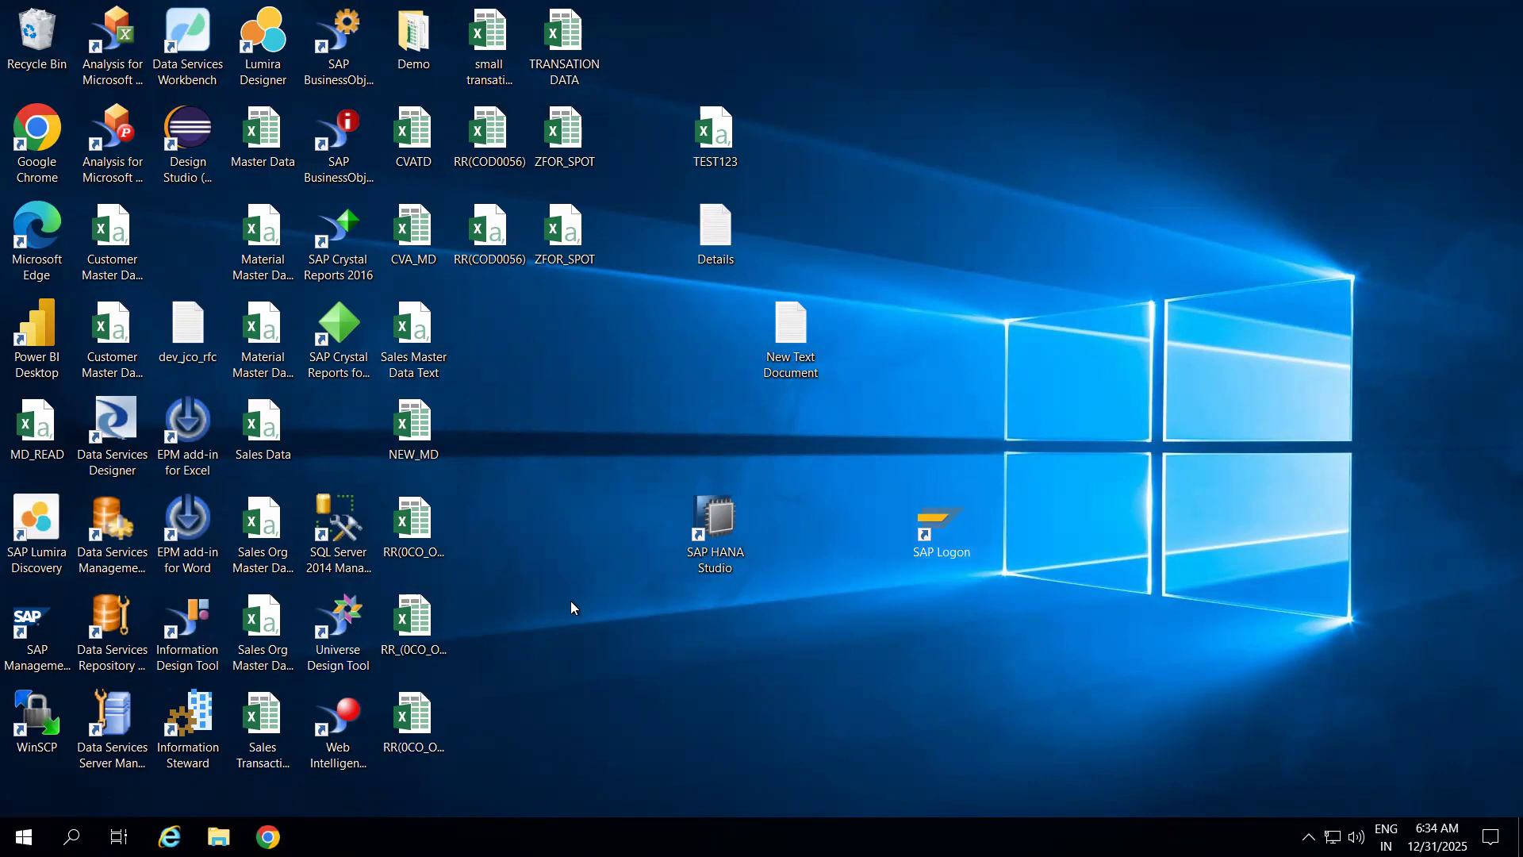
# Start Excel with a blank workbook and discard the recovered files from the document recovery list
pyautogui.press('super+r')
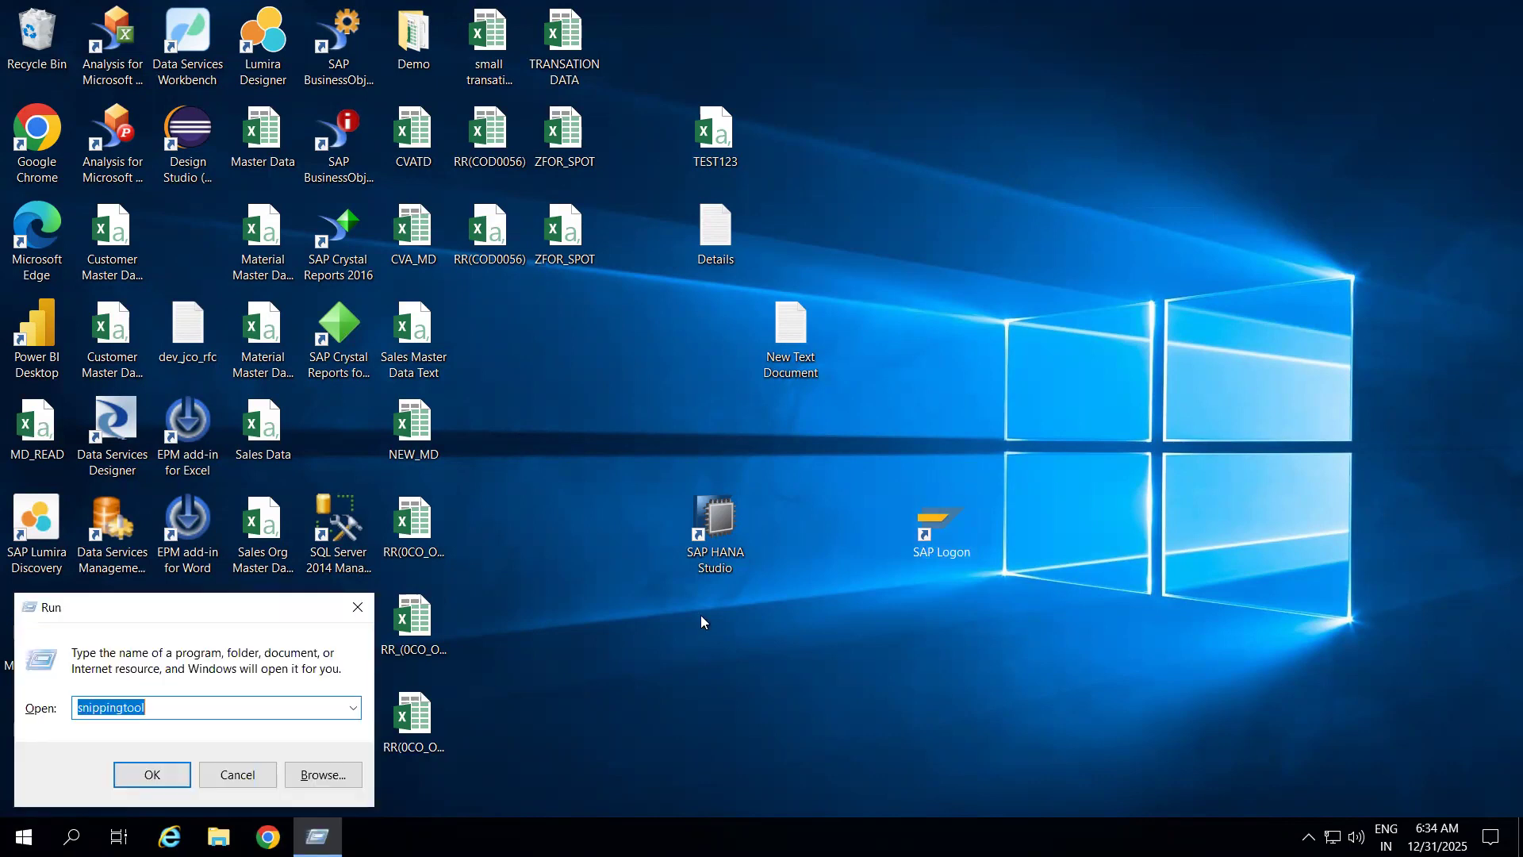
pyautogui.write('excel')
pyautogui.press('Return')
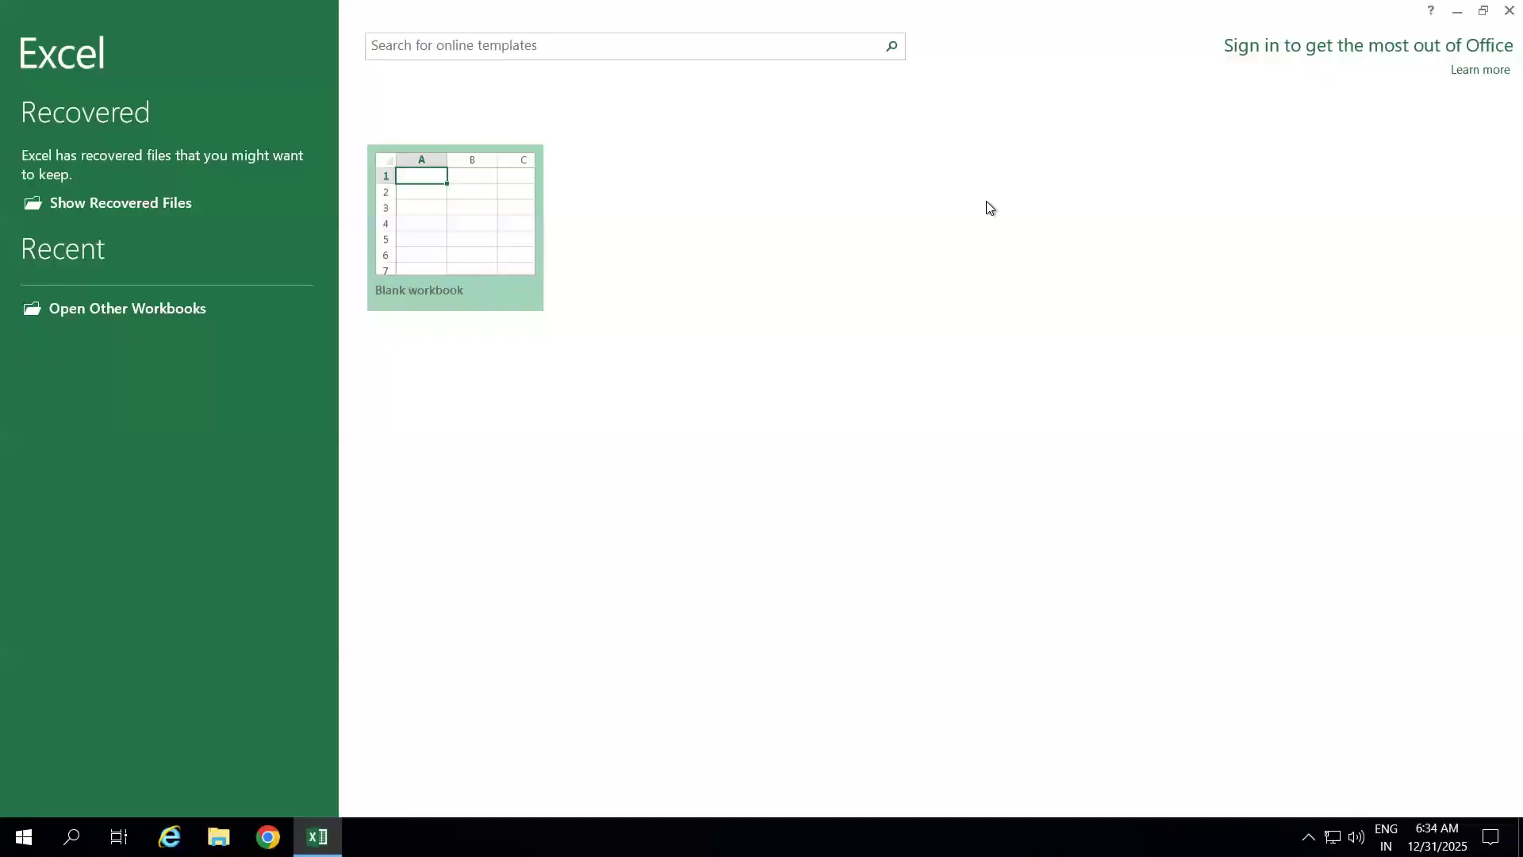
pyautogui.click(483, 235)
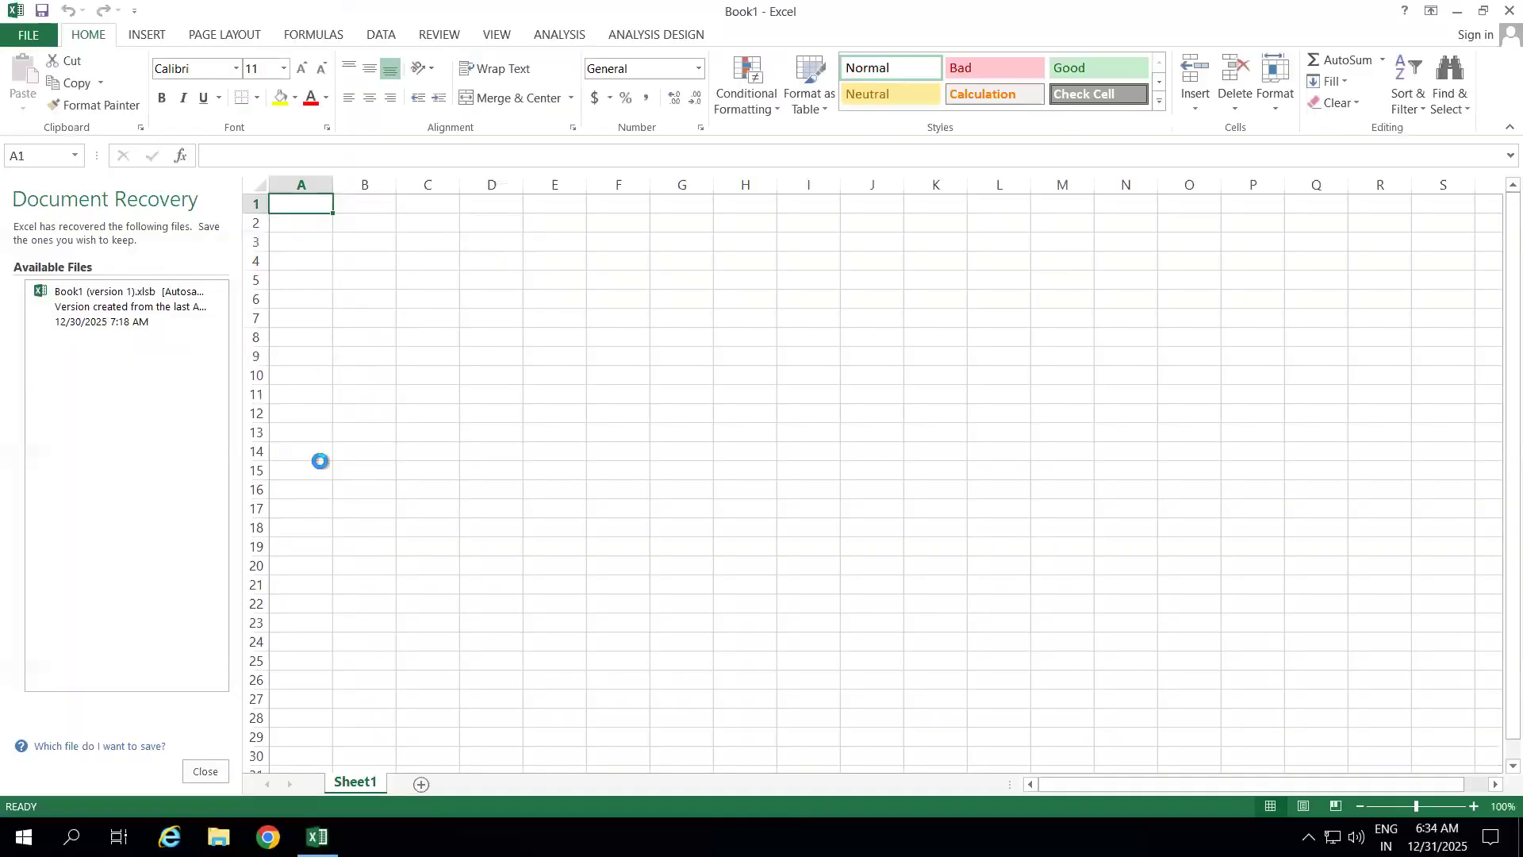
pyautogui.click(208, 772)
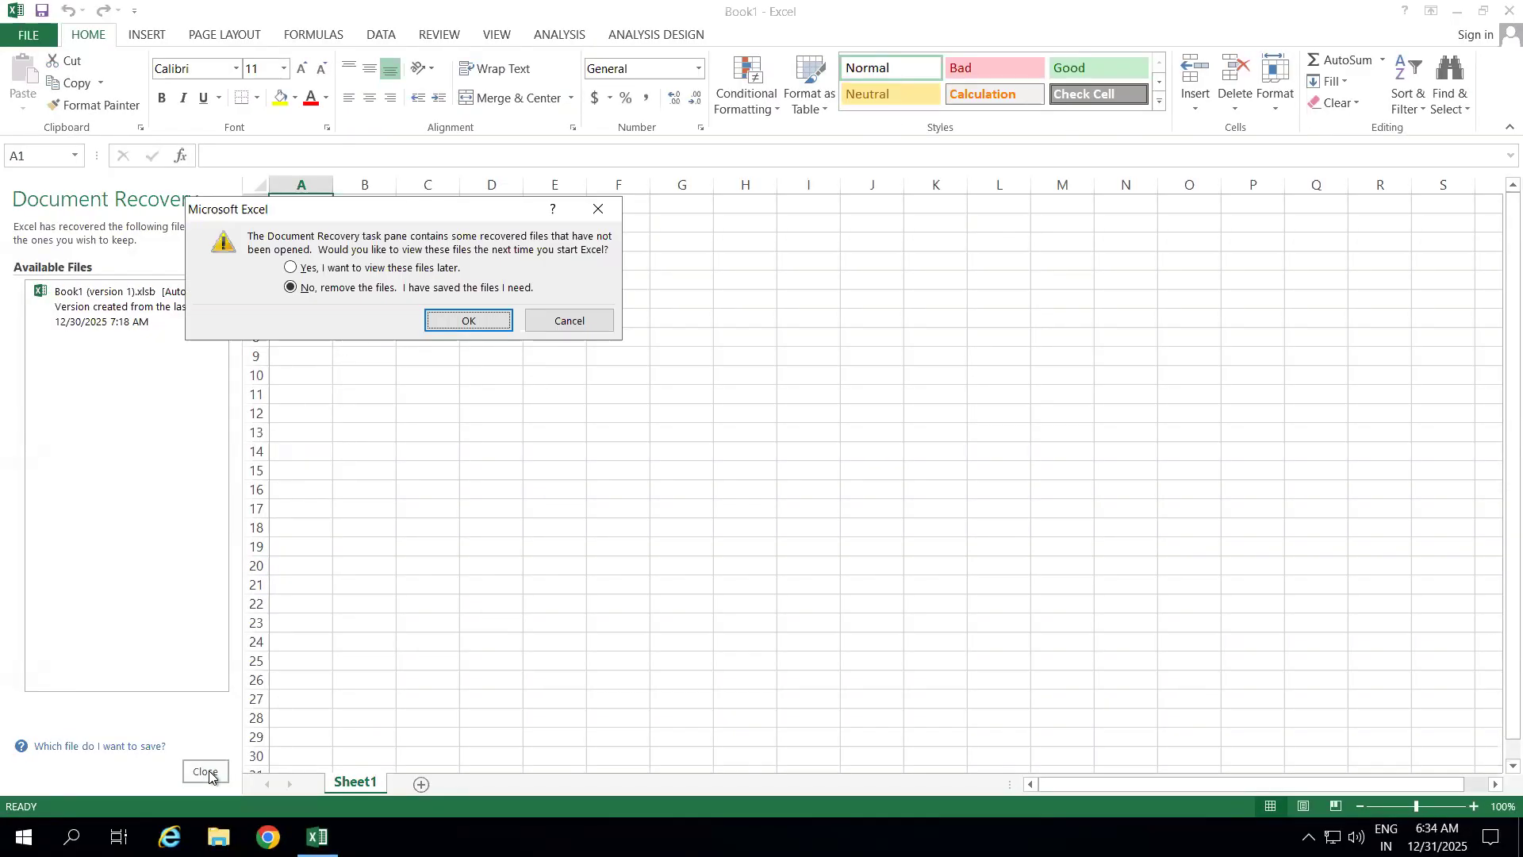
pyautogui.click(467, 321)
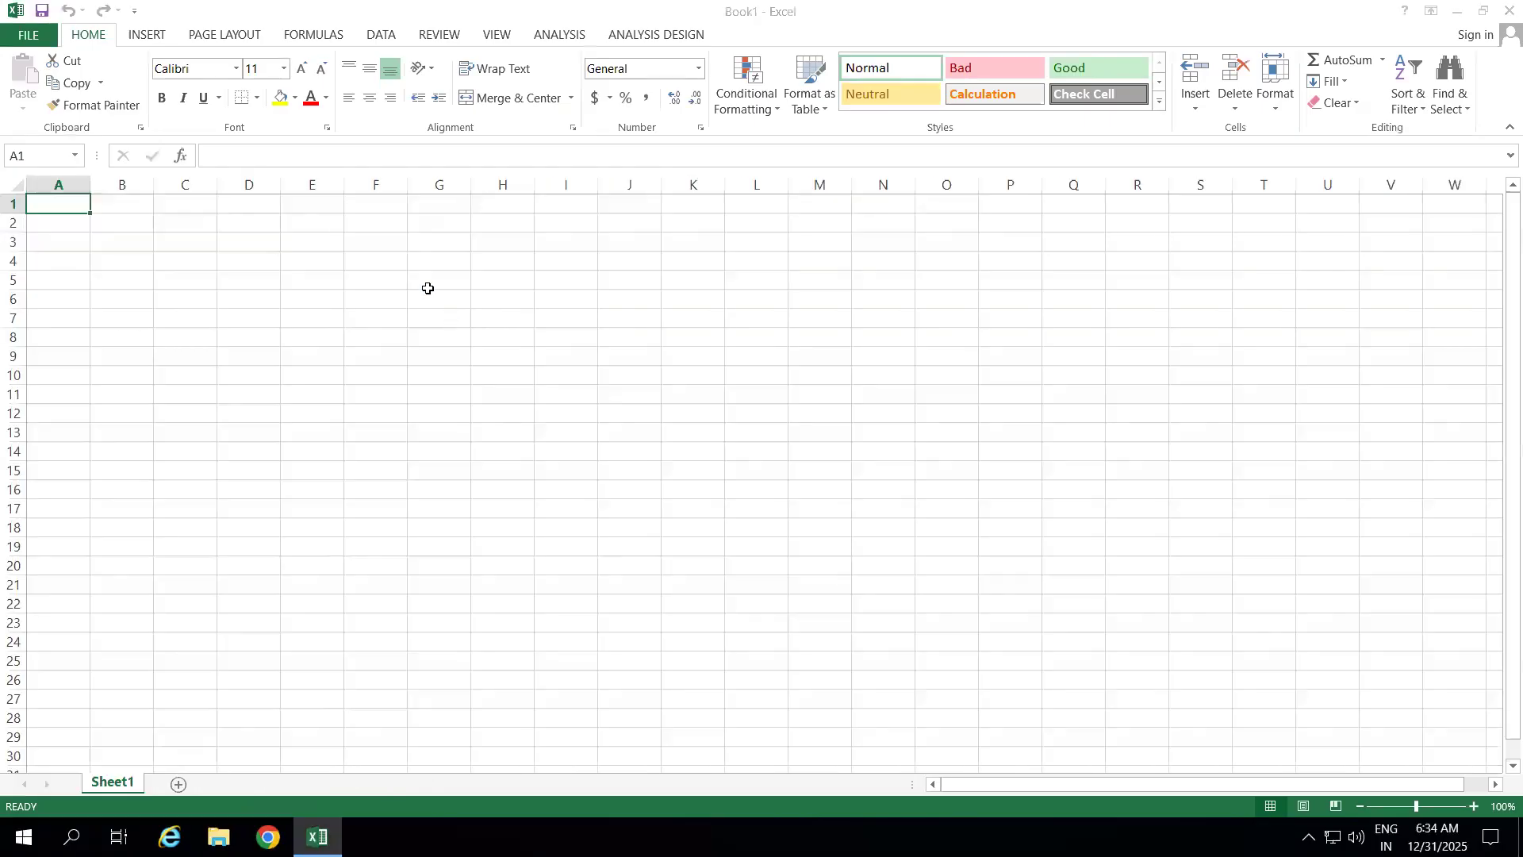
# Enter the heading "Composite Provider" in cell E3 and widen column E beyond the text
pyautogui.click(312, 245)
pyautogui.write('Compo')
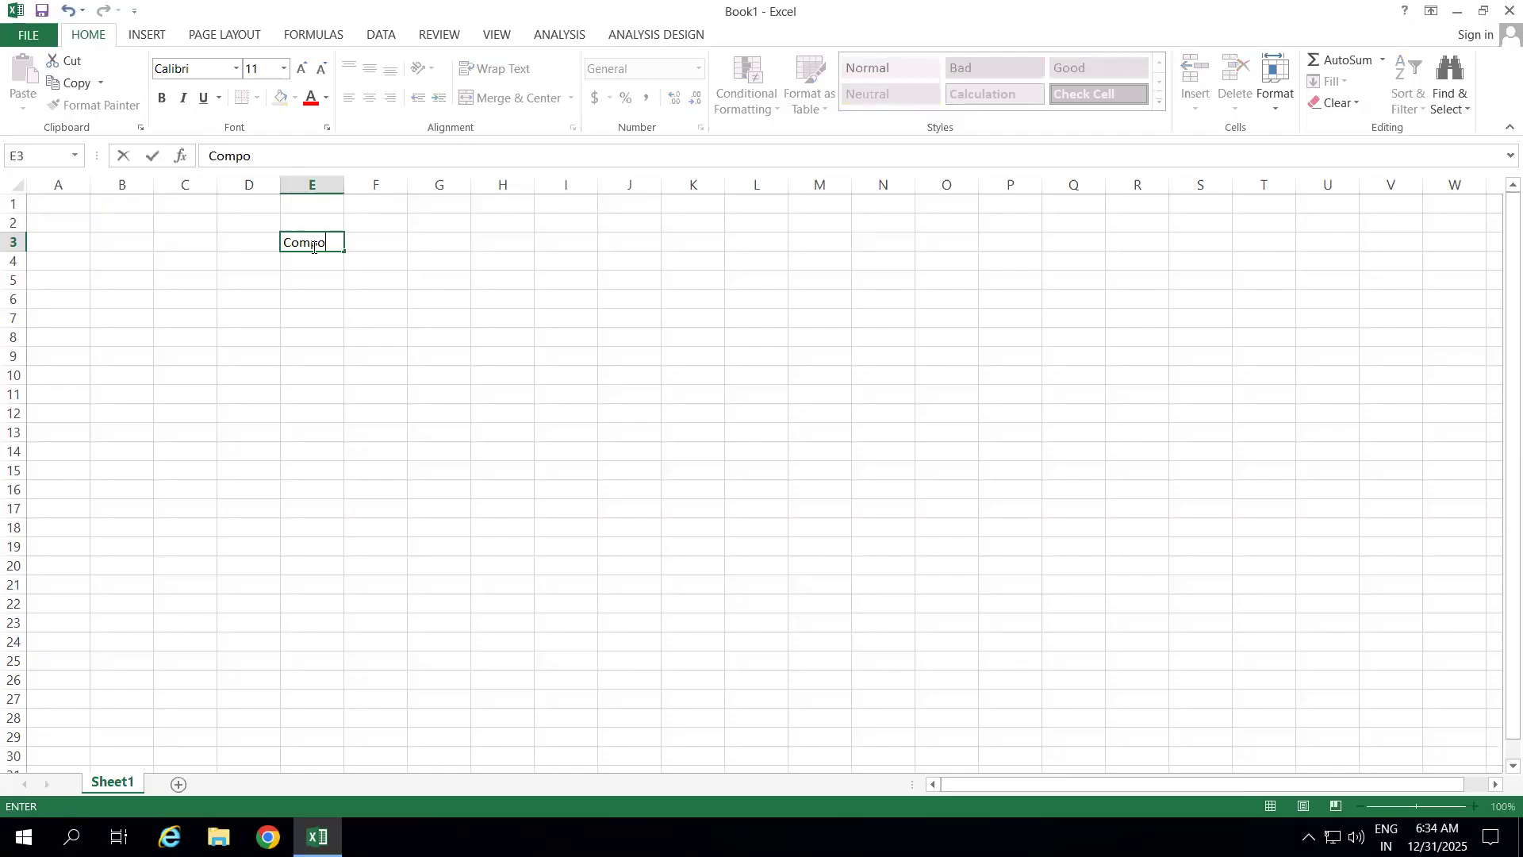
pyautogui.write('site Provide')
pyautogui.click(345, 310)
pyautogui.moveTo(342, 184); pyautogui.dragTo(343, 184)
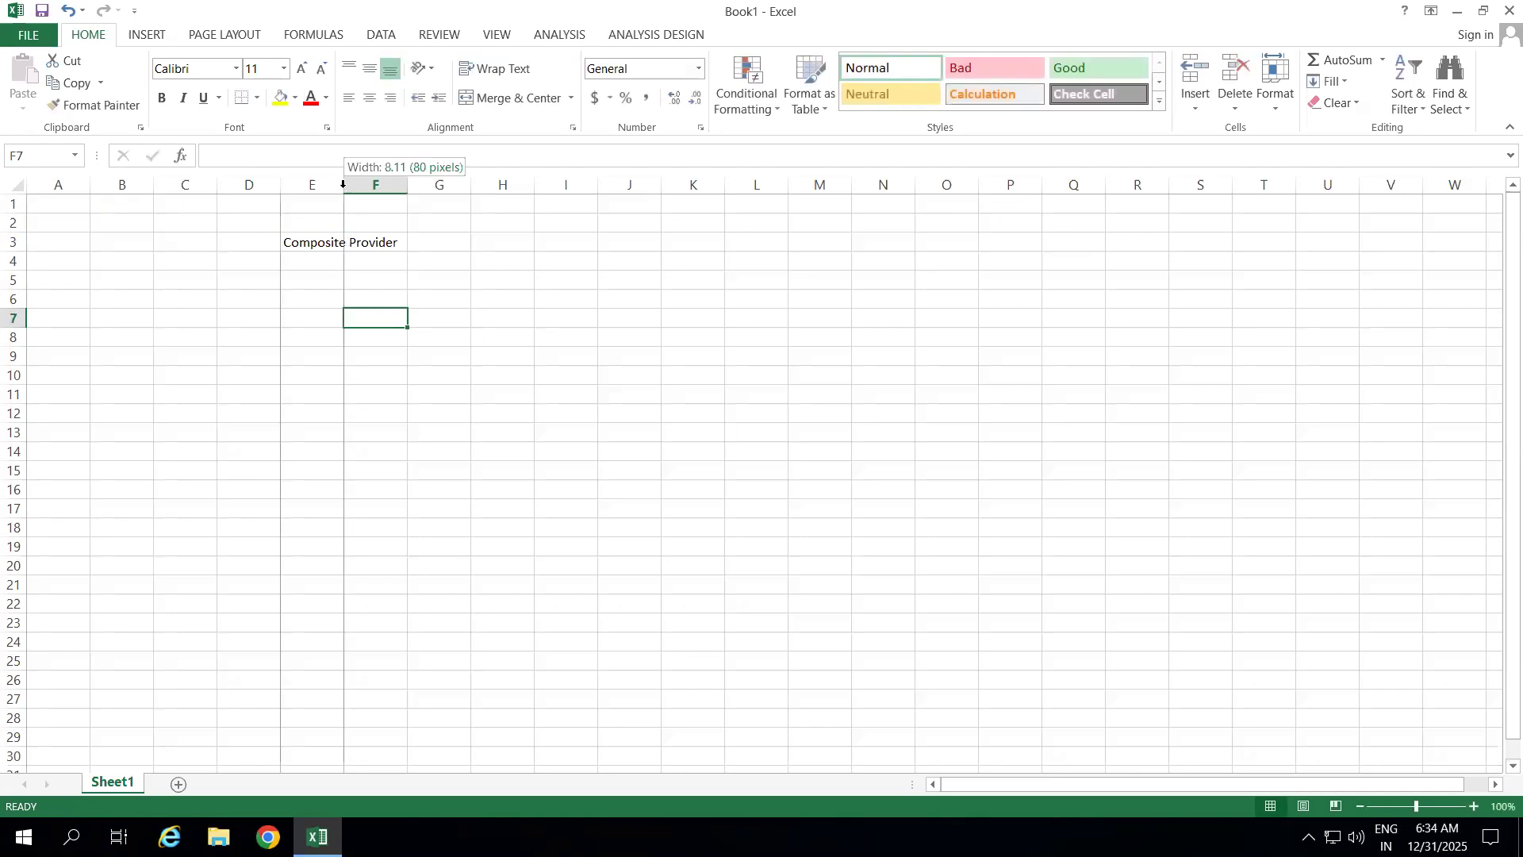
pyautogui.doubleClick(343, 184)
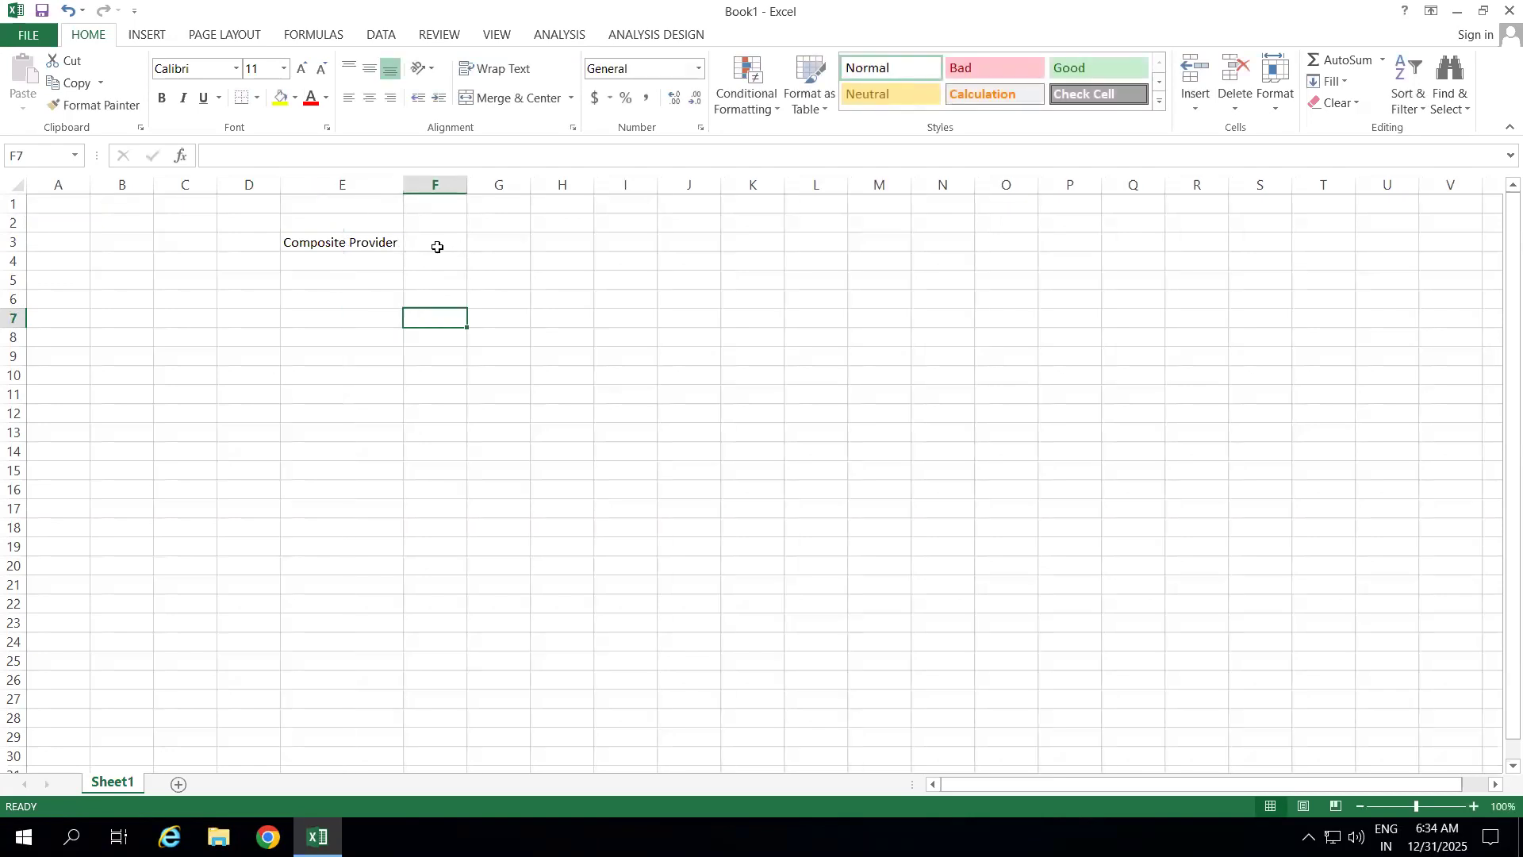
pyautogui.moveTo(403, 185); pyautogui.dragTo(434, 185)
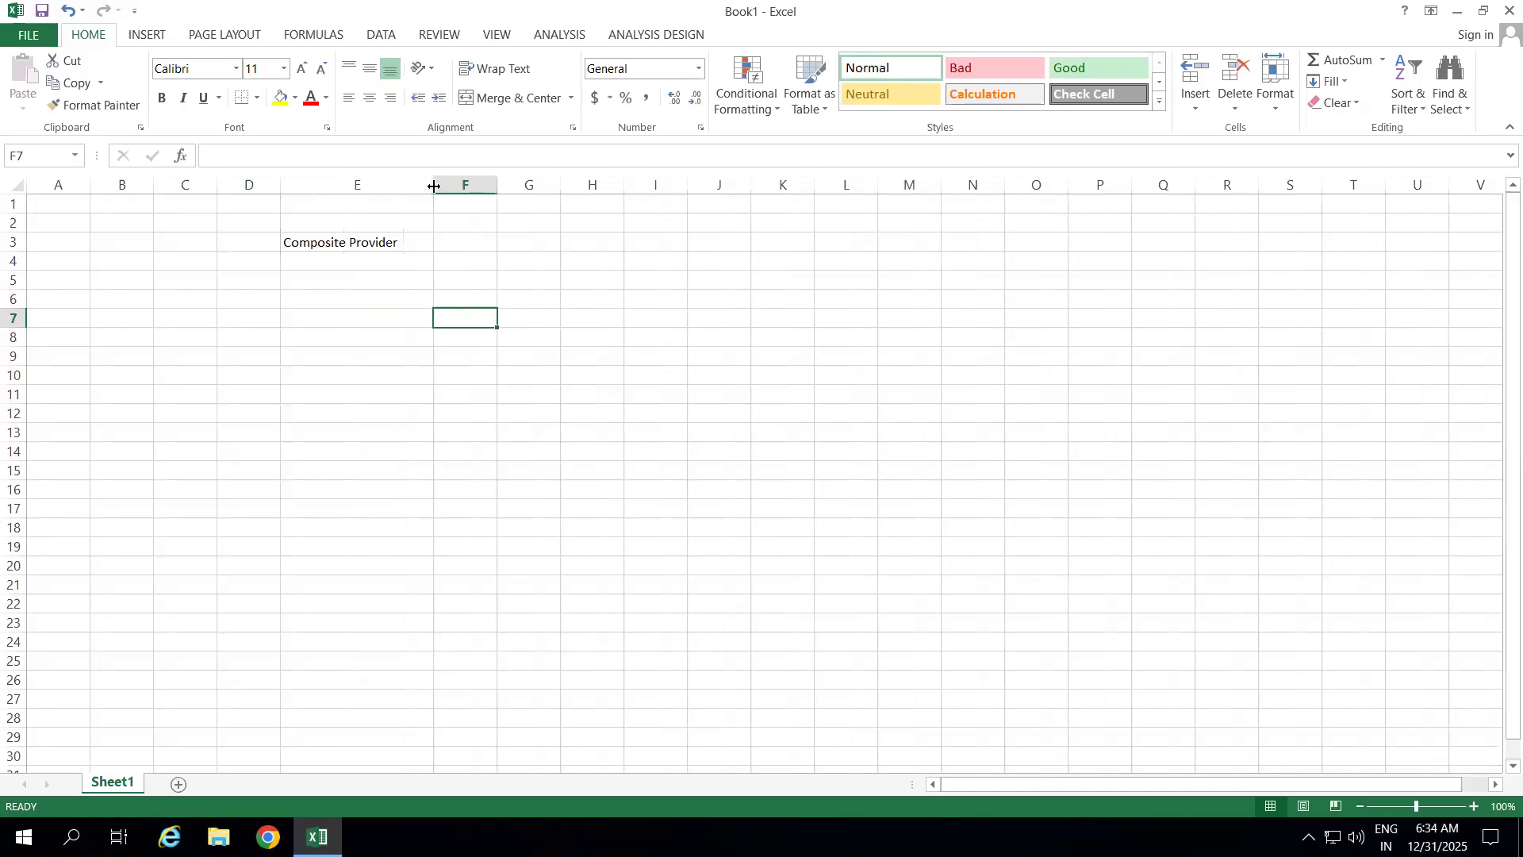
# Enter the heading "Multi Provider" in cell C3 and widen column C to fit it
pyautogui.click(167, 250)
pyautogui.write('Mu')
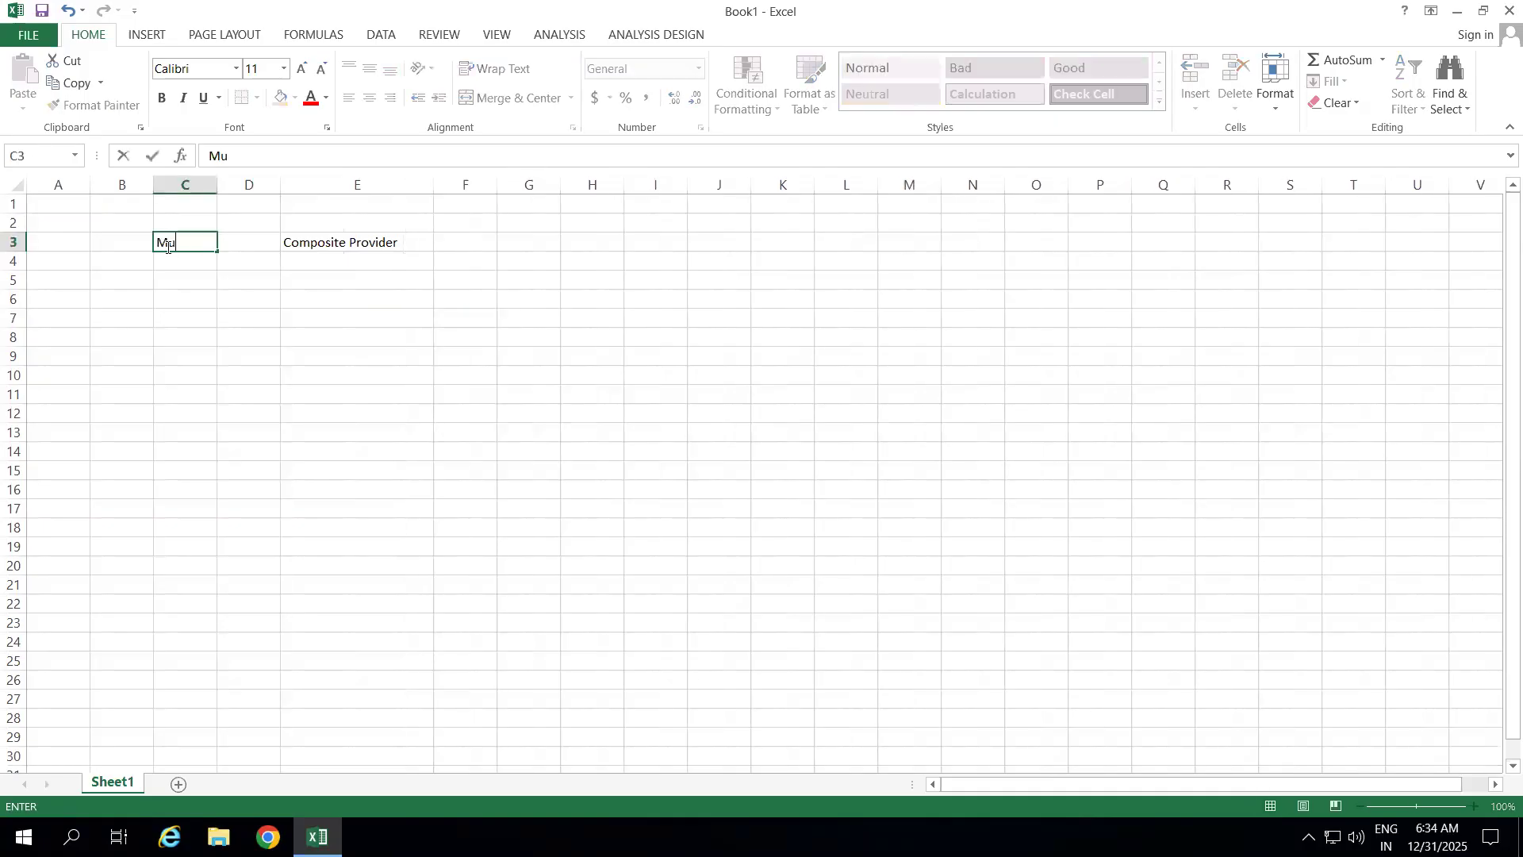
pyautogui.write('lti Provider')
pyautogui.click(247, 312)
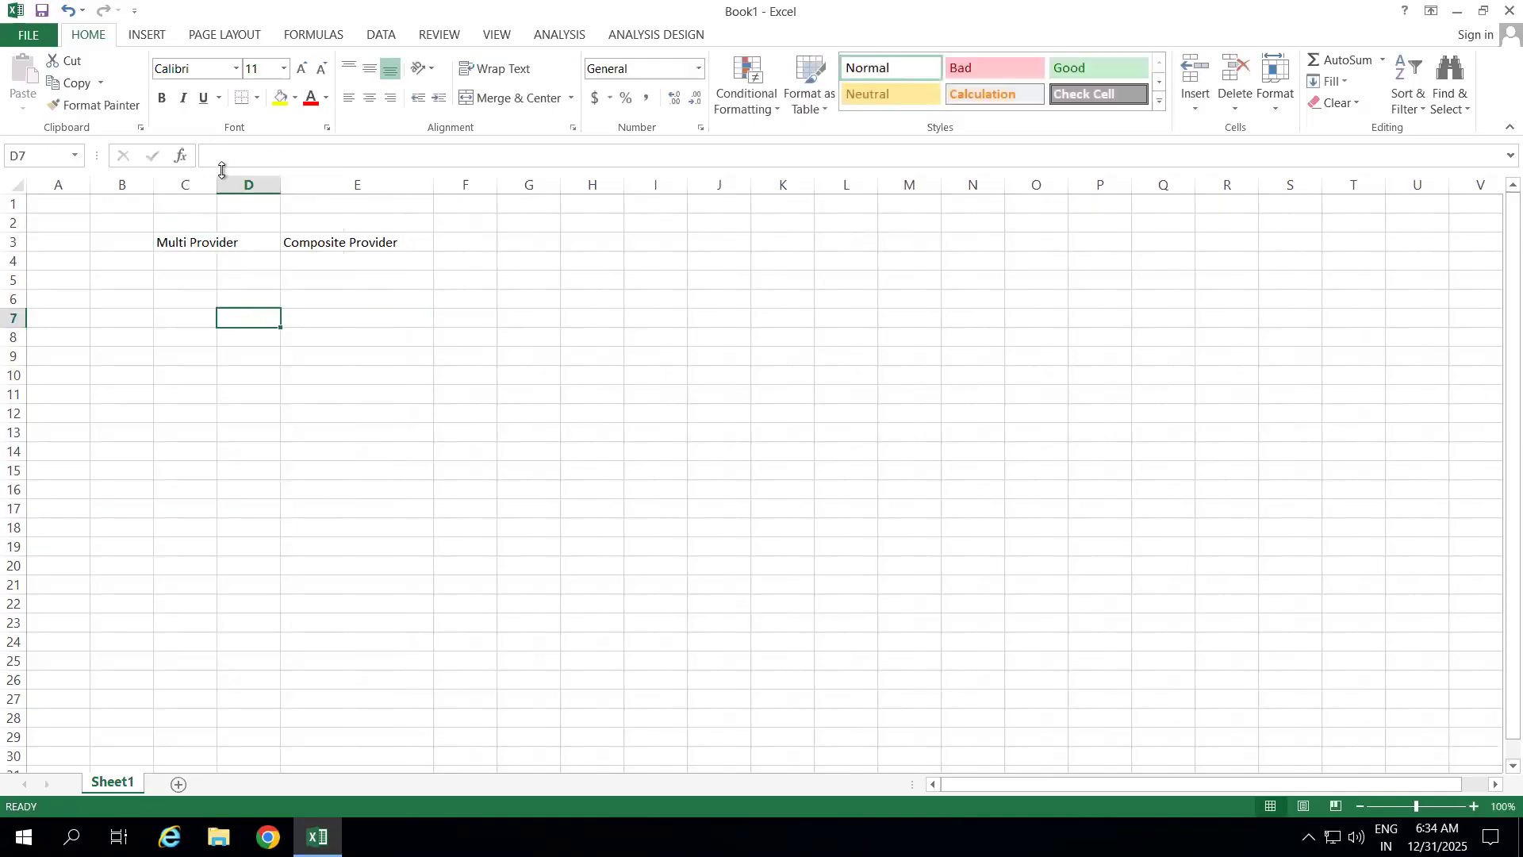
pyautogui.moveTo(222, 183); pyautogui.dragTo(242, 183)
# Enter "Union" under Multi Provider in C4, and "Union" and "Joins" under Composite Provider in E4 and E5
pyautogui.click(174, 263)
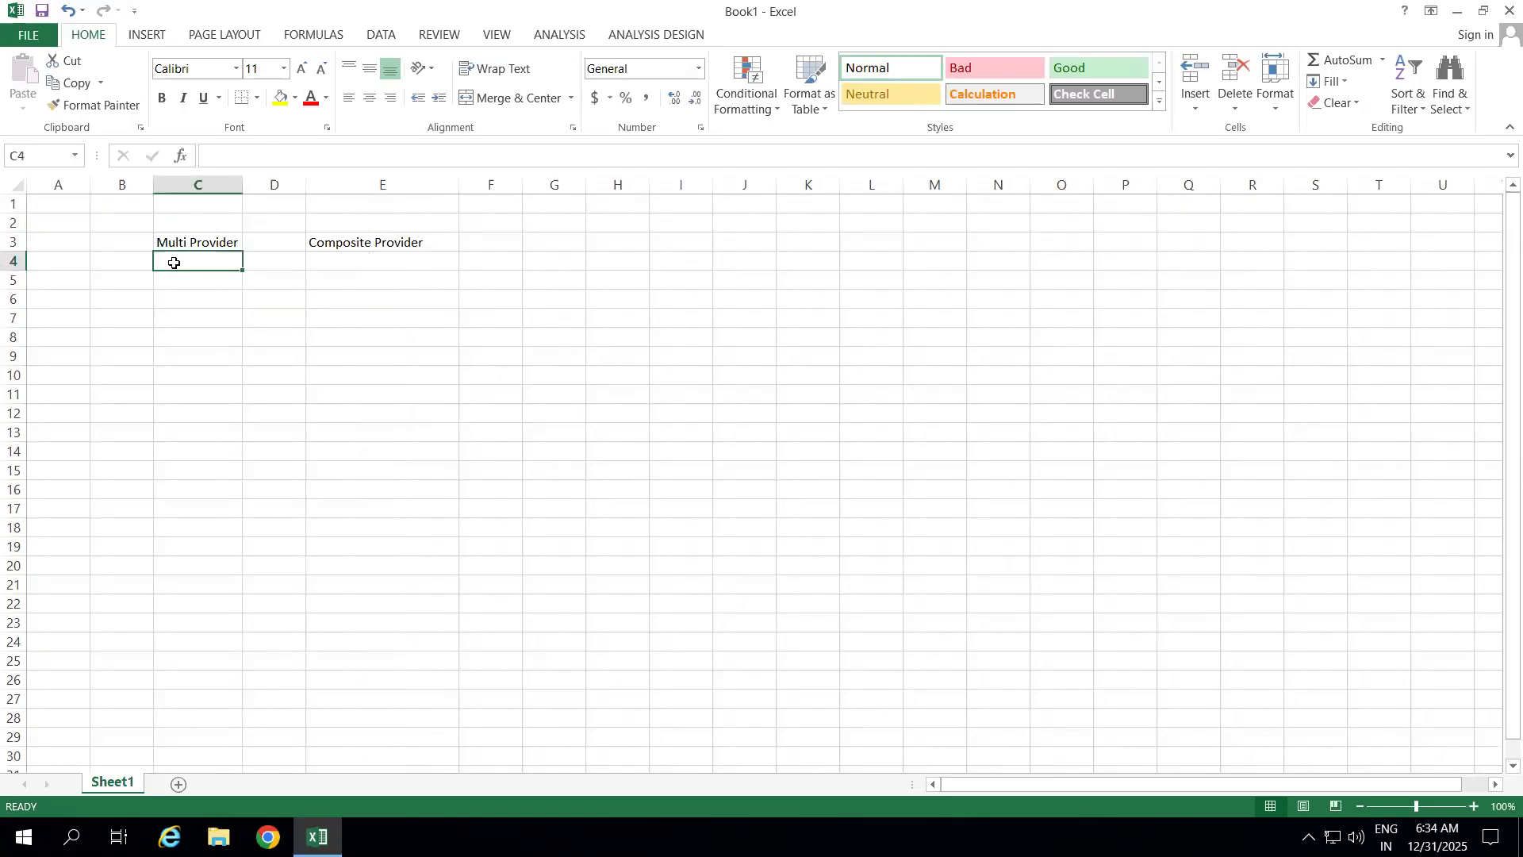
pyautogui.write('Union')
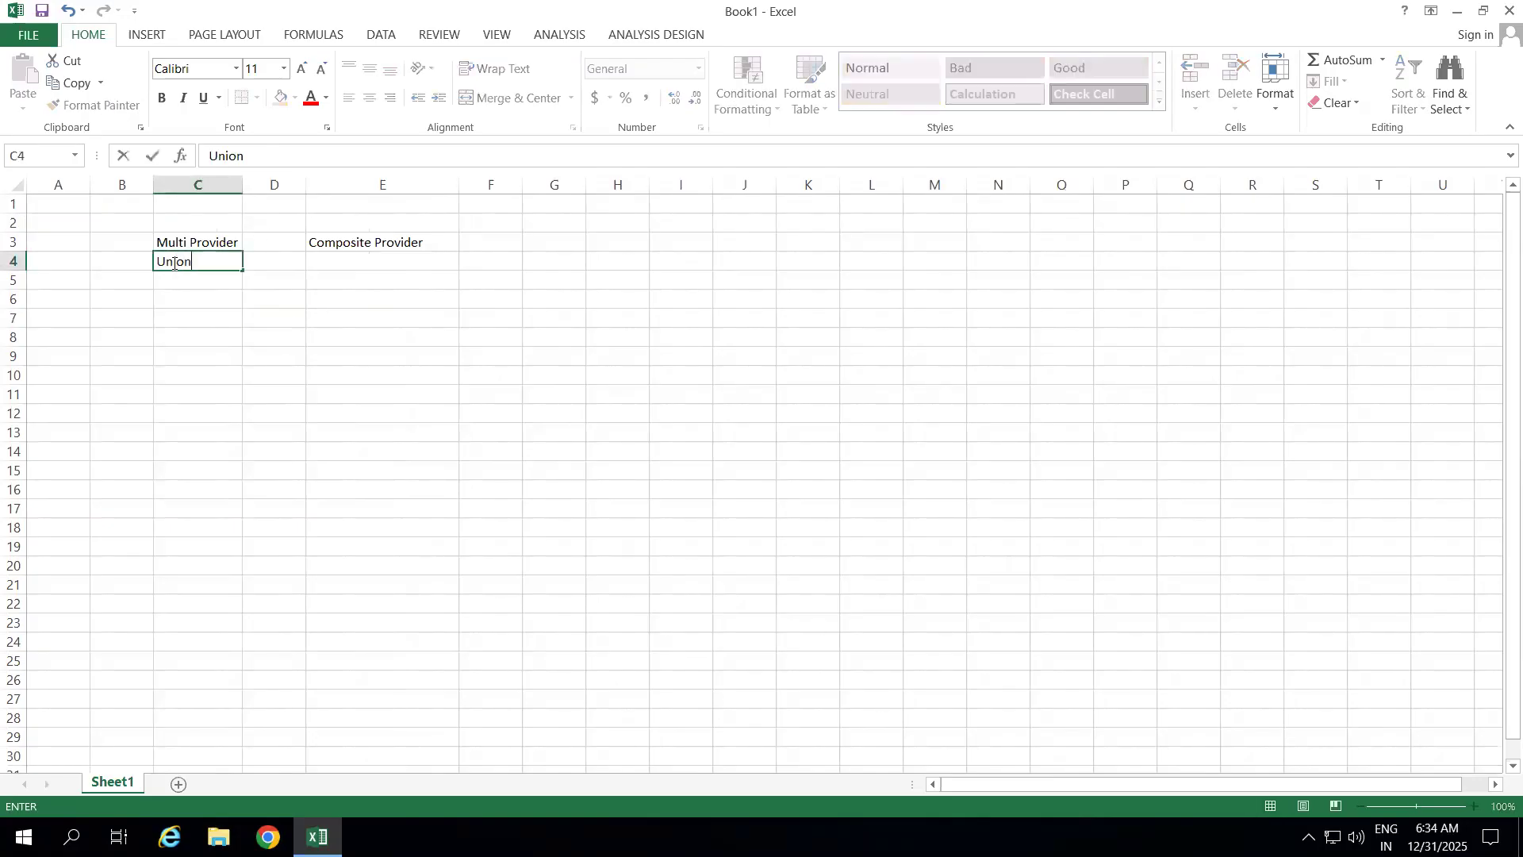
pyautogui.click(317, 321)
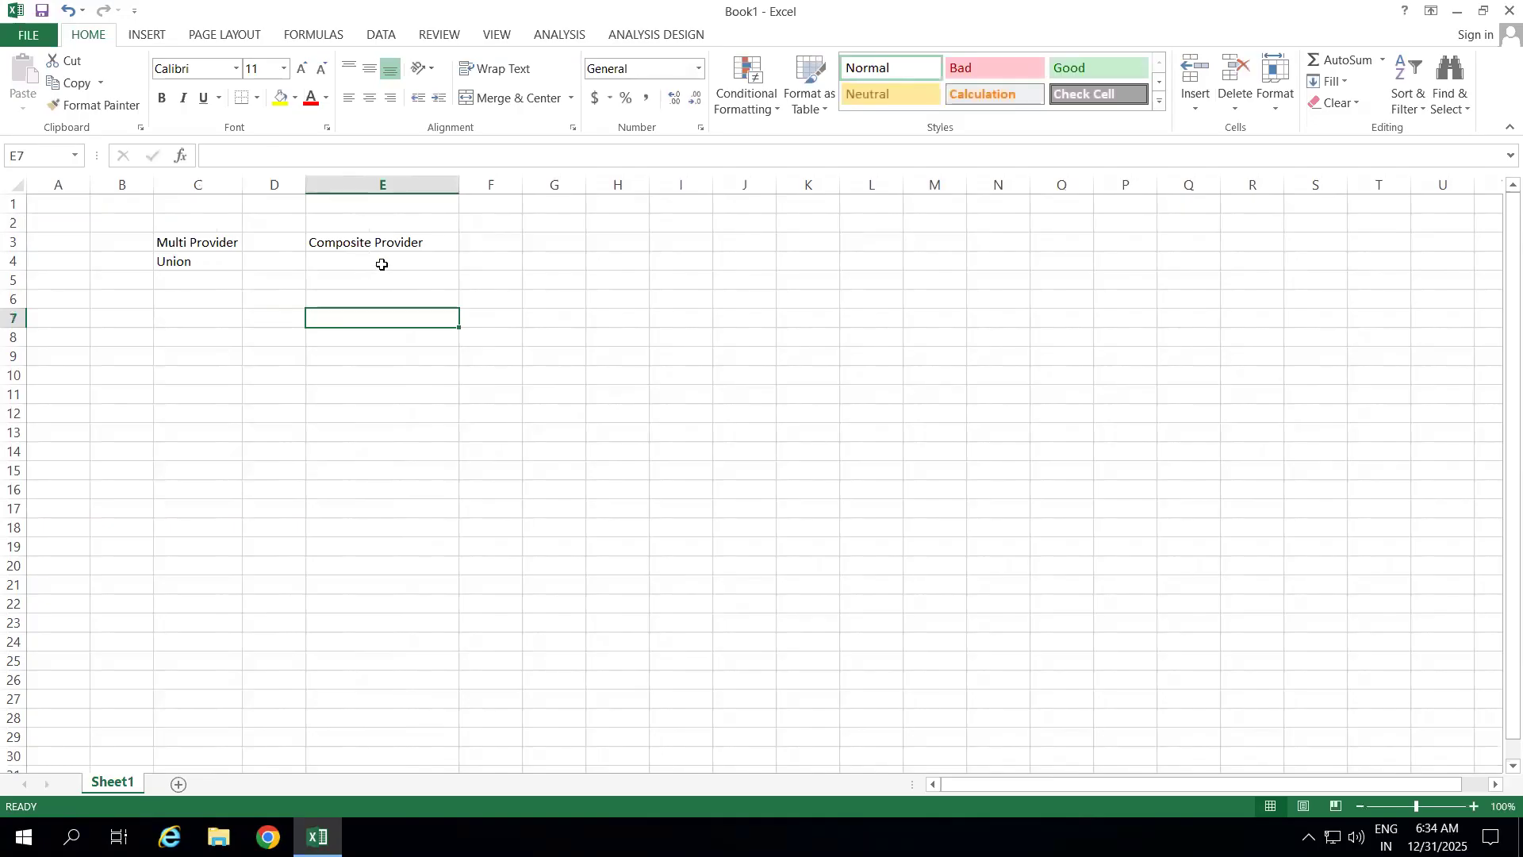
pyautogui.click(382, 264)
pyautogui.write('Union')
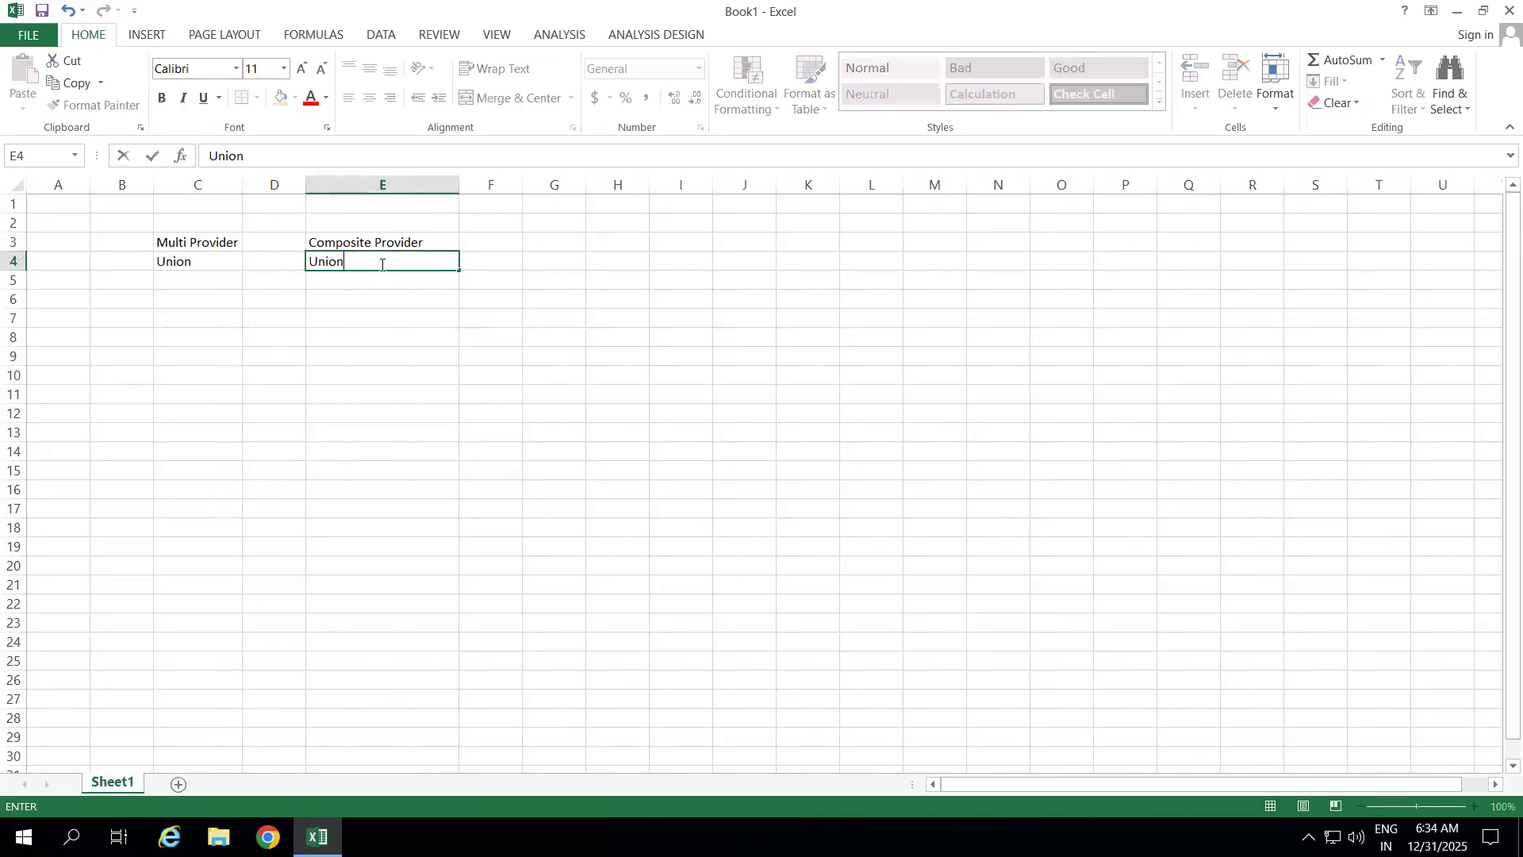
pyautogui.click(341, 274)
pyautogui.write('Joins')
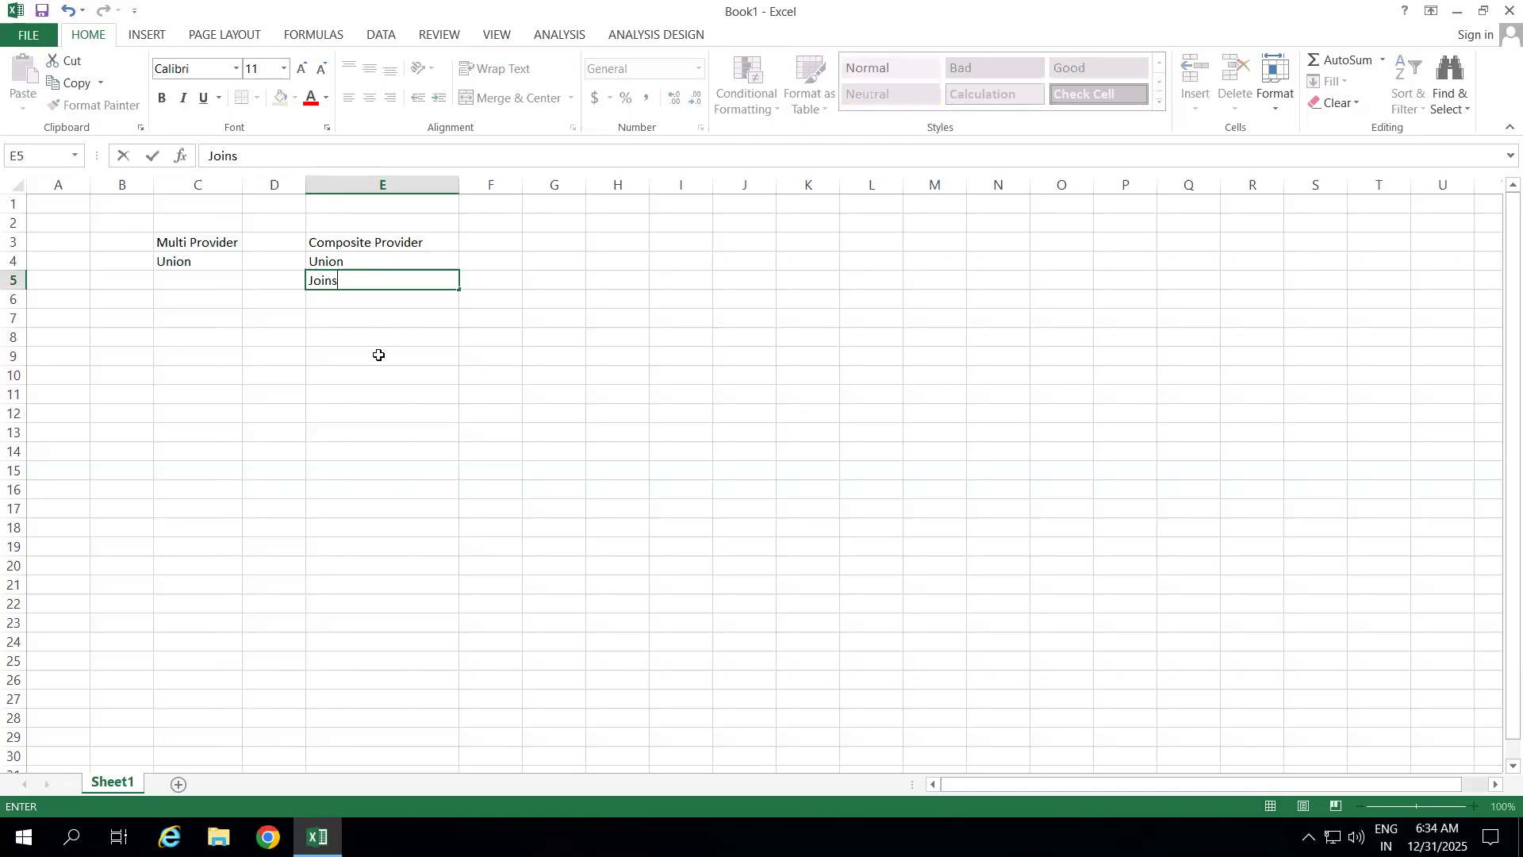
pyautogui.click(378, 354)
# Enter the row label "Operations supports" in cell B4 and autofit column B to it
pyautogui.click(106, 263)
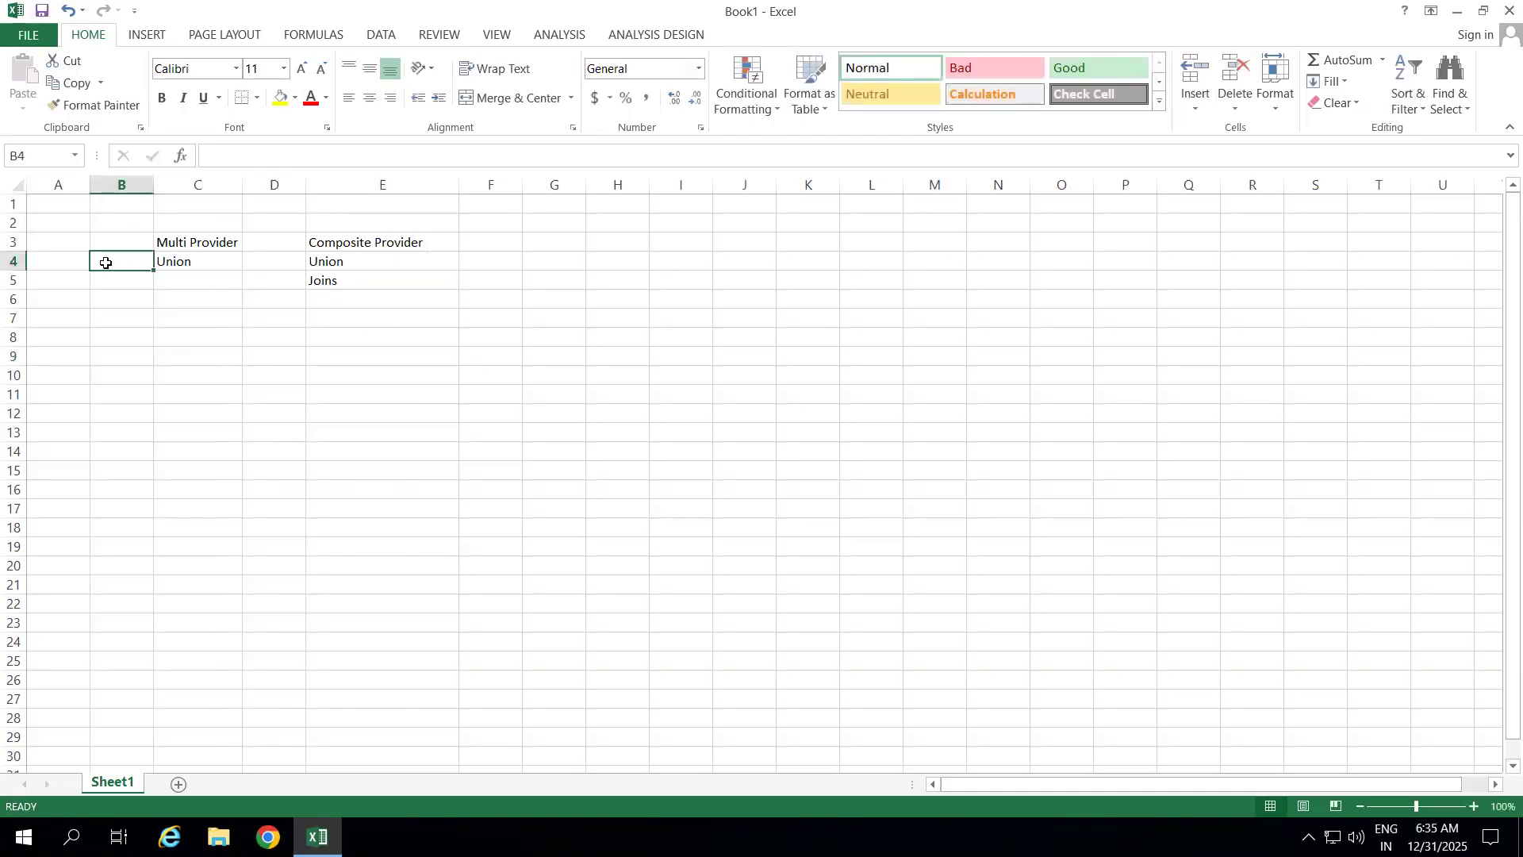
pyautogui.write('Operati')
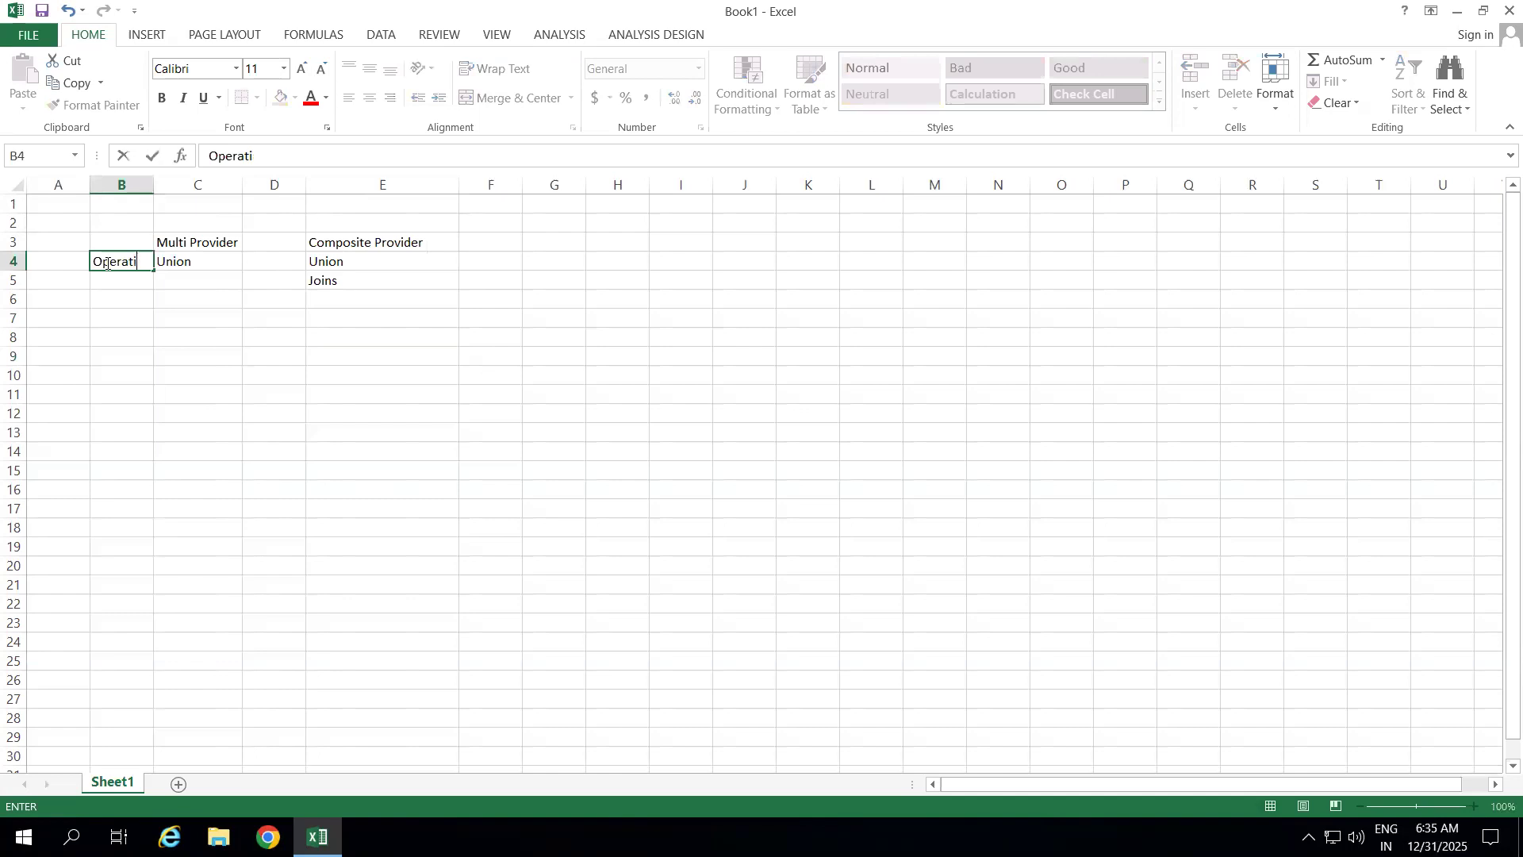
pyautogui.write('ons supports')
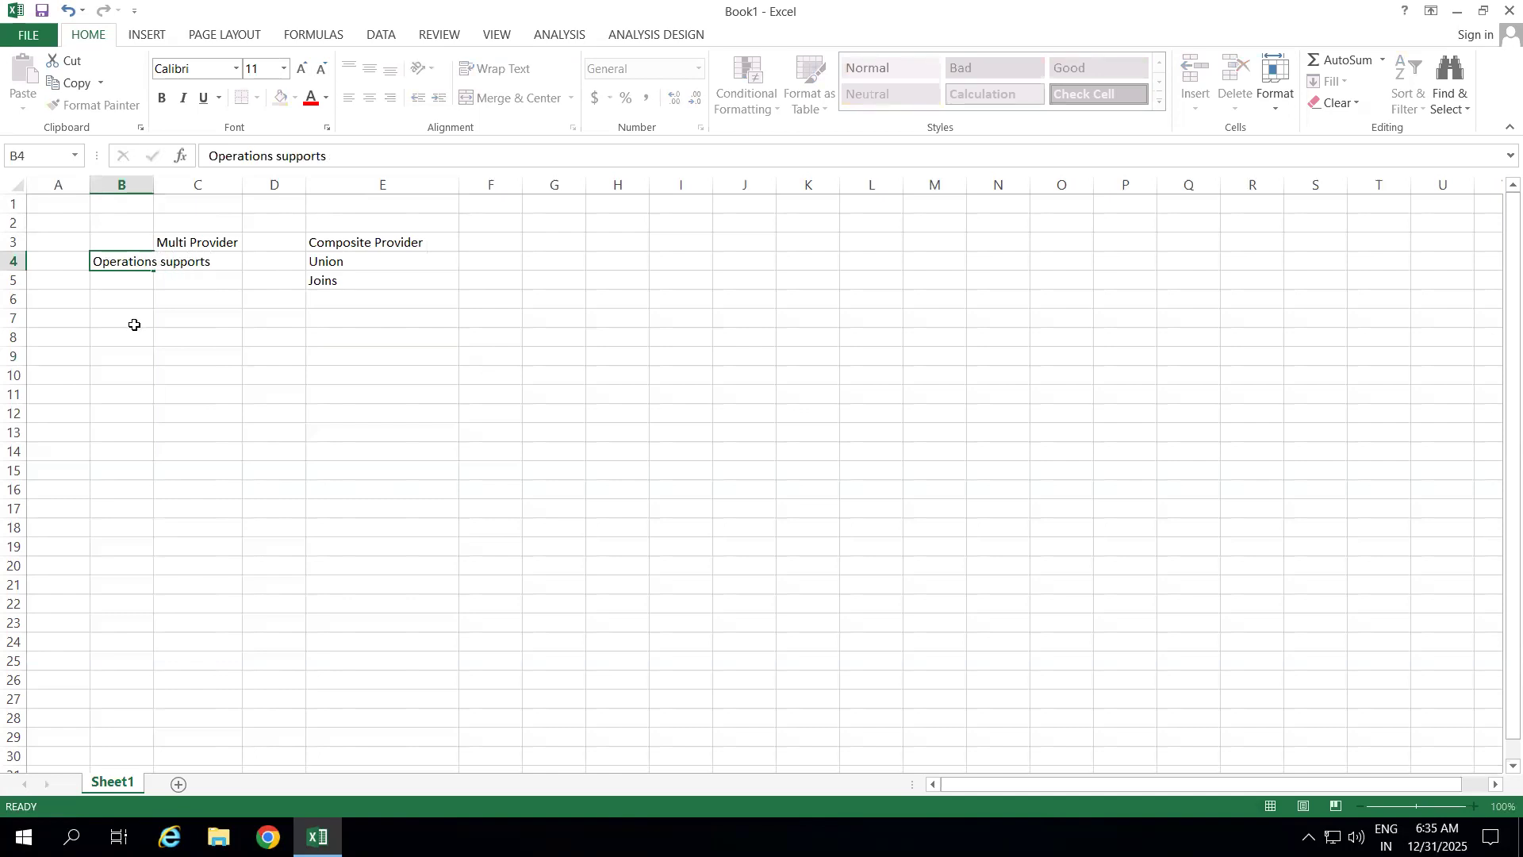
pyautogui.click(134, 321)
pyautogui.moveTo(153, 181); pyautogui.dragTo(153, 182)
pyautogui.doubleClick(153, 181)
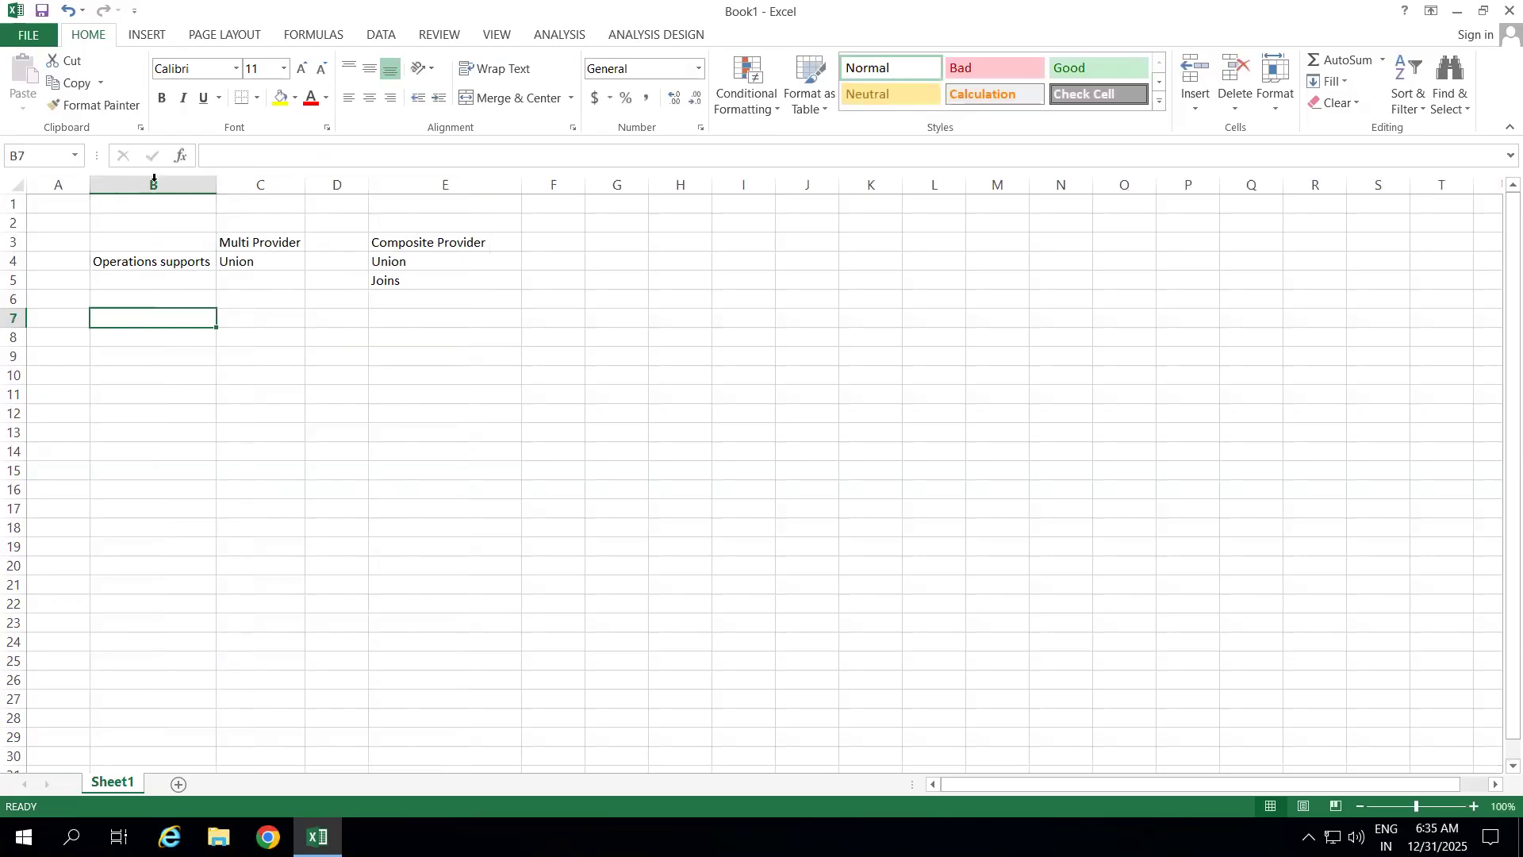
# Number the rows 1 and 2 in A4 and A5, and enter the label "Virtual" in B5
pyautogui.click(67, 261)
pyautogui.write('1')
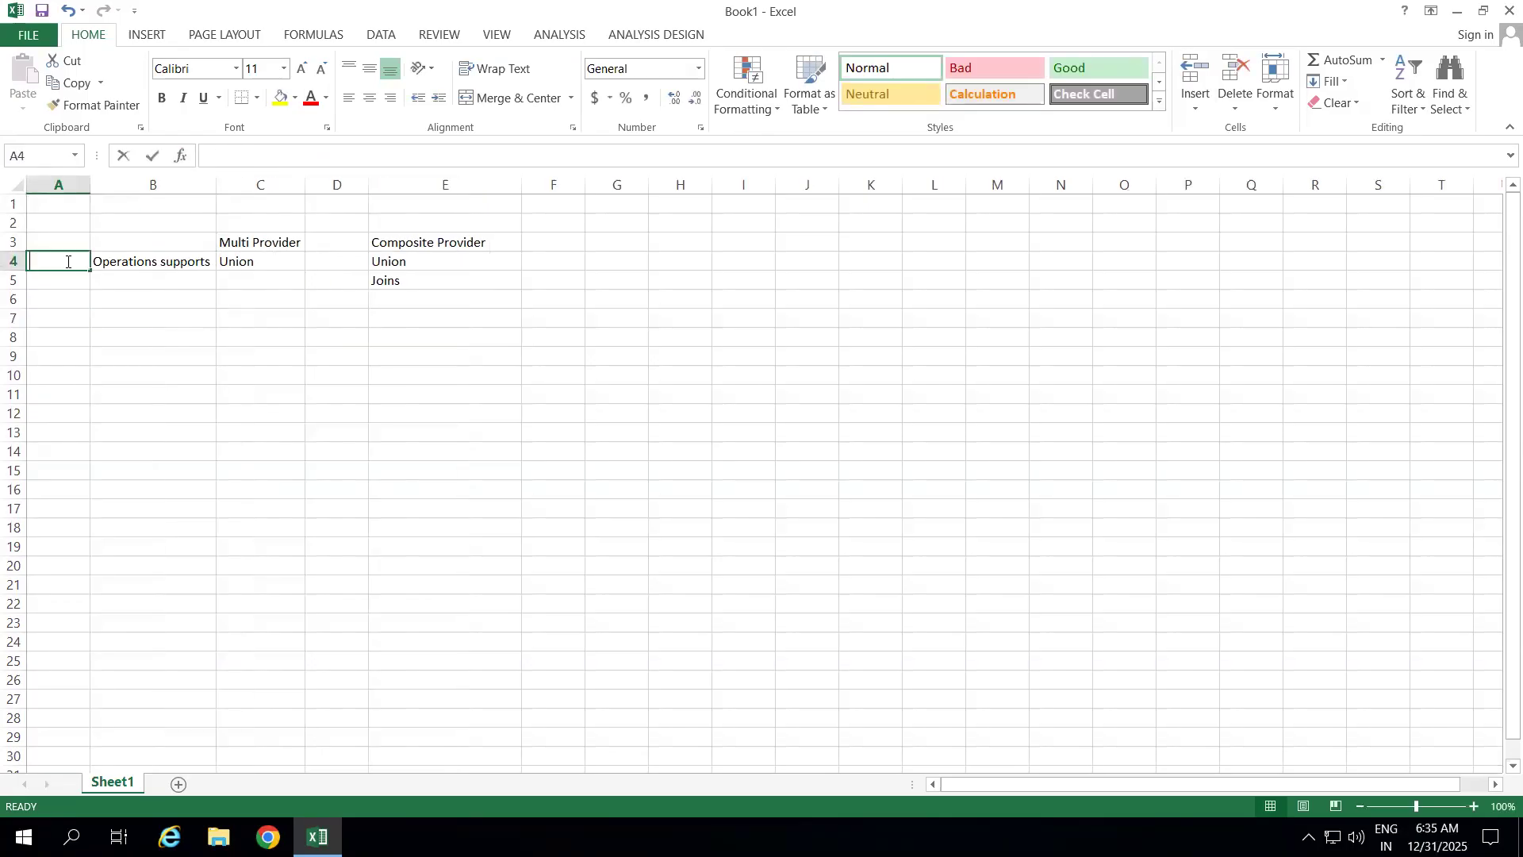
pyautogui.click(72, 280)
pyautogui.write('2')
pyautogui.click(127, 280)
pyautogui.write('Virtual')
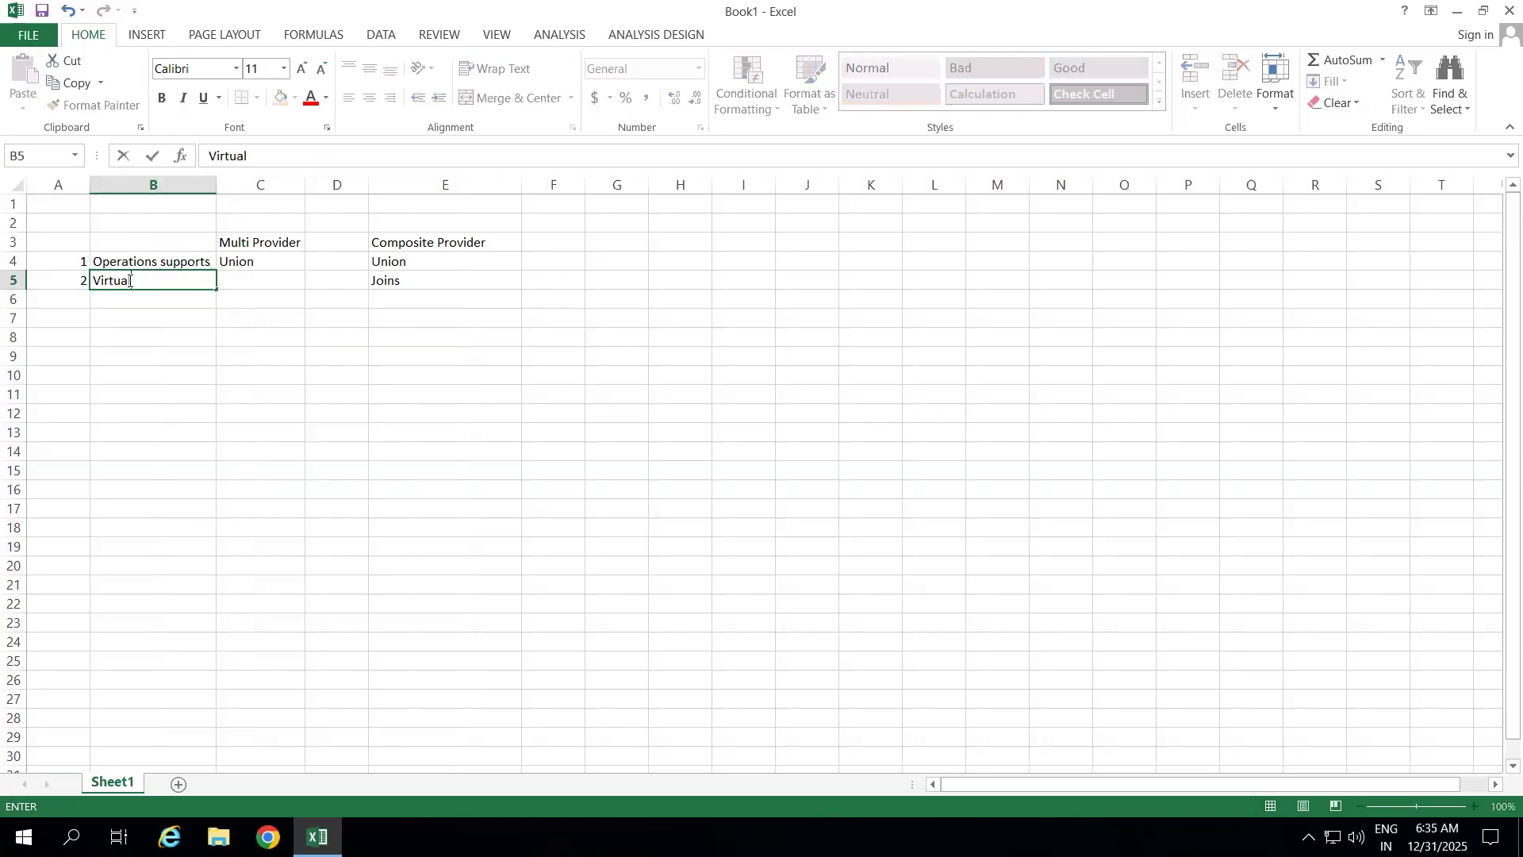
# Enter "It will not store physically" in cell C5 and autofit column C to it
pyautogui.click(265, 274)
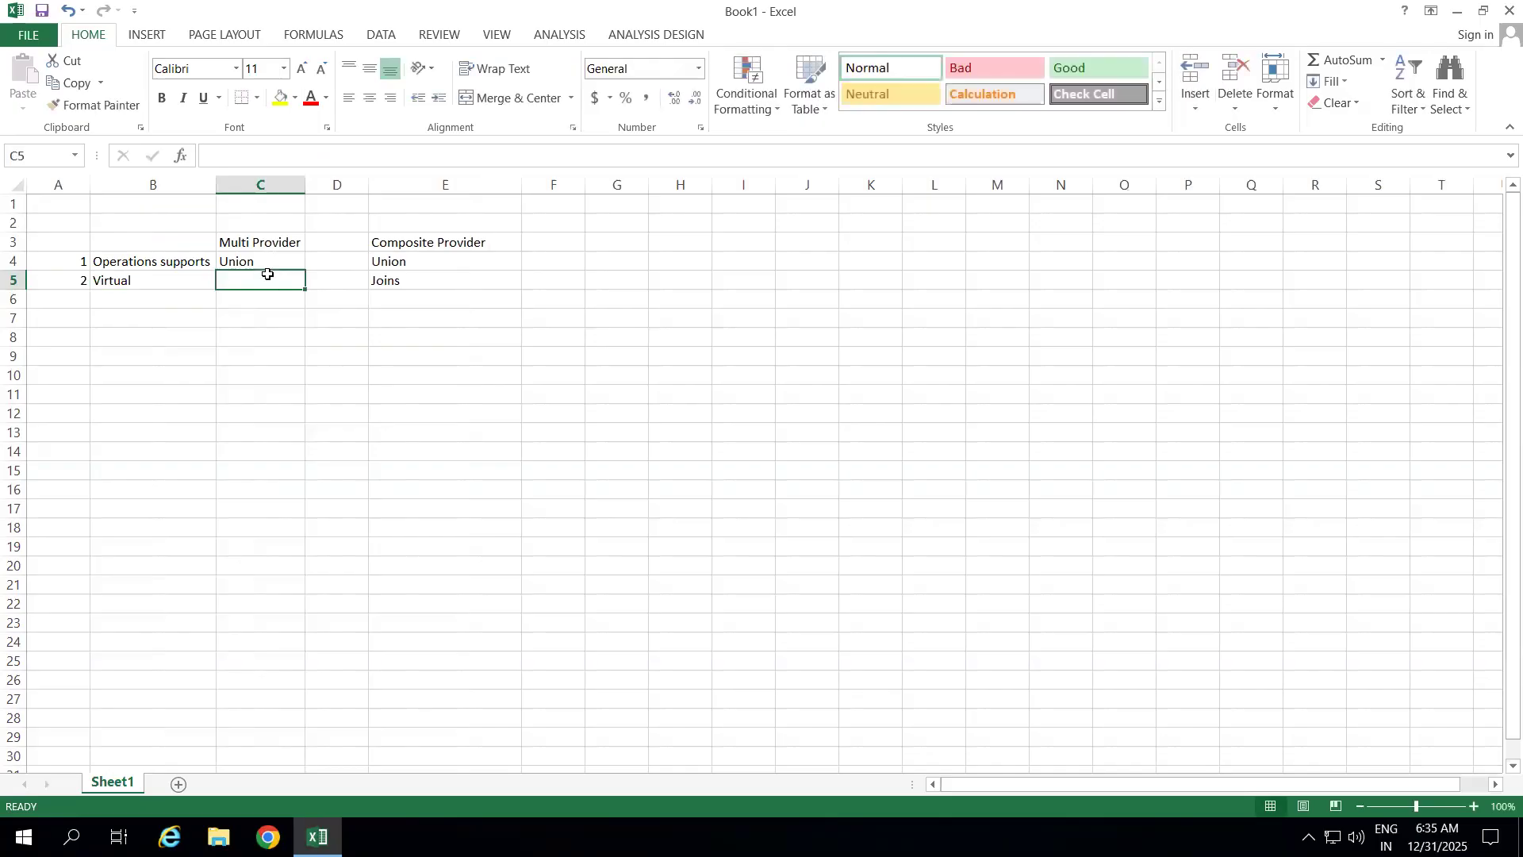
pyautogui.write('I')
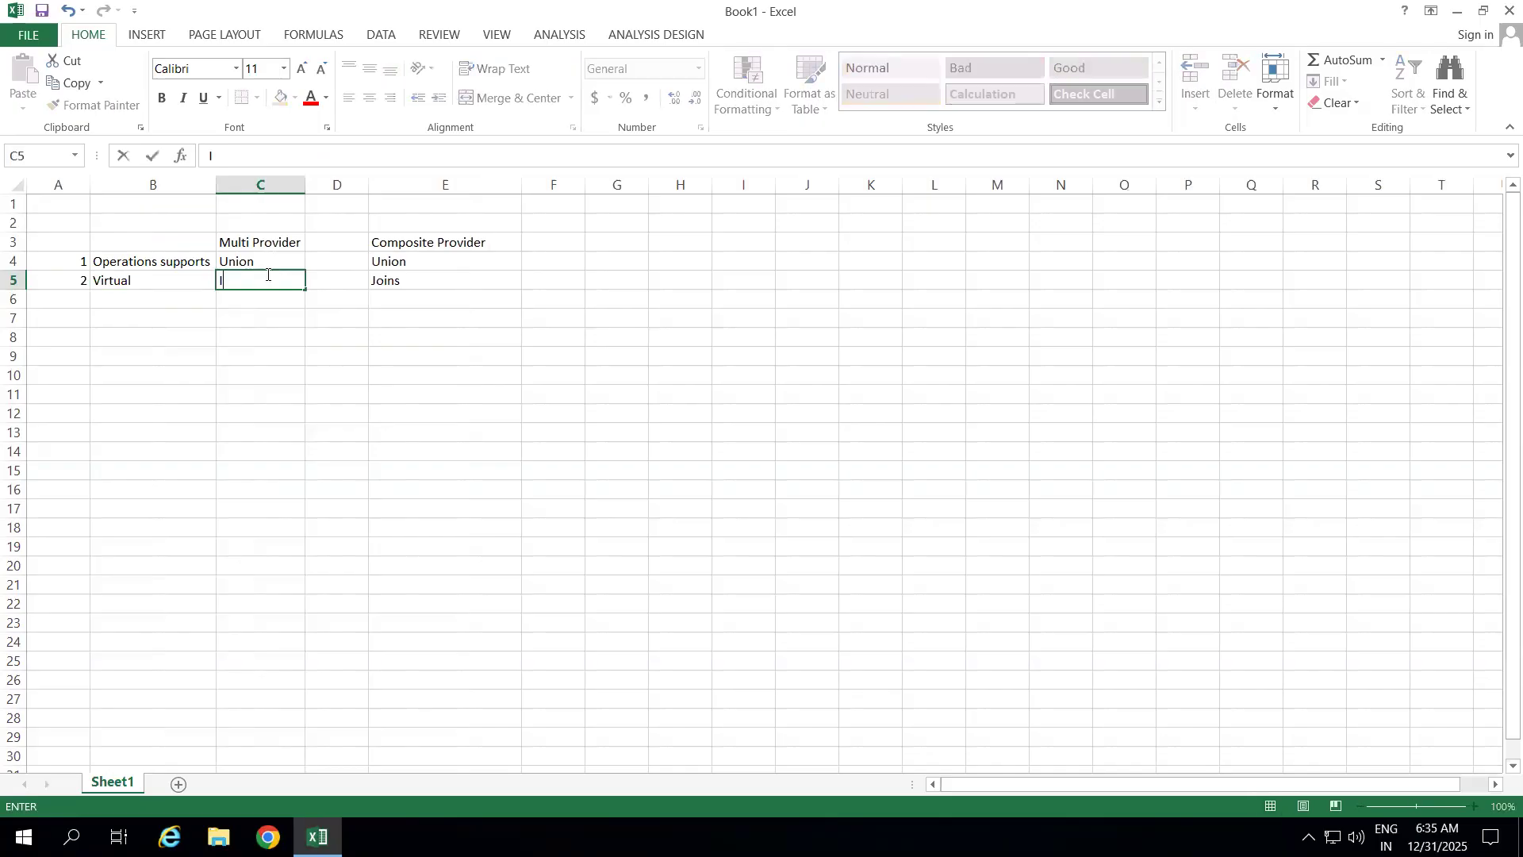
pyautogui.write('t will not store physically')
pyautogui.click(349, 334)
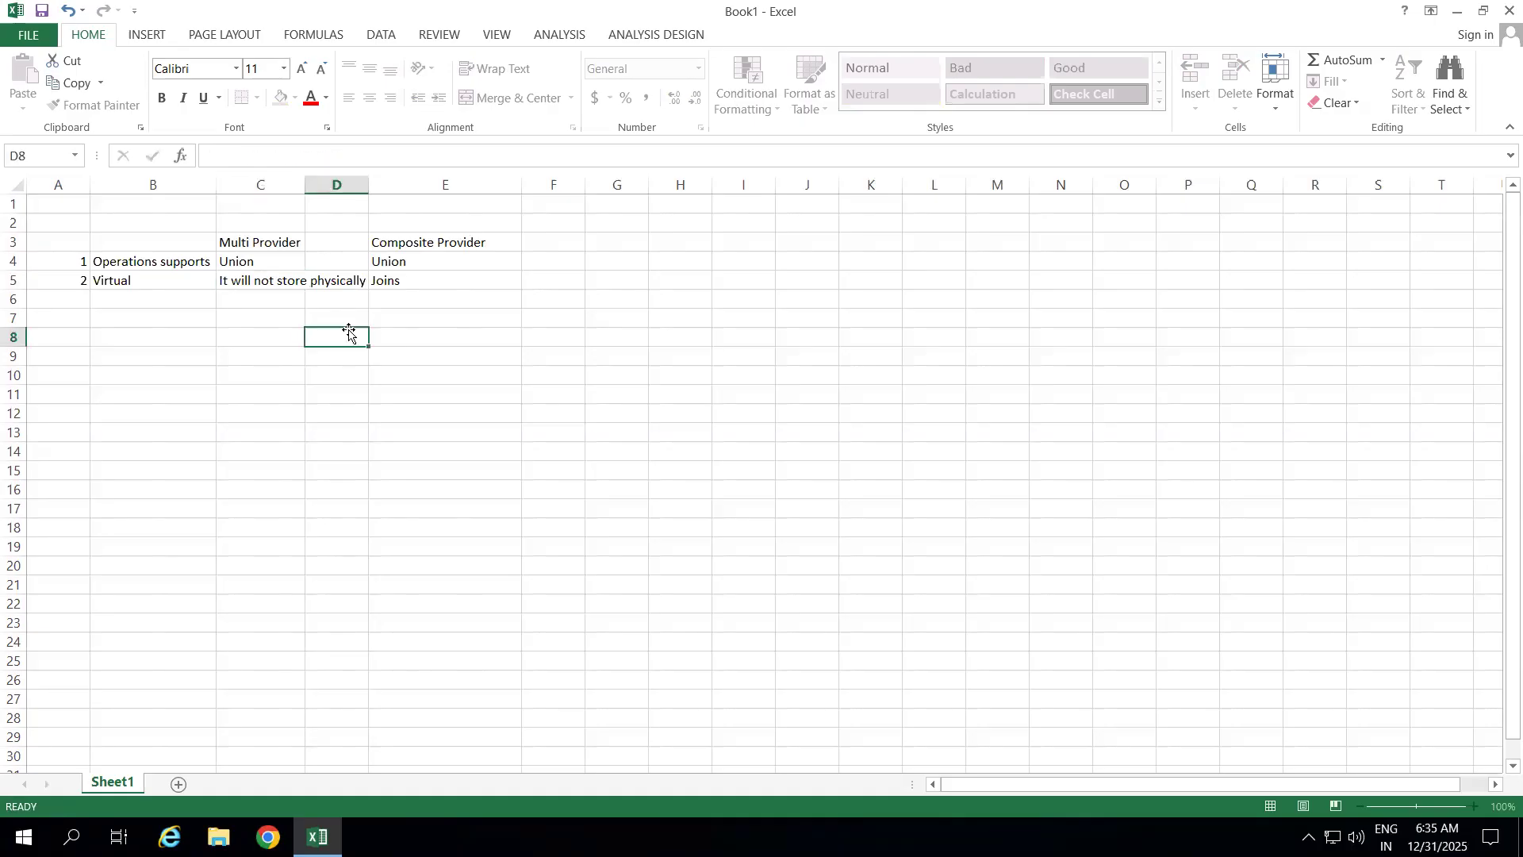
pyautogui.doubleClick(306, 193)
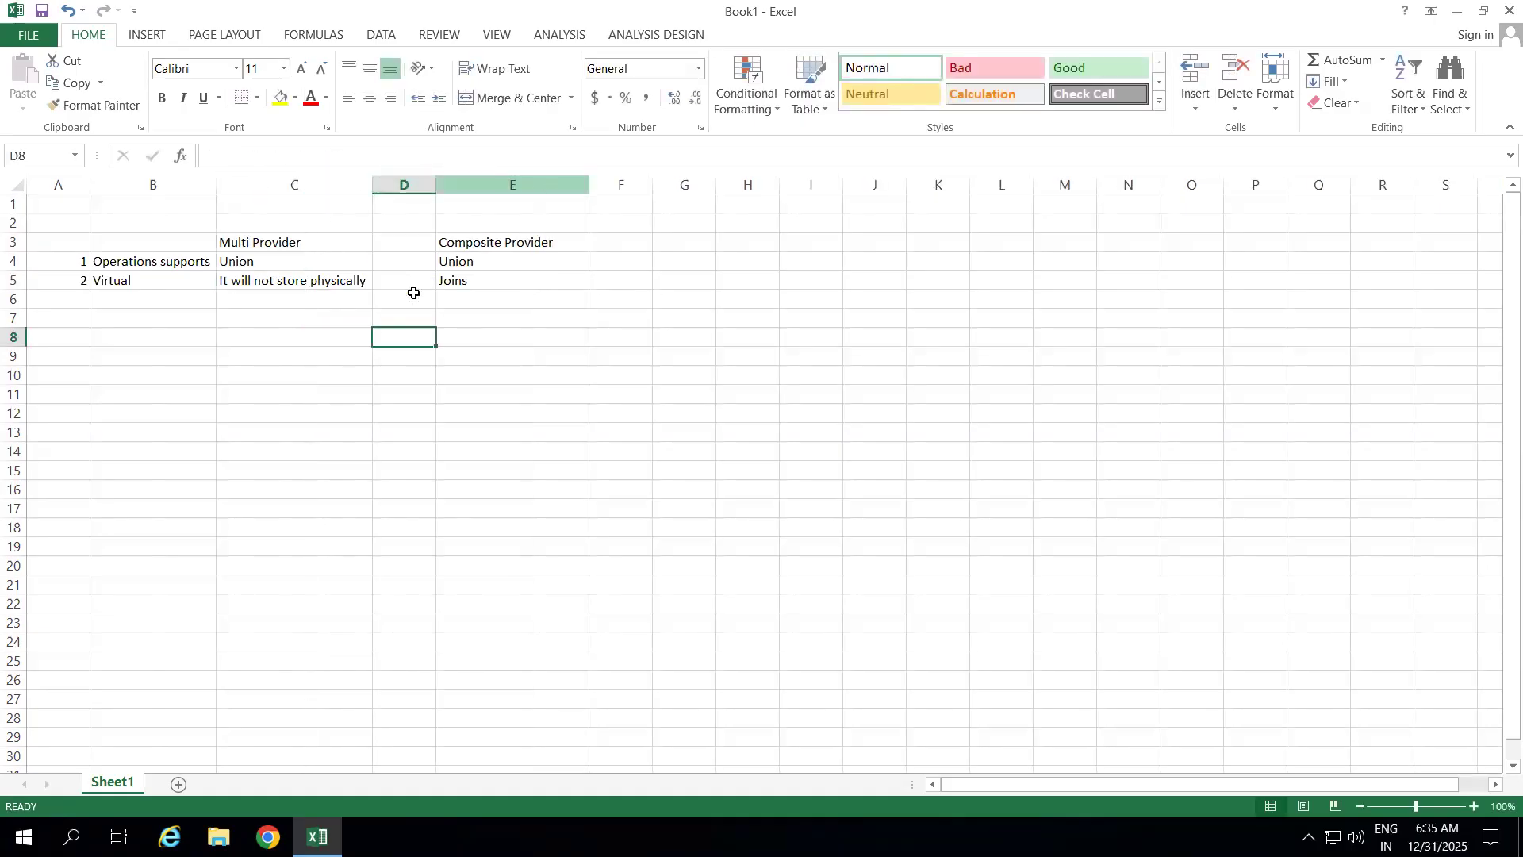
# Copy the text in C5 to cell E6 under Composite Provider
pyautogui.click(282, 284)
pyautogui.hotkey('ctrl', 'c')
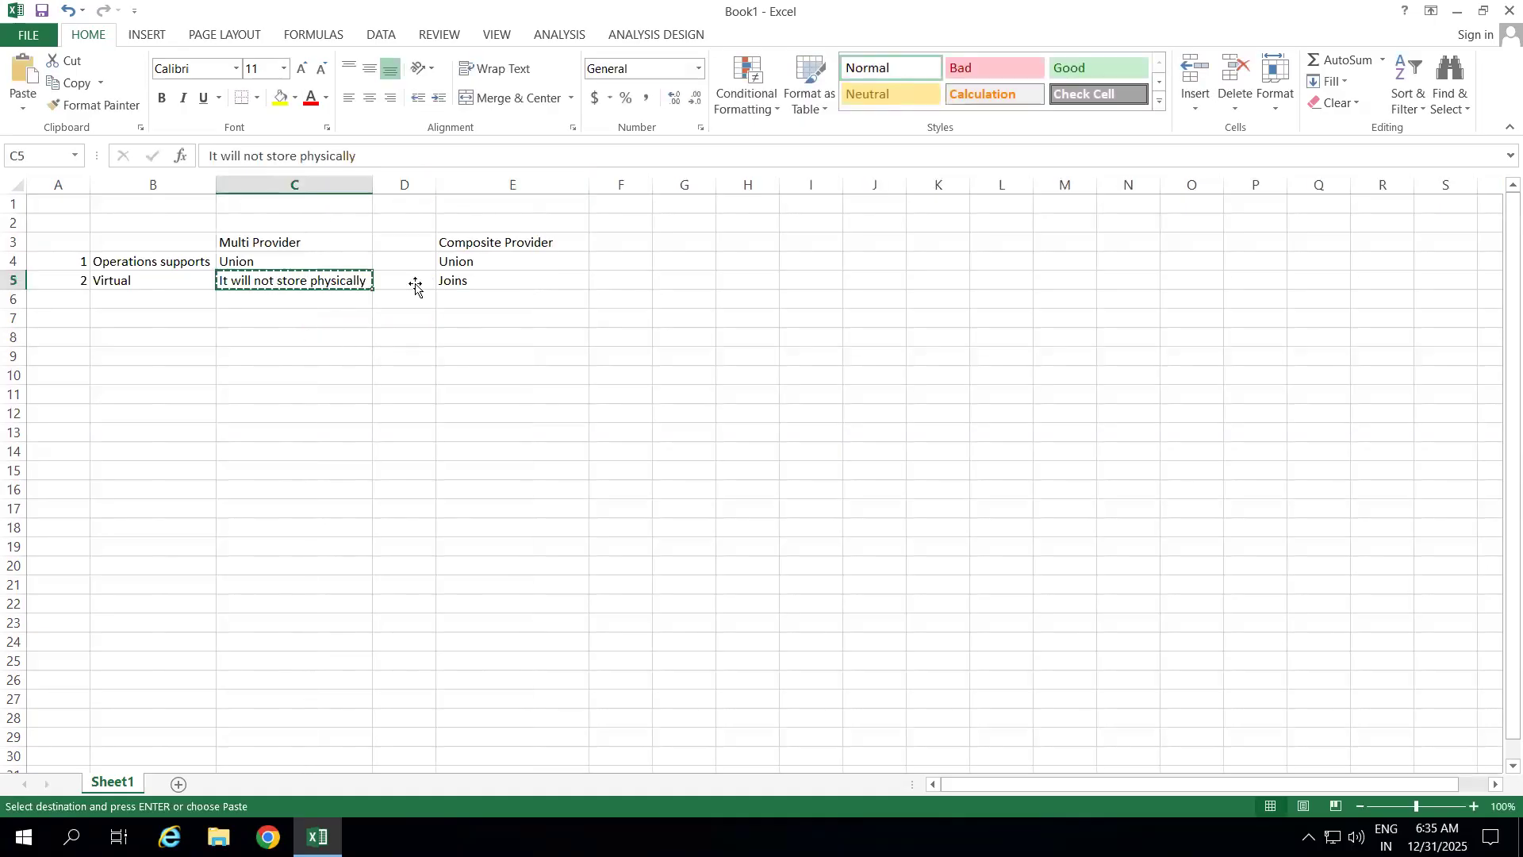
pyautogui.click(479, 299)
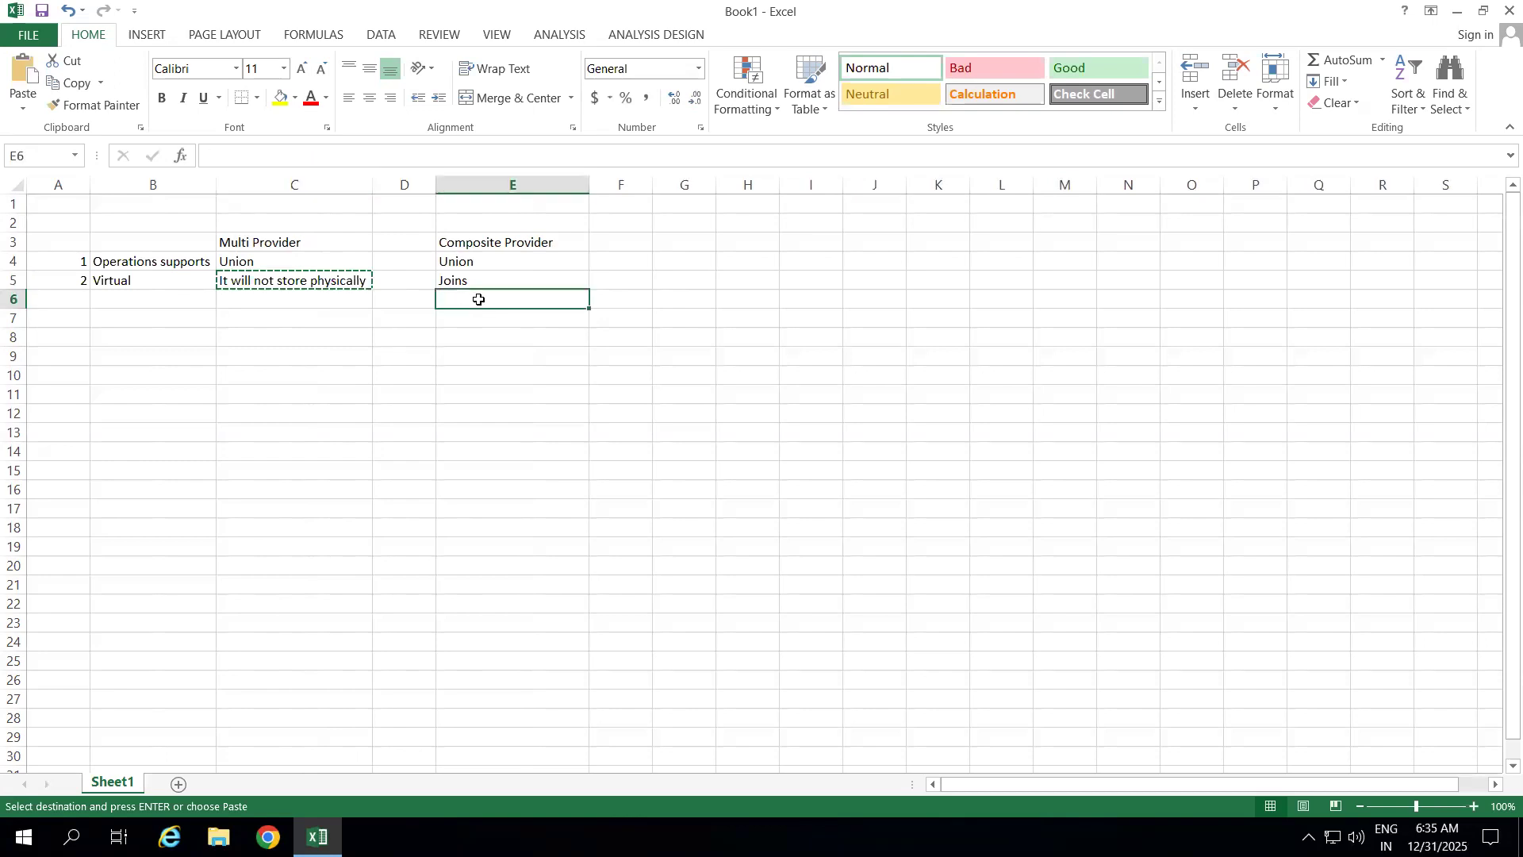
pyautogui.hotkey('ctrl', 'v')
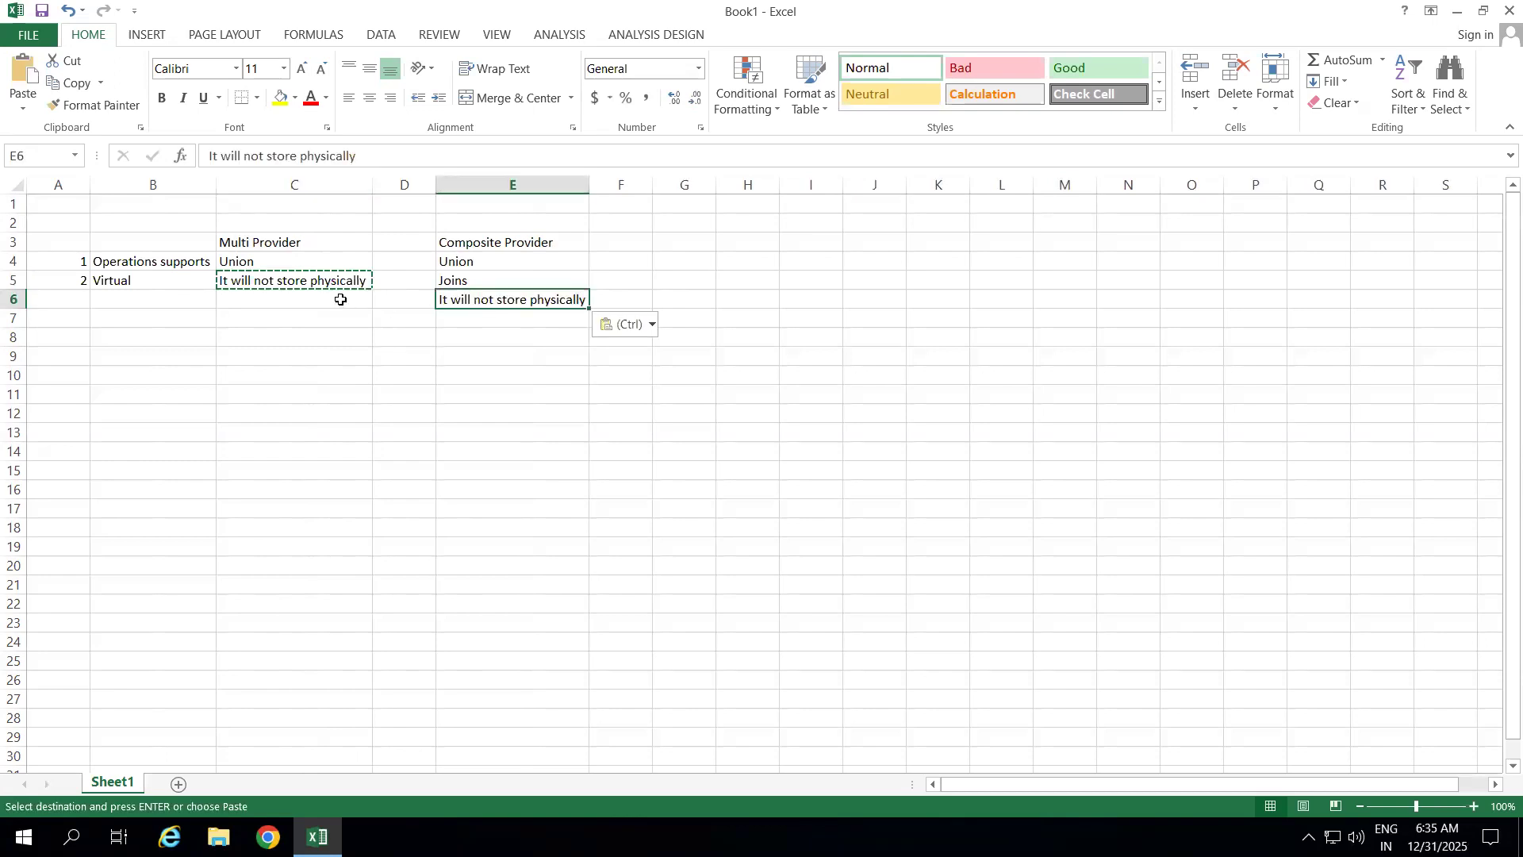
# Move "It will not store physically" from C5 down to cell C6
pyautogui.click(286, 282)
pyautogui.press('Escape')
pyautogui.hotkey('ctrl', 'c')
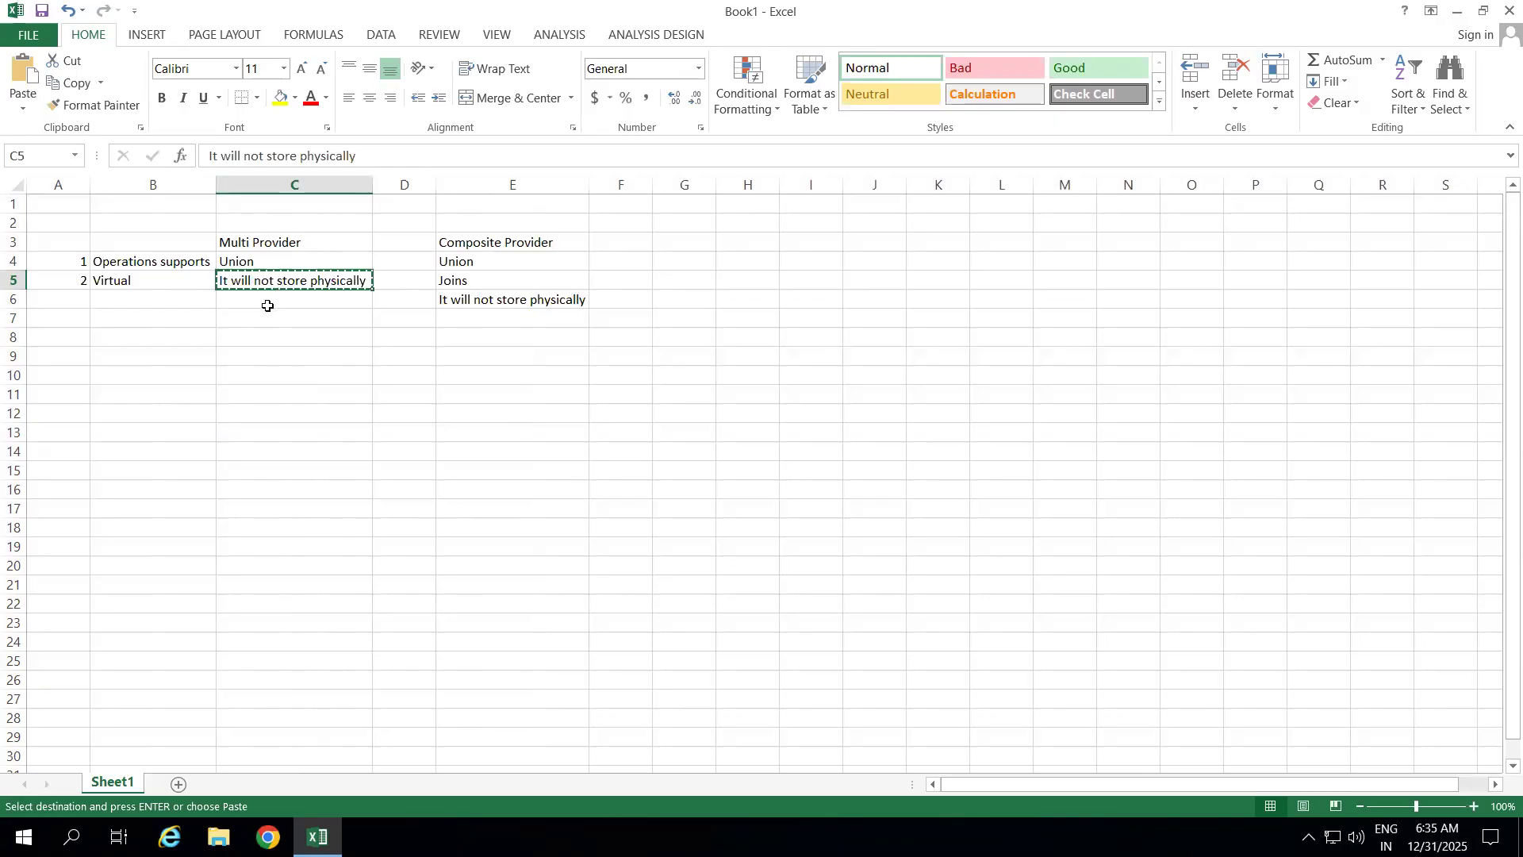
pyautogui.click(267, 305)
pyautogui.hotkey('ctrl', 'v')
# Move the number 2 and the label "Virtual" from A5:B5 down to row 6
pyautogui.moveTo(72, 283); pyautogui.dragTo(112, 281)
pyautogui.hotkey('ctrl', 'c')
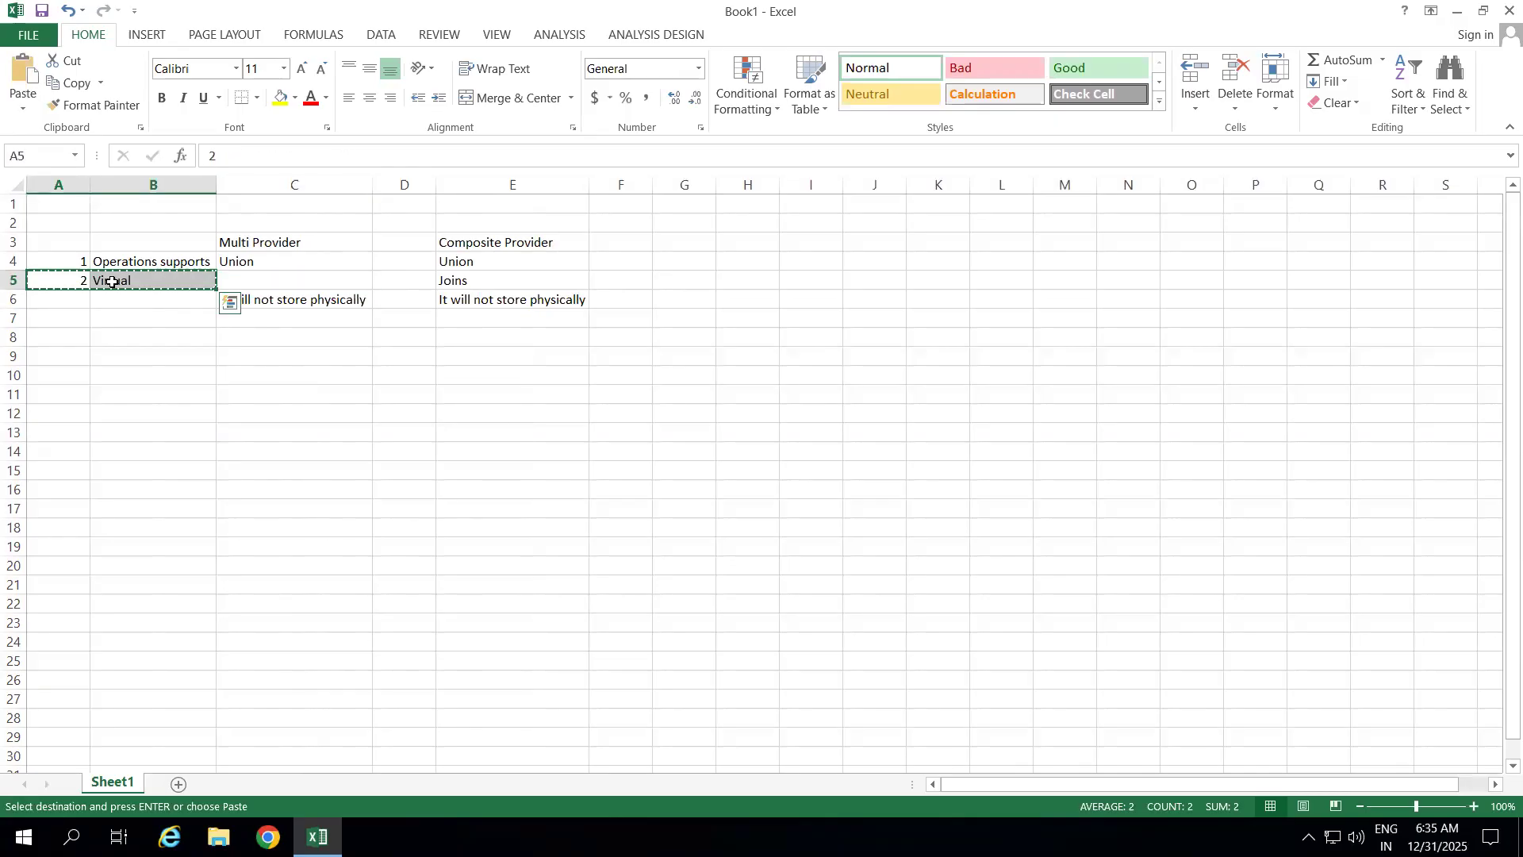
pyautogui.click(65, 299)
pyautogui.hotkey('ctrl', 'v')
pyautogui.click(223, 430)
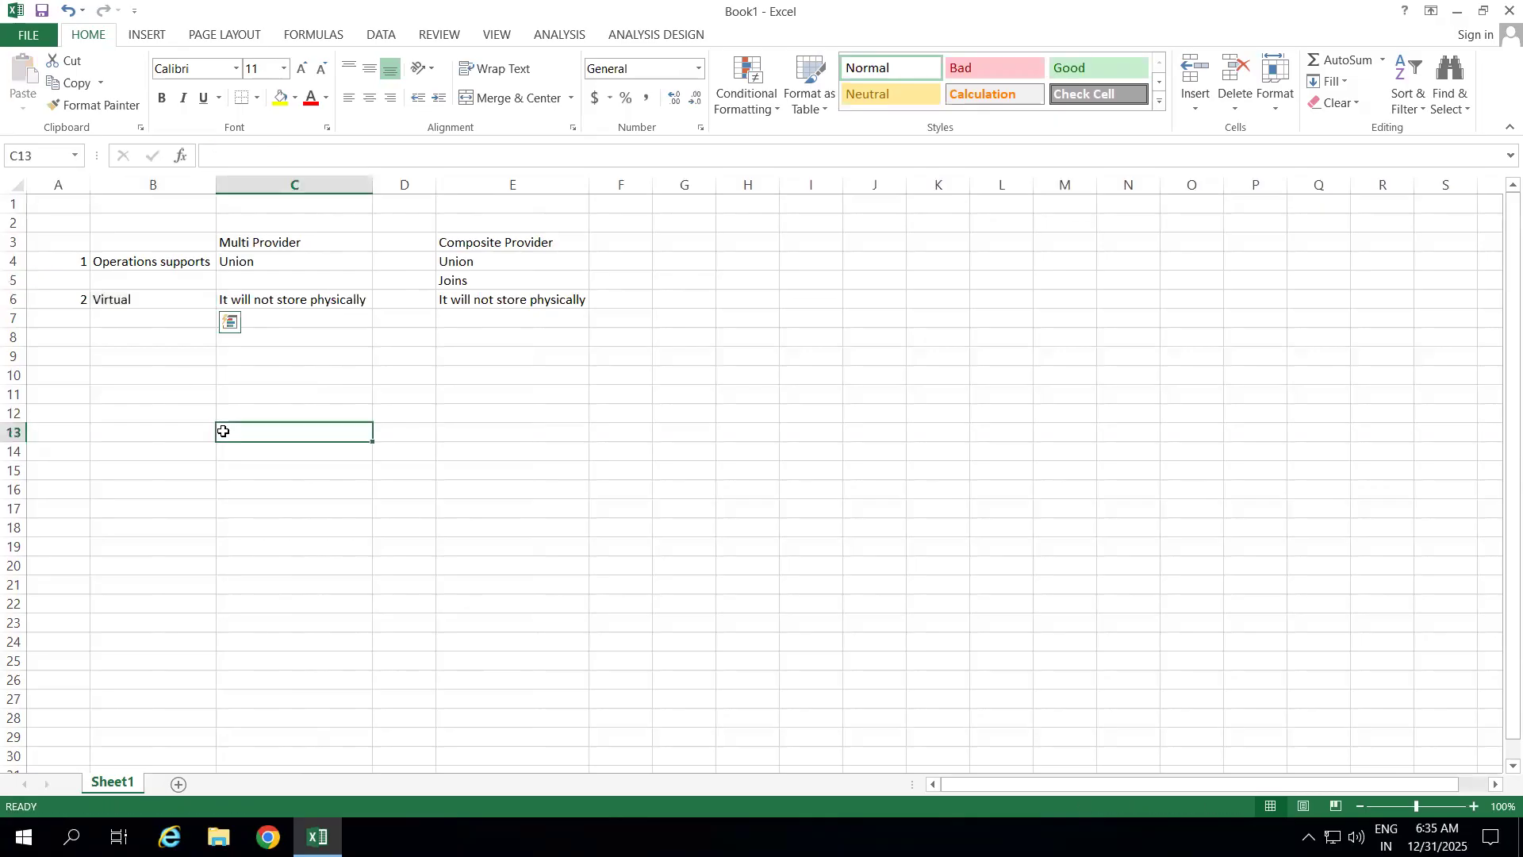
# Widen columns B, D and E to leave extra space around the comparison text
pyautogui.moveTo(212, 185); pyautogui.dragTo(235, 183)
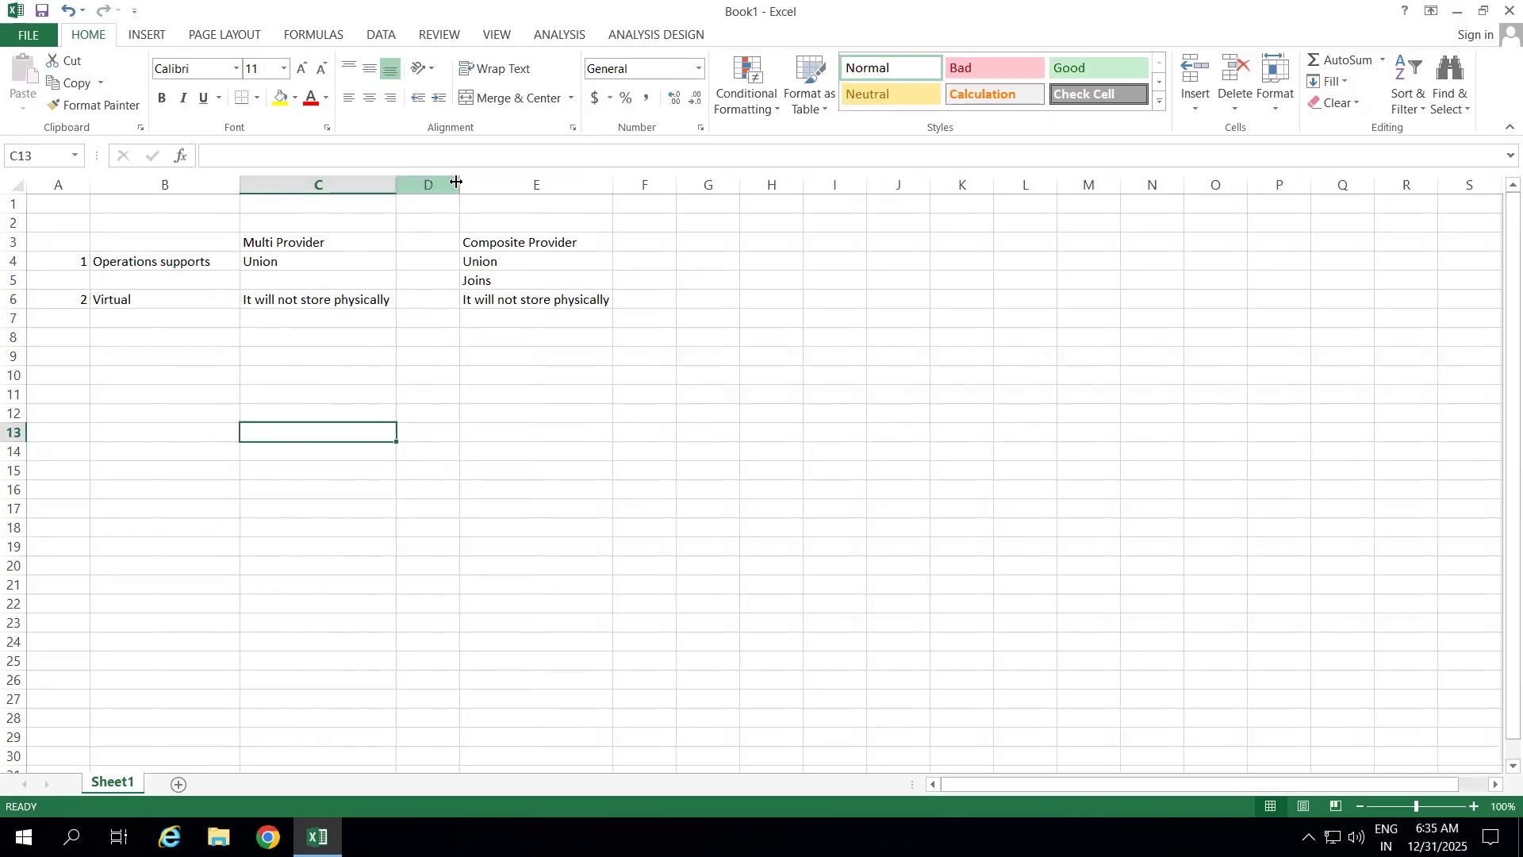
pyautogui.moveTo(456, 182); pyautogui.dragTo(527, 183)
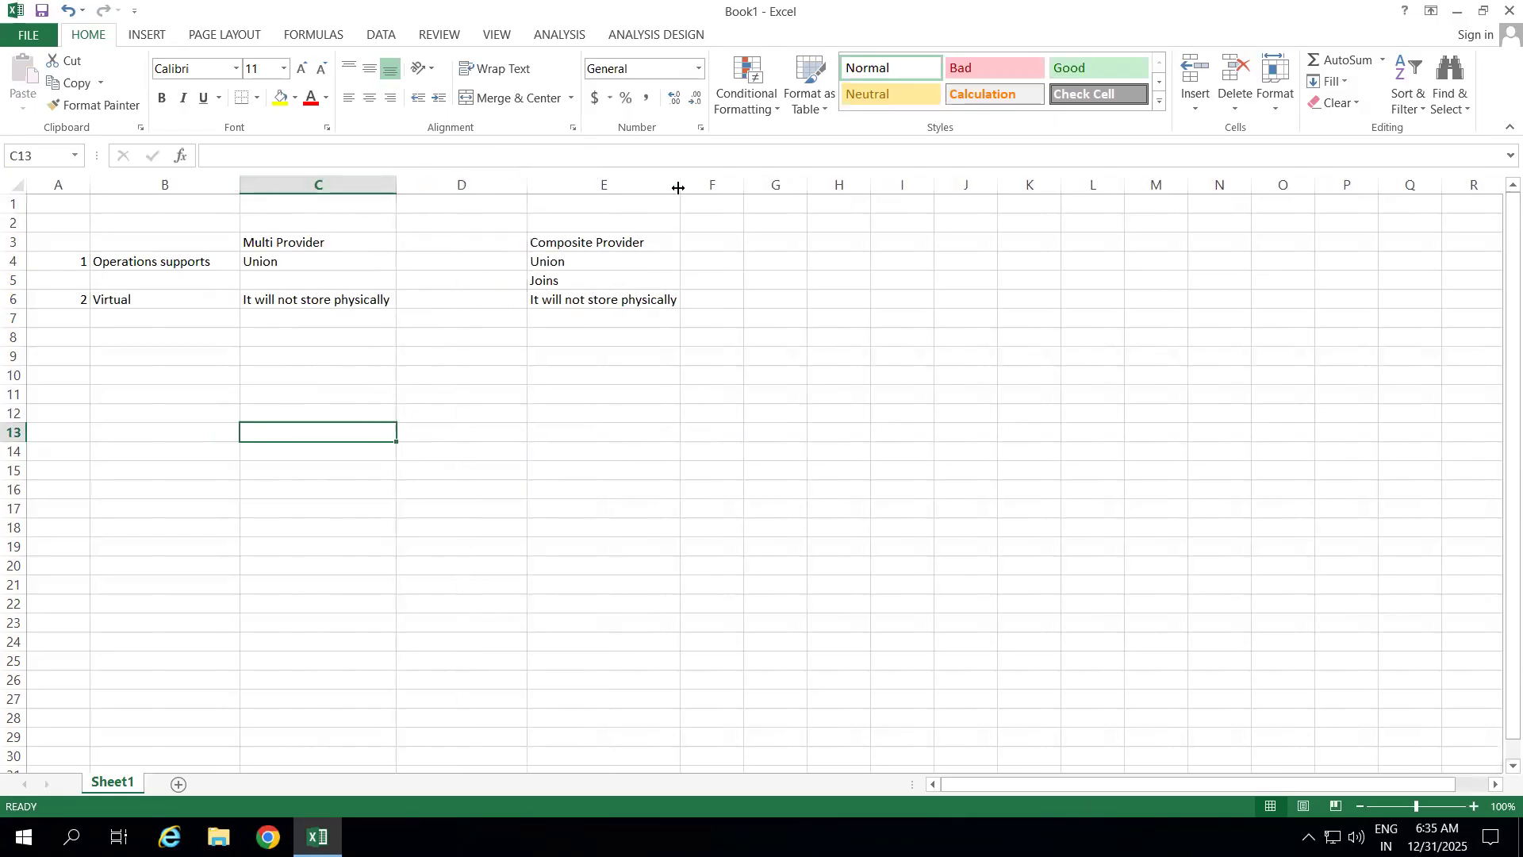
pyautogui.moveTo(680, 187); pyautogui.dragTo(780, 187)
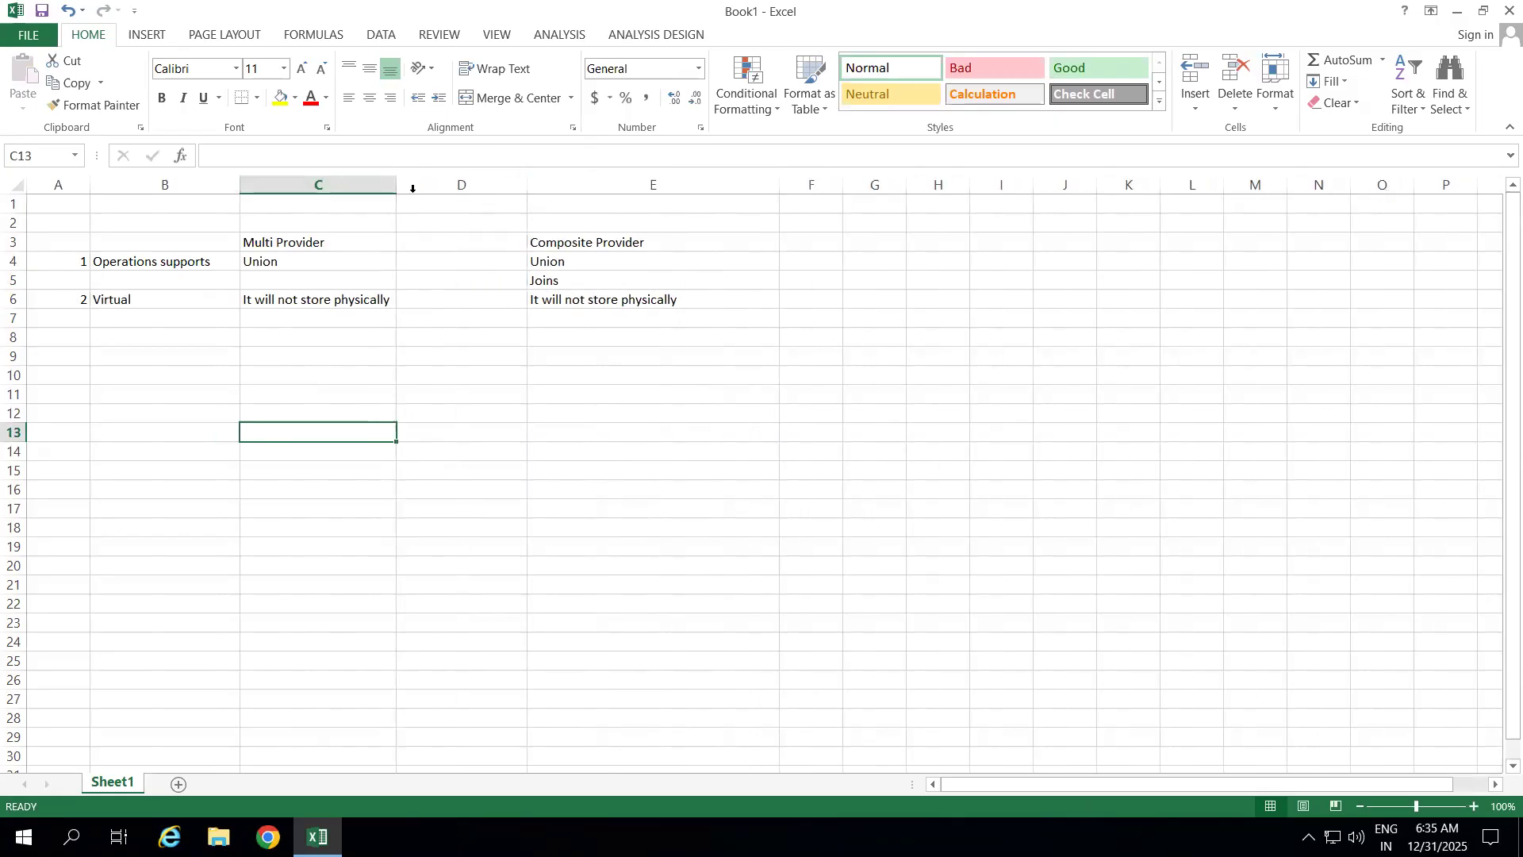
# Bold the Multi Provider and Composite Provider headings in row 3 and widen columns C and E
pyautogui.moveTo(398, 188); pyautogui.dragTo(464, 187)
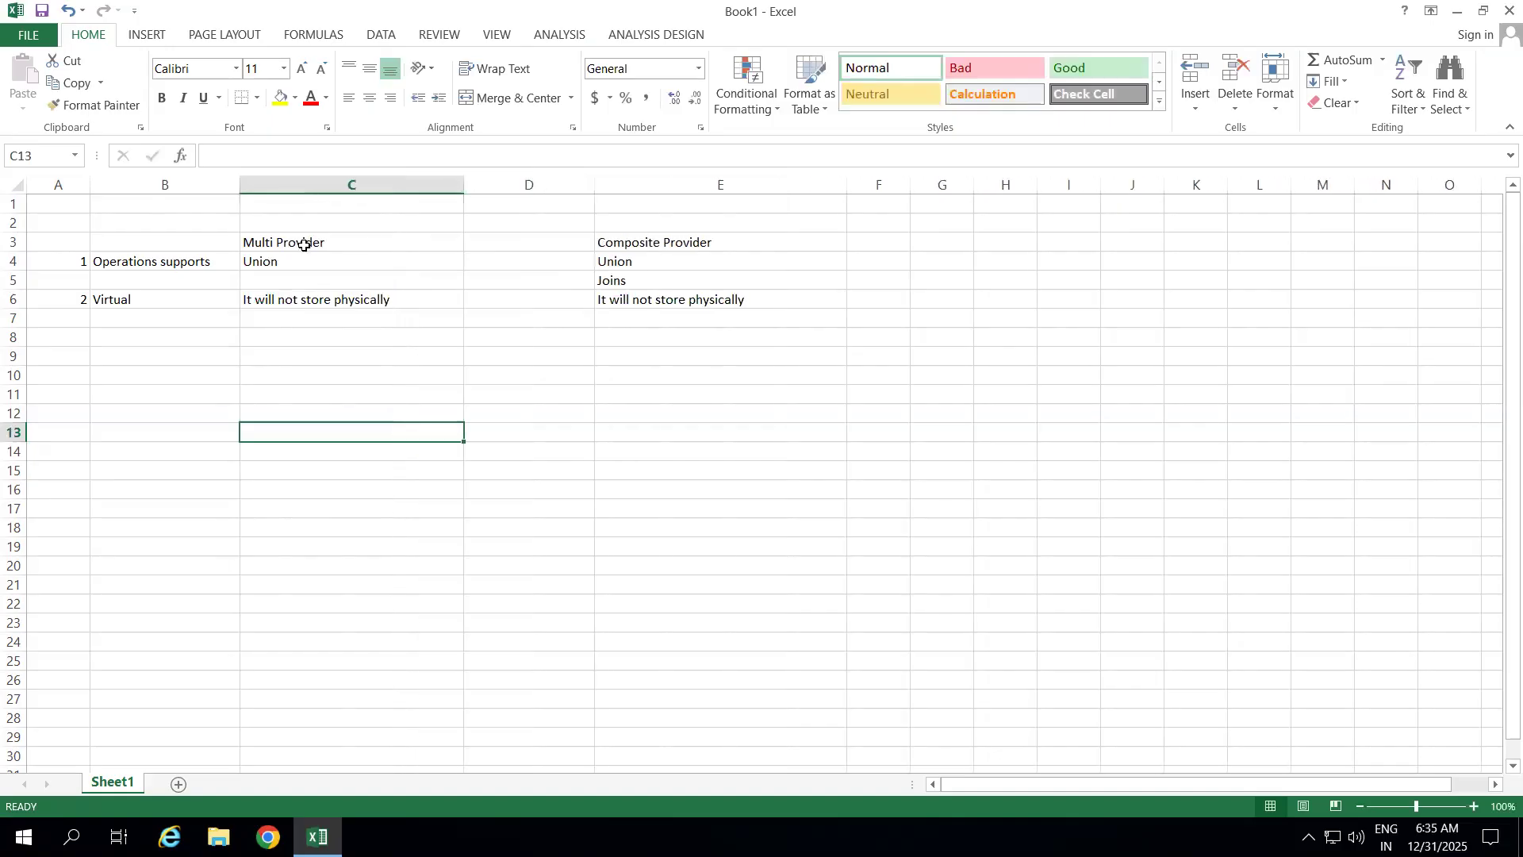
pyautogui.moveTo(343, 242); pyautogui.dragTo(635, 244)
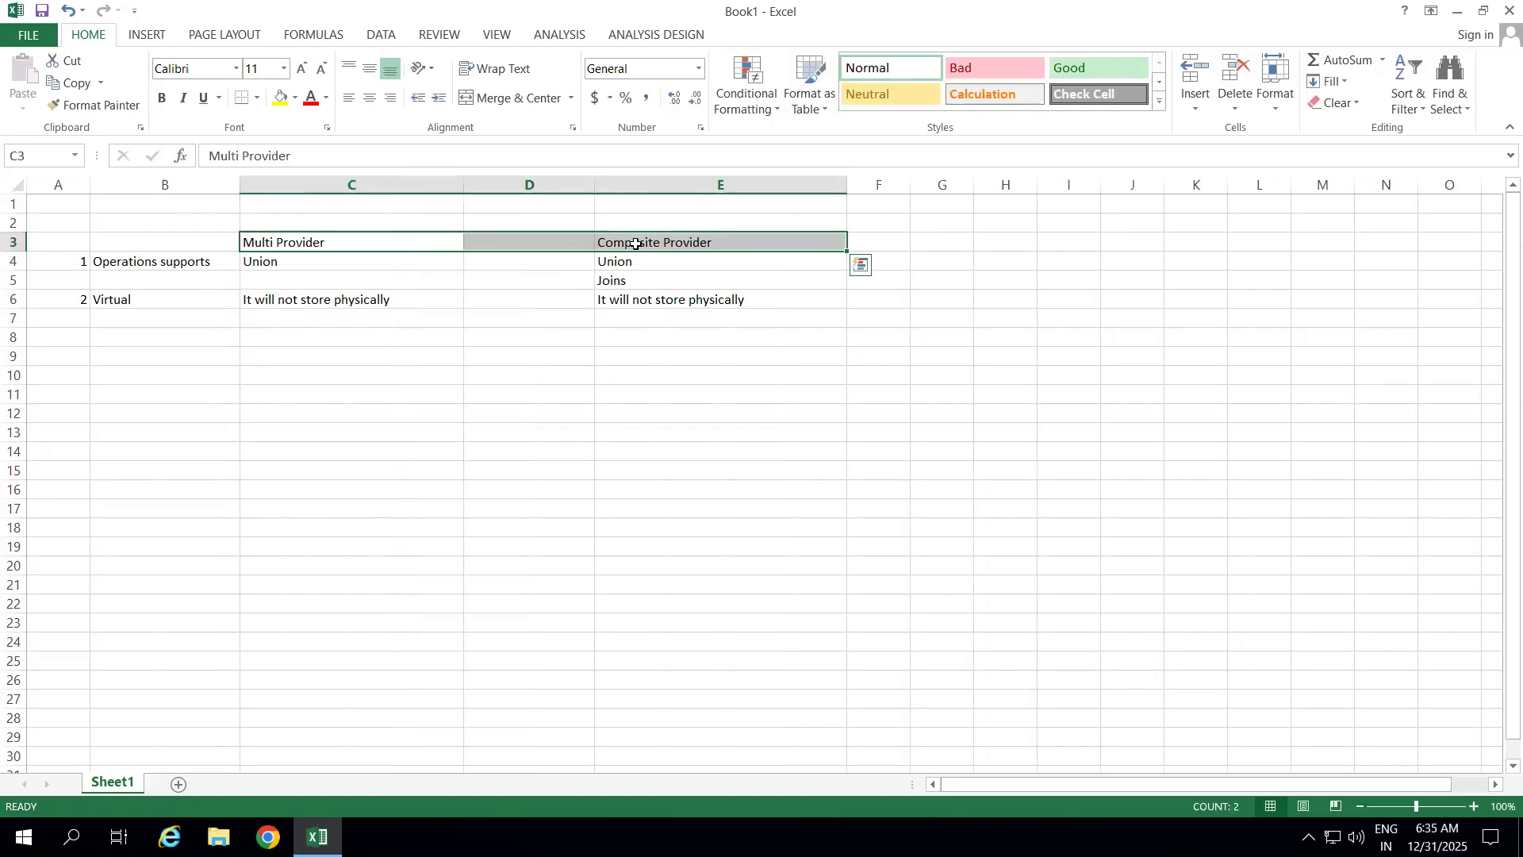
pyautogui.hotkey('ctrl', 'b')
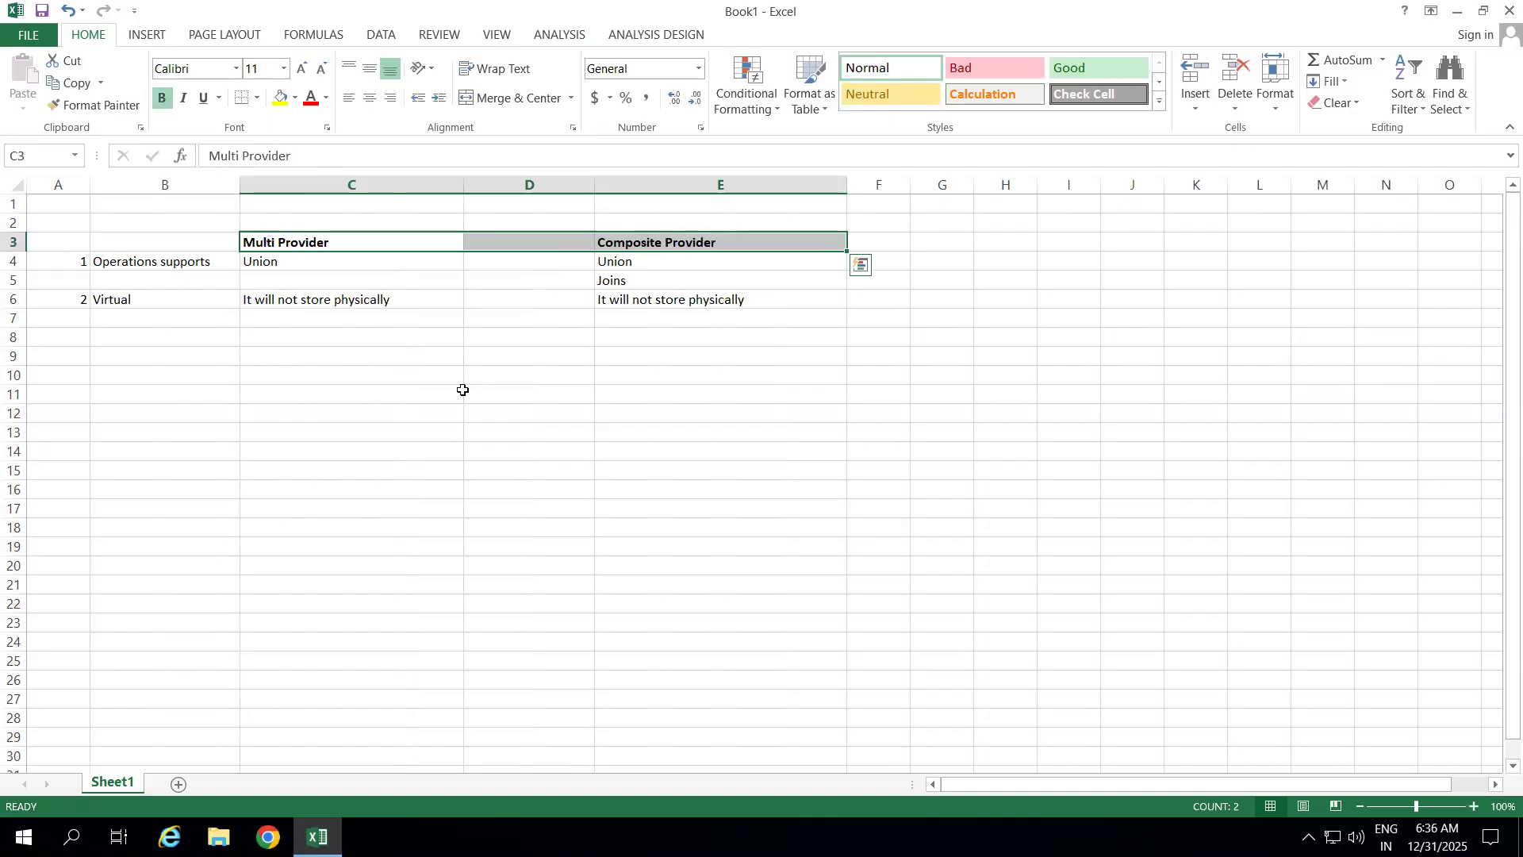
pyautogui.click(461, 391)
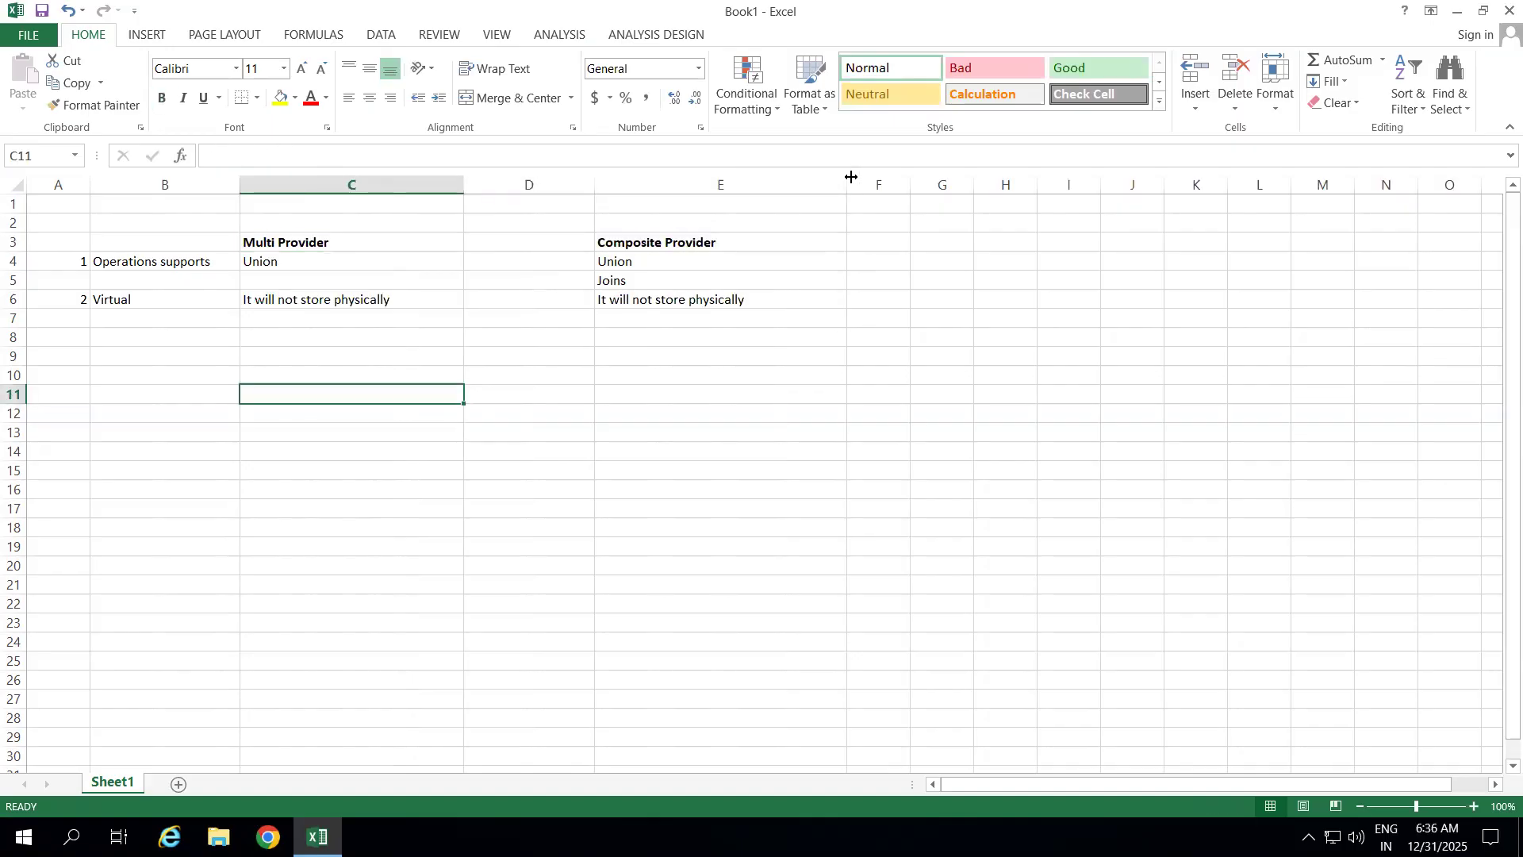
pyautogui.moveTo(847, 183); pyautogui.dragTo(1027, 183)
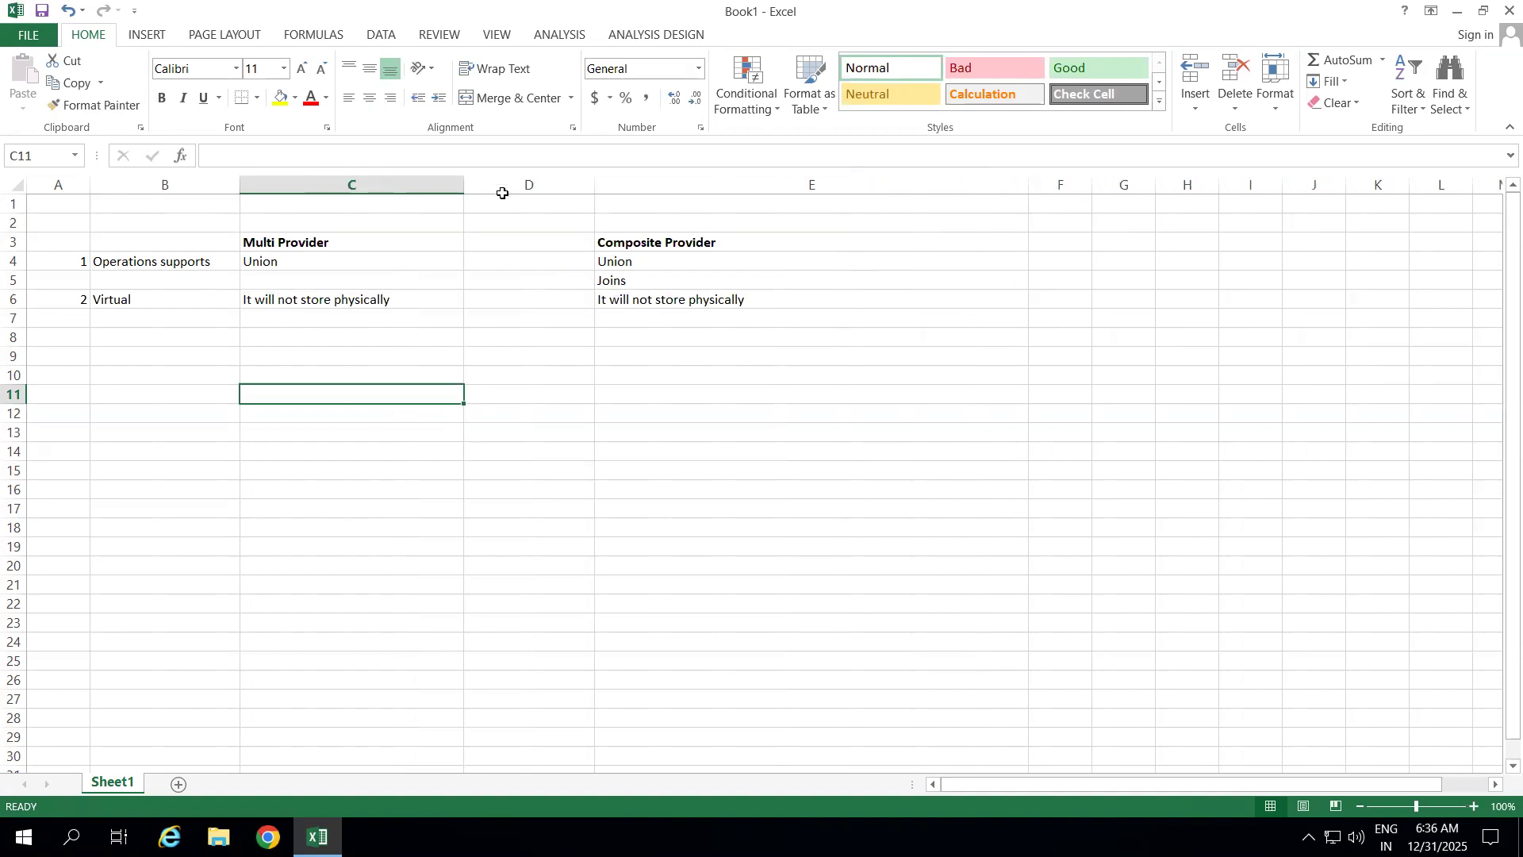
pyautogui.moveTo(464, 184); pyautogui.dragTo(620, 183)
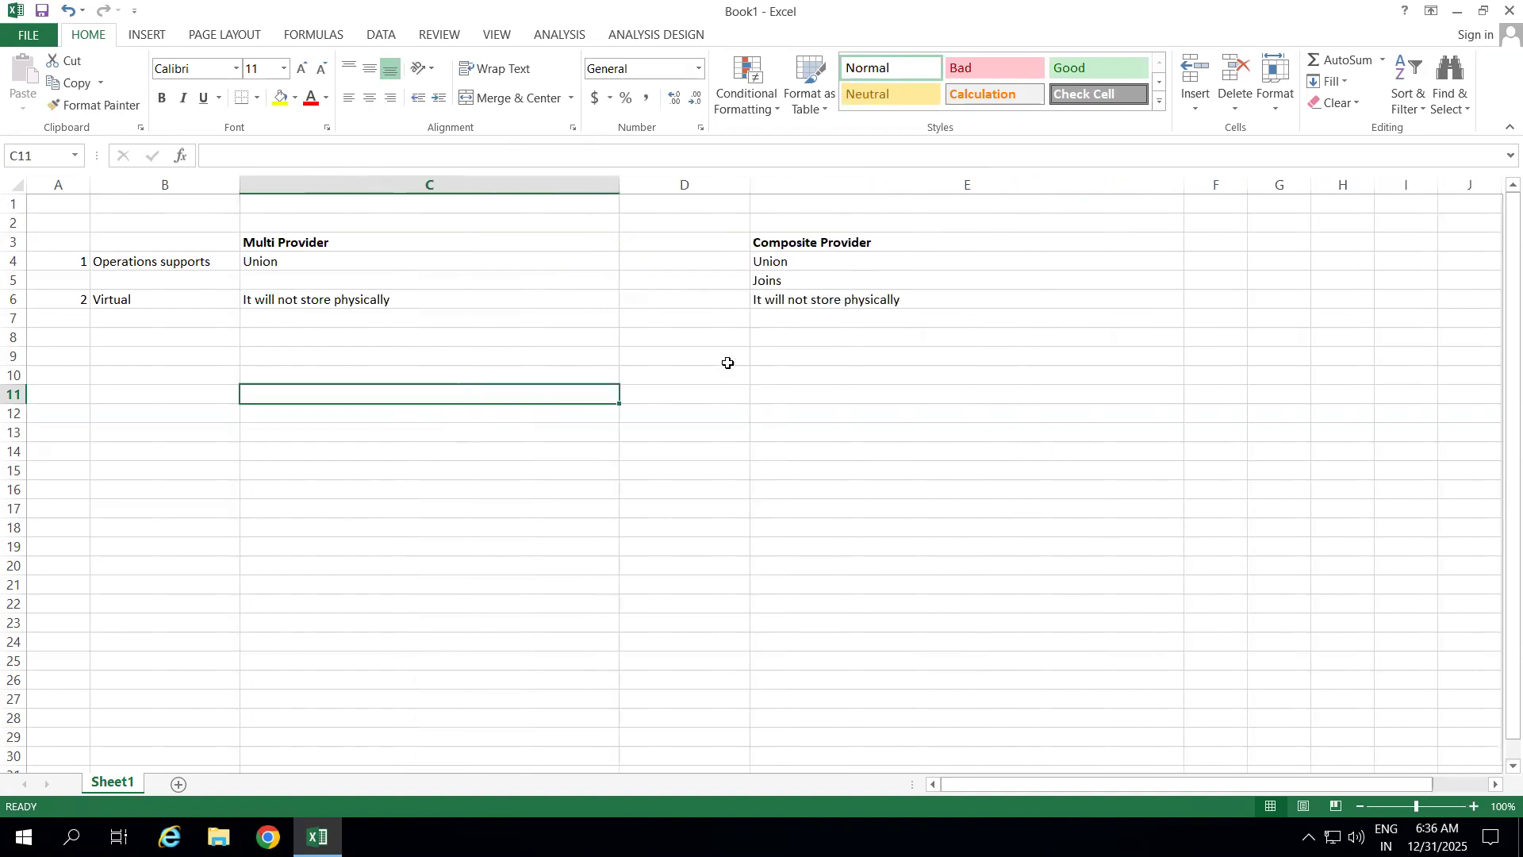
# Start the third comparison row with the number 3 in A8 and the label "Modeling" in B8
pyautogui.click(71, 333)
pyautogui.write('3')
pyautogui.click(150, 337)
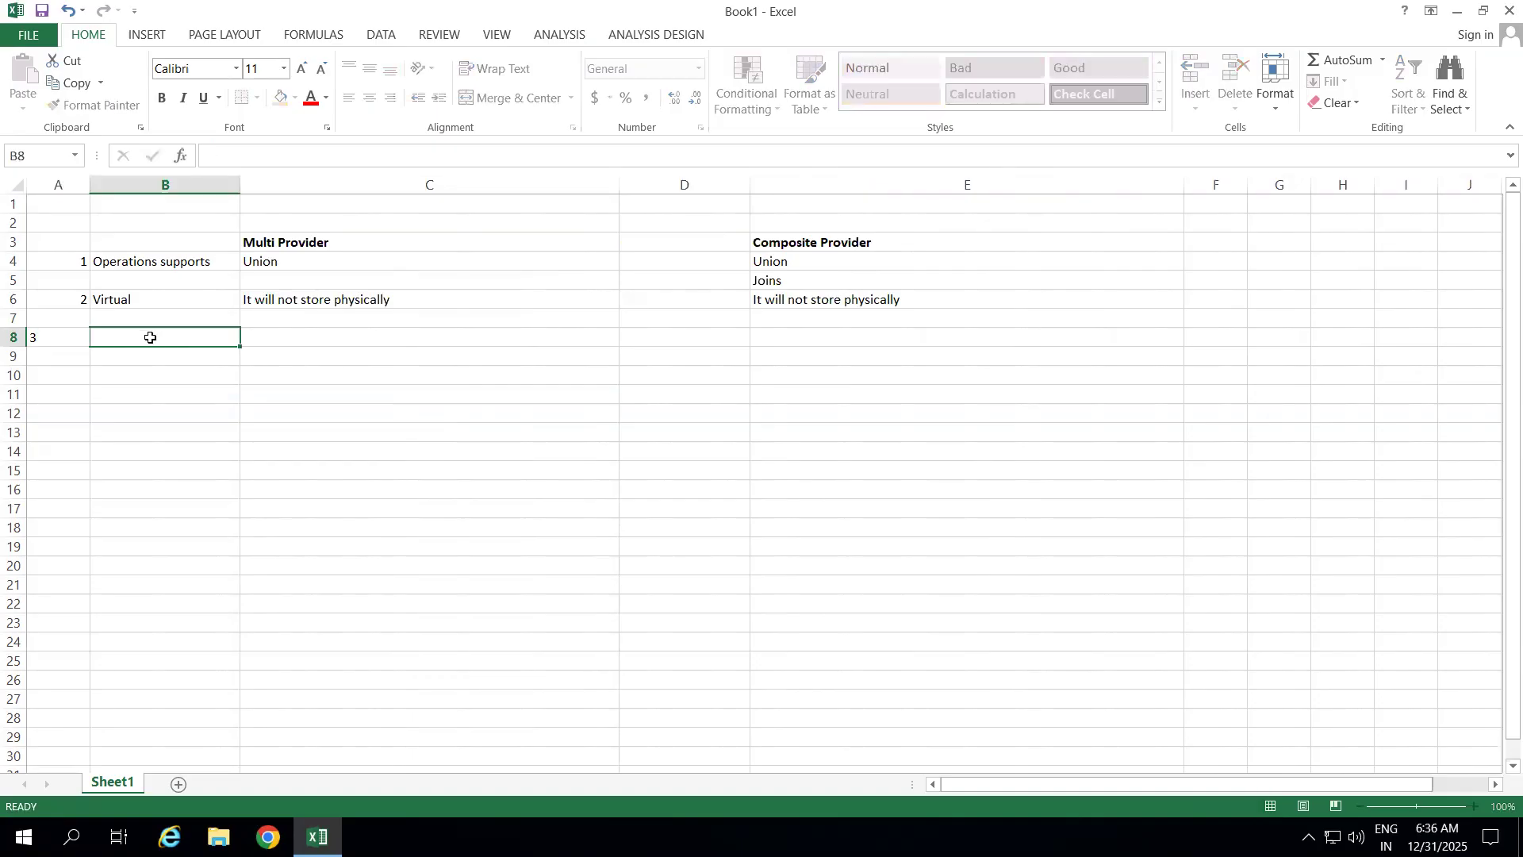
pyautogui.write('Creation')
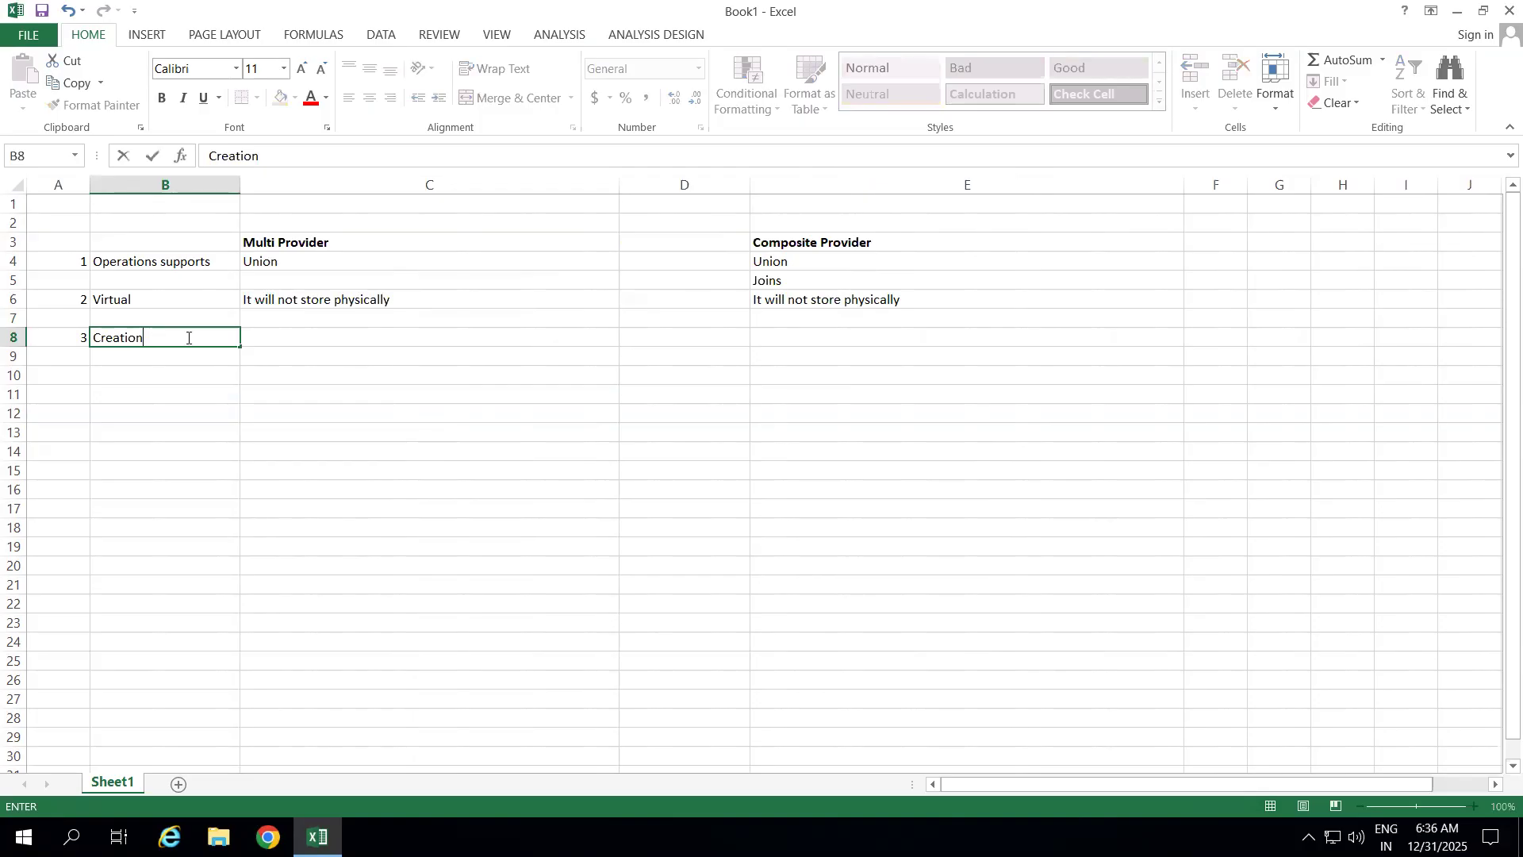
pyautogui.press('BackSpace')
pyautogui.press('BackSpace')
pyautogui.press('BackSpace')
pyautogui.press('BackSpace')
pyautogui.press('BackSpace')
pyautogui.press('BackSpace')
pyautogui.press('BackSpace')
pyautogui.write('Modeling')
# Enter "Info Object Model, Not supported for Field based Model" in C8 under Multi Provider
pyautogui.click(311, 342)
pyautogui.write('Info Object Model')
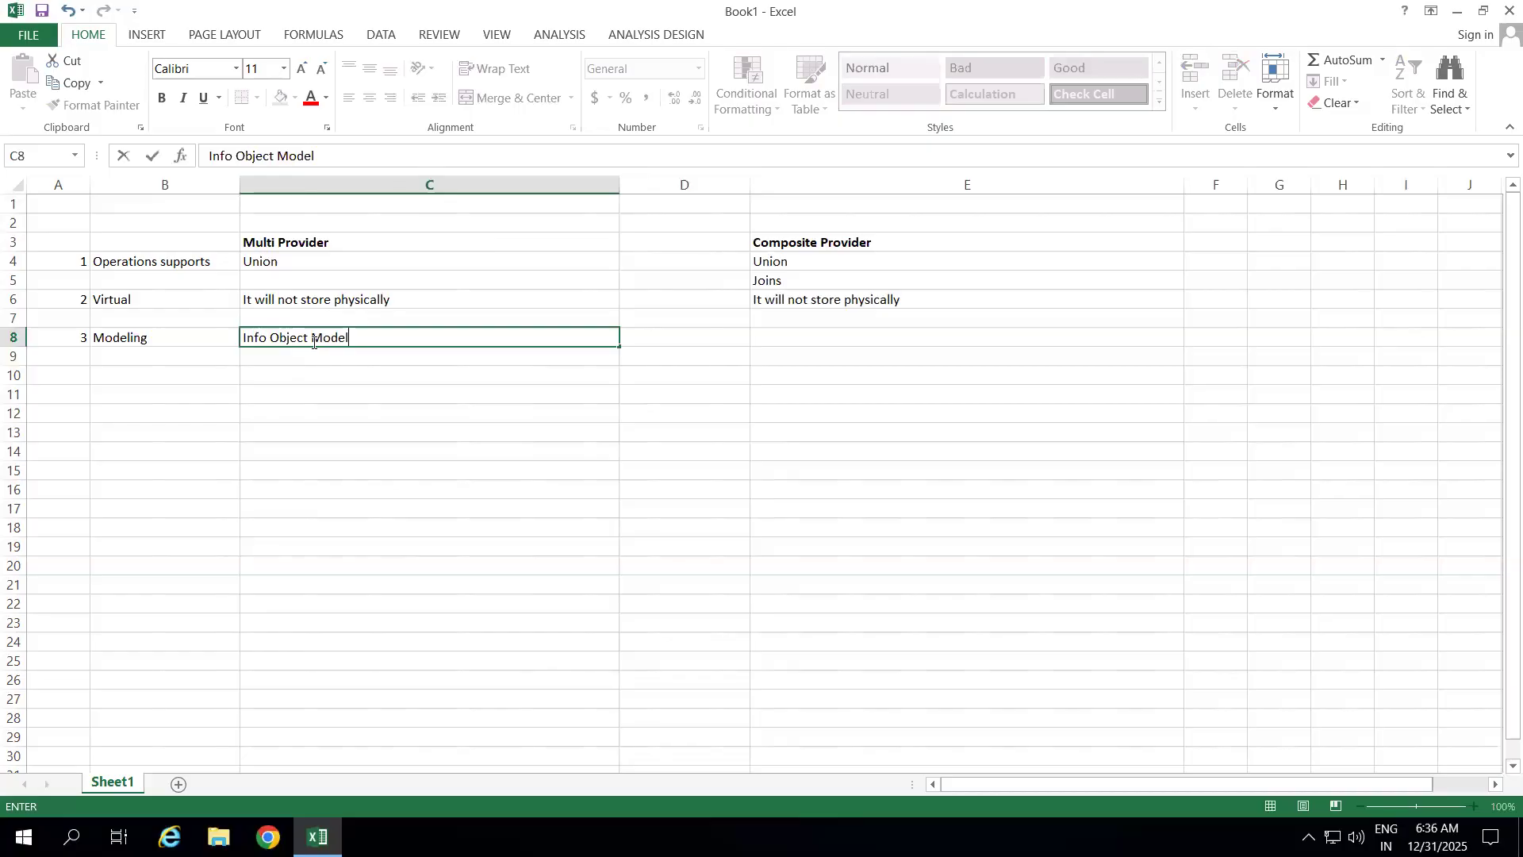
pyautogui.write(', Not supported for Field based Model')
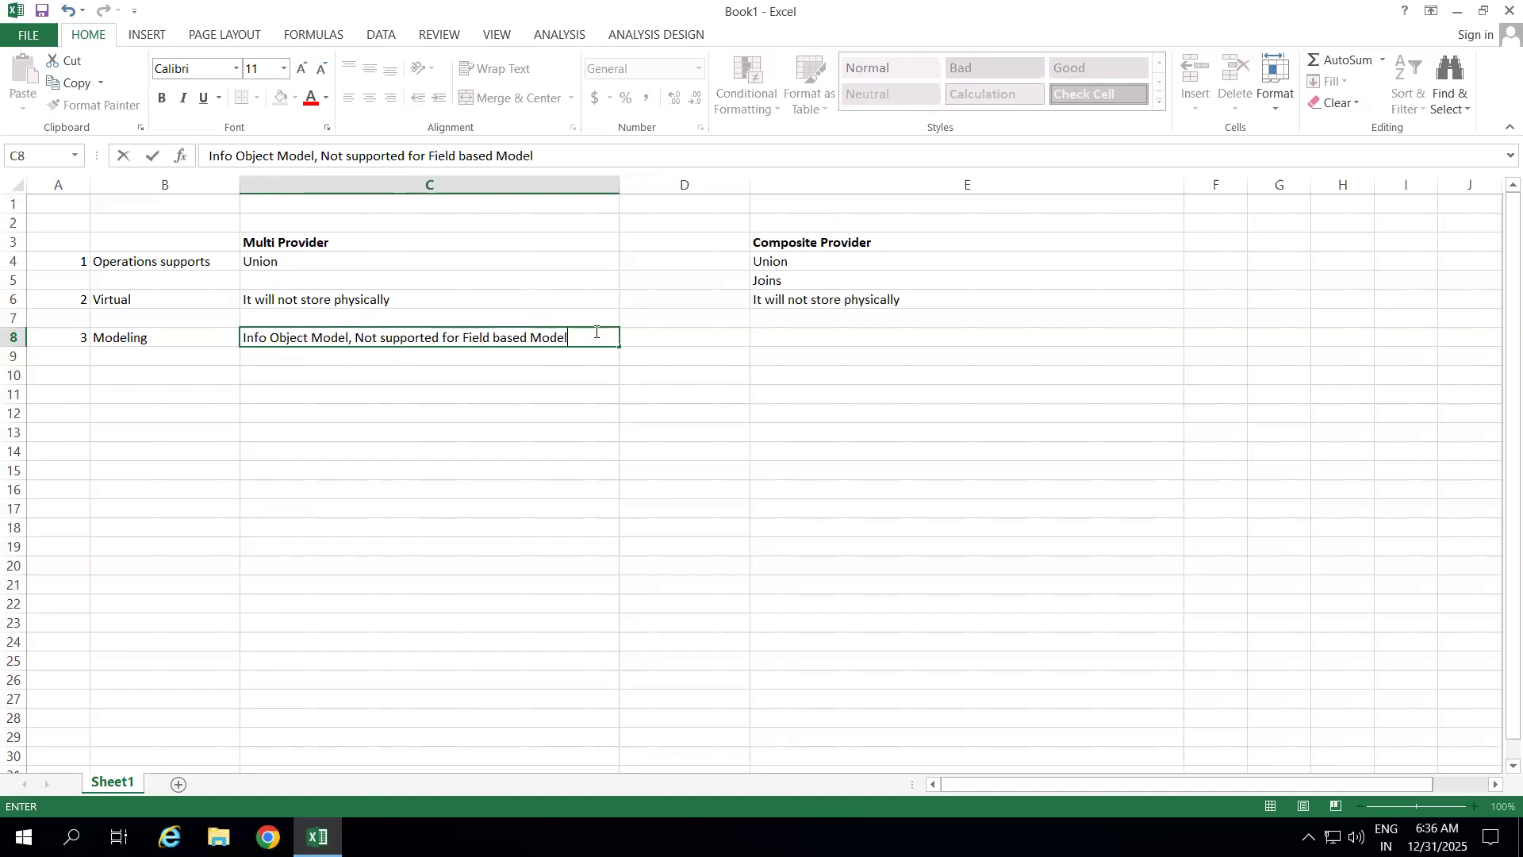
# Enter "It will support for Field based model as well as Info Object Model" in E8 under Composite Provider
pyautogui.click(769, 337)
pyautogui.write('It will su')
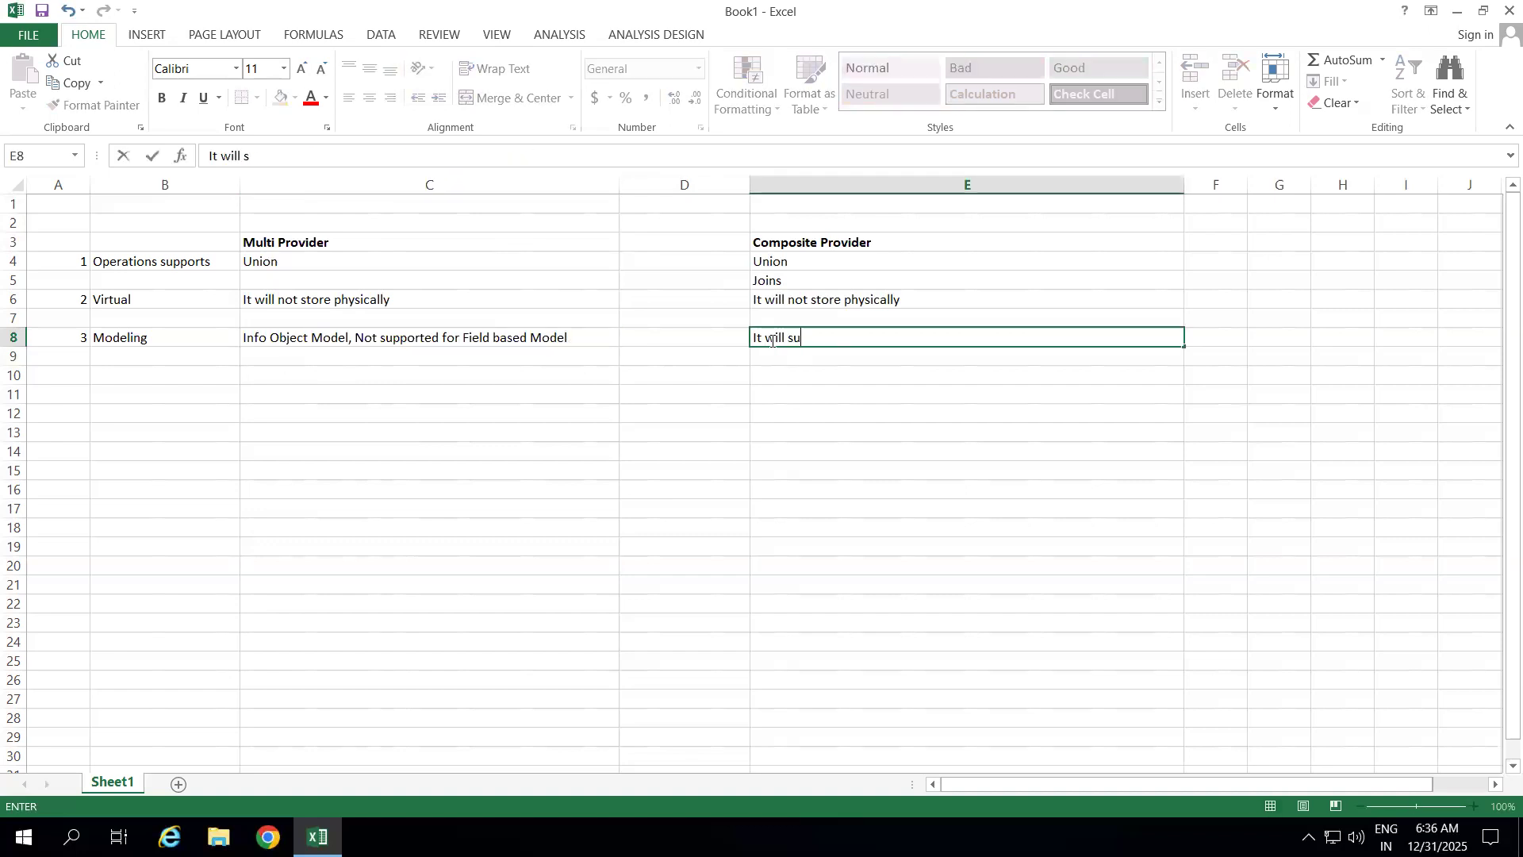
pyautogui.write('pport for FIeld bas')
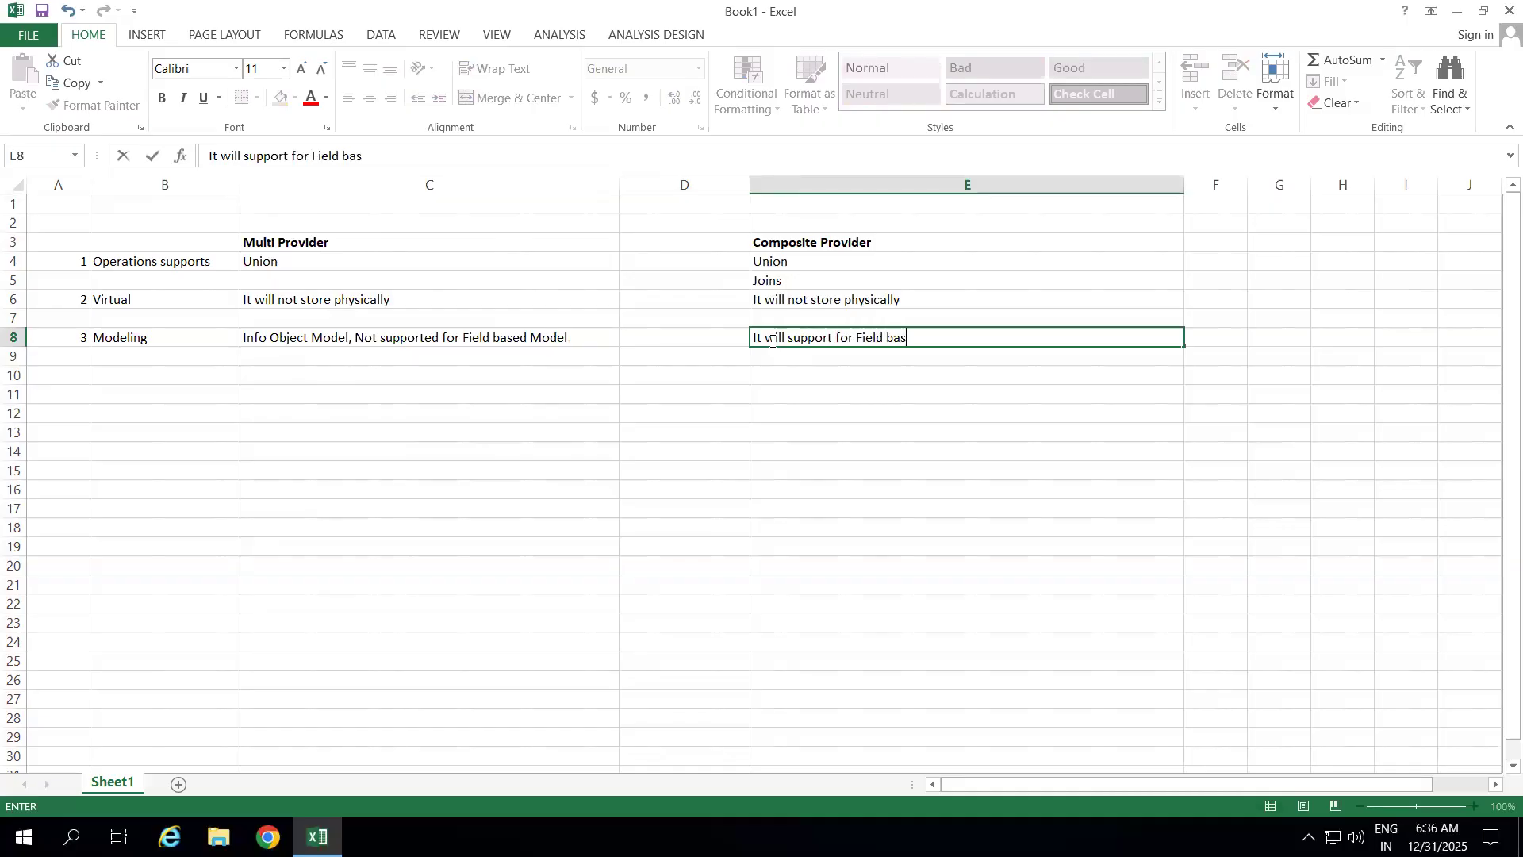
pyautogui.write('ed as w')
pyautogui.press('BackSpace')
pyautogui.write('model as well a')
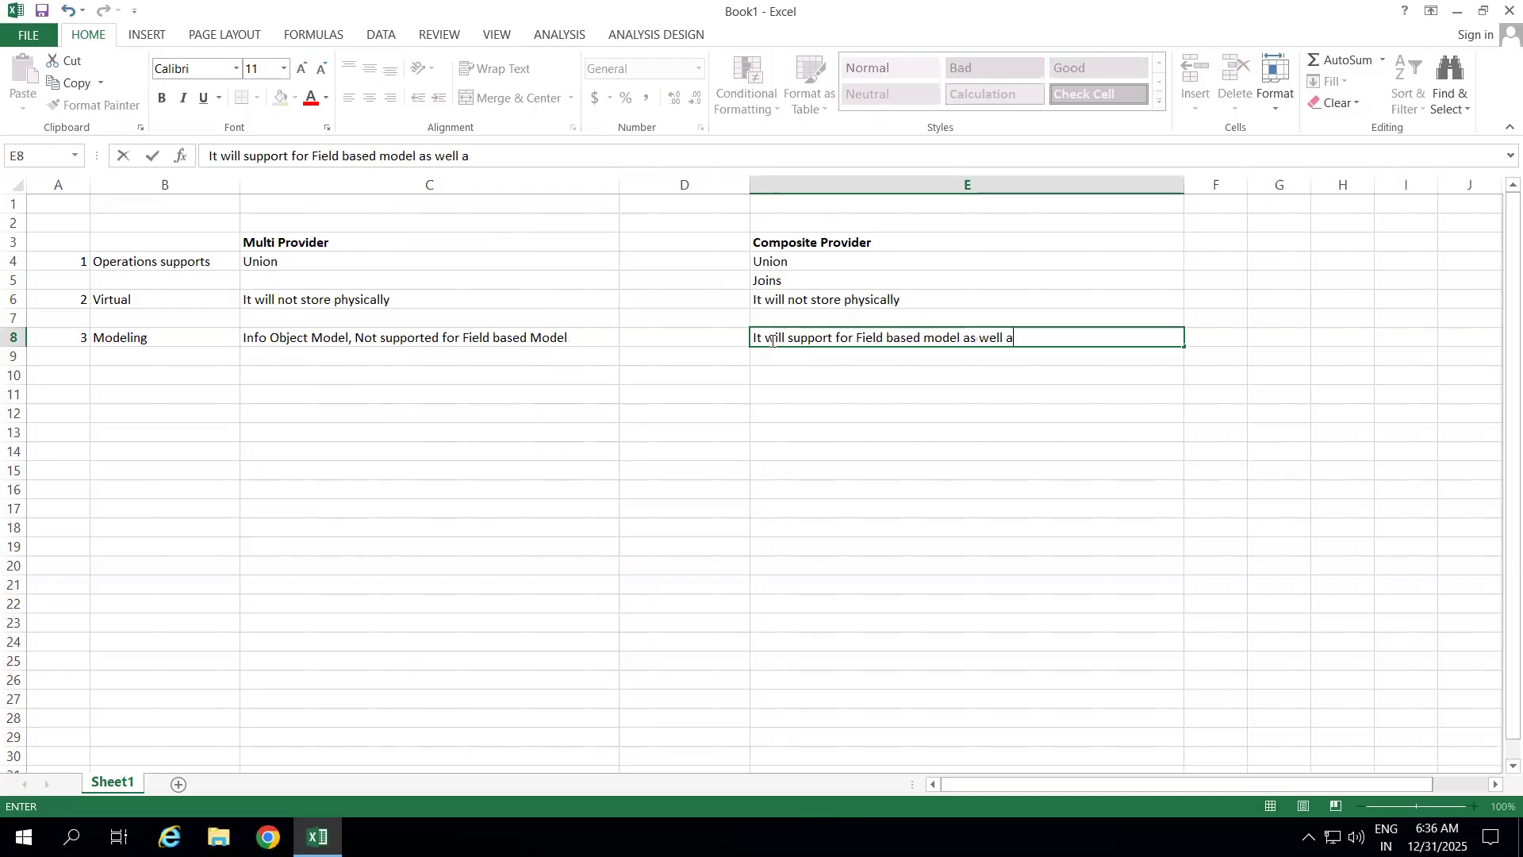
pyautogui.write('s Info Object M')
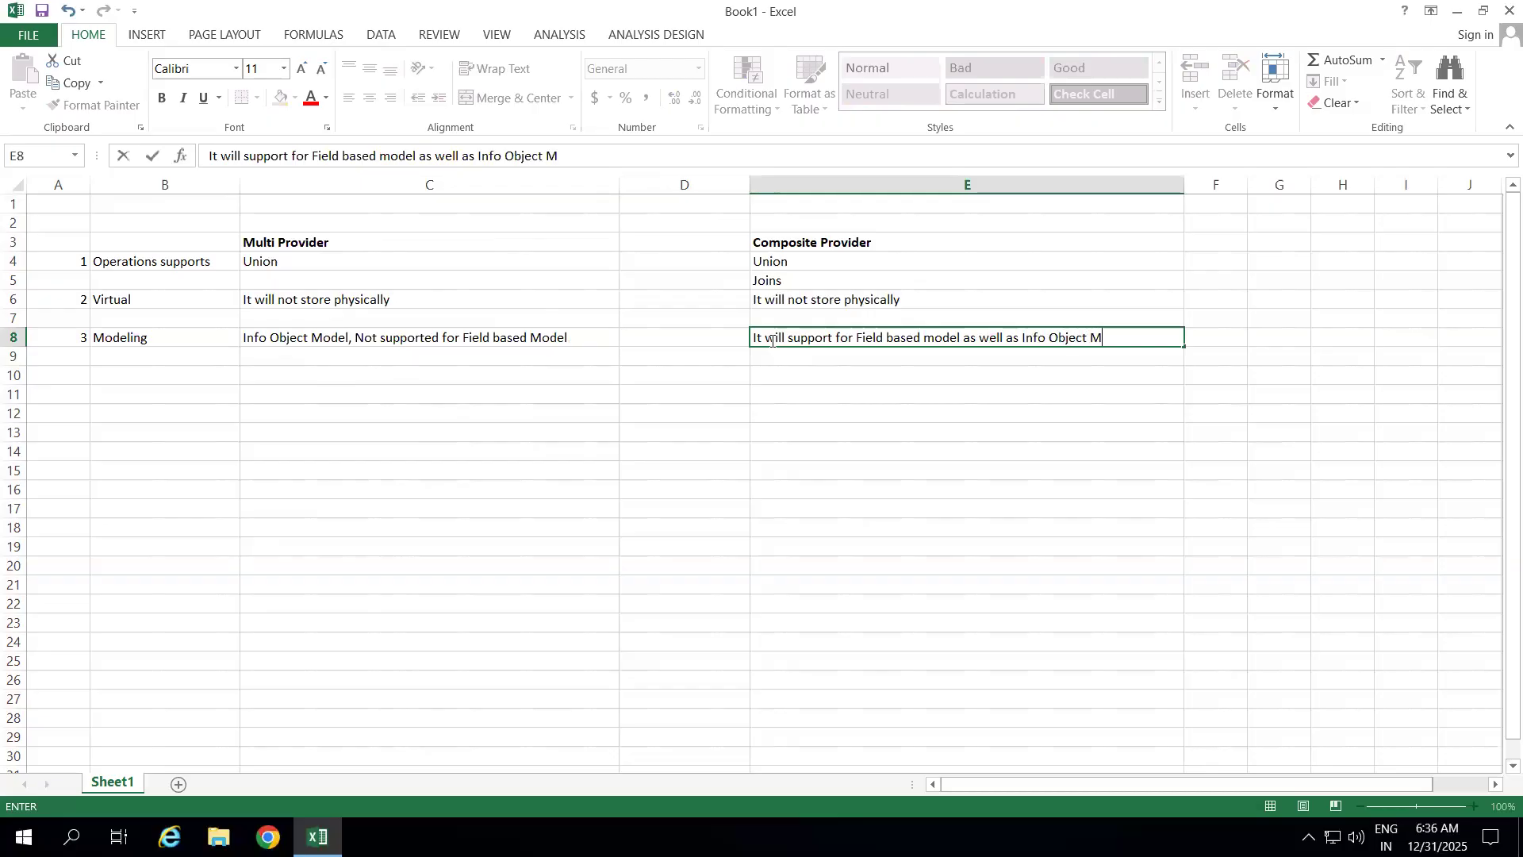
pyautogui.write('odel')
pyautogui.click(805, 444)
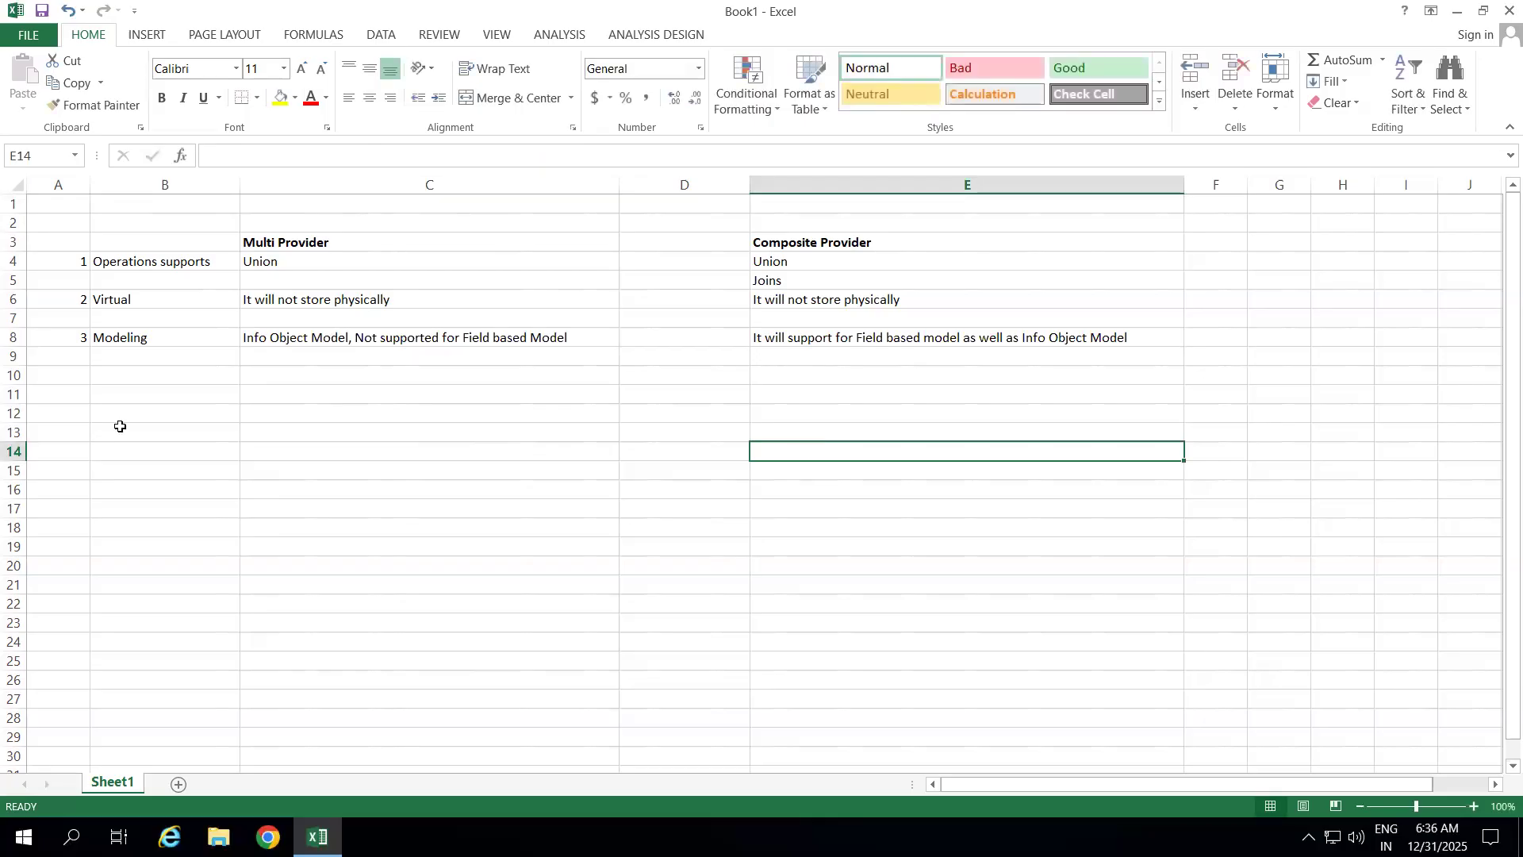
# Start the fourth comparison row with the number 4 in A10 and the label "Create" in B10
pyautogui.click(71, 378)
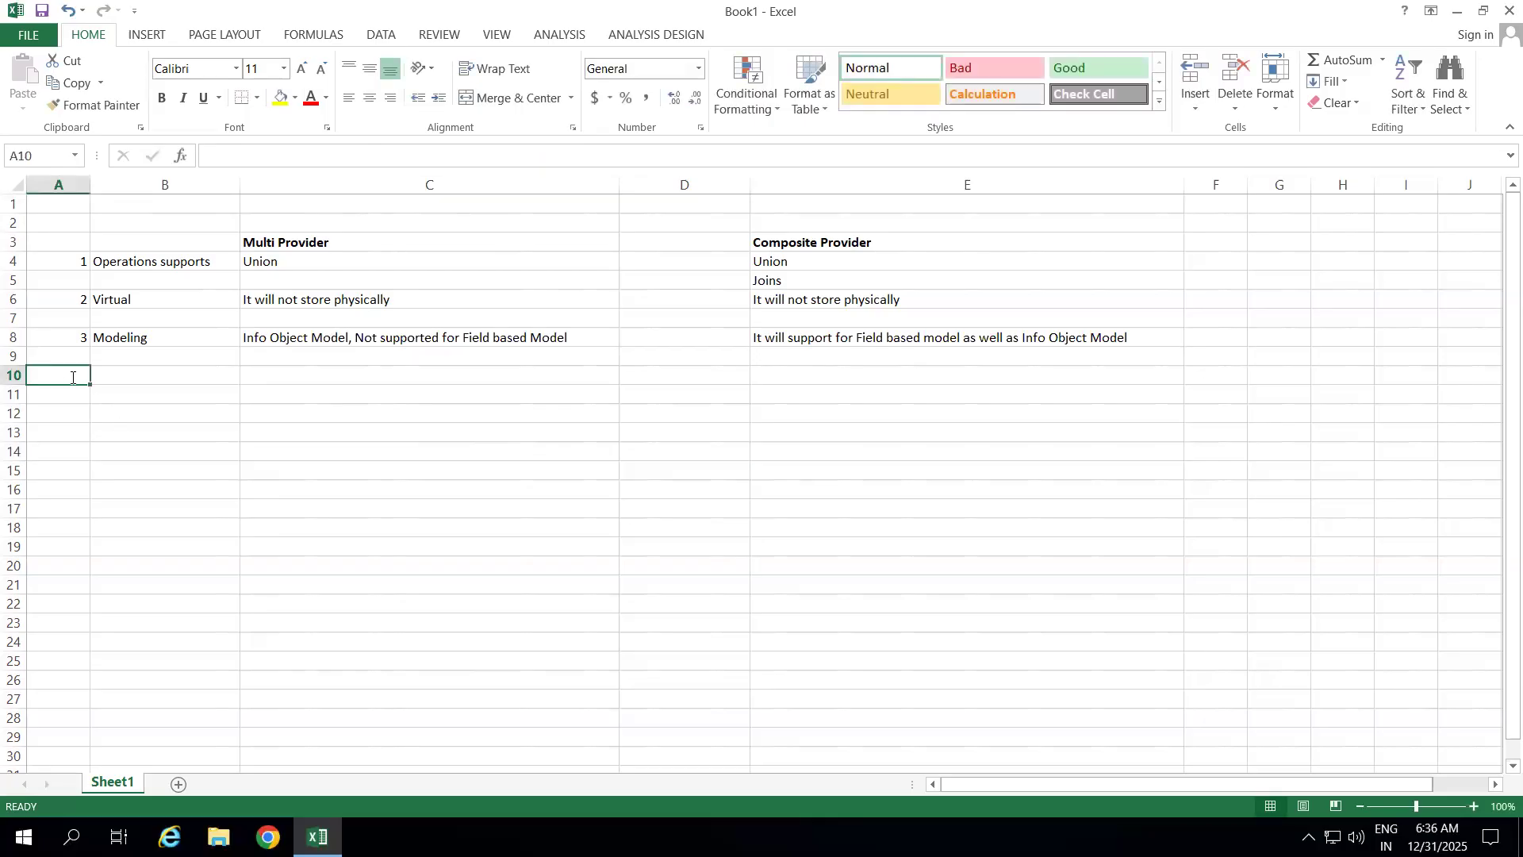
pyautogui.write('4')
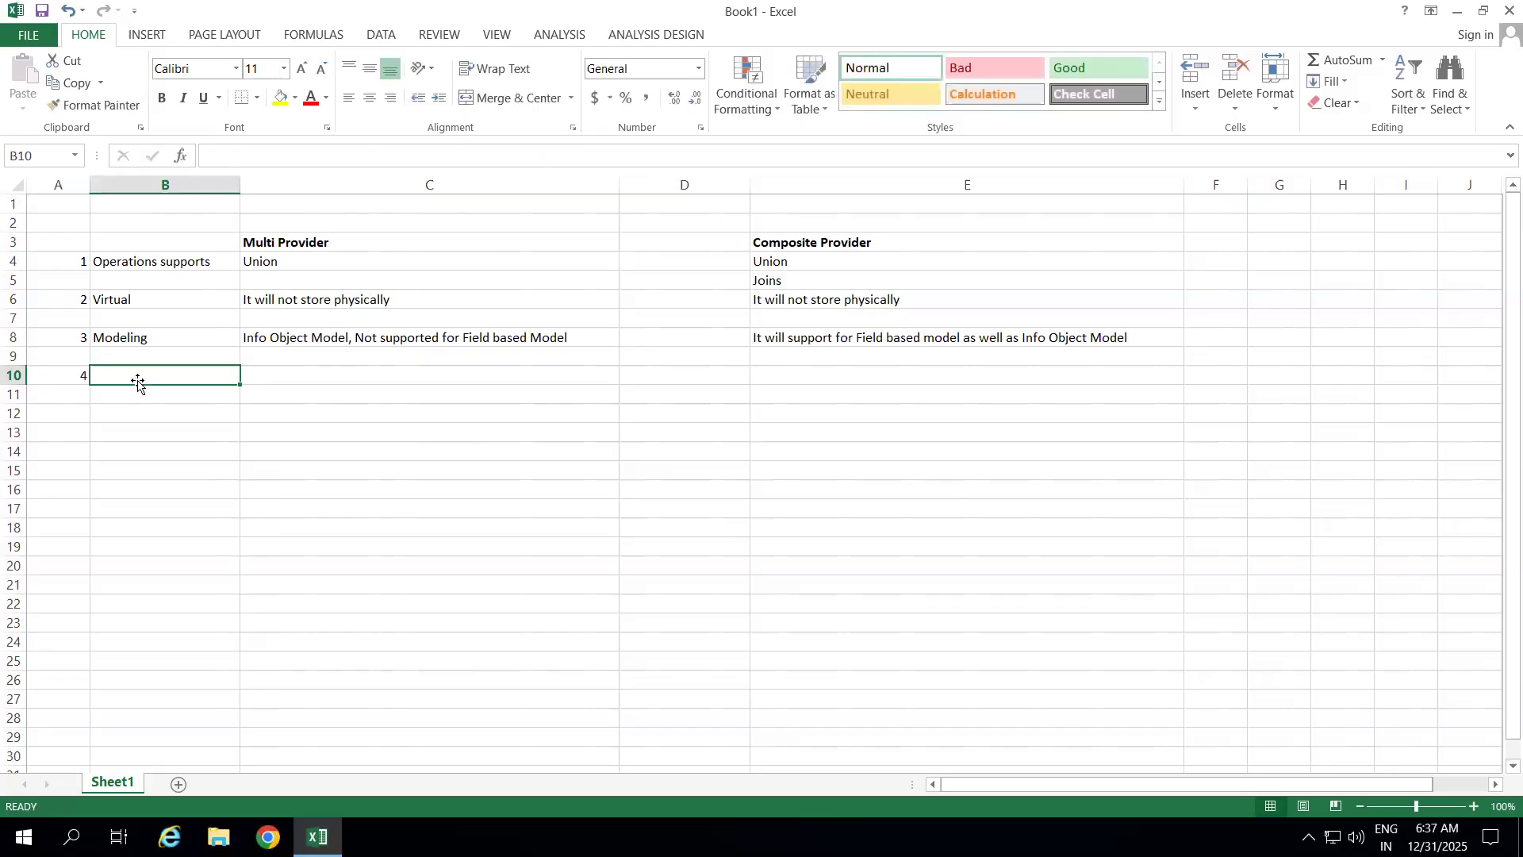
pyautogui.write('CReate')
pyautogui.press('BackSpace')
pyautogui.press('BackSpace')
pyautogui.press('BackSpace')
pyautogui.press('BackSpace')
pyautogui.press('BackSpace')
pyautogui.write('reate')
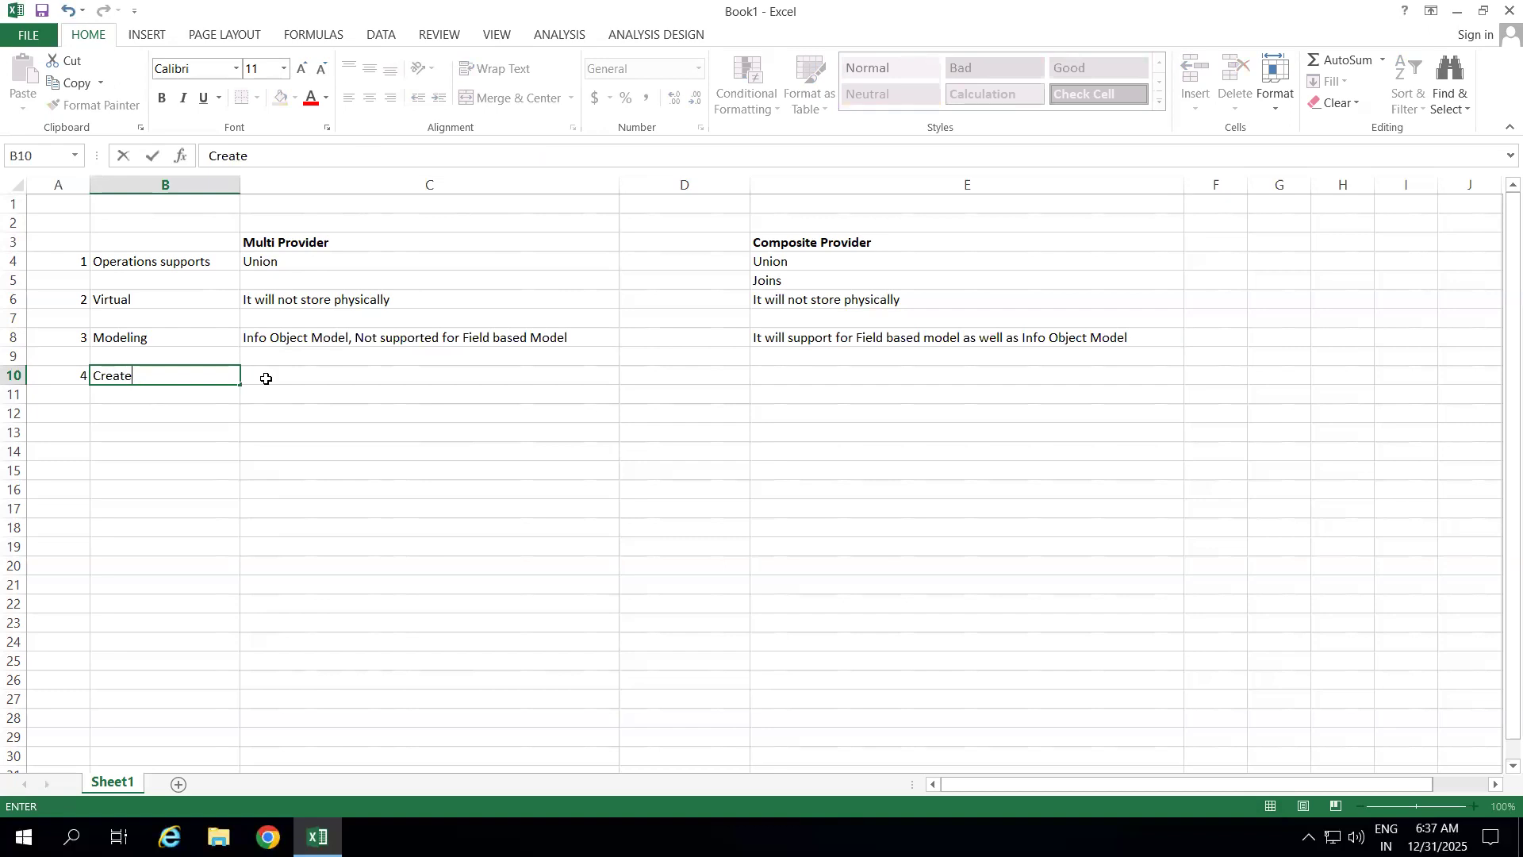
# Enter "we can create MP based on the IO, DSO, IC, IS,Aggregation level" in C10 under Multi Provider
pyautogui.click(266, 378)
pyautogui.write('we can create MP b')
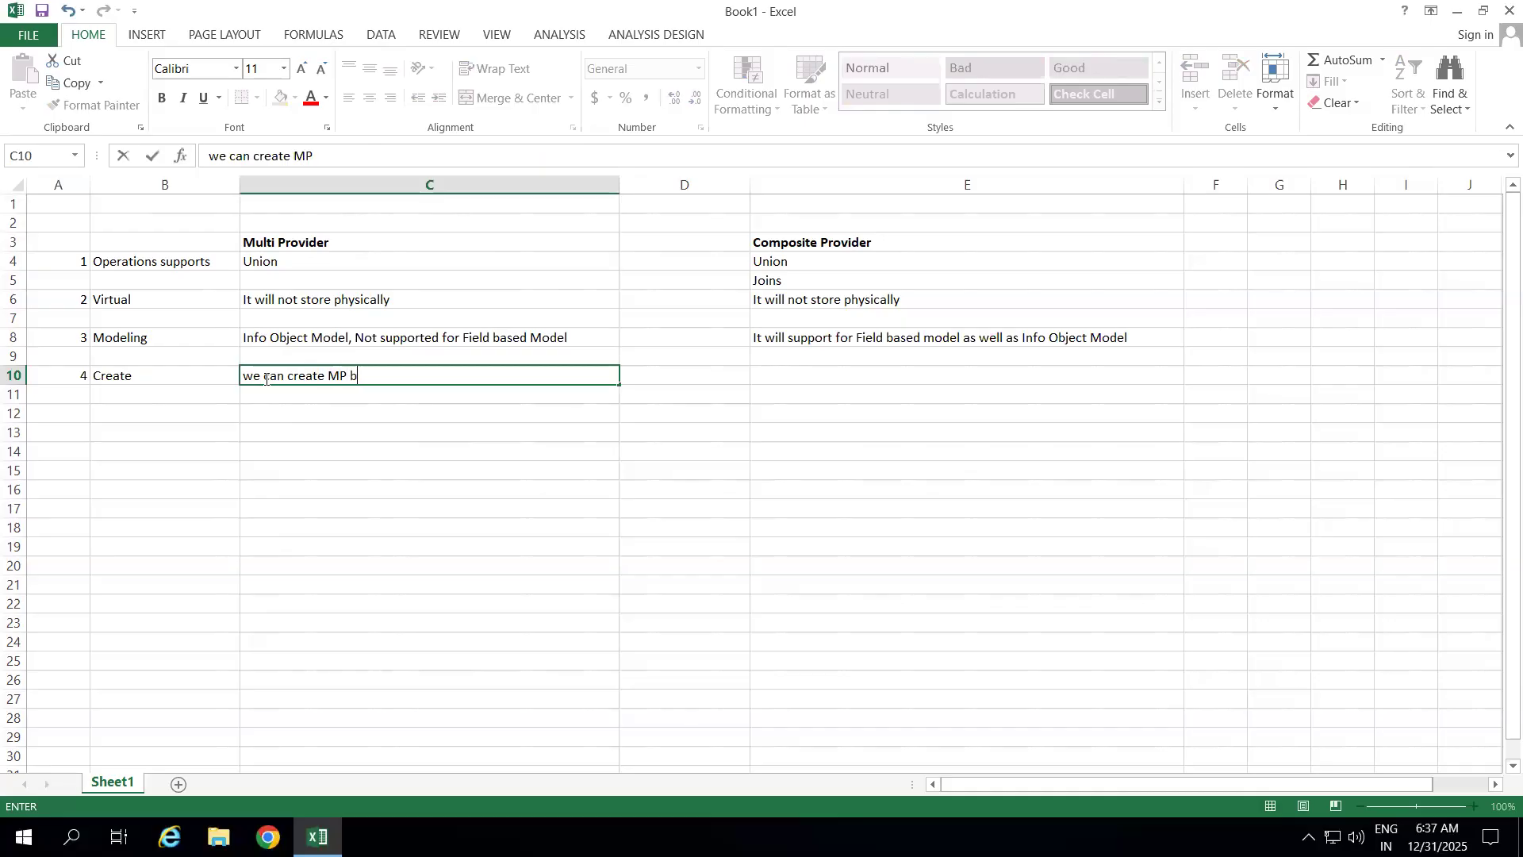
pyautogui.write('ased on the')
pyautogui.write('inf')
pyautogui.press('BackSpace')
pyautogui.press('BackSpace')
pyautogui.press('BackSpace')
pyautogui.write('IO')
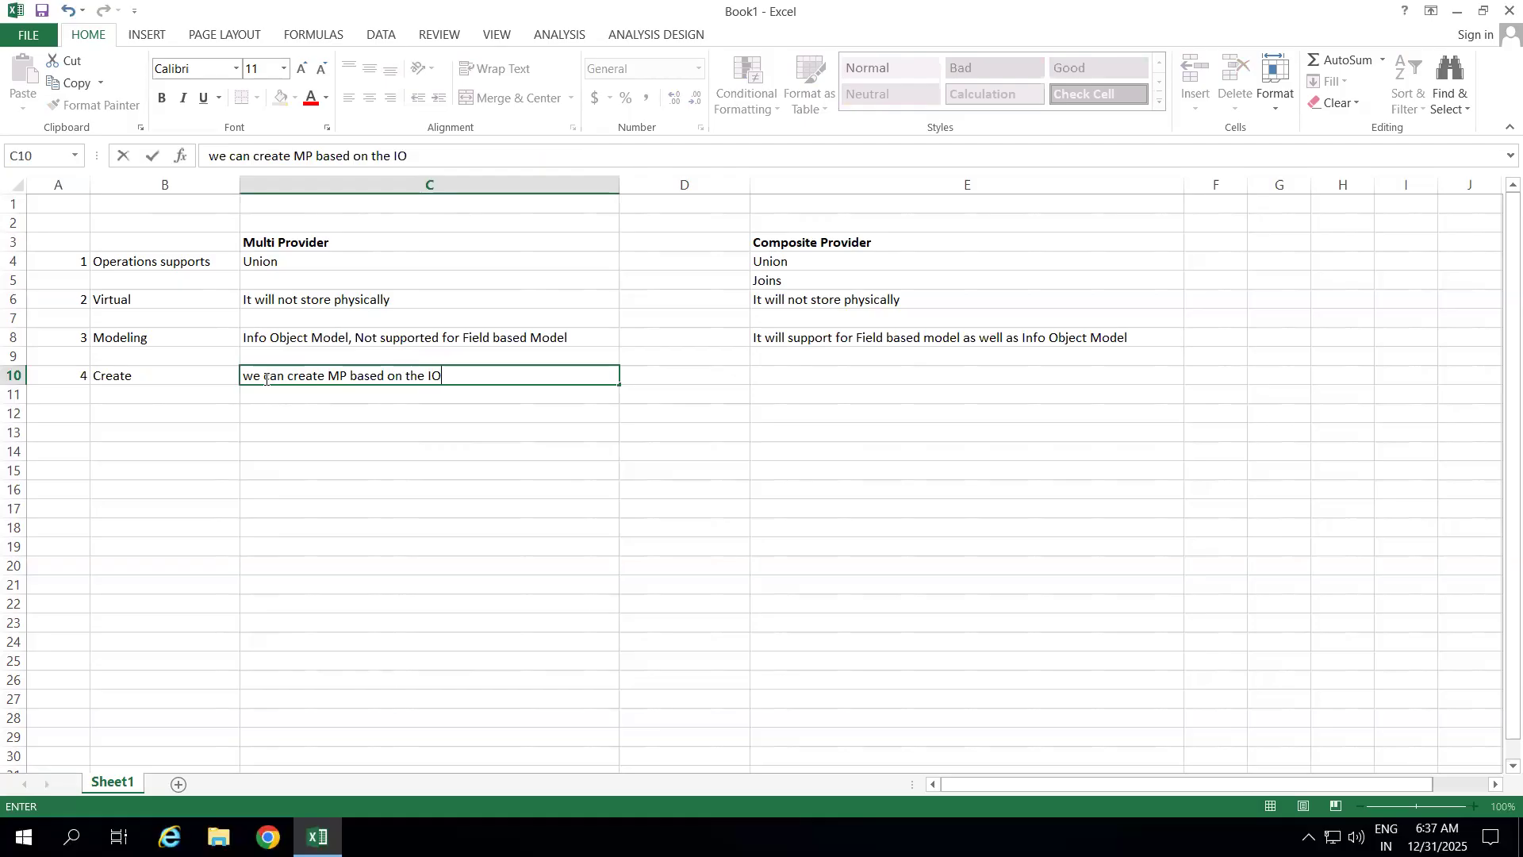
pyautogui.write(', DSO, IC, IS,')
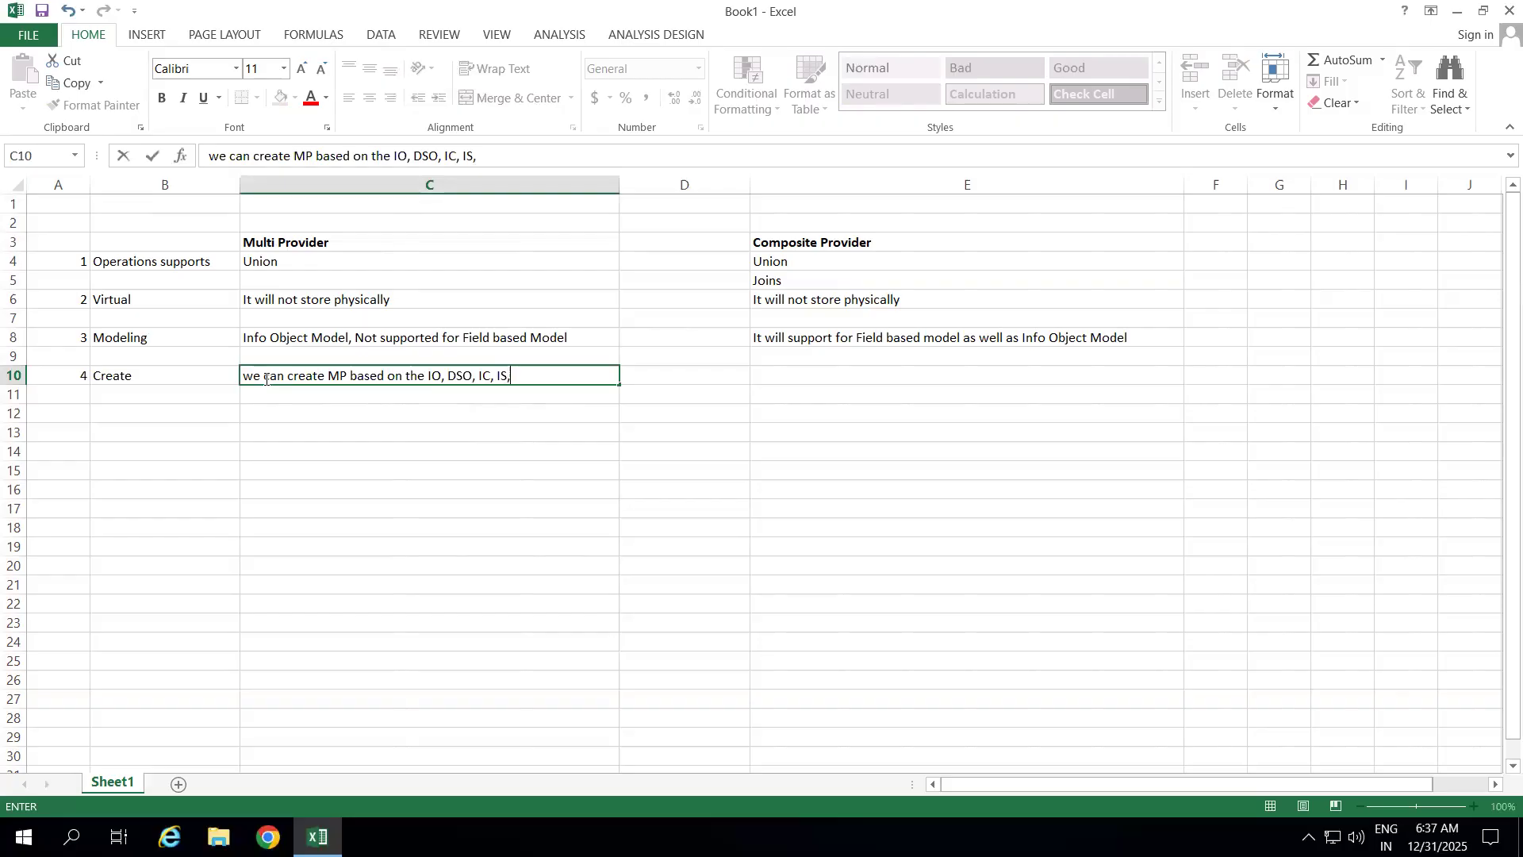
pyautogui.write('Aggregation level')
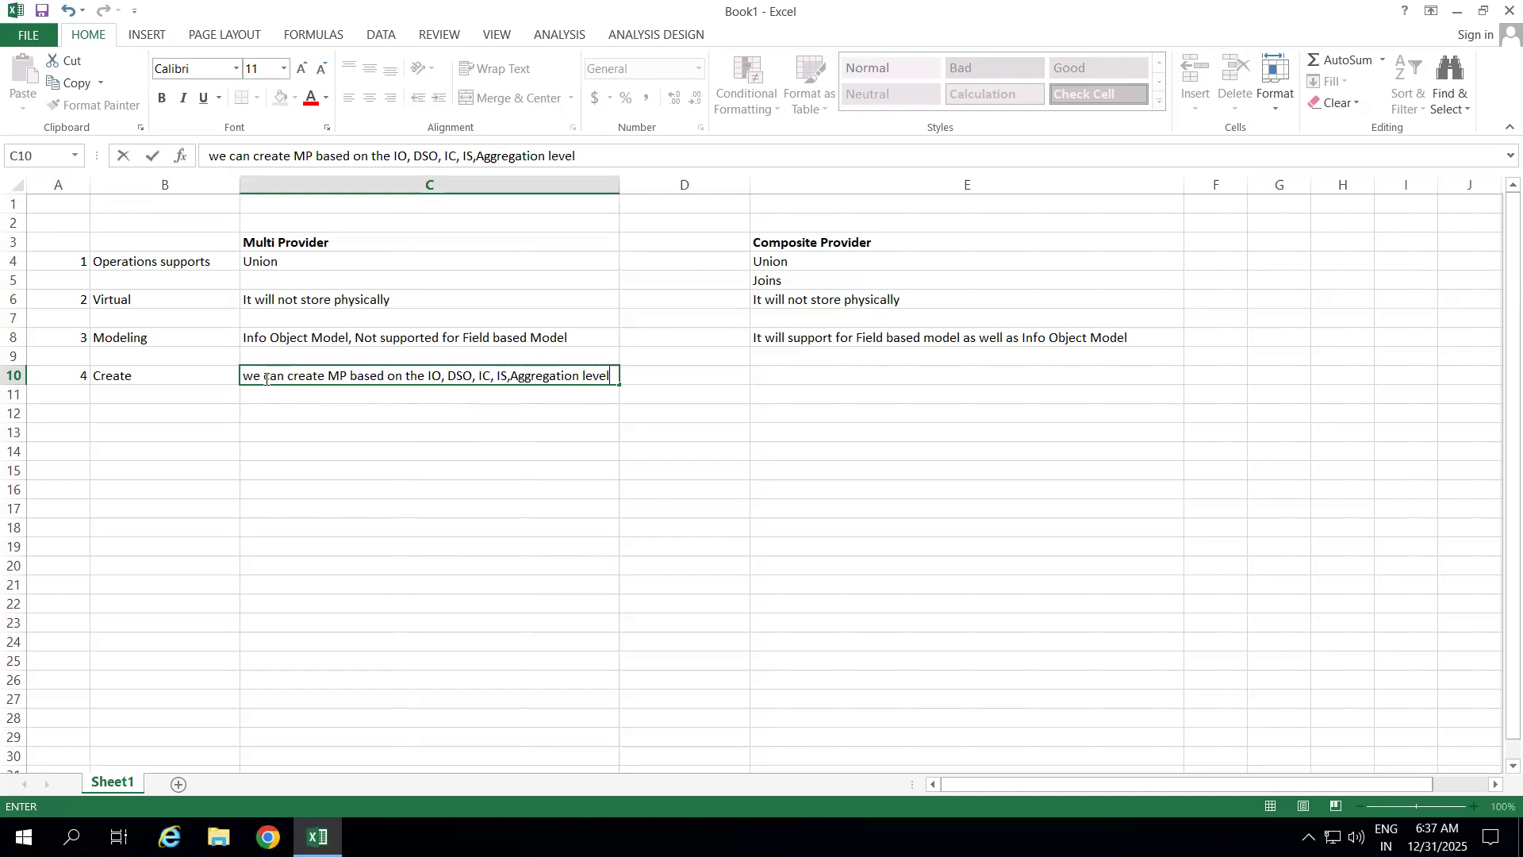
pyautogui.click(268, 462)
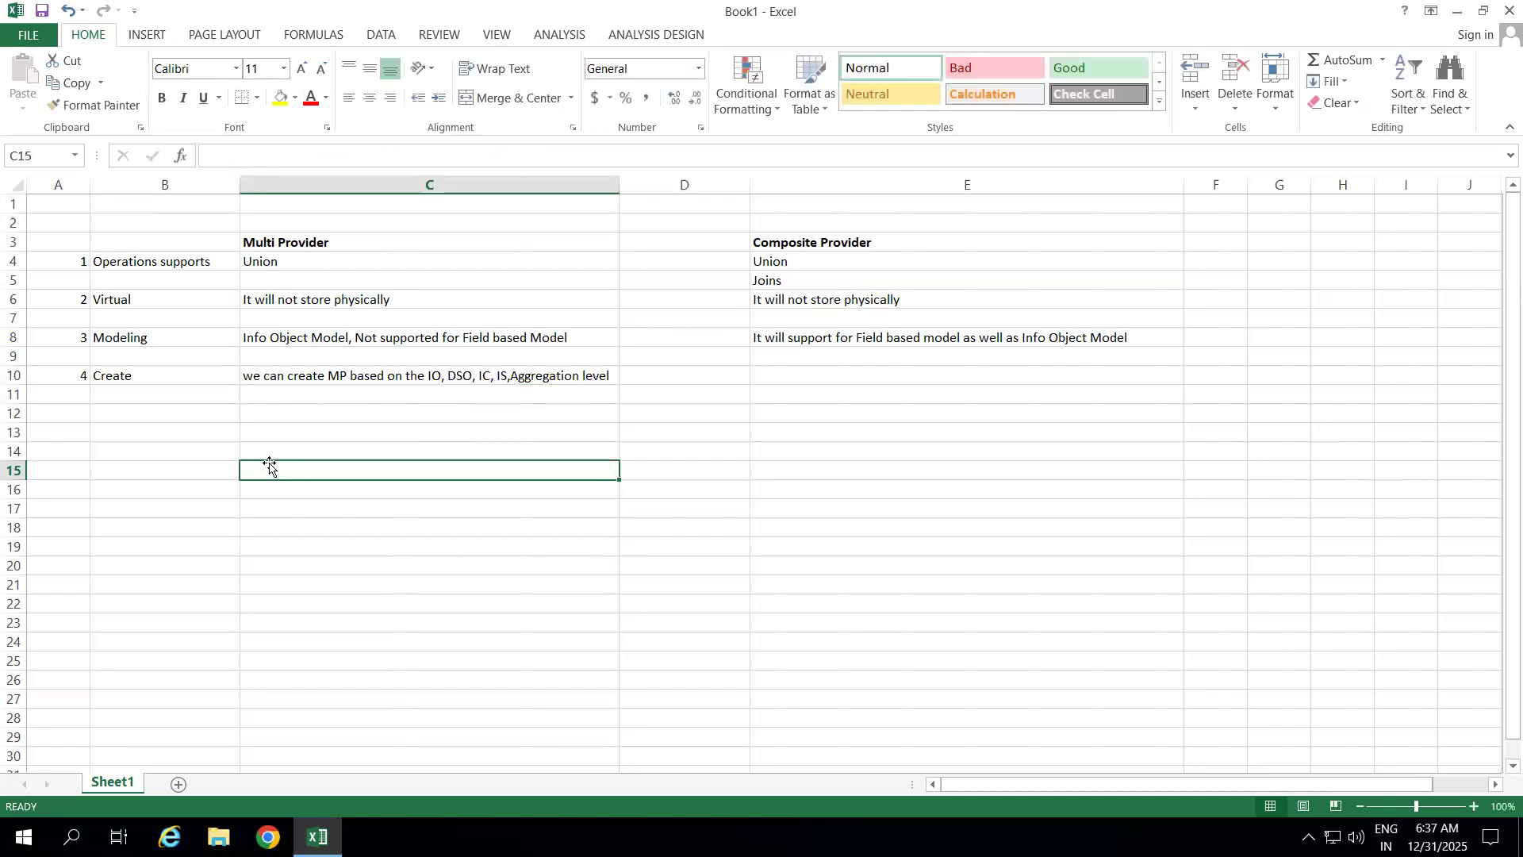
# Enter "we can create based on the CP, ADSO, Open ODS View, Aggregation Level, IO,Calculation View" in E10 under Composite Provider
pyautogui.click(769, 370)
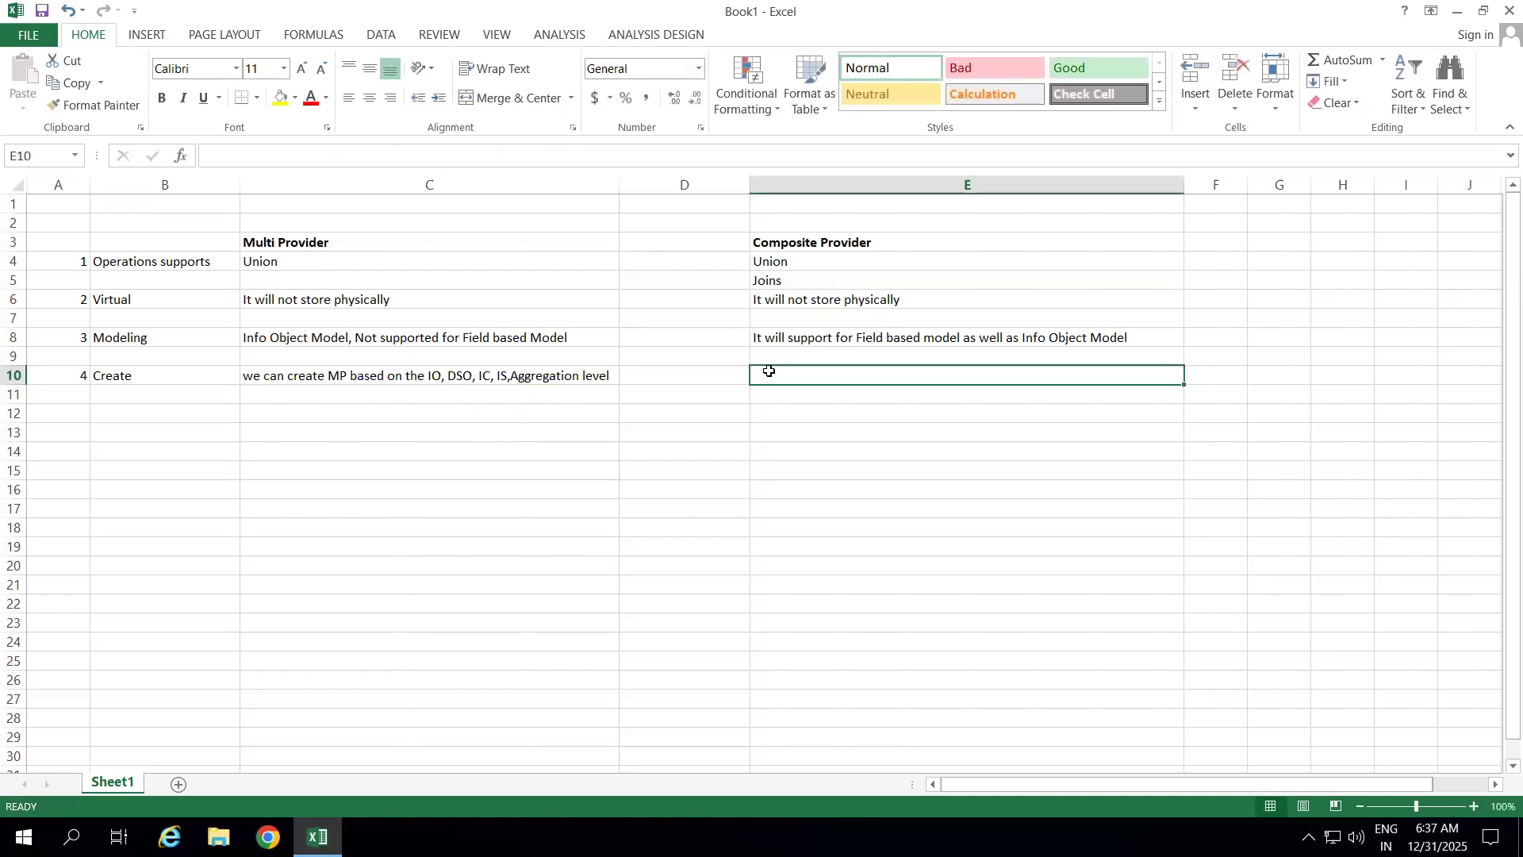
pyautogui.write('we can ')
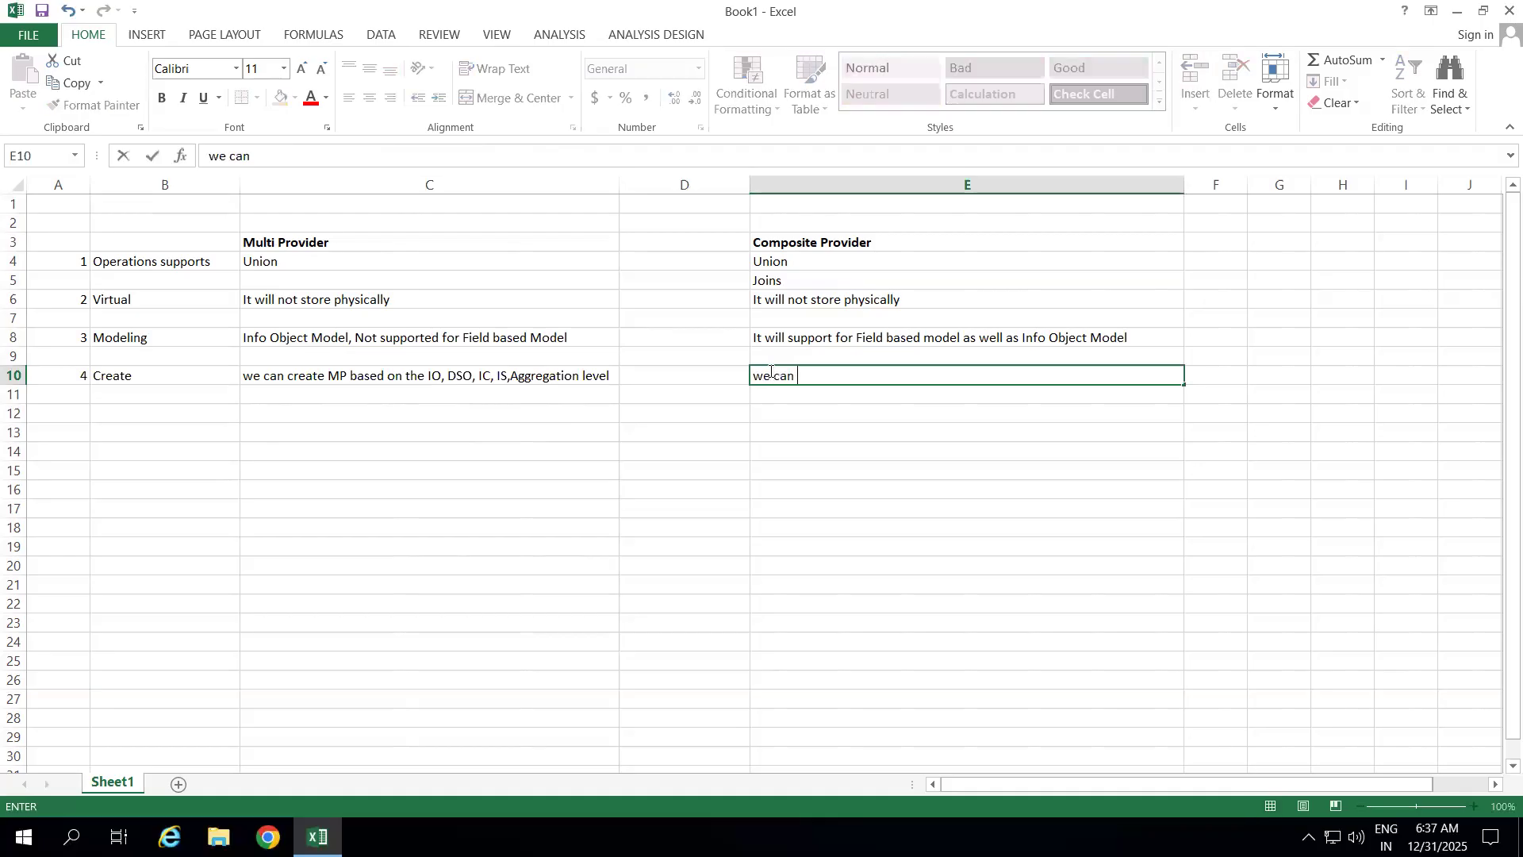
pyautogui.write('create based on the Composite Provider')
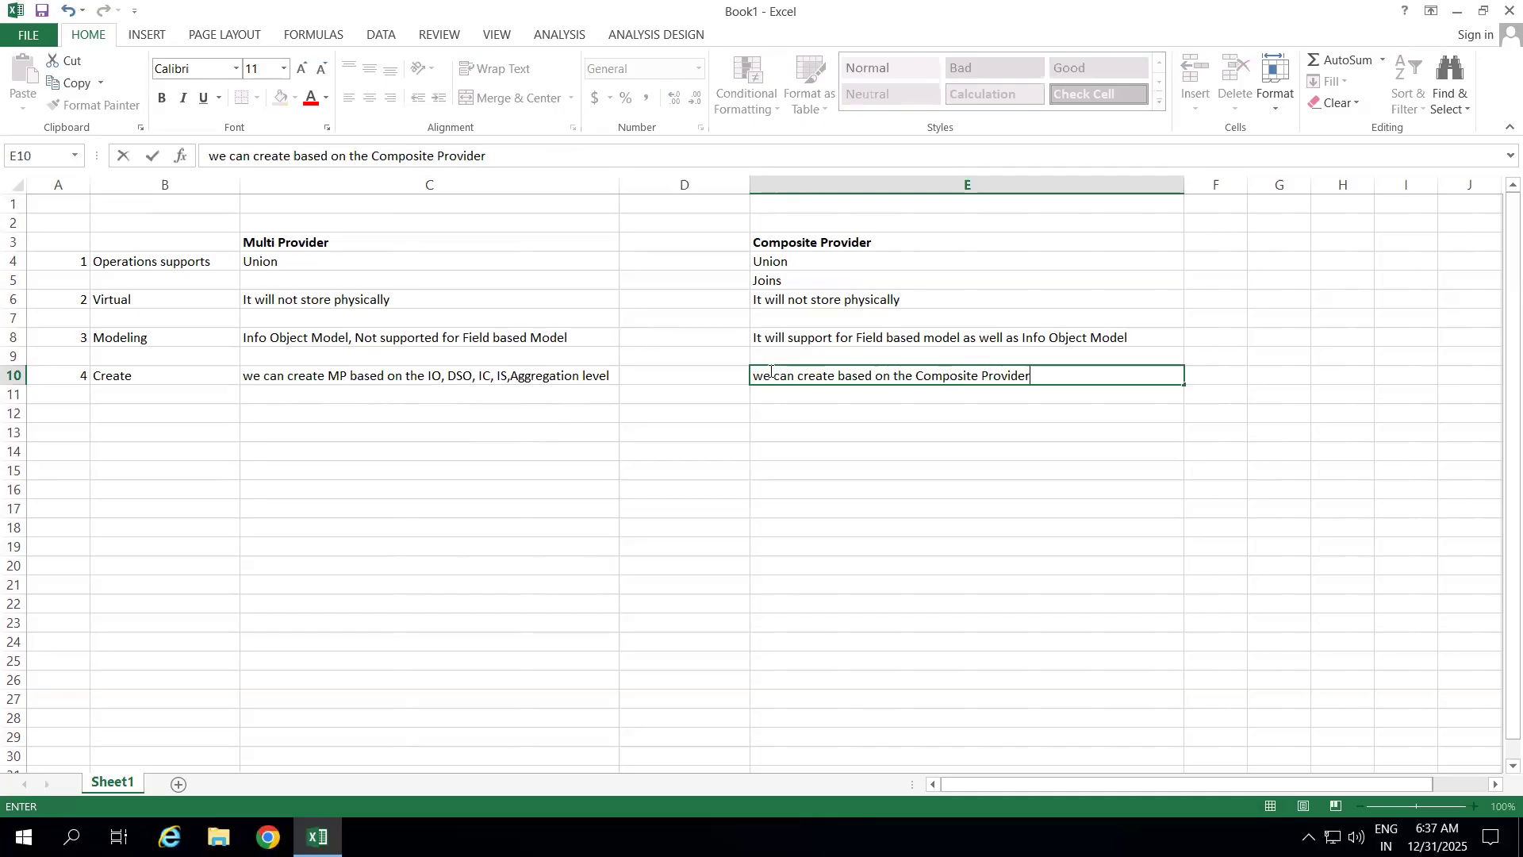
pyautogui.press('BackSpace')
pyautogui.press('BackSpace')
pyautogui.press('BackSpace')
pyautogui.press('BackSpace')
pyautogui.press('BackSpace')
pyautogui.press('BackSpace')
pyautogui.press('BackSpace')
pyautogui.press('BackSpace')
pyautogui.press('BackSpace')
pyautogui.press('BackSpace')
pyautogui.press('BackSpace')
pyautogui.press('BackSpace')
pyautogui.press('BackSpace')
pyautogui.press('BackSpace')
pyautogui.press('BackSpace')
pyautogui.press('BackSpace')
pyautogui.press('BackSpace')
pyautogui.press('BackSpace')
pyautogui.press('BackSpace')
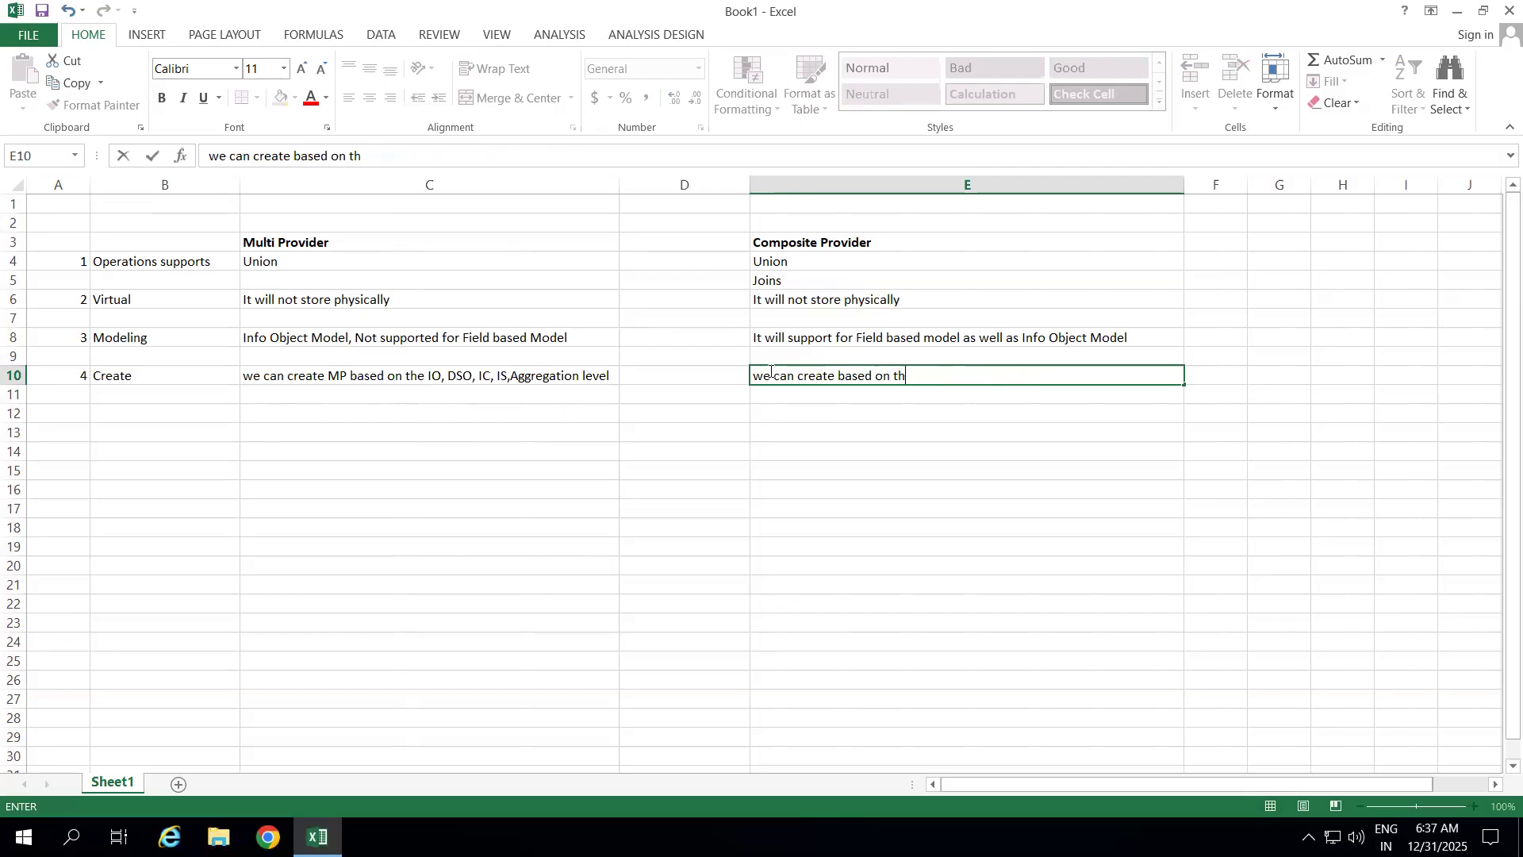
pyautogui.write('e CP, ADSO, Open')
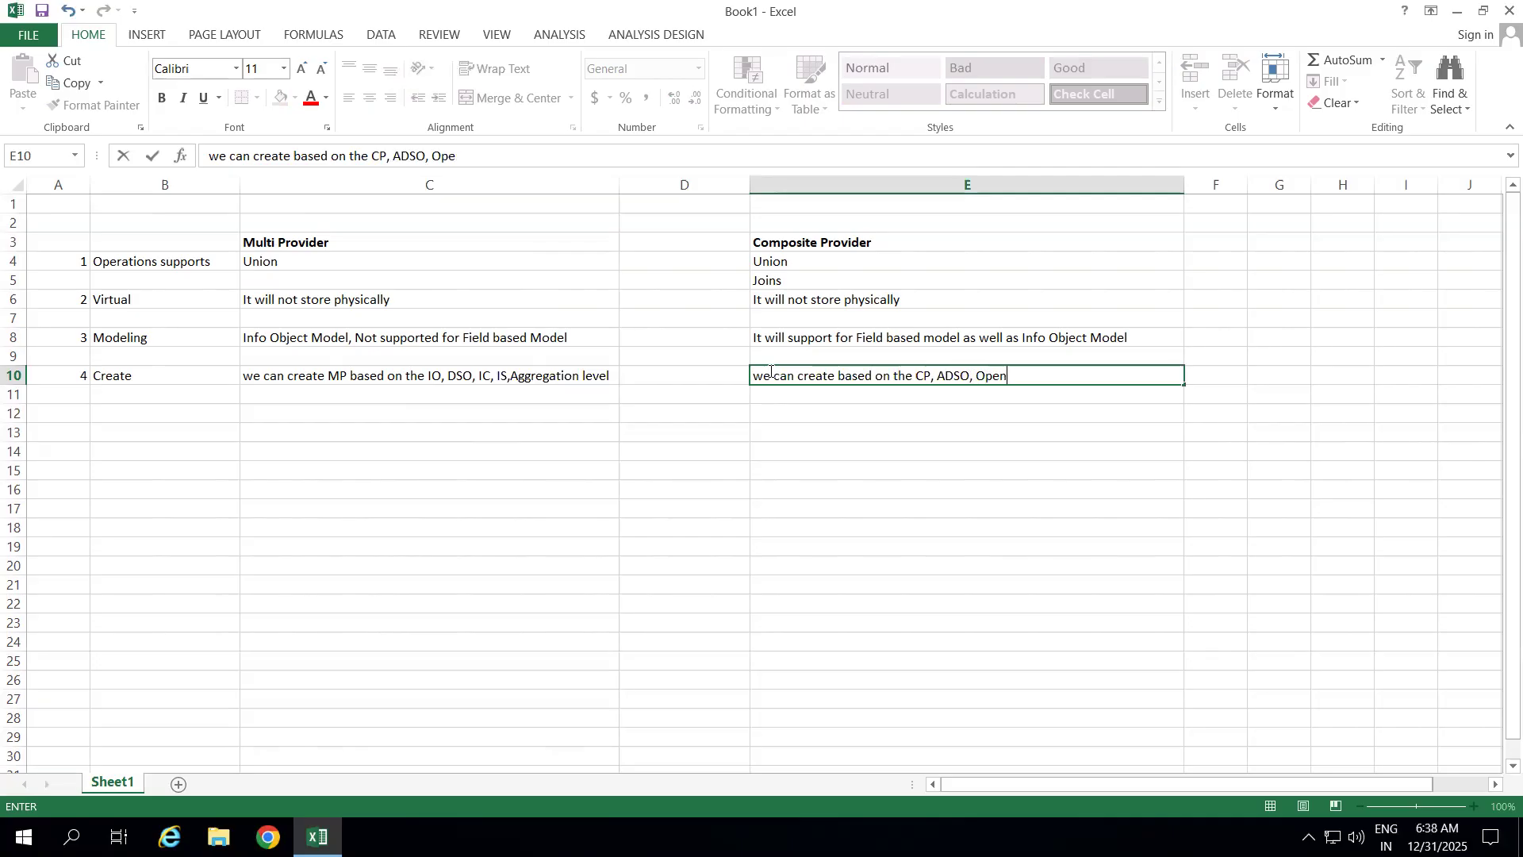
pyautogui.write(' ODS View,')
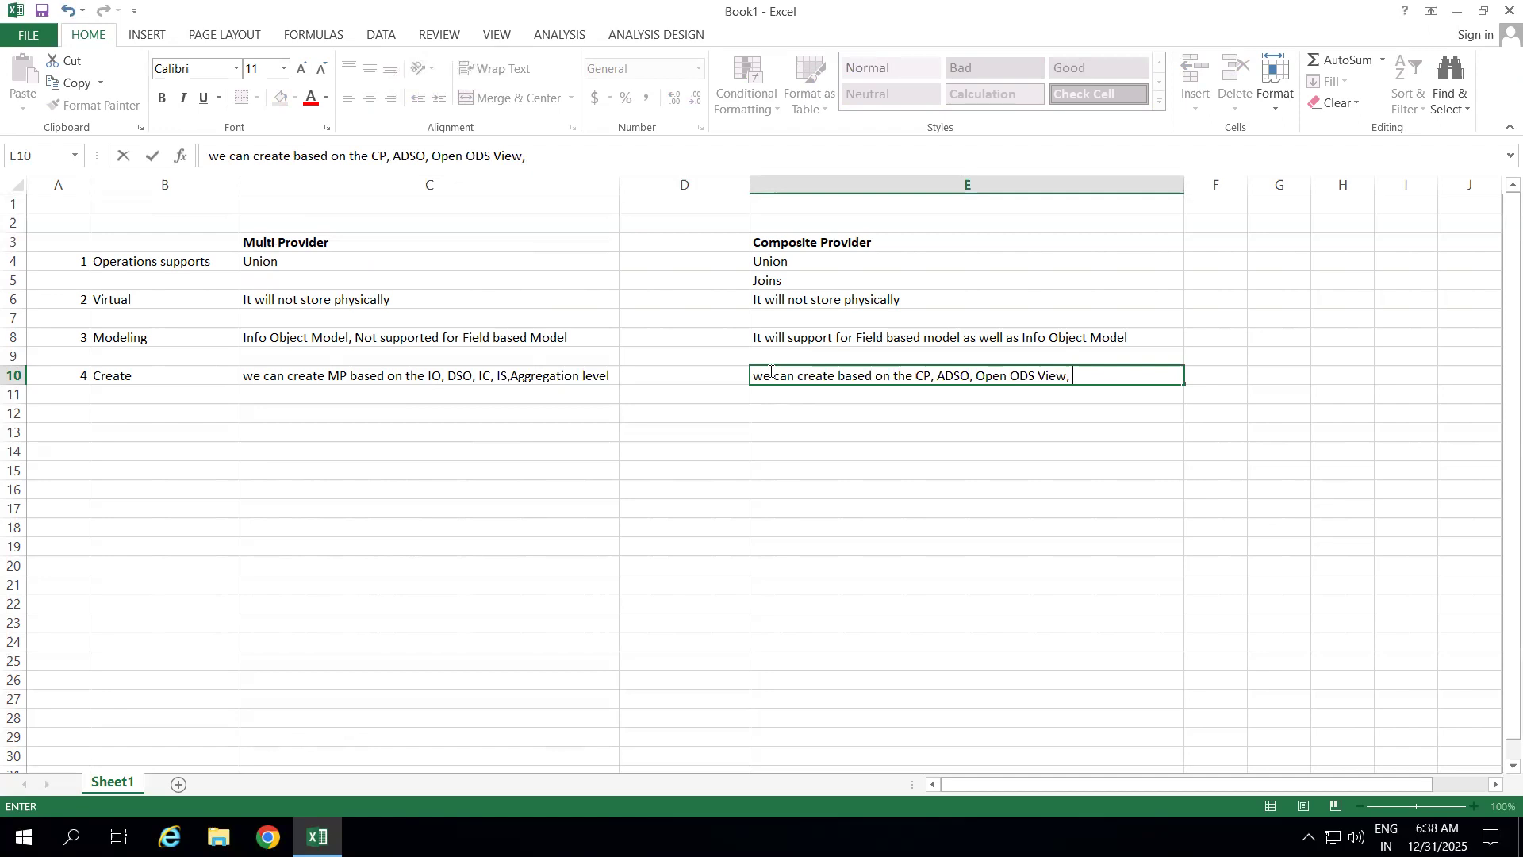
pyautogui.write(' Aggregation Level')
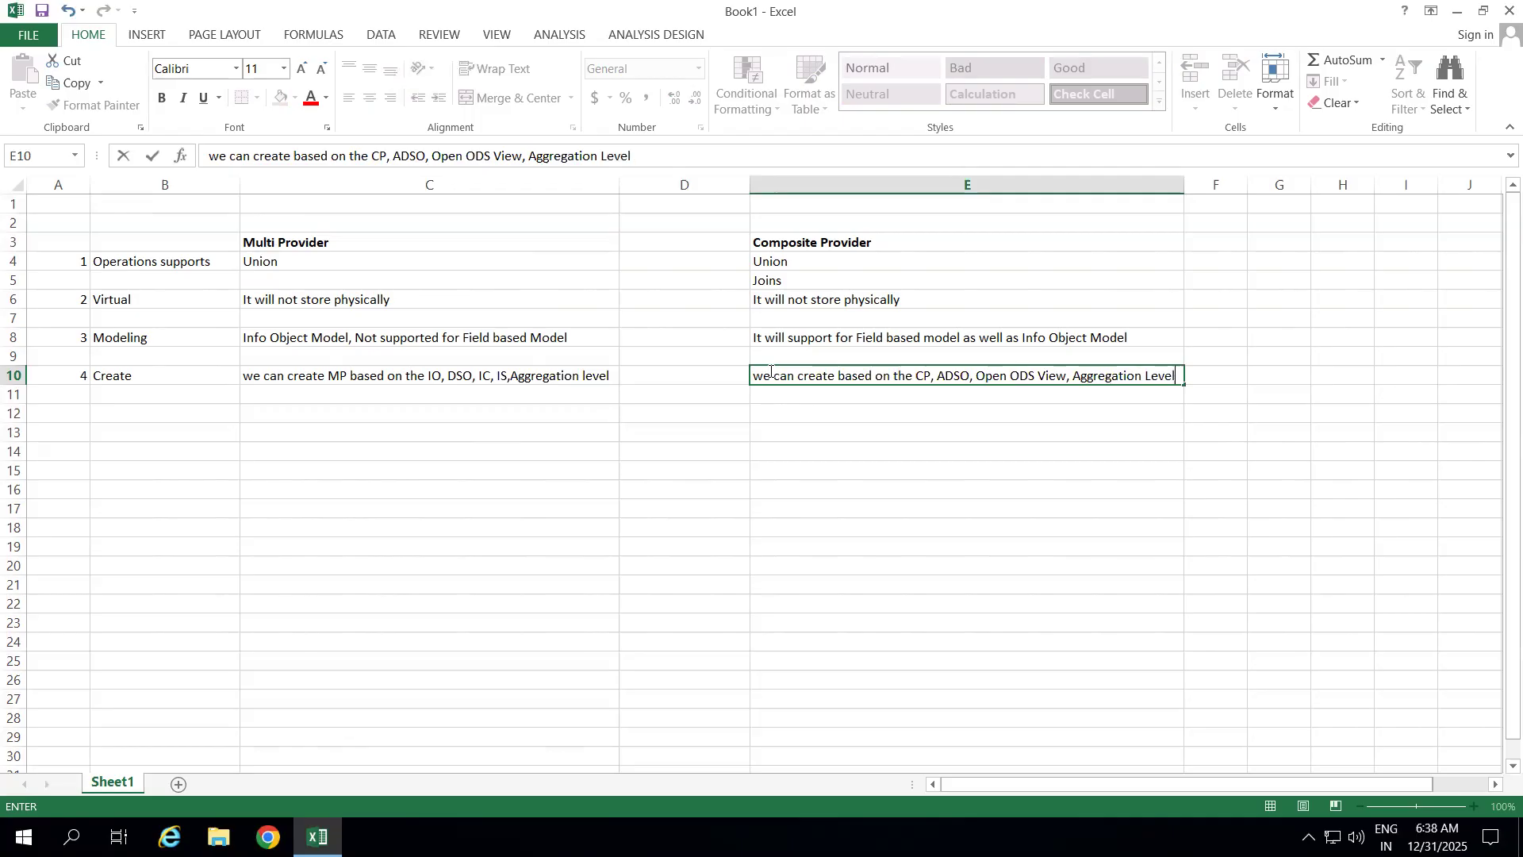
pyautogui.write(', IO,Calculation View')
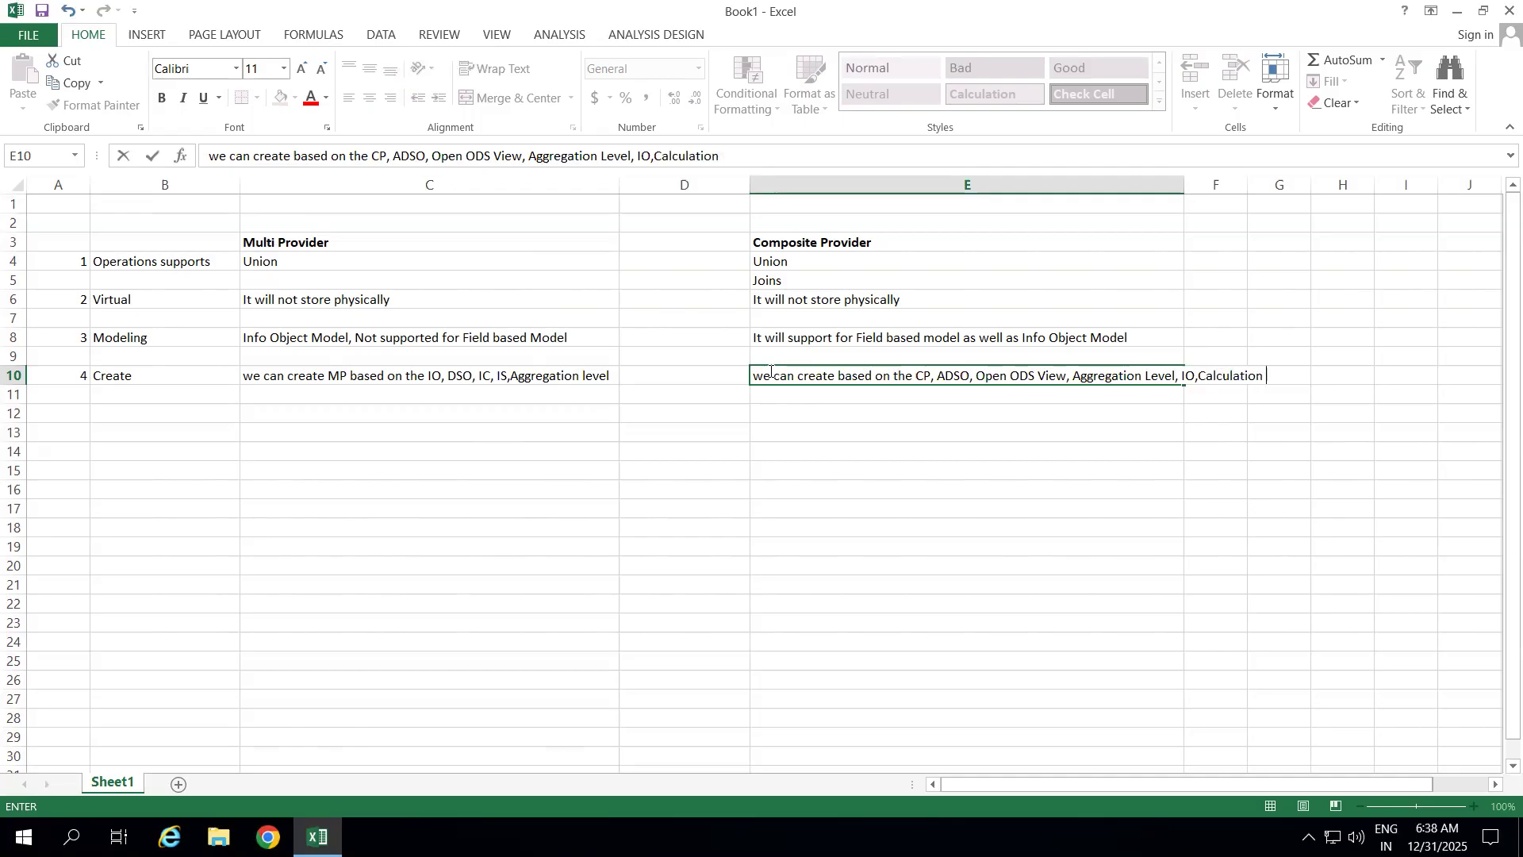
pyautogui.click(781, 471)
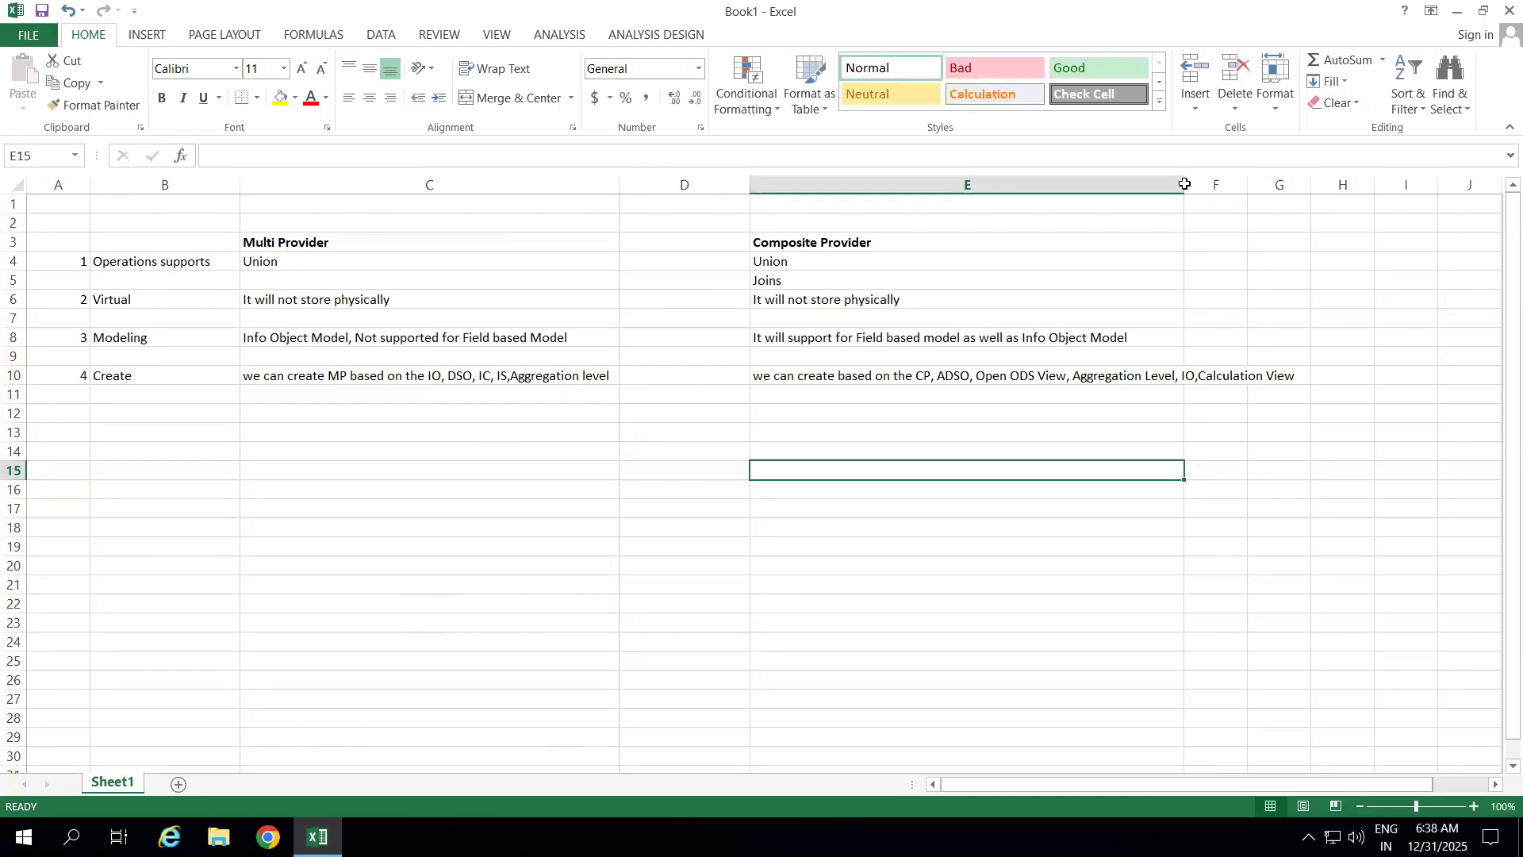
# Widen column E to fit the long text in E10 and narrow the empty column D
pyautogui.click(1206, 235)
pyautogui.moveTo(1184, 187); pyautogui.dragTo(1315, 187)
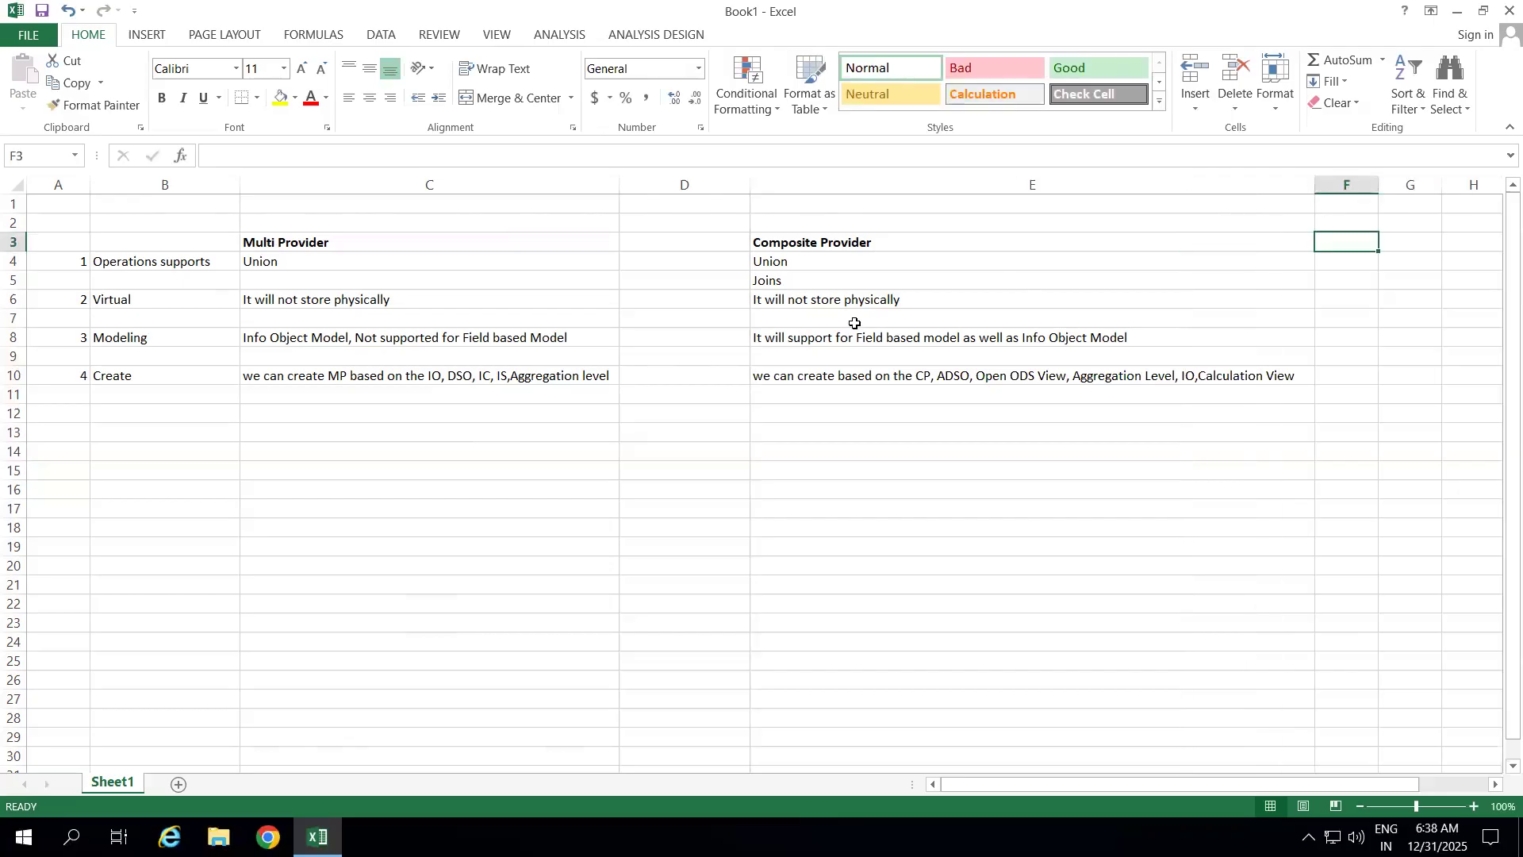
pyautogui.moveTo(748, 196); pyautogui.dragTo(684, 191)
pyautogui.click(484, 449)
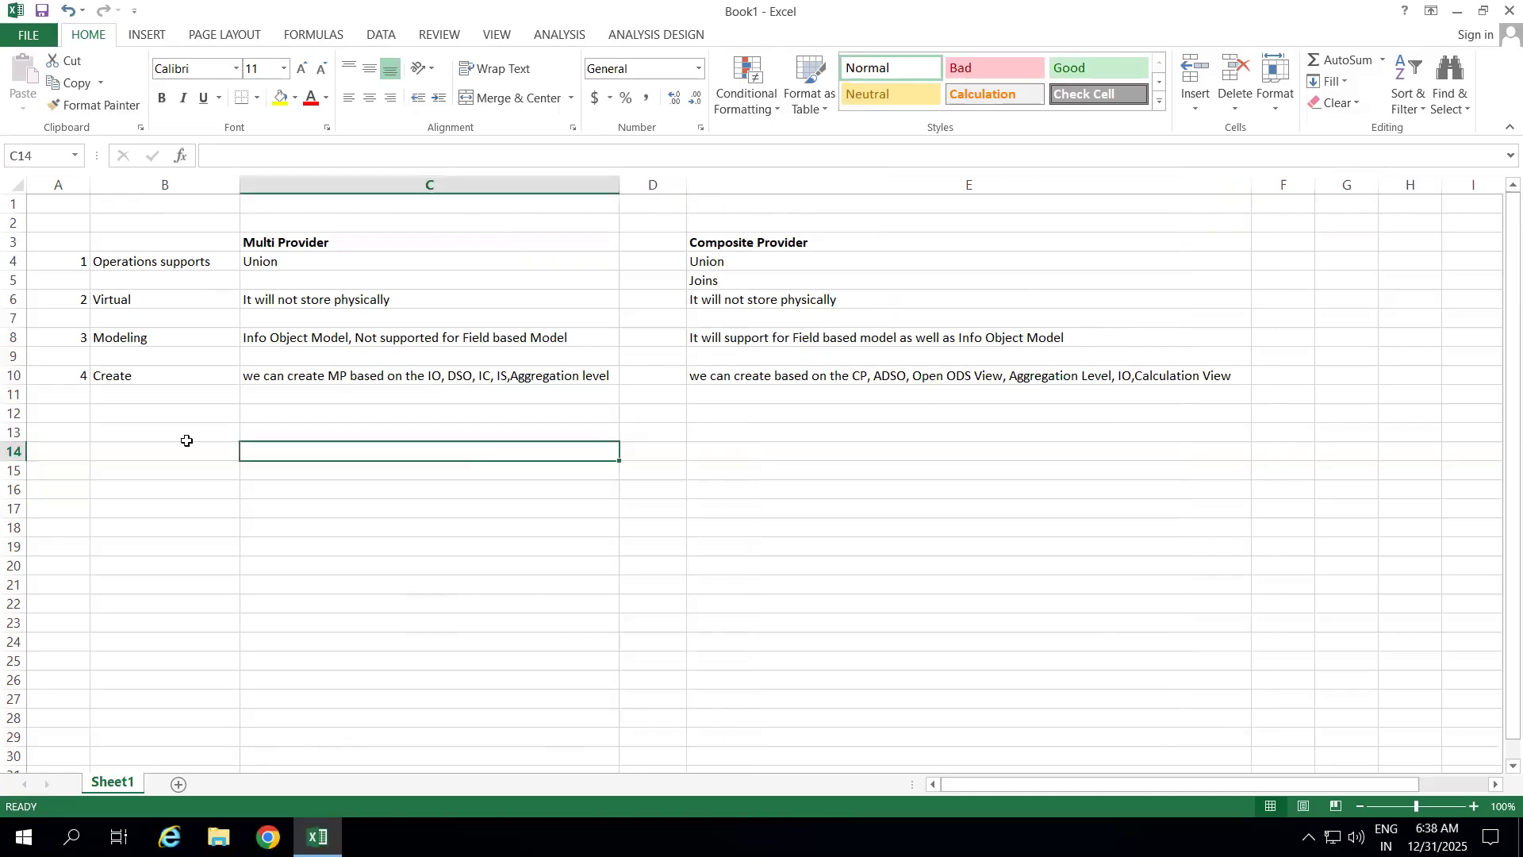
# Start the fifth comparison row with the number 5 in A13 and the label "Navigation Attribute" in B13
pyautogui.click(70, 431)
pyautogui.write('5')
pyautogui.click(128, 431)
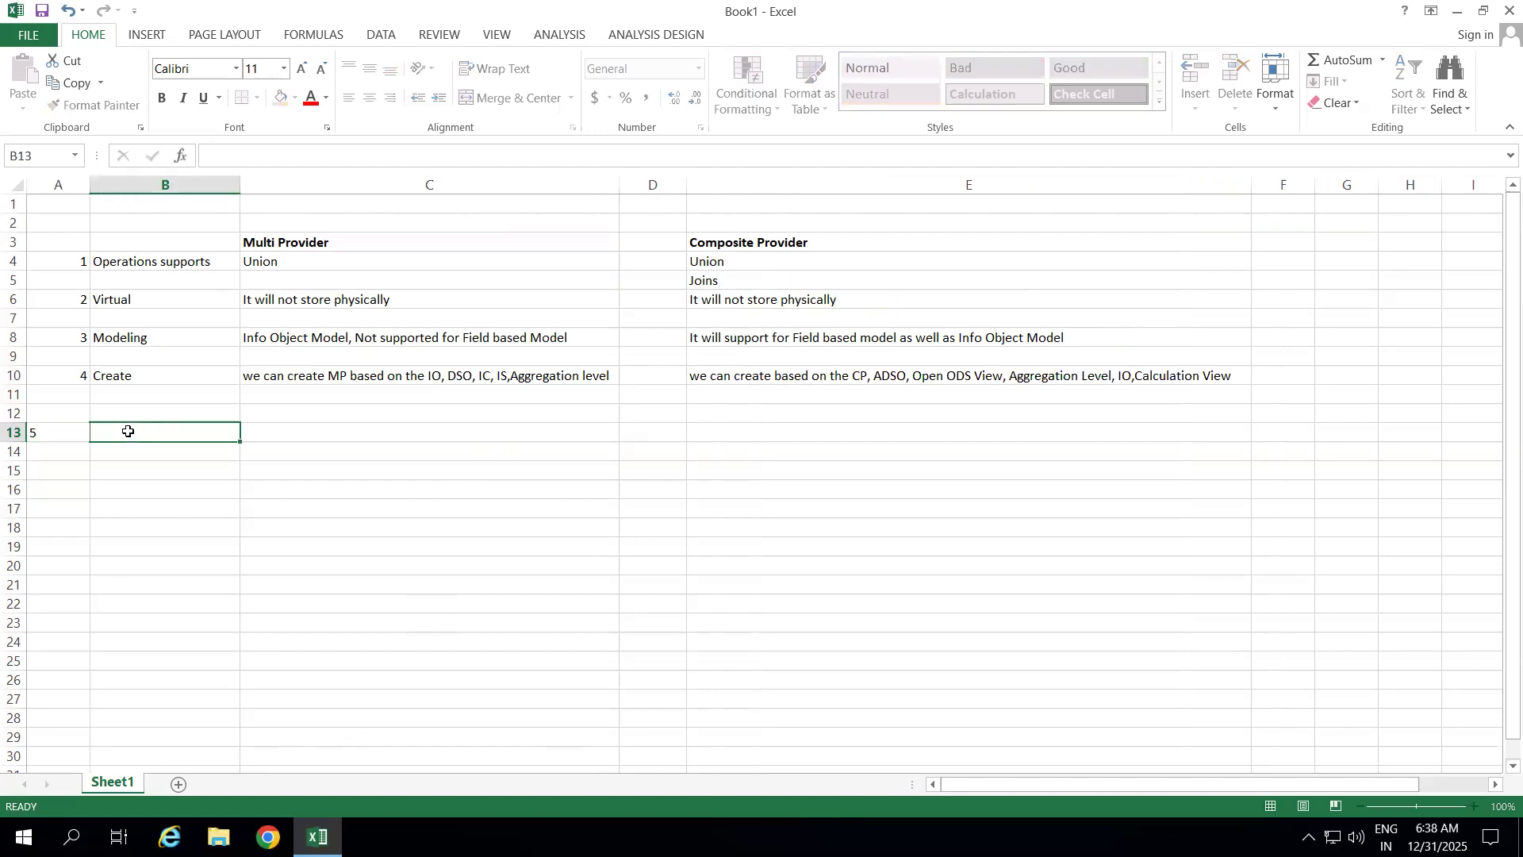
pyautogui.write('We')
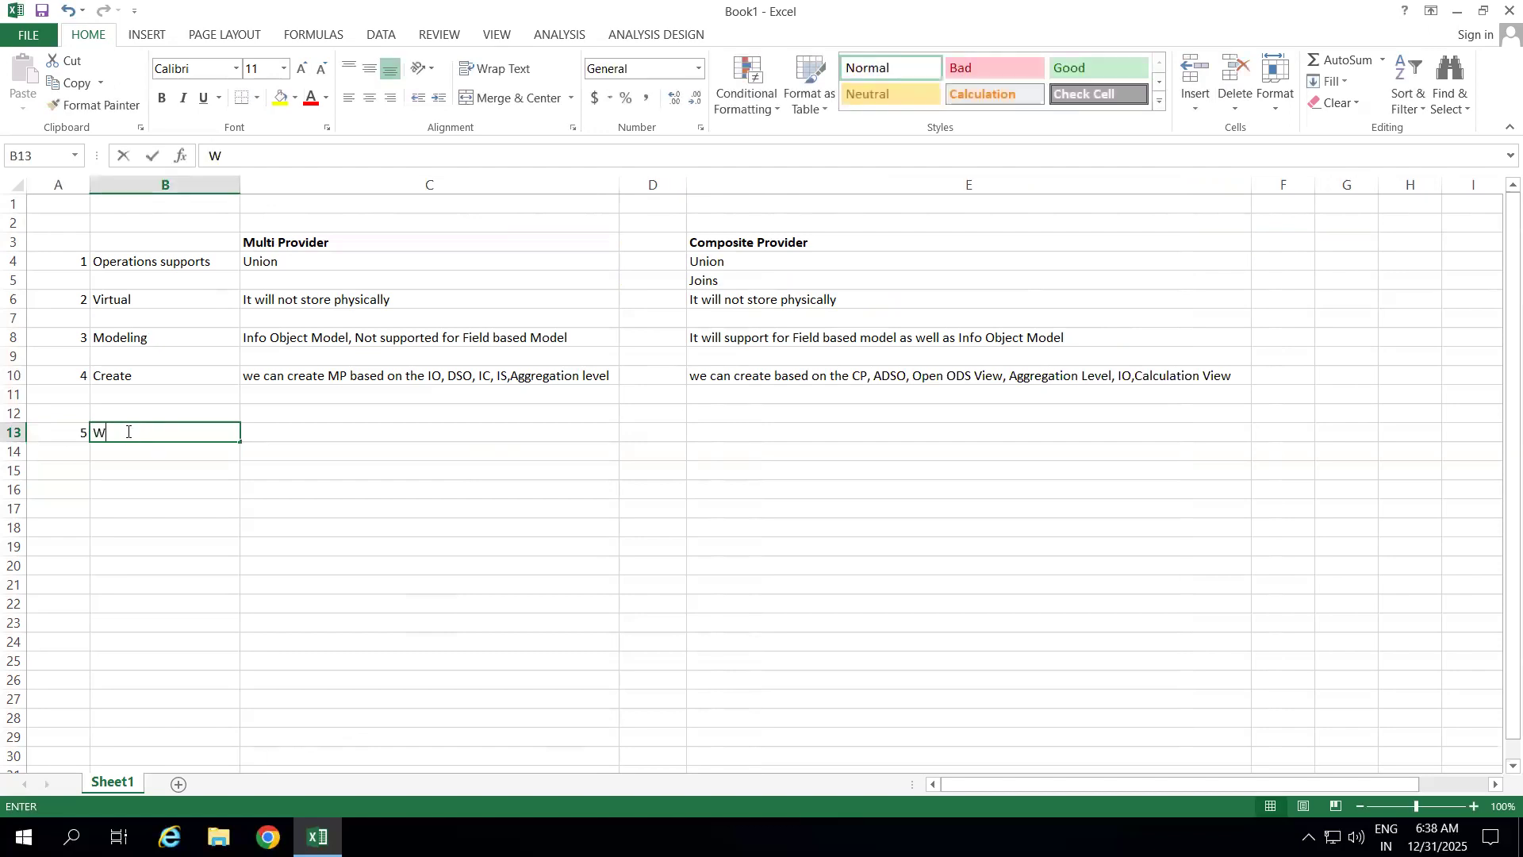
pyautogui.press('BackSpace')
pyautogui.press('BackSpace')
pyautogui.press('BackSpace')
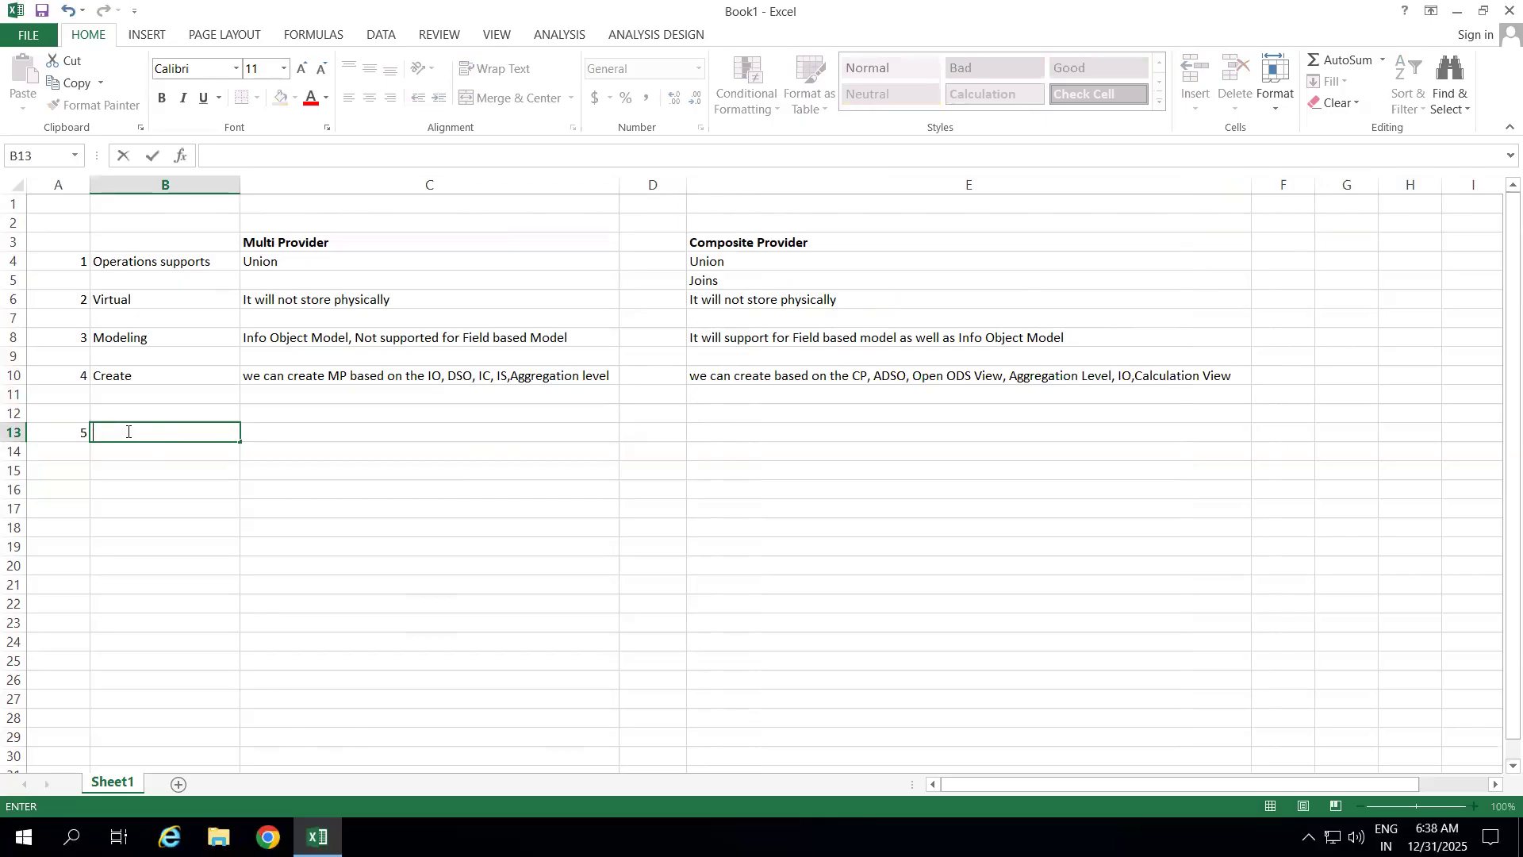
pyautogui.write('Navigation Attribute')
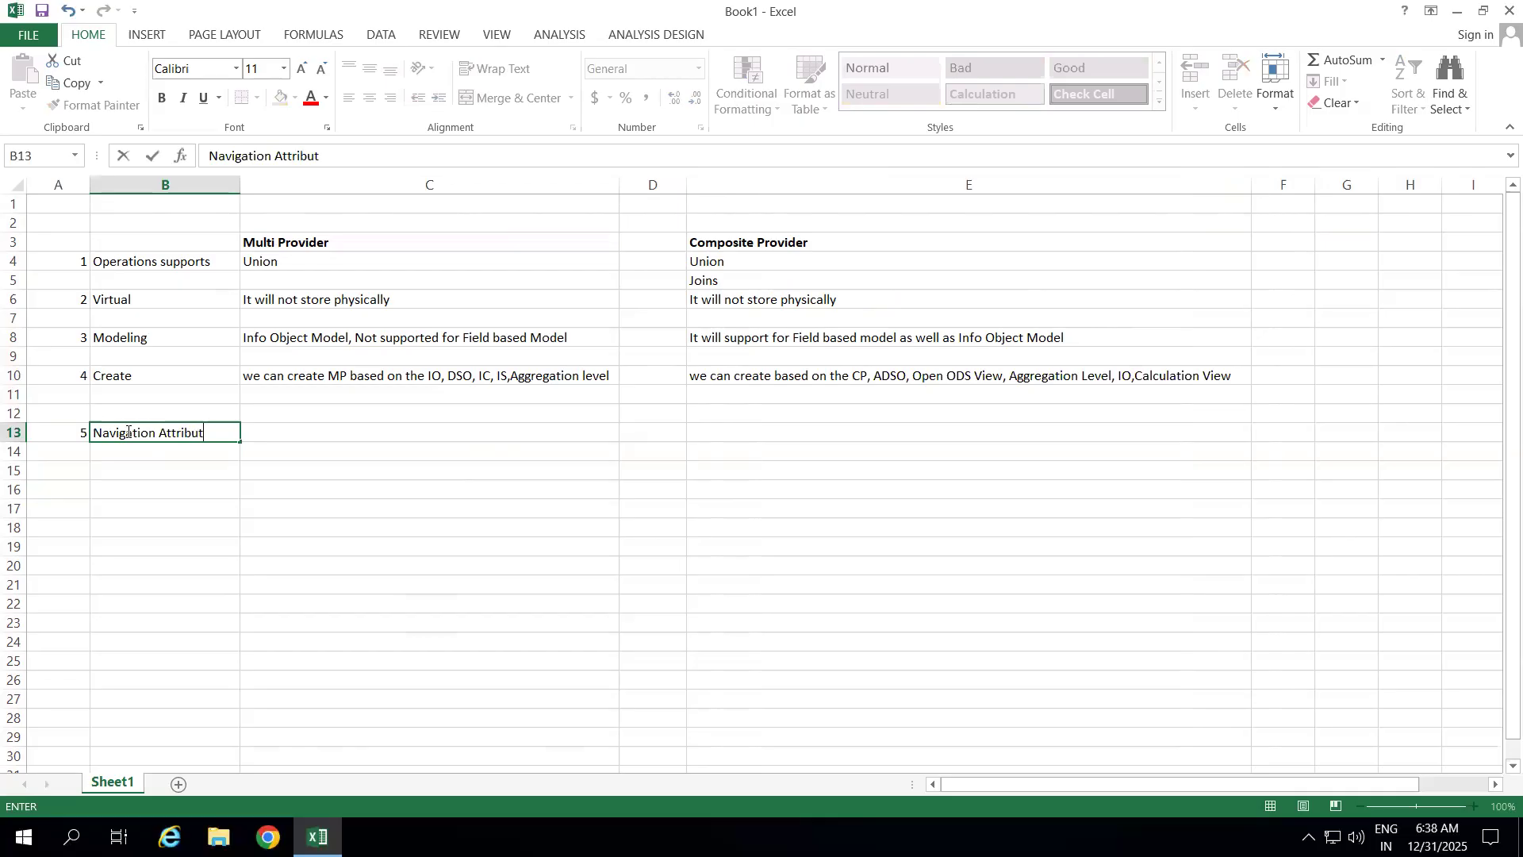
pyautogui.press('Return')
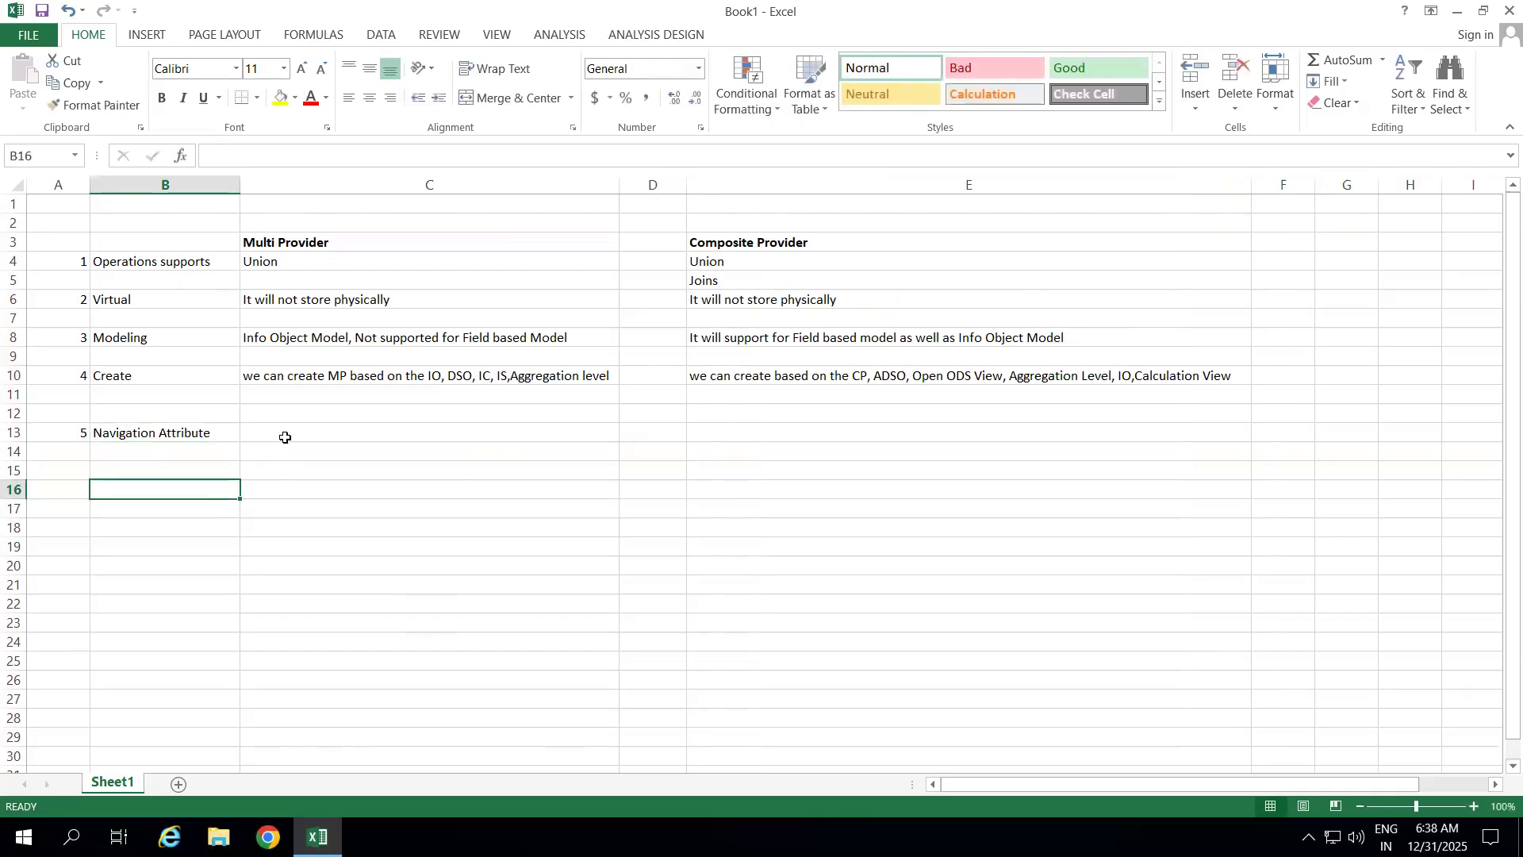
# Enter "Enable in the IC then it will enable in the MP" in C13 under Multi Provider
pyautogui.click(287, 436)
pyautogui.write('Enabl')
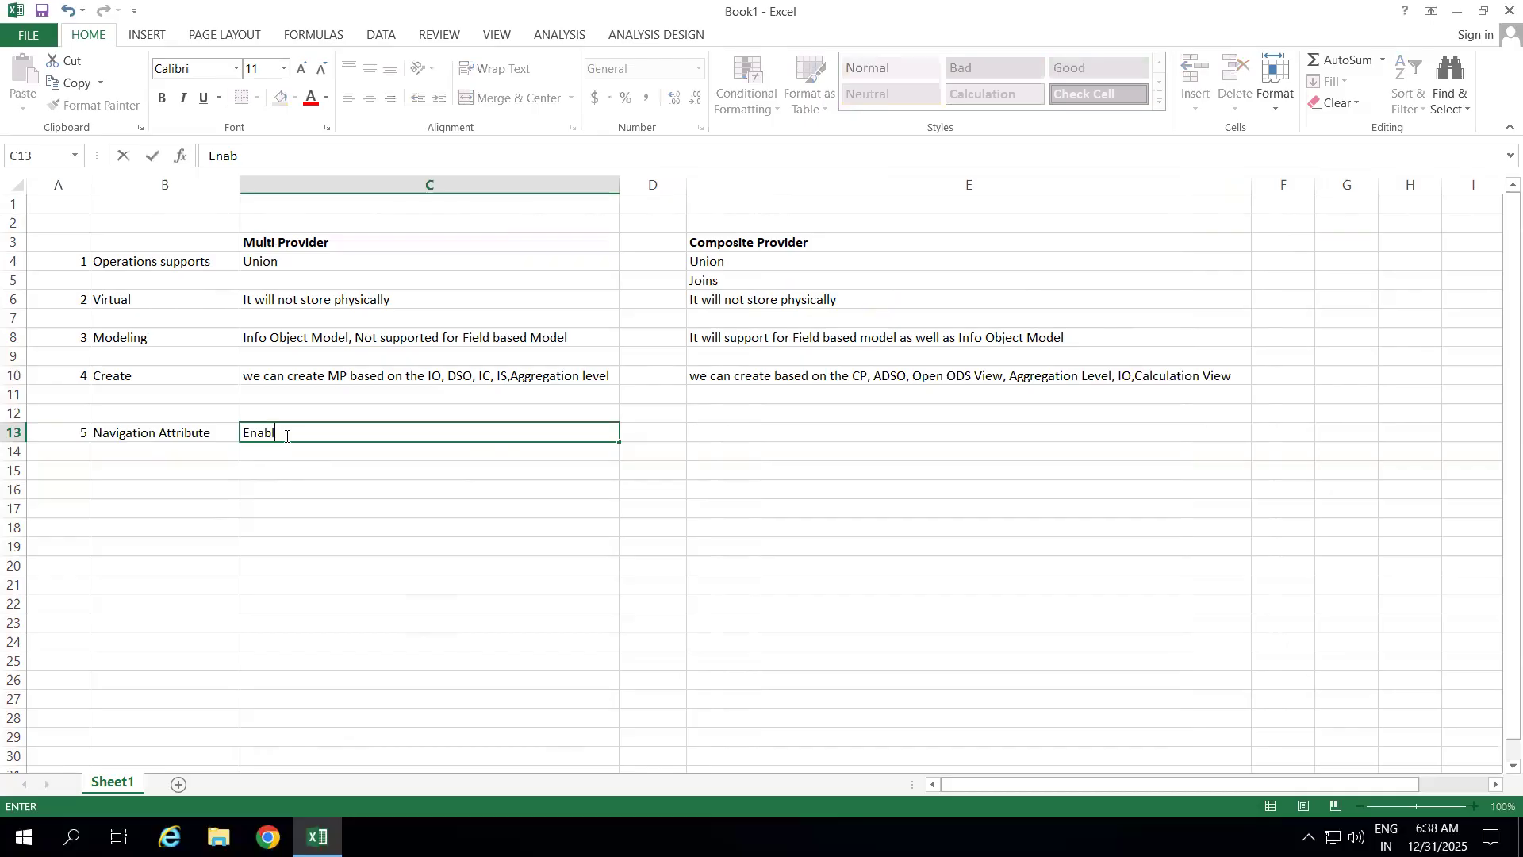
pyautogui.write('e in the IC then it ')
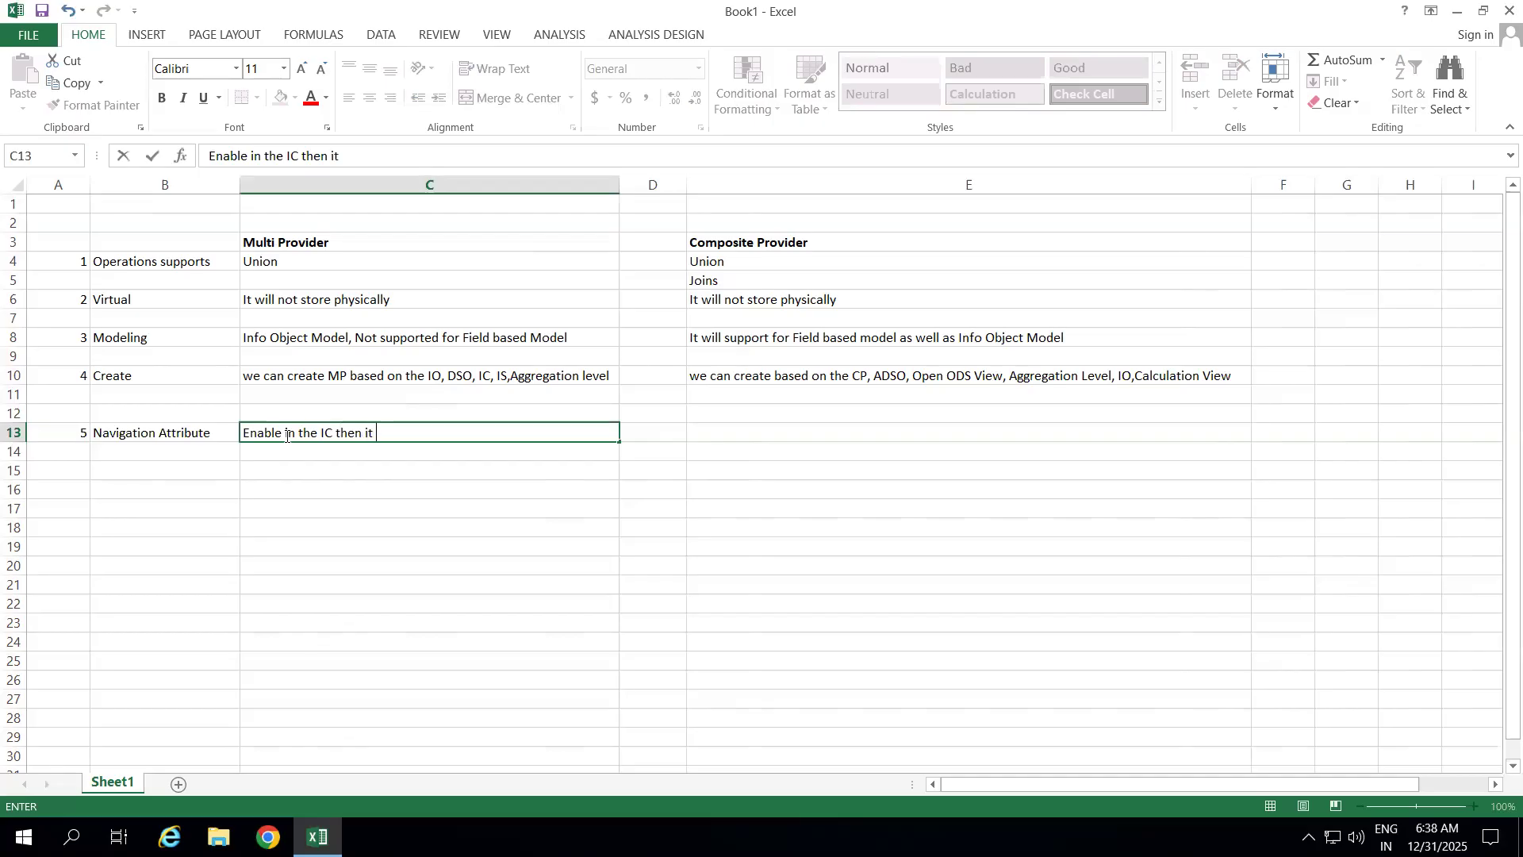
pyautogui.write('will enable in the MP')
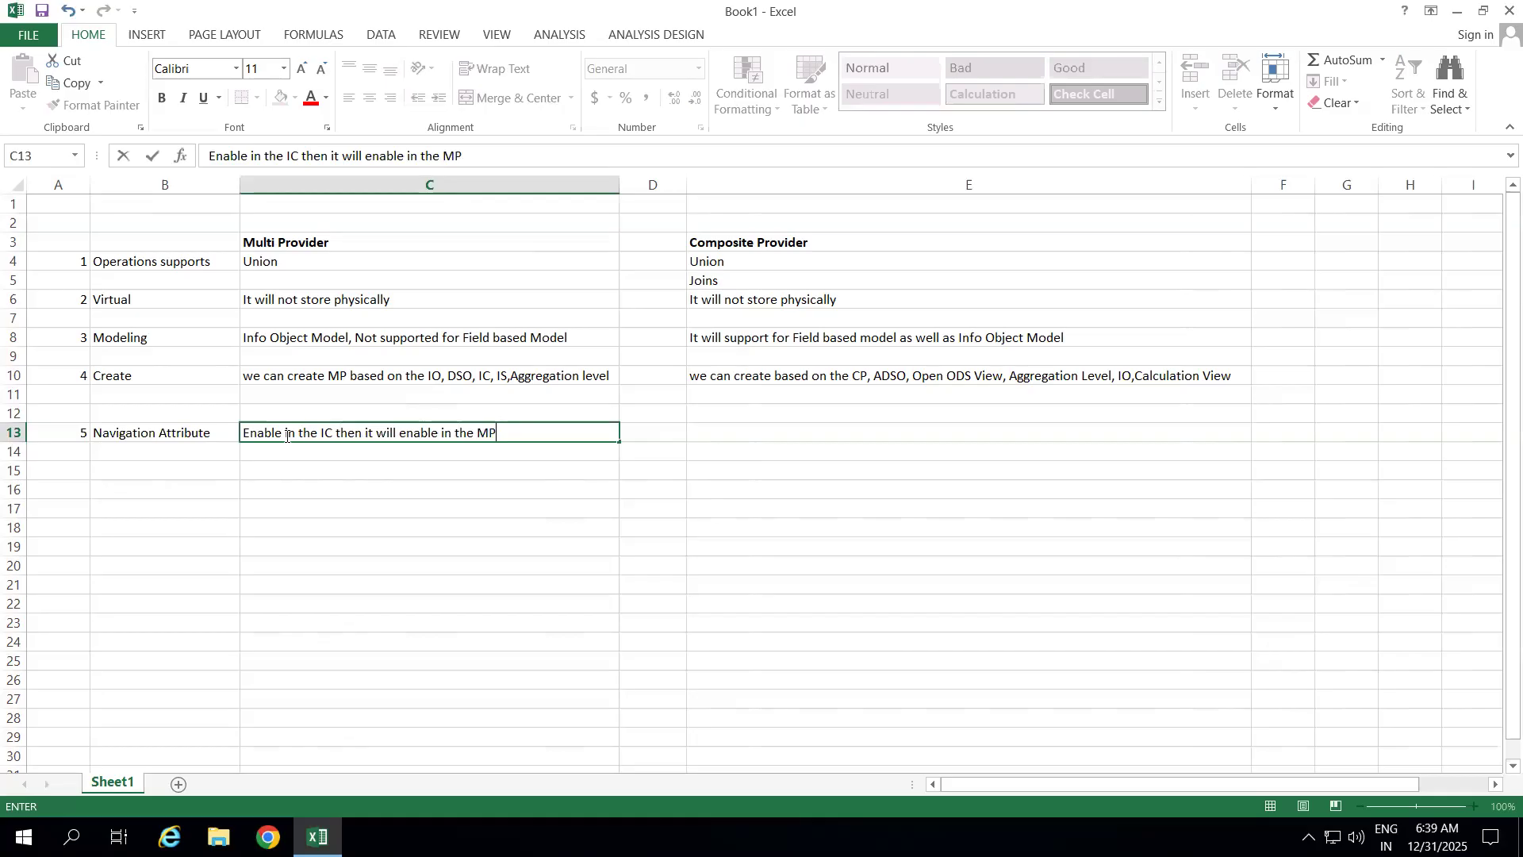
# Enter "we will enable the Navigation attribute only in CP, not possible in BW4HANA other objects" in E13 under Composite Provider
pyautogui.click(727, 431)
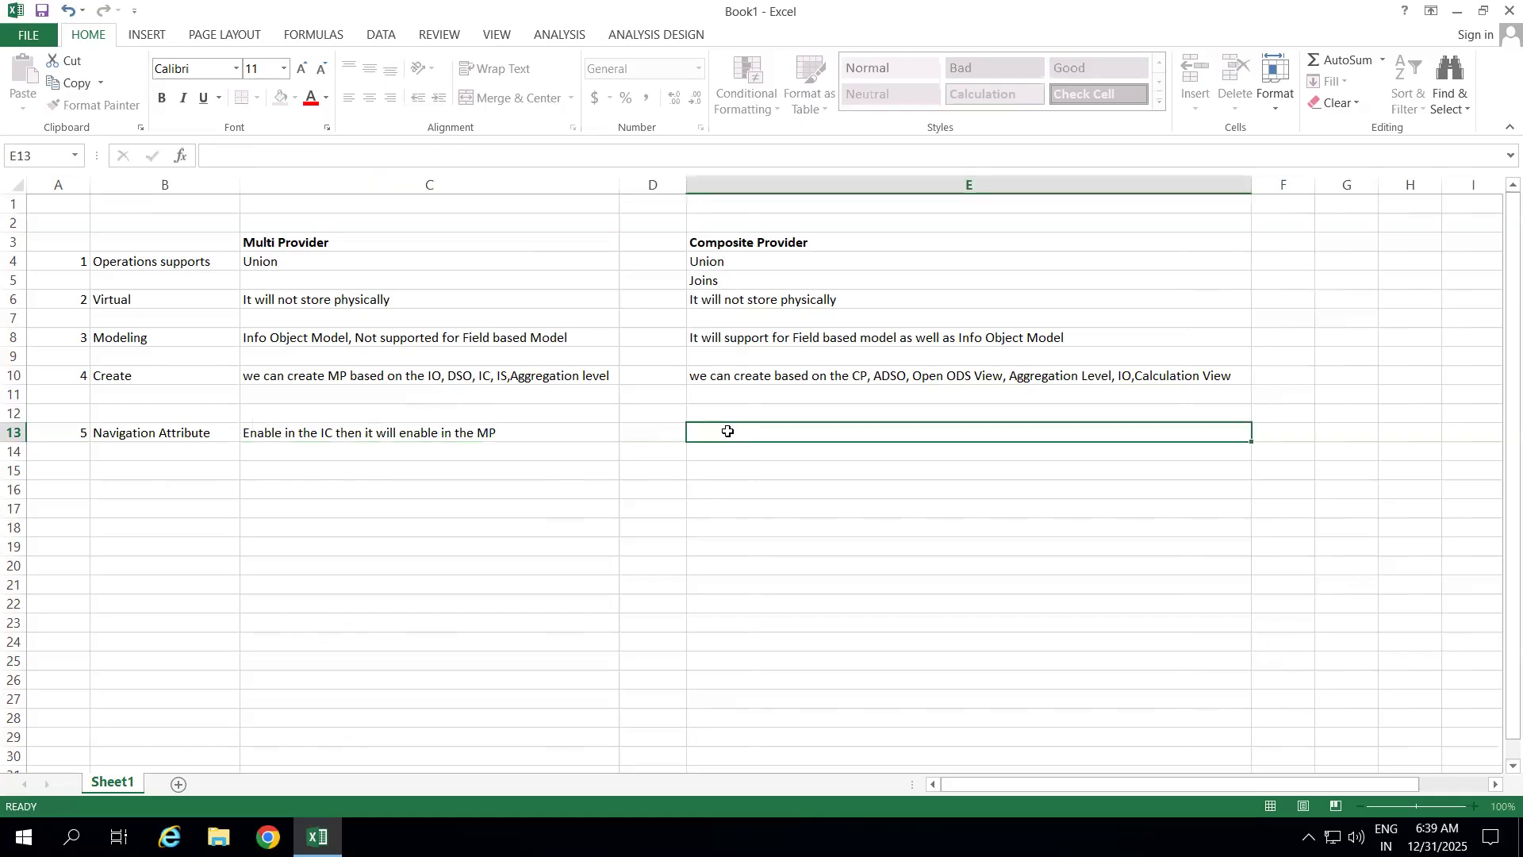
pyautogui.write('we will enable the Navigation attribute i')
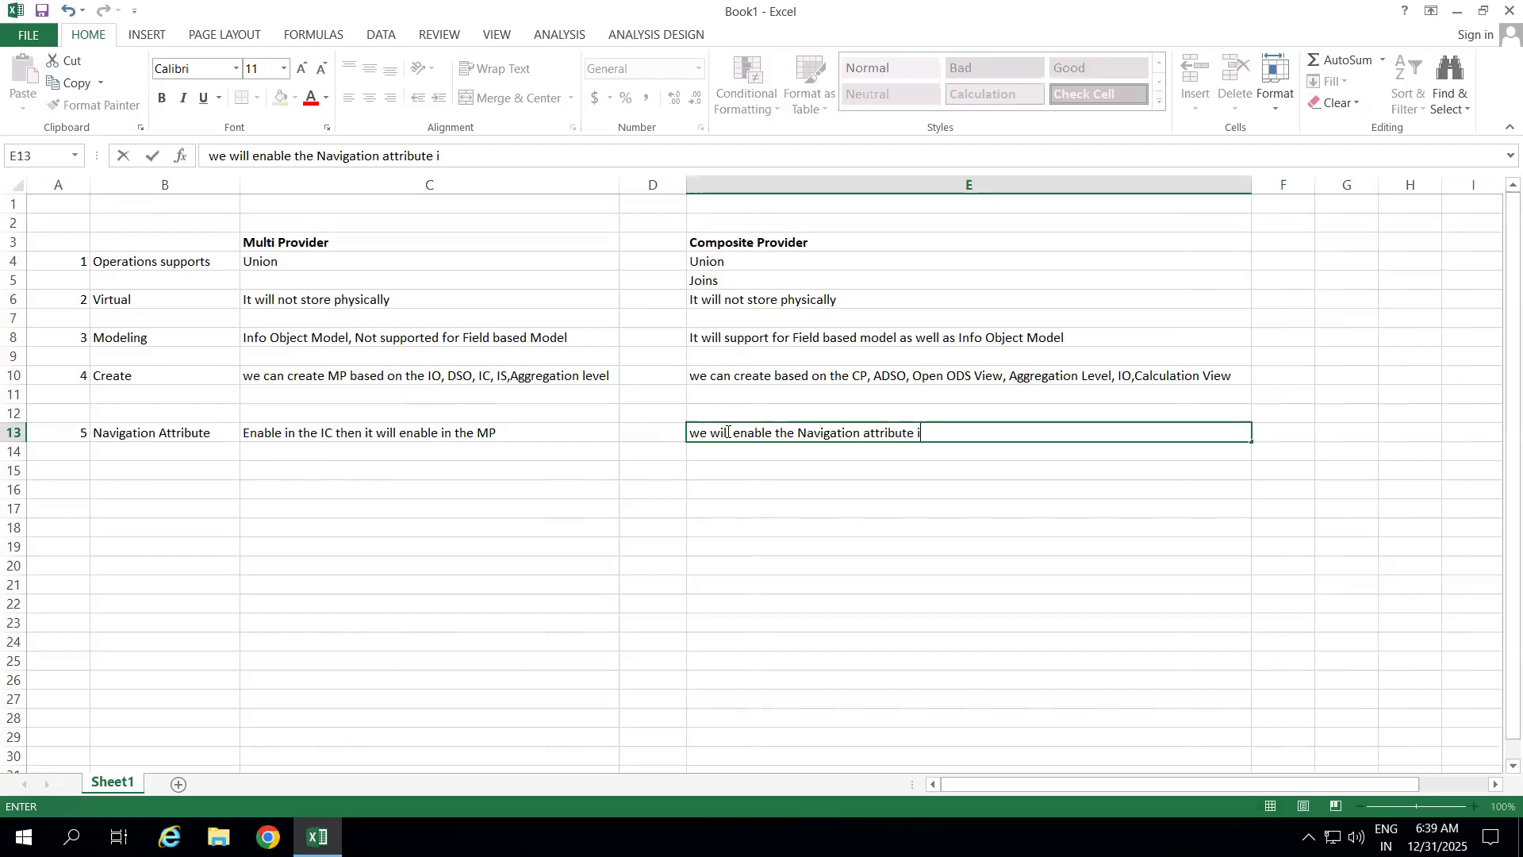
pyautogui.press('BackSpace')
pyautogui.write('only in CP, not possible')
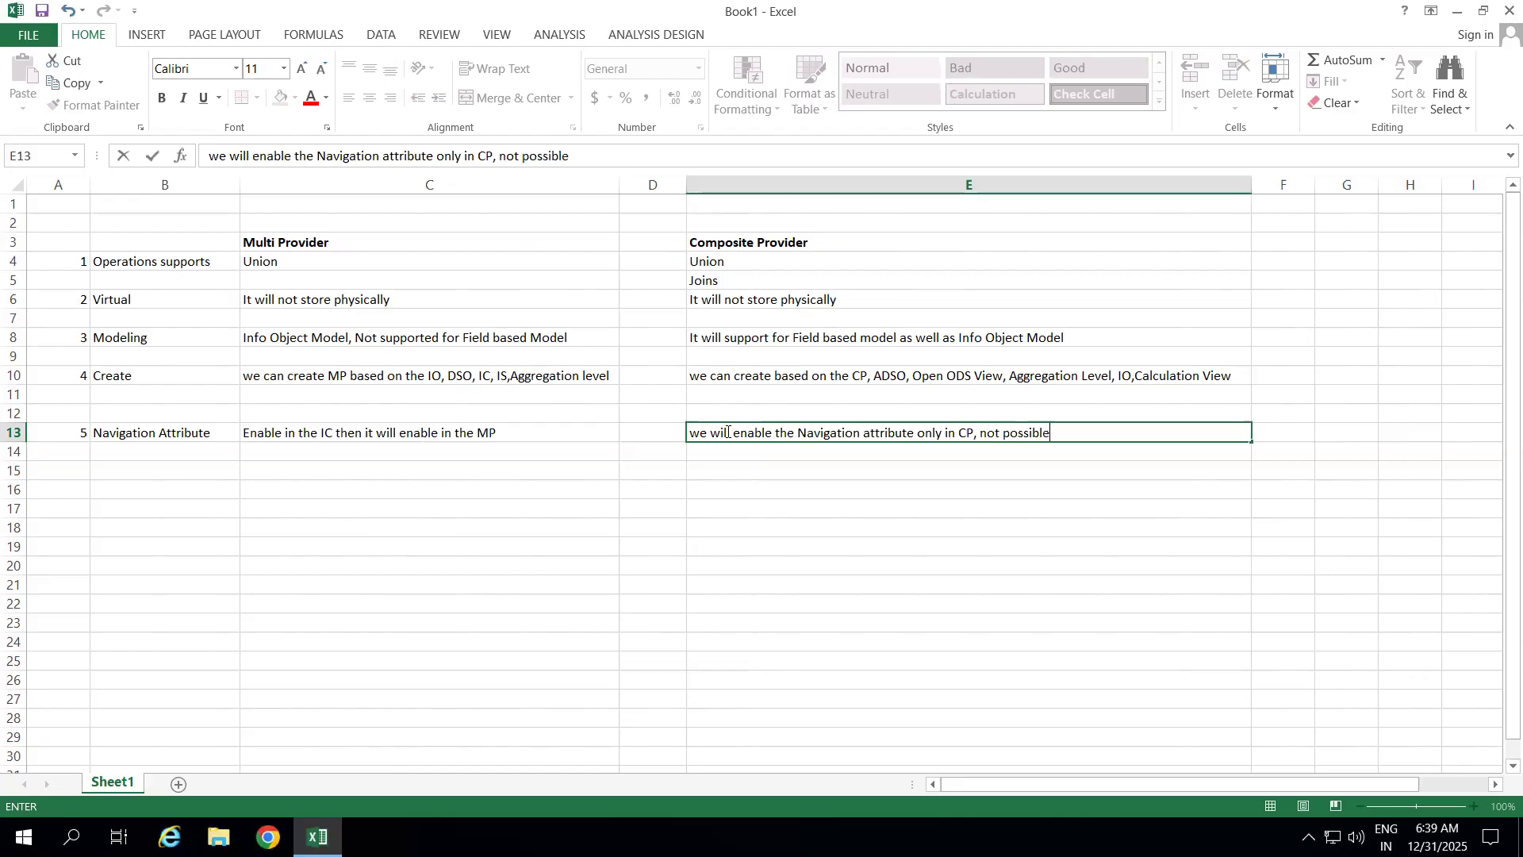
pyautogui.write(' in BW4HANA other')
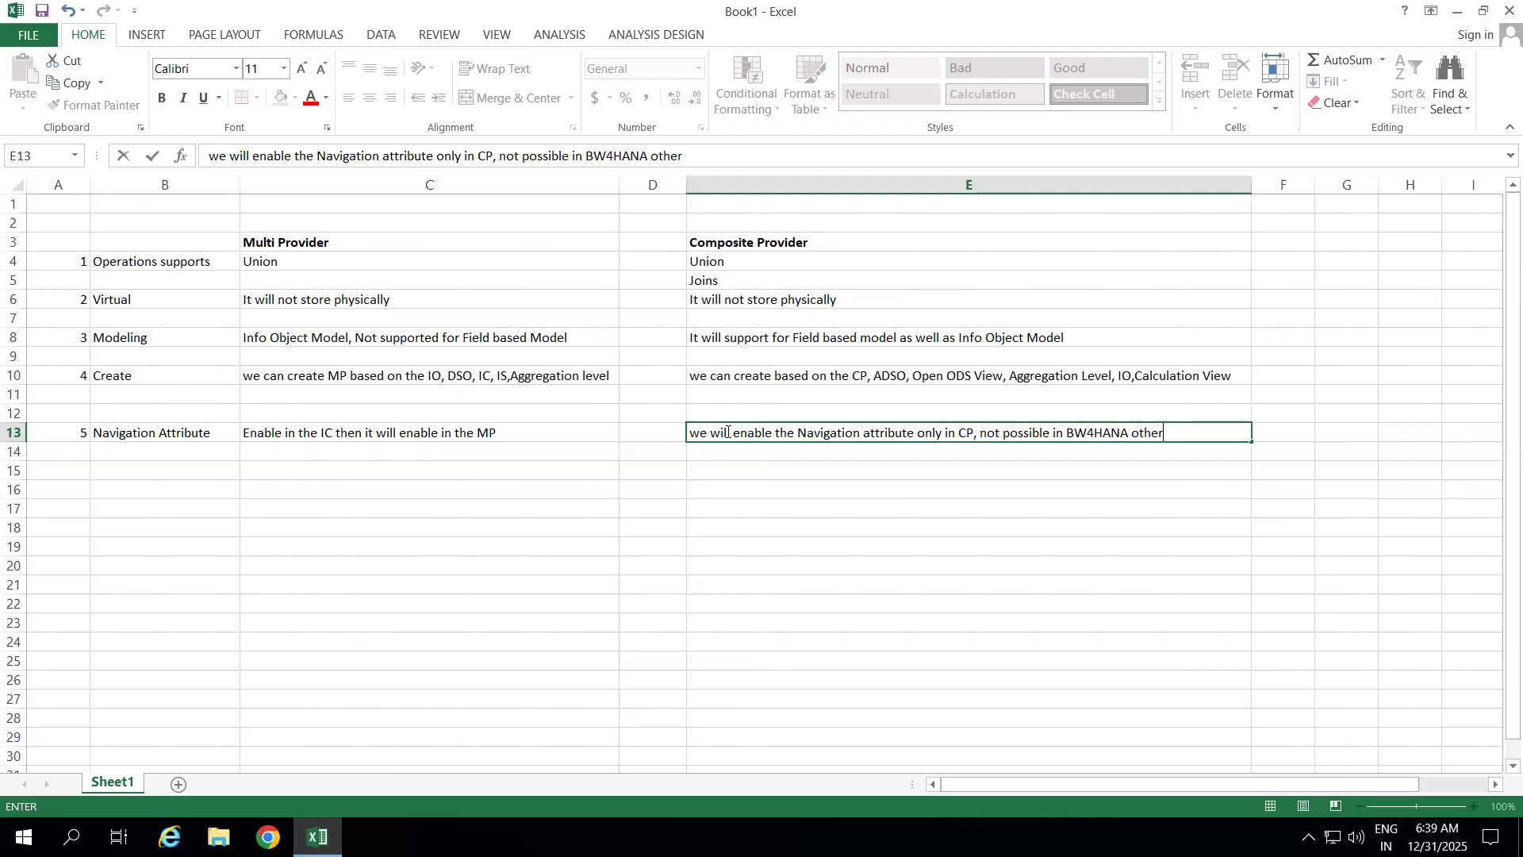
pyautogui.write(' objects')
pyautogui.click(728, 523)
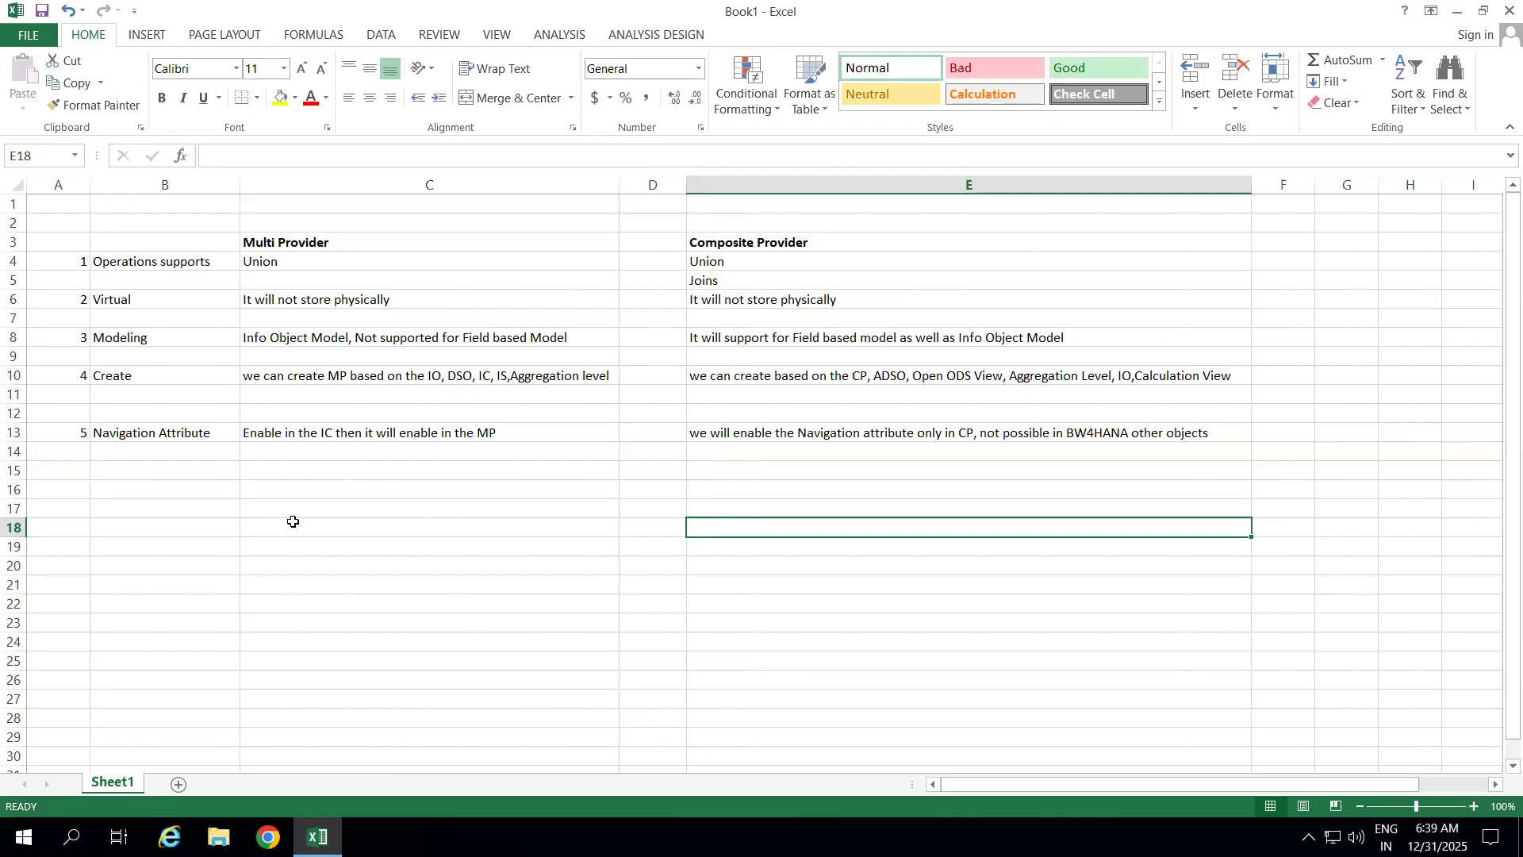
# Start the sixth comparison row with the number 6 in A16 and the label "Execution" in B16
pyautogui.click(70, 486)
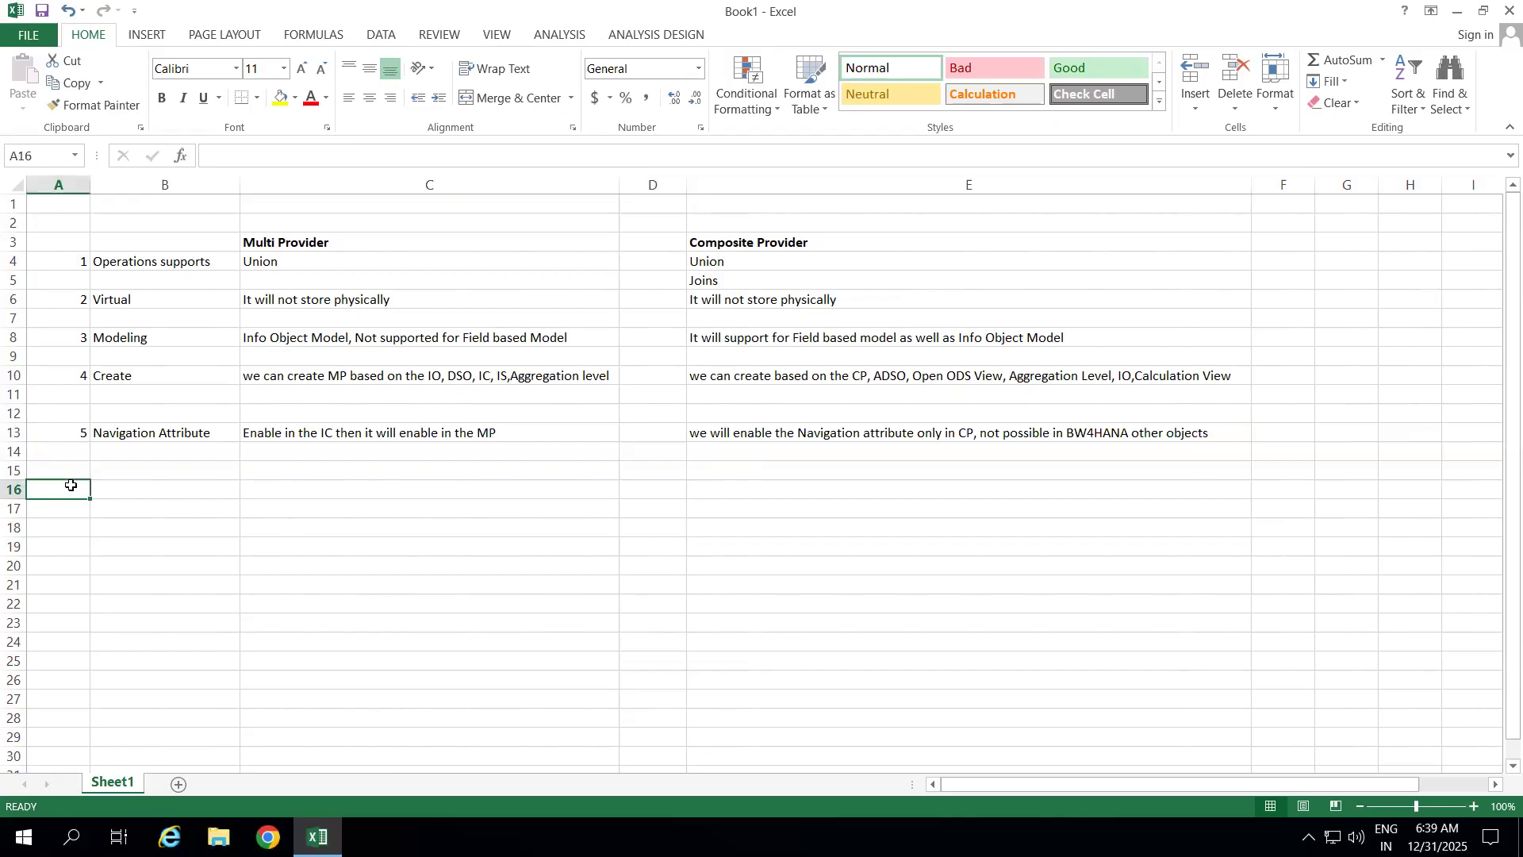
pyautogui.write('6')
pyautogui.click(167, 486)
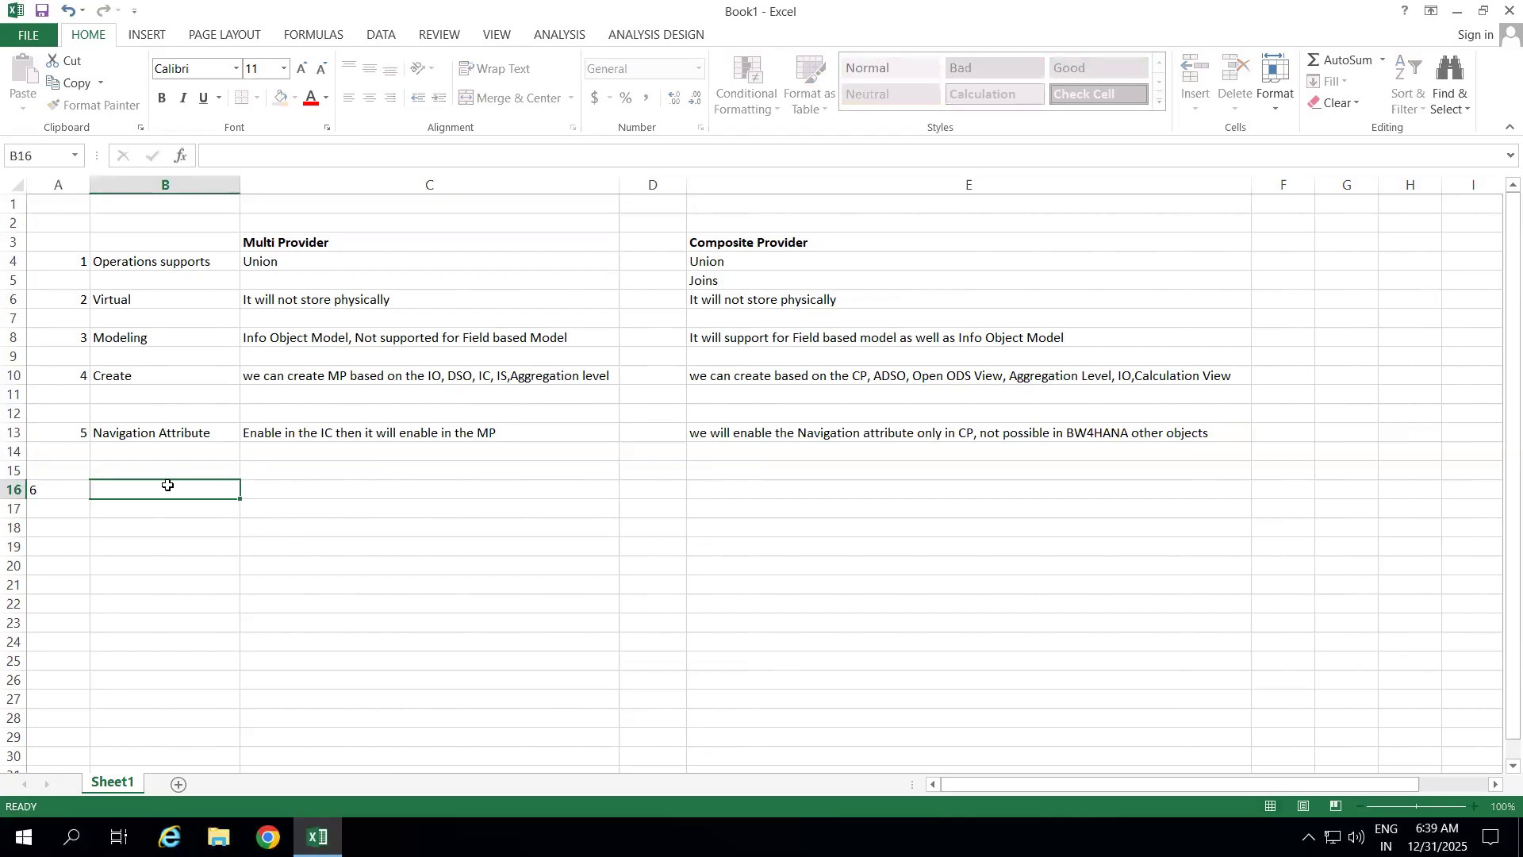
pyautogui.write('Execution')
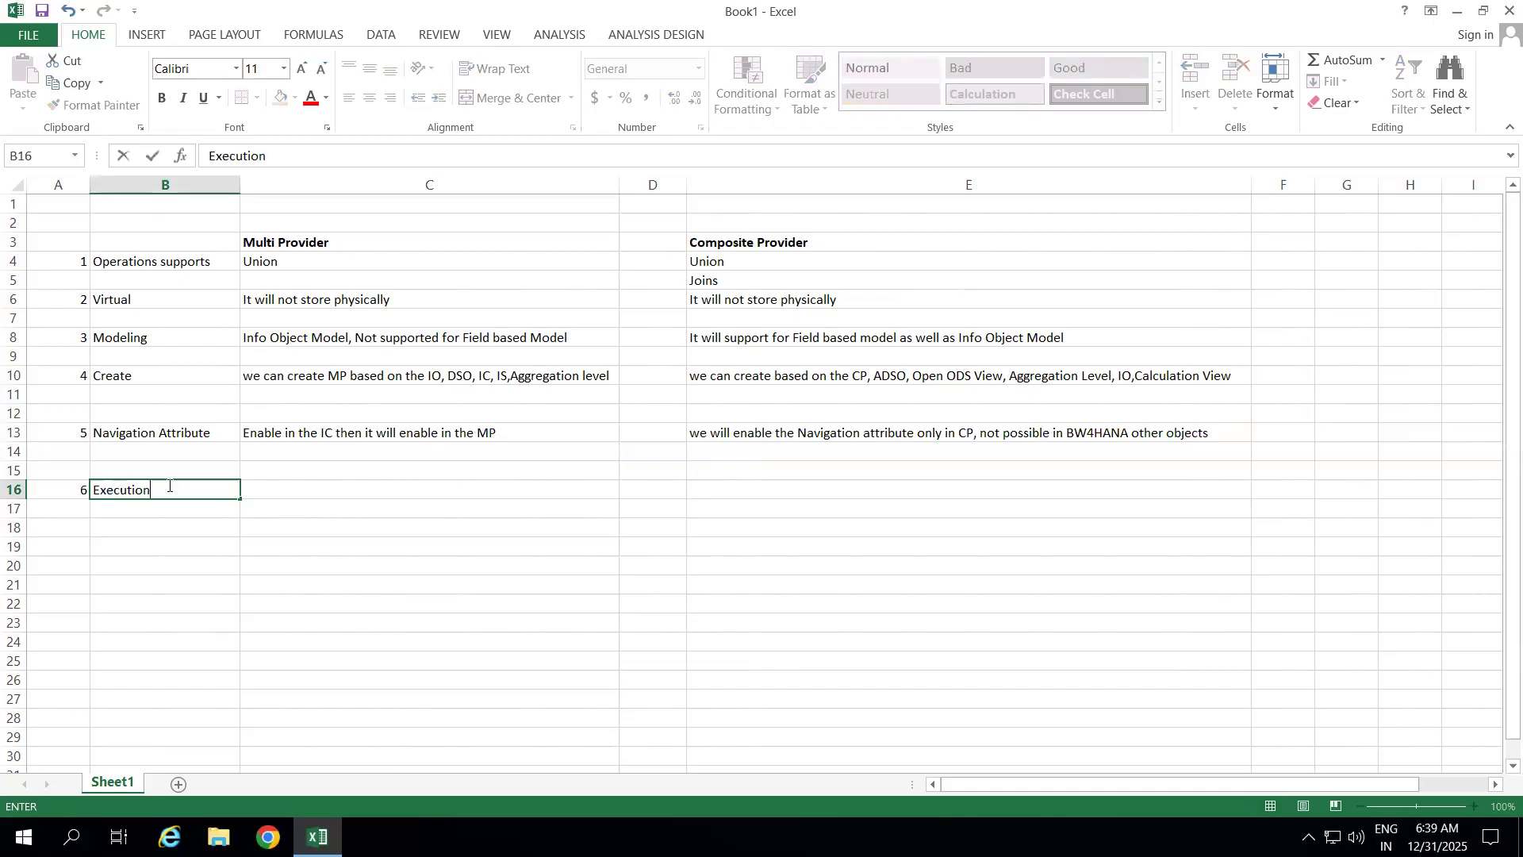
# Enter "It will execute in the ABAP Engine" in C16 under Multi Provider
pyautogui.click(267, 494)
pyautogui.write('It will exe')
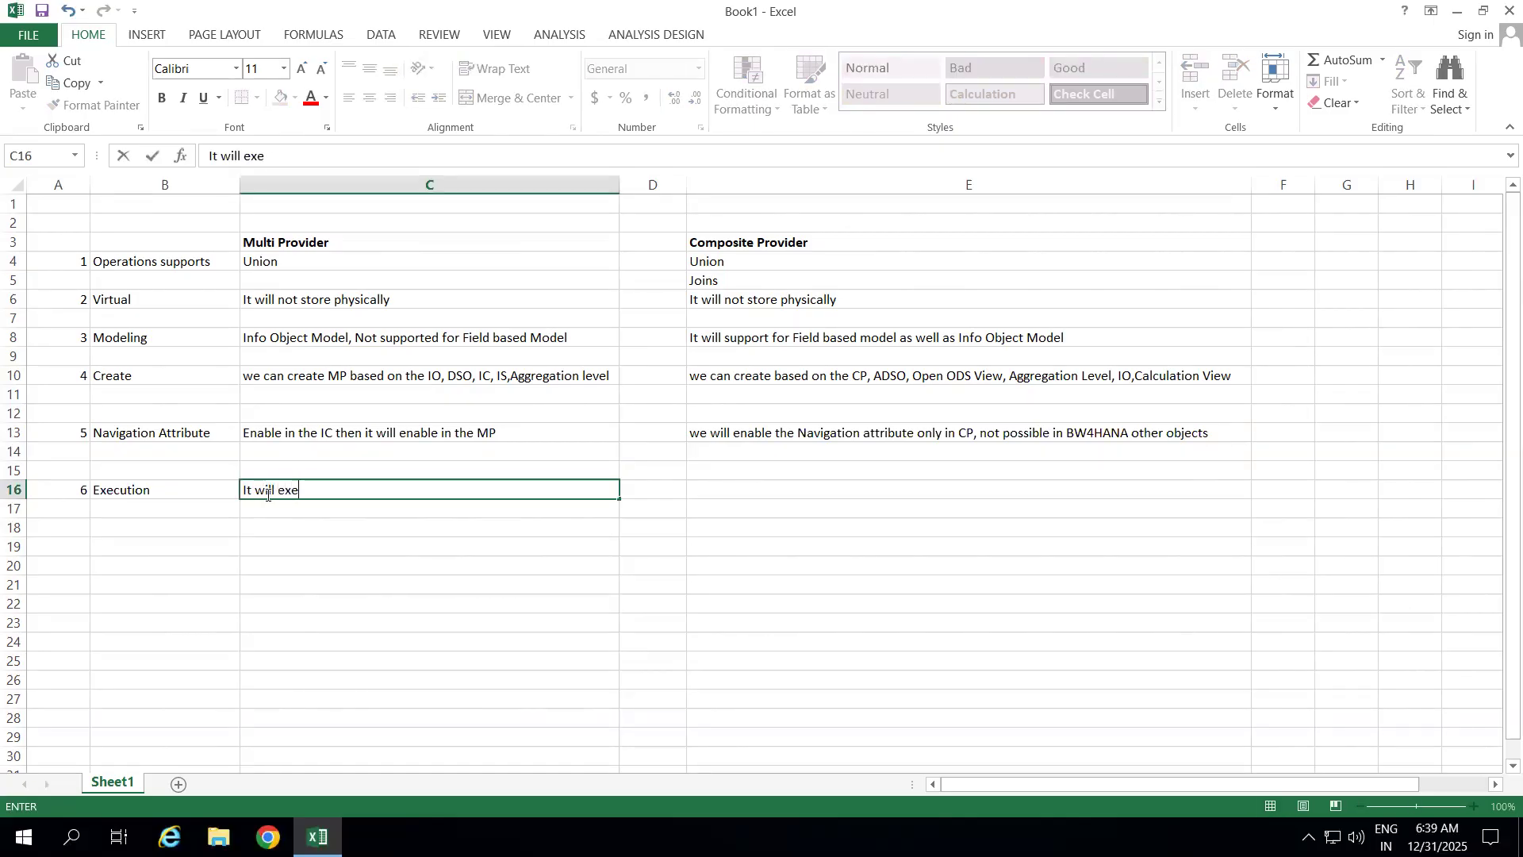
pyautogui.write('cute in the ABAP laye')
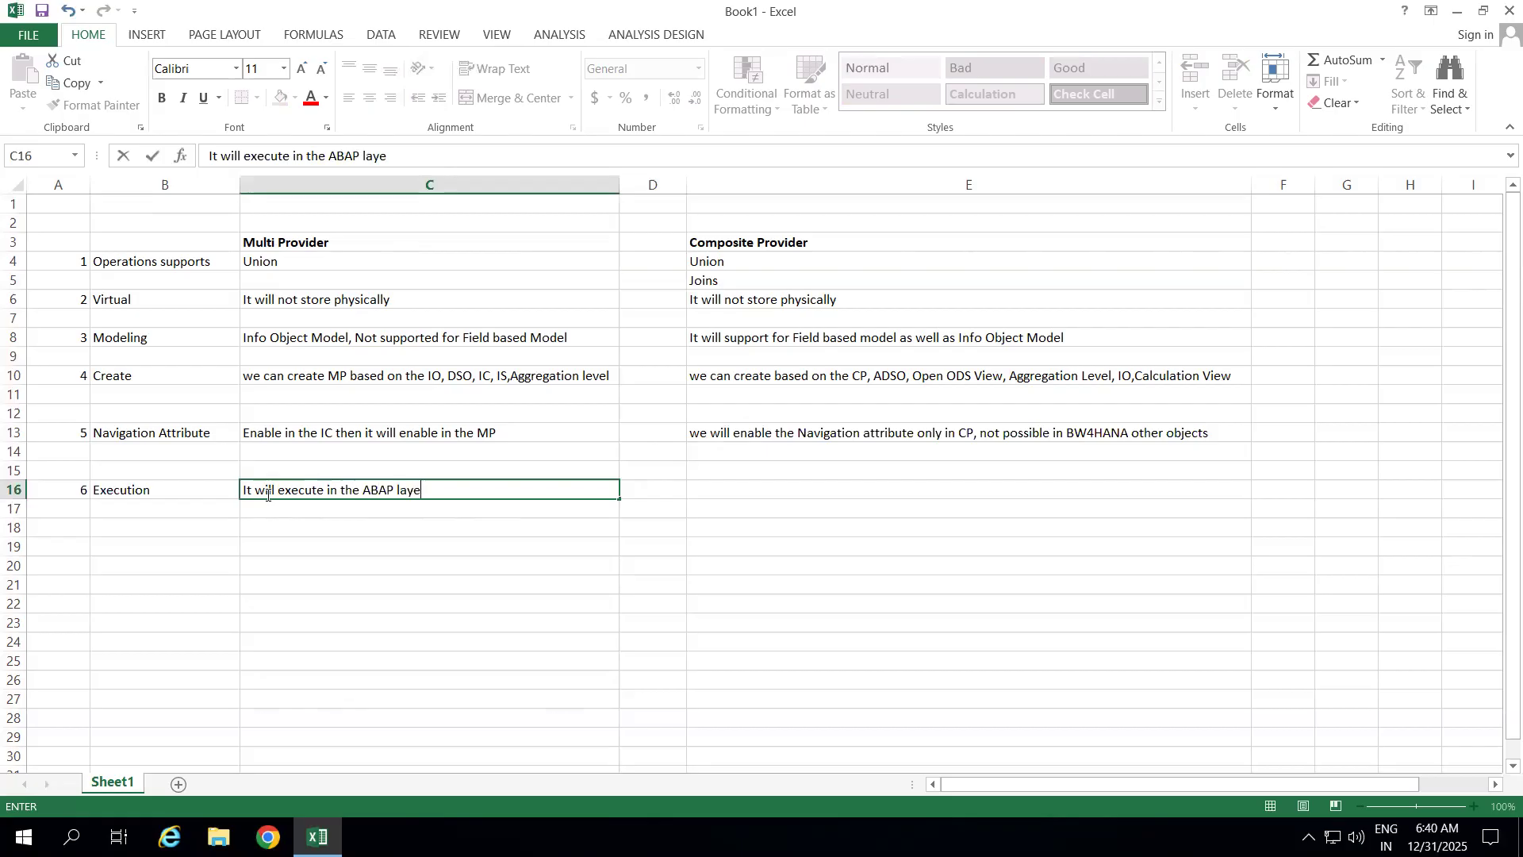
pyautogui.press('BackSpace')
pyautogui.press('BackSpace')
pyautogui.press('BackSpace')
pyautogui.press('BackSpace')
pyautogui.write('Engine')
pyautogui.click(507, 568)
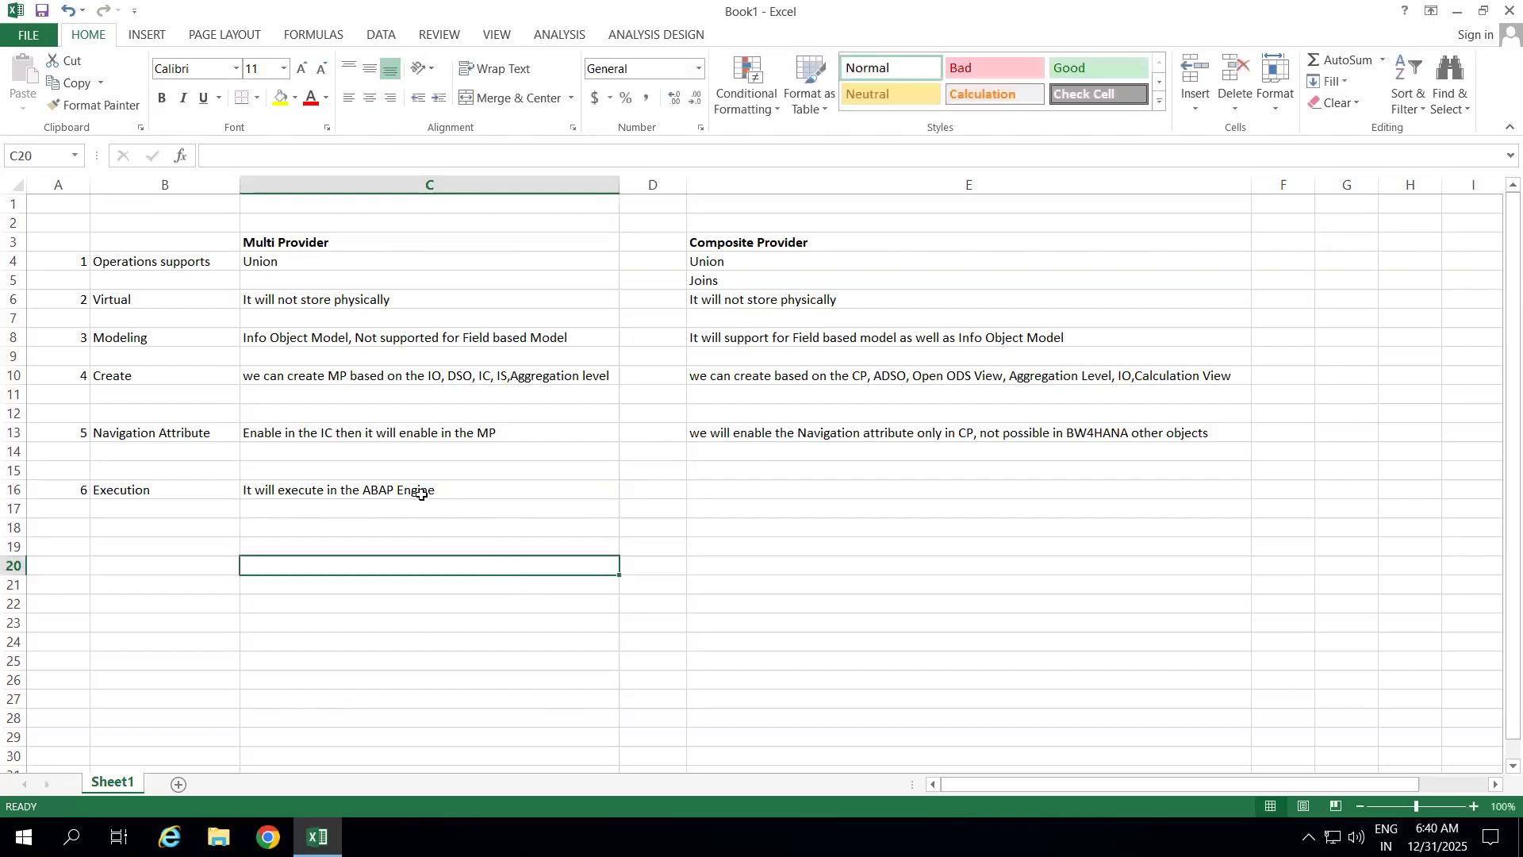
# Copy the Execution text from C16 to E16 and change it to "It will execute in the HANA Engine"
pyautogui.click(420, 492)
pyautogui.hotkey('ctrl', 'c')
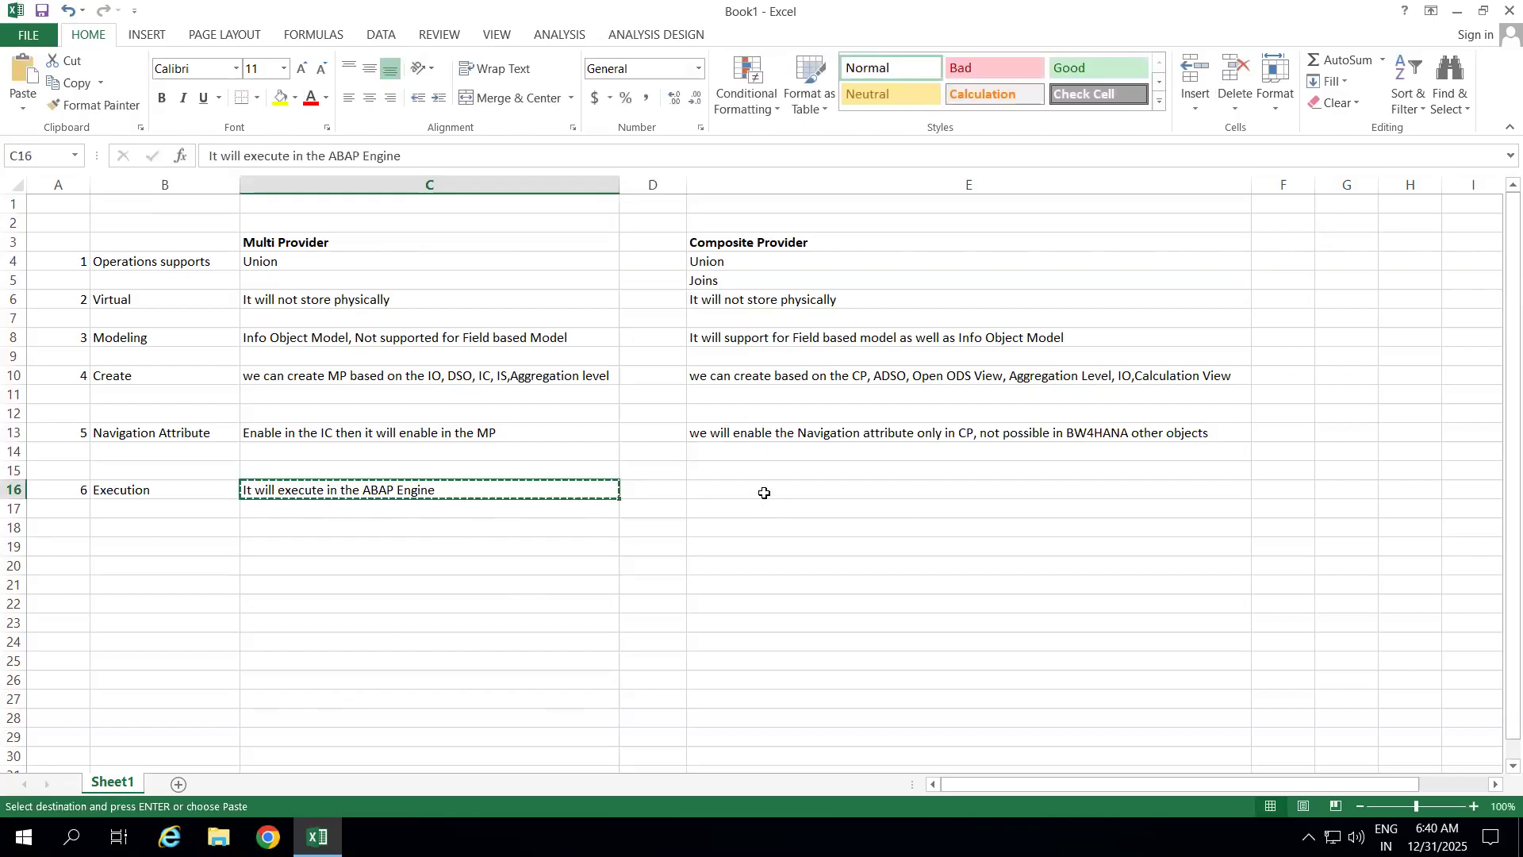
pyautogui.click(764, 493)
pyautogui.hotkey('ctrl', 'v')
pyautogui.doubleClick(840, 487)
pyautogui.press('BackSpace')
pyautogui.press('BackSpace')
pyautogui.press('BackSpace')
pyautogui.press('BackSpace')
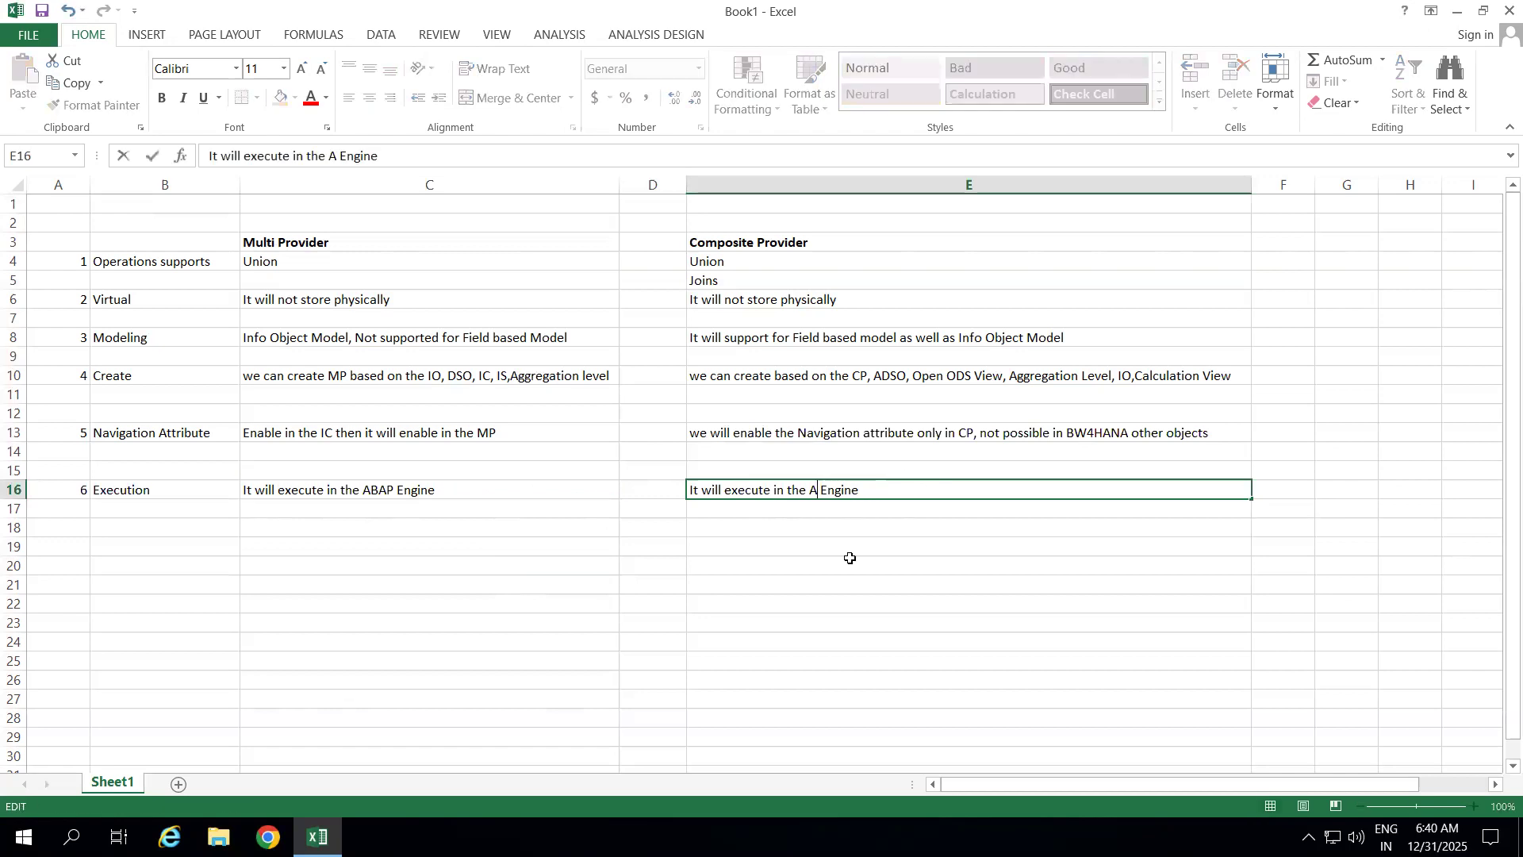
pyautogui.write('HANA')
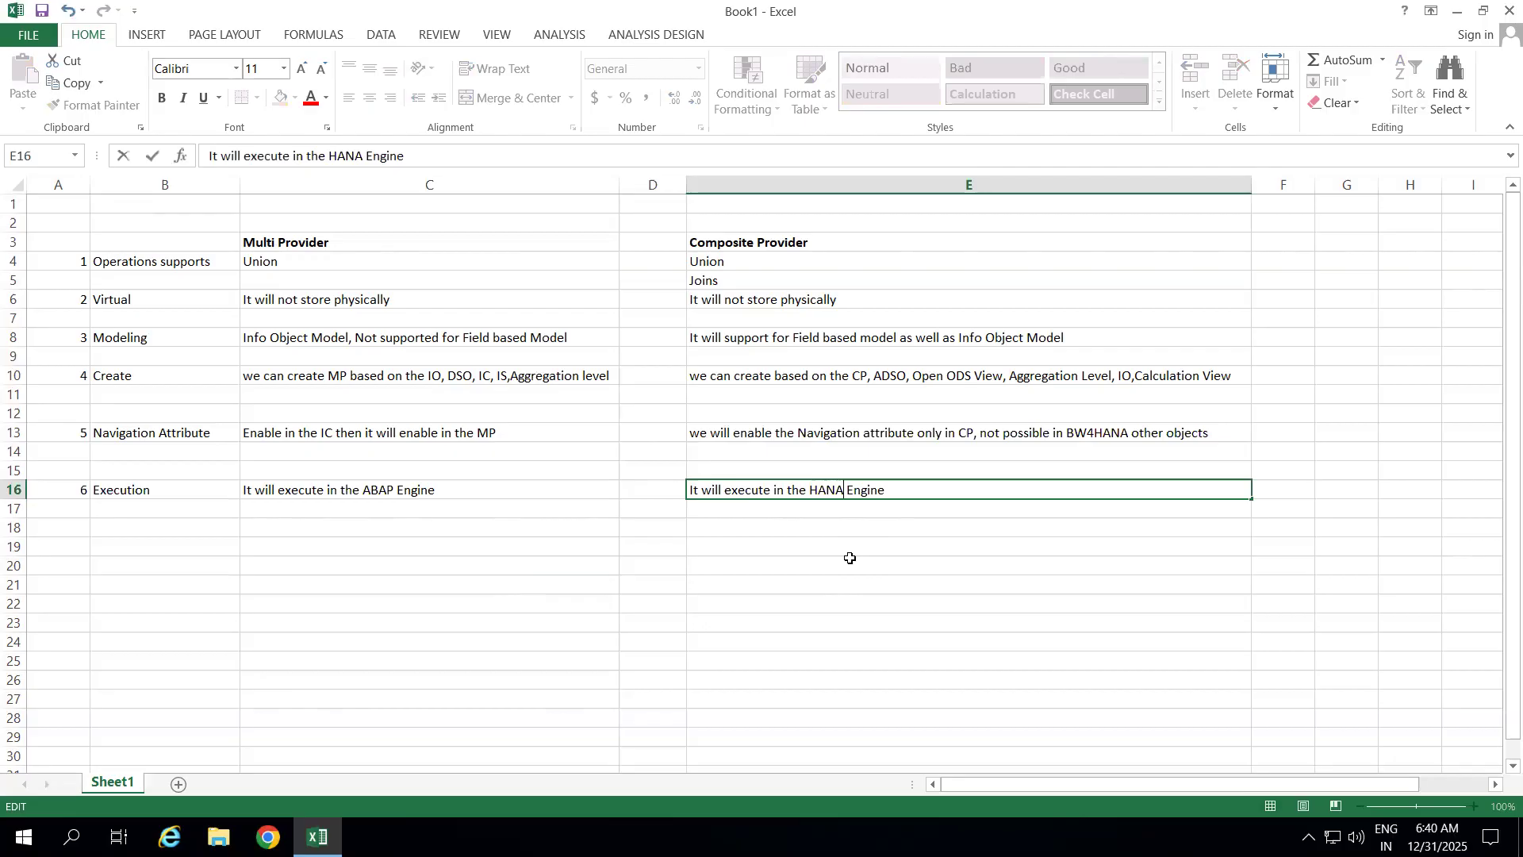
pyautogui.click(802, 588)
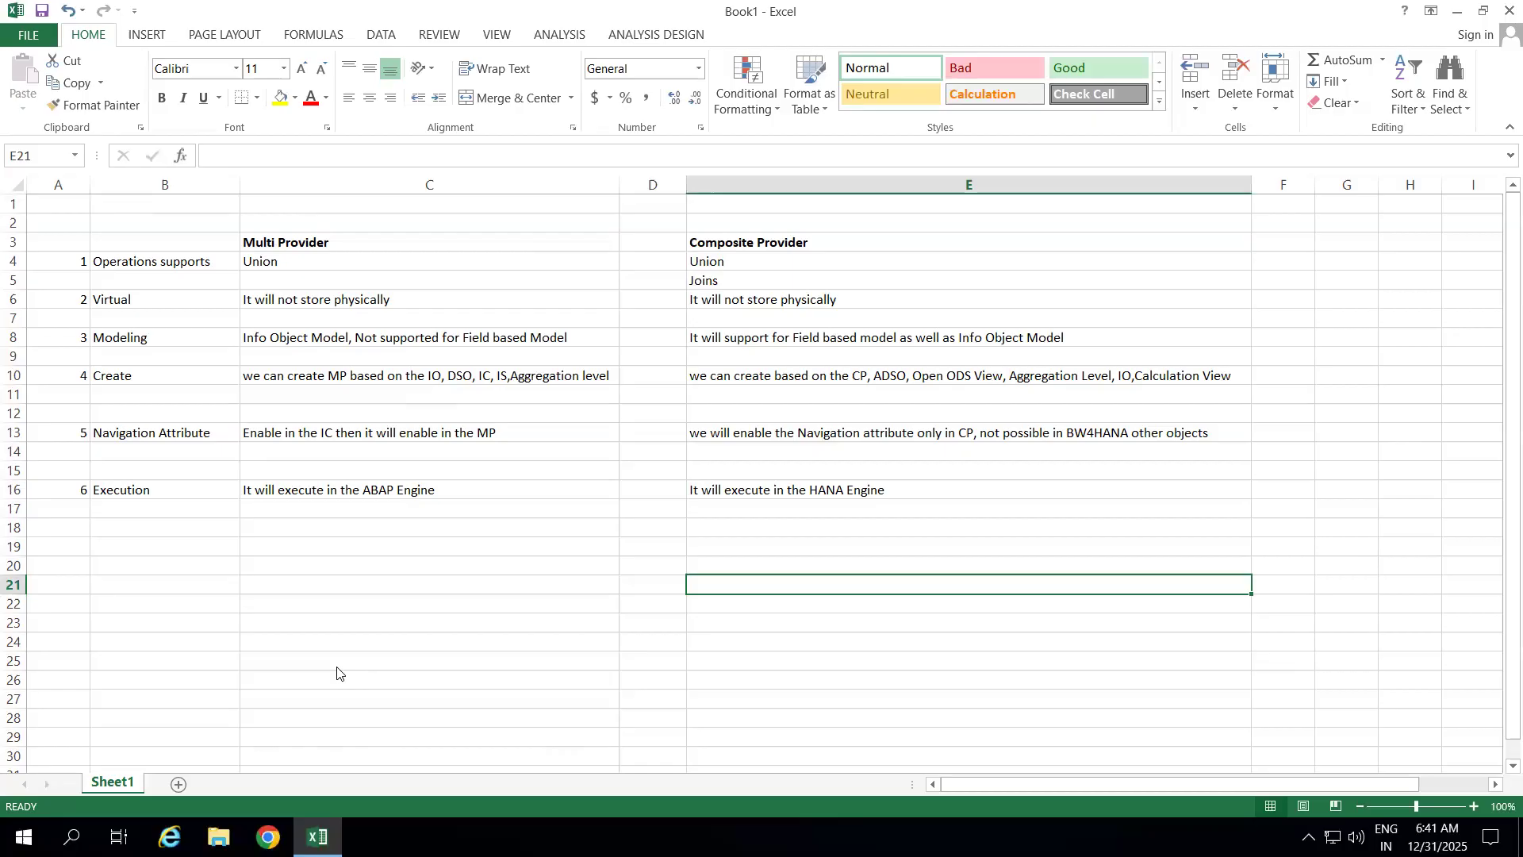
# Append ", Its completely virtual Object" to the Composite Provider text of the Virtual row in E6
pyautogui.doubleClick(855, 300)
pyautogui.write(', Its complete')
pyautogui.press('BackSpace')
pyautogui.write('ly virtu')
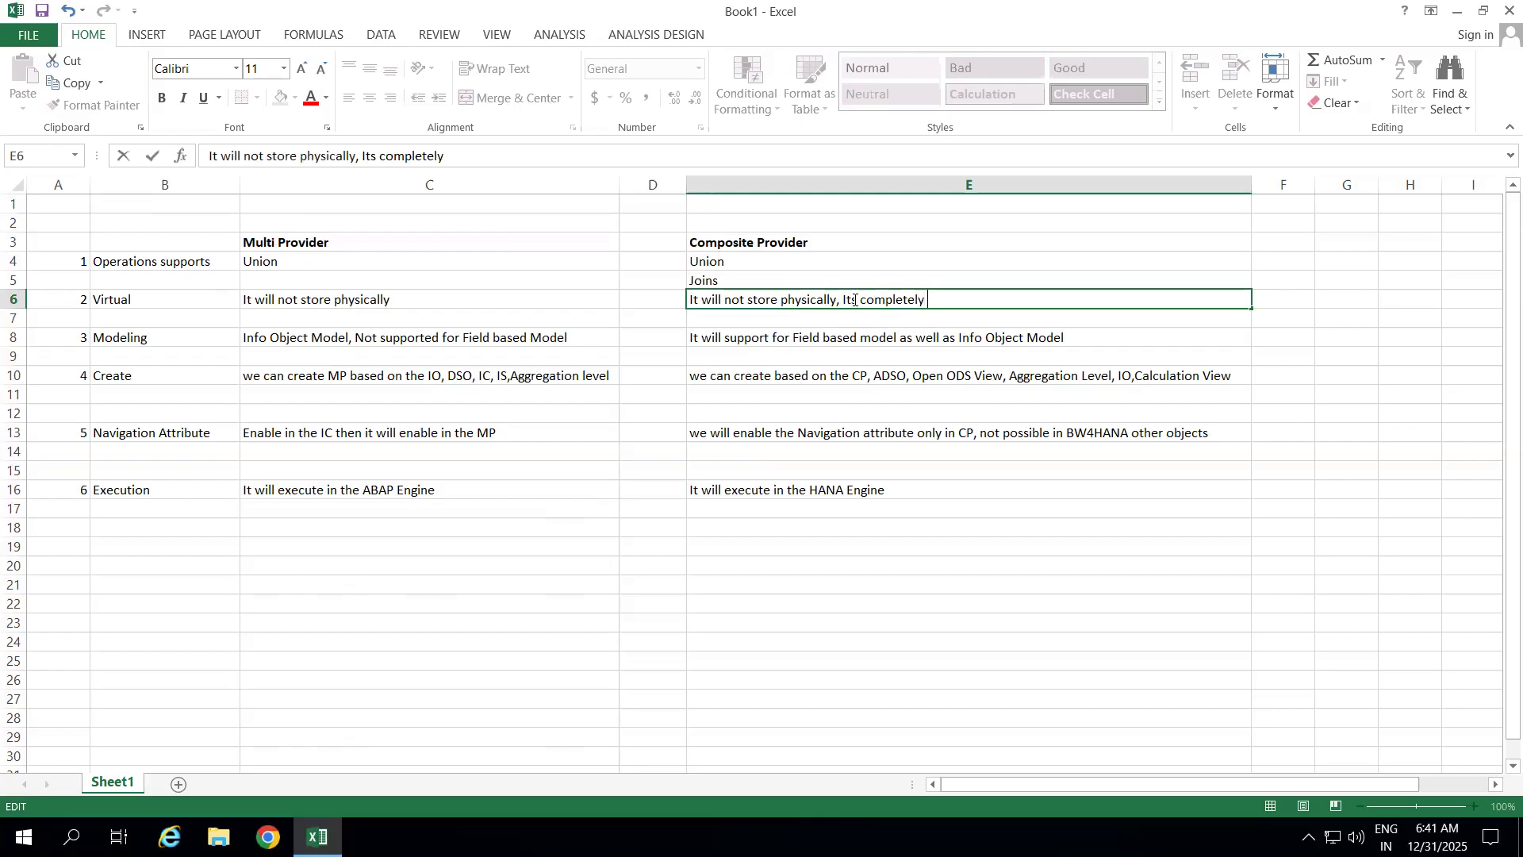
pyautogui.write('al Object')
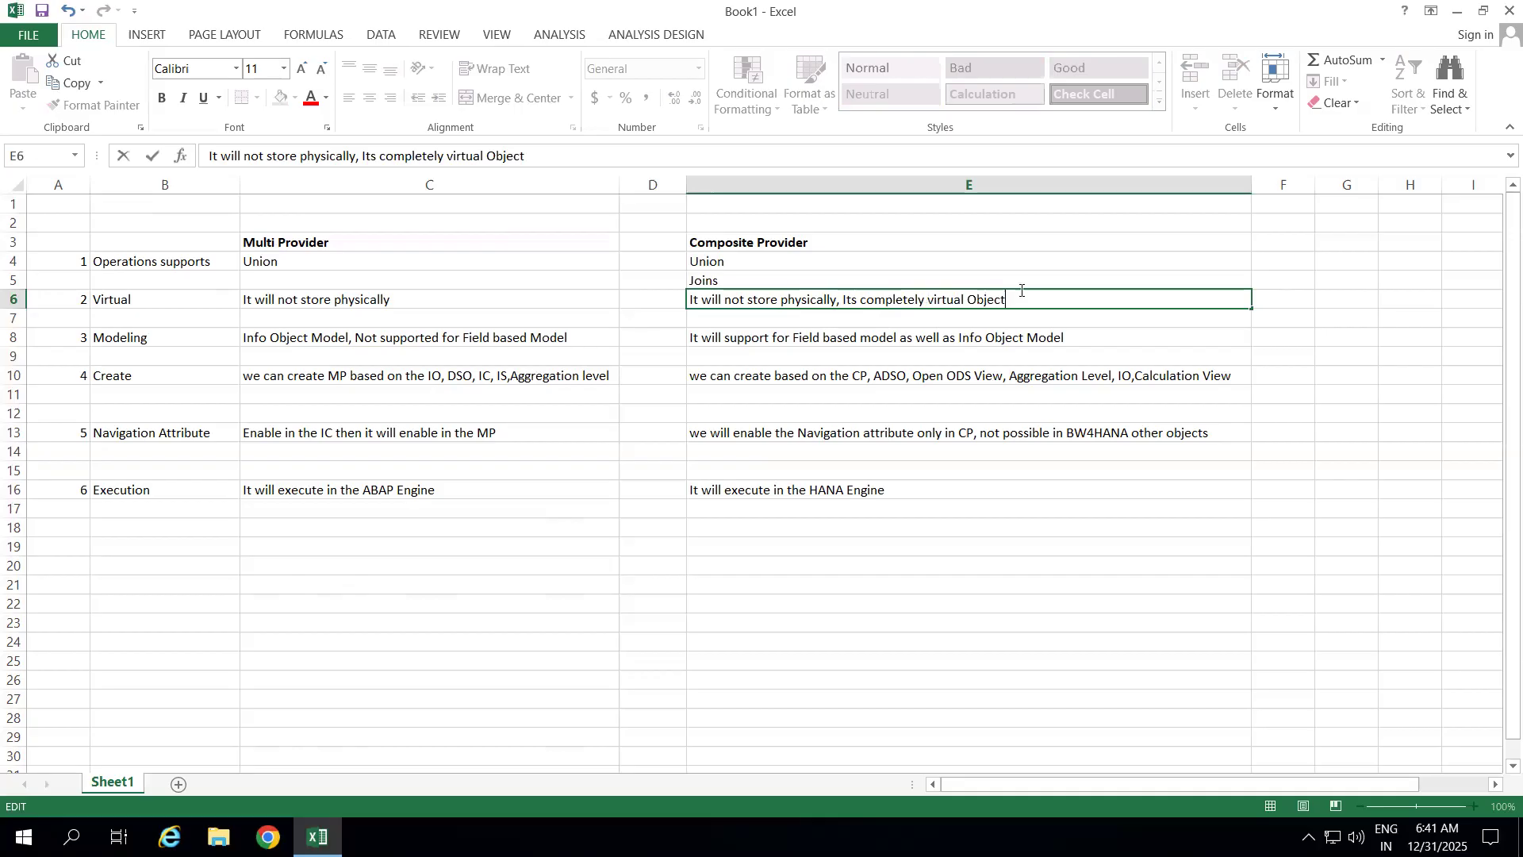
pyautogui.click(914, 332)
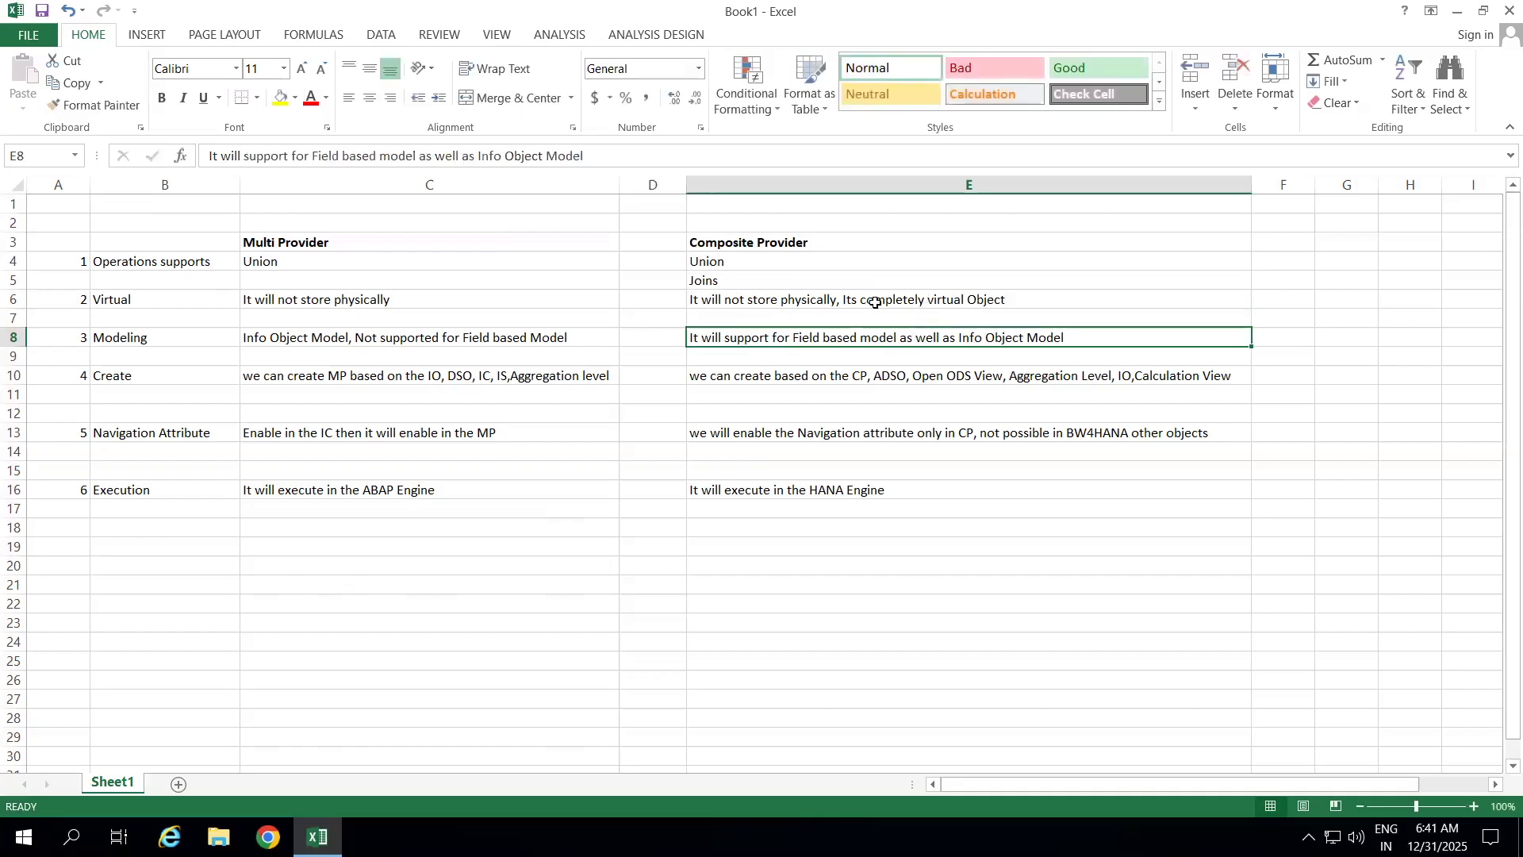
# Copy the extended Virtual text from E6 over the Multi Provider entry in C6
pyautogui.click(875, 303)
pyautogui.hotkey('ctrl', 'c')
pyautogui.click(393, 302)
pyautogui.hotkey('ctrl', 'v')
pyautogui.click(429, 620)
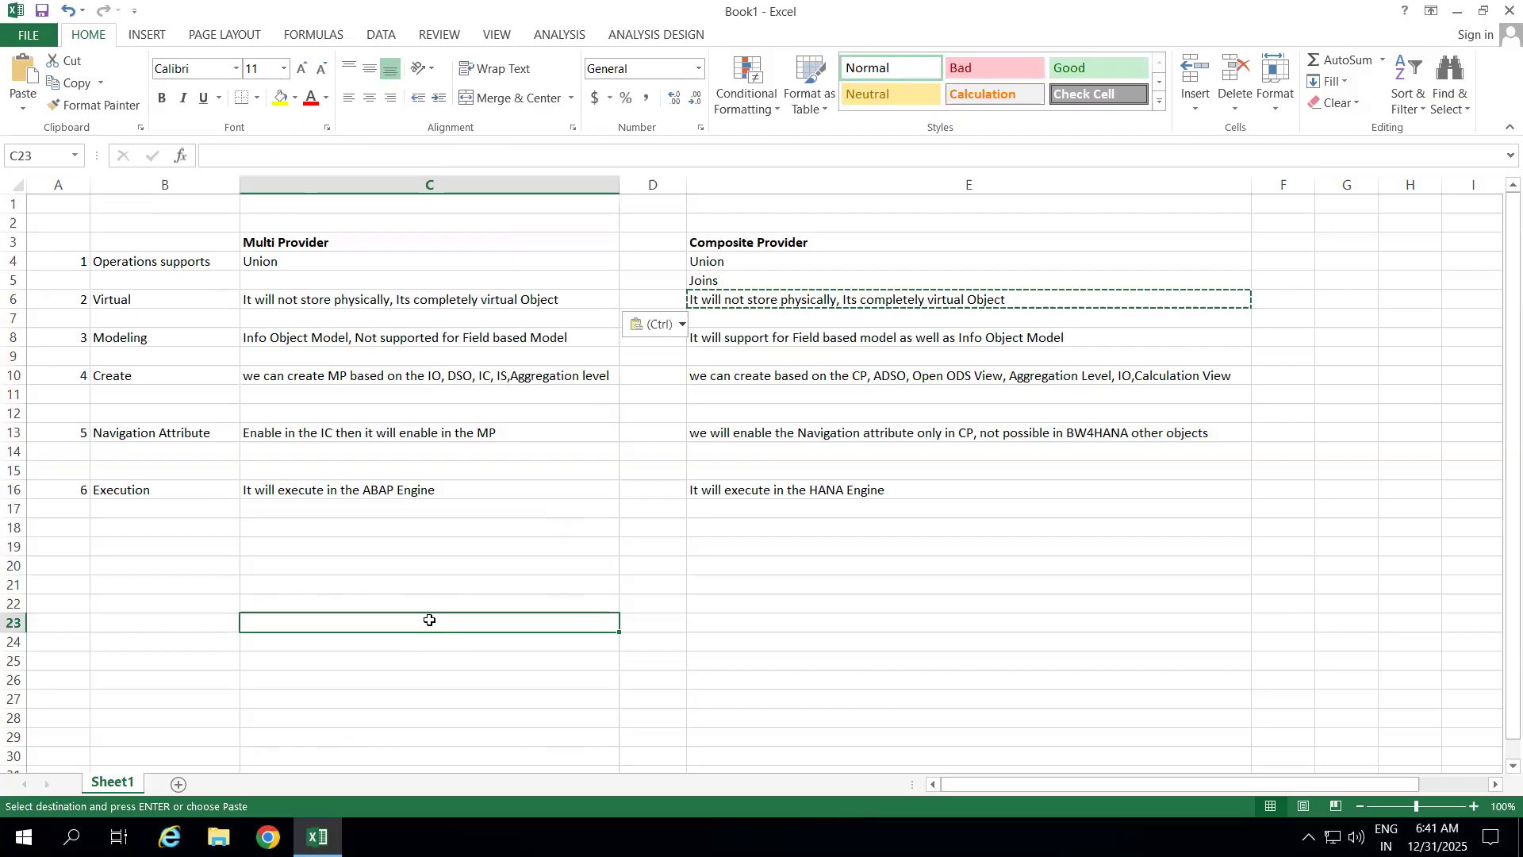
# Add the abbreviation key "IO= Info Object, IS=Infoset, IC=Info cube, DSO = Classic DSO" in C11 below the Multi Provider creation sources
pyautogui.click(290, 392)
pyautogui.write('IO= Info Object, IS=')
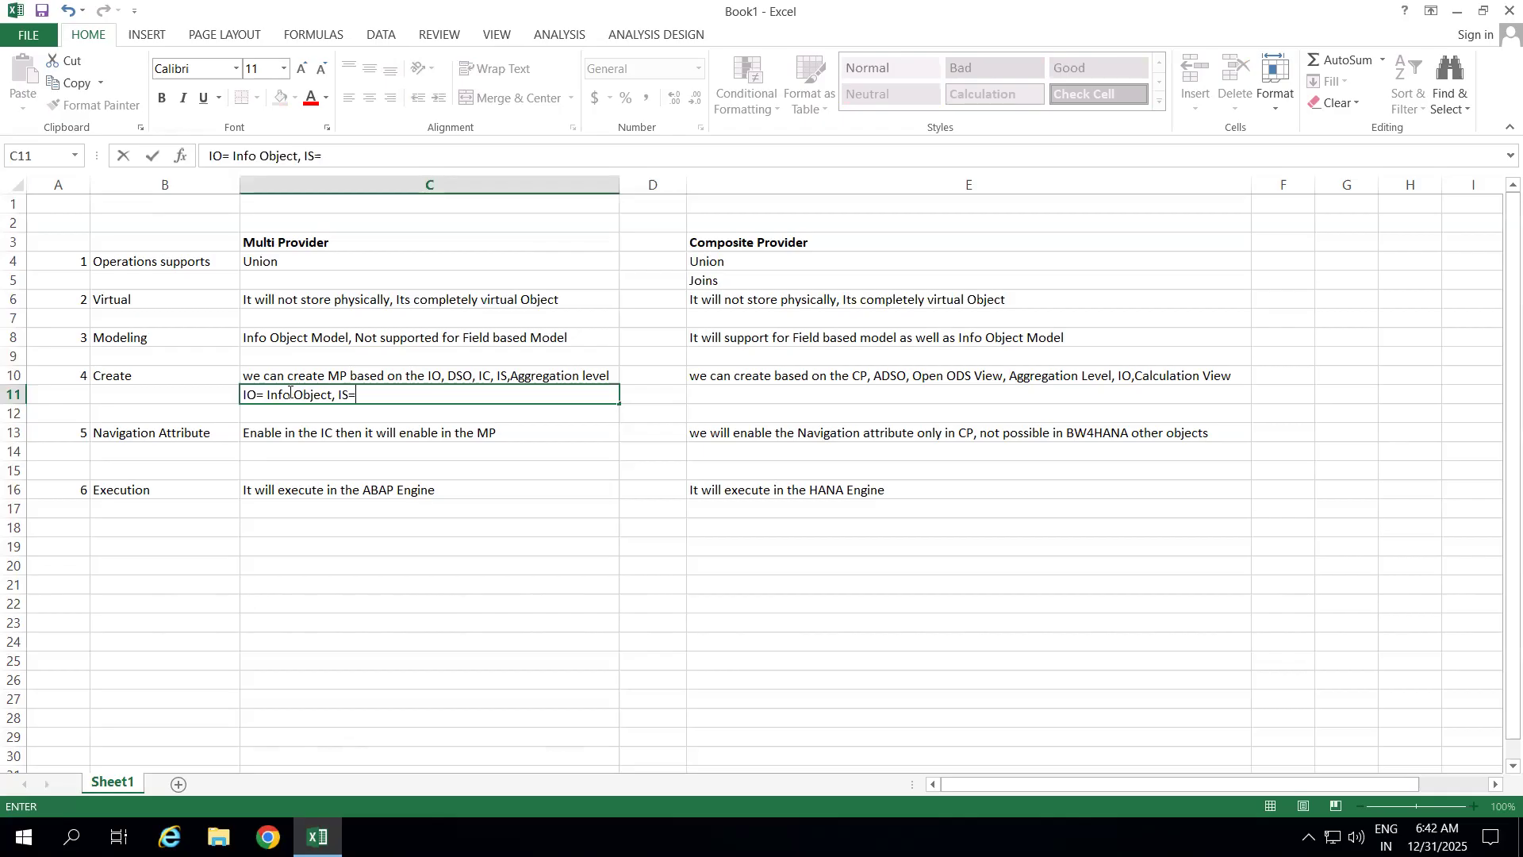
pyautogui.write('Infoset, IC=Info cube')
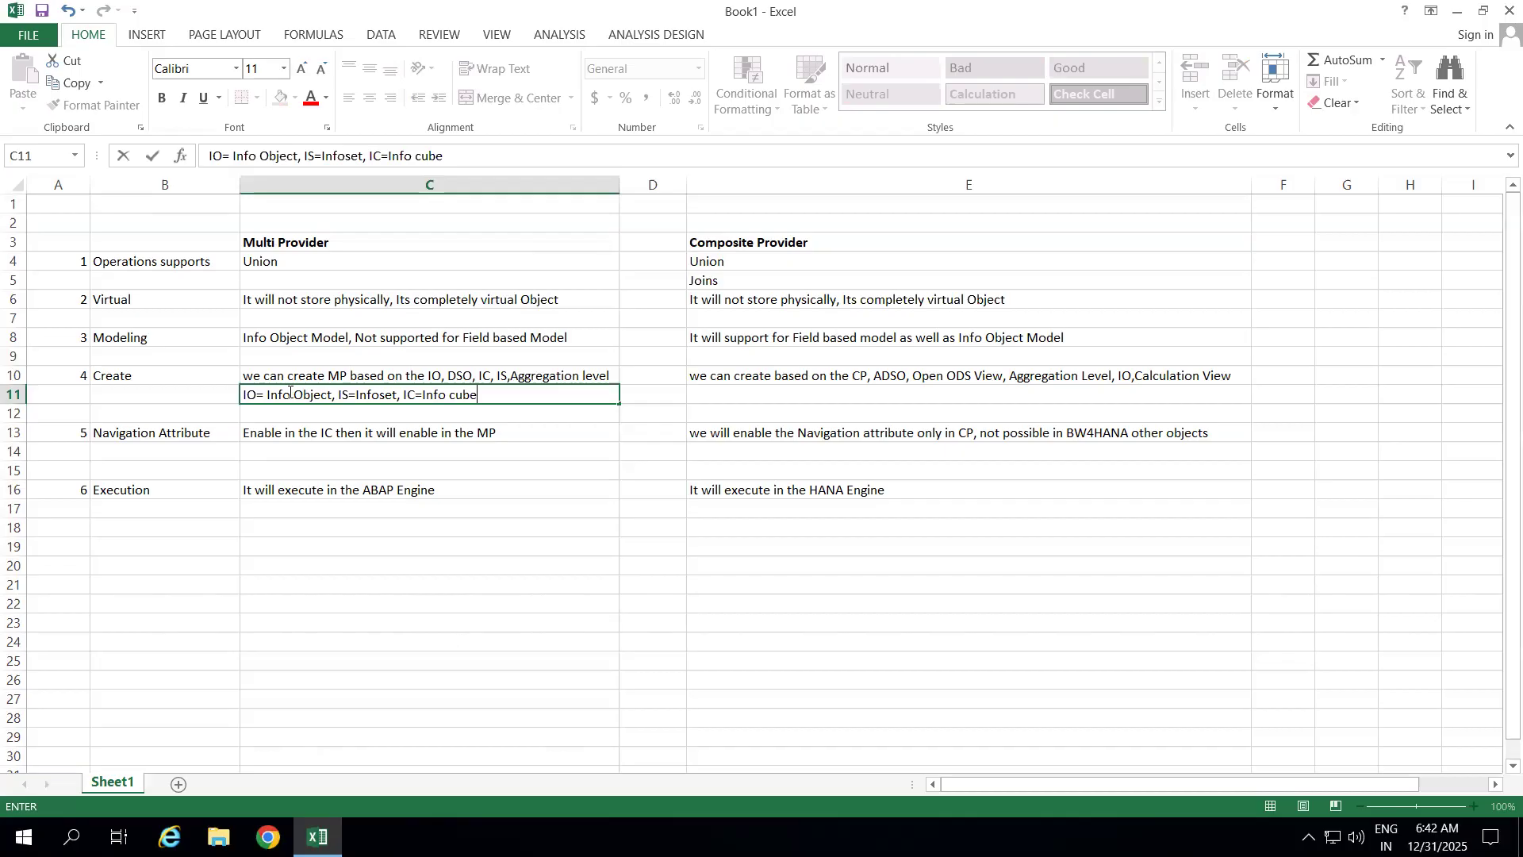
pyautogui.write(', DSO = CLassic DSO')
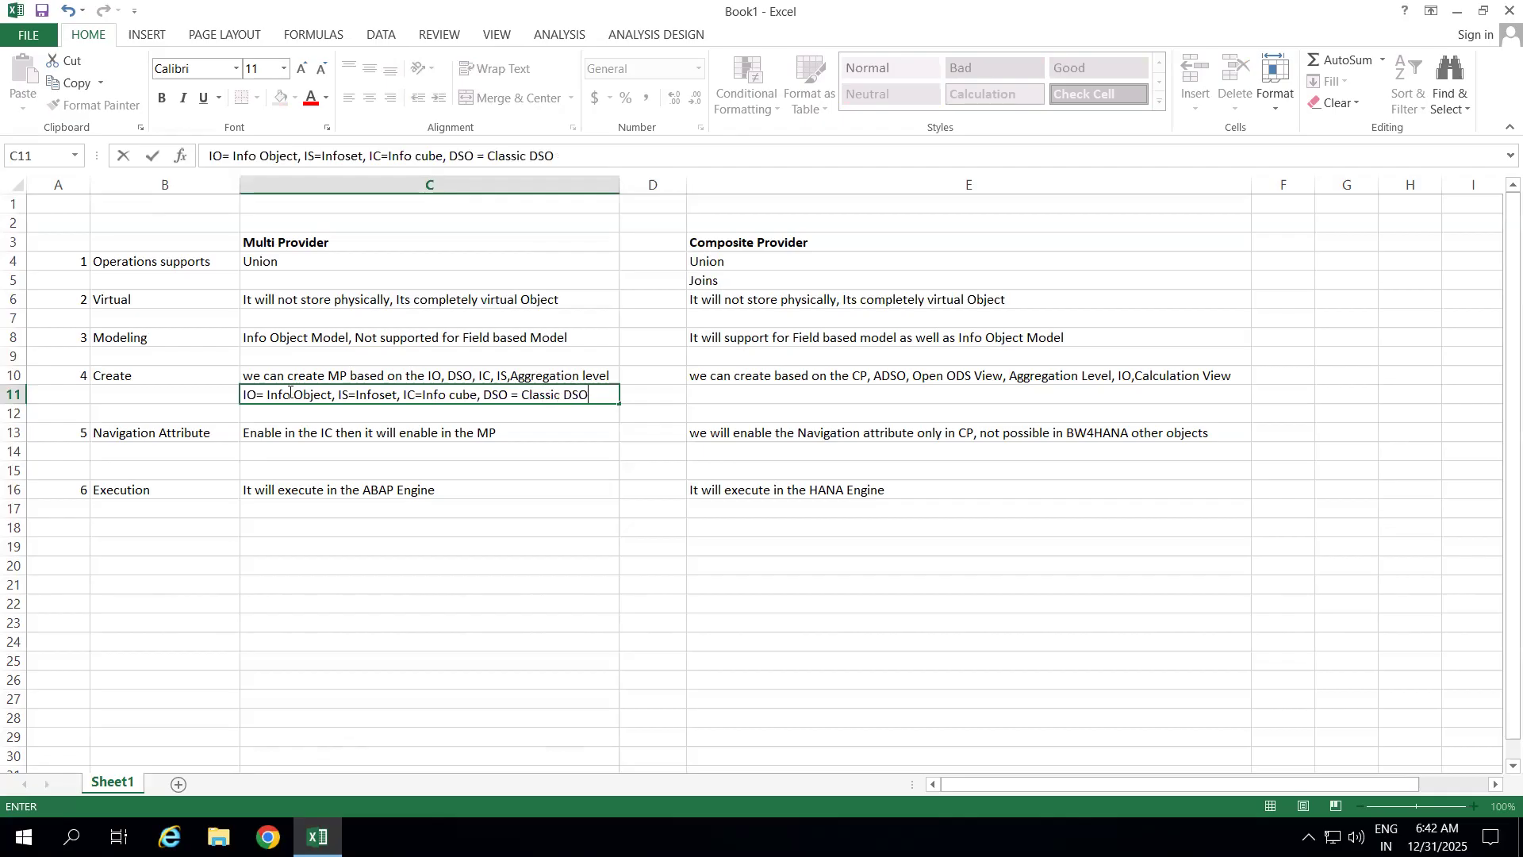
pyautogui.click(347, 564)
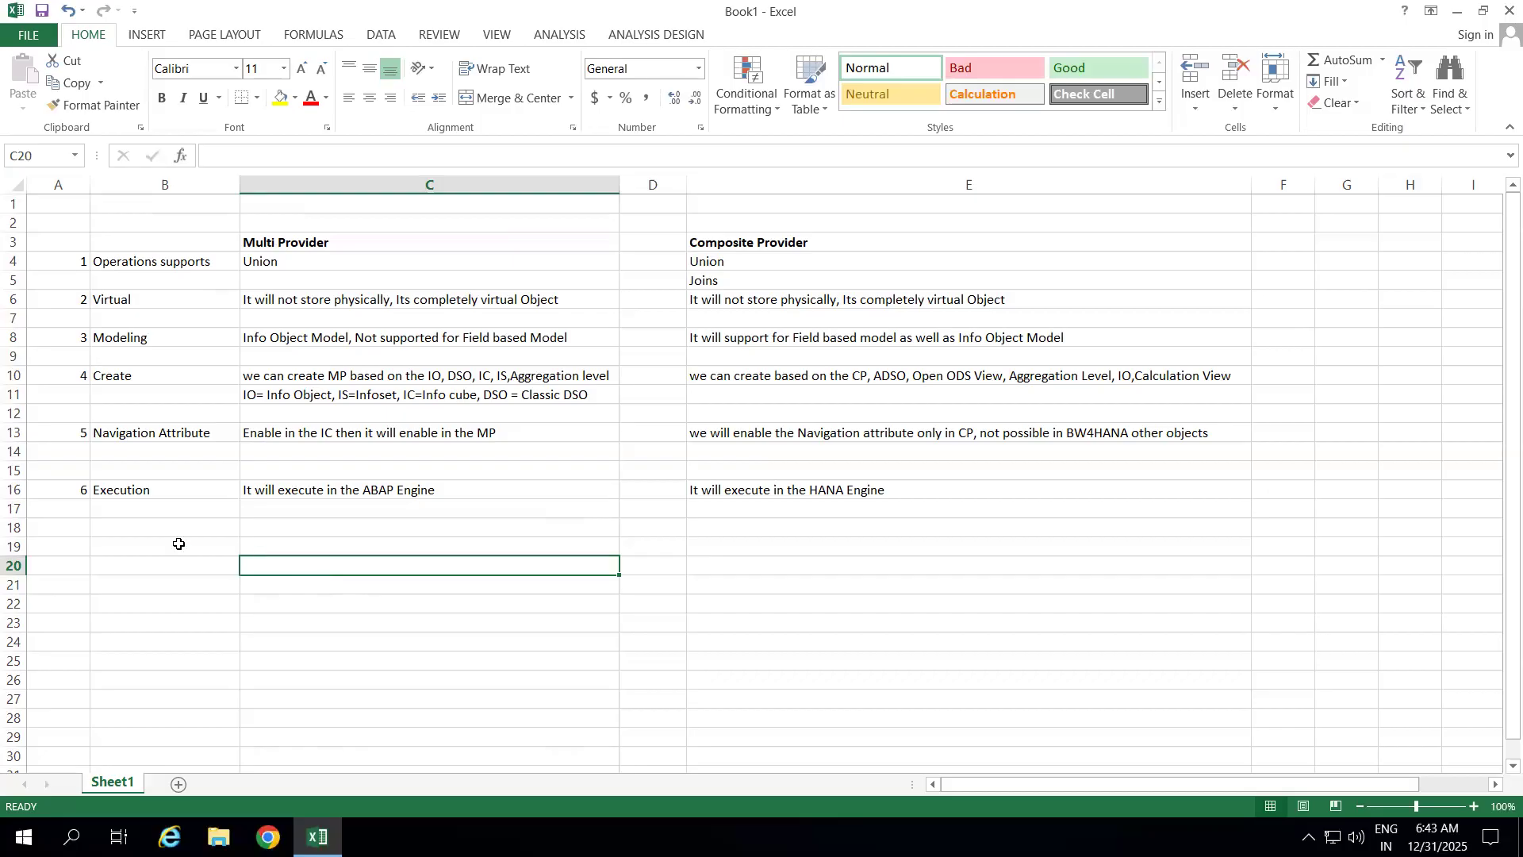
# Start the seventh comparison row with the number 7 in A19 and the label "Performance" in B19
pyautogui.click(70, 547)
pyautogui.write('7')
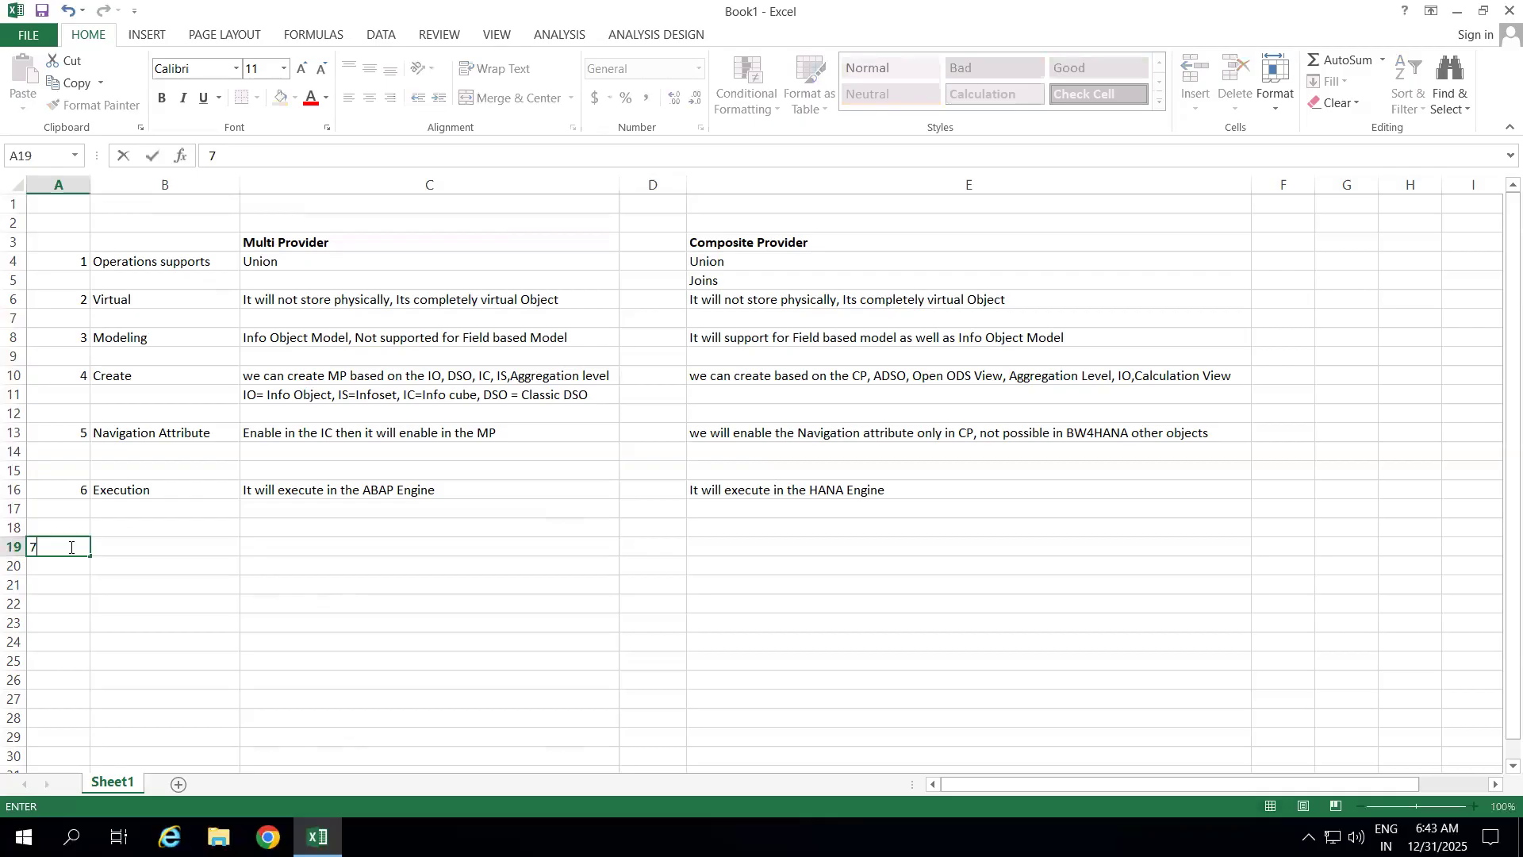
pyautogui.click(111, 546)
pyautogui.write('Performance')
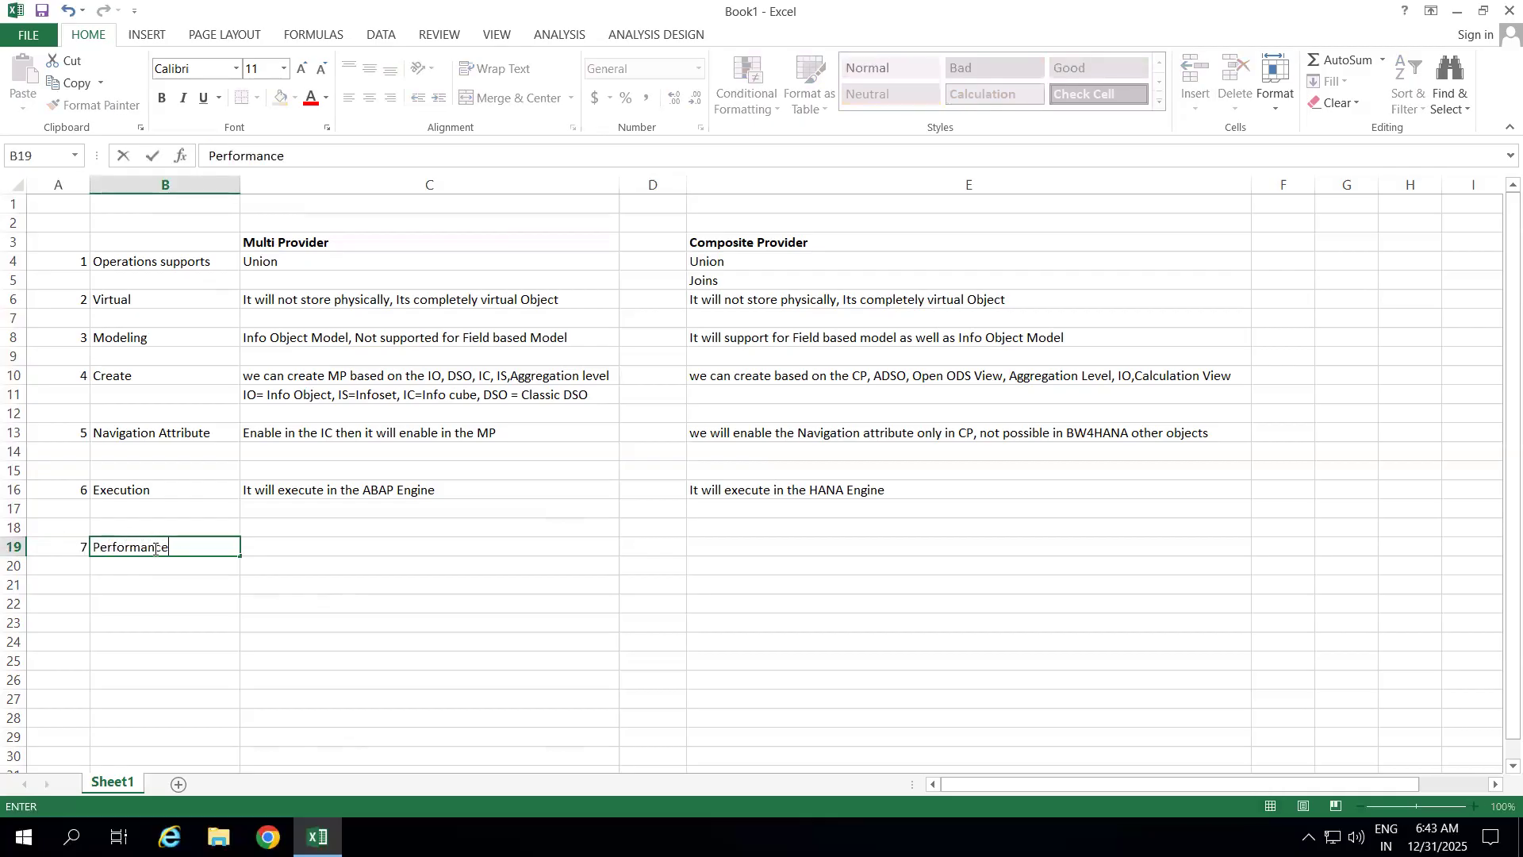
# Enter "It will degrade the performance" in C19 under Multi Provider
pyautogui.click(266, 547)
pyautogui.write('It will degrade')
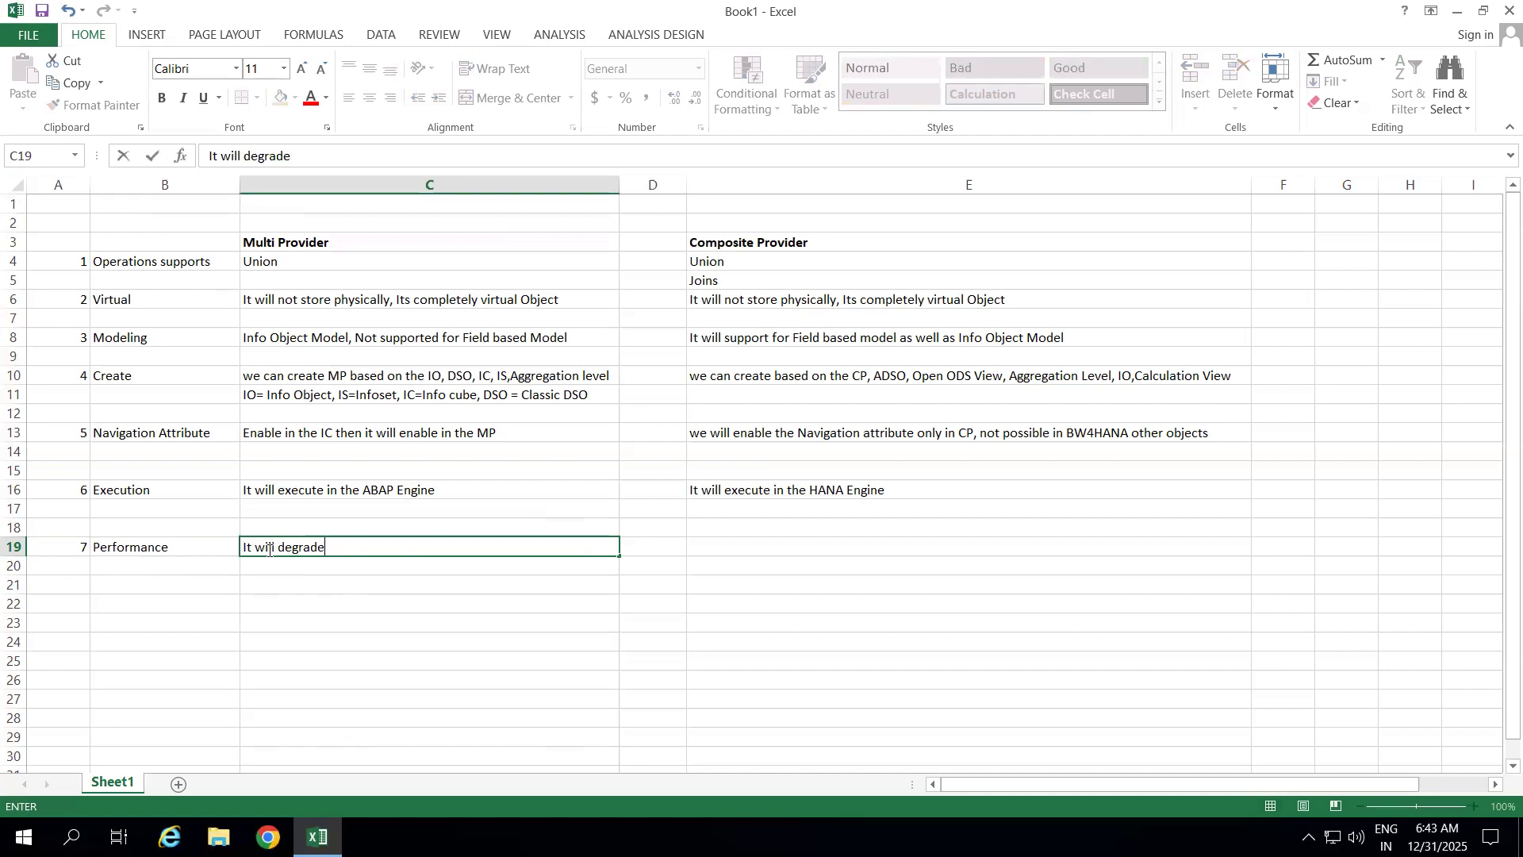
pyautogui.write(' the performance')
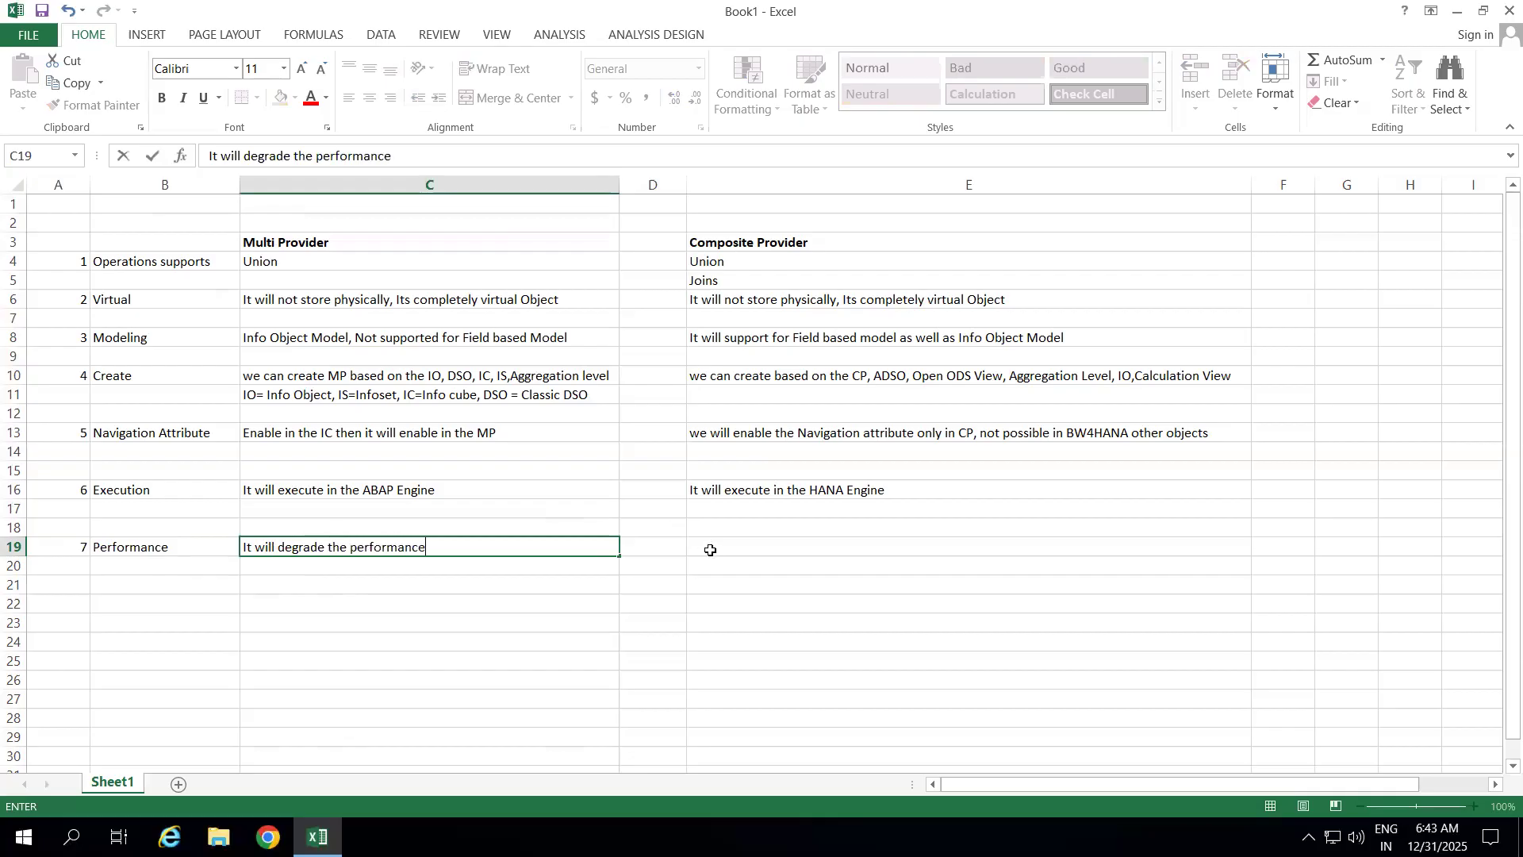
# Append "comparing to CP" to the C19 text and enter "it will give better performance comparing to multi provider" in E19
pyautogui.write(' comparing to CP')
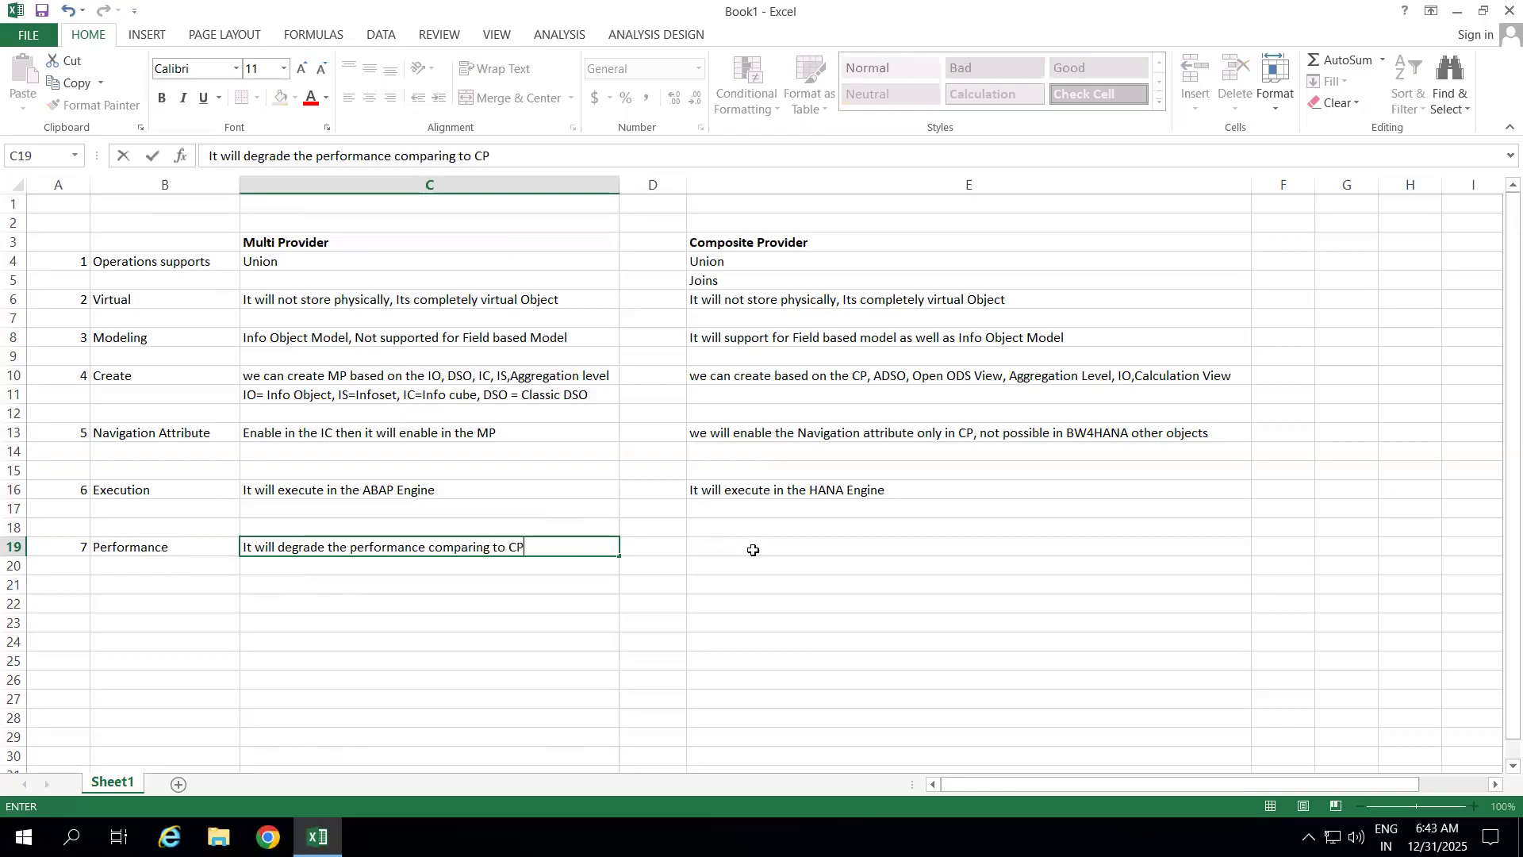
pyautogui.click(752, 550)
pyautogui.write('it wil')
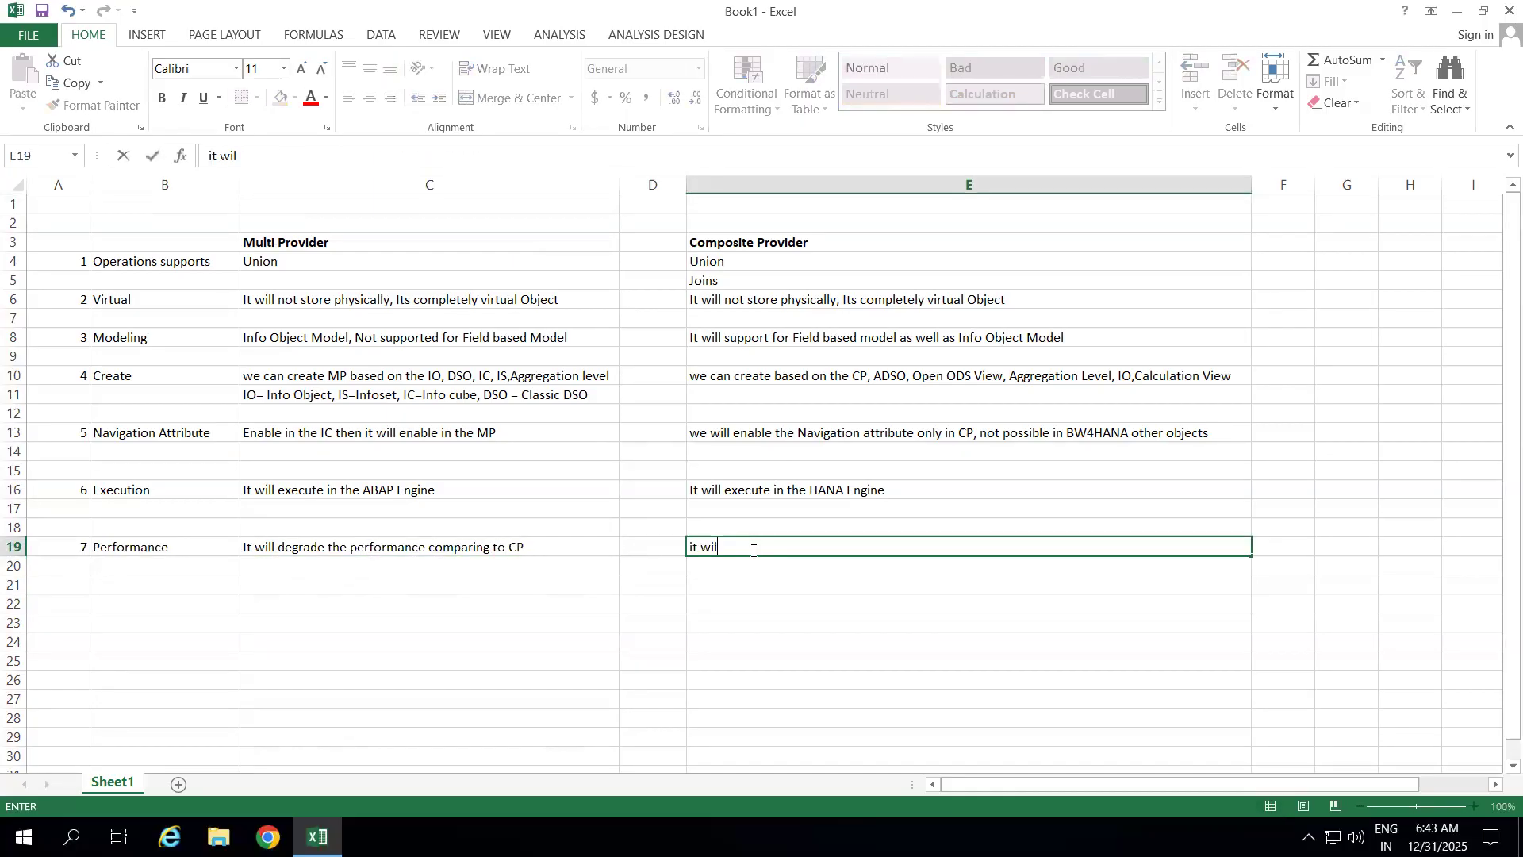
pyautogui.write('l give better performance ')
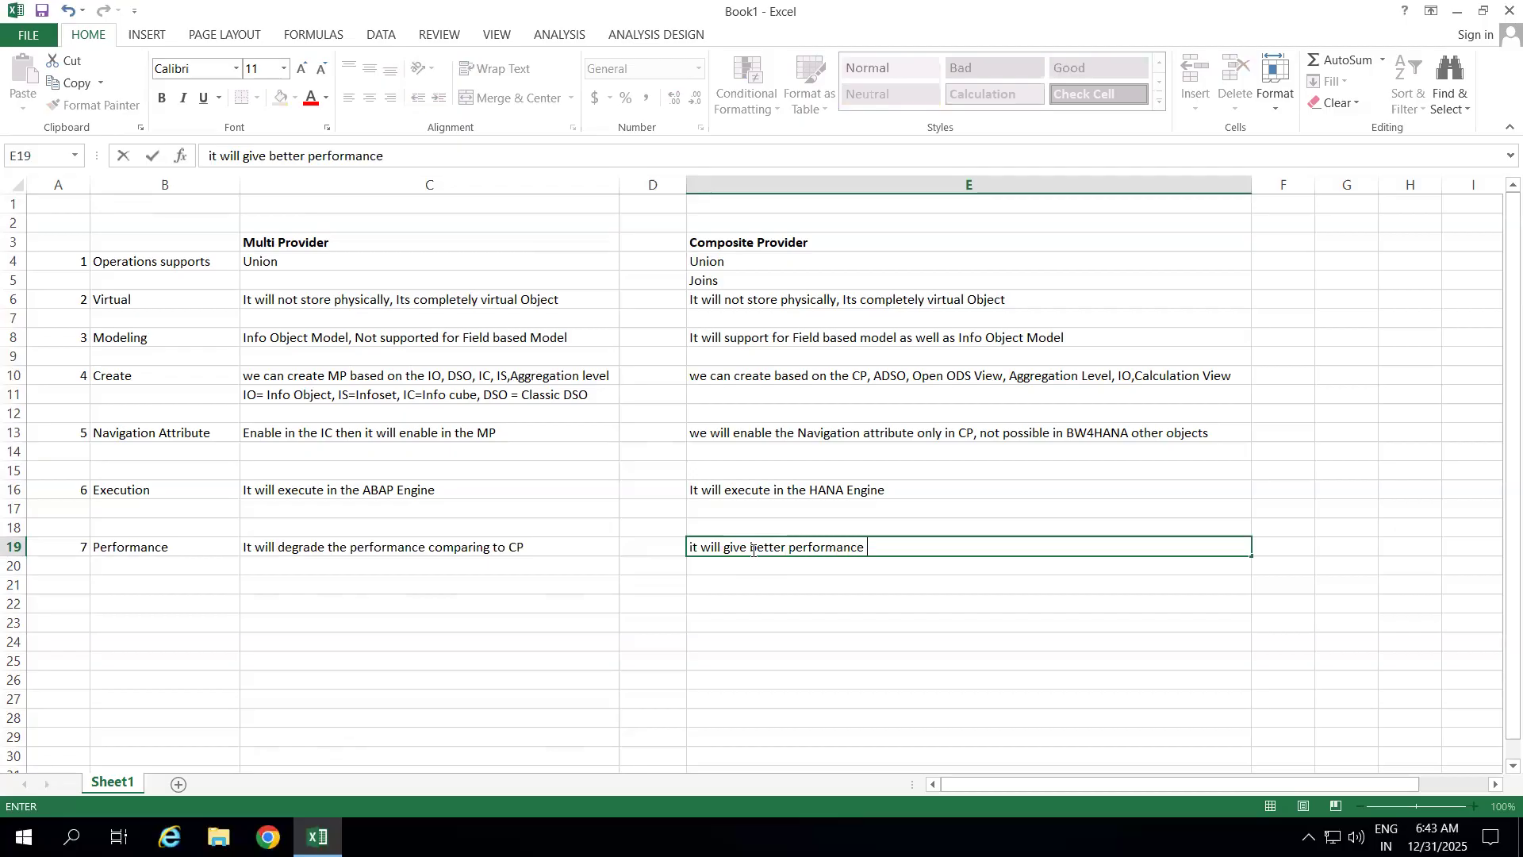
pyautogui.write('com')
pyautogui.press('BackSpace')
pyautogui.press('BackSpace')
pyautogui.press('BackSpace')
pyautogui.write('co')
pyautogui.write('ring to MP')
pyautogui.press('BackSpace')
pyautogui.press('BackSpace')
pyautogui.write('multi provider')
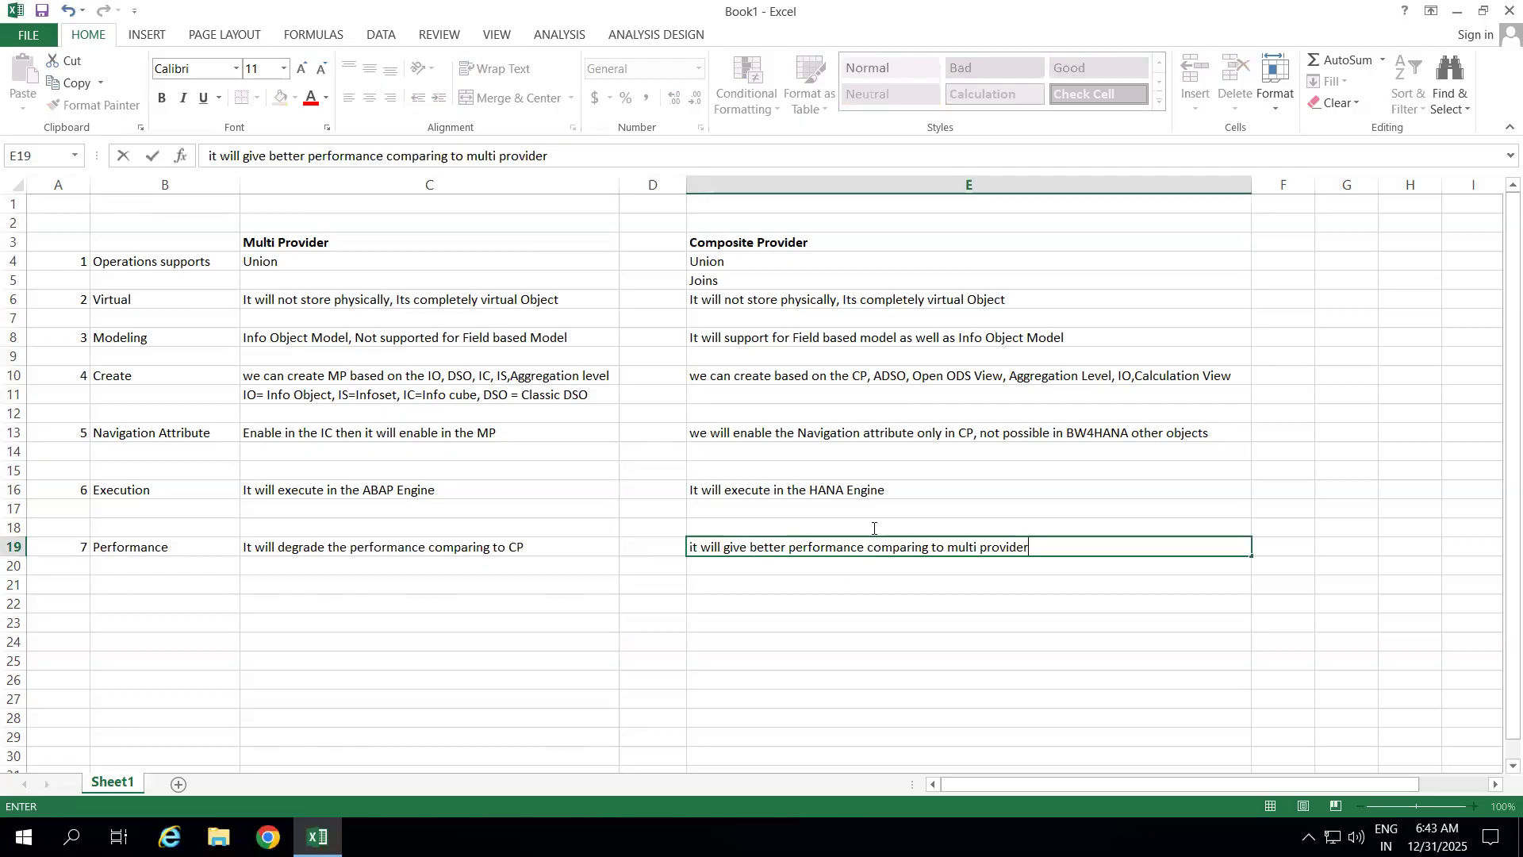
pyautogui.click(828, 488)
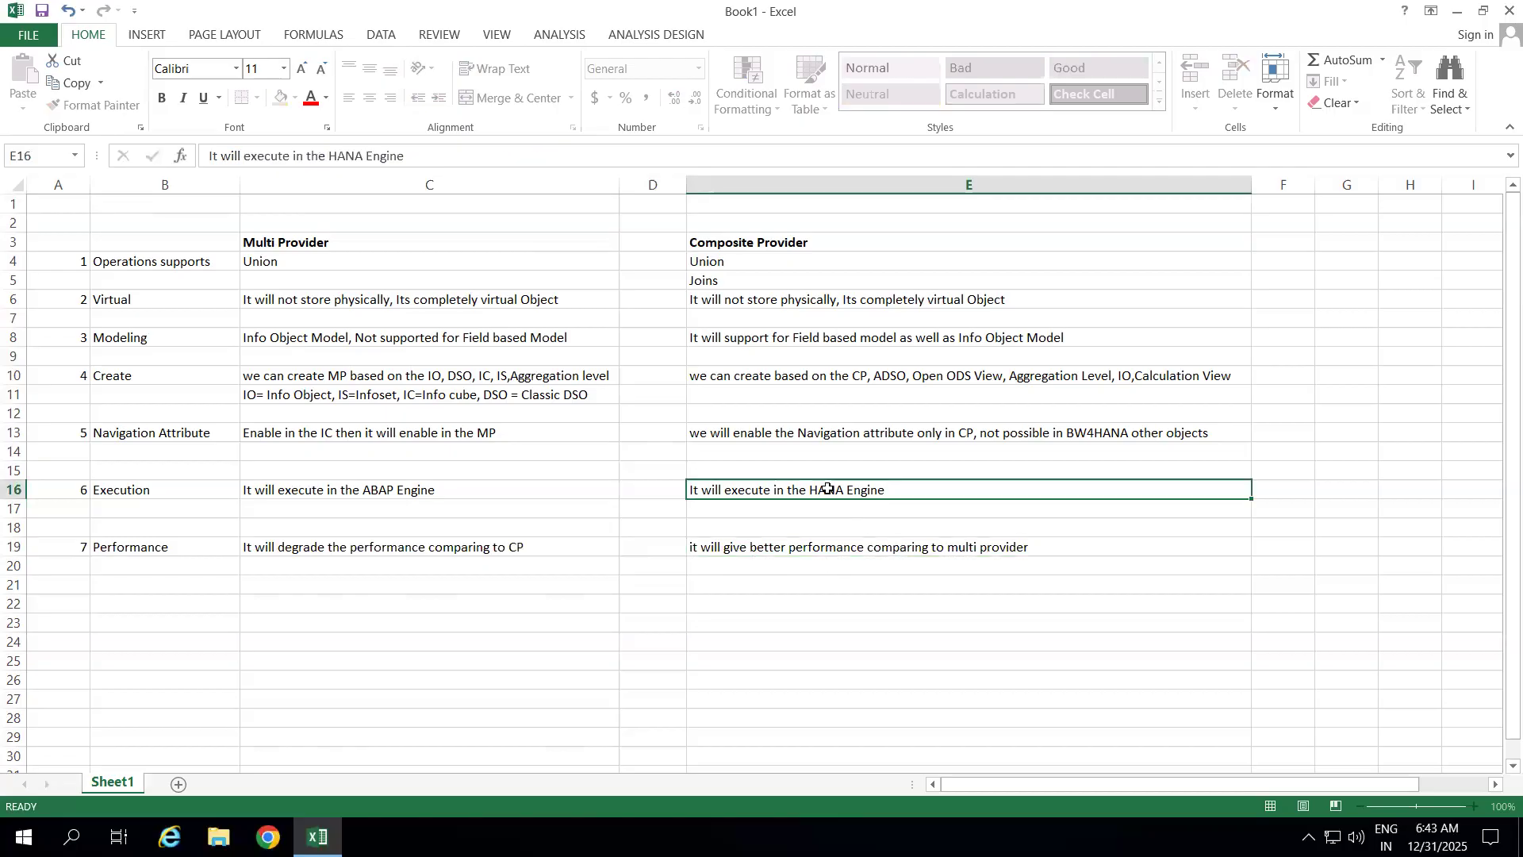
# Review the Multi Provider and Composite Provider entries across the comparison rows, including execution, modeling, virtual storage and supported operations
pyautogui.click(427, 488)
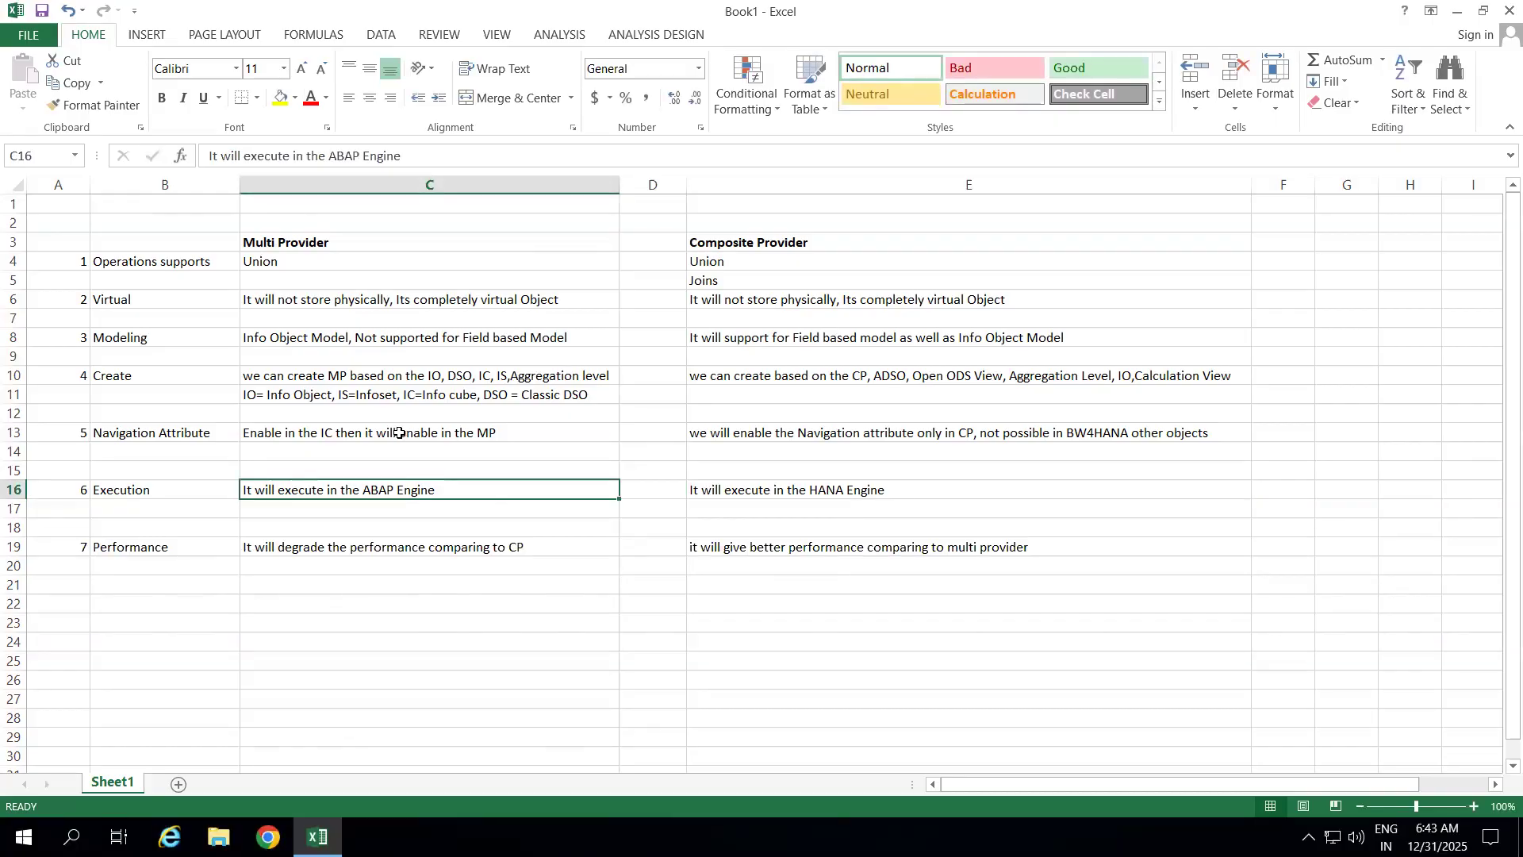
pyautogui.click(281, 343)
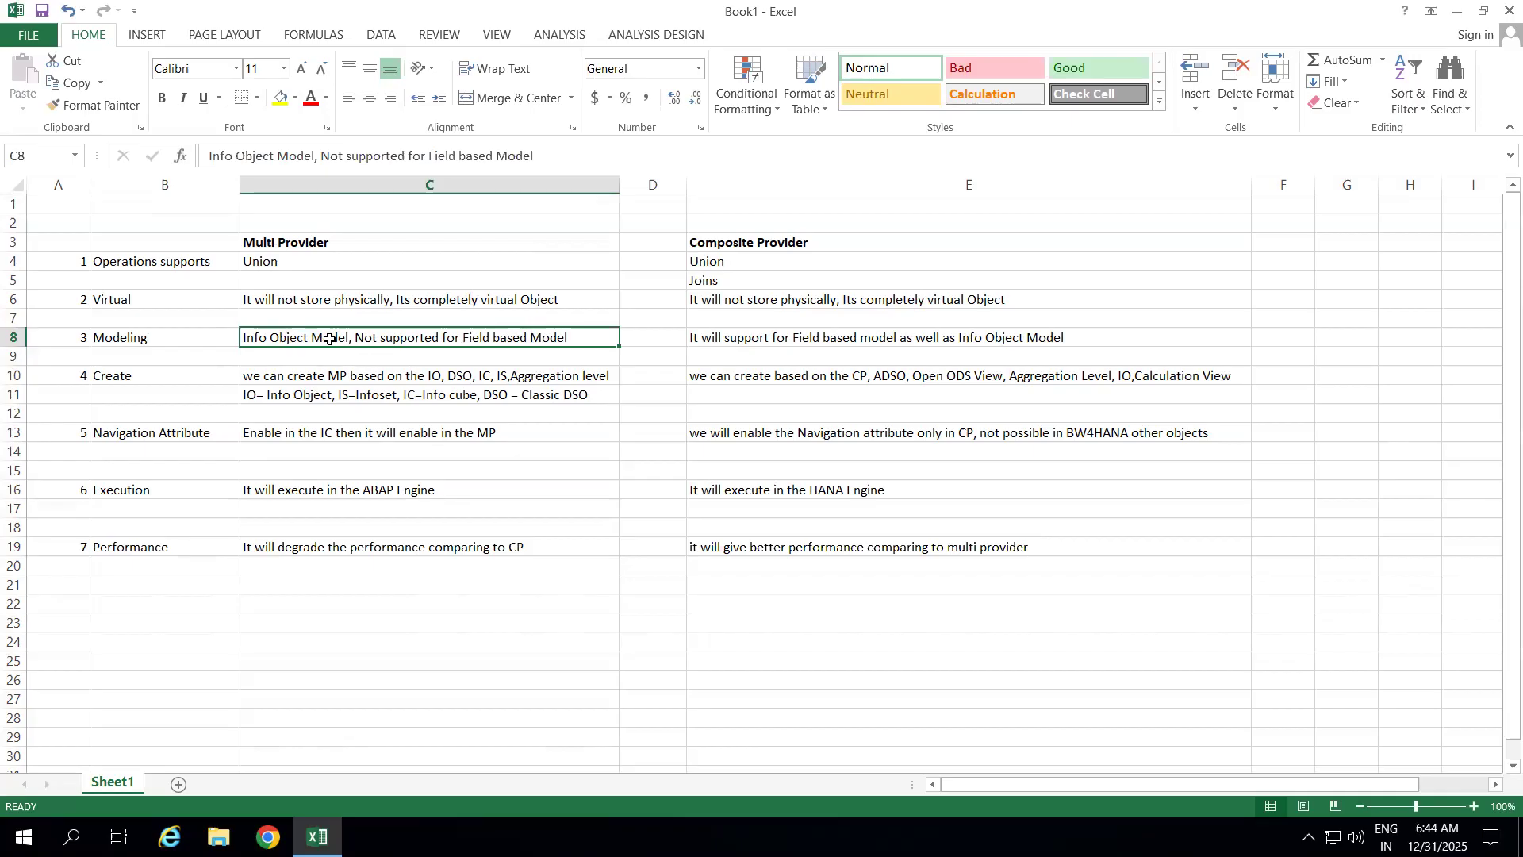
pyautogui.click(755, 336)
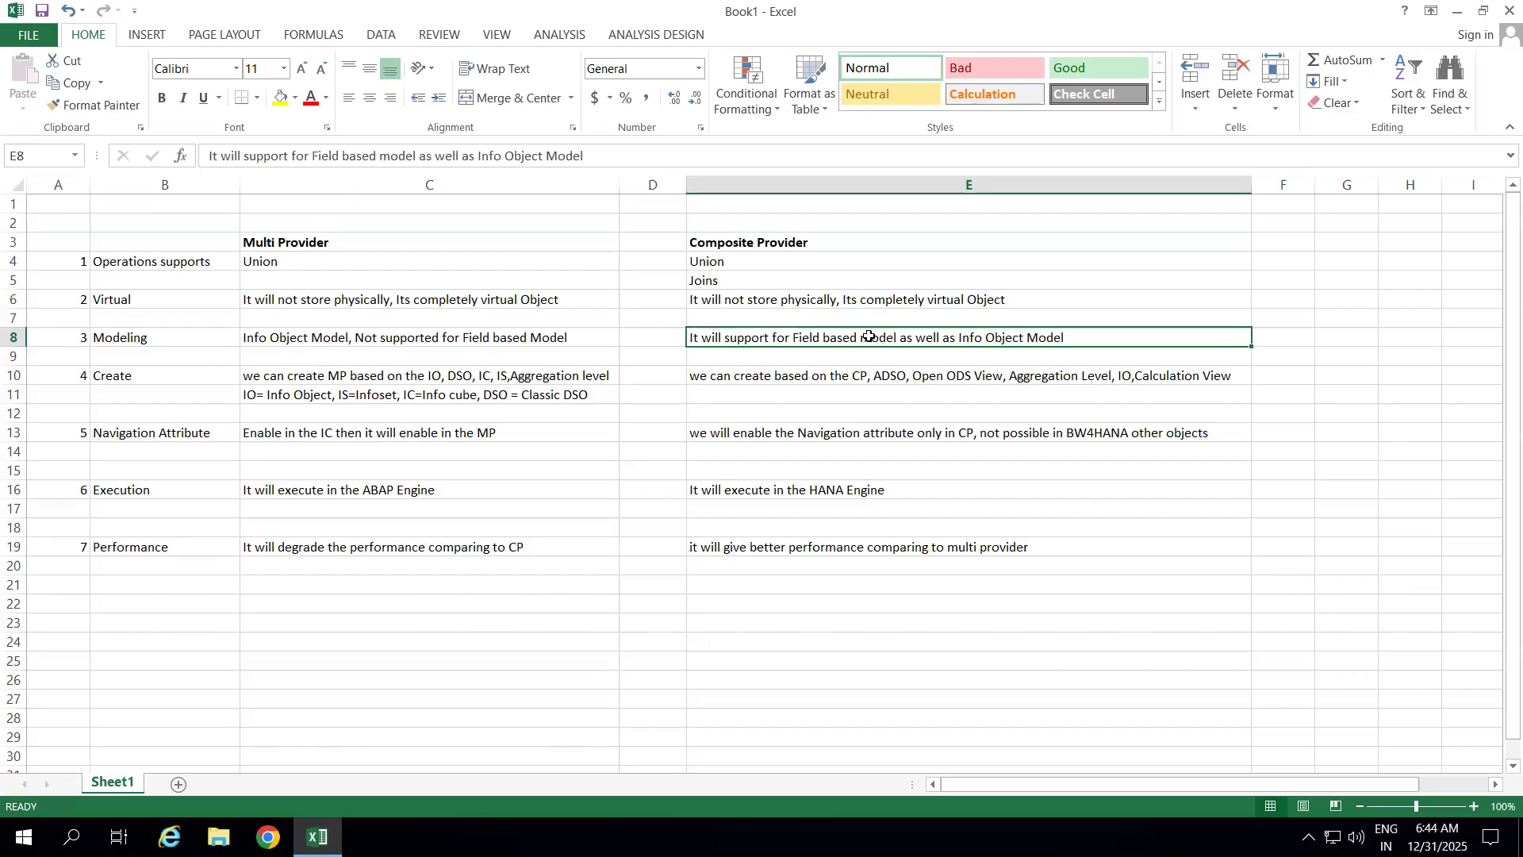
pyautogui.click(1022, 303)
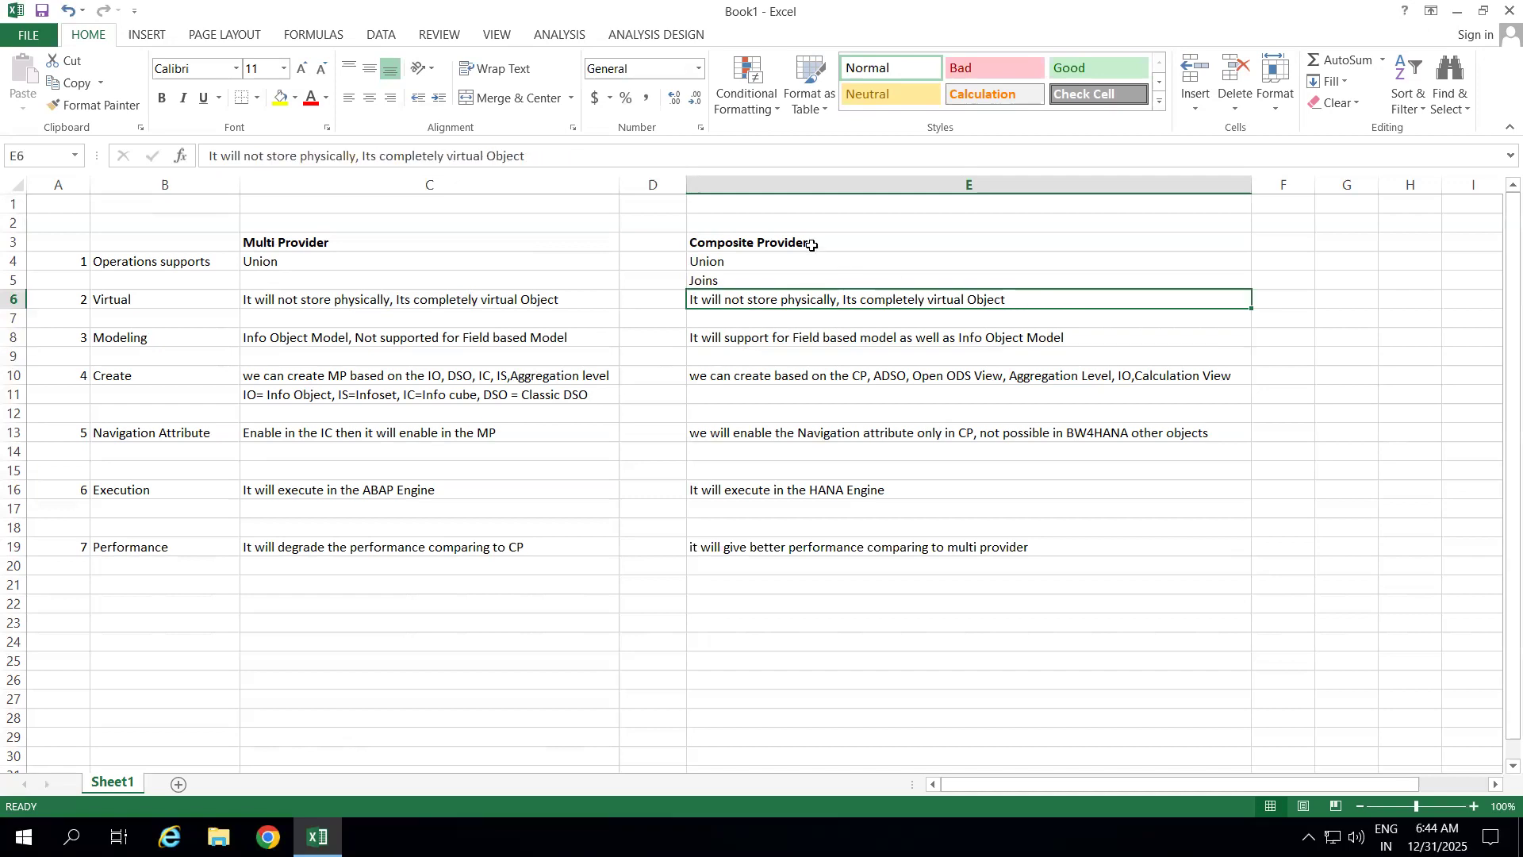
pyautogui.moveTo(810, 245); pyautogui.dragTo(822, 542)
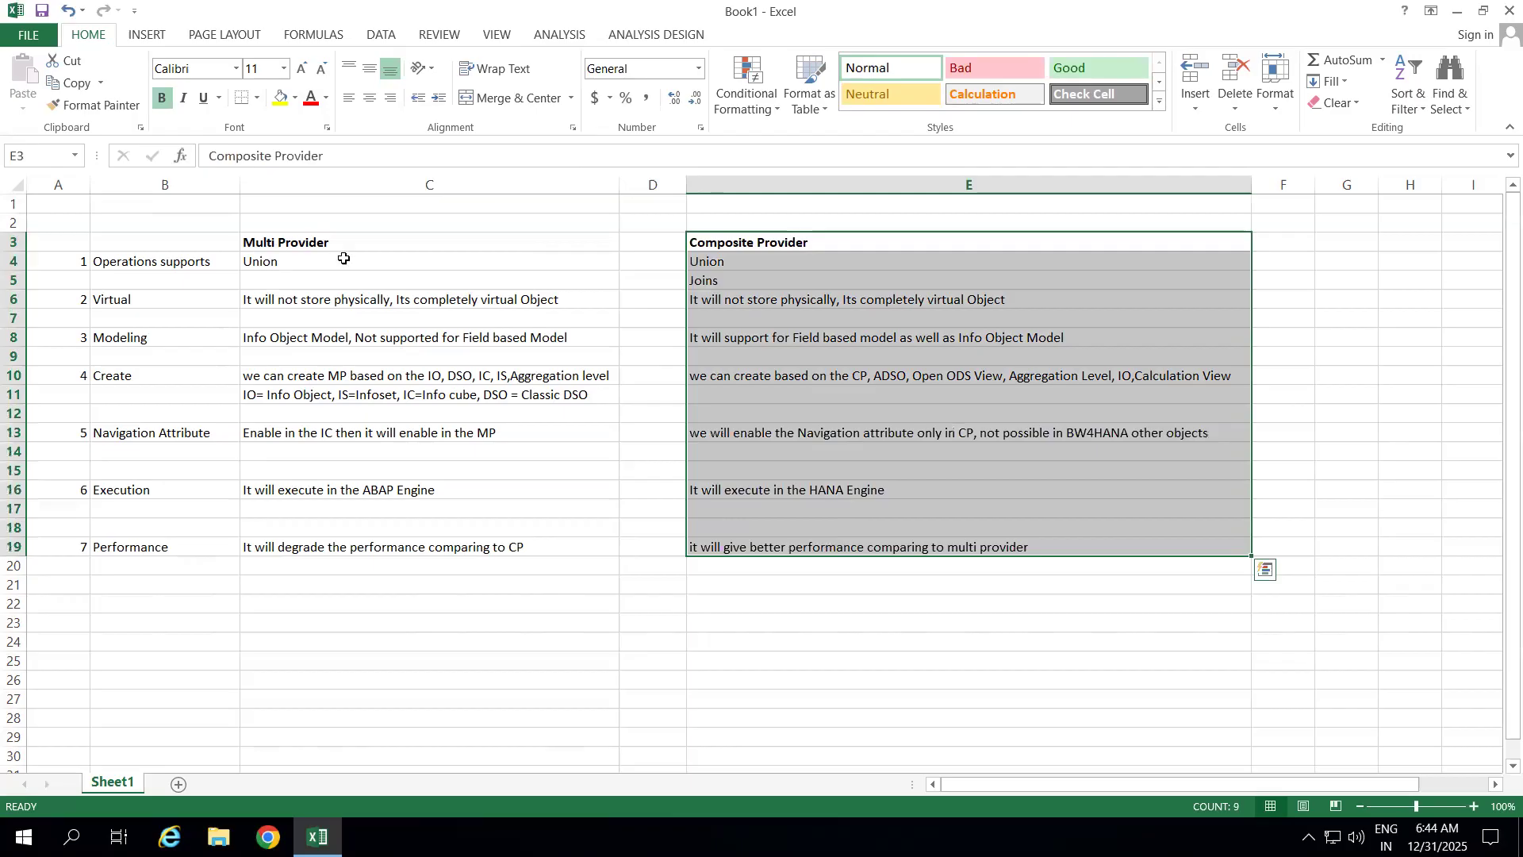
pyautogui.moveTo(300, 240); pyautogui.dragTo(910, 542)
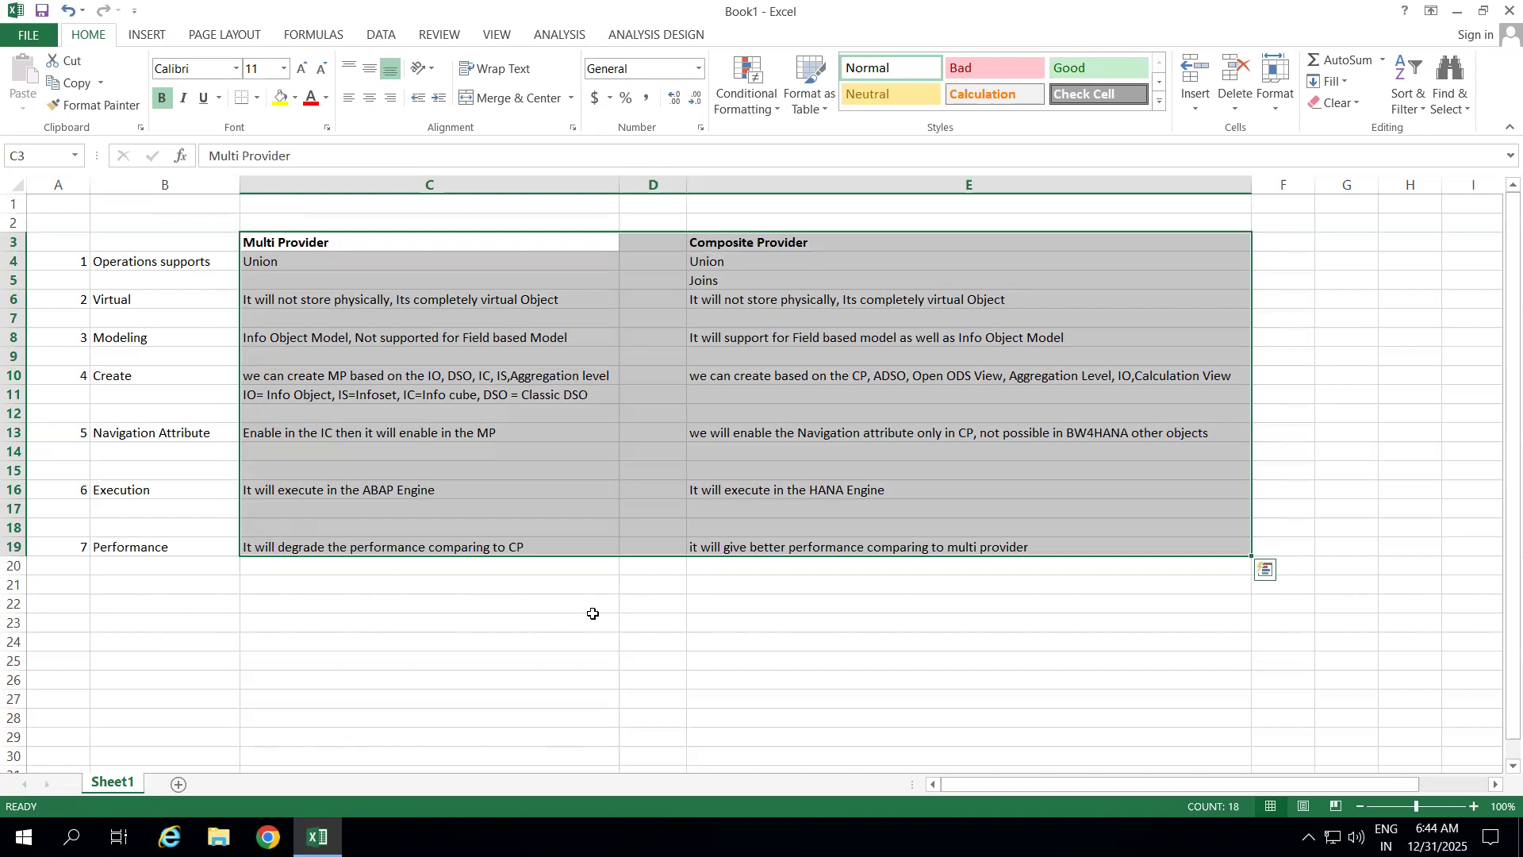
pyautogui.click(593, 613)
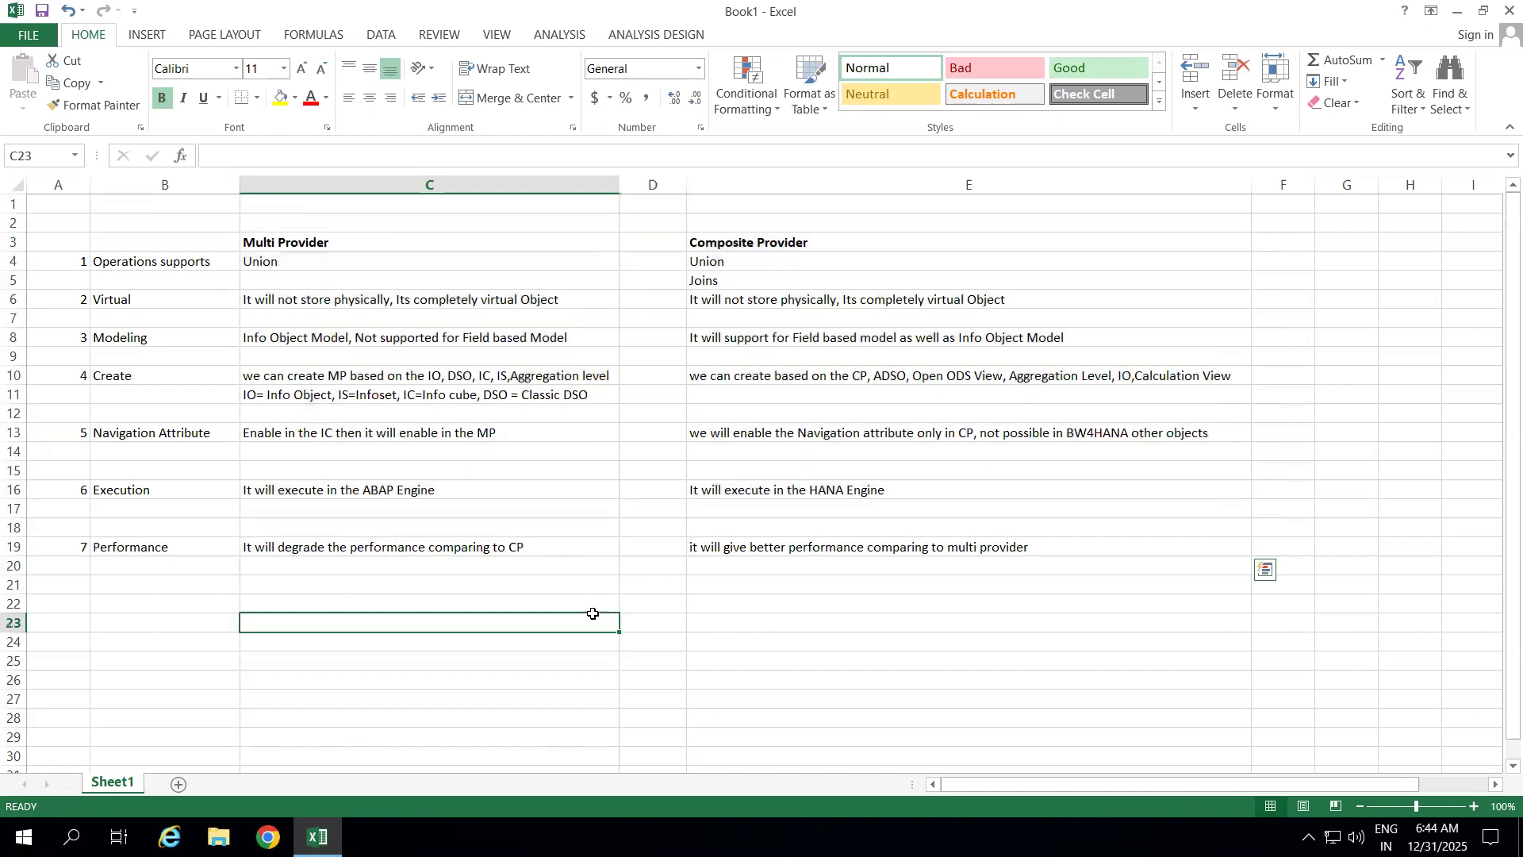
pyautogui.click(327, 262)
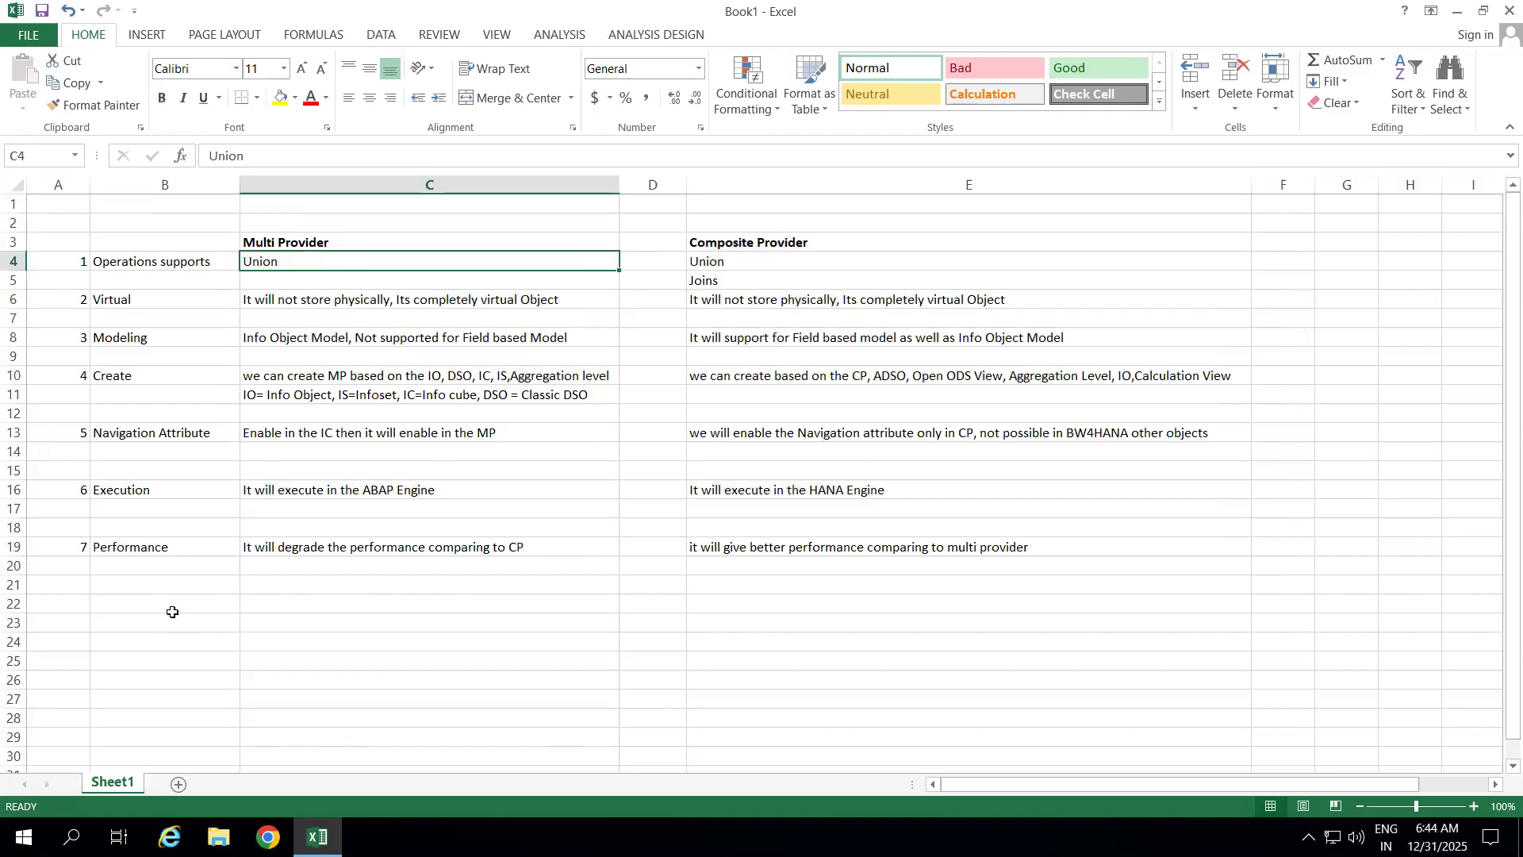
# Start a "Union" example in B22 with the sets "A = (1,2,3)" in C22 and "B = (4,5,6)" in C23
pyautogui.click(173, 613)
pyautogui.write('Union')
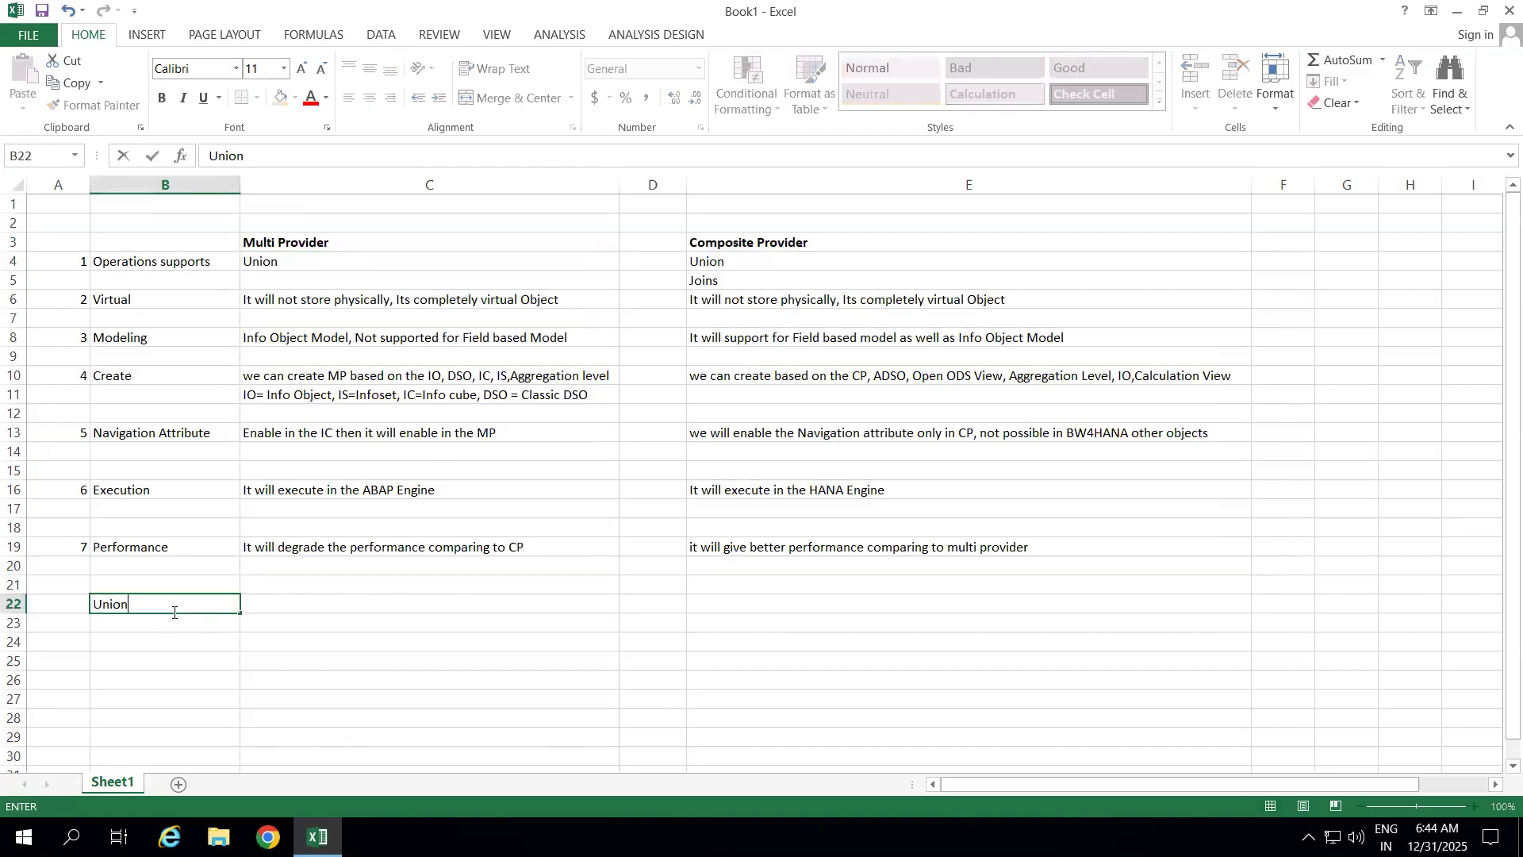
pyautogui.click(286, 604)
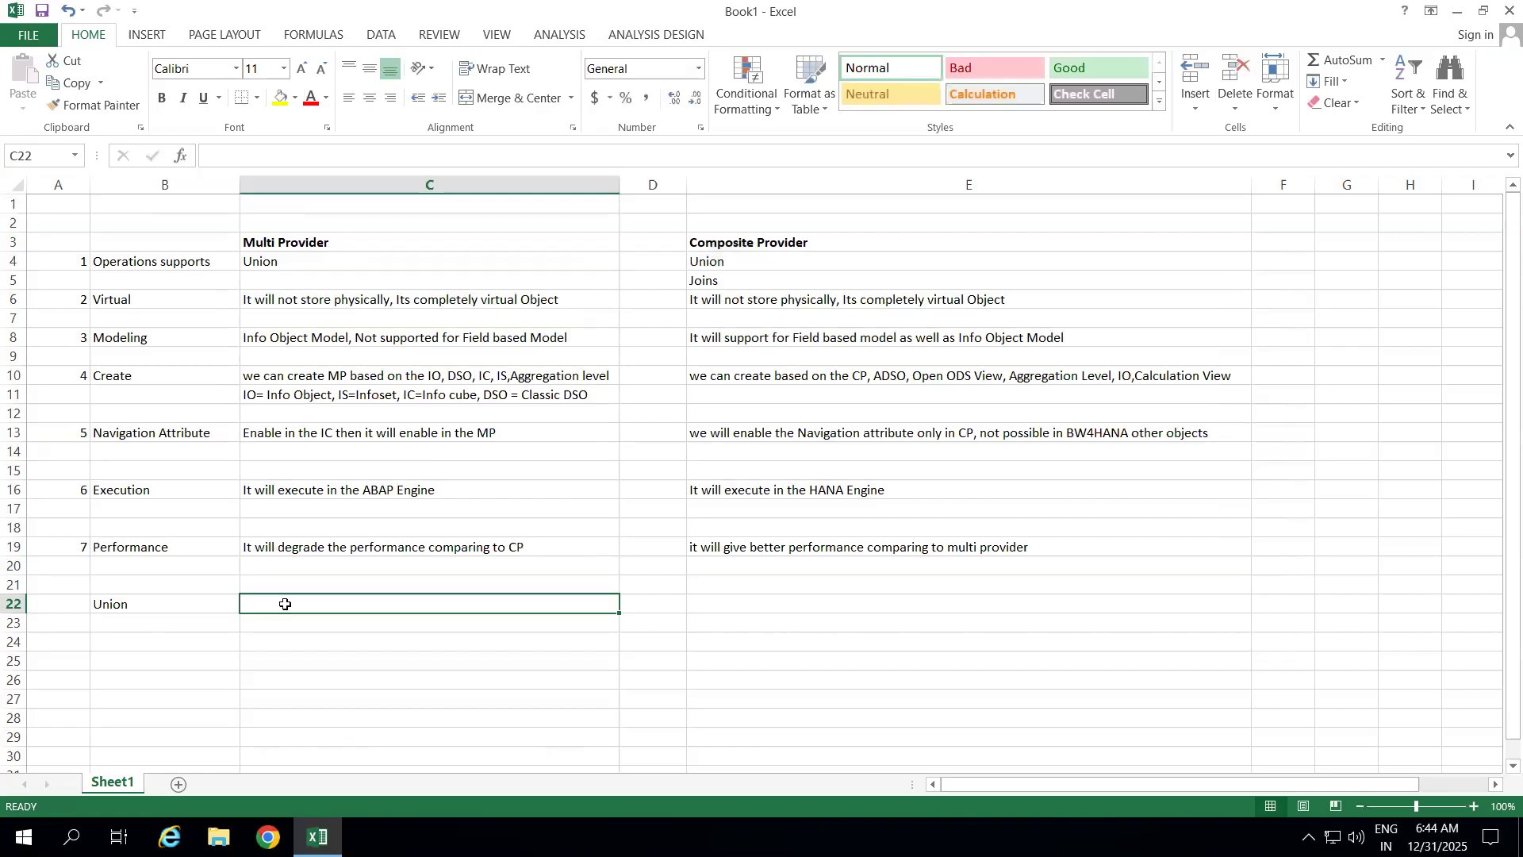
pyautogui.write('A =')
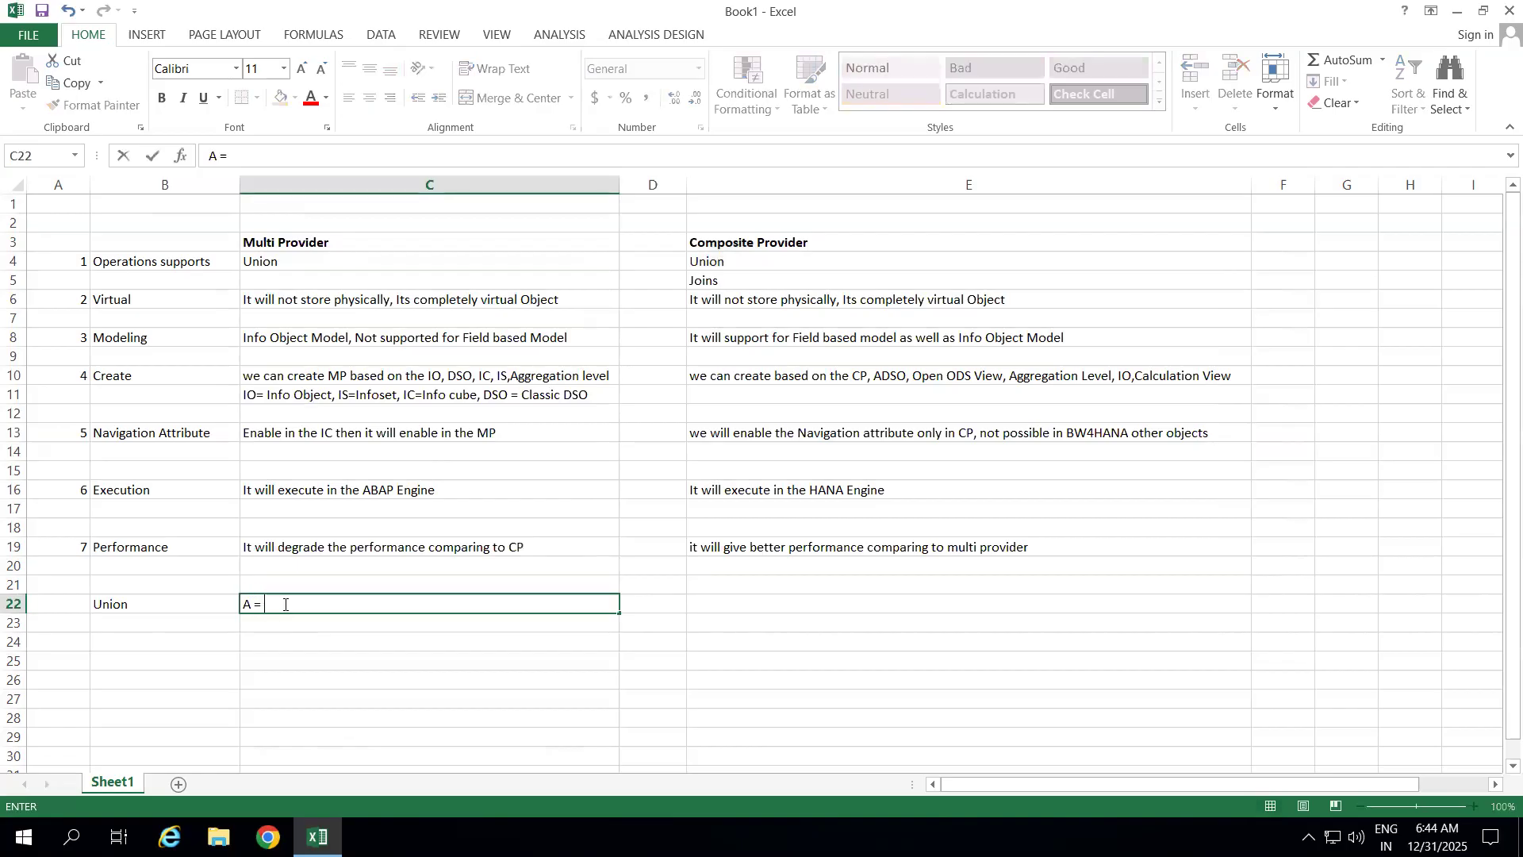
pyautogui.write(' (1,2,3)')
pyautogui.click(250, 630)
pyautogui.write('B')
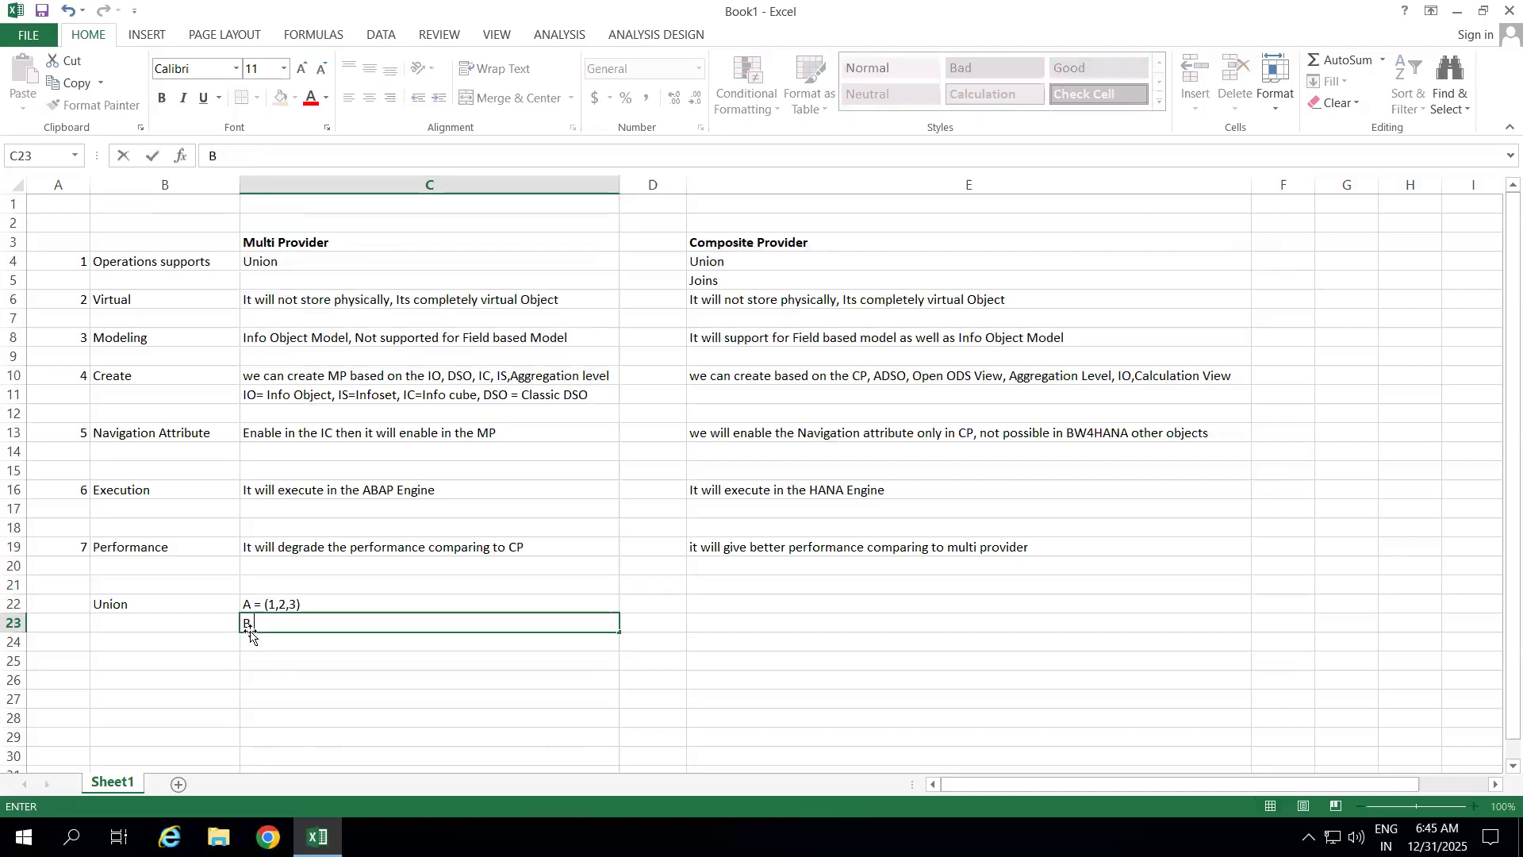
pyautogui.write(' = (4,5,6)')
# Enter the union result "AUB = (1,2,3,4,5,6)" in C25 below the two sets
pyautogui.click(256, 668)
pyautogui.write('AUB ')
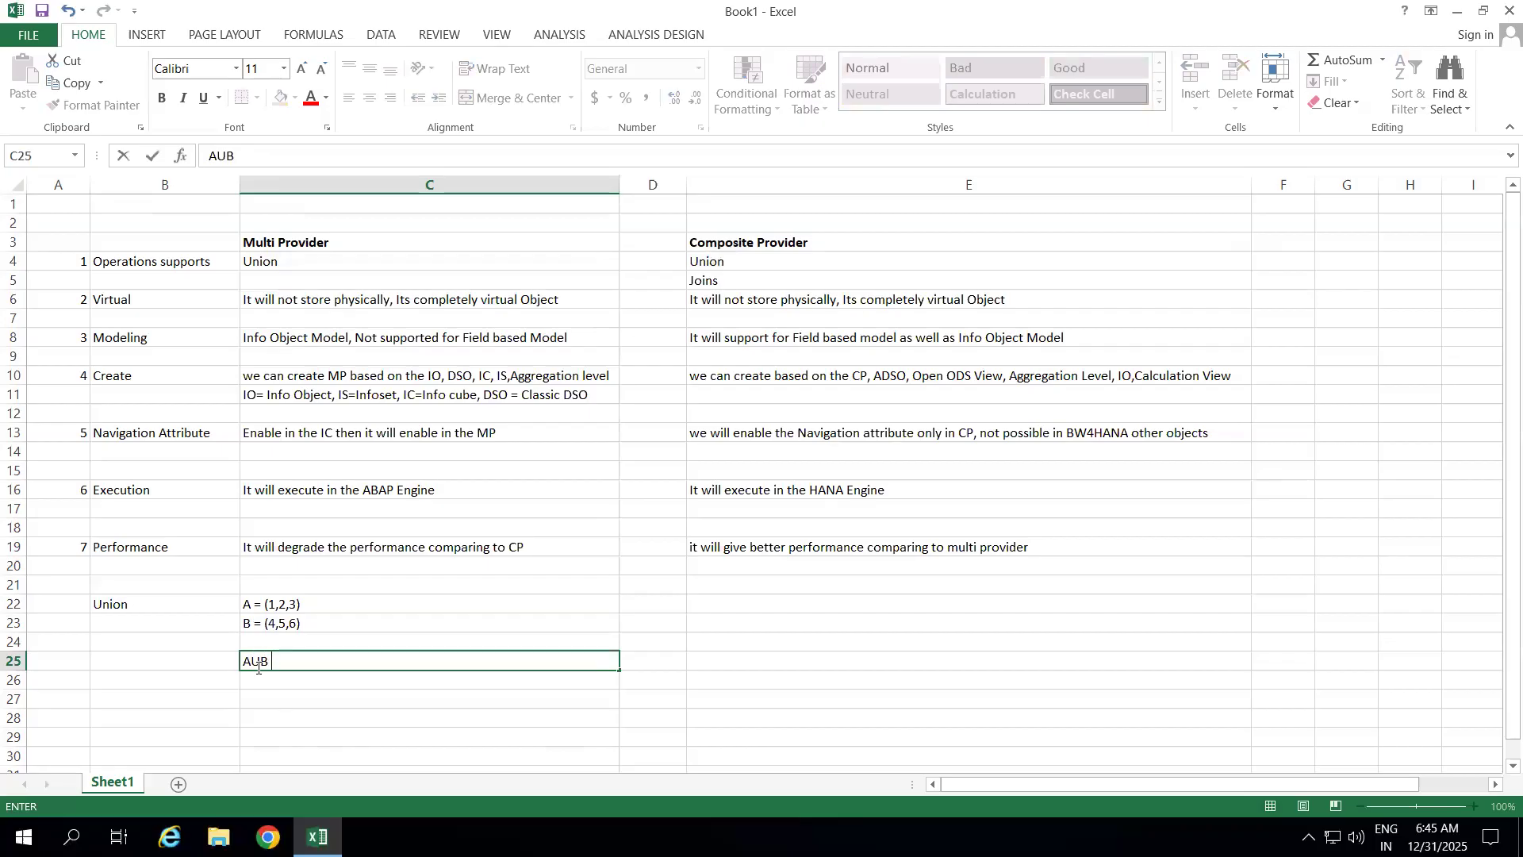
pyautogui.write('= (1,2,3,4,5,6)')
pyautogui.click(249, 715)
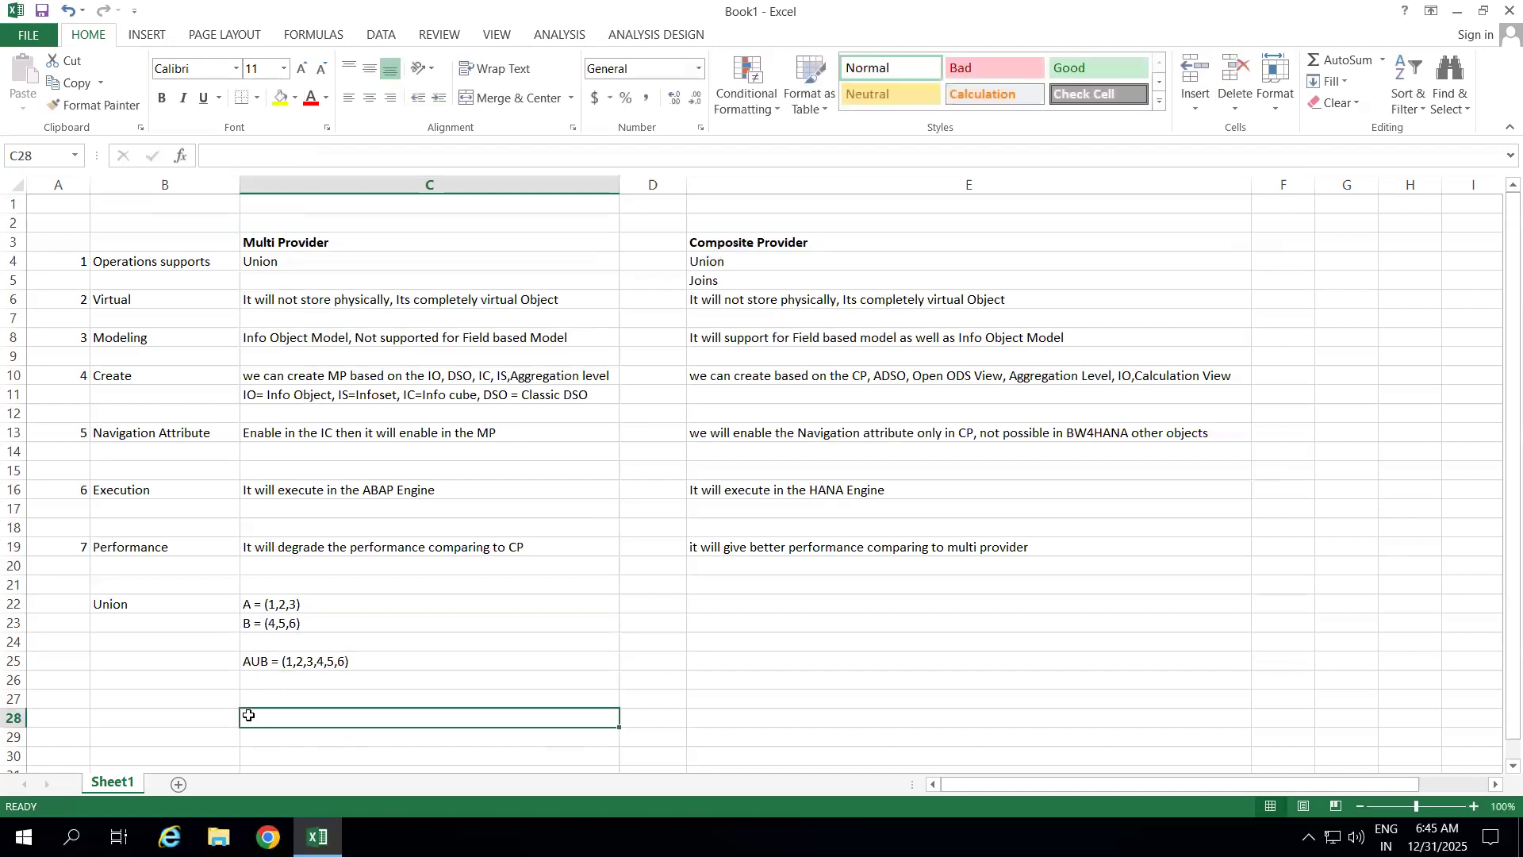
# Copy the Union example from B22:C25 to E22 under Composite Provider and widen column F slightly
pyautogui.moveTo(166, 609); pyautogui.dragTo(327, 657)
pyautogui.hotkey('ctrl', 'c')
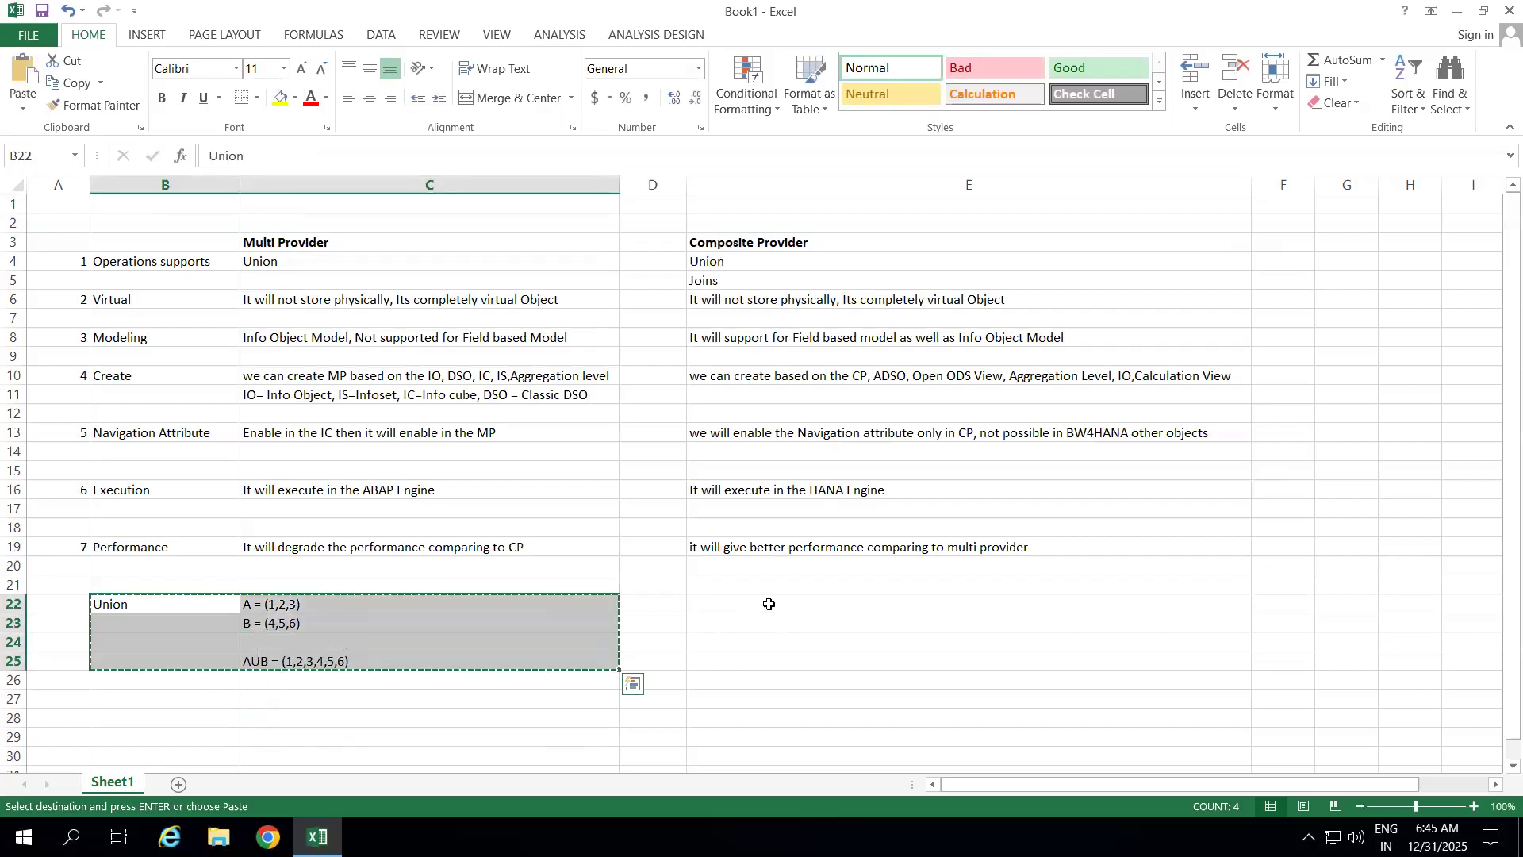
pyautogui.click(727, 605)
pyautogui.hotkey('ctrl', 'v')
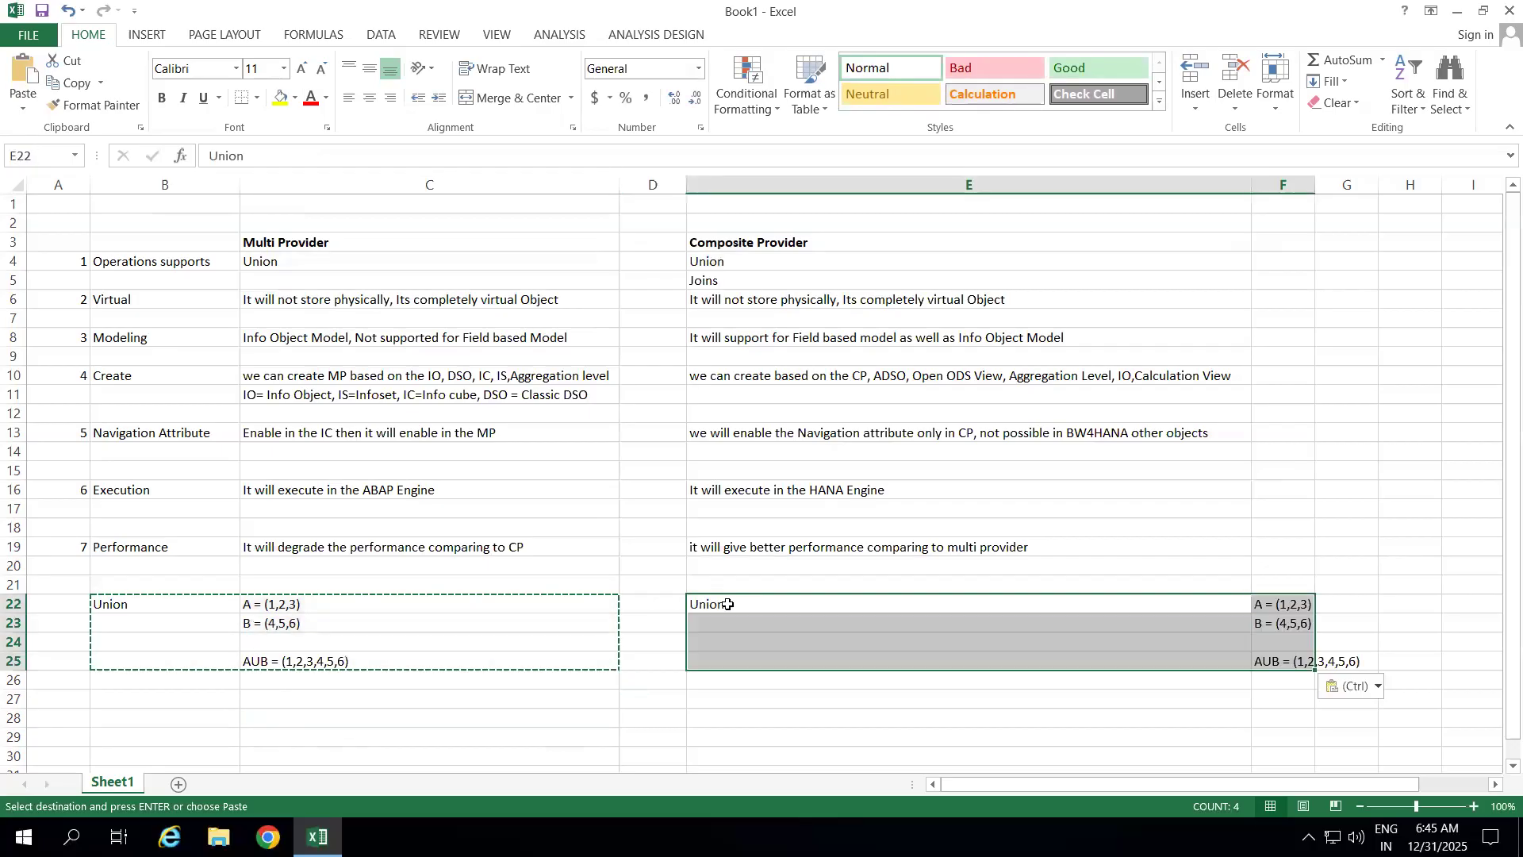
pyautogui.click(1314, 507)
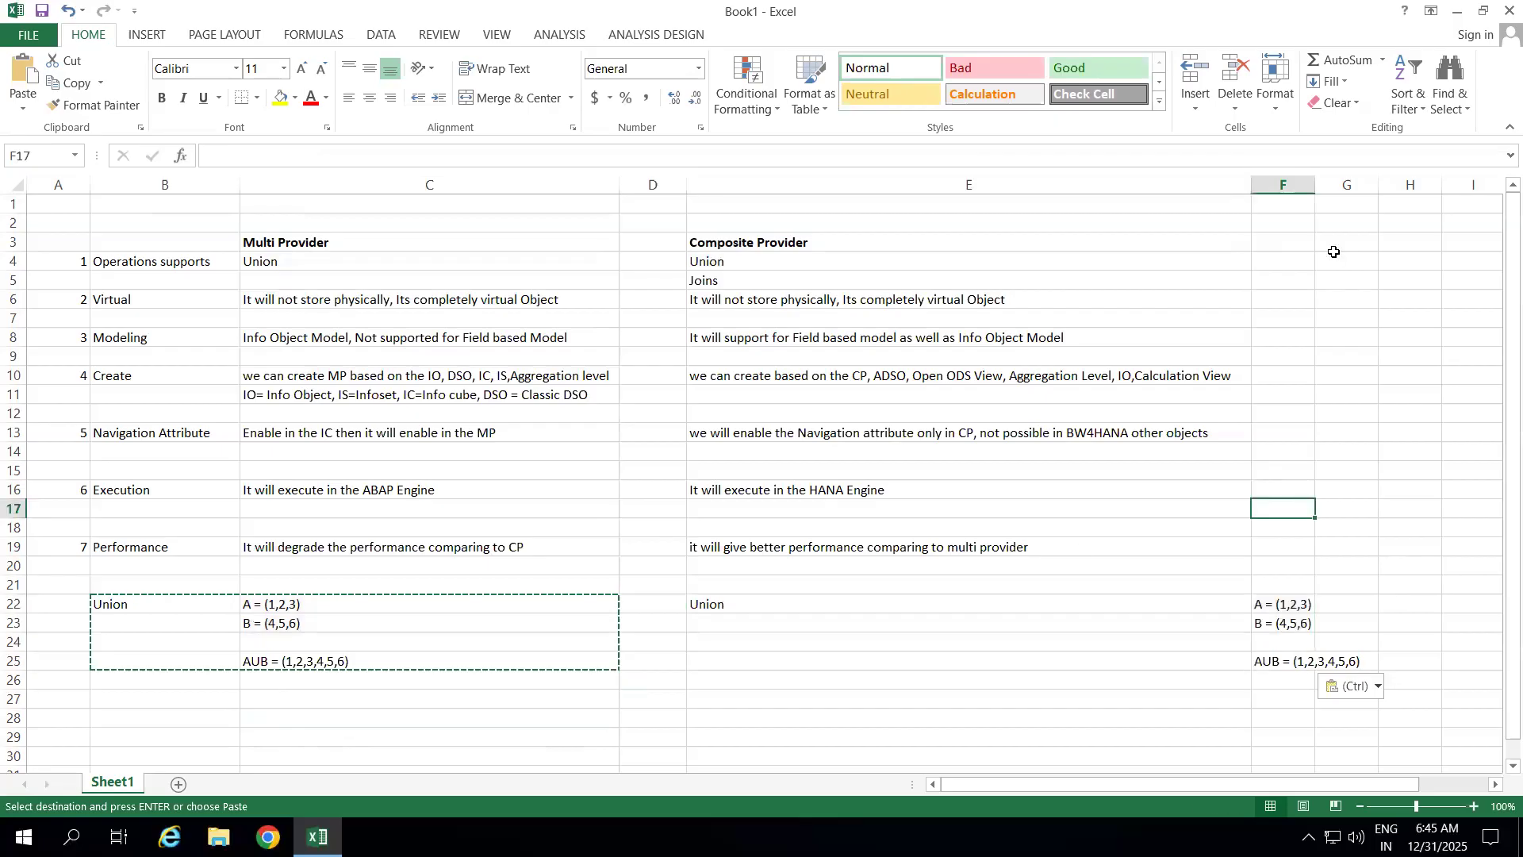
pyautogui.moveTo(1314, 186); pyautogui.dragTo(1344, 187)
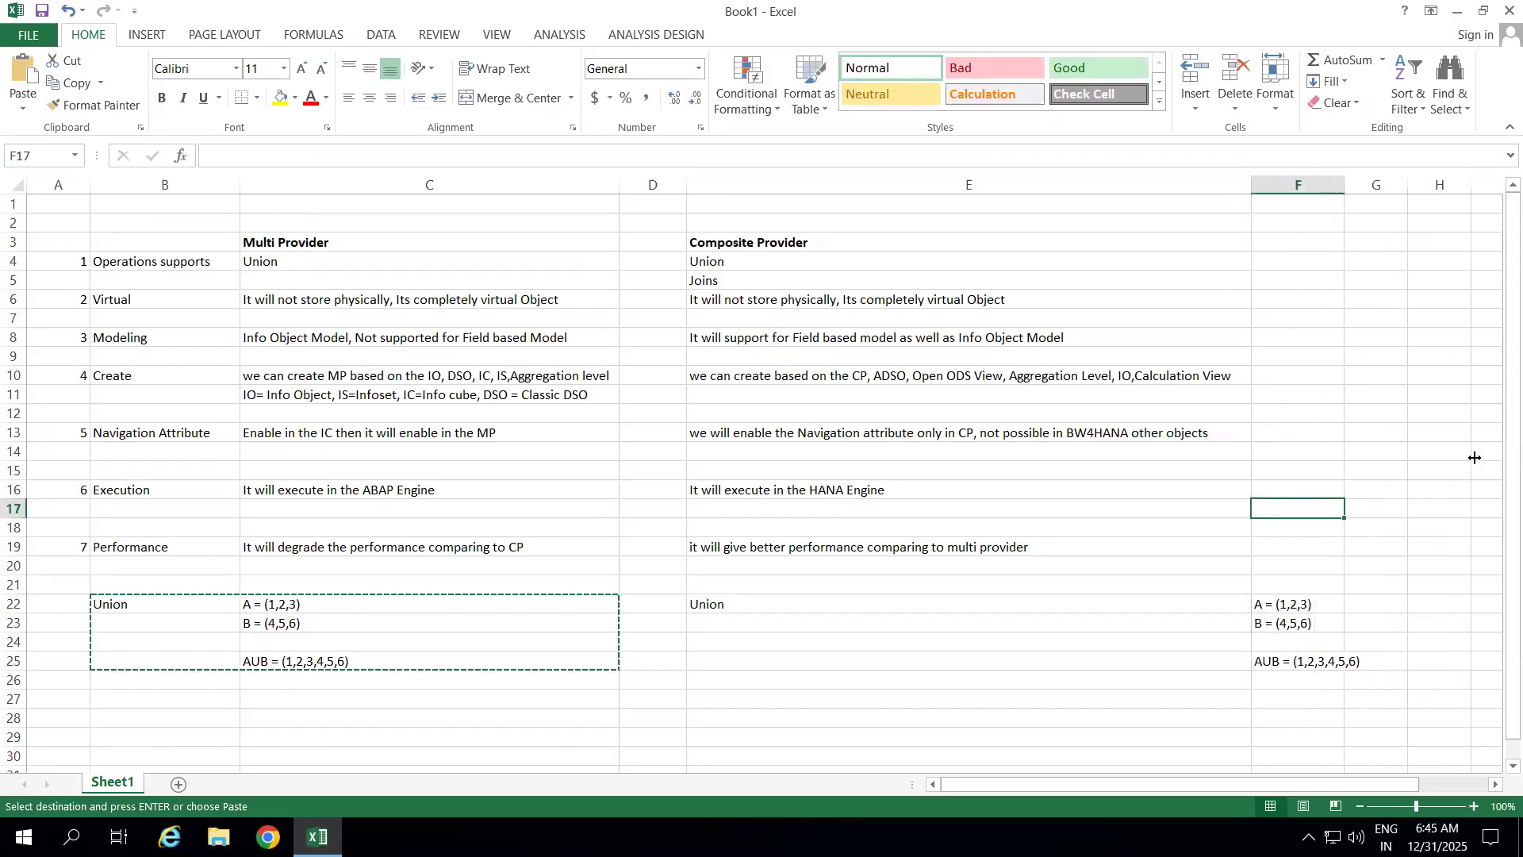
# Enter "Joins means" in B29 and the explanation "we should have one common field in the both tables" in C29
pyautogui.scroll(-3, 1495, 763)
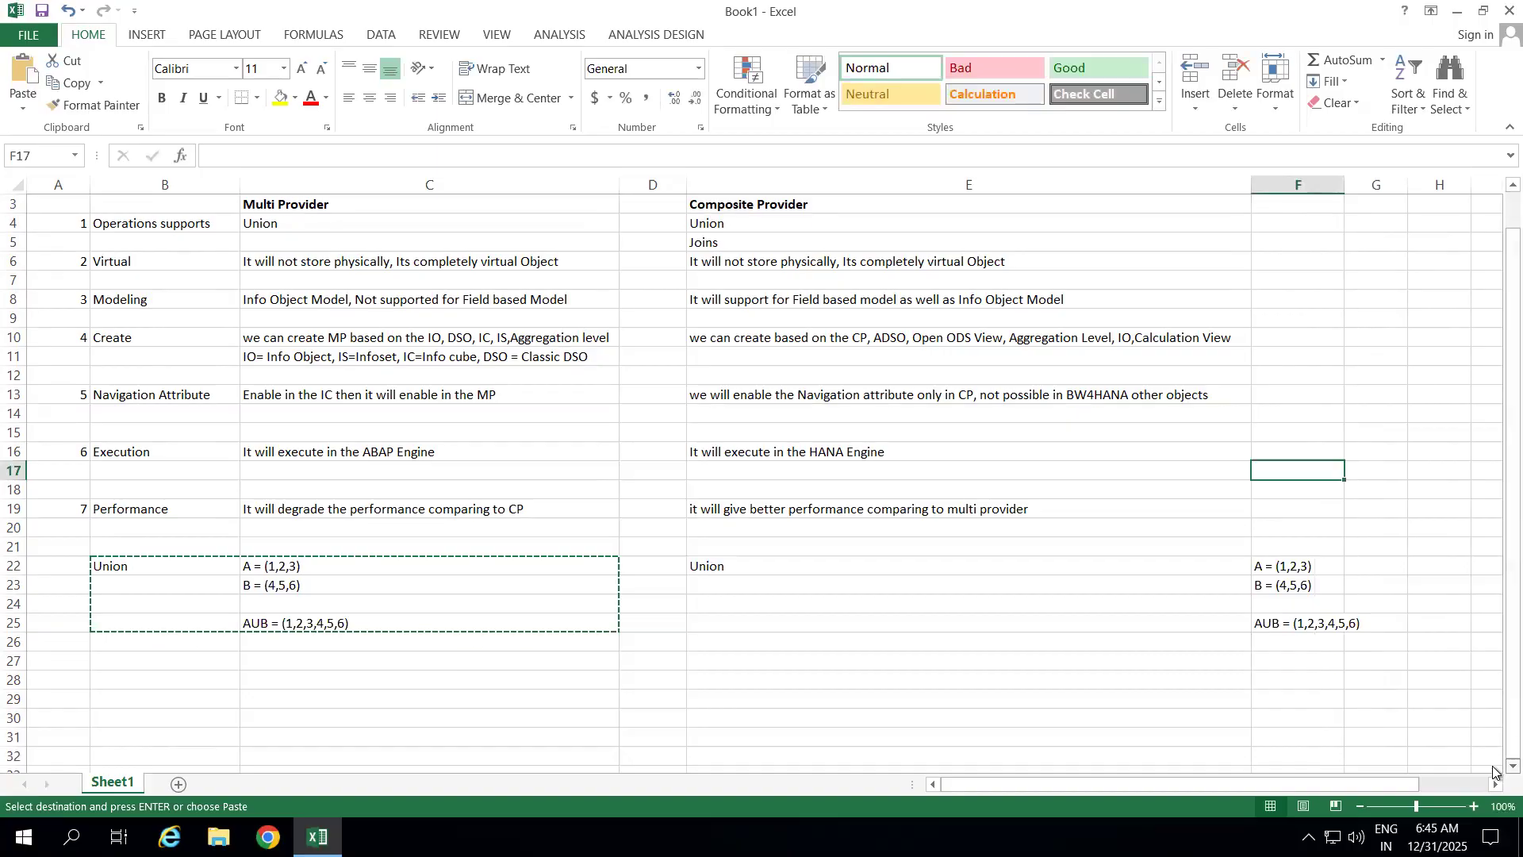
pyautogui.scroll(-3, 1494, 770)
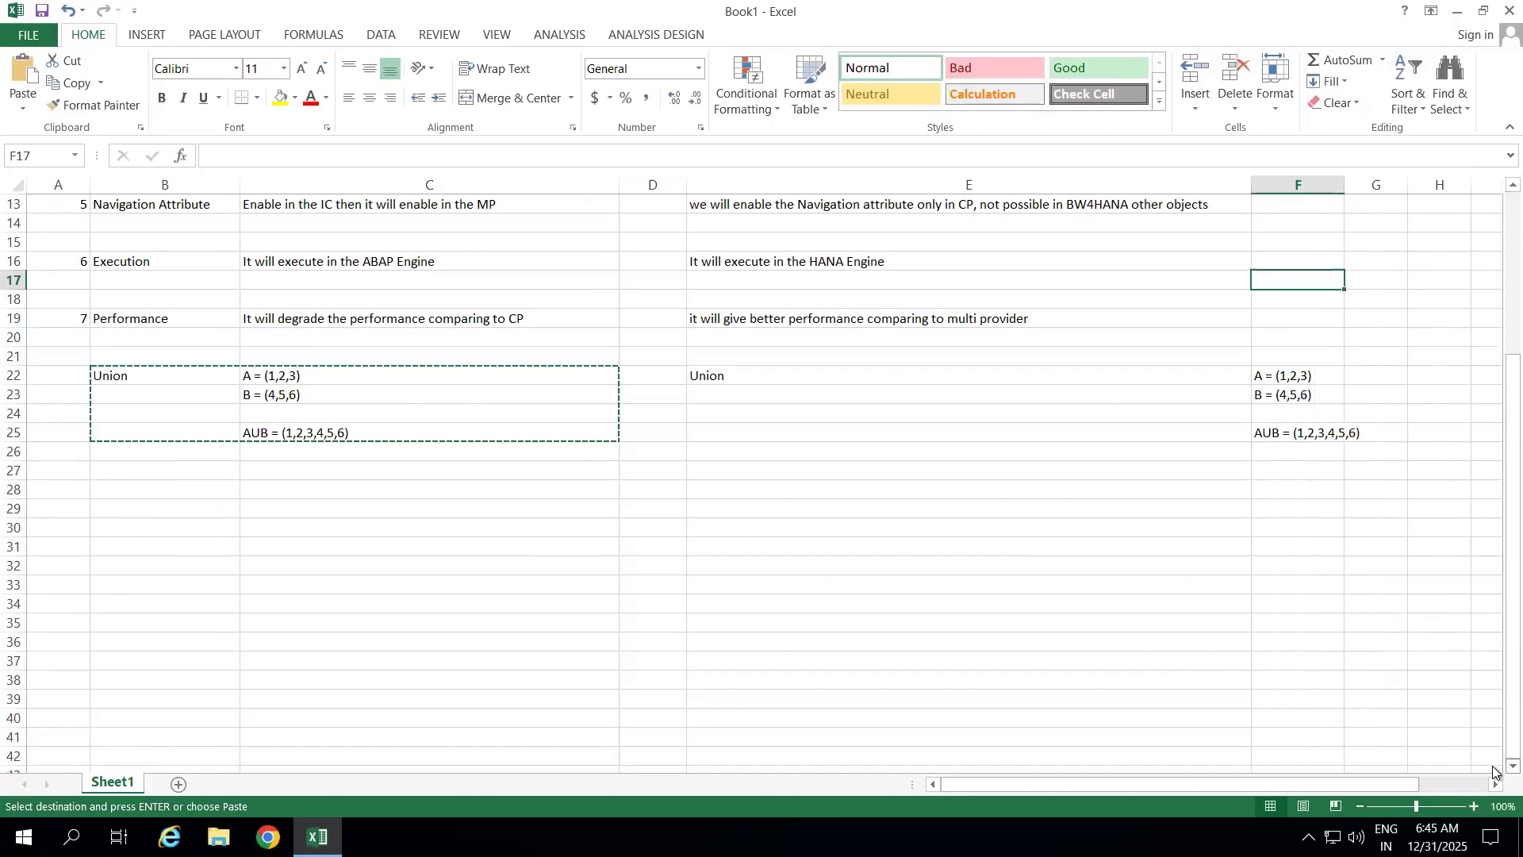
pyautogui.click(140, 469)
pyautogui.write('Joins means')
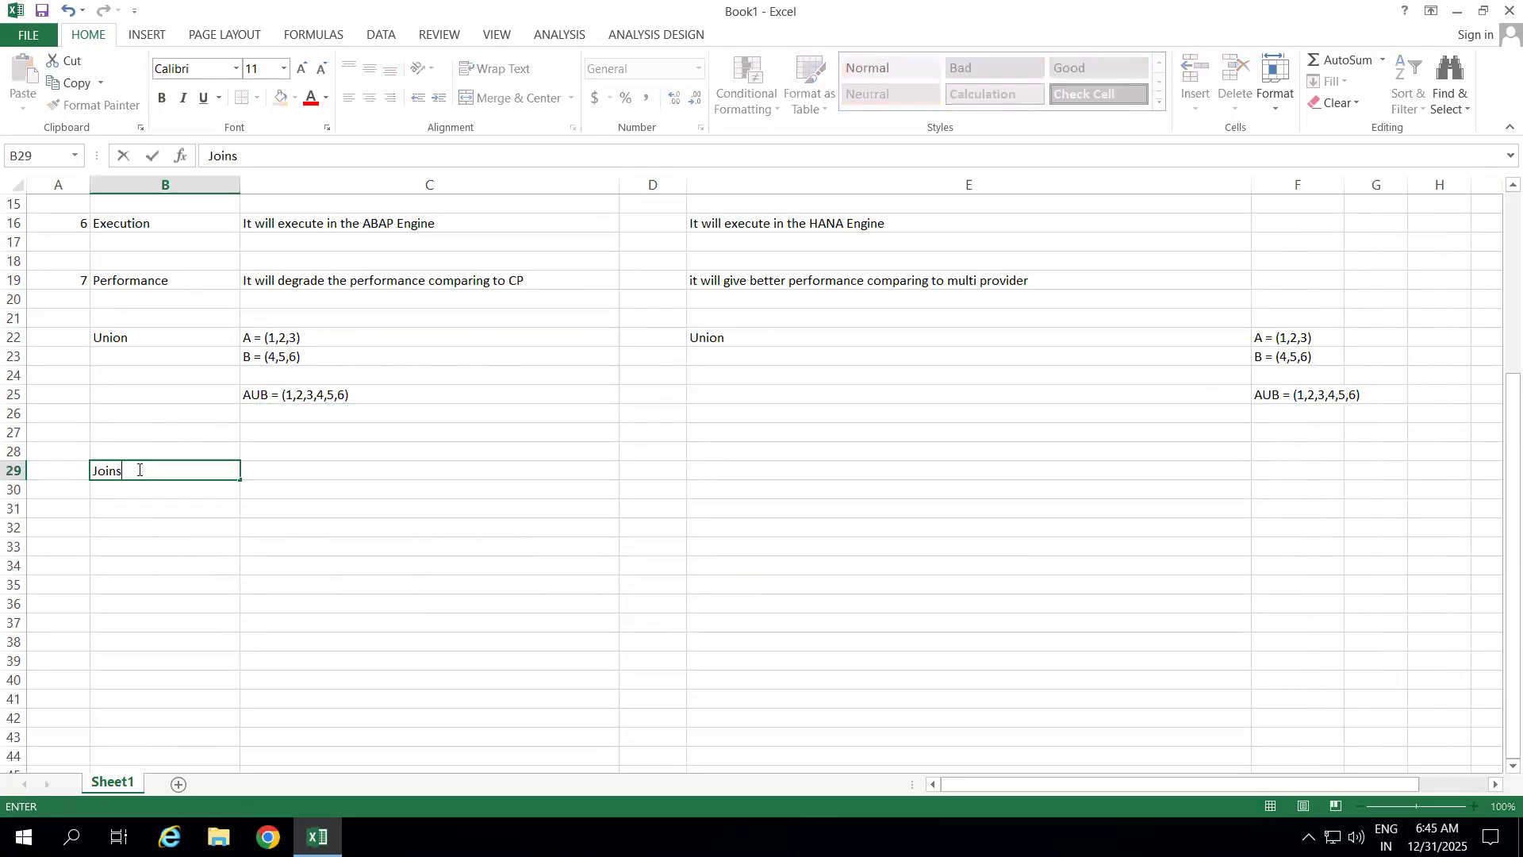
pyautogui.click(285, 470)
pyautogui.write('we should ha')
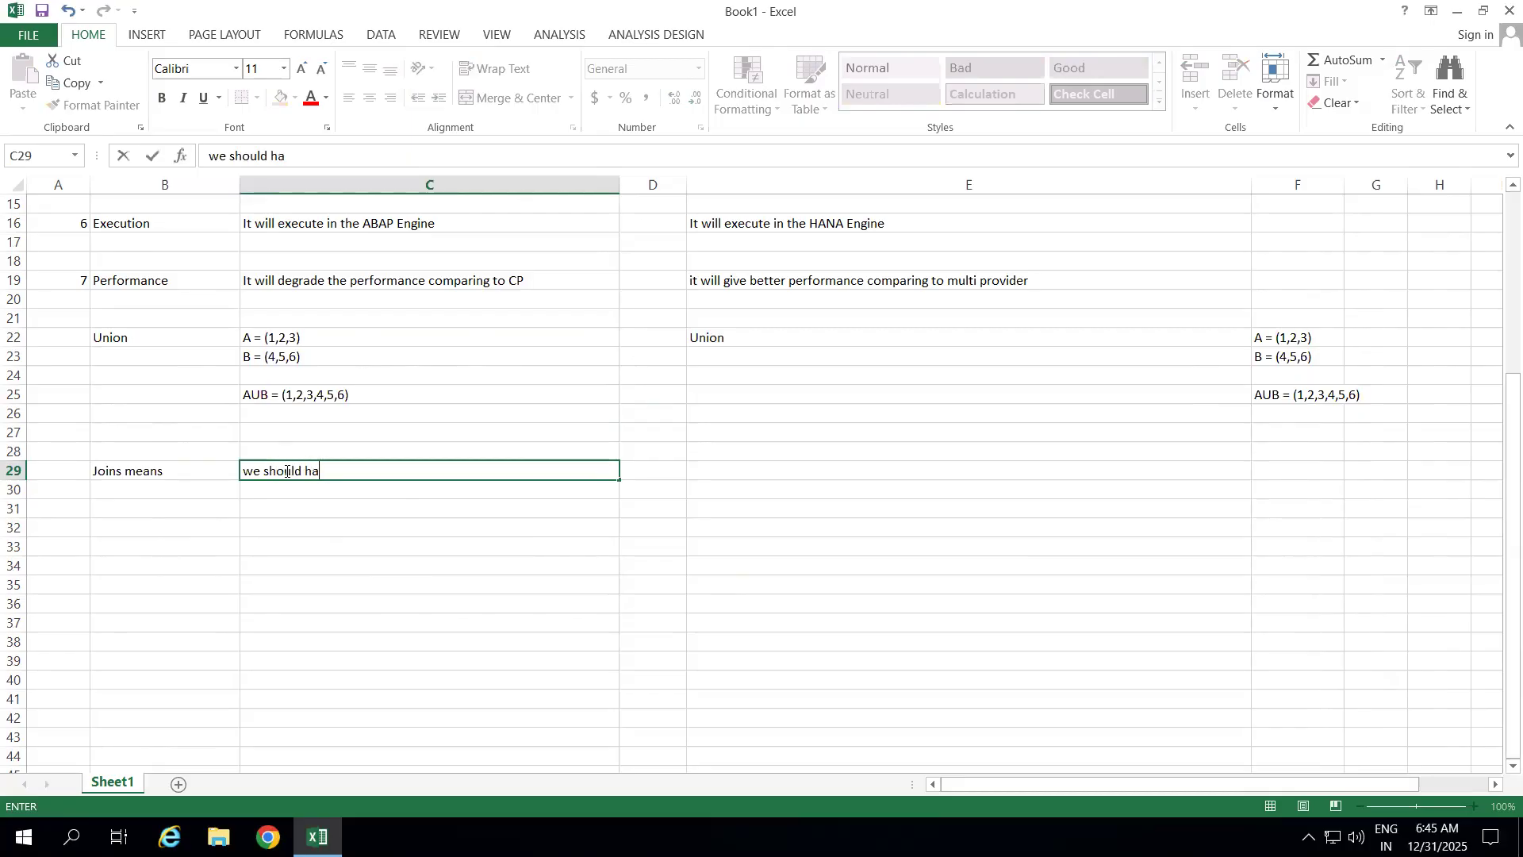
pyautogui.write('ve one common fiel')
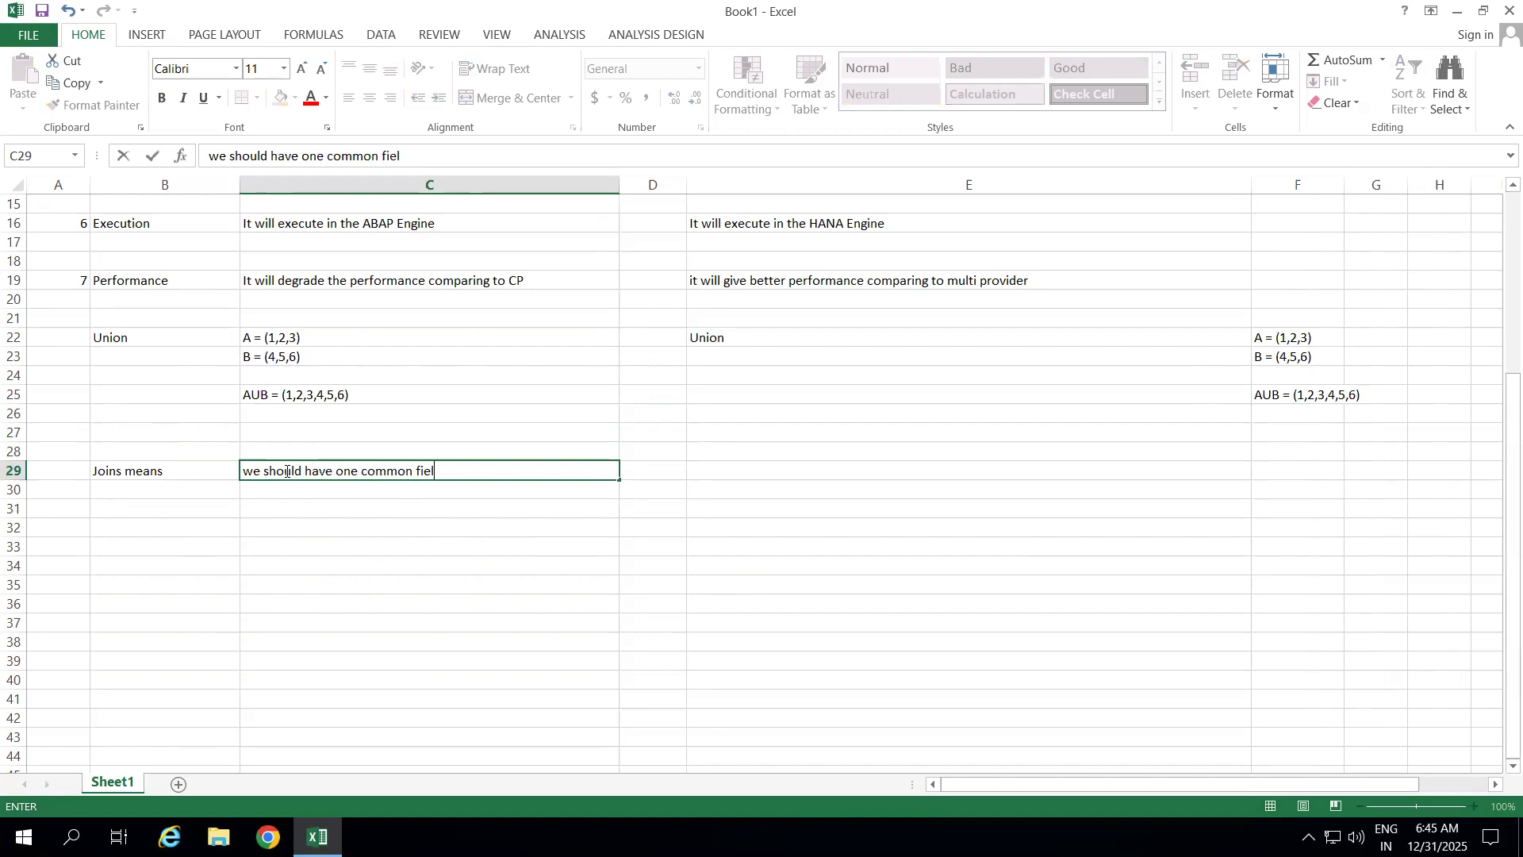
pyautogui.write('d in the both tables')
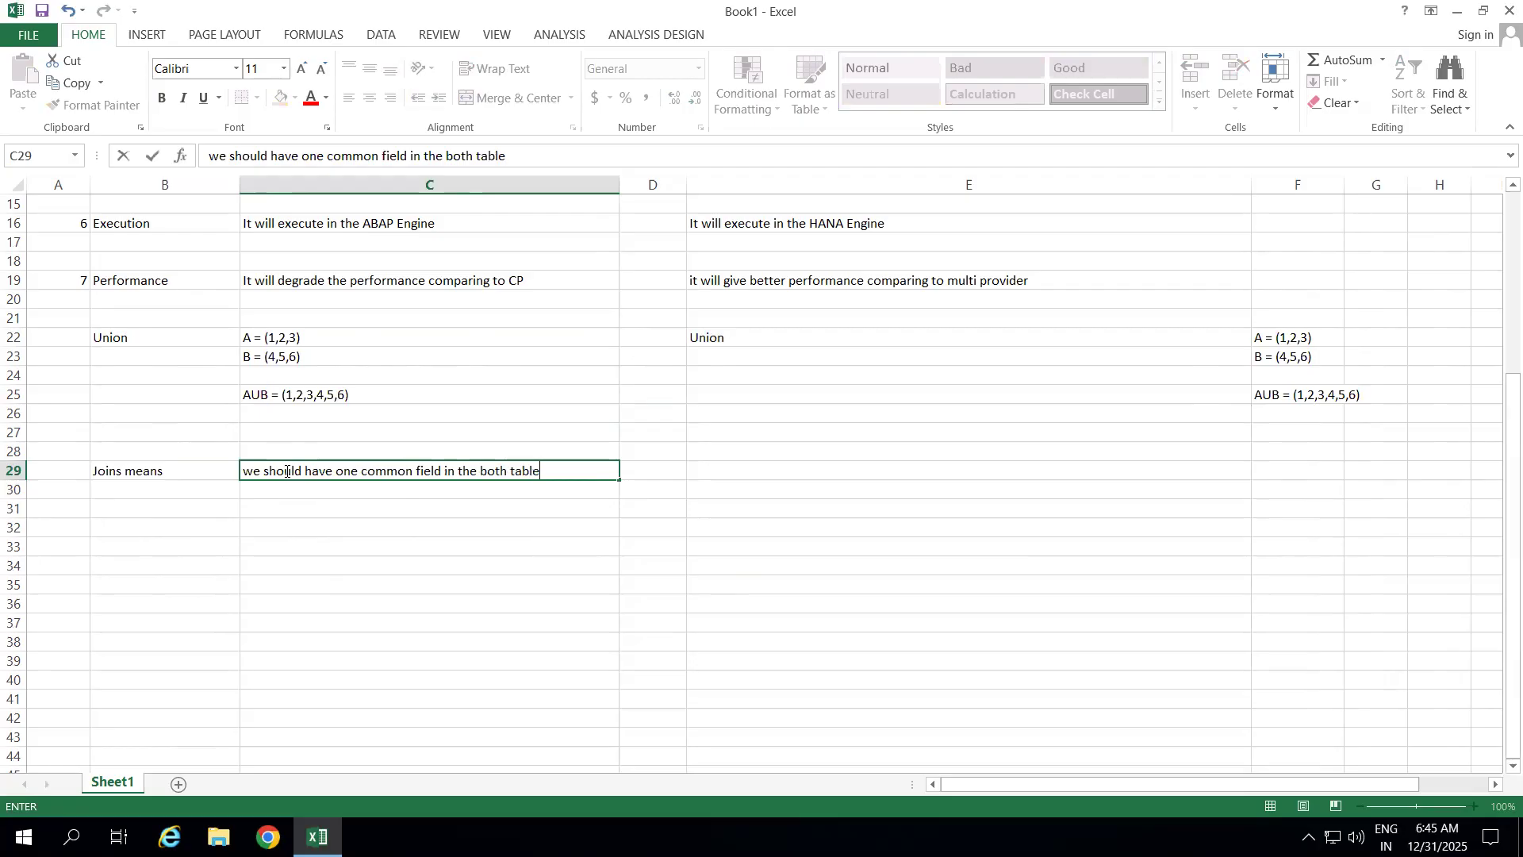
pyautogui.click(320, 566)
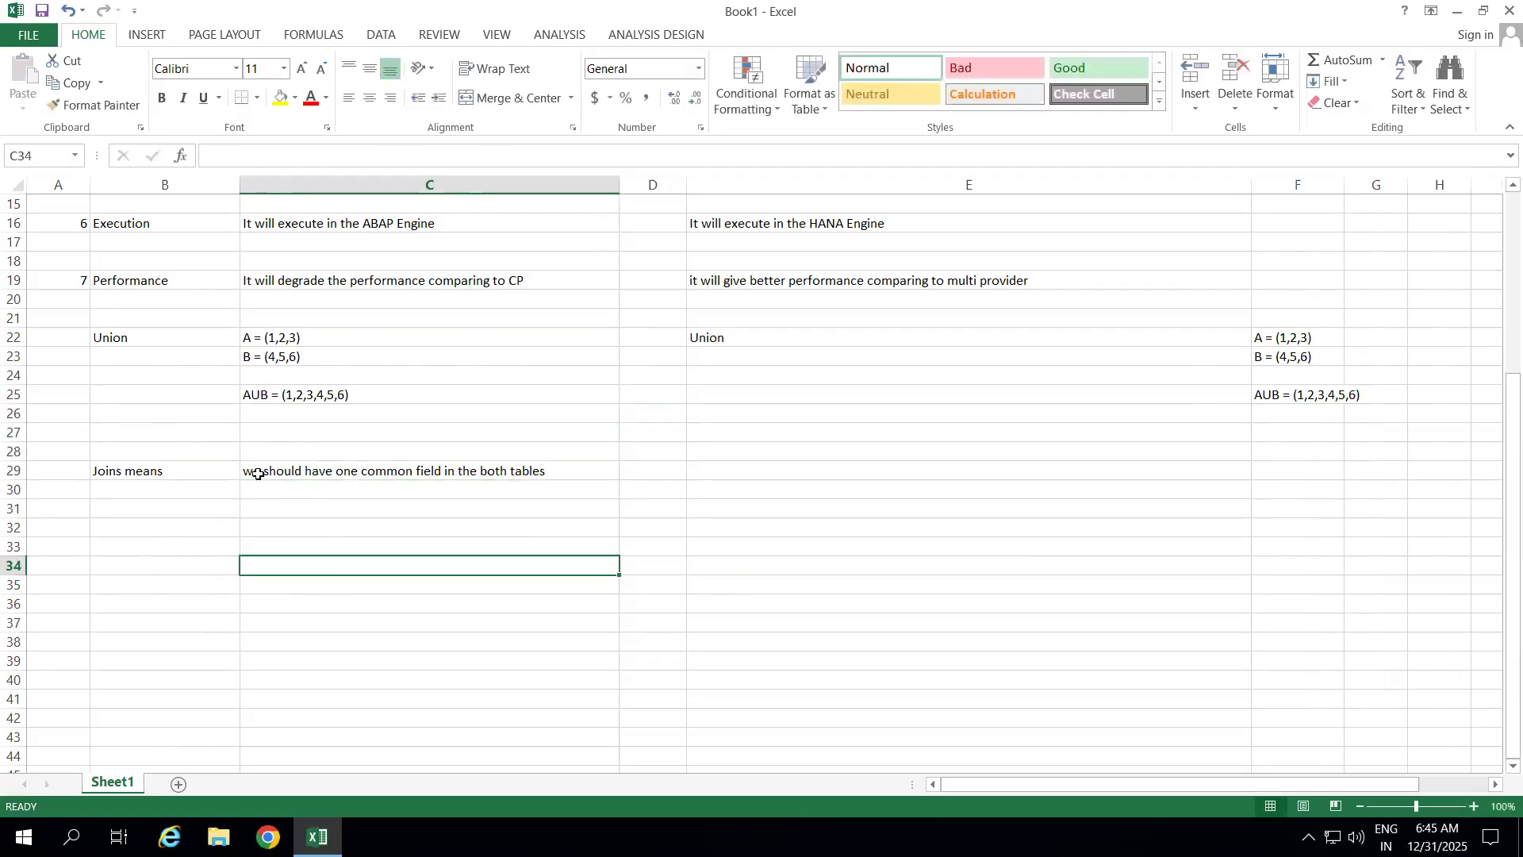
# Copy the joins explanation from C29 to E29 under Composite Provider
pyautogui.click(260, 473)
pyautogui.hotkey('ctrl', 'c')
pyautogui.click(836, 469)
pyautogui.hotkey('ctrl', 'v')
pyautogui.click(558, 570)
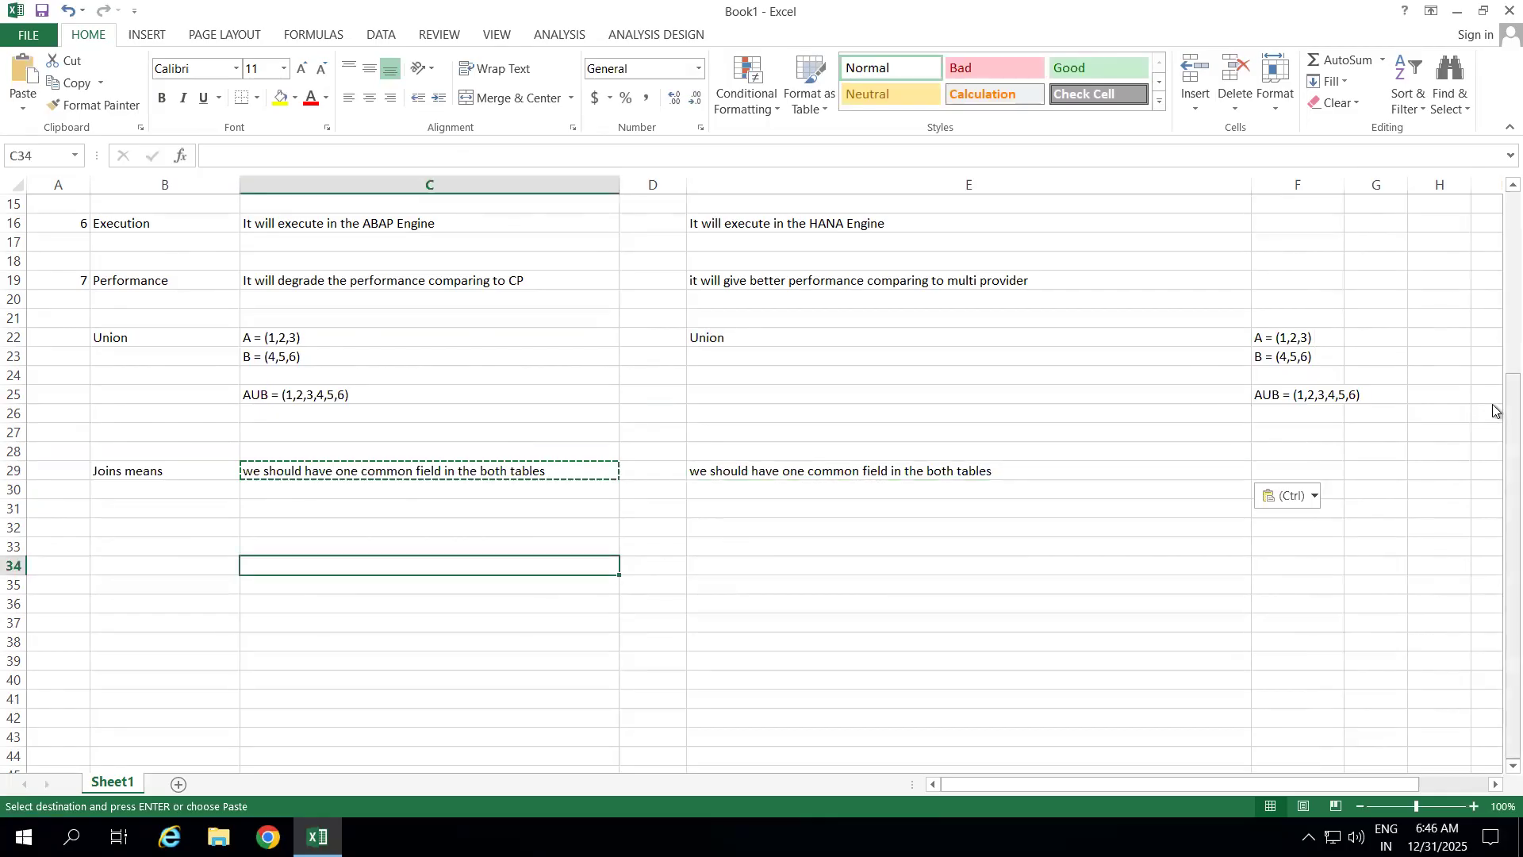
pyautogui.moveTo(1509, 405); pyautogui.dragTo(1509, 195)
pyautogui.click(388, 241)
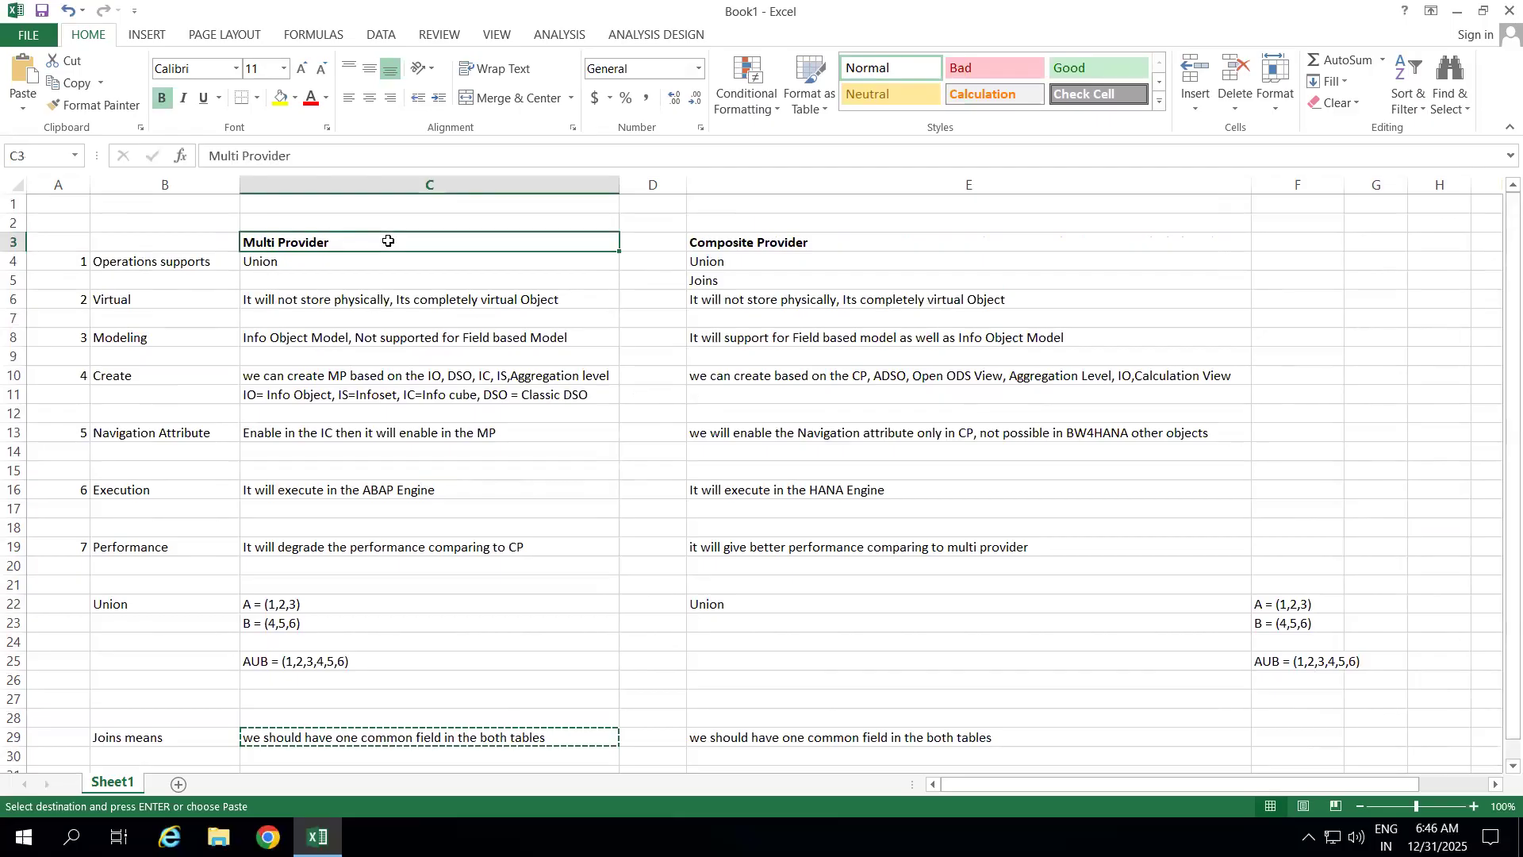
pyautogui.click(771, 245)
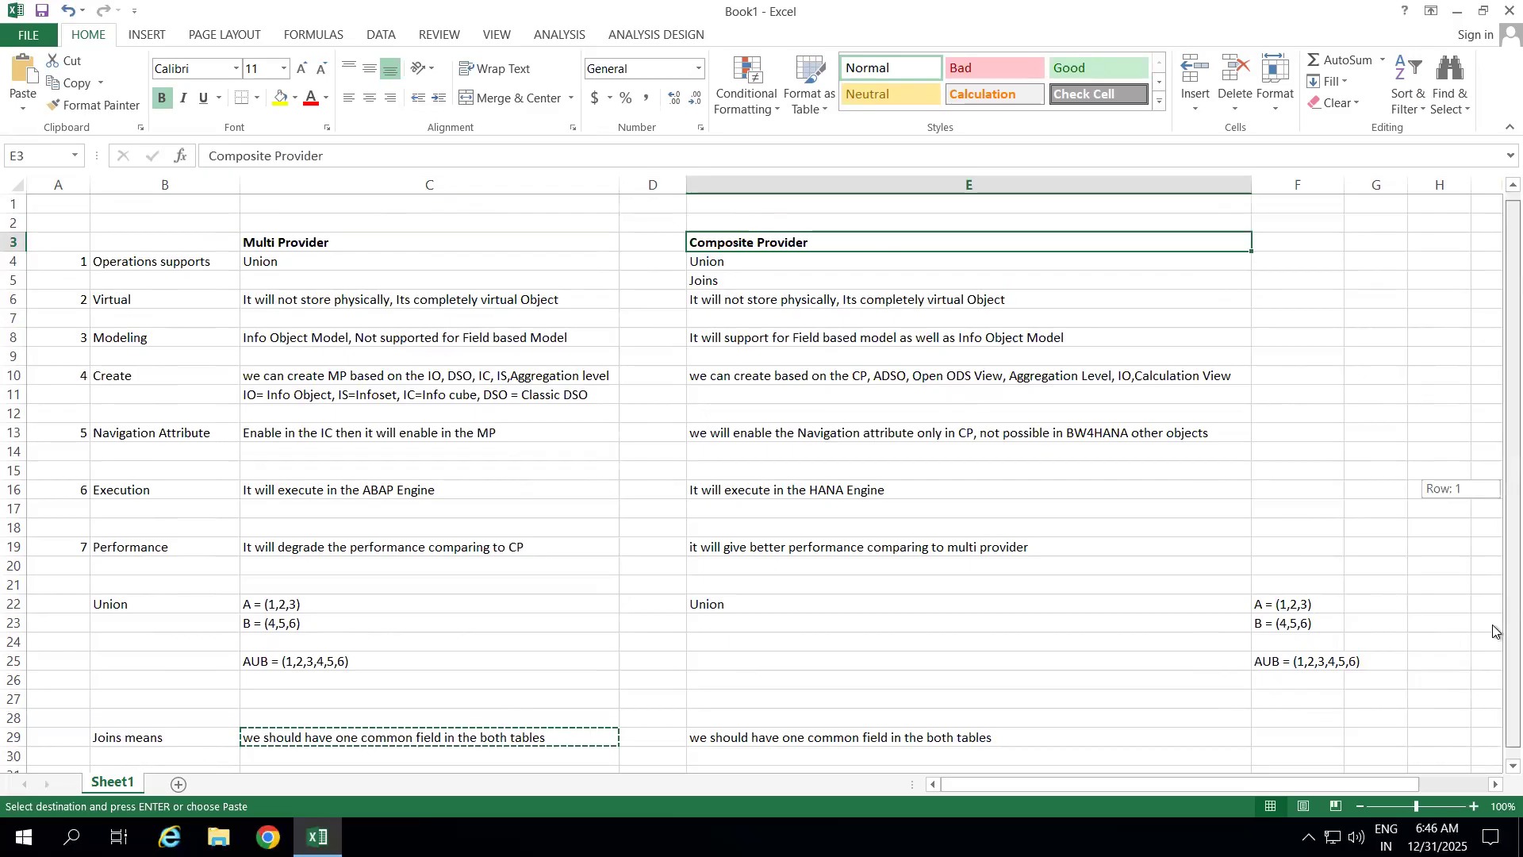
# Enter "we will create only hana studio or eclipse level" in E32 under Composite Provider
pyautogui.scroll(-1, 1495, 508)
pyautogui.scroll(-3, 1495, 774)
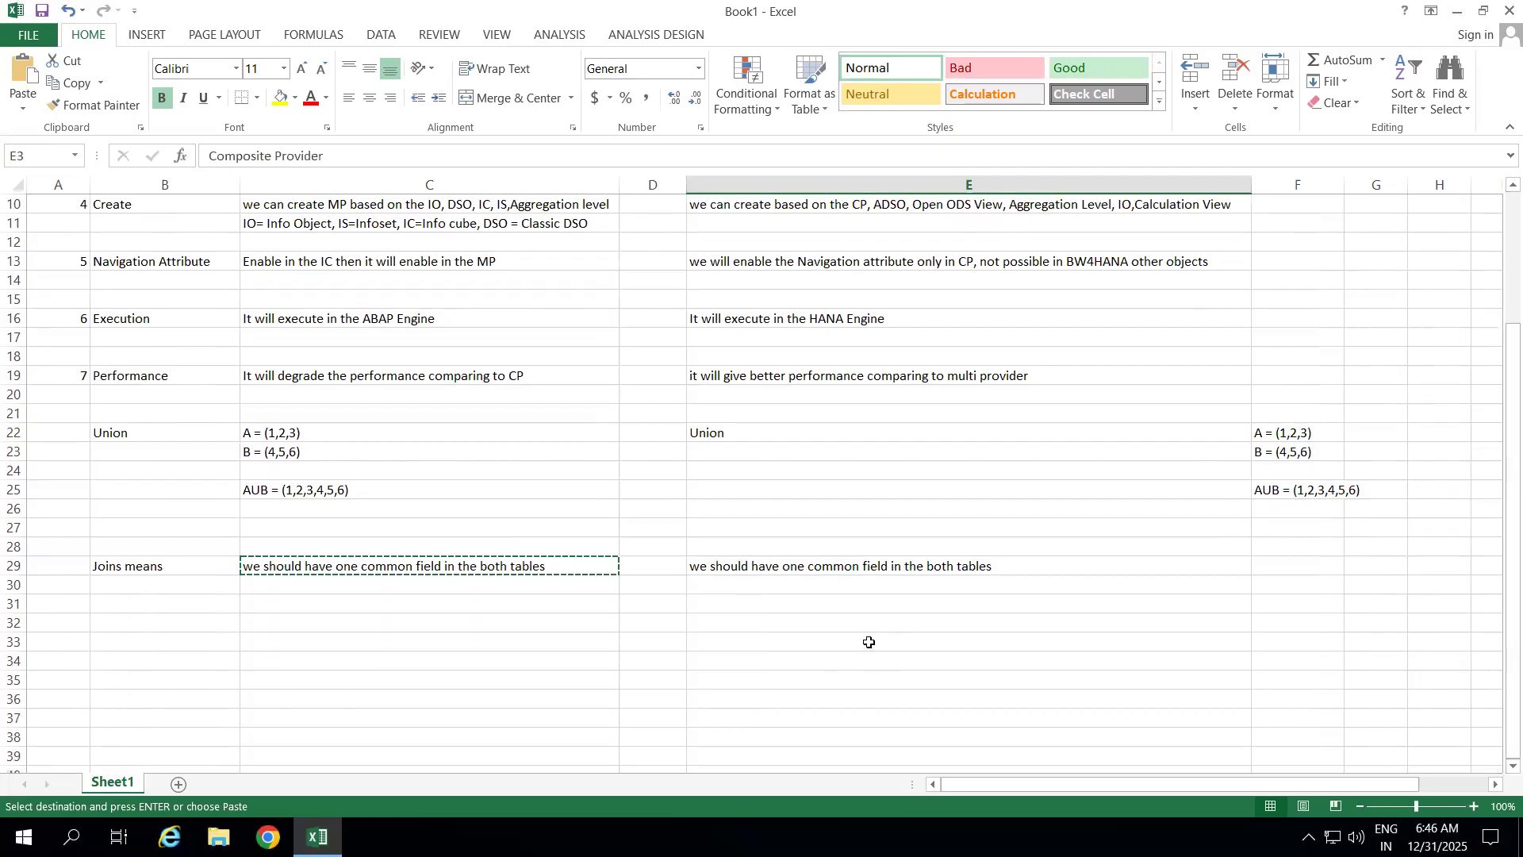
pyautogui.click(735, 627)
pyautogui.write('we will c')
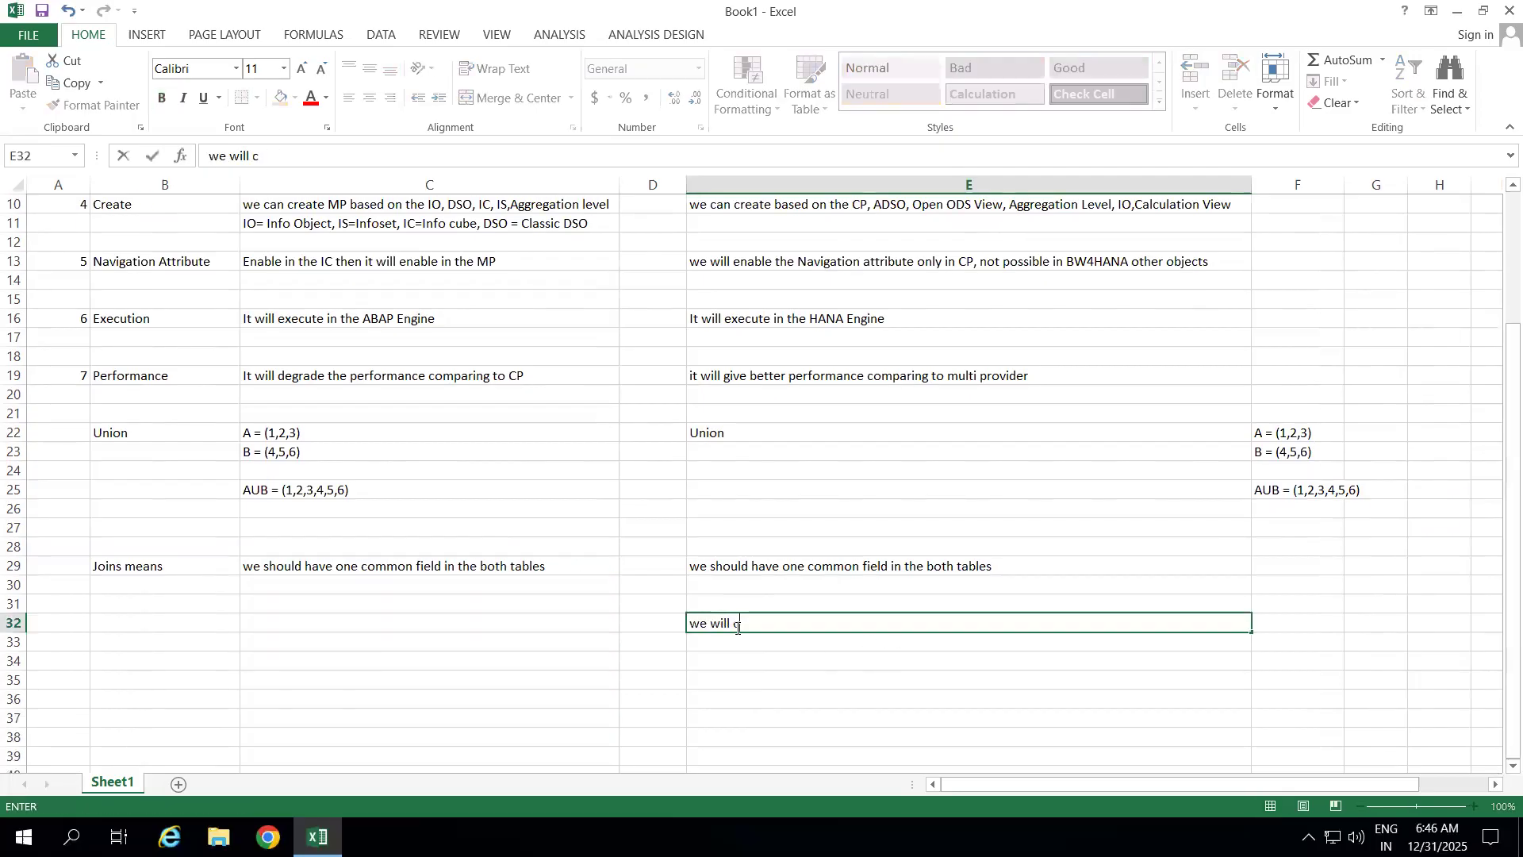
pyautogui.write('reate only hana s')
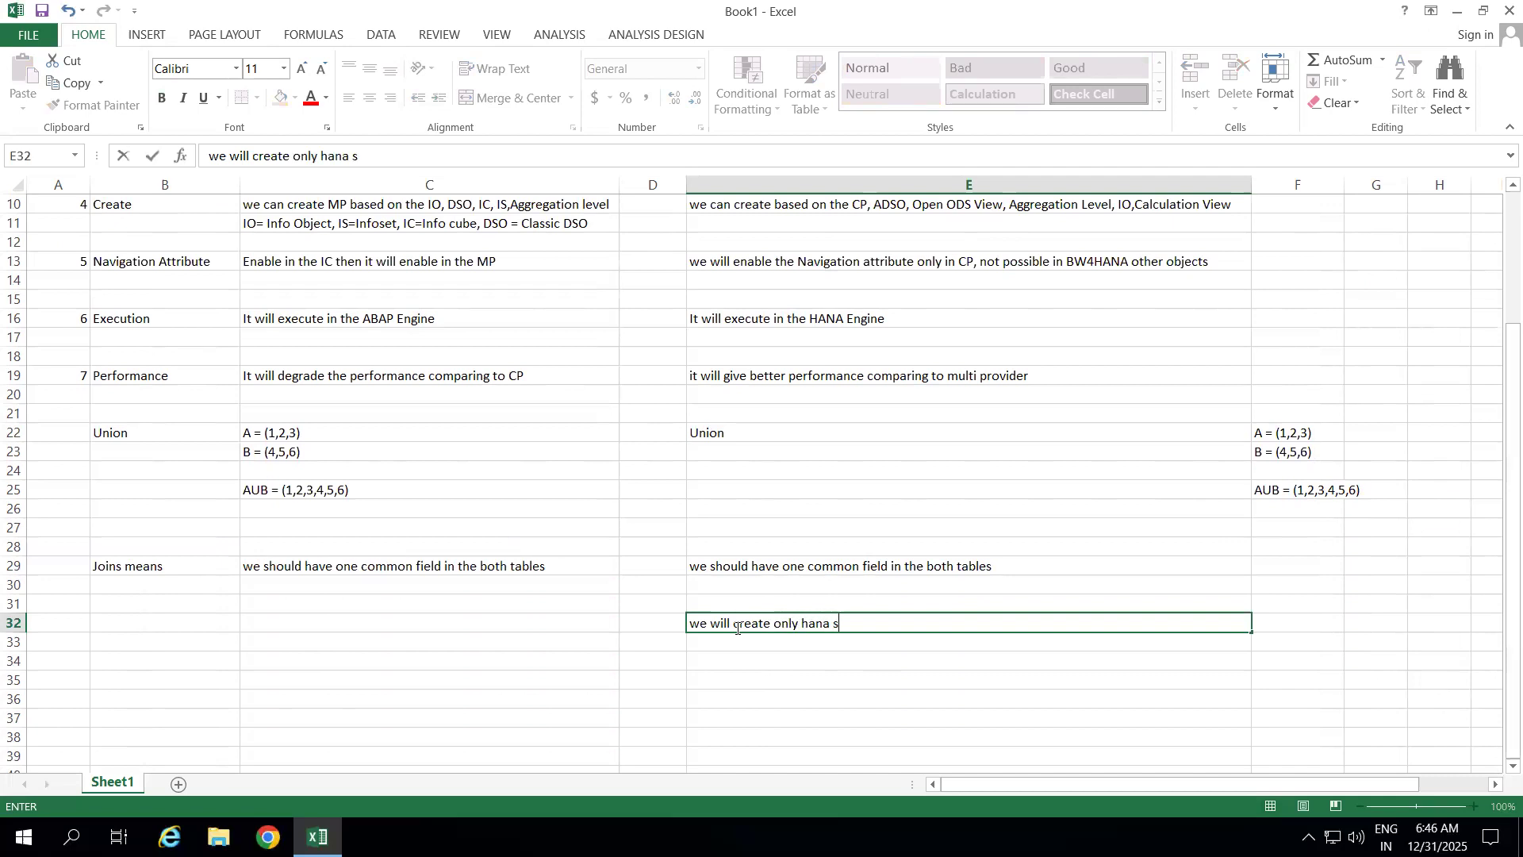
pyautogui.write('tudio or eclipse level')
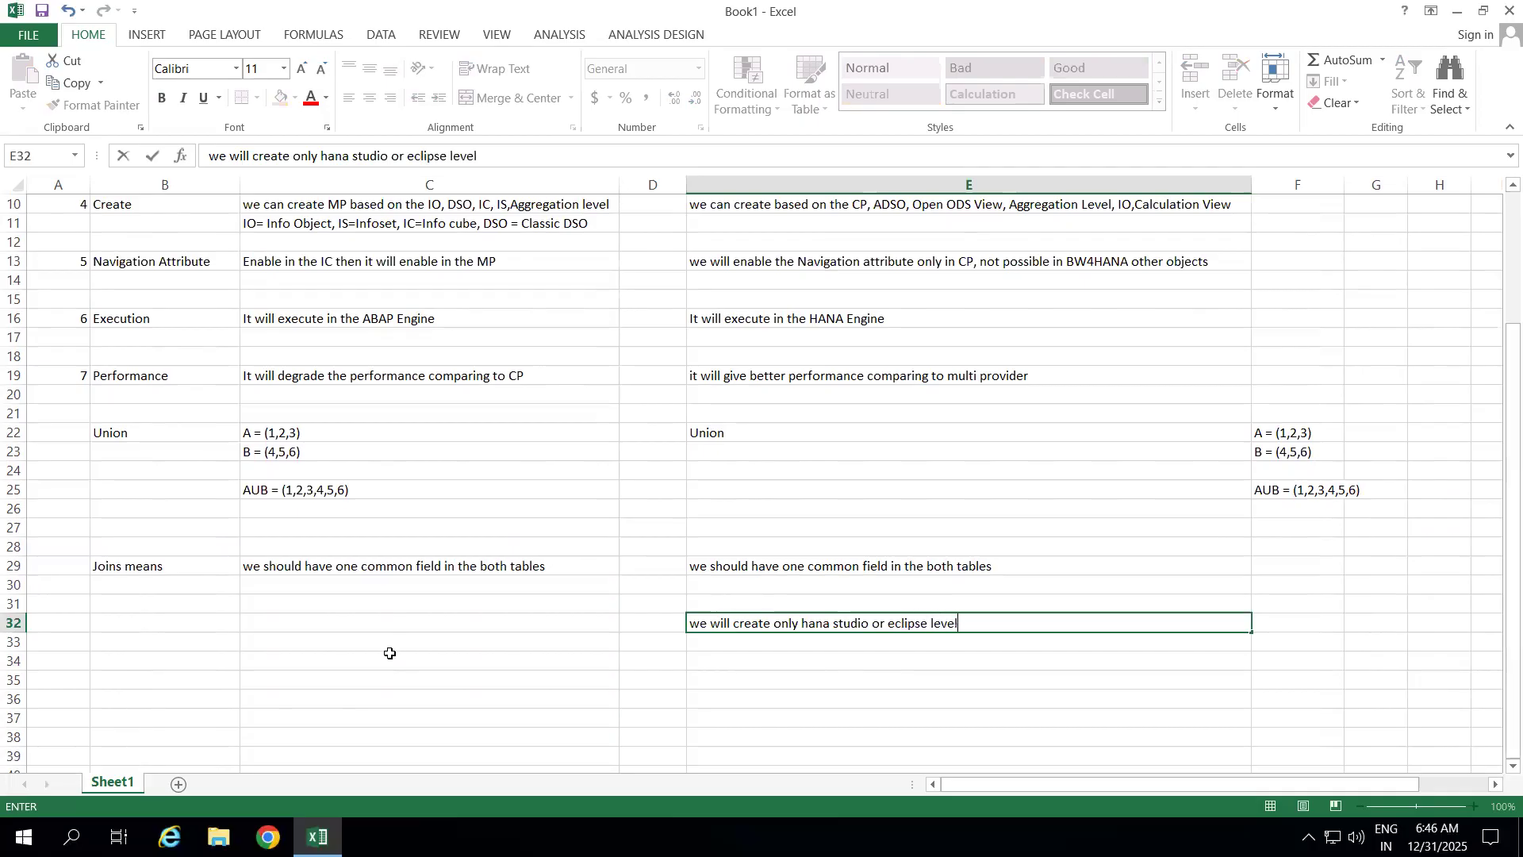
# Enter "MP will create at SAP GUI level not possible at HANA studio" in C32 under Multi Provider
pyautogui.click(263, 629)
pyautogui.write('MP will cr')
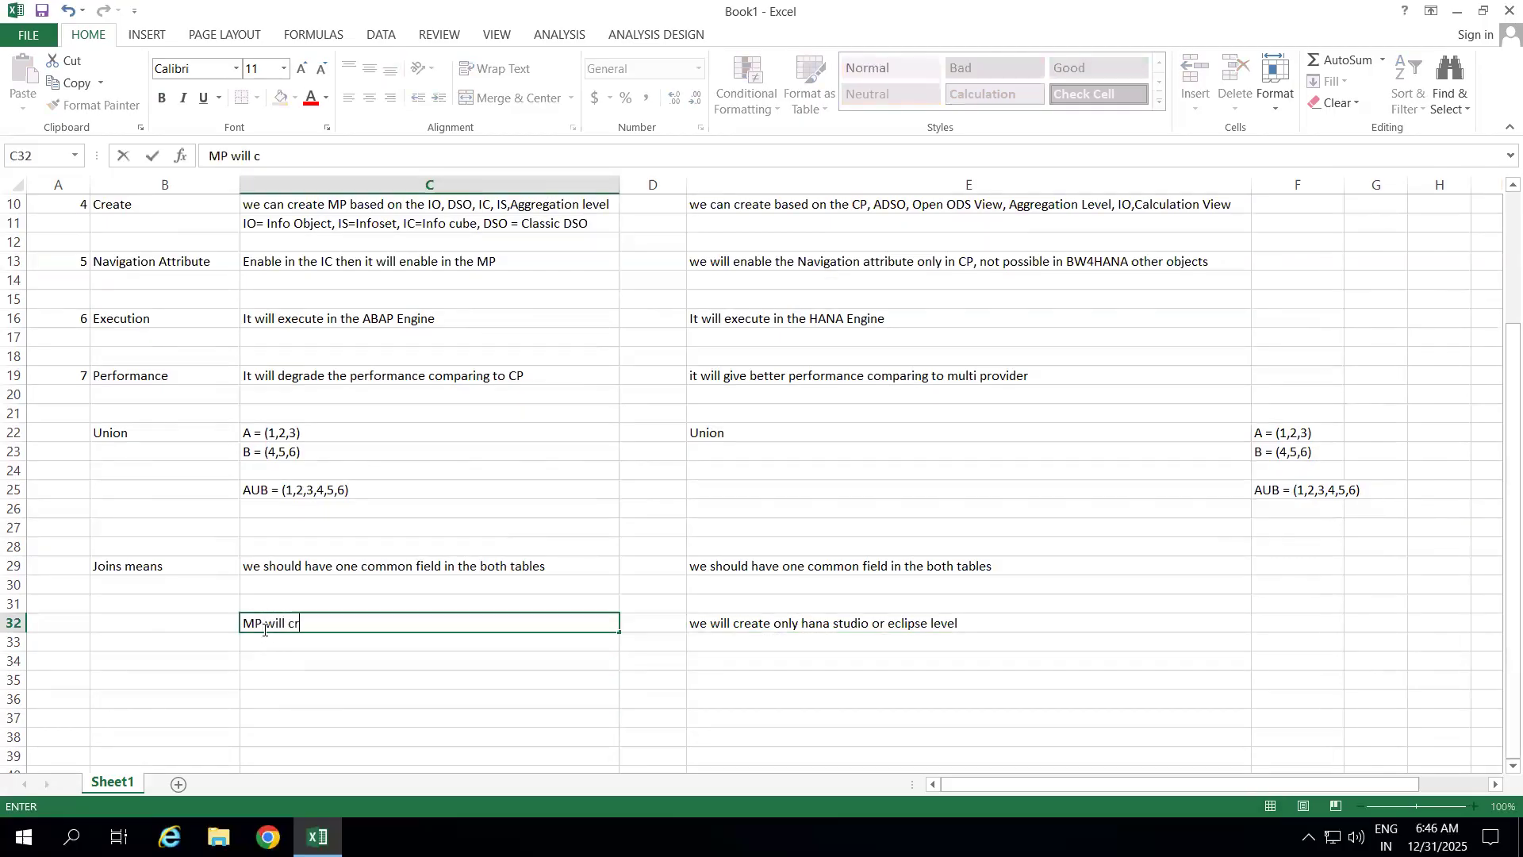
pyautogui.write('eate at')
pyautogui.write(' SAP GUI level not sup')
pyautogui.press('BackSpace')
pyautogui.press('BackSpace')
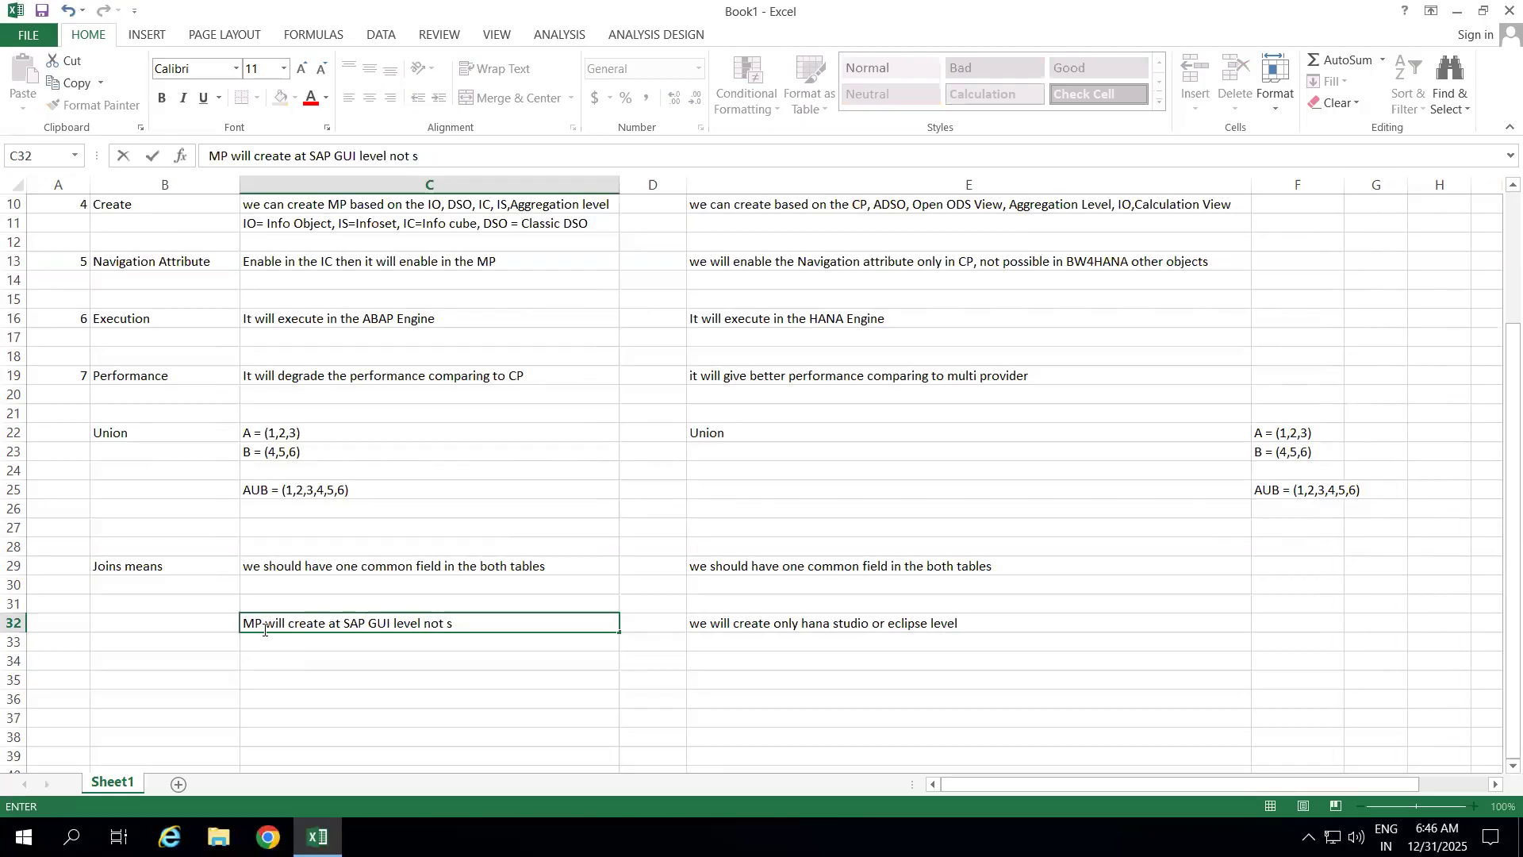
pyautogui.write('possible at HANA studio')
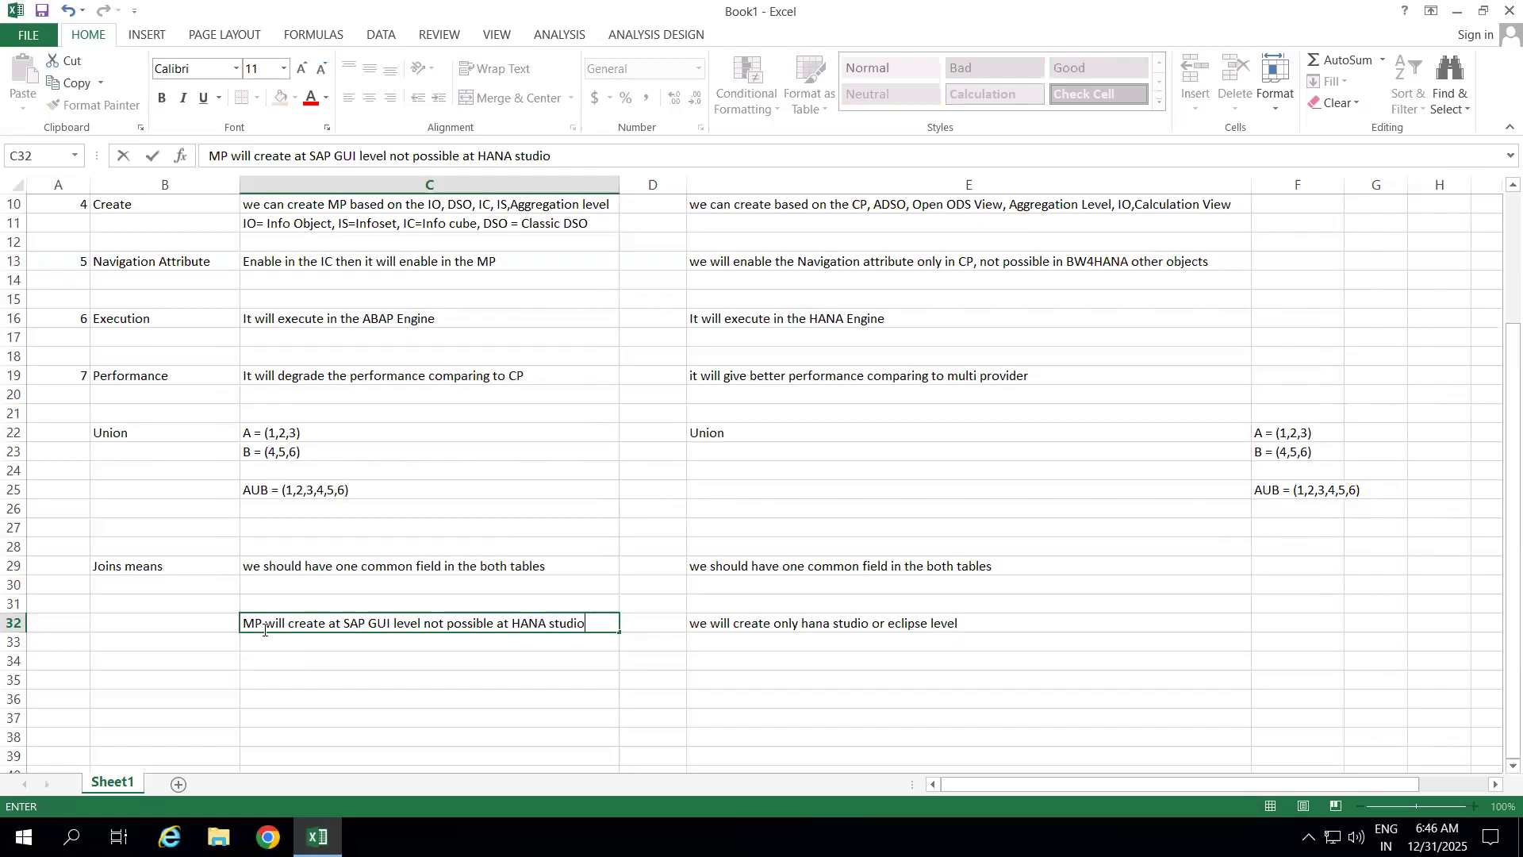
pyautogui.click(277, 685)
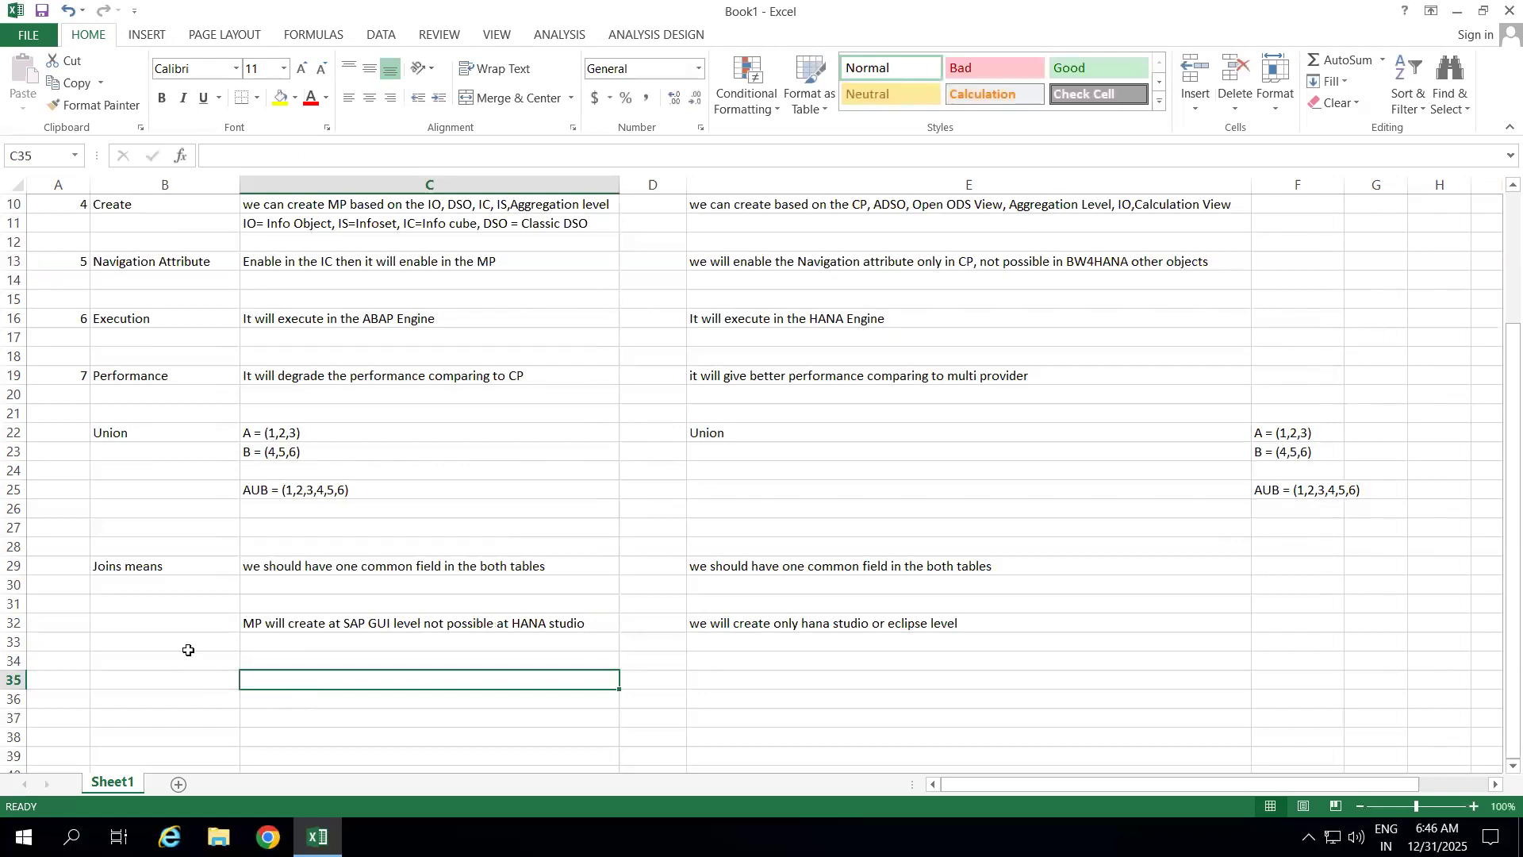
# Label row 32 with "creation" in B32
pyautogui.click(158, 626)
pyautogui.write('creatio')
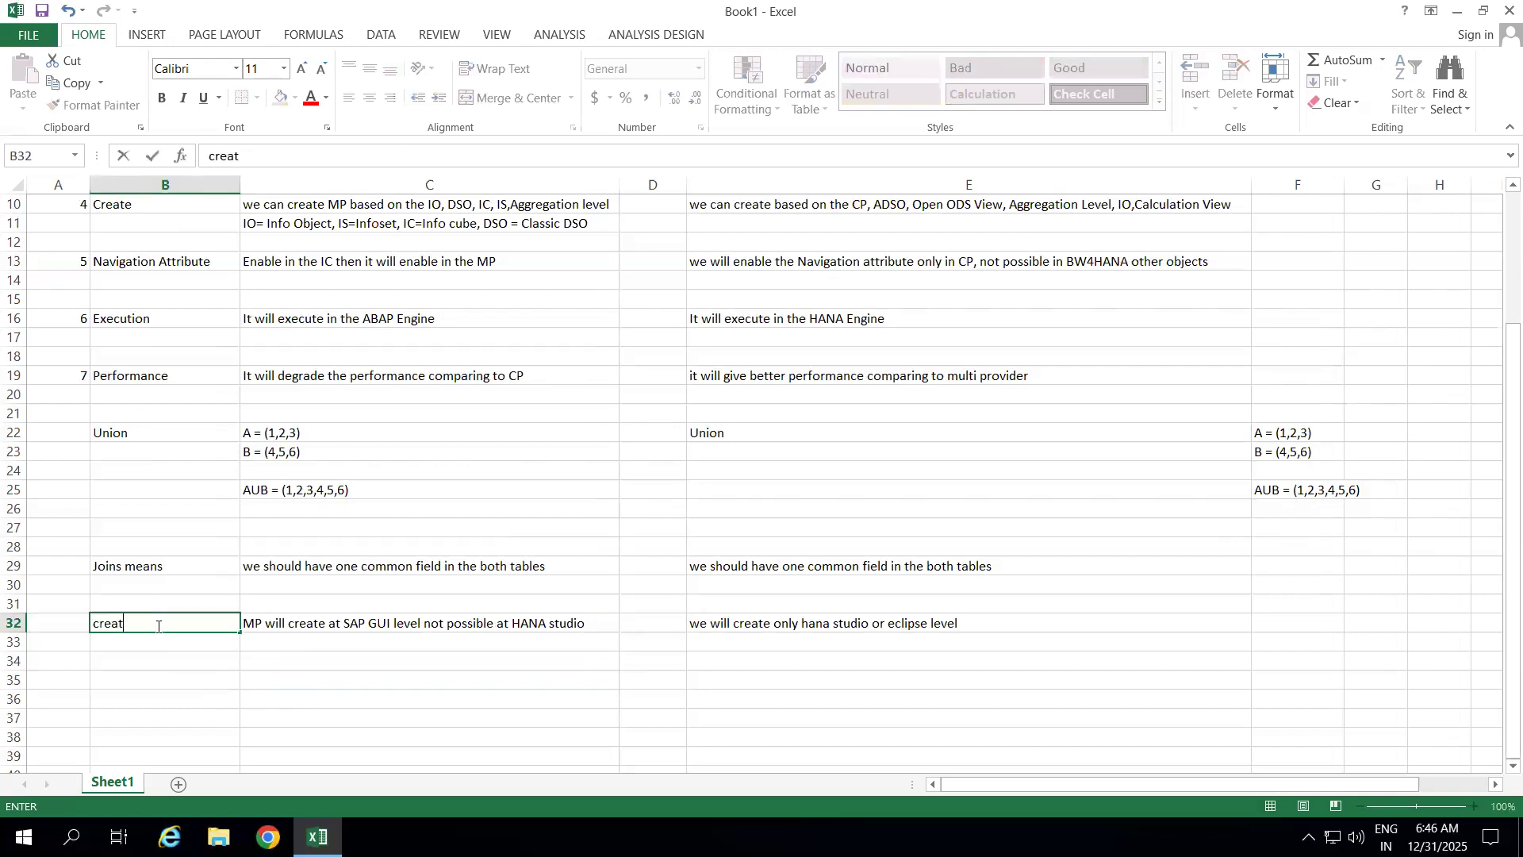
pyautogui.write('n')
pyautogui.click(298, 678)
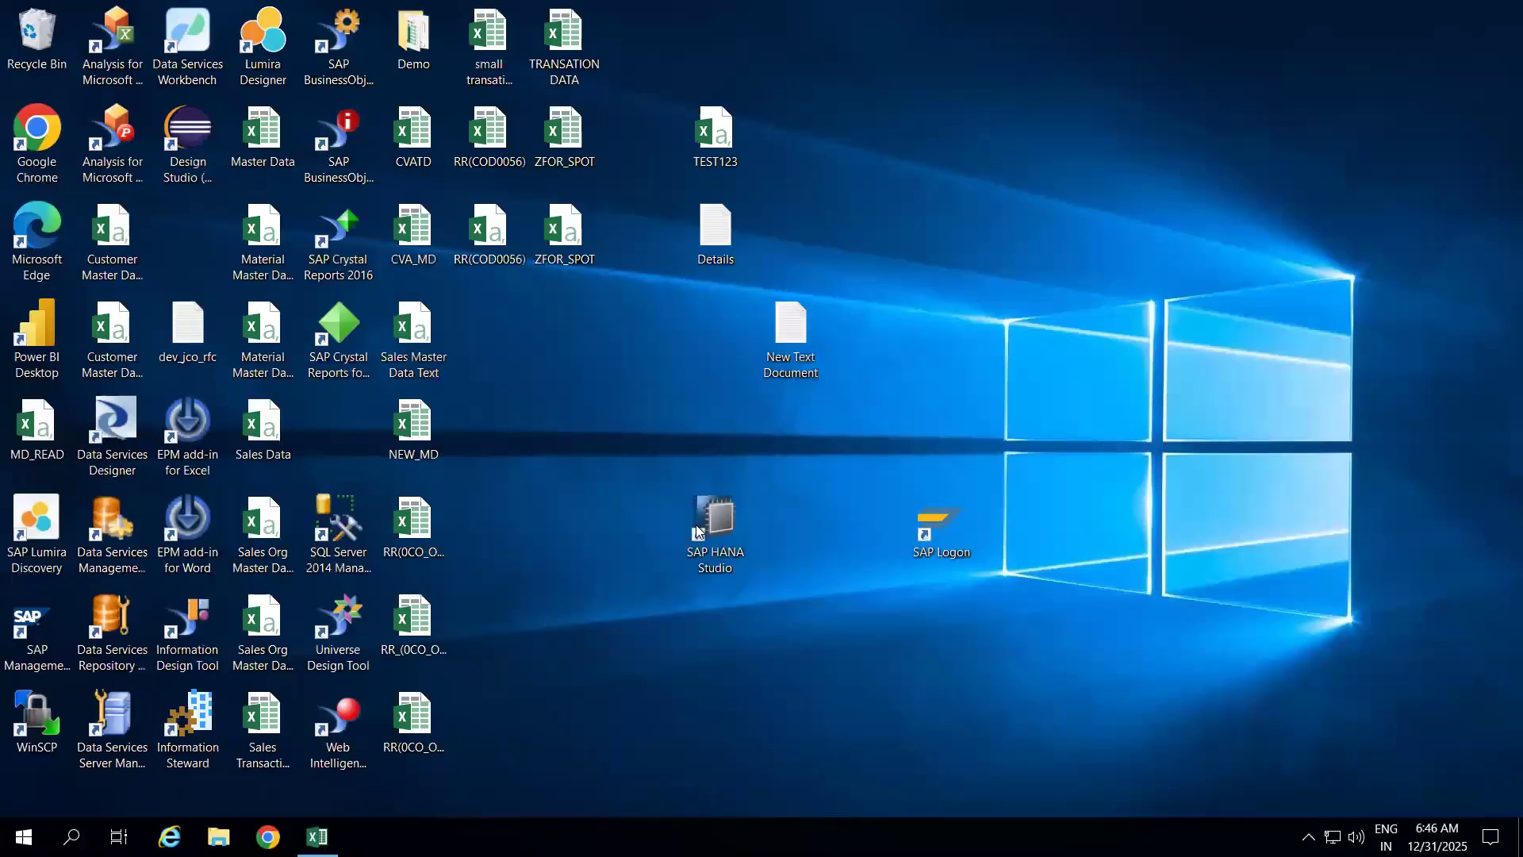
# Switch to the desktop, launch SAP HANA Studio and maximize its window
pyautogui.click(716, 530)
pyautogui.doubleClick(723, 534)
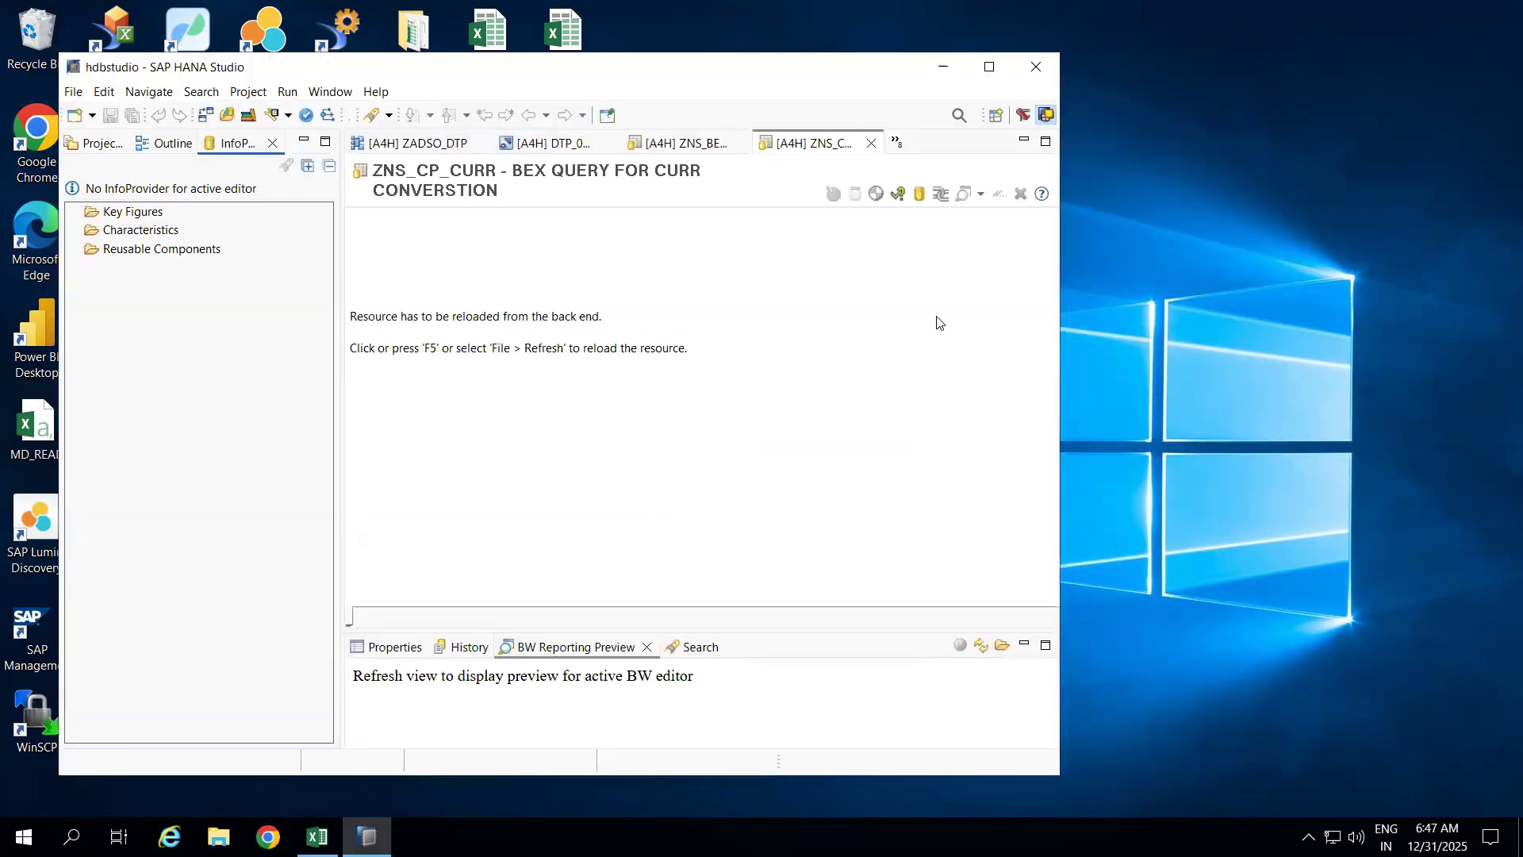
pyautogui.click(990, 70)
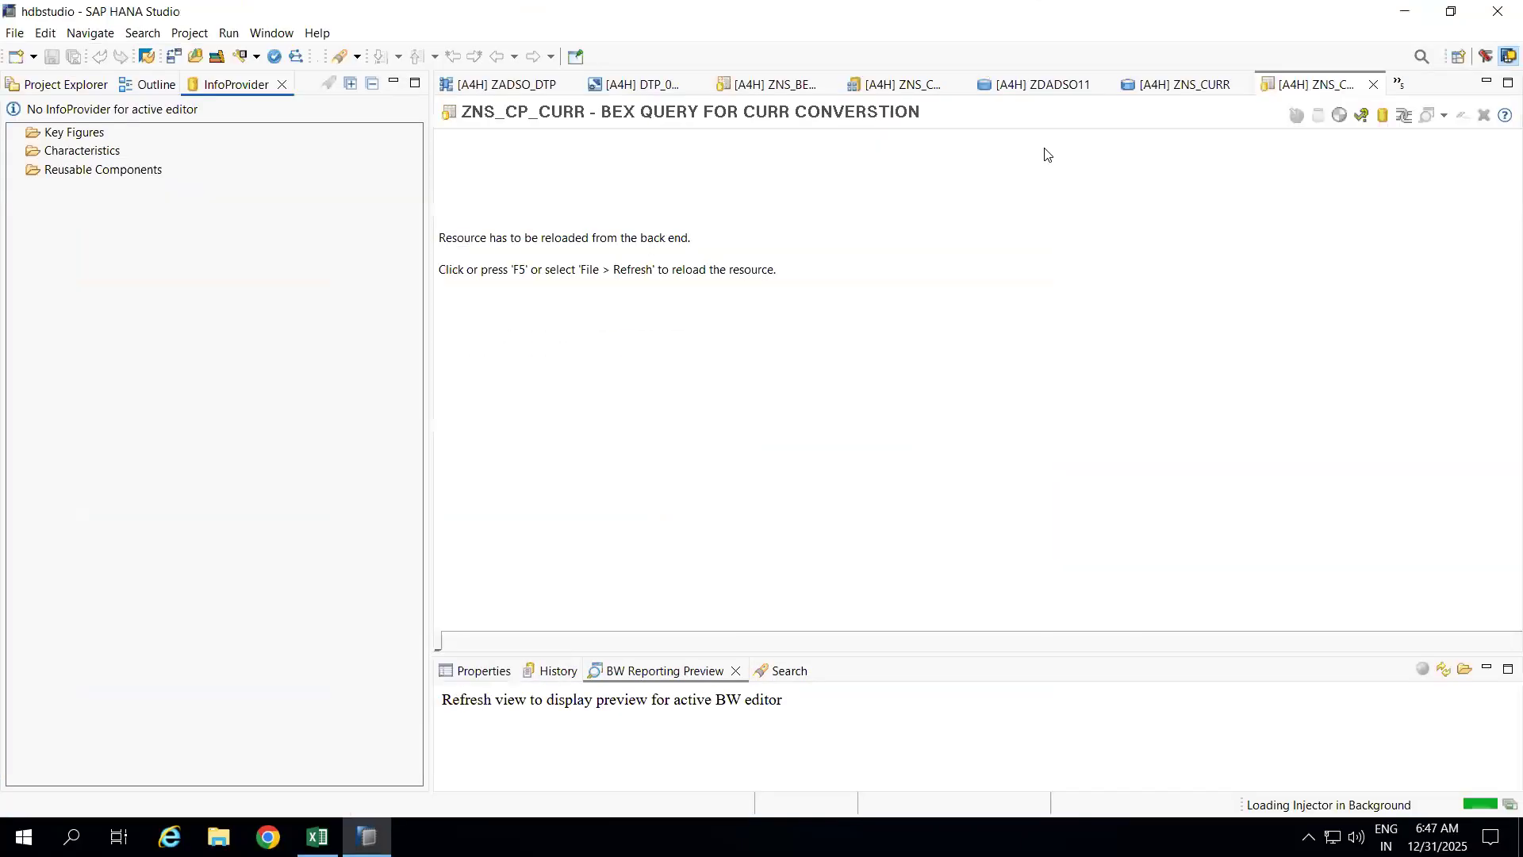
# Close all open editors, from the ZNS_CP_CURR query through to the ZADSO_DTP data flow object
pyautogui.click(1374, 85)
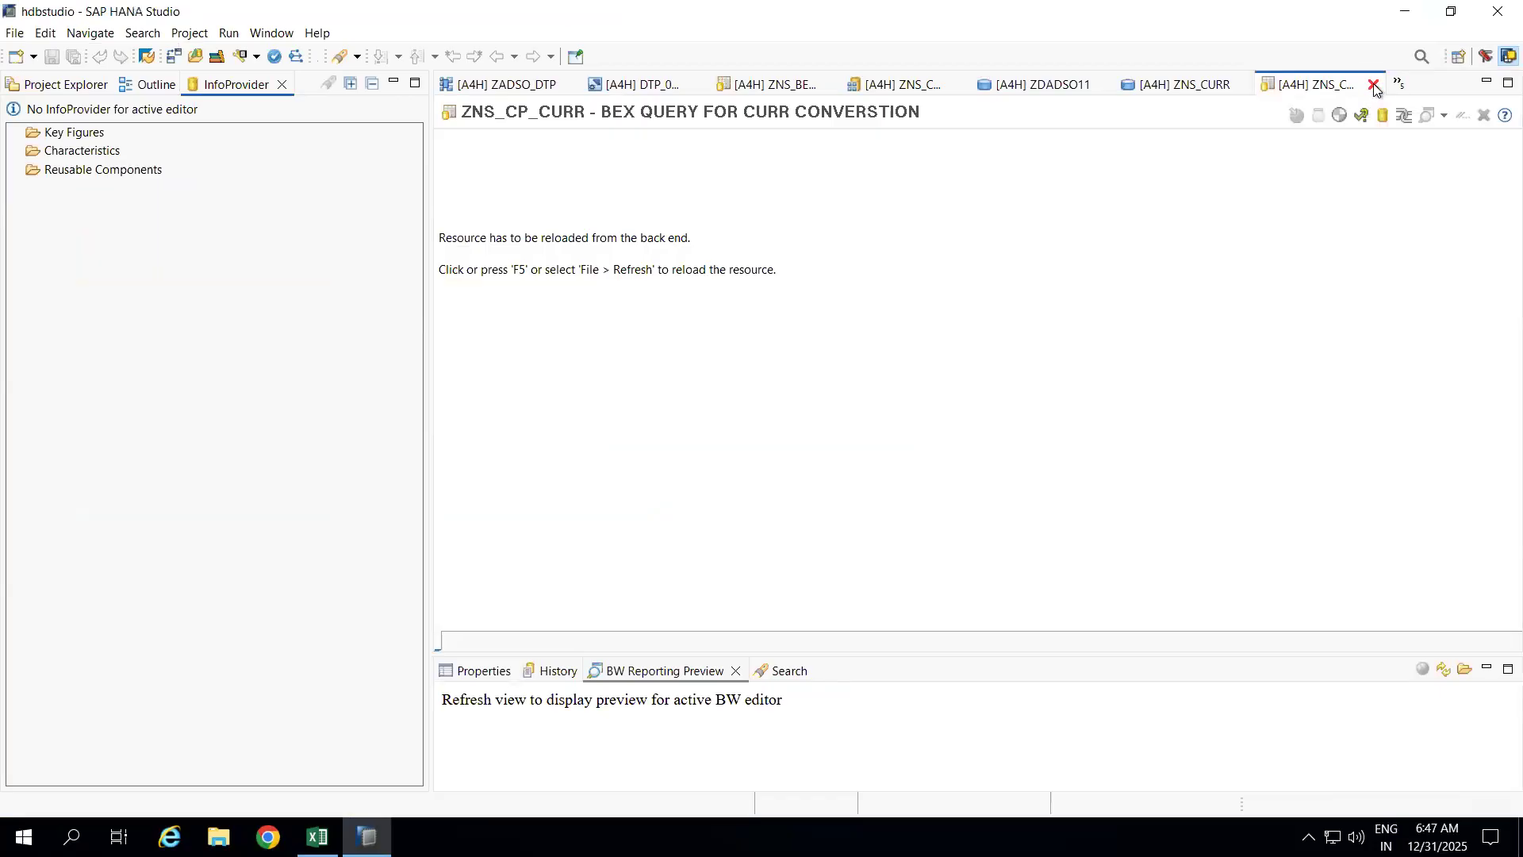
pyautogui.click(1381, 85)
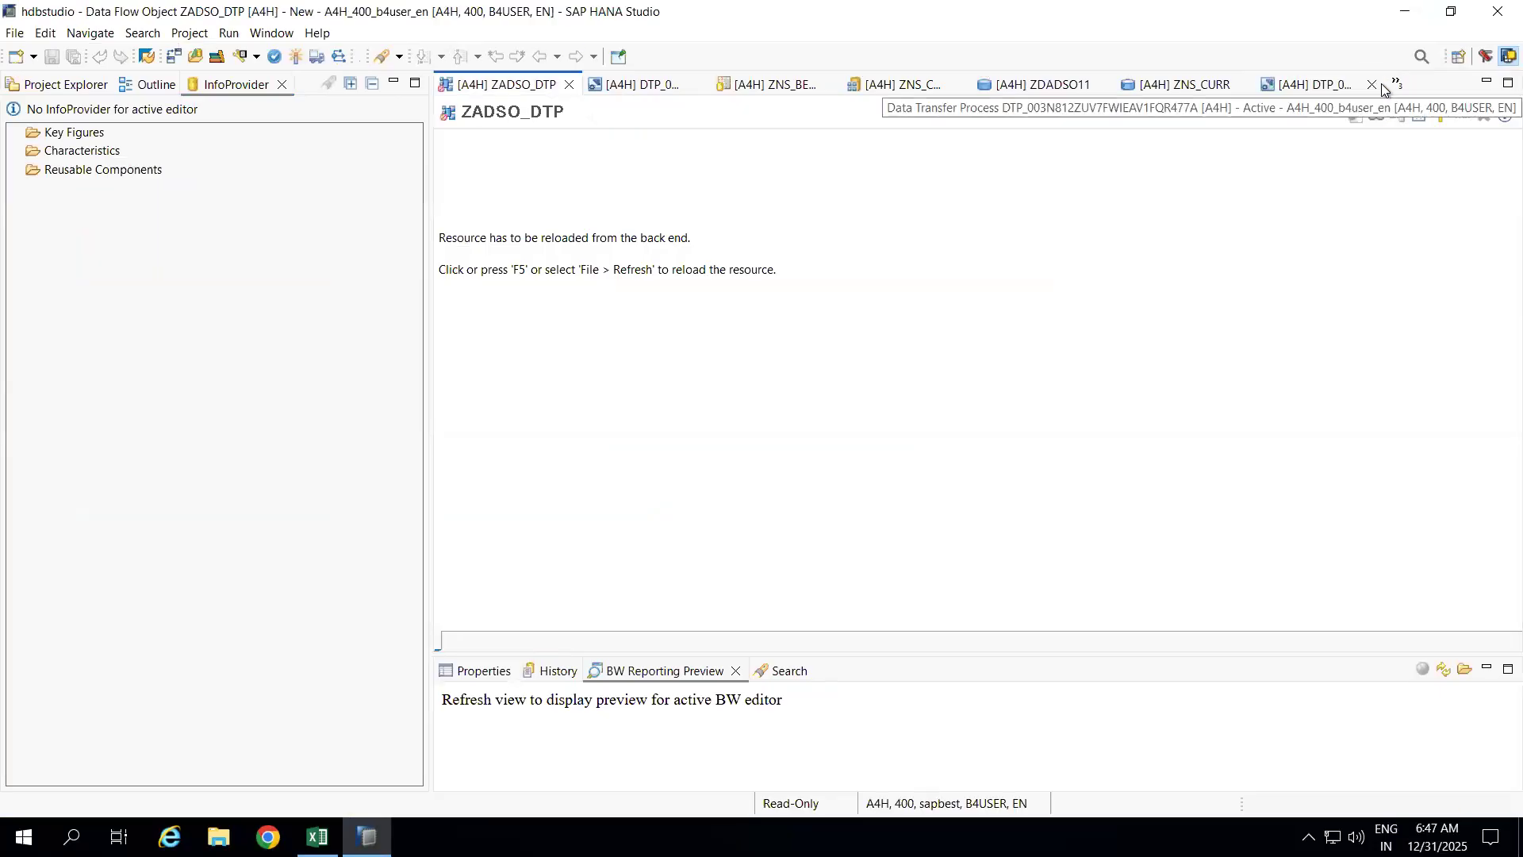
pyautogui.click(1371, 85)
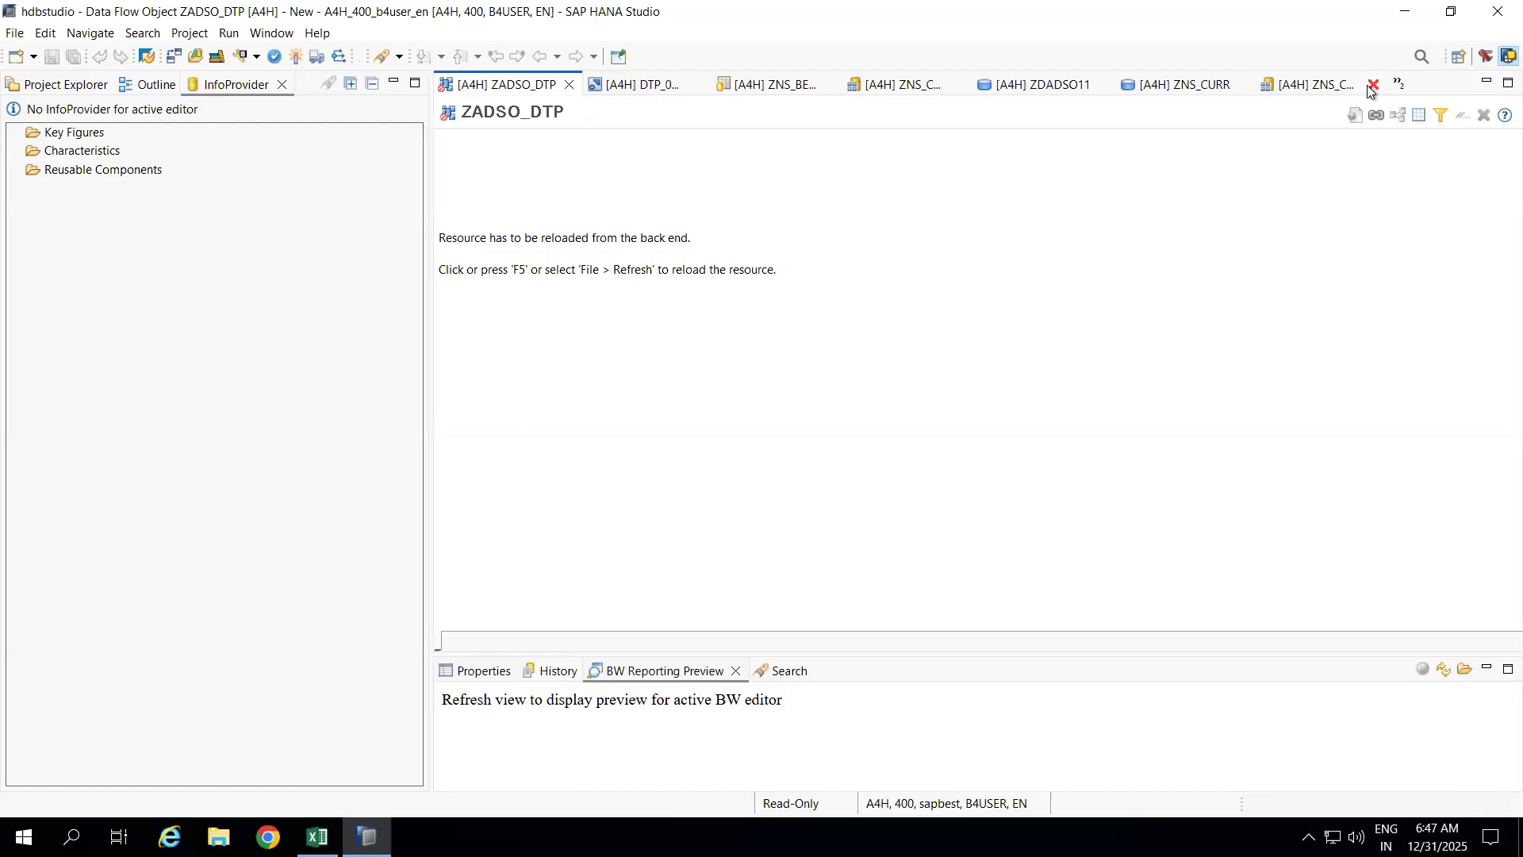
pyautogui.click(1373, 85)
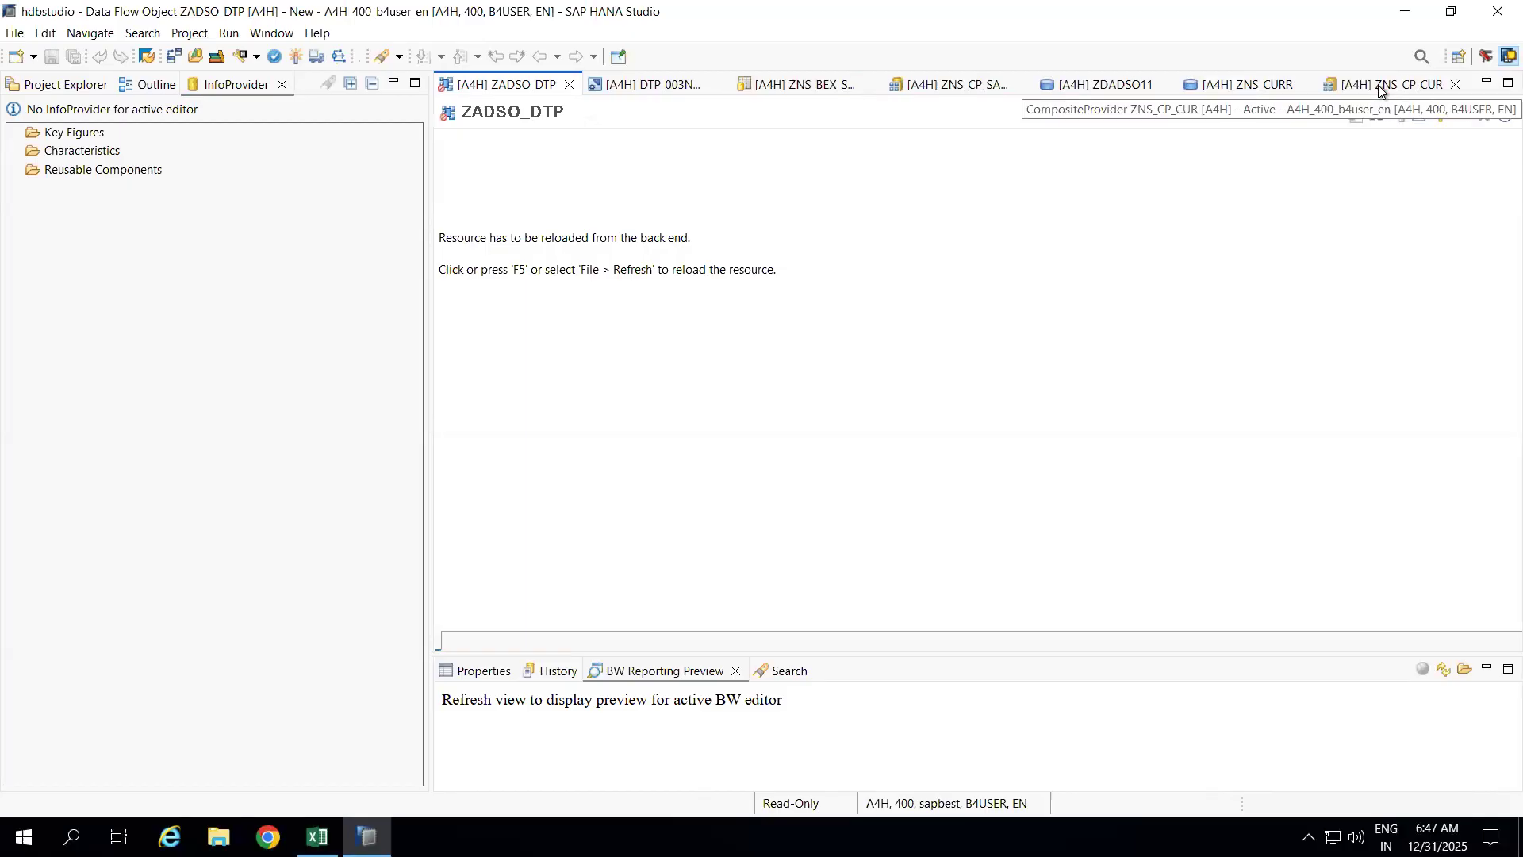
pyautogui.click(1454, 86)
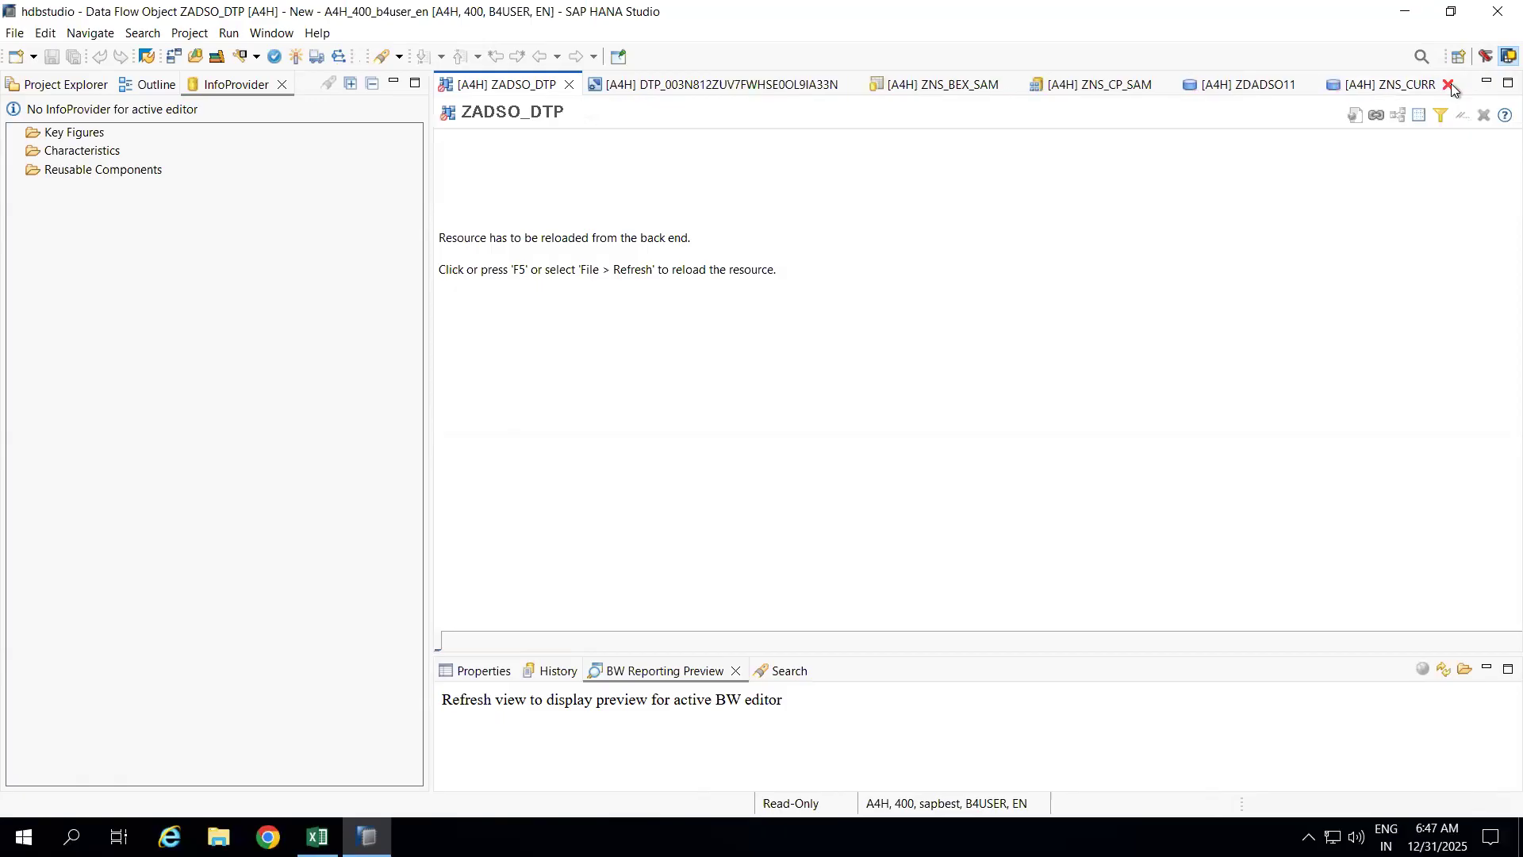
pyautogui.click(1451, 84)
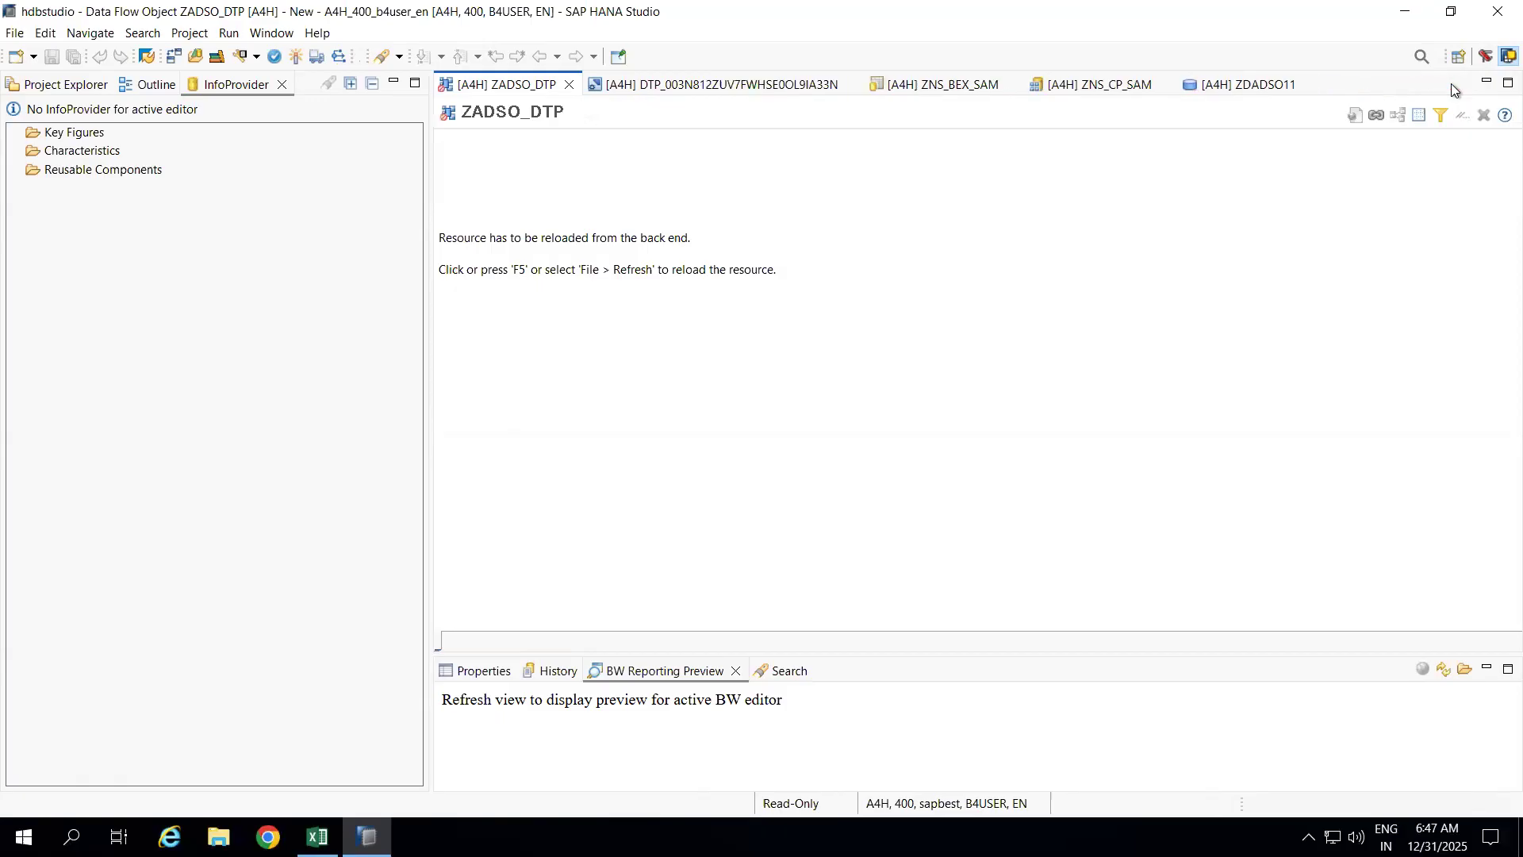
pyautogui.click(1309, 85)
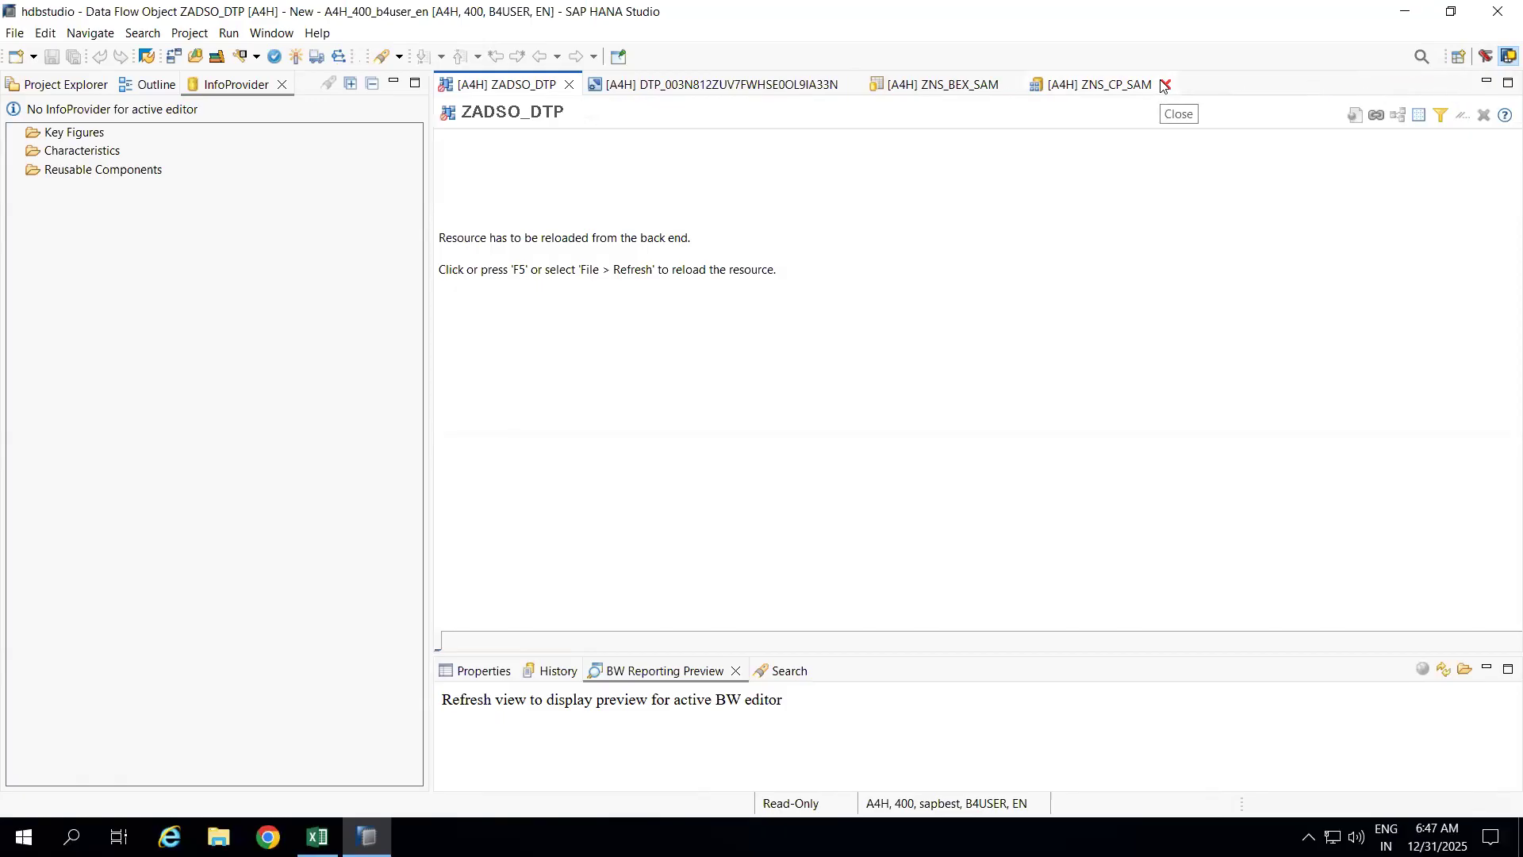
pyautogui.click(1163, 85)
pyautogui.click(1010, 85)
pyautogui.click(849, 85)
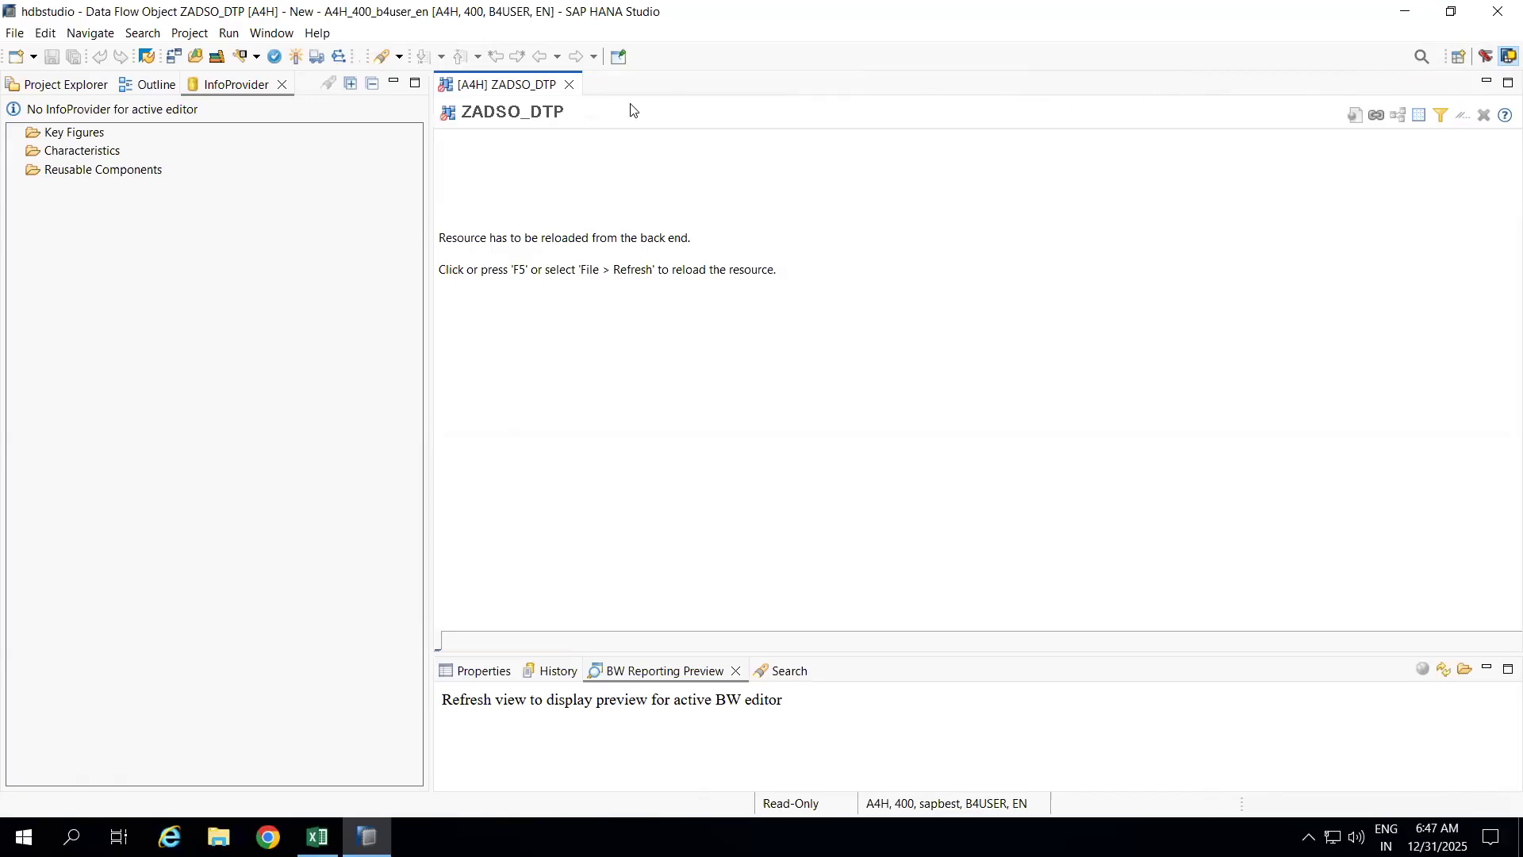
pyautogui.click(570, 85)
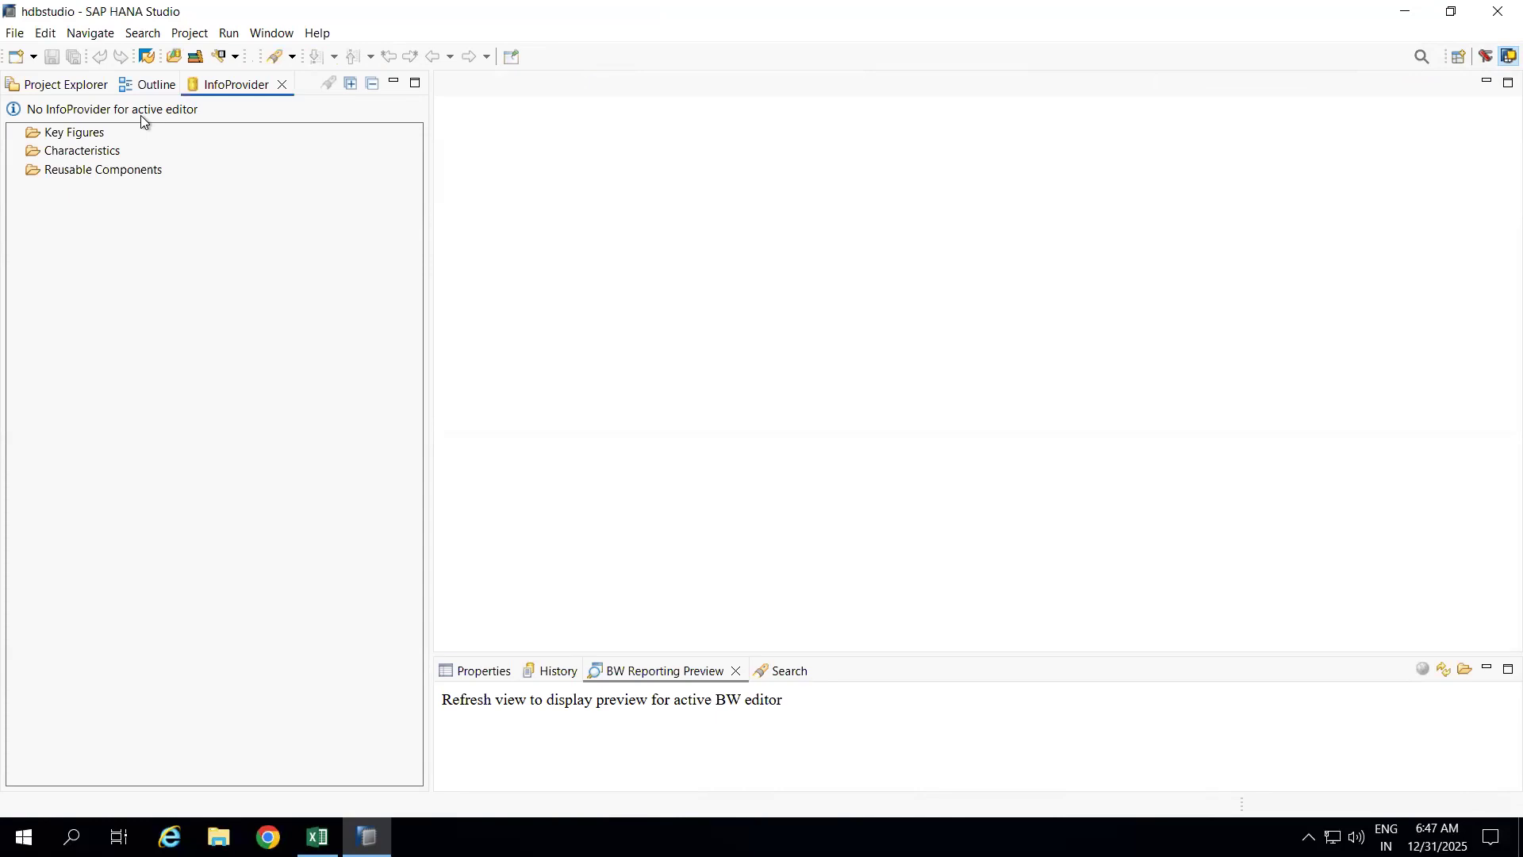
# Open the project A4H_400_b4user_en in the Project Explorer and log on with the account password
pyautogui.click(79, 94)
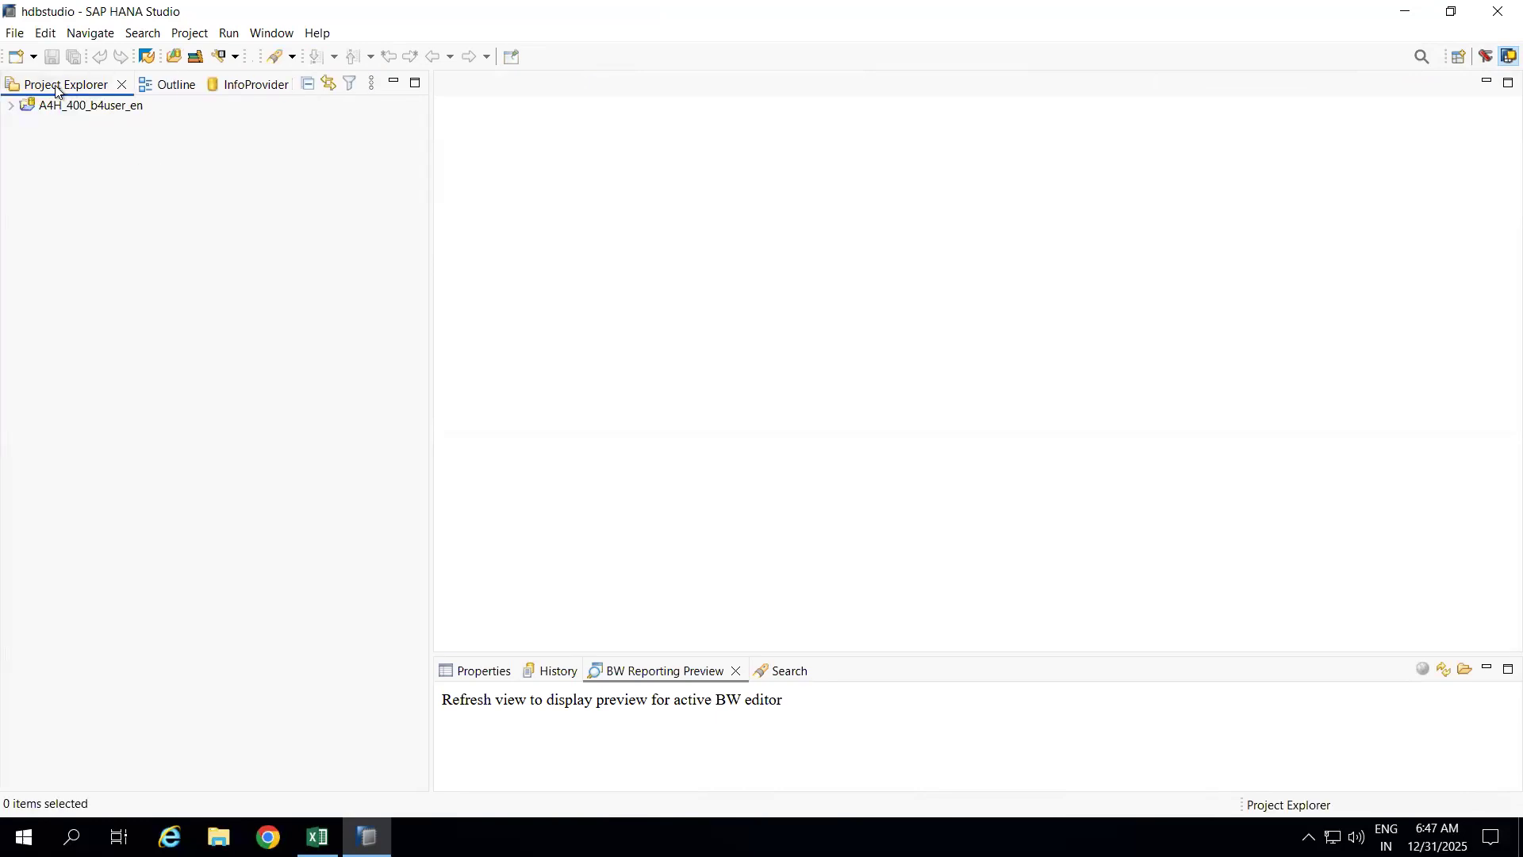
pyautogui.click(16, 107)
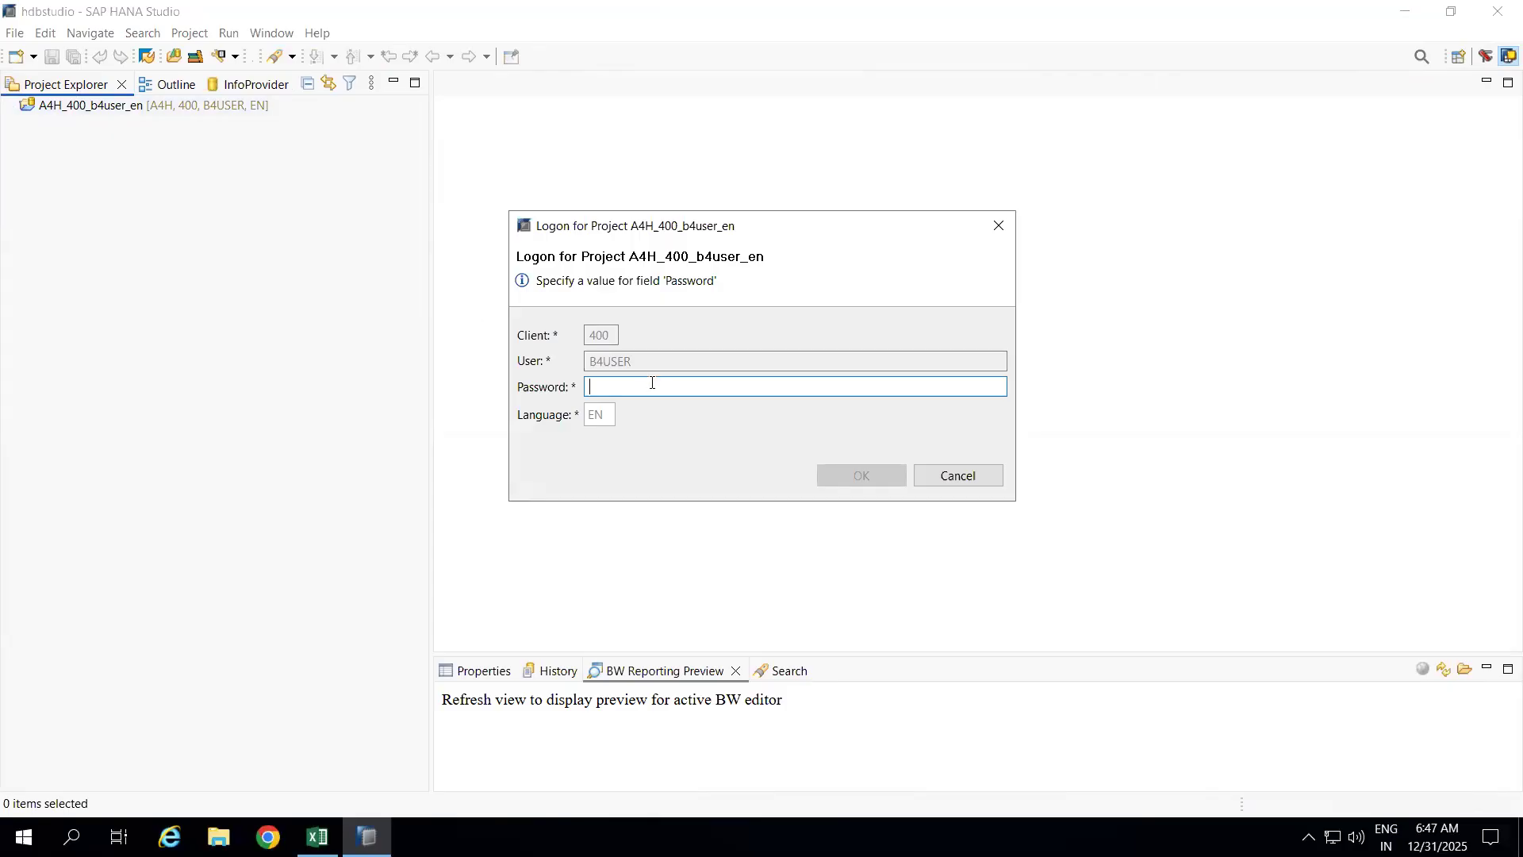
pyautogui.write('••••••')
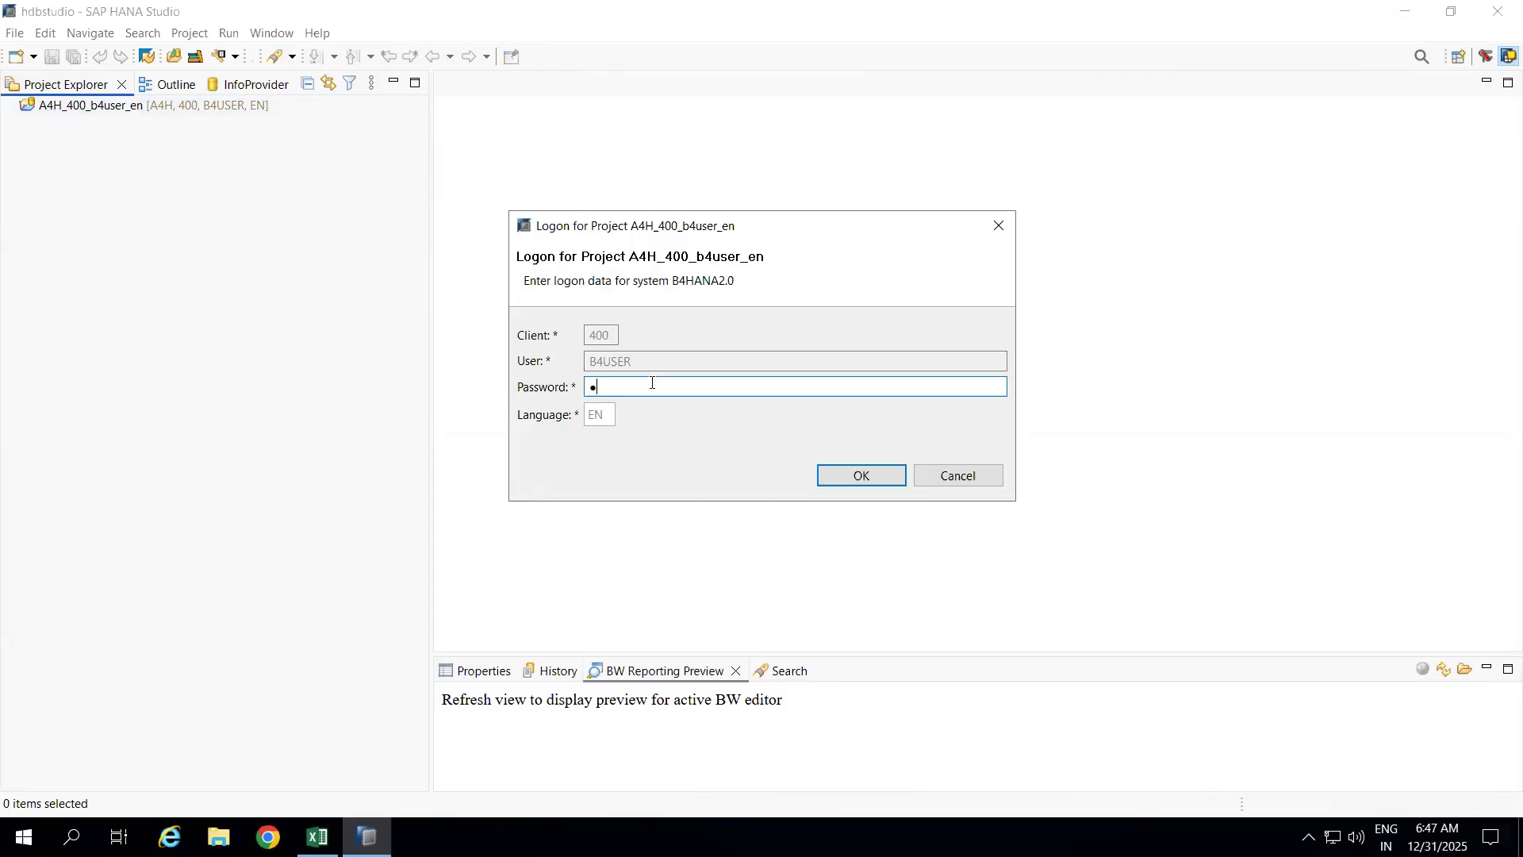
pyautogui.write('•••')
pyautogui.press('Return')
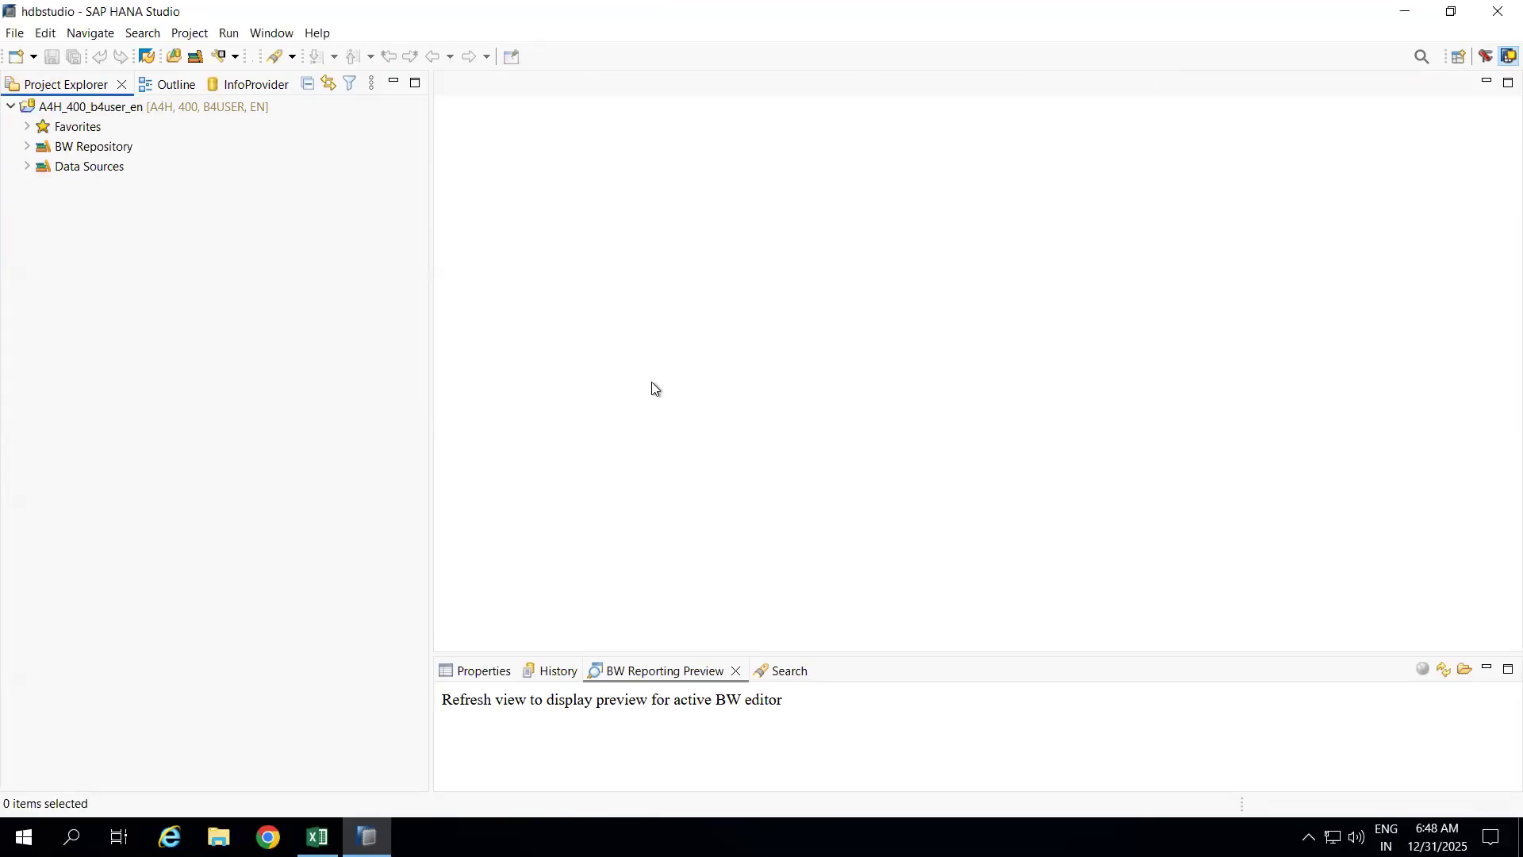
# Expand the BW Repository and the info area directly below SD Sales Data to view its object folders
pyautogui.click(29, 148)
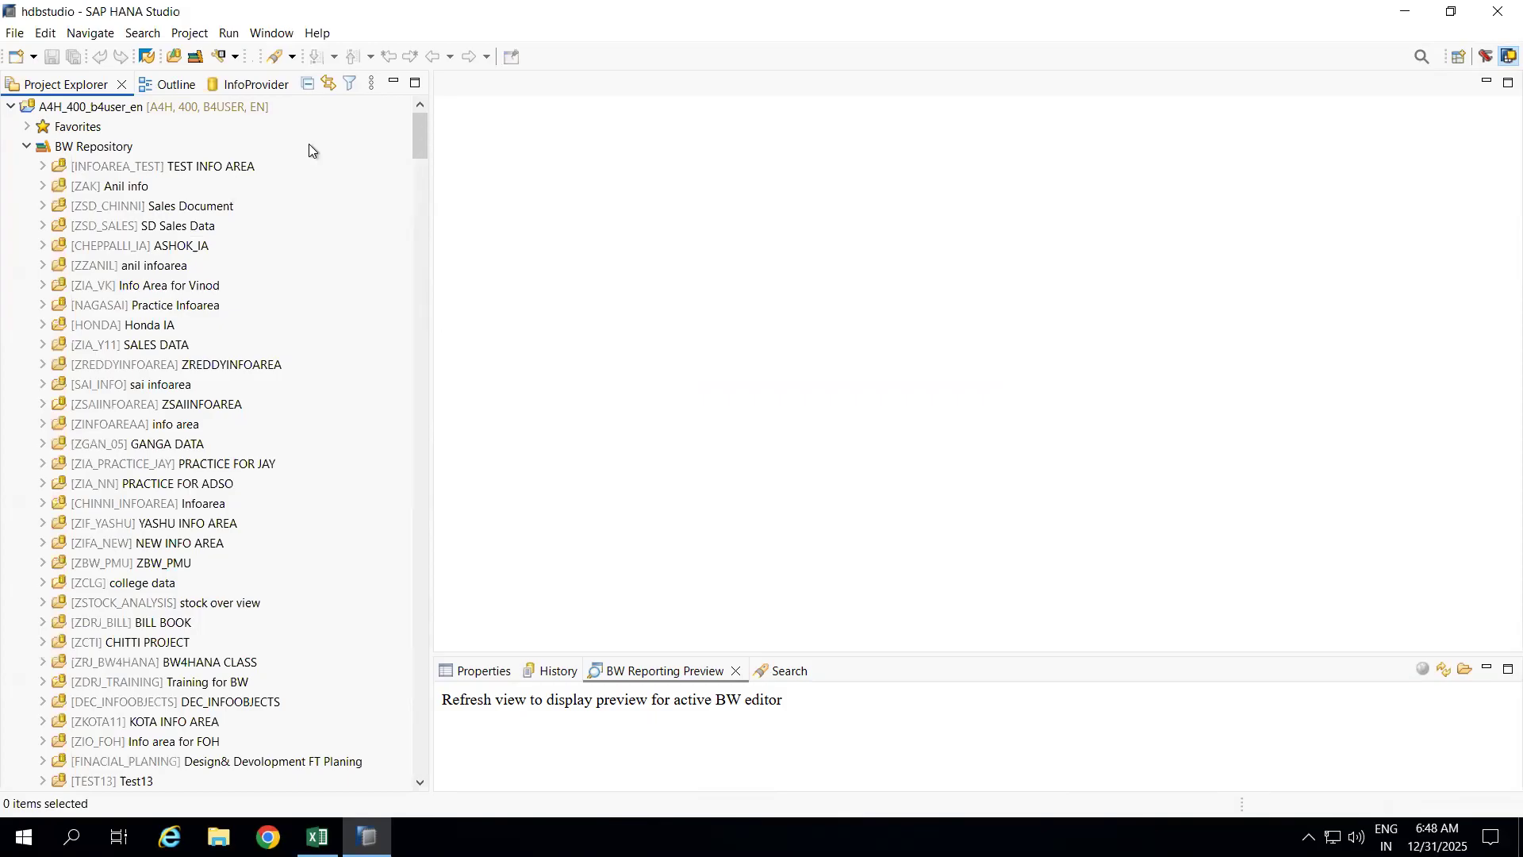
pyautogui.click(190, 165)
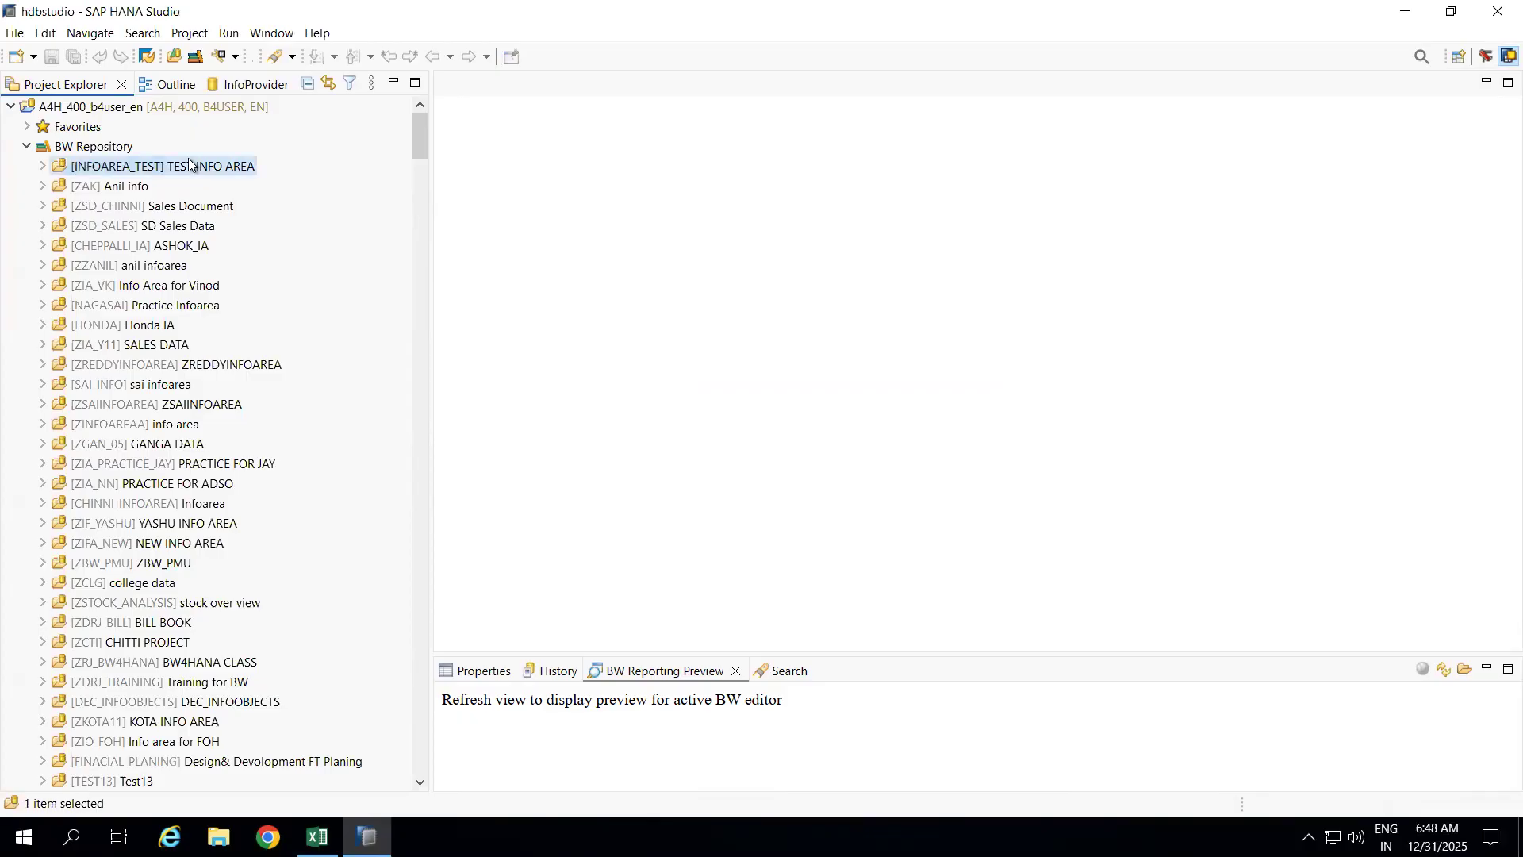
pyautogui.click(189, 204)
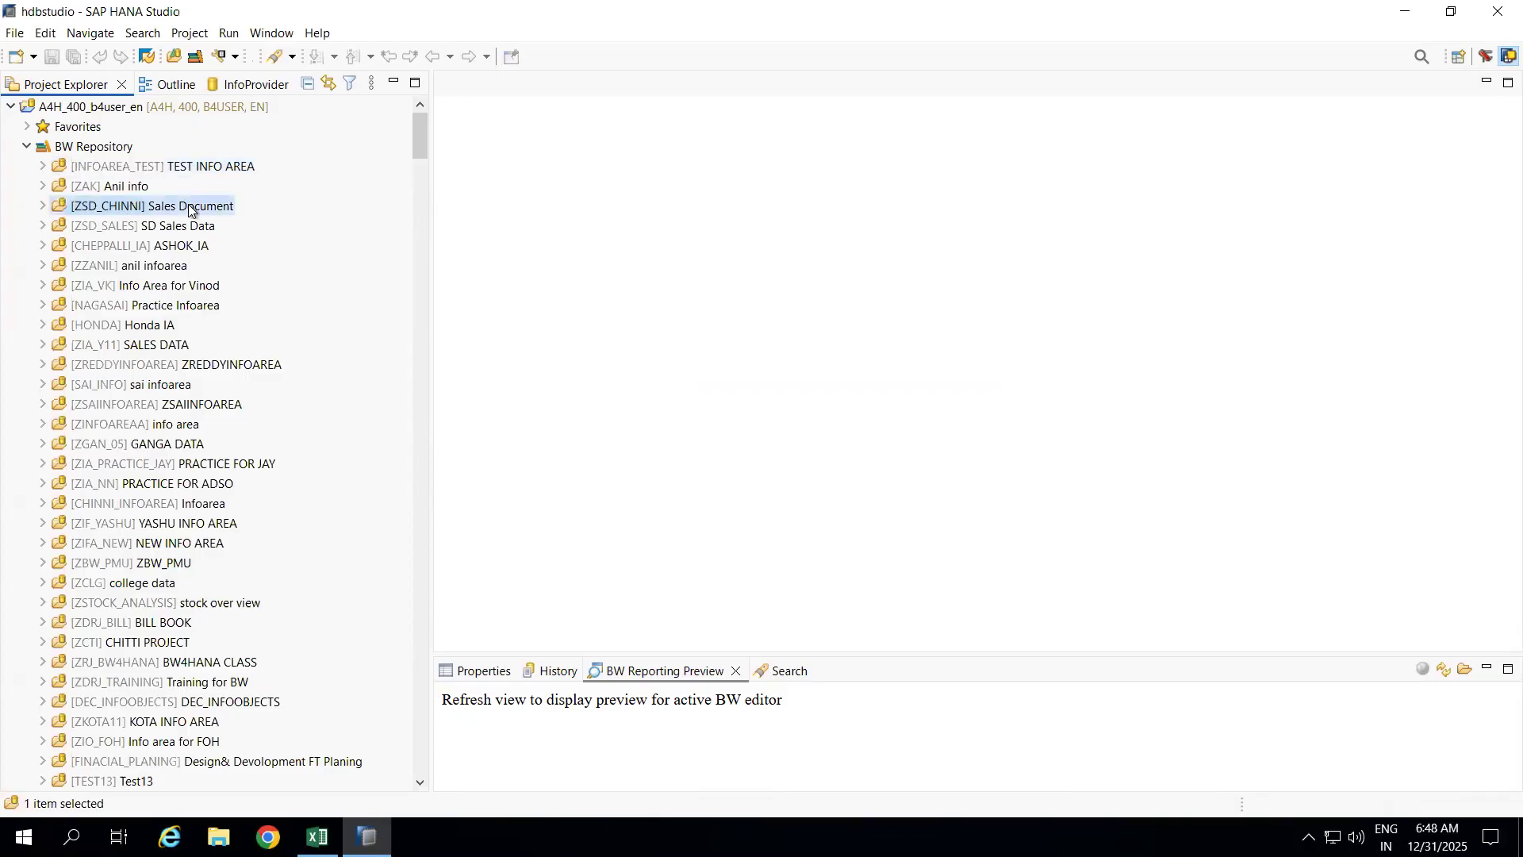
pyautogui.click(189, 226)
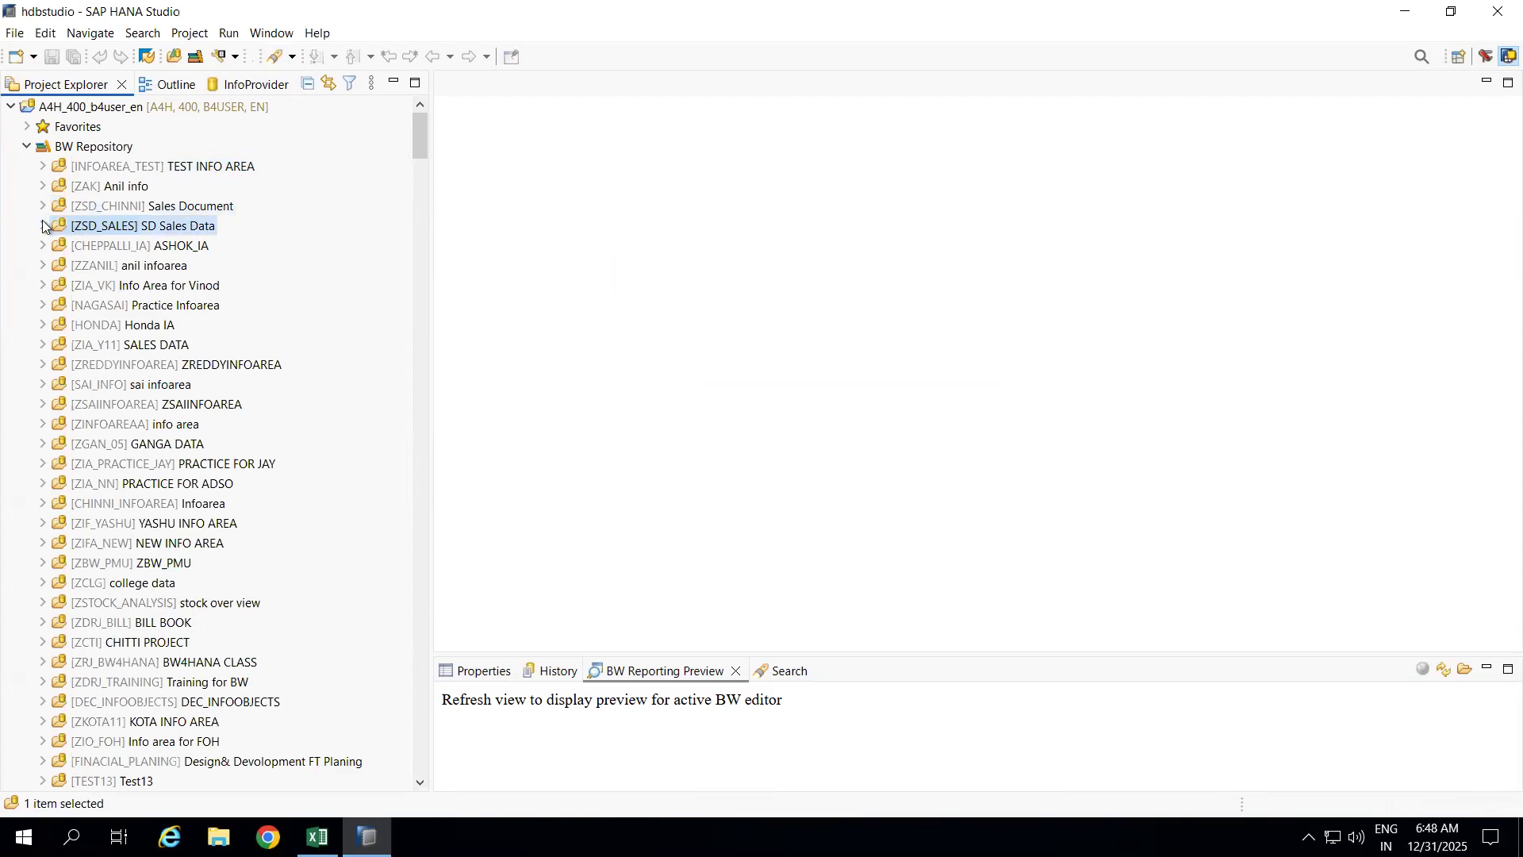
pyautogui.click(45, 247)
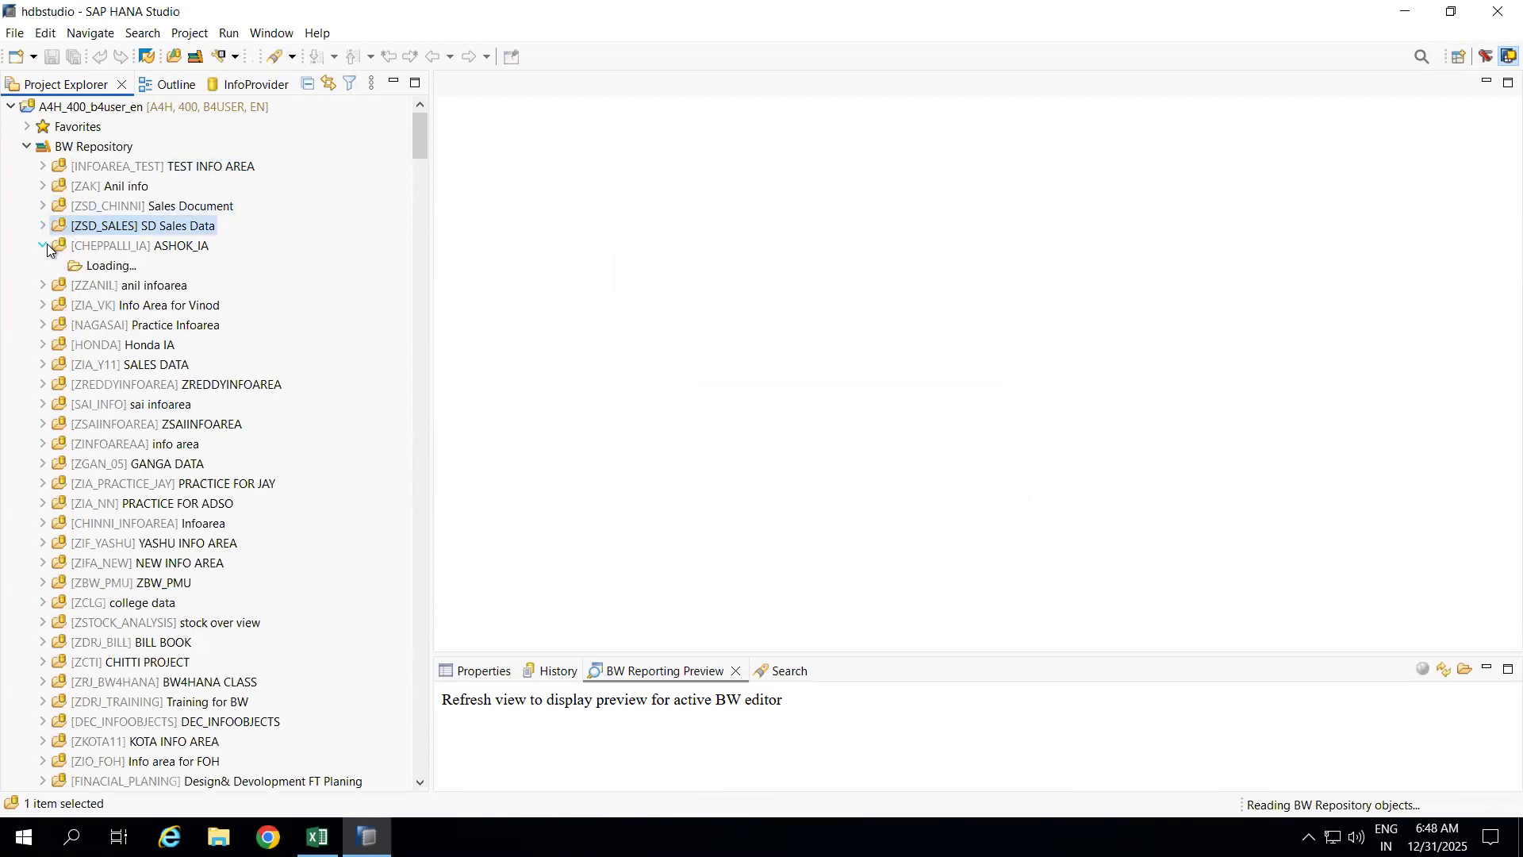
pyautogui.click(159, 248)
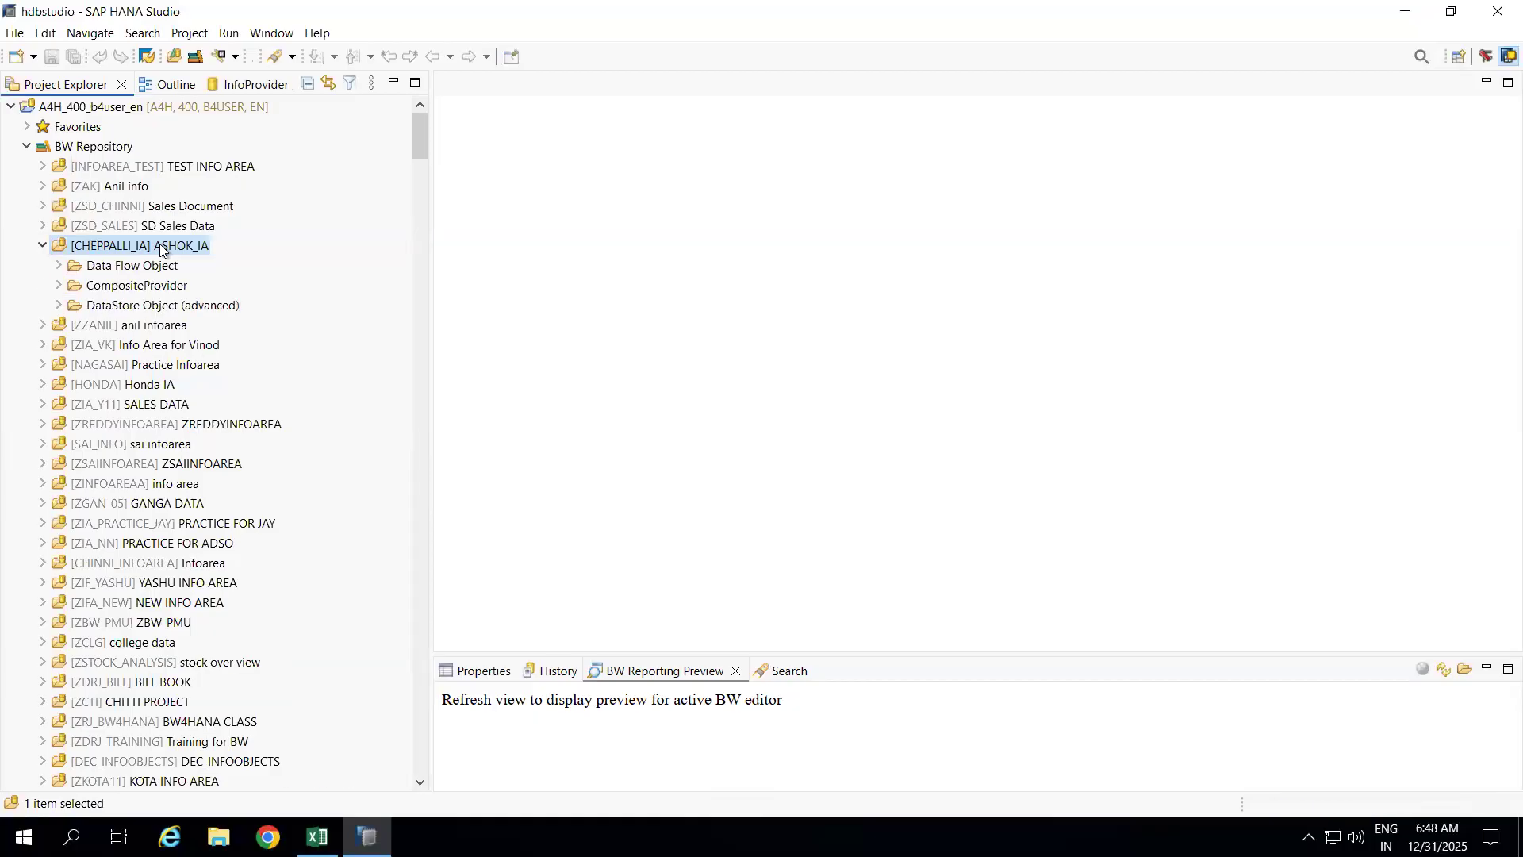
# Expand the info area's CompositeProvider folder and the SALES_CP composite provider to examine their contents
pyautogui.click(59, 286)
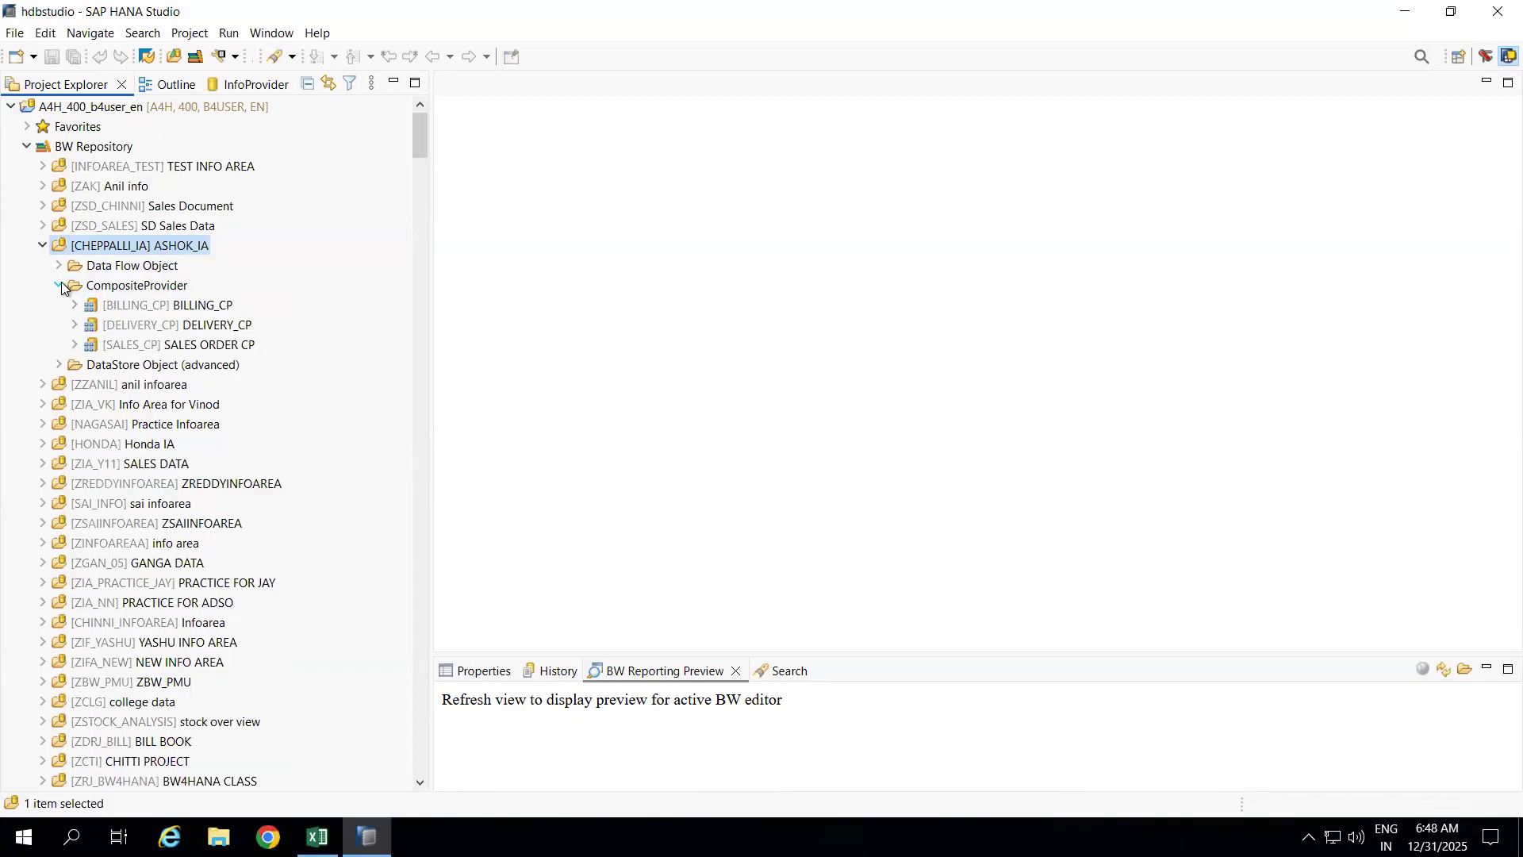
pyautogui.click(60, 286)
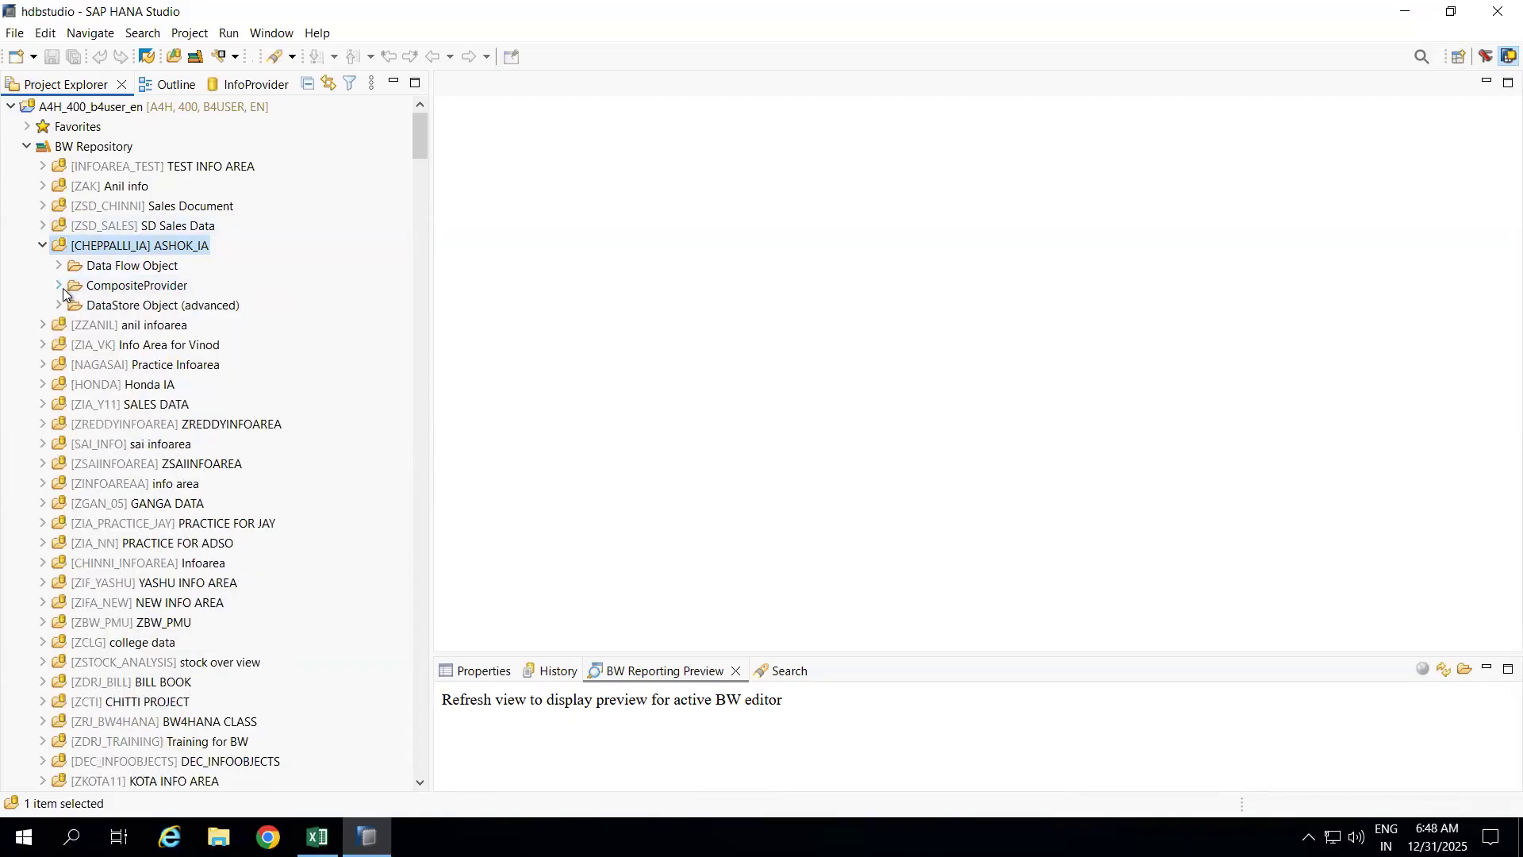
pyautogui.click(60, 287)
pyautogui.click(74, 325)
pyautogui.click(73, 326)
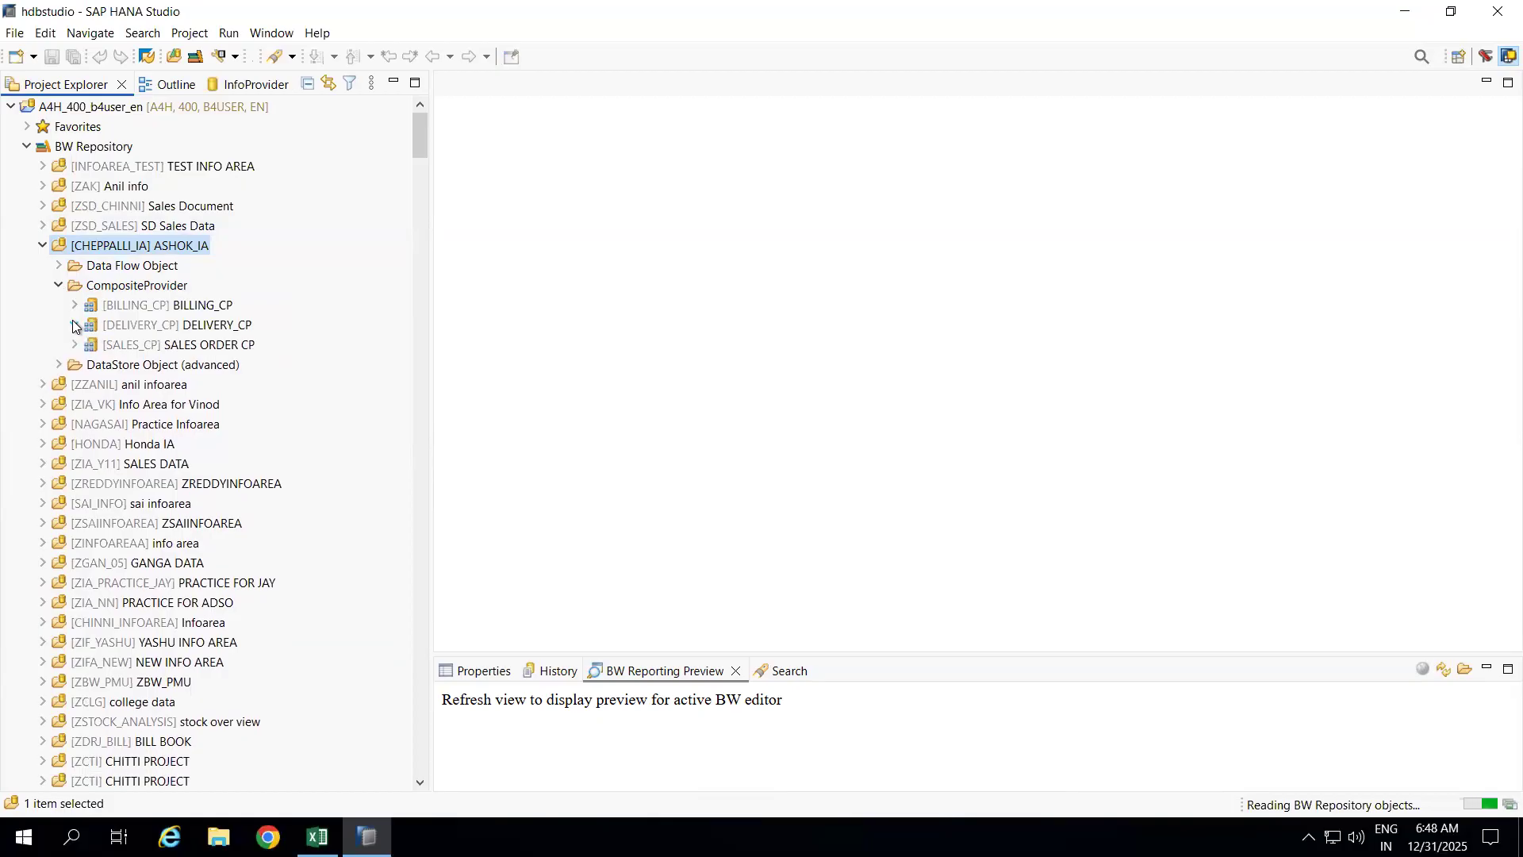
pyautogui.click(73, 345)
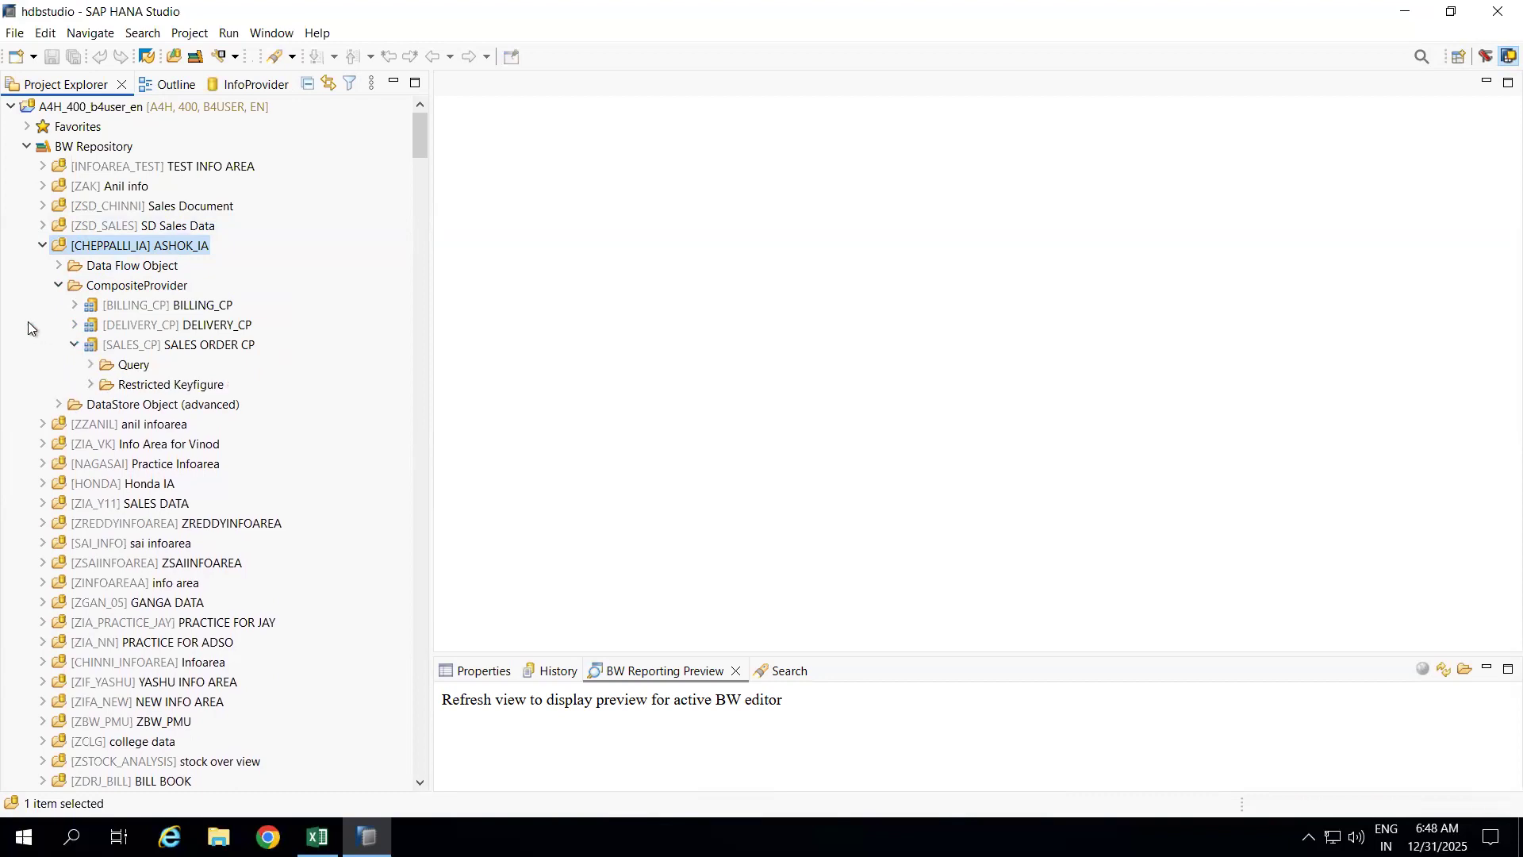
# Open the SALES_CP composite provider and examine its Scenario view with the union and its source object, closing the editor when finished
pyautogui.click(75, 346)
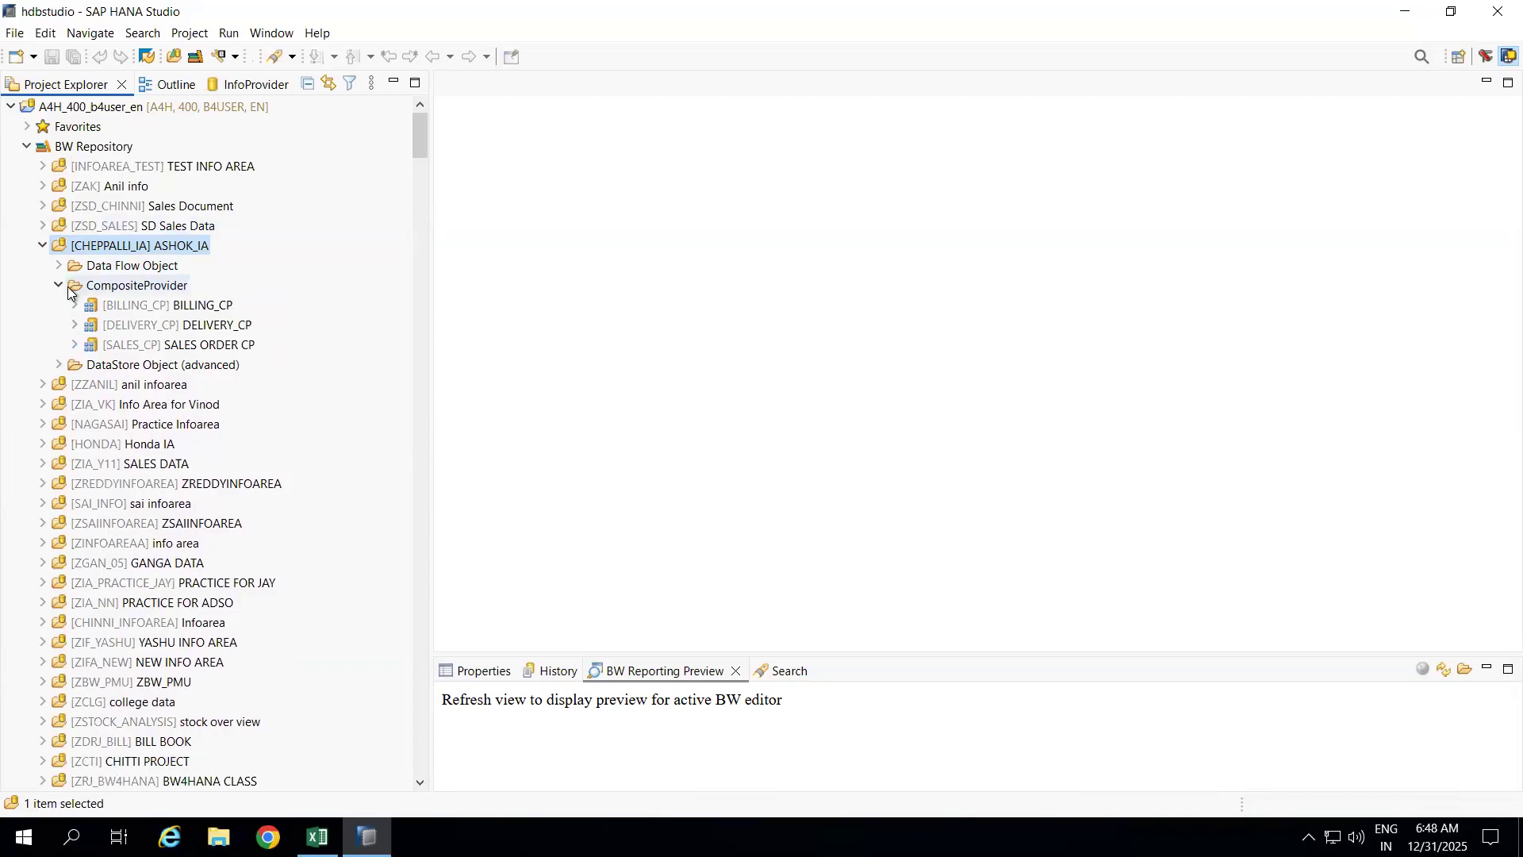
pyautogui.click(68, 288)
pyautogui.click(64, 286)
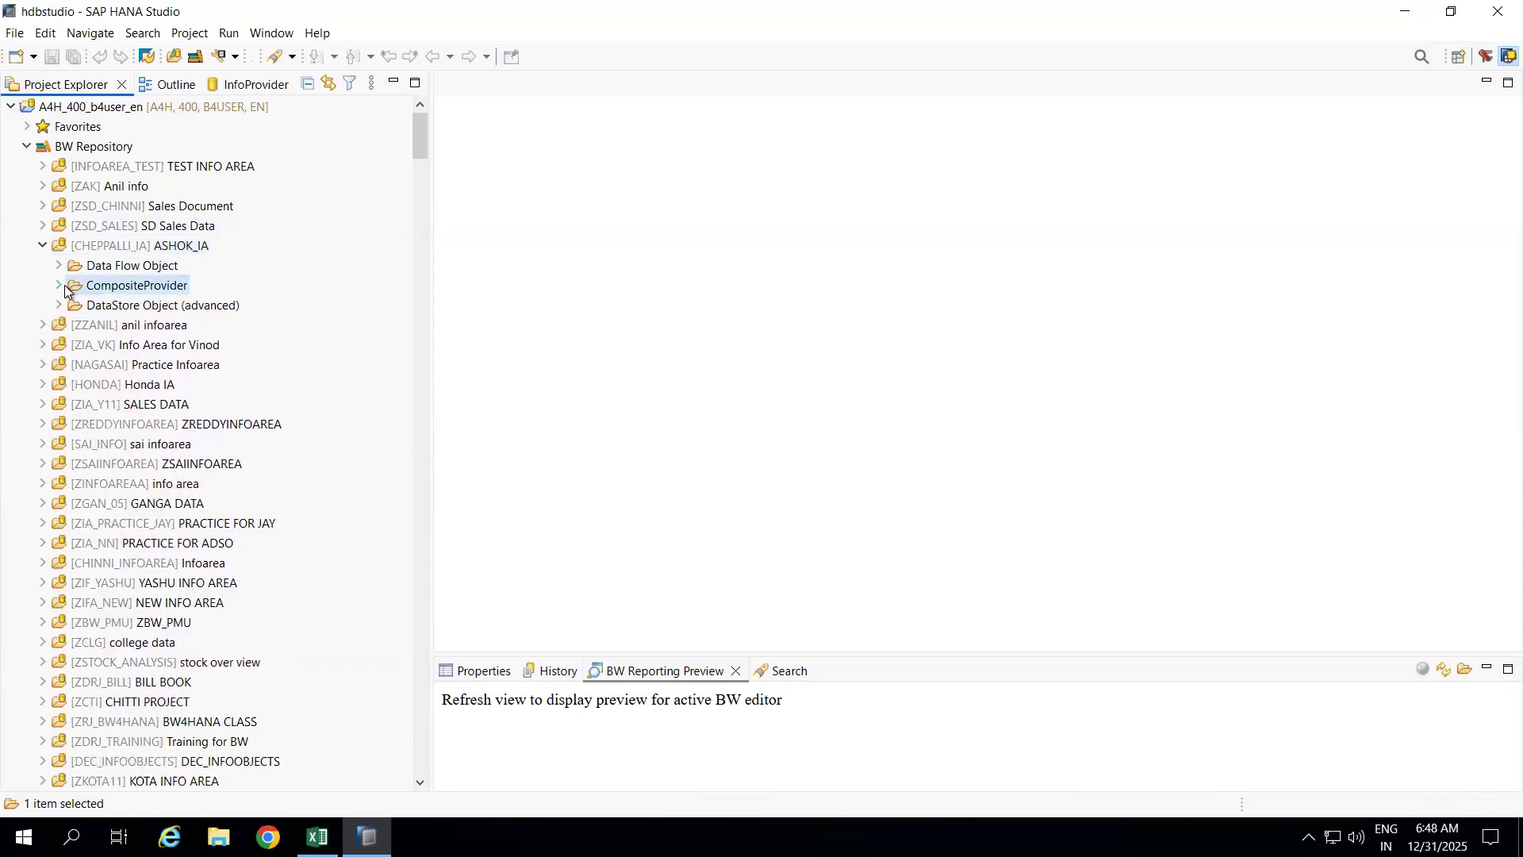
pyautogui.click(64, 285)
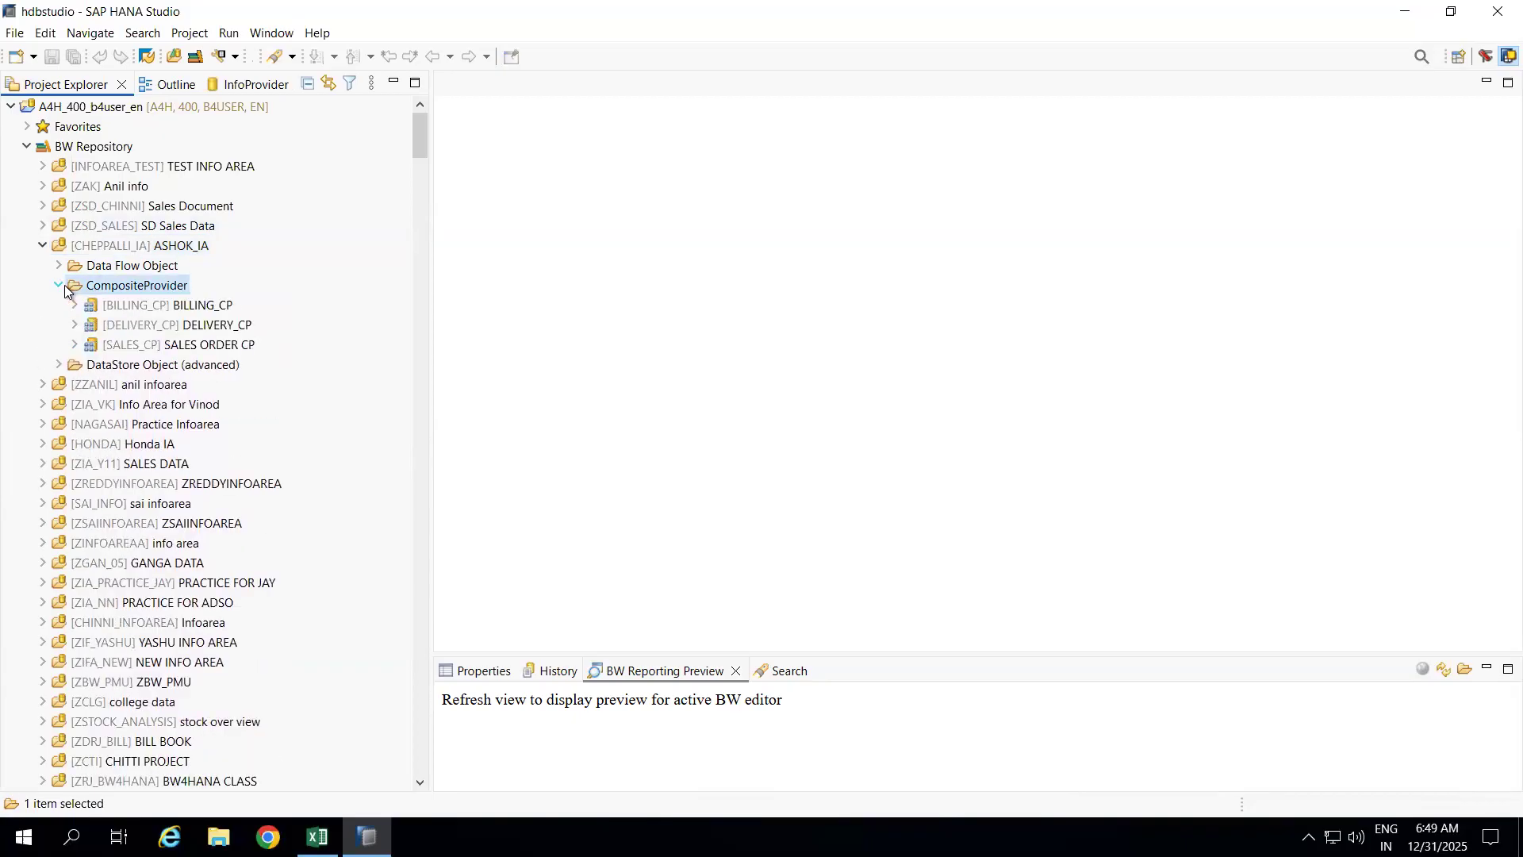
pyautogui.click(74, 345)
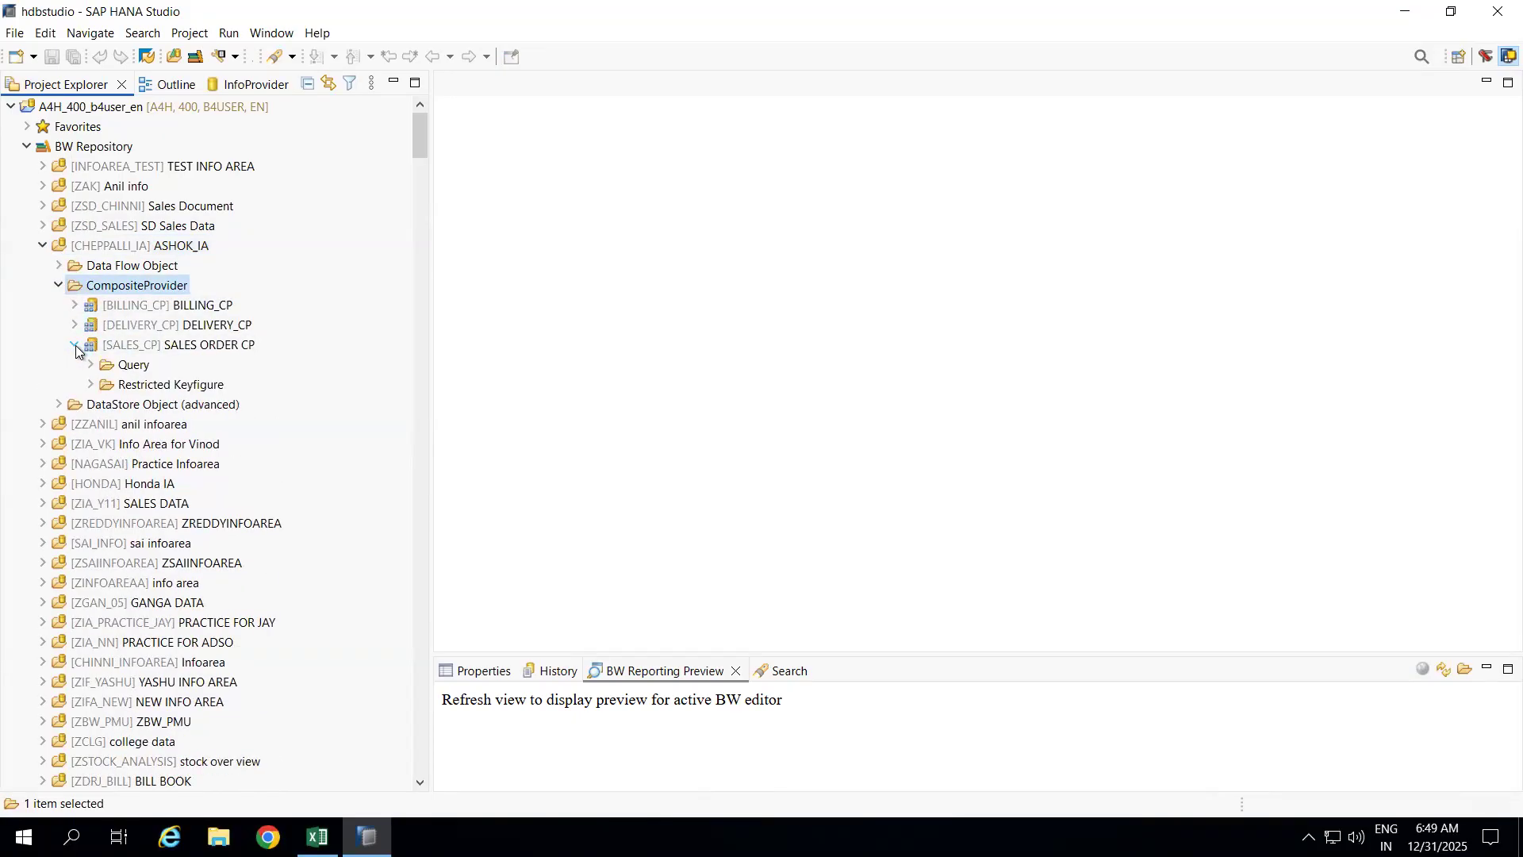
pyautogui.doubleClick(153, 345)
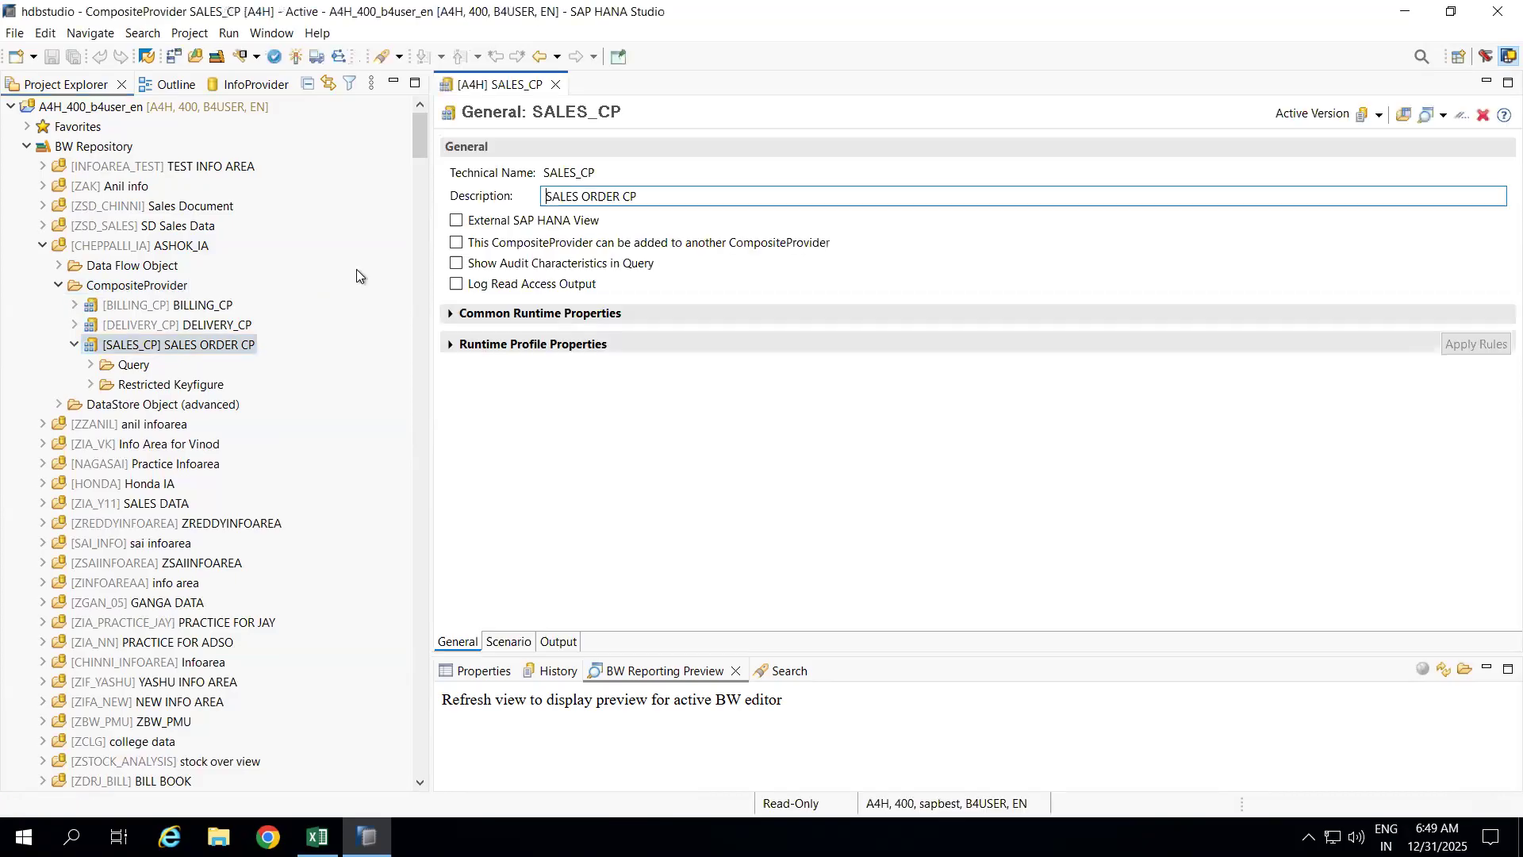
pyautogui.click(508, 643)
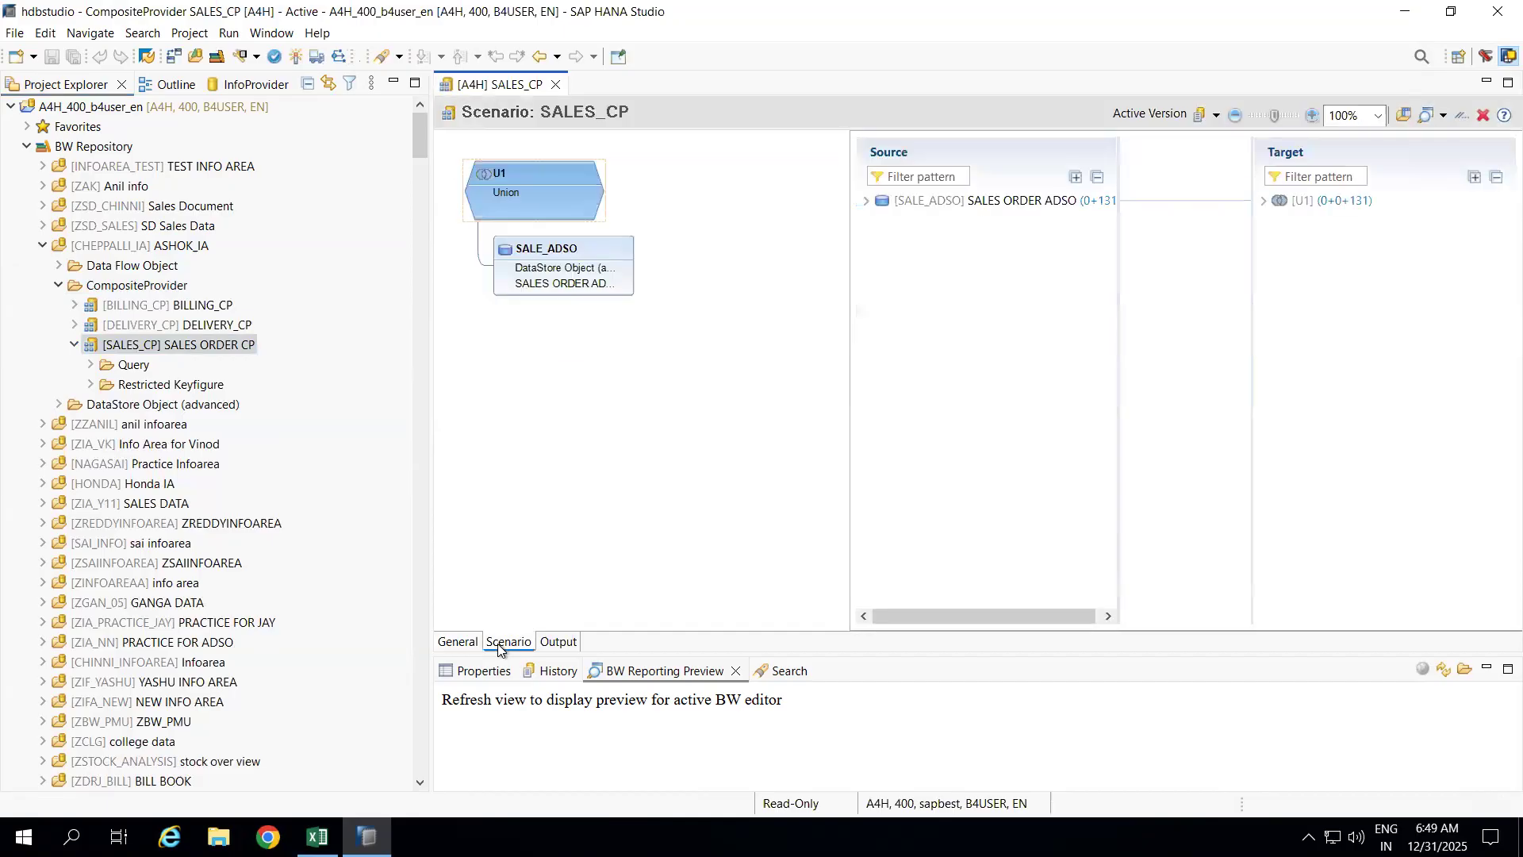
pyautogui.moveTo(555, 240)
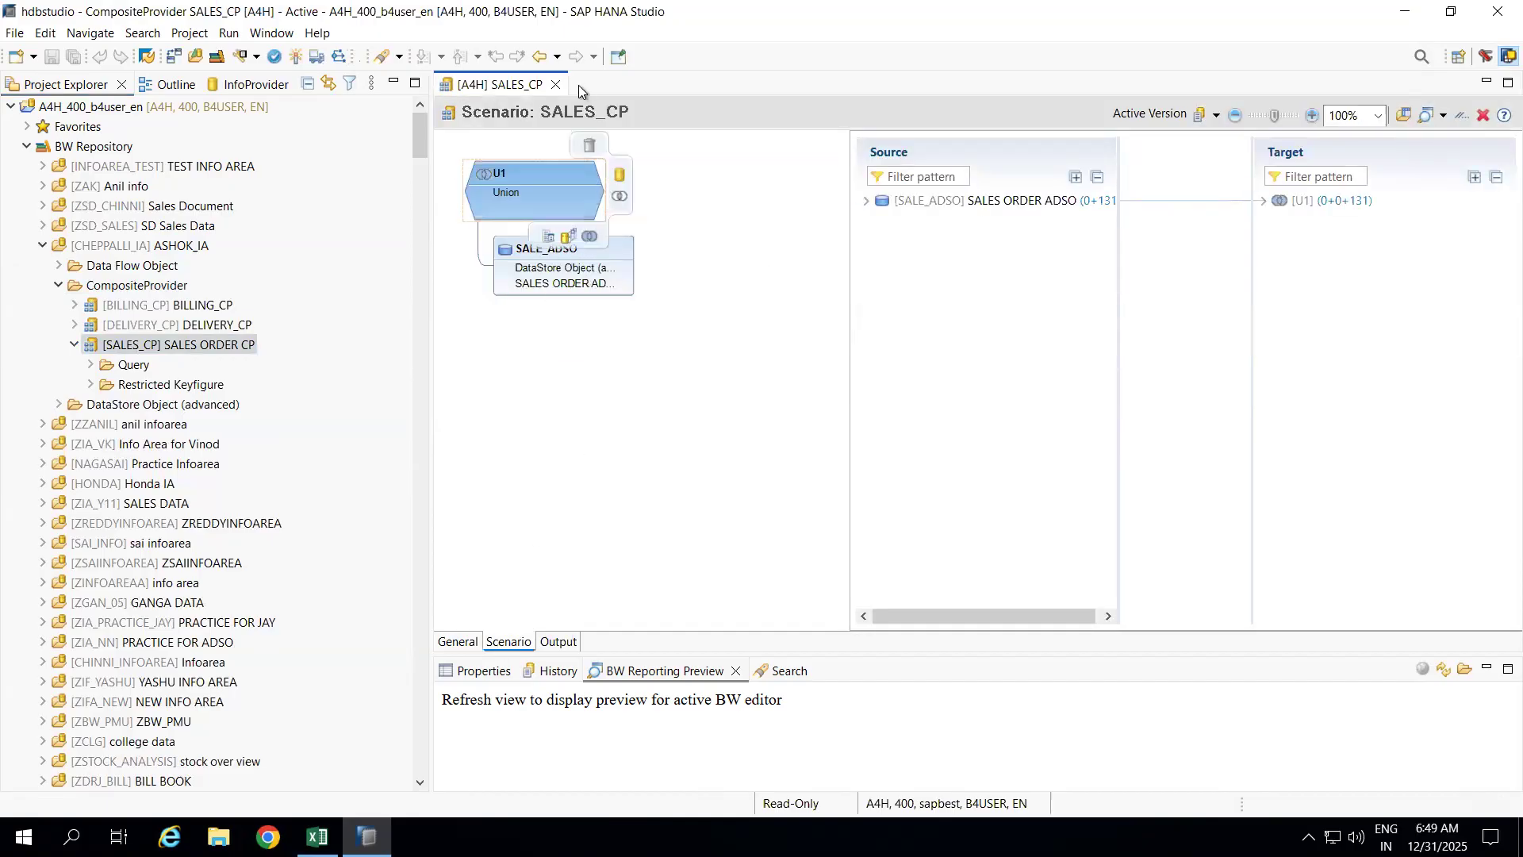
pyautogui.click(557, 84)
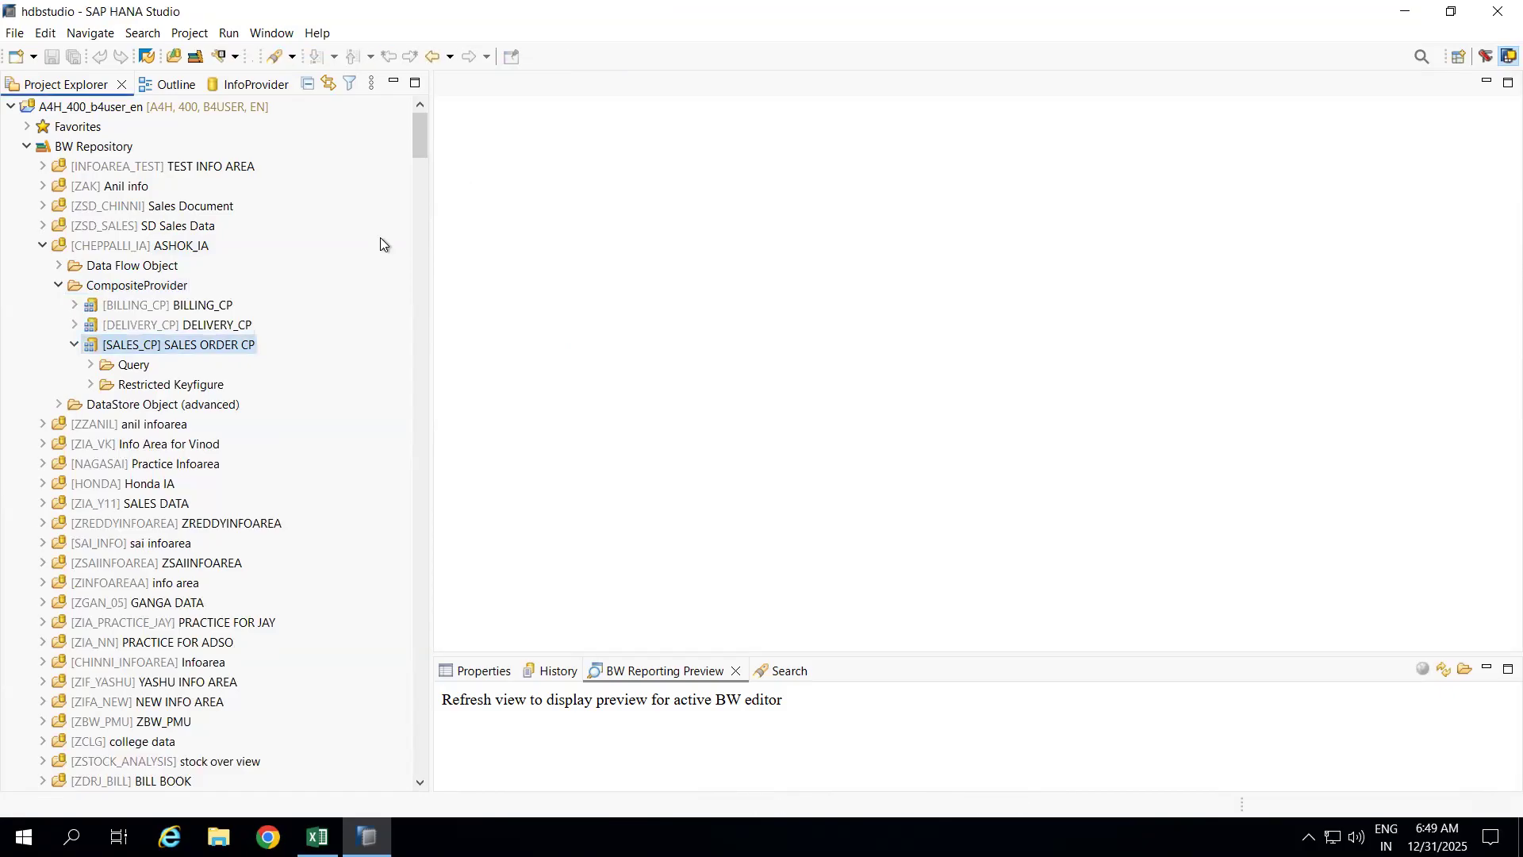
pyautogui.click(115, 287)
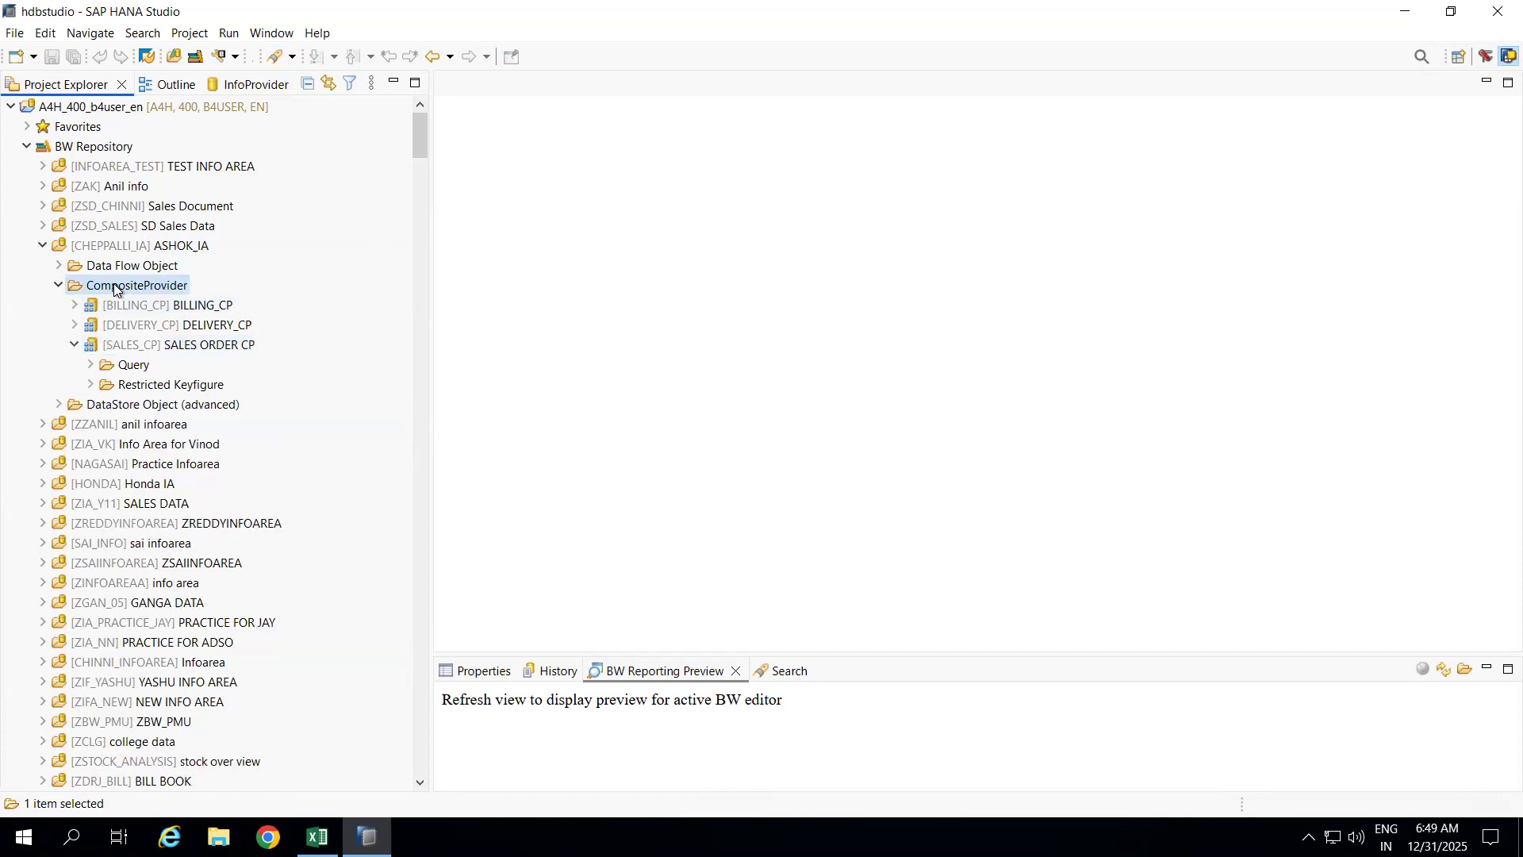
pyautogui.rightClick(115, 289)
pyautogui.moveTo(228, 298)
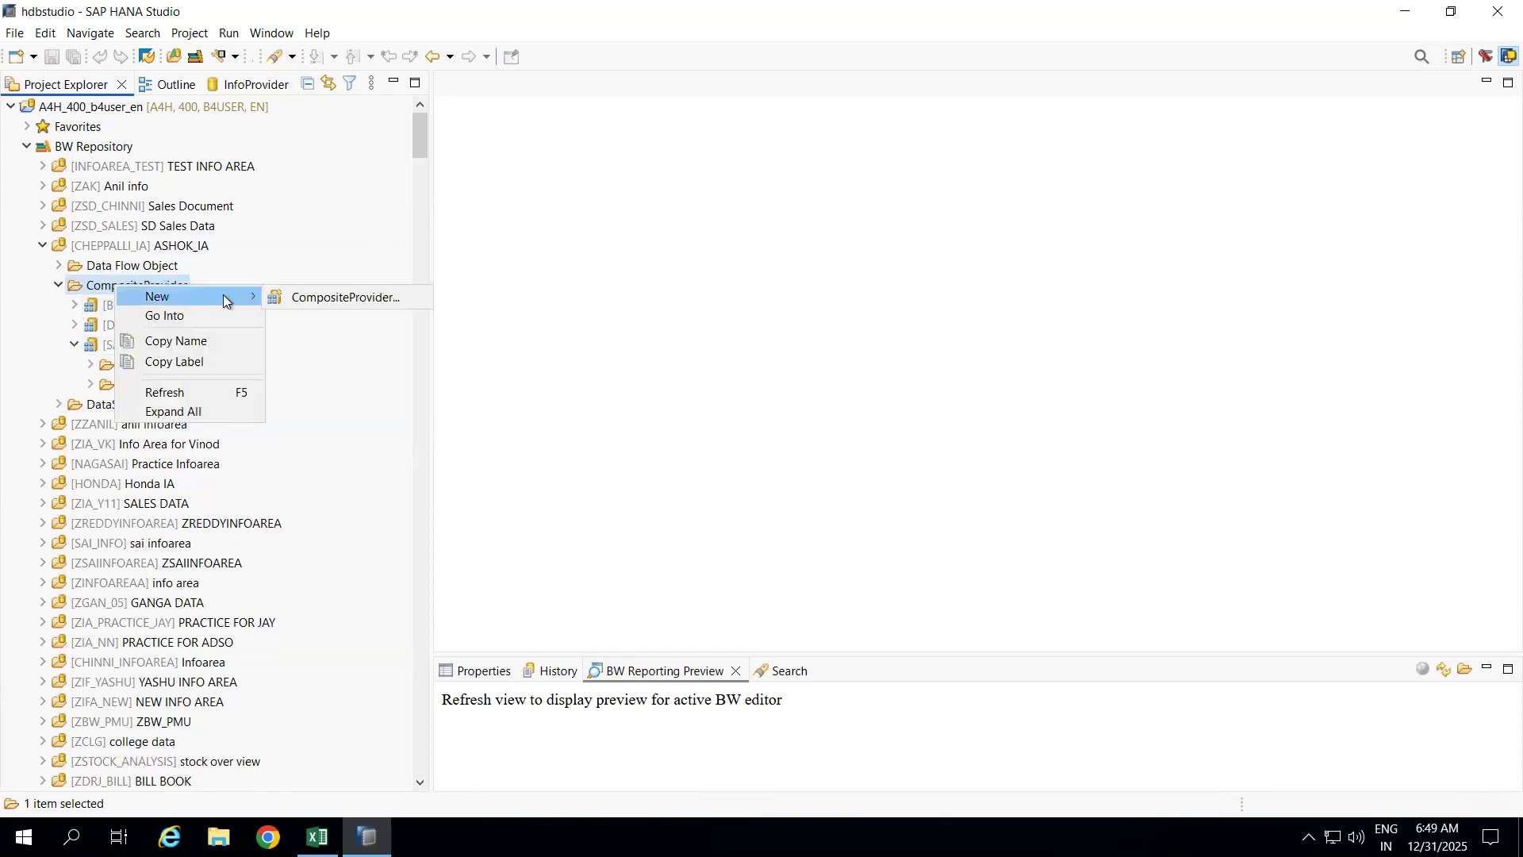
pyautogui.click(297, 299)
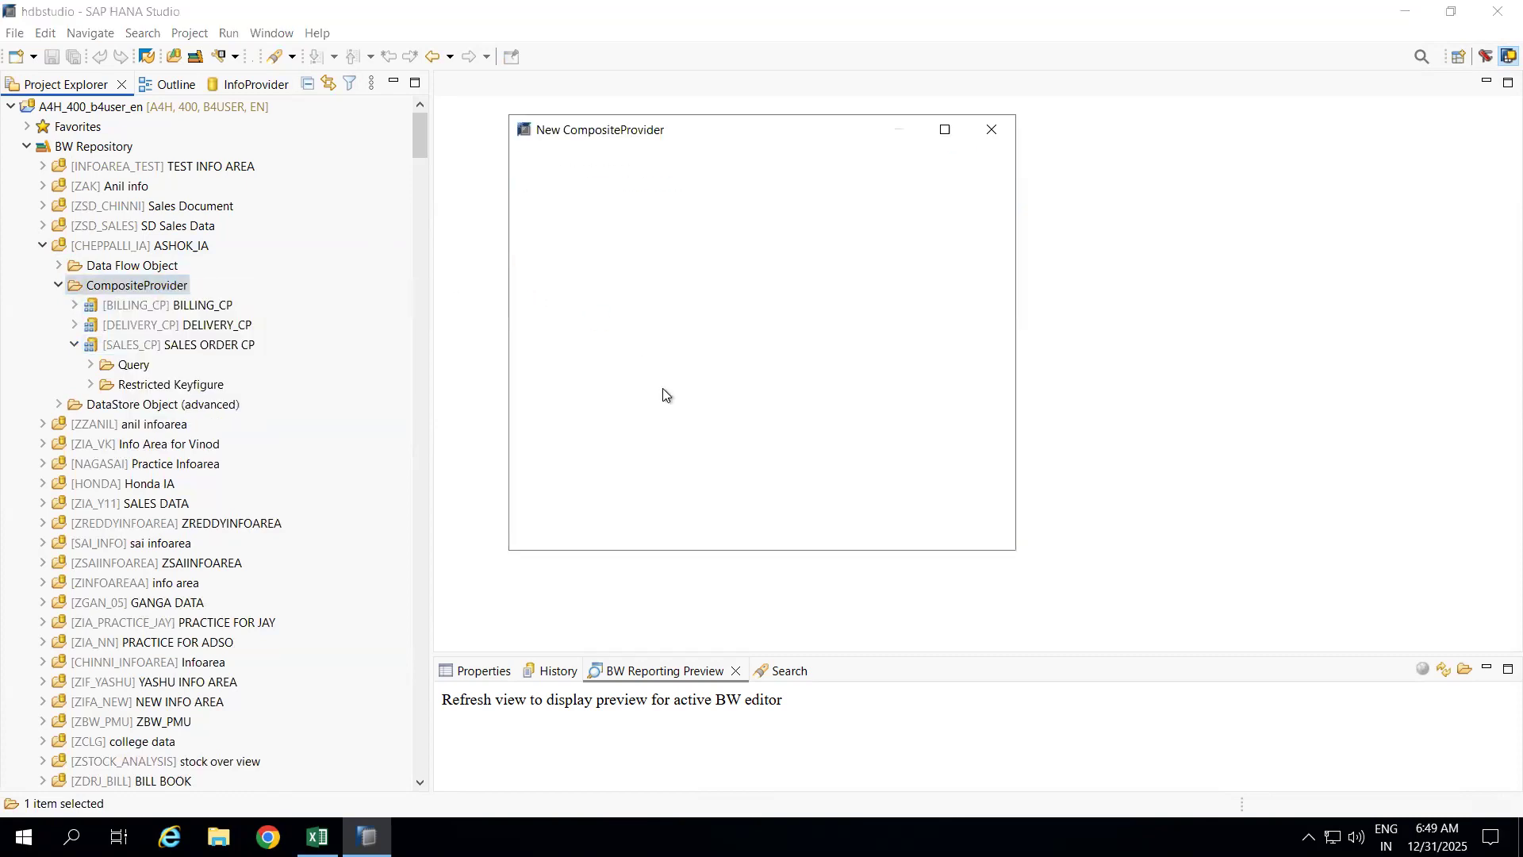
pyautogui.write('Z')
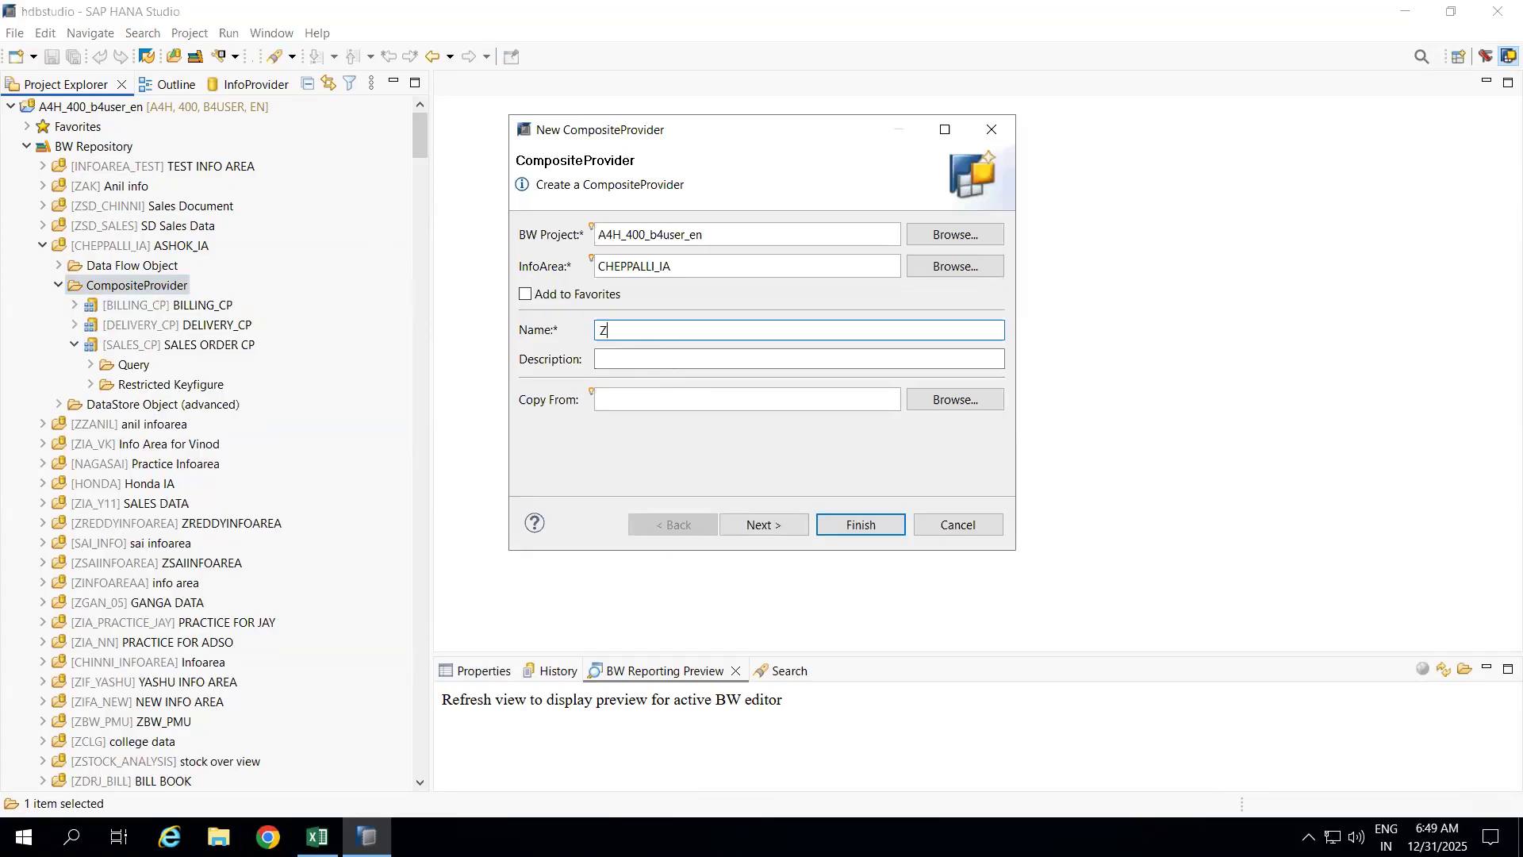
pyautogui.write('CP_0001')
pyautogui.click(654, 365)
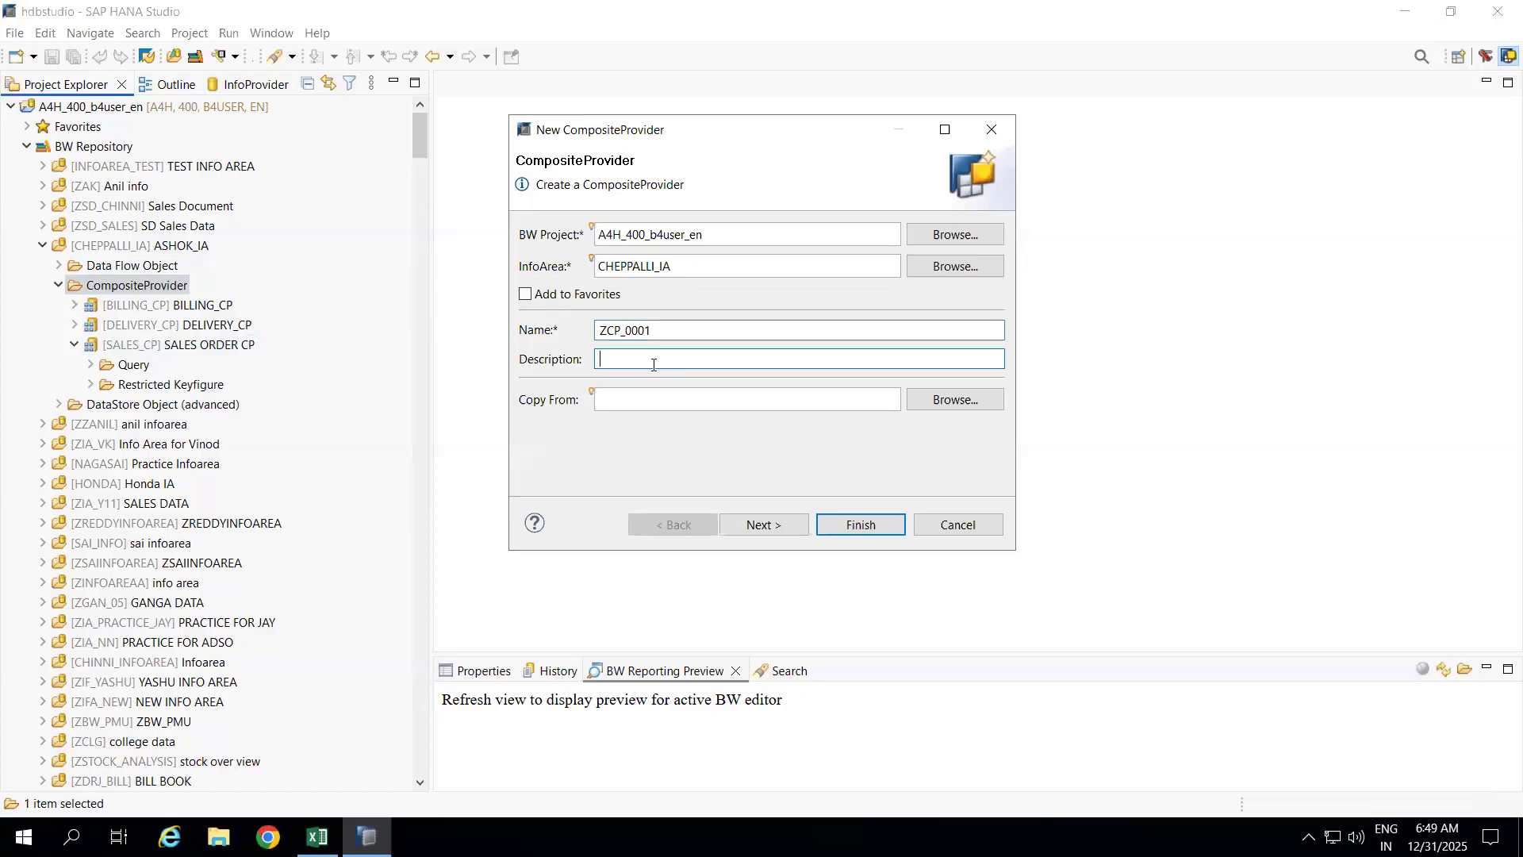
pyautogui.write('Sales COmposite Providser')
pyautogui.press('BackSpace')
pyautogui.press('BackSpace')
pyautogui.press('BackSpace')
pyautogui.write('er')
pyautogui.click(644, 358)
pyautogui.press('BackSpace')
pyautogui.write('o')
pyautogui.click(784, 526)
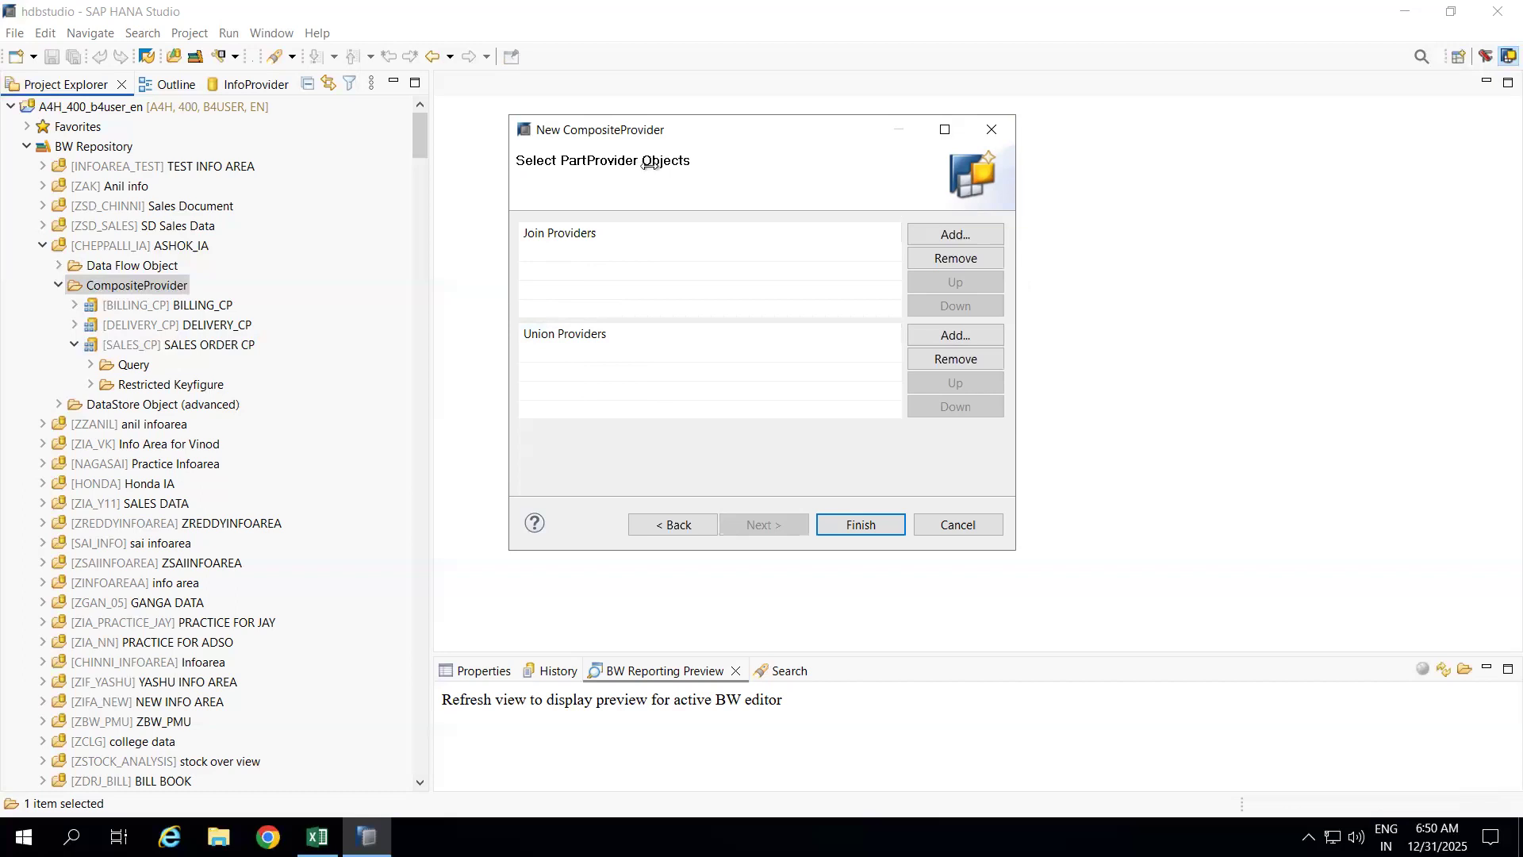
pyautogui.click(991, 129)
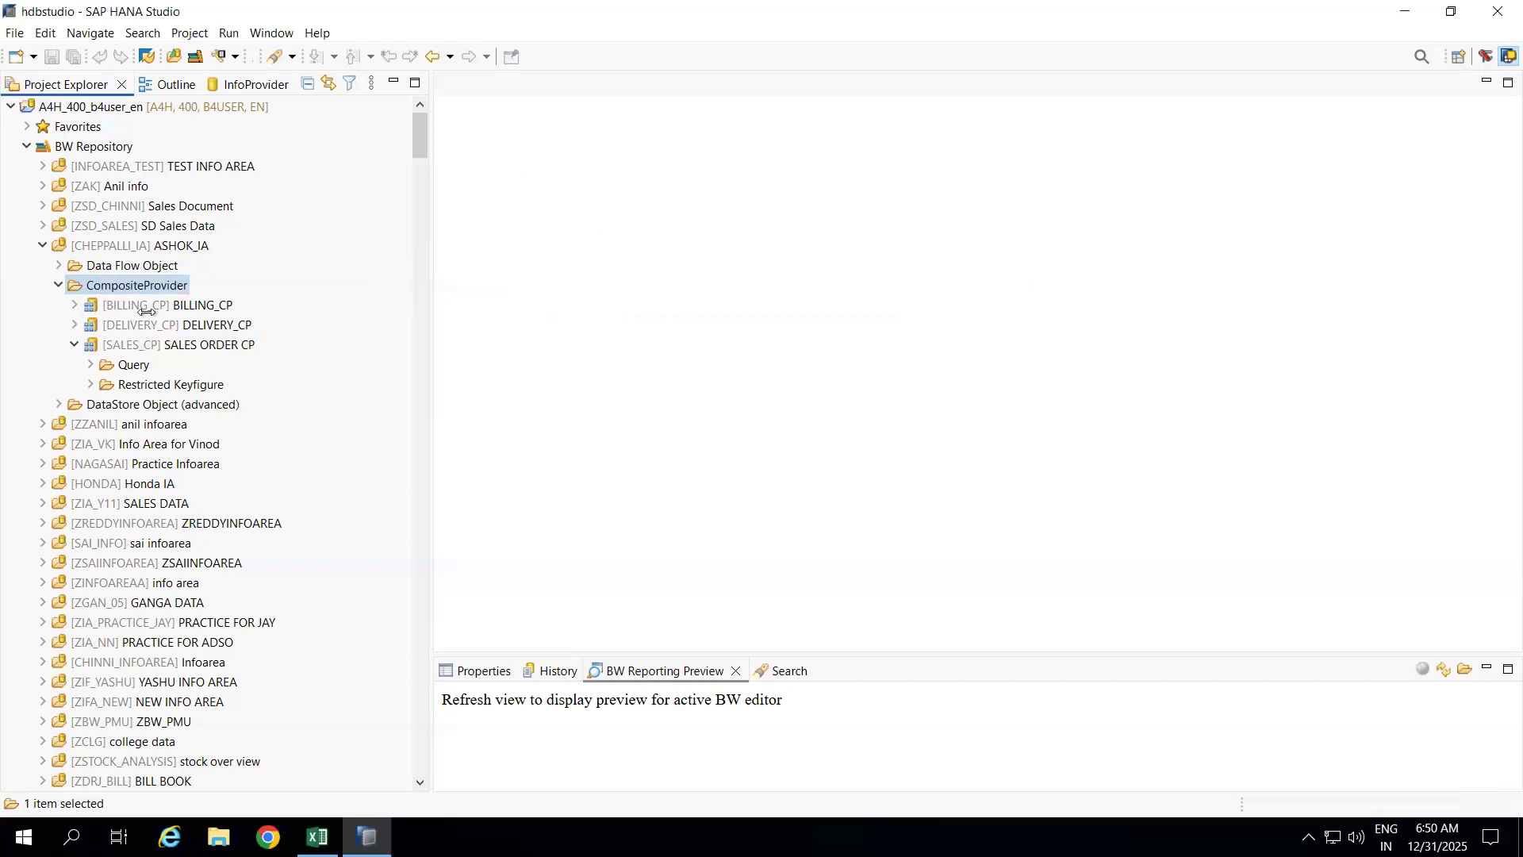
# Create a Data Flow Object named ZDF_SALES_15 with the description "Composite Provider Test" in the info area directly below SD Sales Data
pyautogui.click(58, 286)
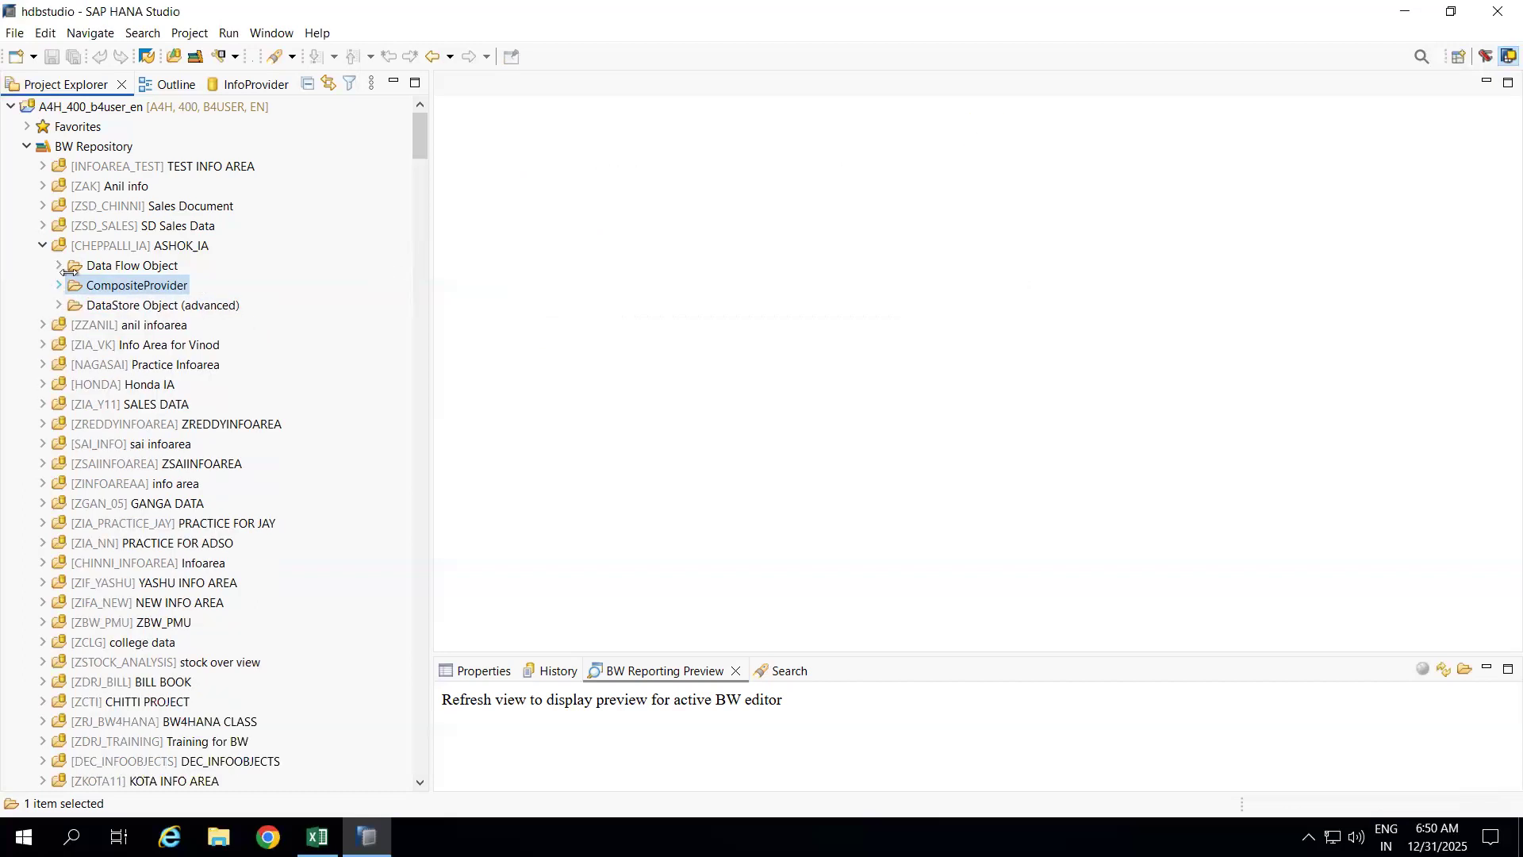
pyautogui.click(131, 246)
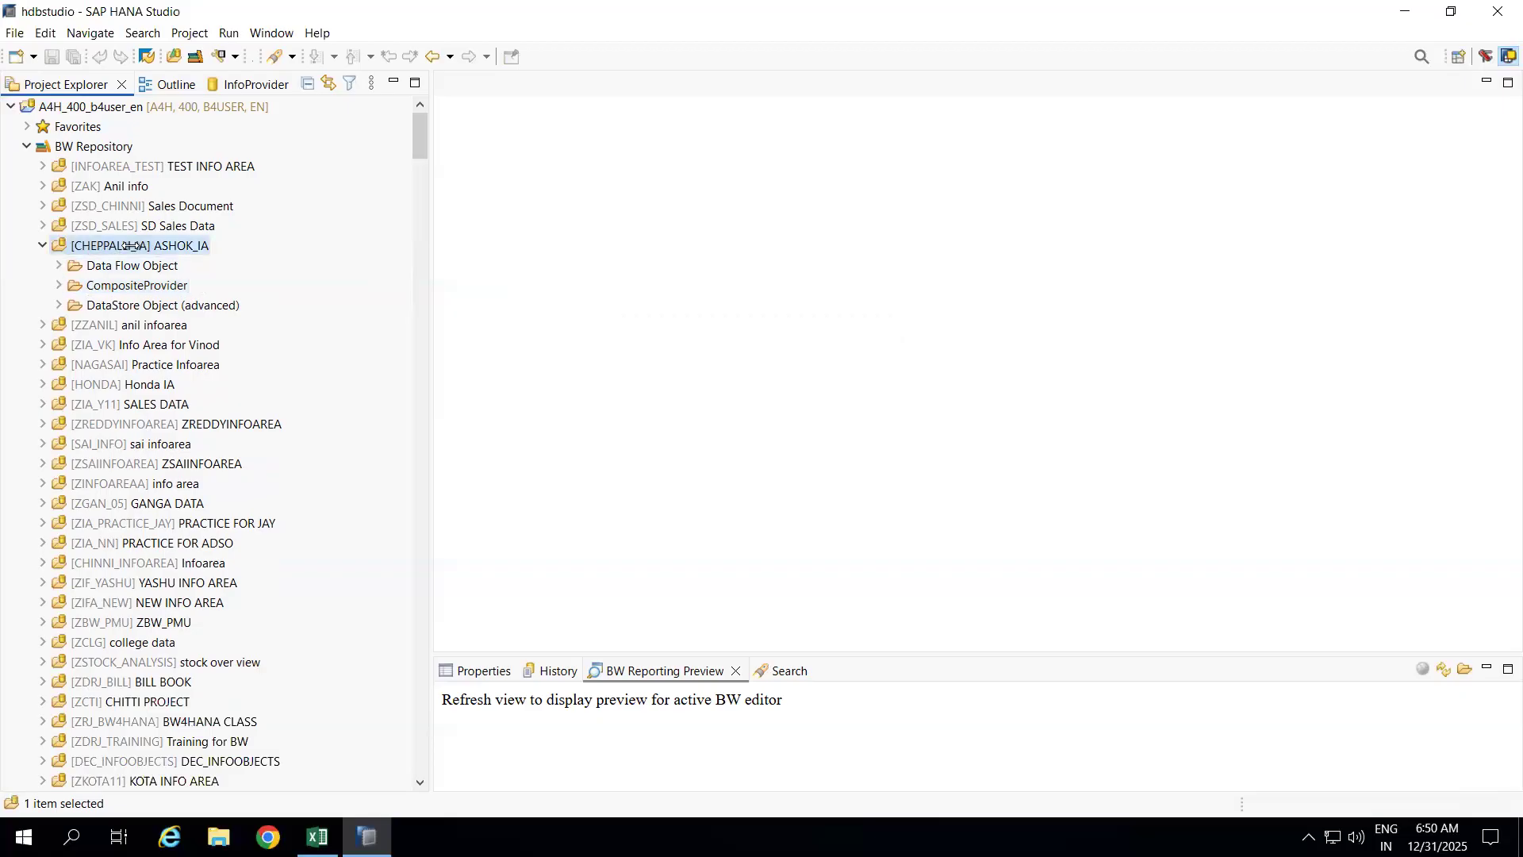
pyautogui.rightClick(131, 247)
pyautogui.moveTo(332, 256)
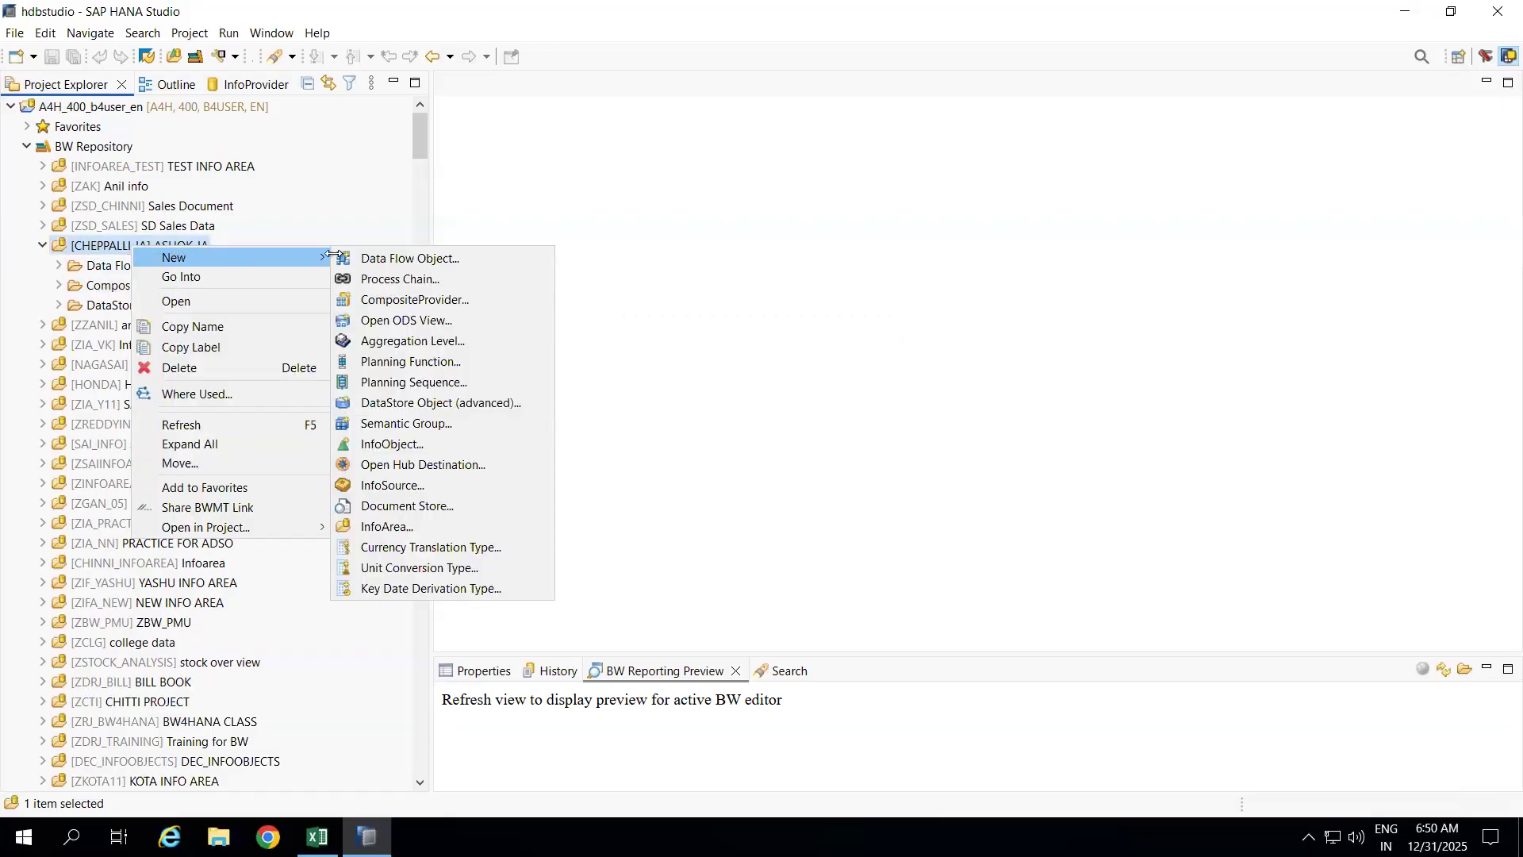
pyautogui.click(402, 258)
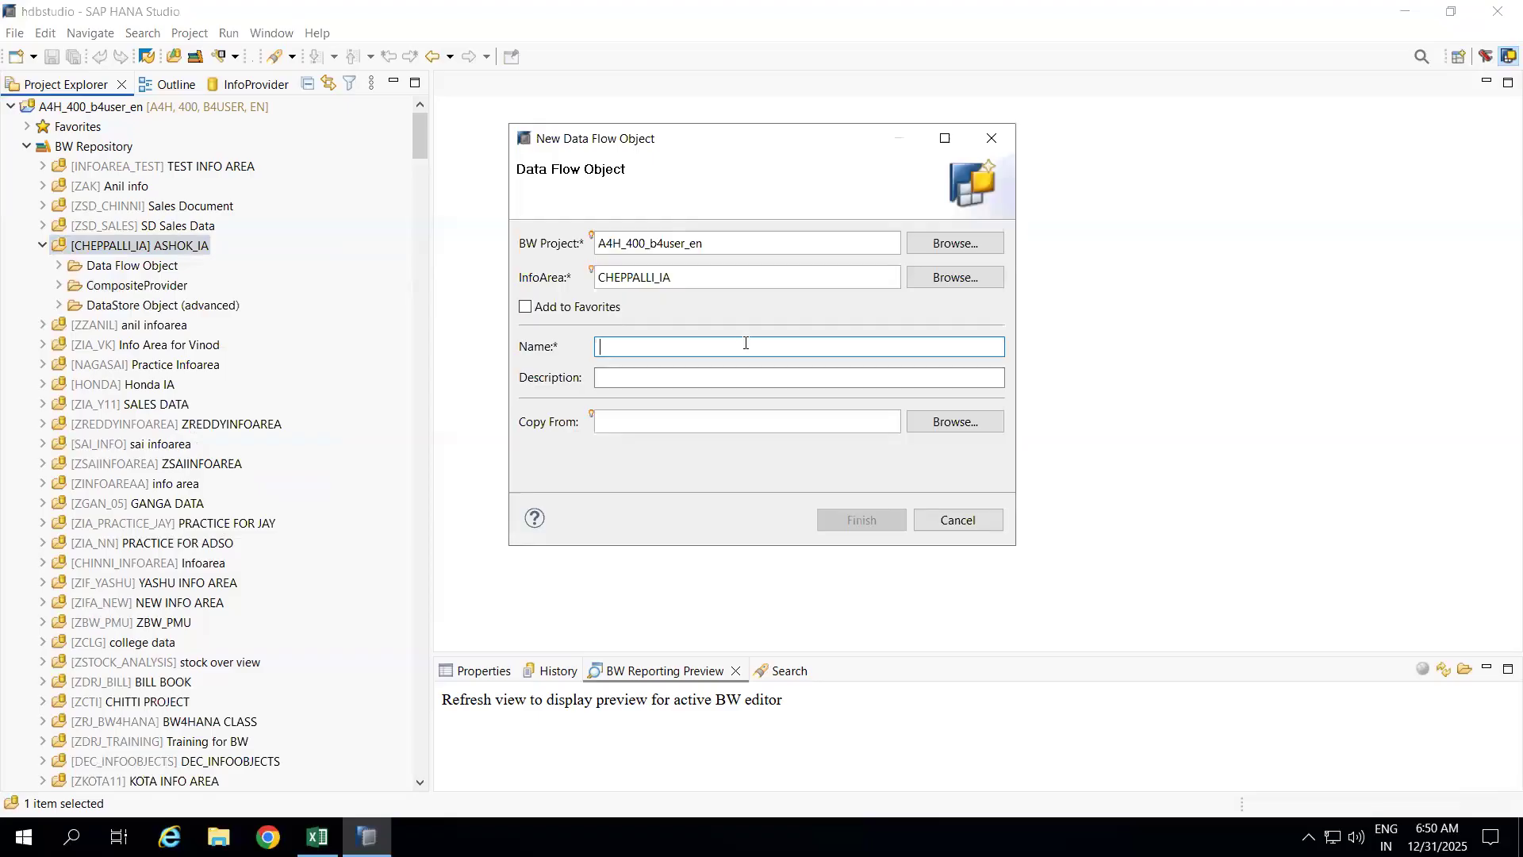
pyautogui.write('ZDF_SALES_15')
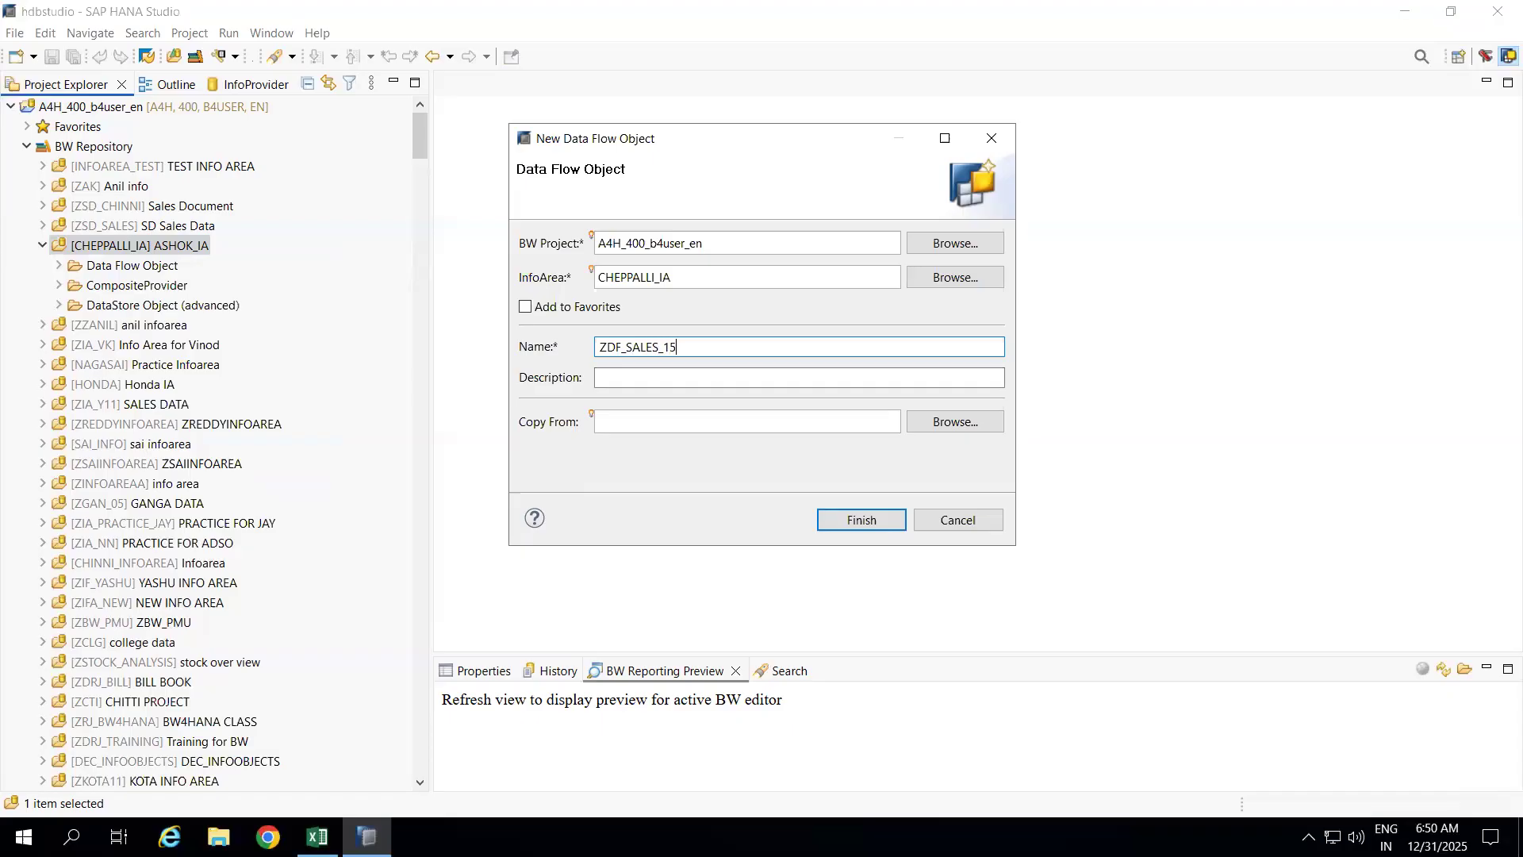
pyautogui.click(689, 381)
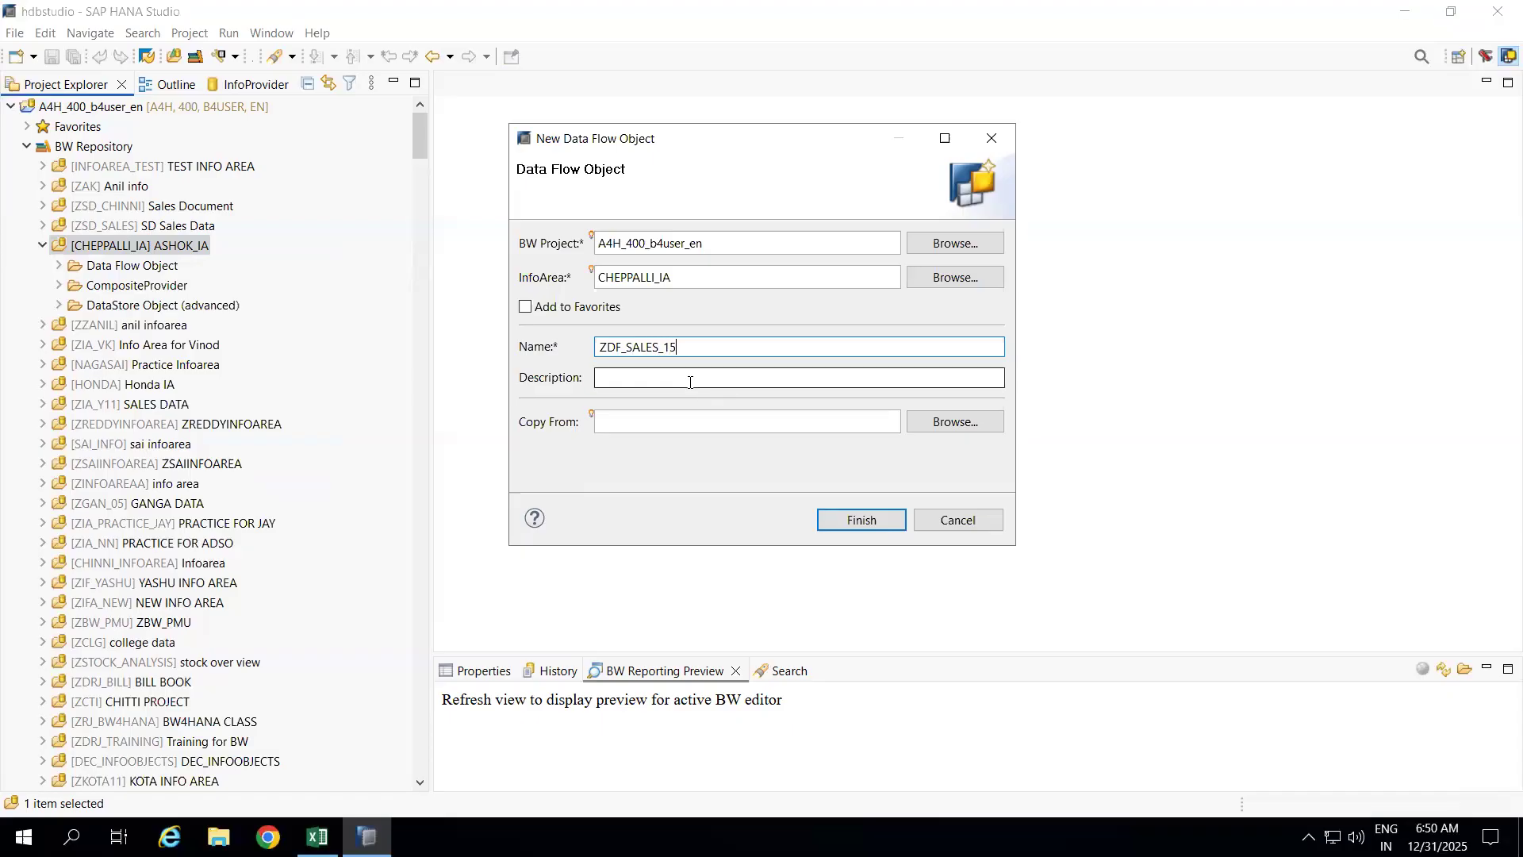
pyautogui.write('Composite Provider Test')
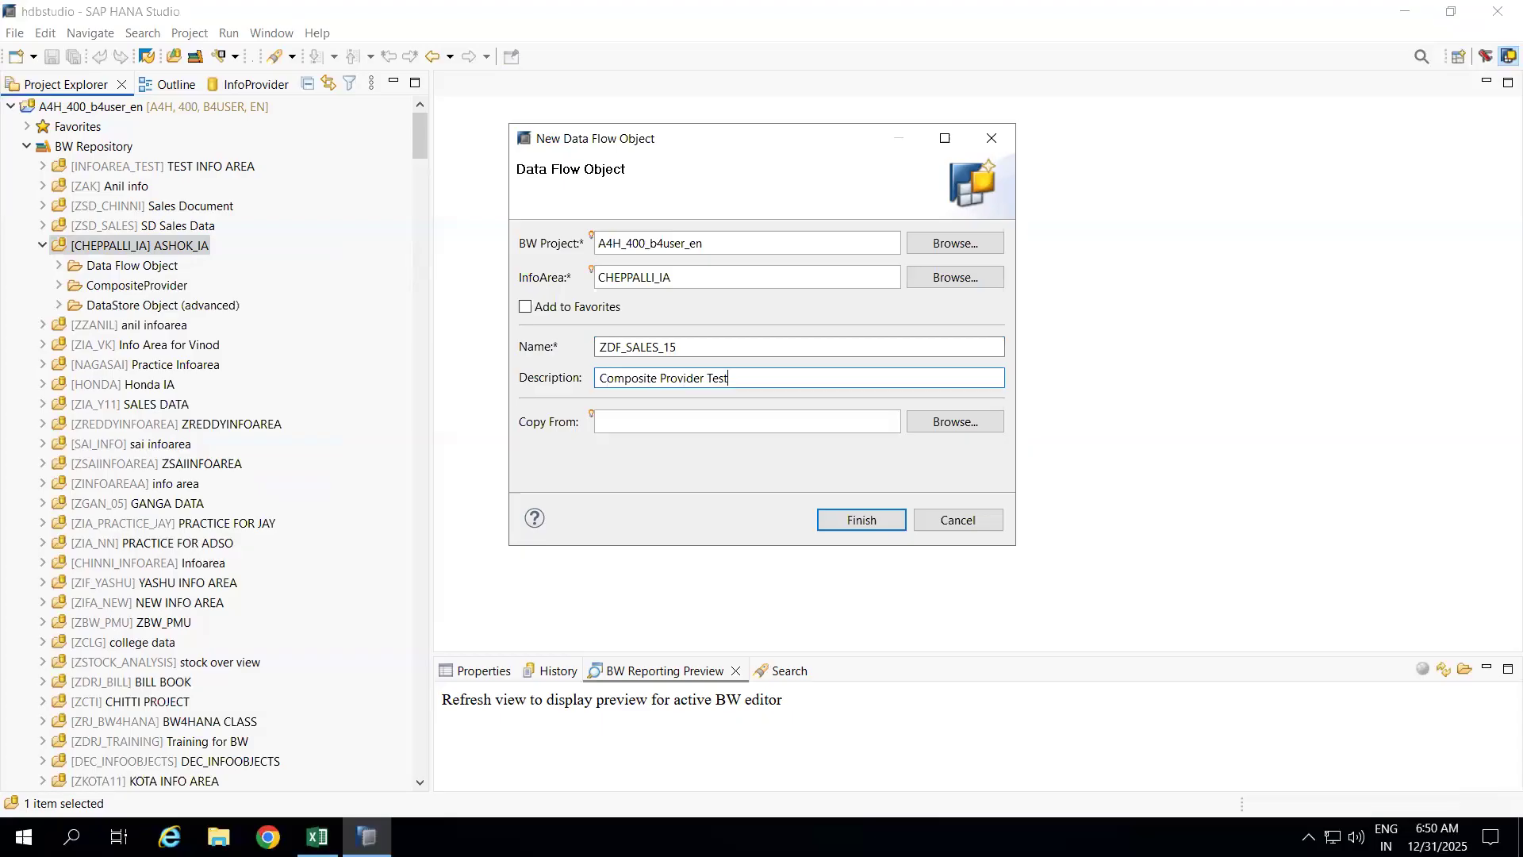
pyautogui.click(850, 518)
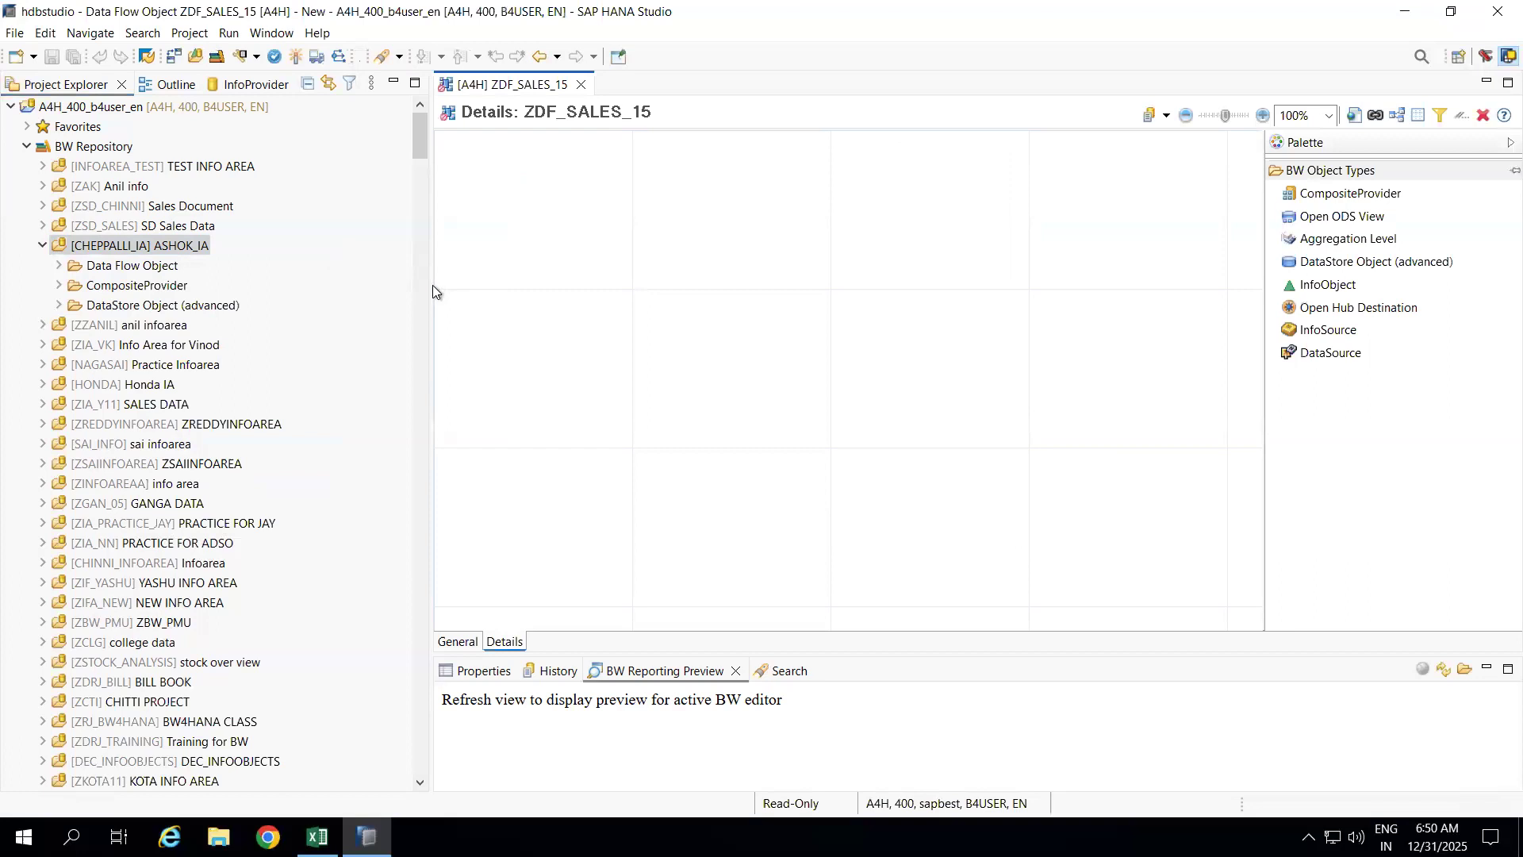
# Place a DataSource node low on the data flow canvas and assign the existing 2LIS_11_VAITM DataSource from source system S41909_ODP to it
pyautogui.moveTo(432, 286); pyautogui.dragTo(274, 286)
pyautogui.click(1309, 353)
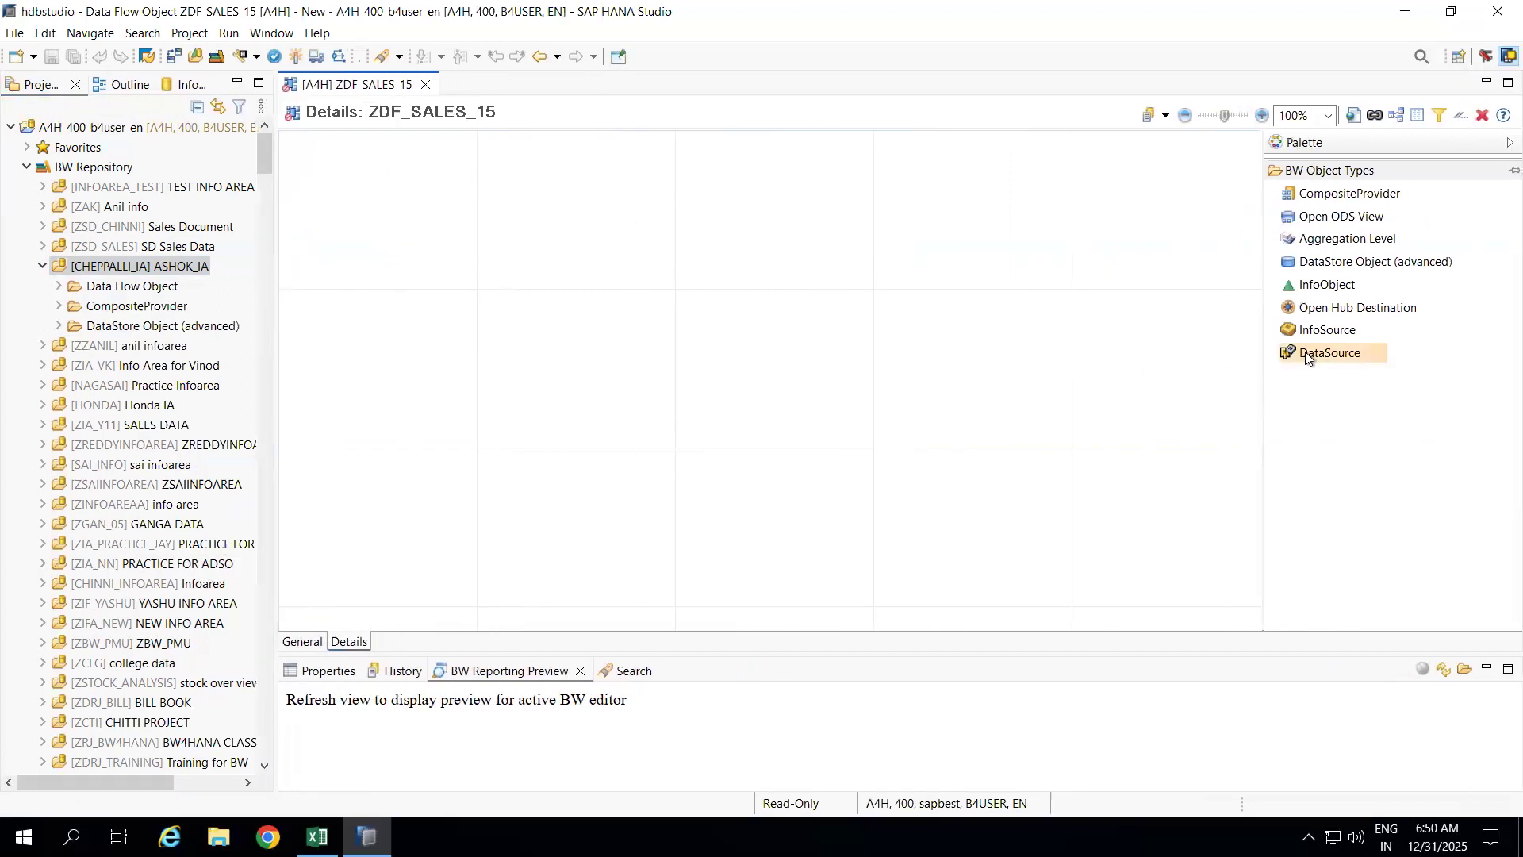
pyautogui.click(421, 476)
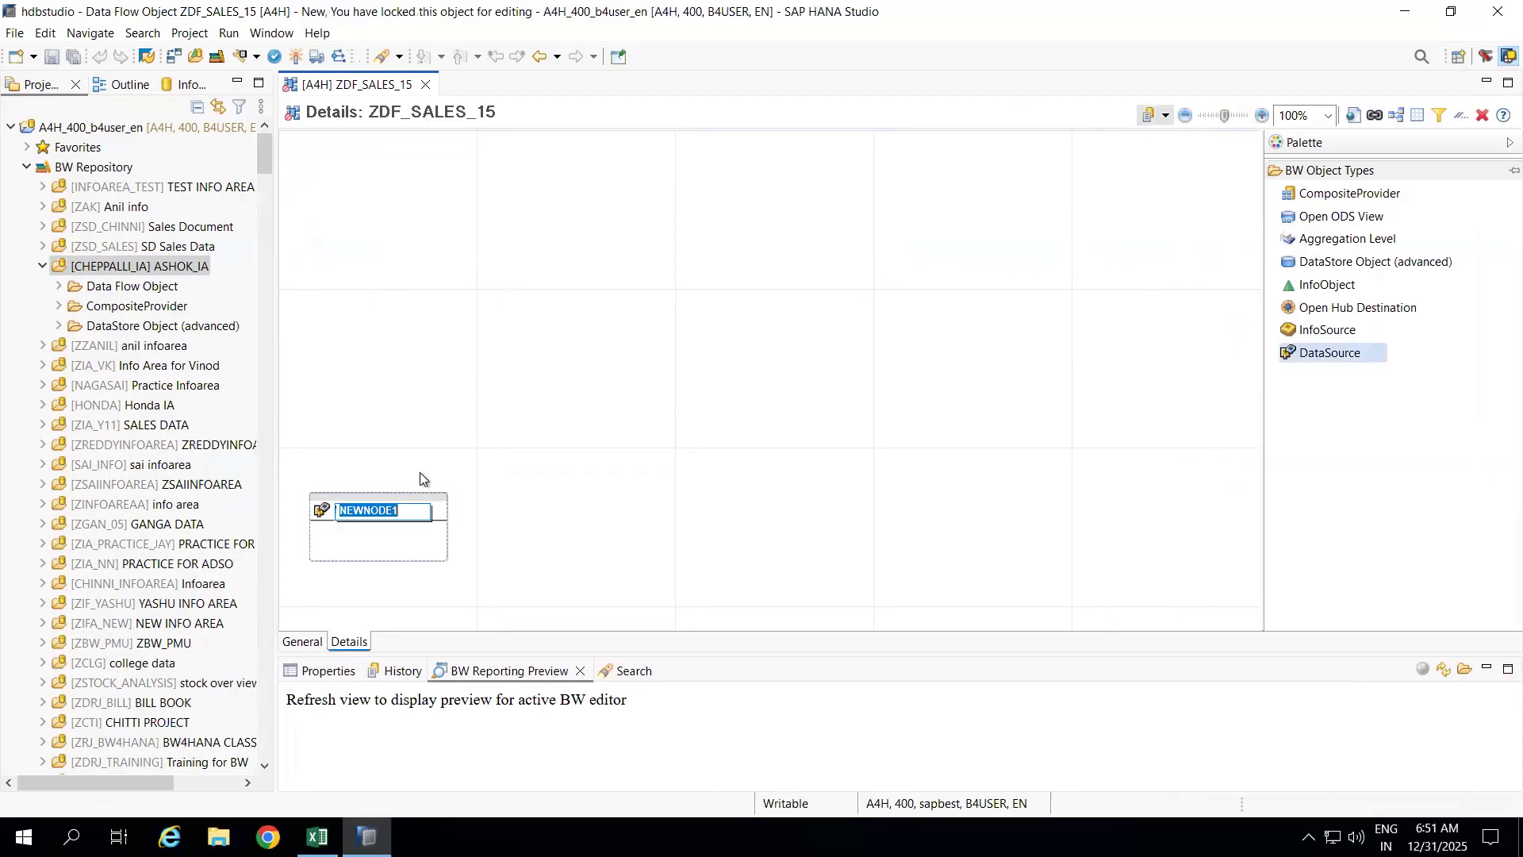
pyautogui.click(588, 496)
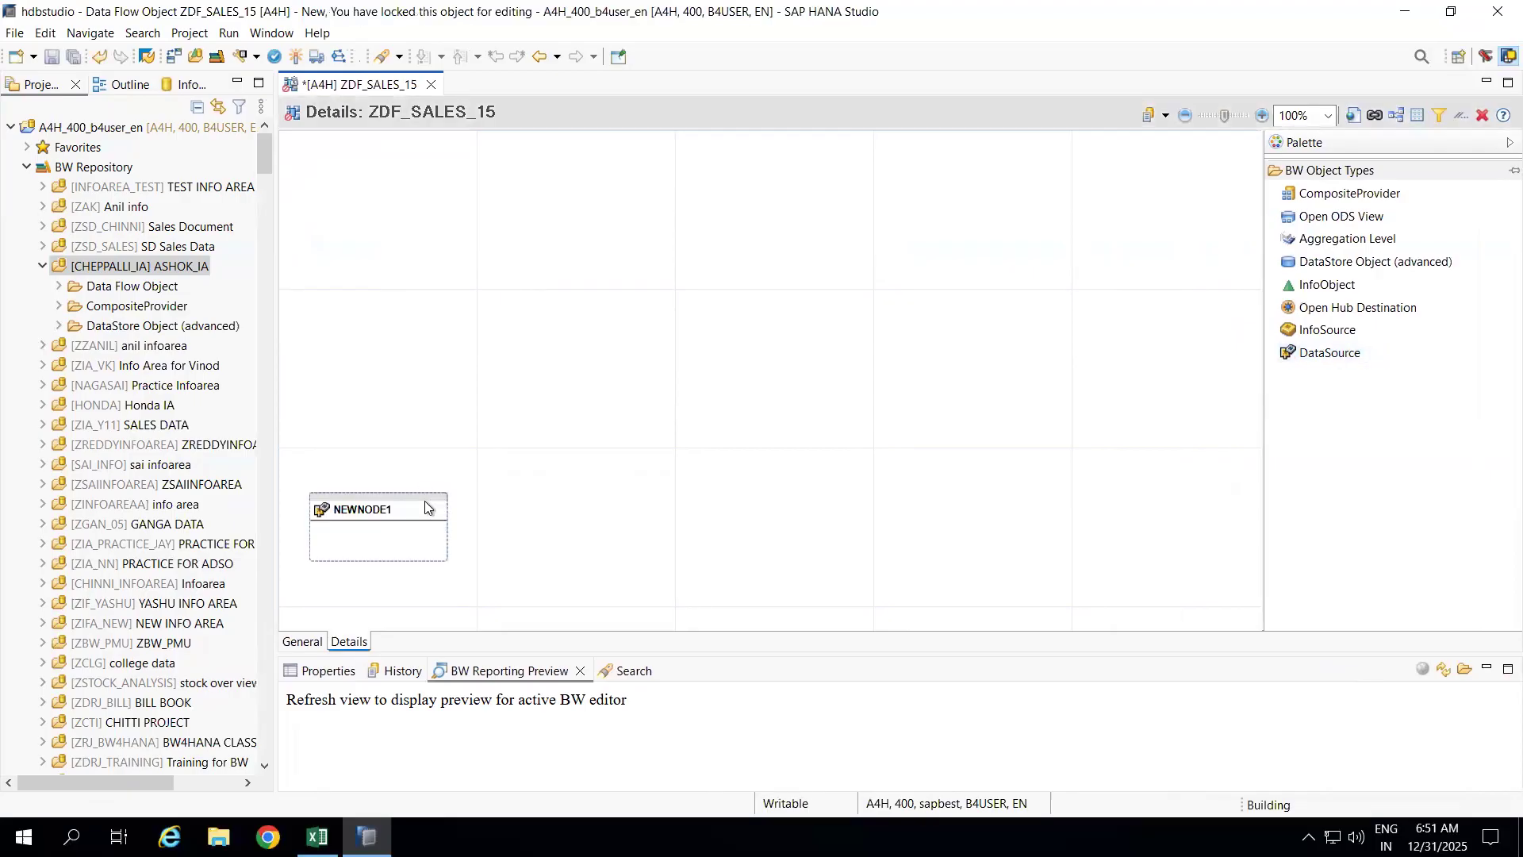
pyautogui.rightClick(369, 507)
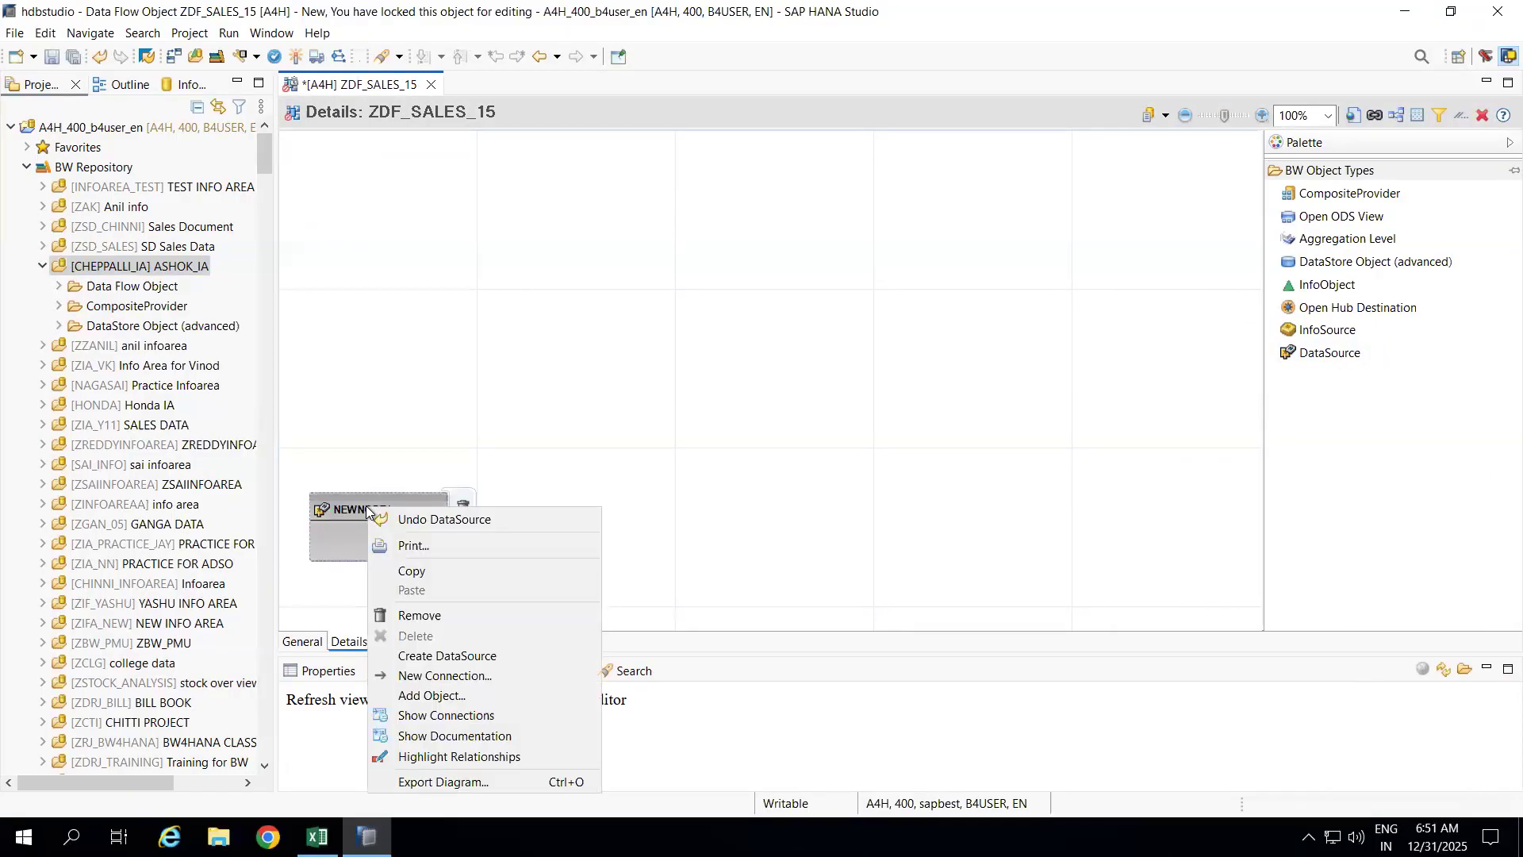
pyautogui.click(430, 695)
pyautogui.write('2')
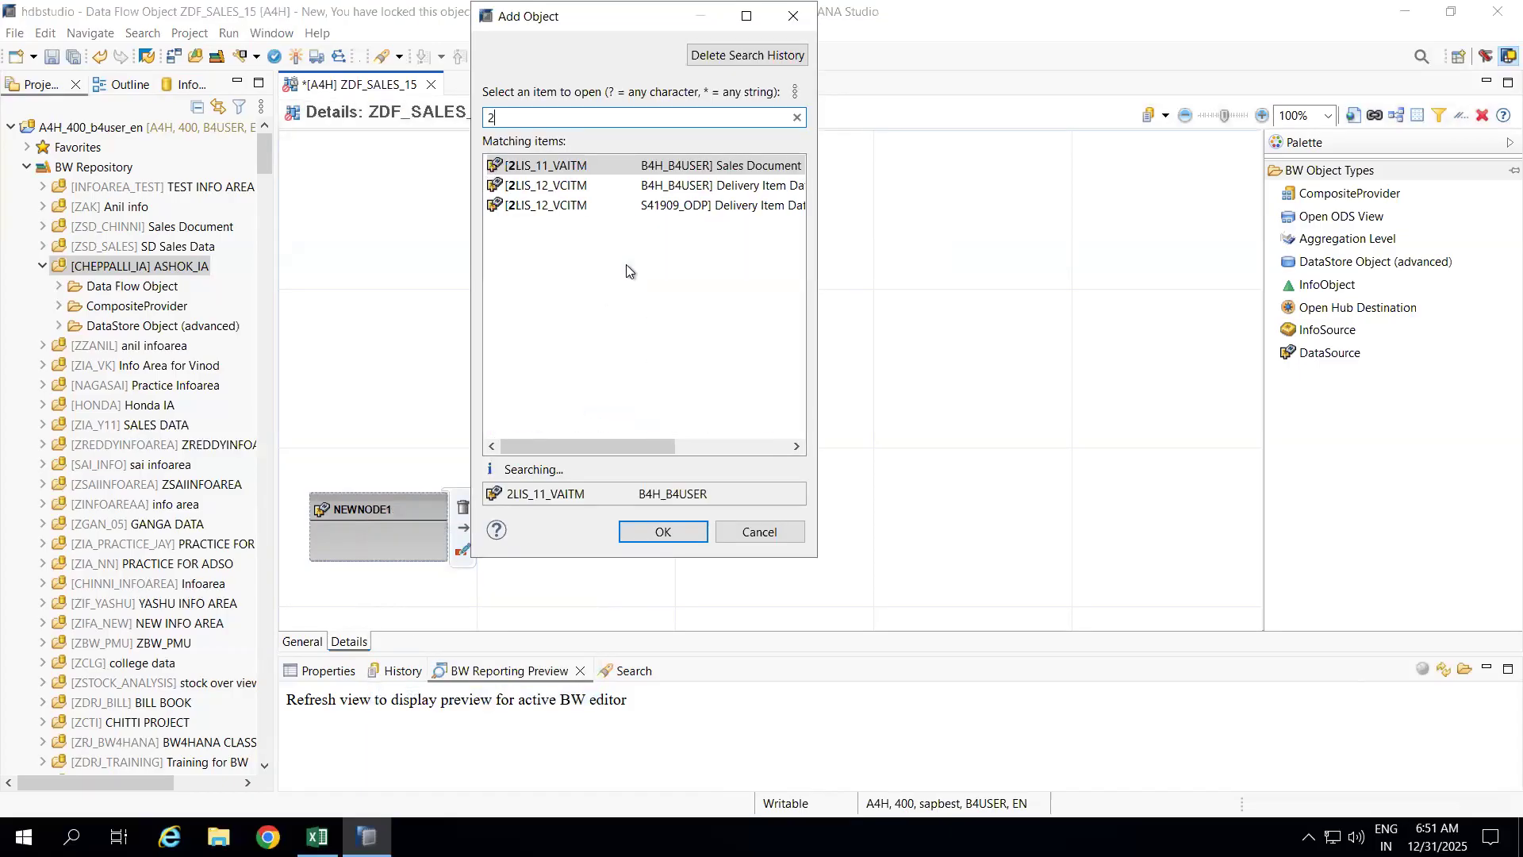
pyautogui.write('LIS_11_VAITM')
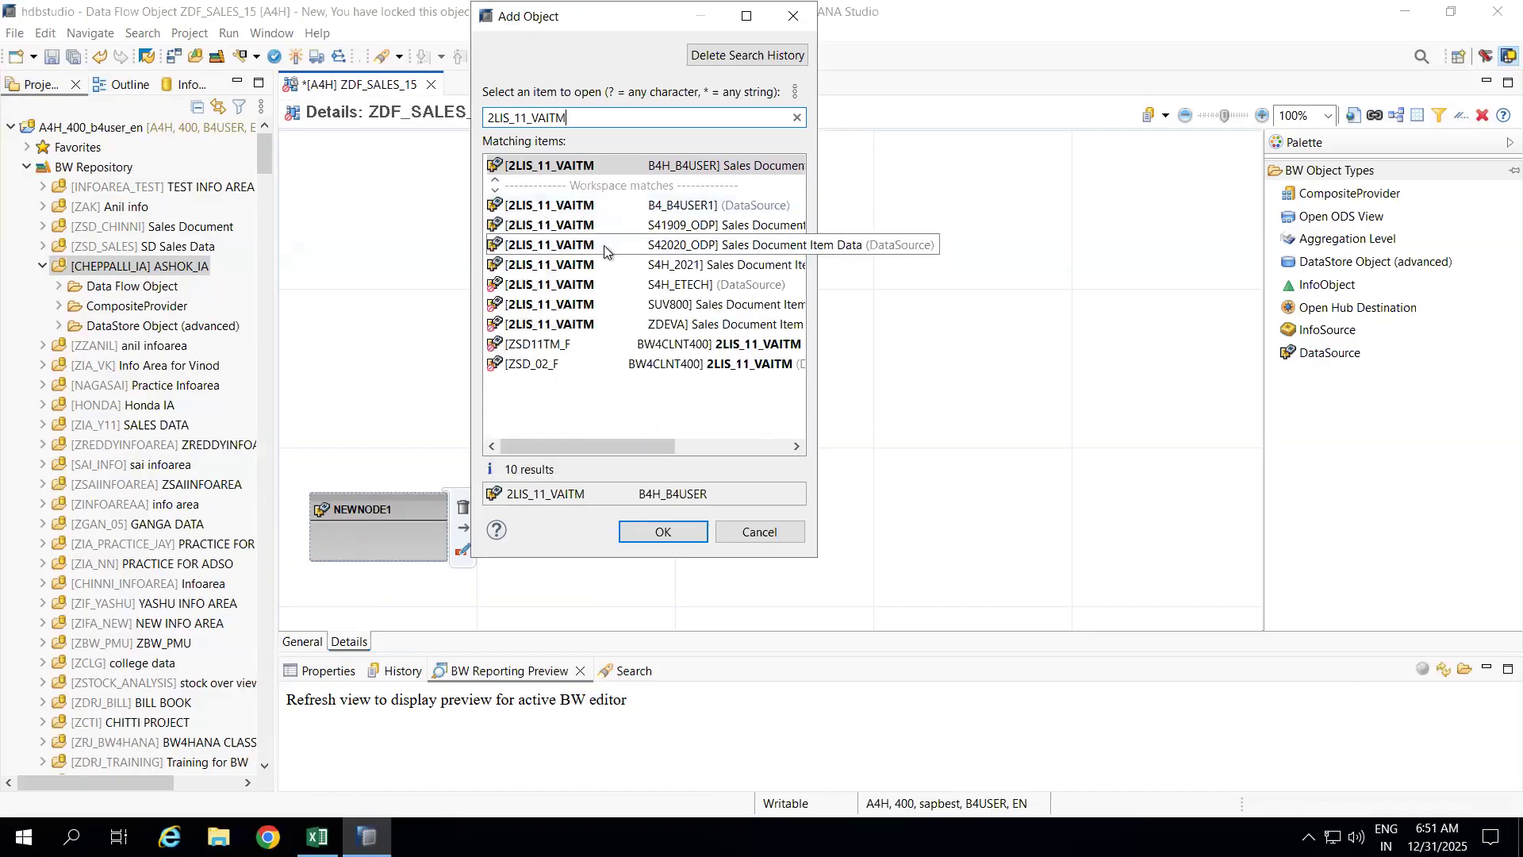
pyautogui.doubleClick(559, 225)
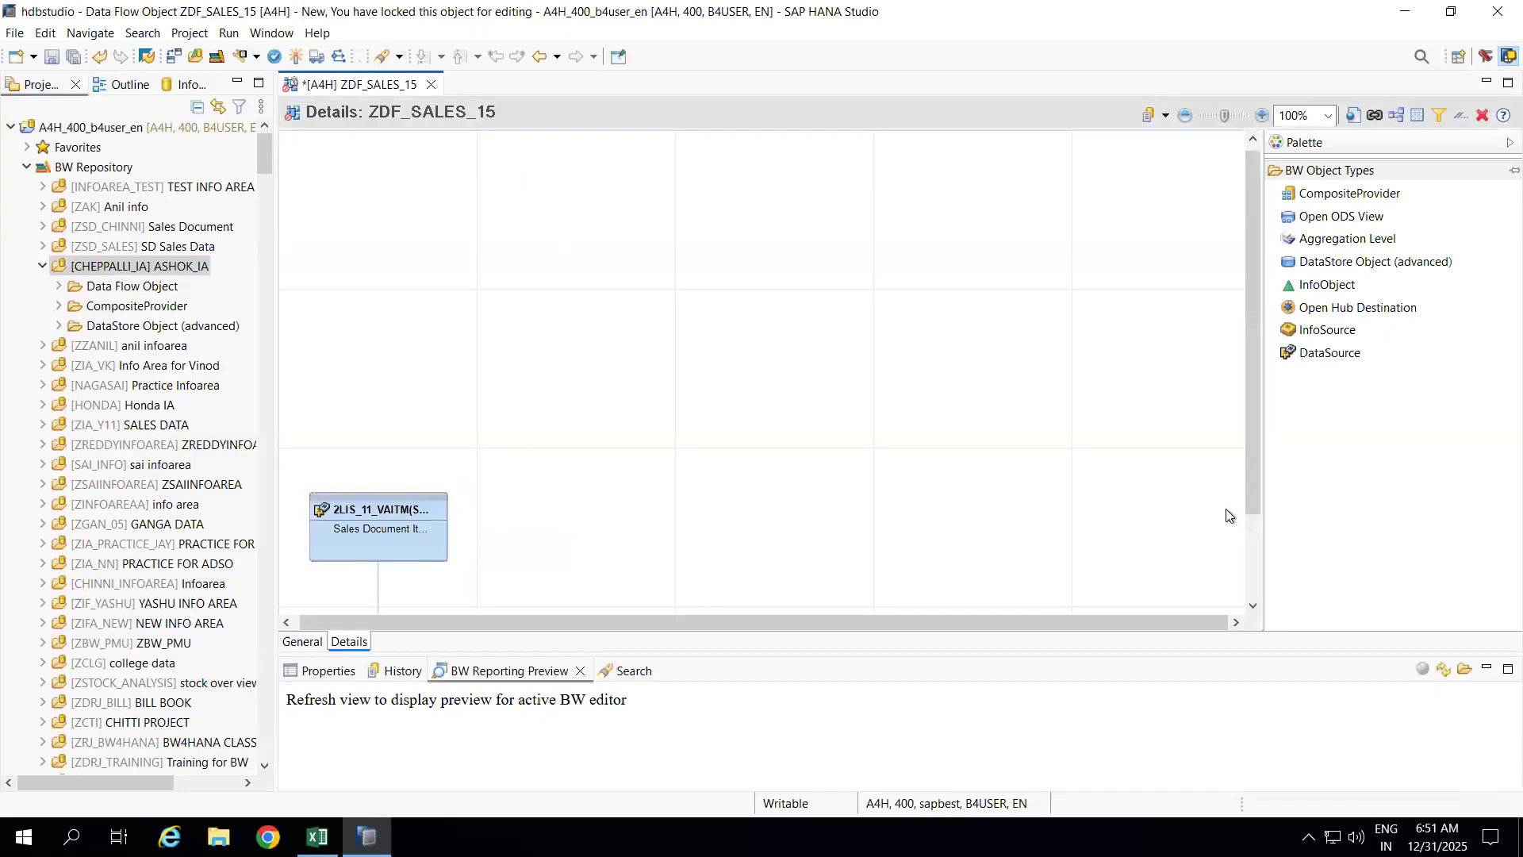
# Place a DataStore Object (advanced) node on the canvas directly above the 2LIS_11_VAITM DataSource node
pyautogui.moveTo(1249, 484); pyautogui.dragTo(1235, 618)
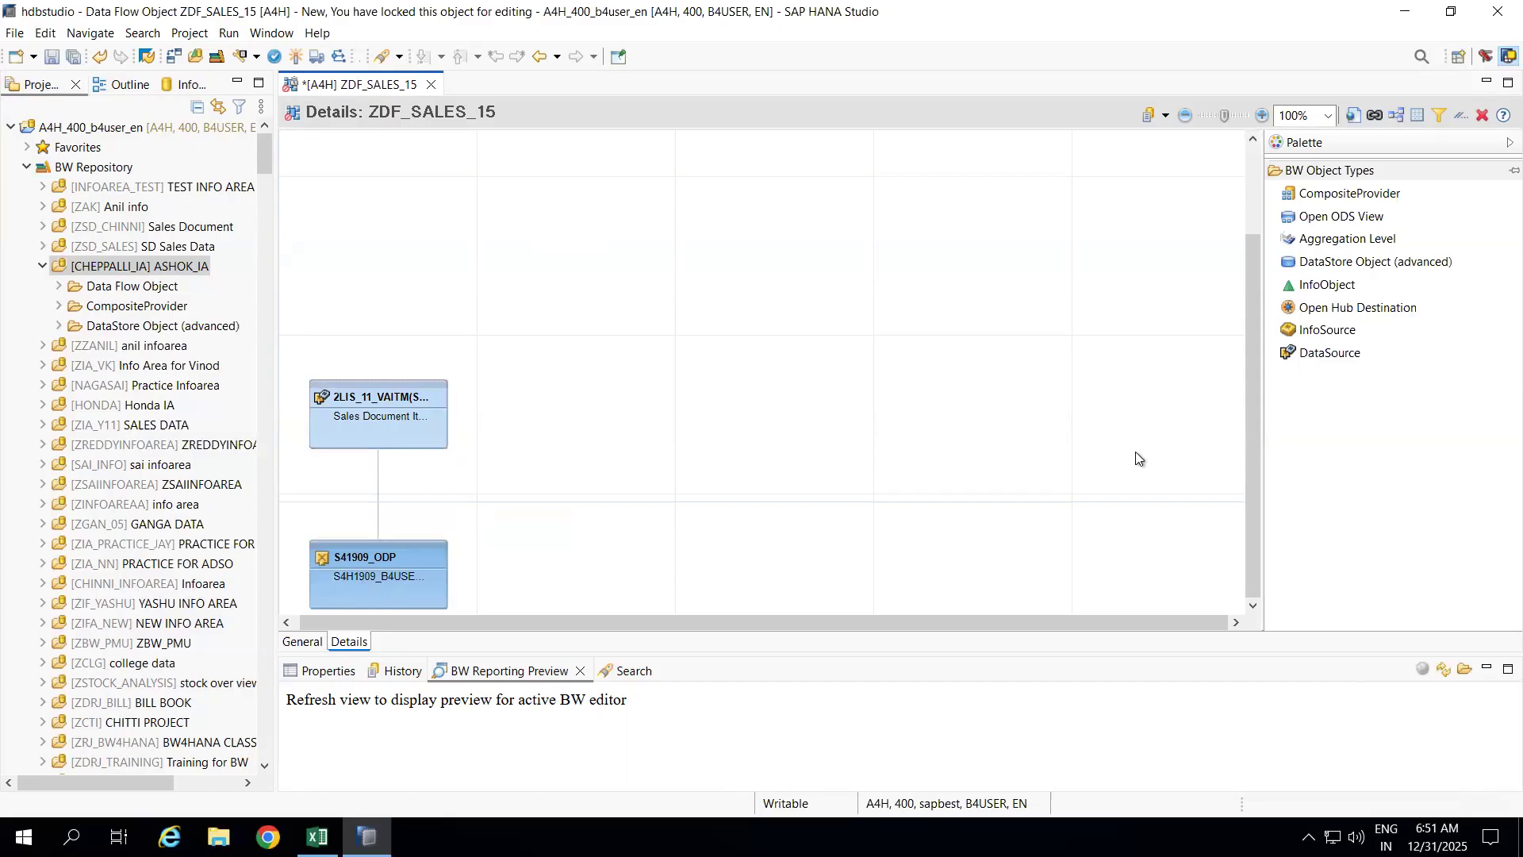
pyautogui.click(1321, 268)
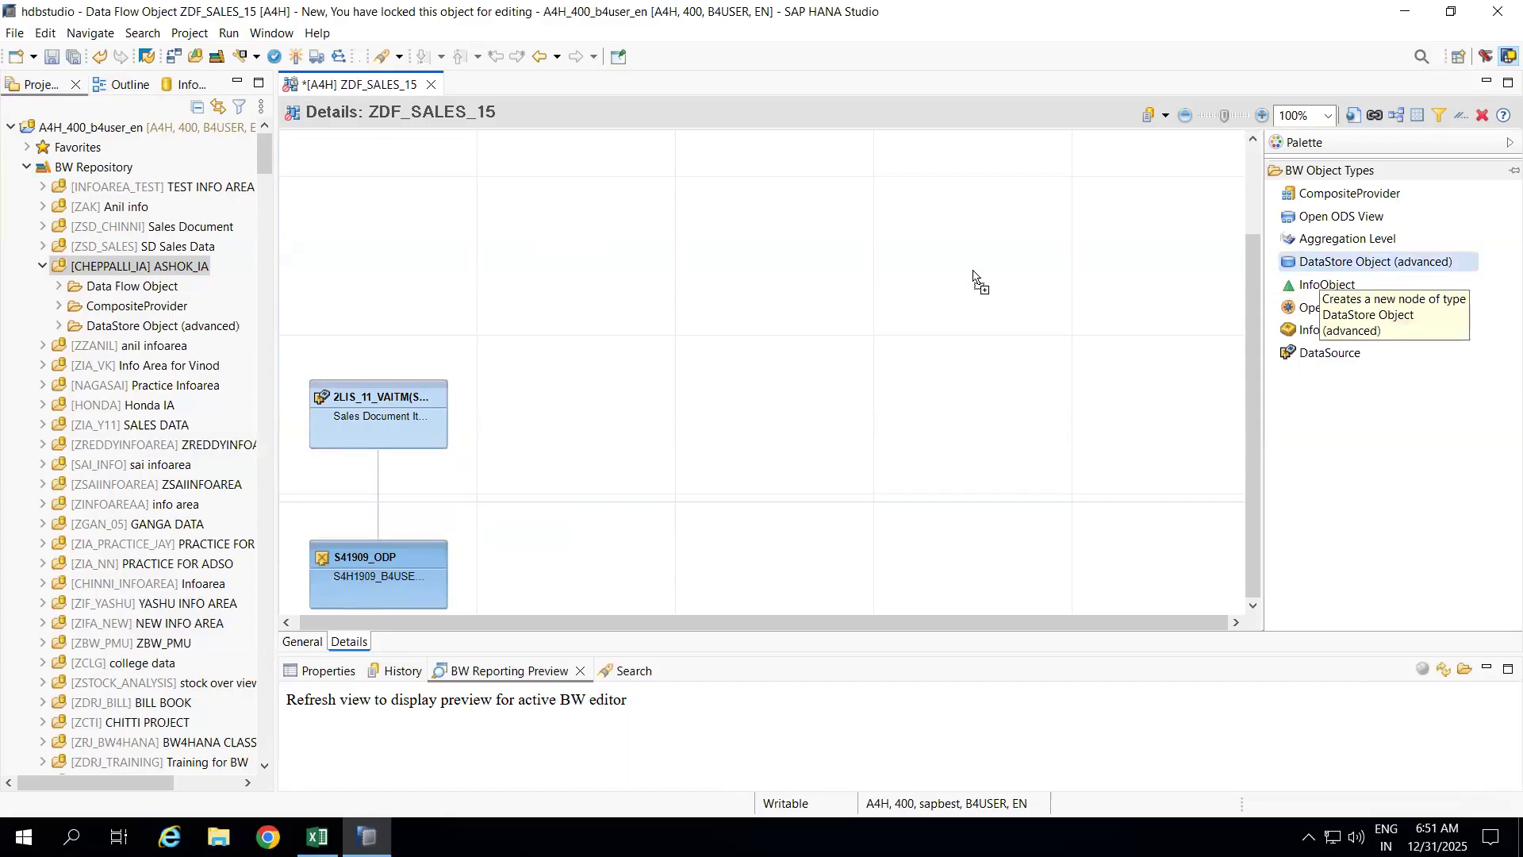
pyautogui.click(358, 260)
pyautogui.press('Return')
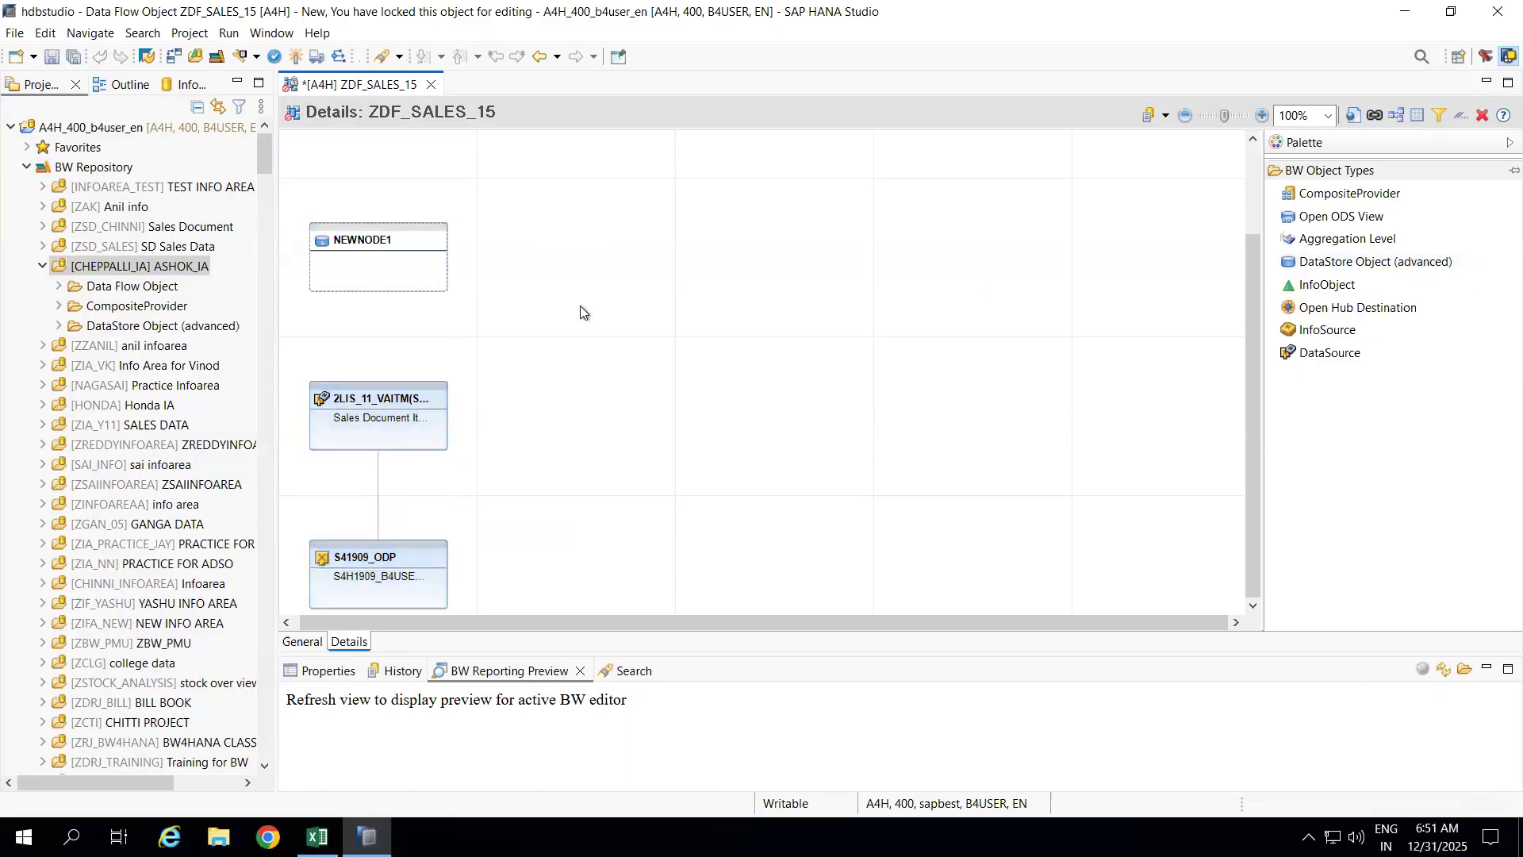
# Start creating the DataStore Object (advanced) for the new node, with the name ZADSO_15 and the description "Sales test ADSO"
pyautogui.click(378, 241)
pyautogui.rightClick(378, 241)
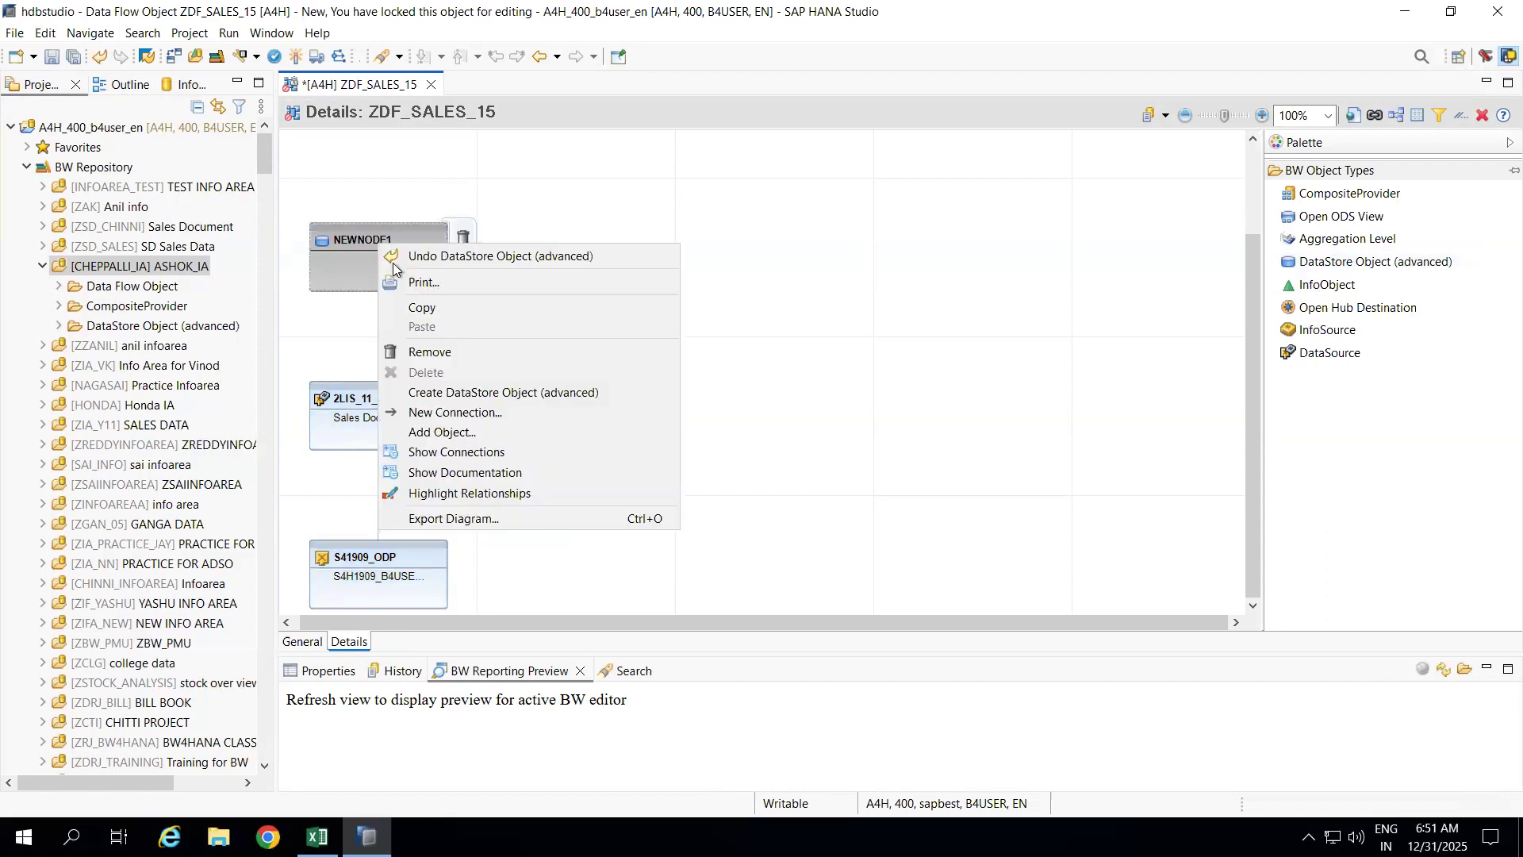
pyautogui.click(469, 394)
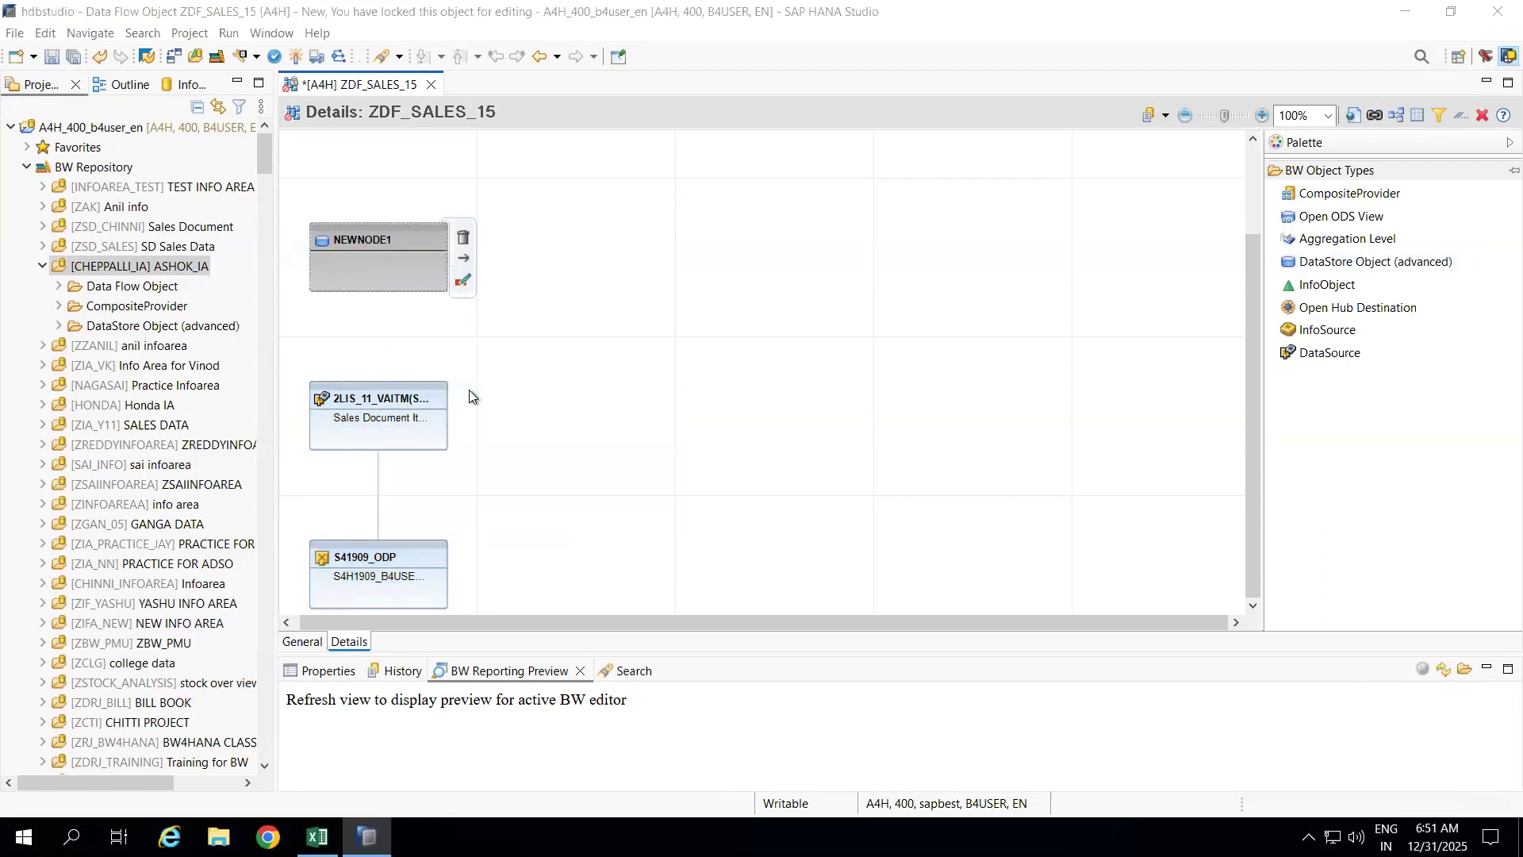
pyautogui.write('ZADSO_15')
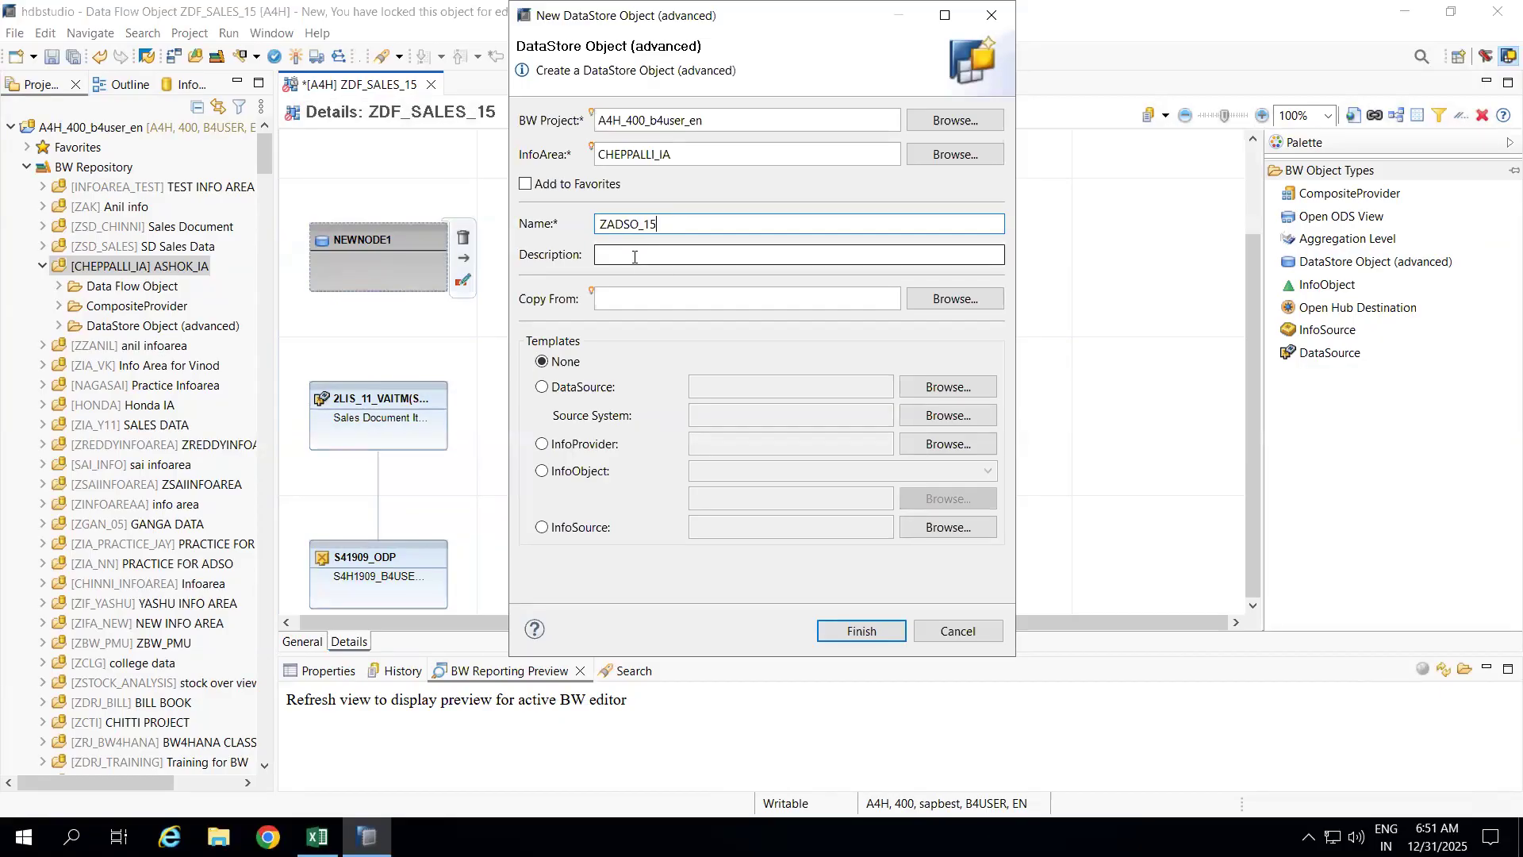
pyautogui.click(634, 256)
pyautogui.write('Sales')
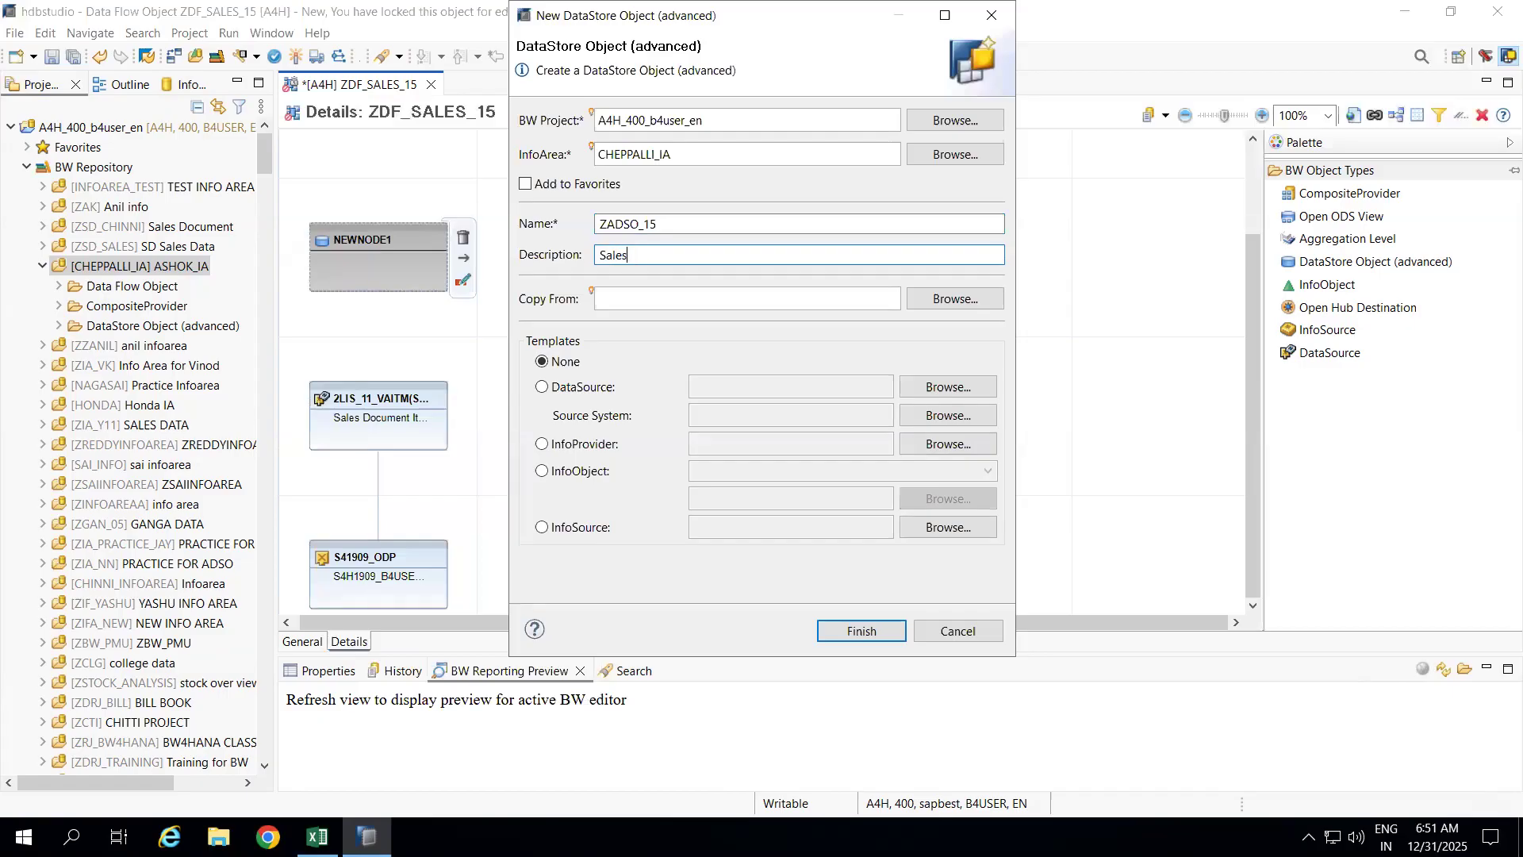
pyautogui.write(' test ADSO')
# Use the DataSource 2LIS_11_VAITM from source system S41909_ODP as the template for the DataStore Object
pyautogui.click(542, 387)
pyautogui.click(716, 387)
pyautogui.write('2LIS_11_VAITM')
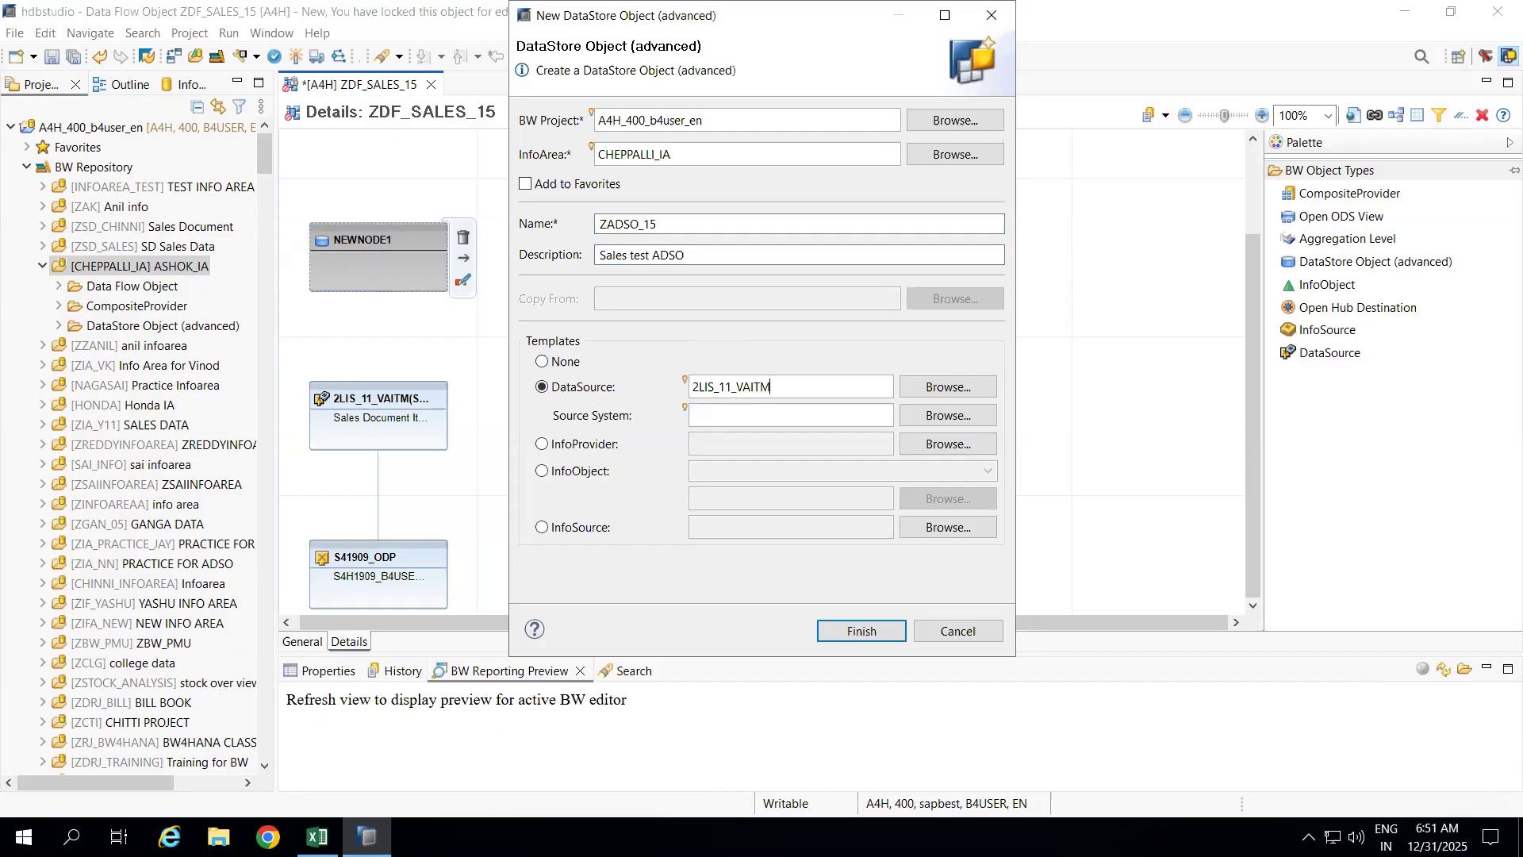
pyautogui.click(936, 388)
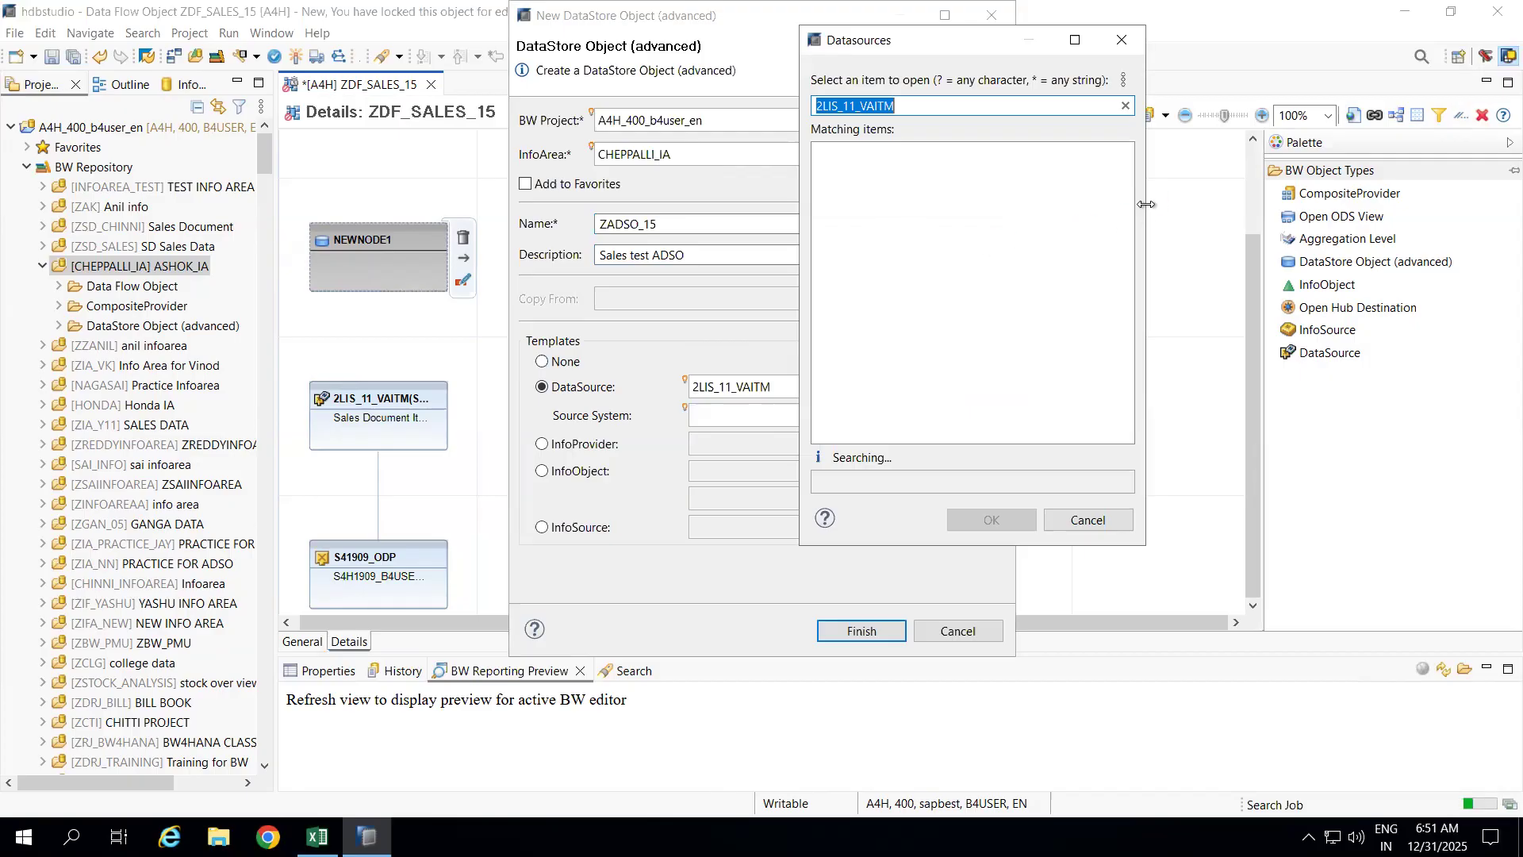
pyautogui.moveTo(1146, 204); pyautogui.dragTo(1258, 204)
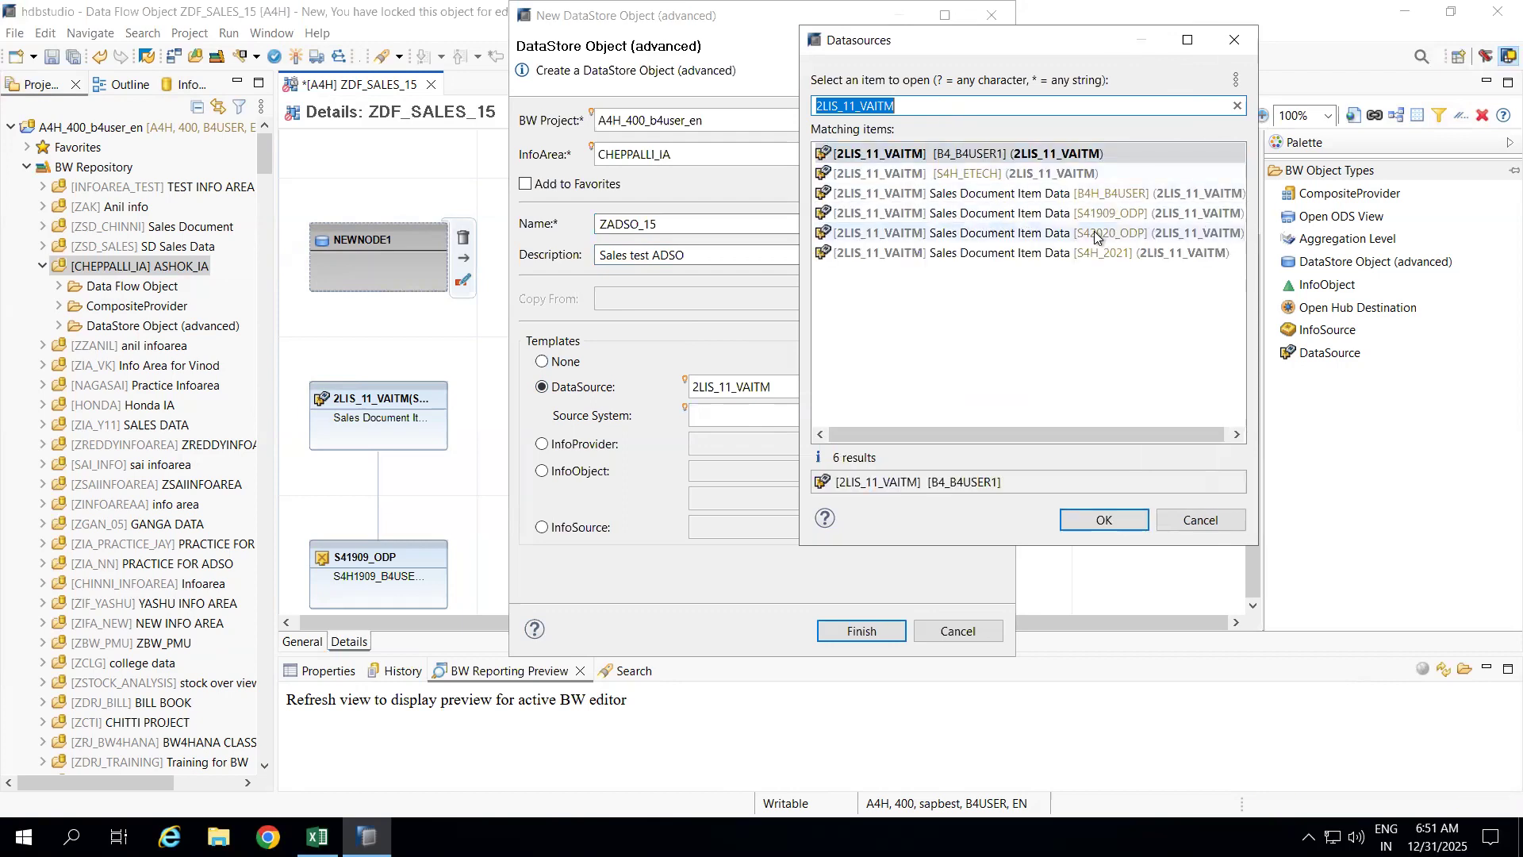
pyautogui.click(904, 215)
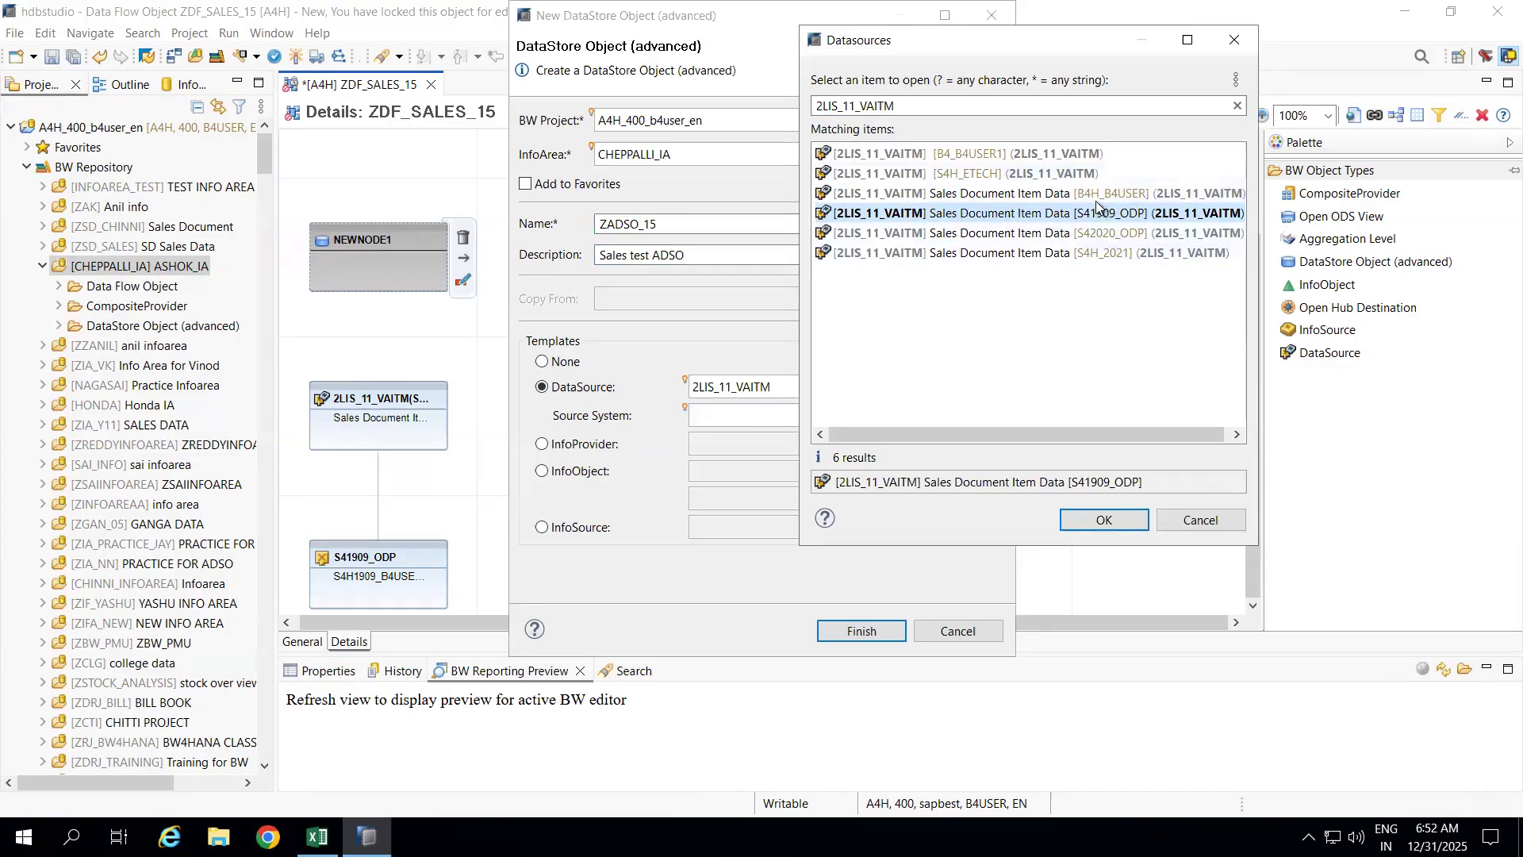
pyautogui.doubleClick(892, 213)
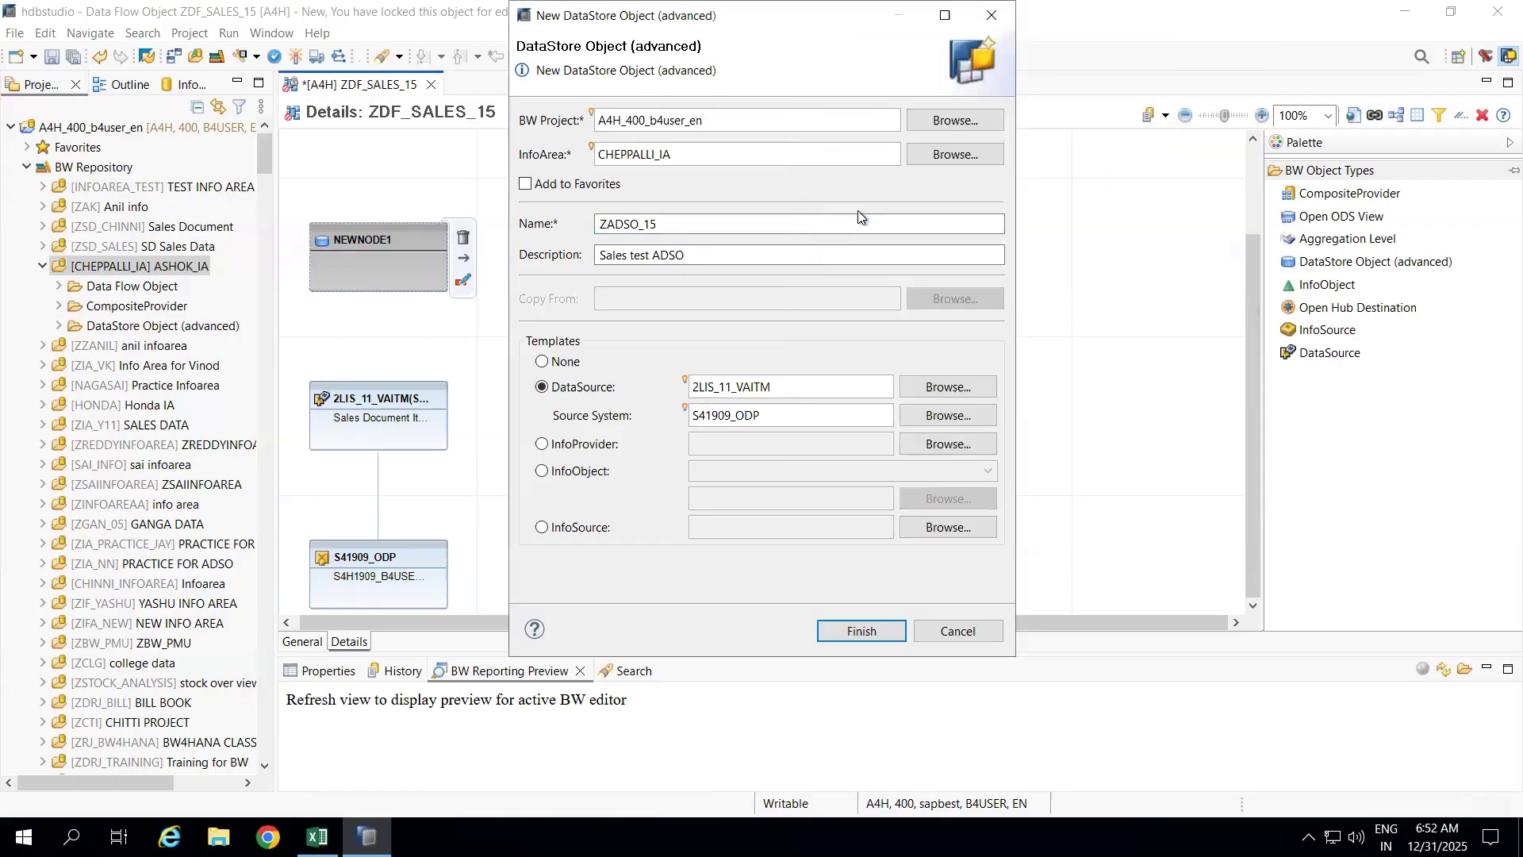
# Change the DataStore Object's name to ZADSO_150 and create it
pyautogui.click(839, 631)
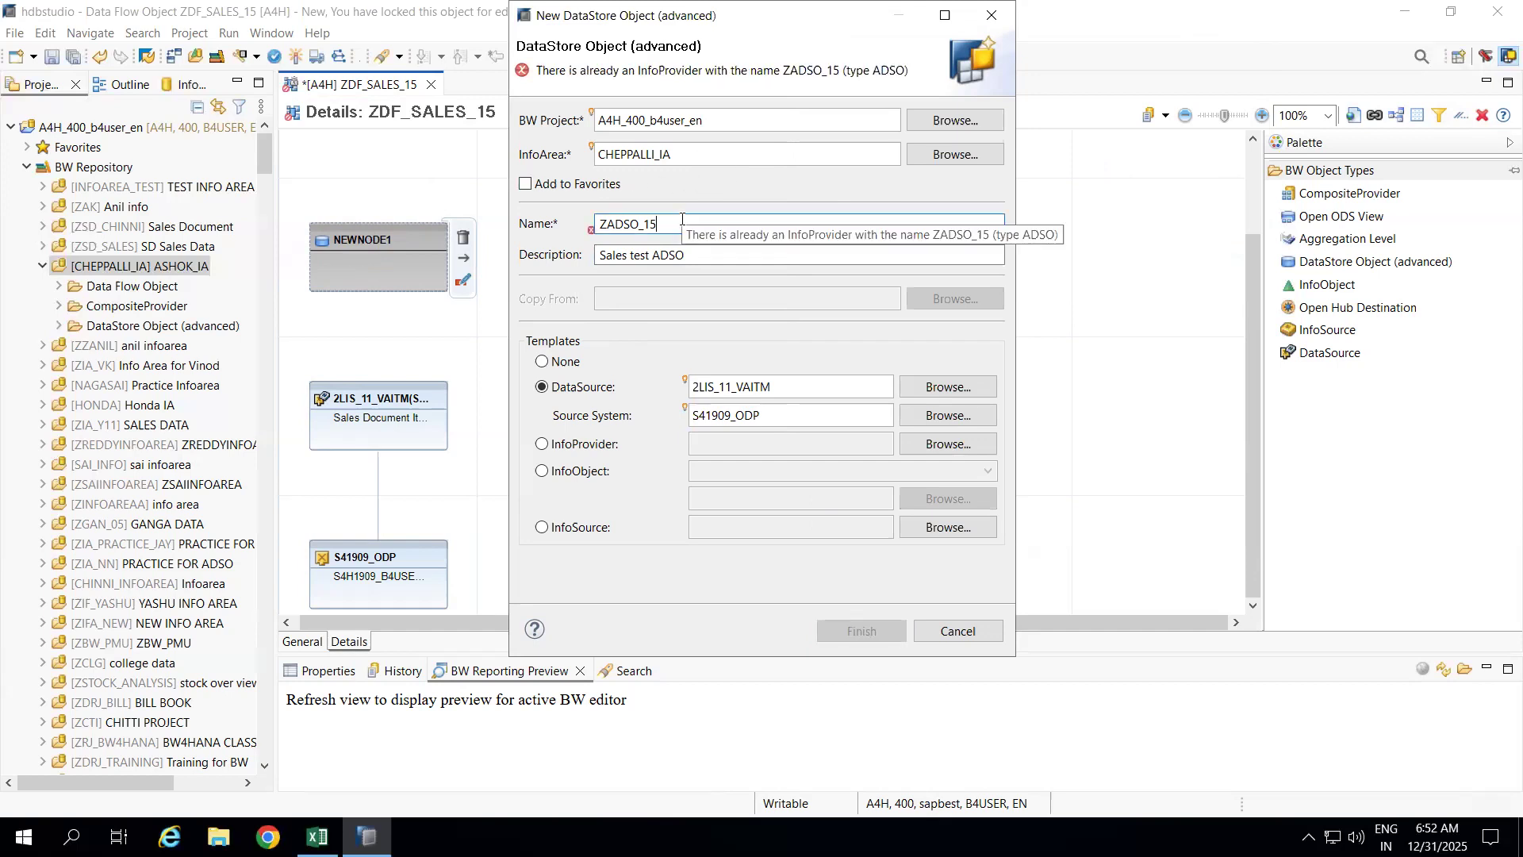
pyautogui.write('0')
pyautogui.click(859, 632)
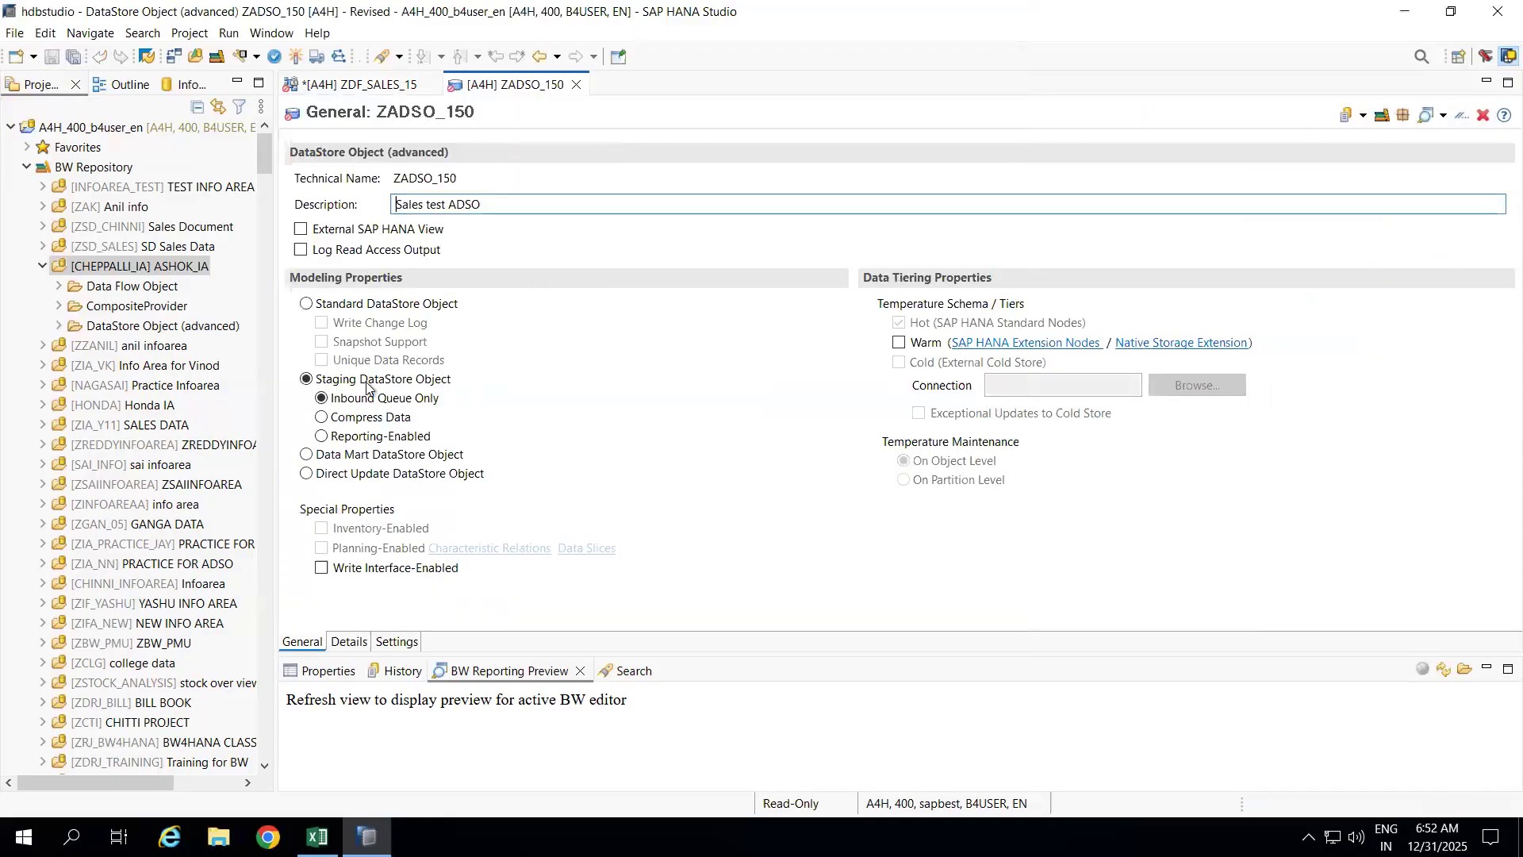
# Review the field list of ZADSO_150, activate the DataStore Object and close its editor
pyautogui.click(348, 641)
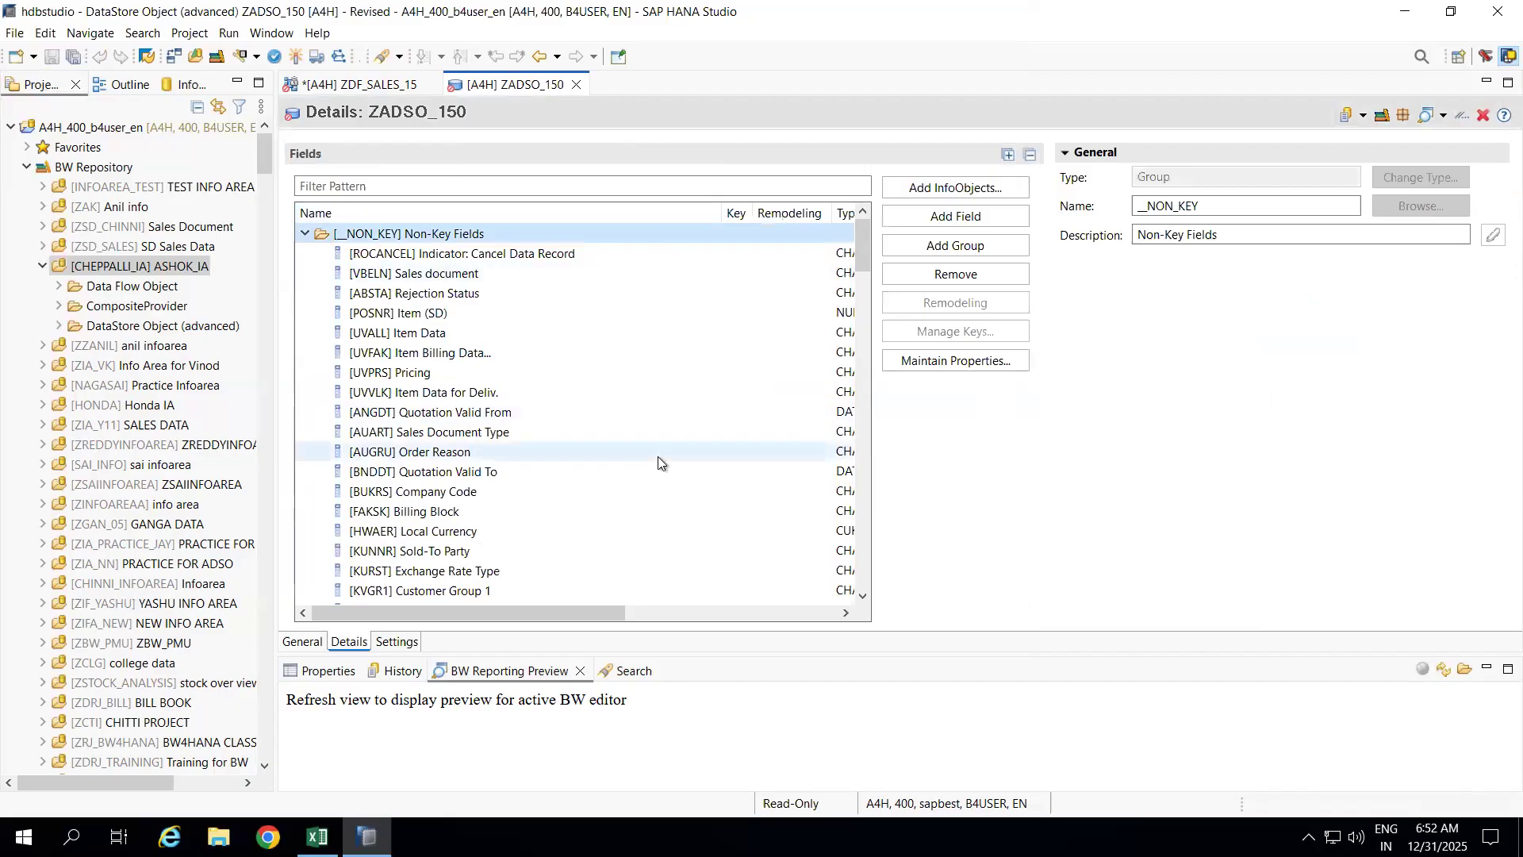
pyautogui.moveTo(863, 255)
pyautogui.mouseDown()
pyautogui.moveTo(860, 593)
pyautogui.moveTo(863, 231)
pyautogui.mouseUp()
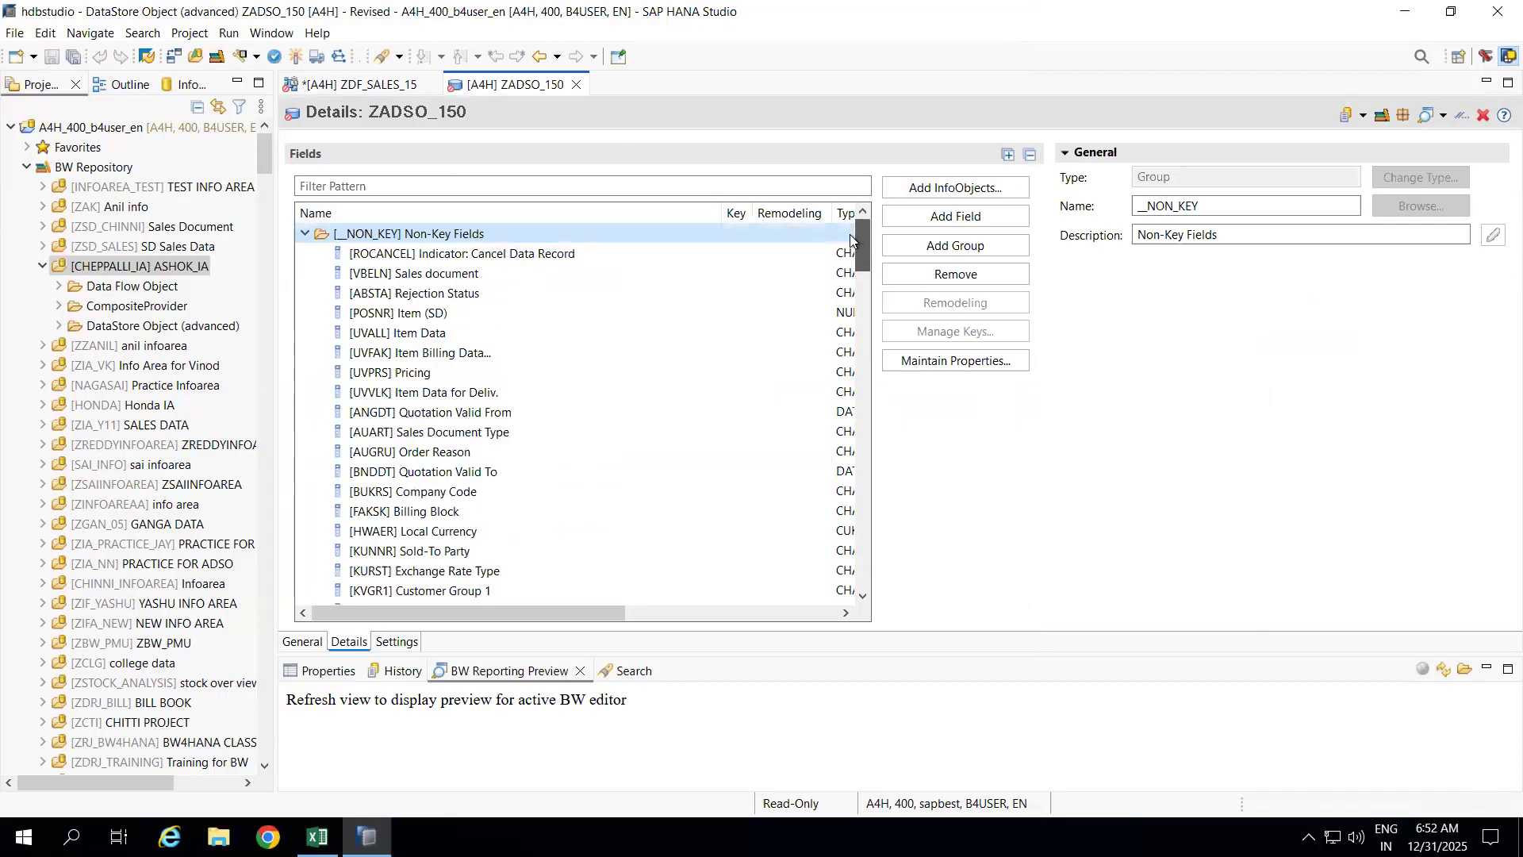
pyautogui.click(295, 56)
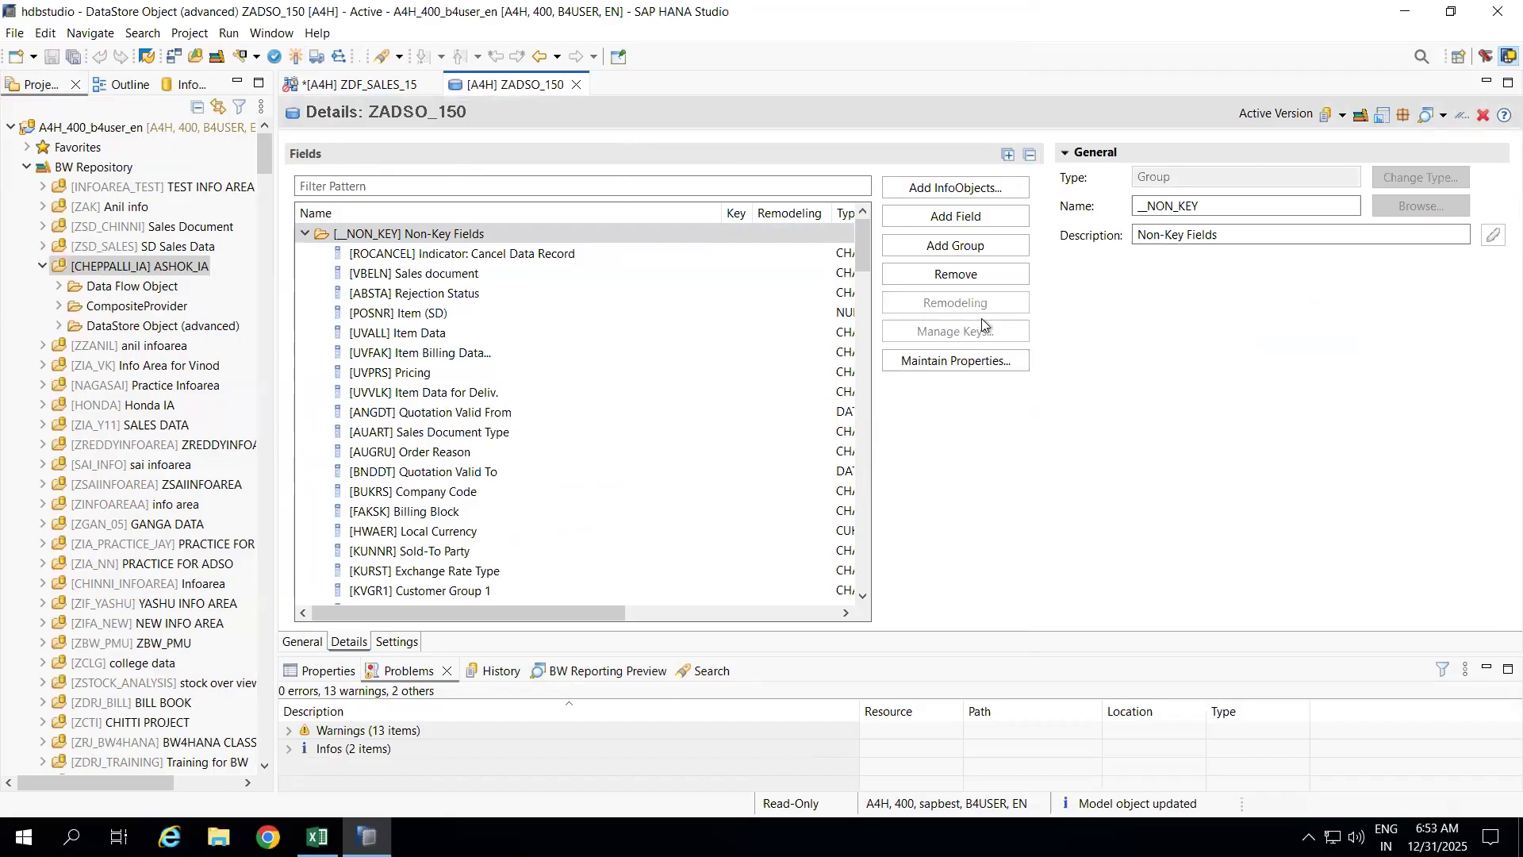
pyautogui.click(577, 84)
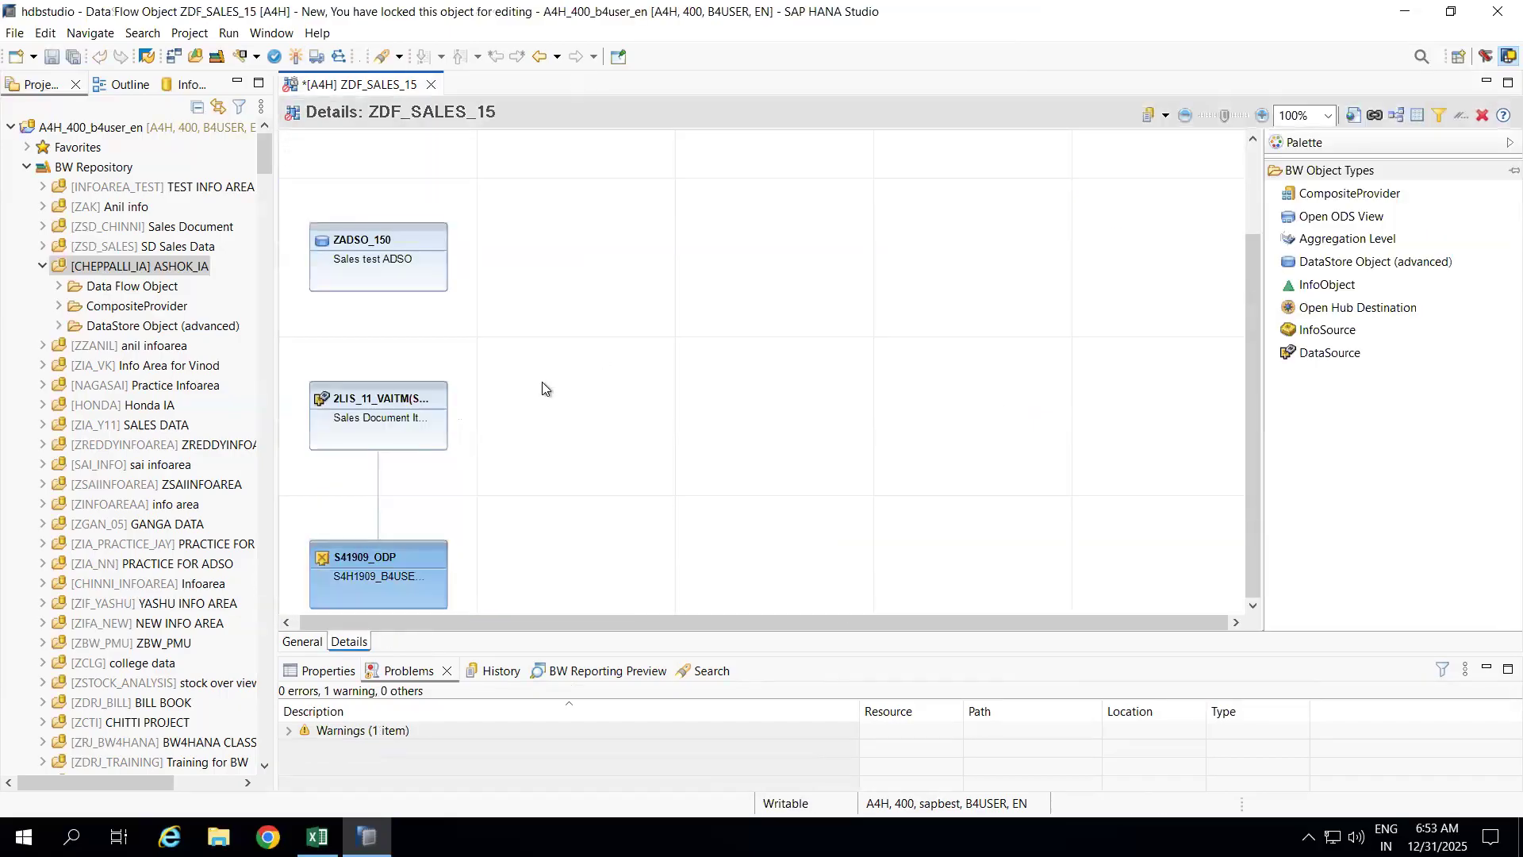
# Connect the 2LIS_11_VAITM DataSource to ZADSO_150, and create and activate the transformation between them with its proposed field mappings
pyautogui.moveTo(369, 383); pyautogui.dragTo(373, 282)
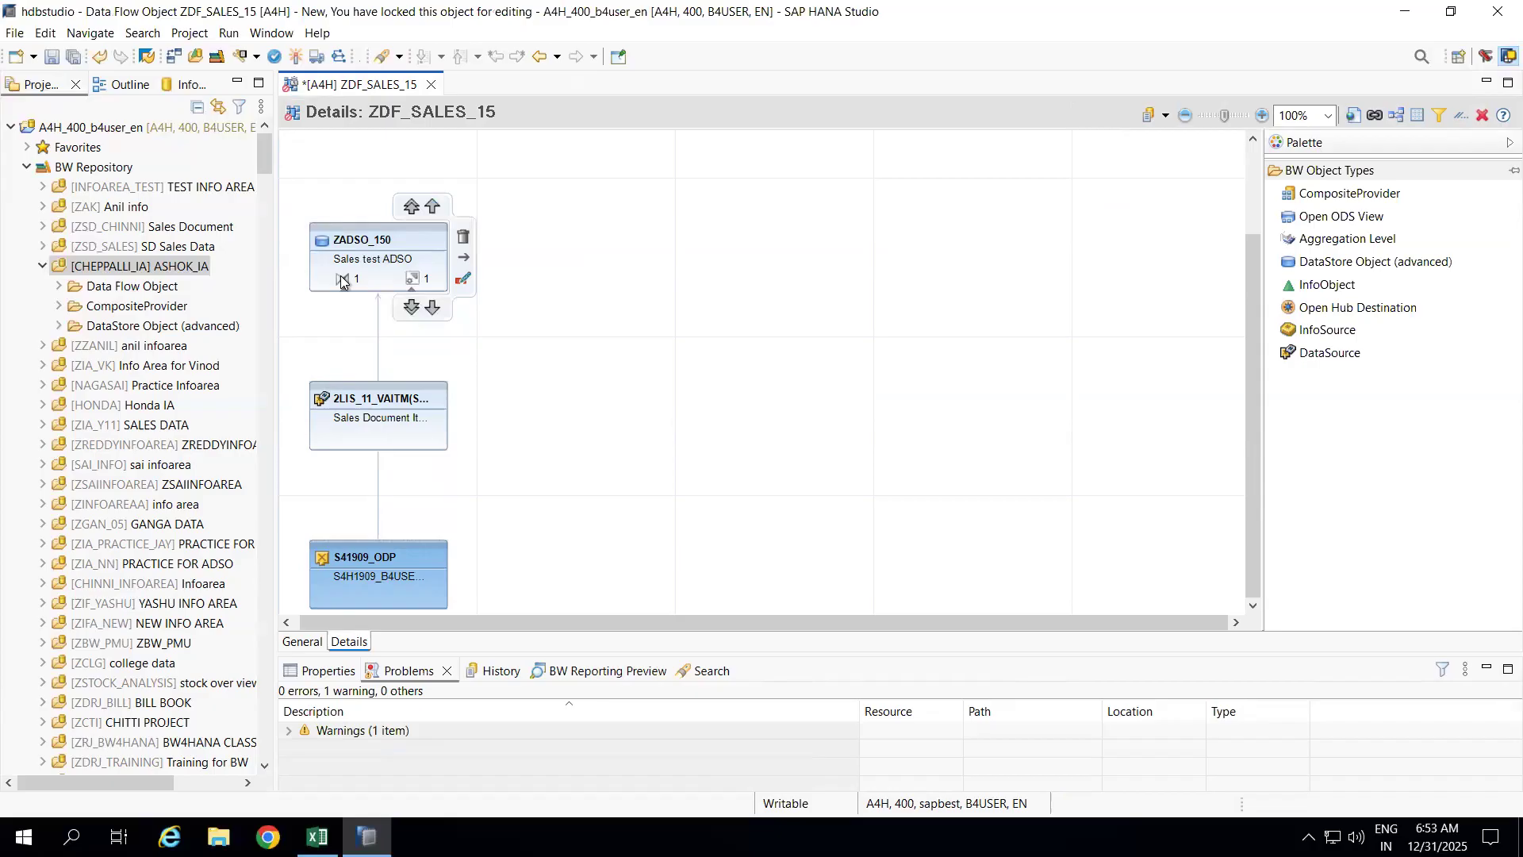
pyautogui.click(342, 280)
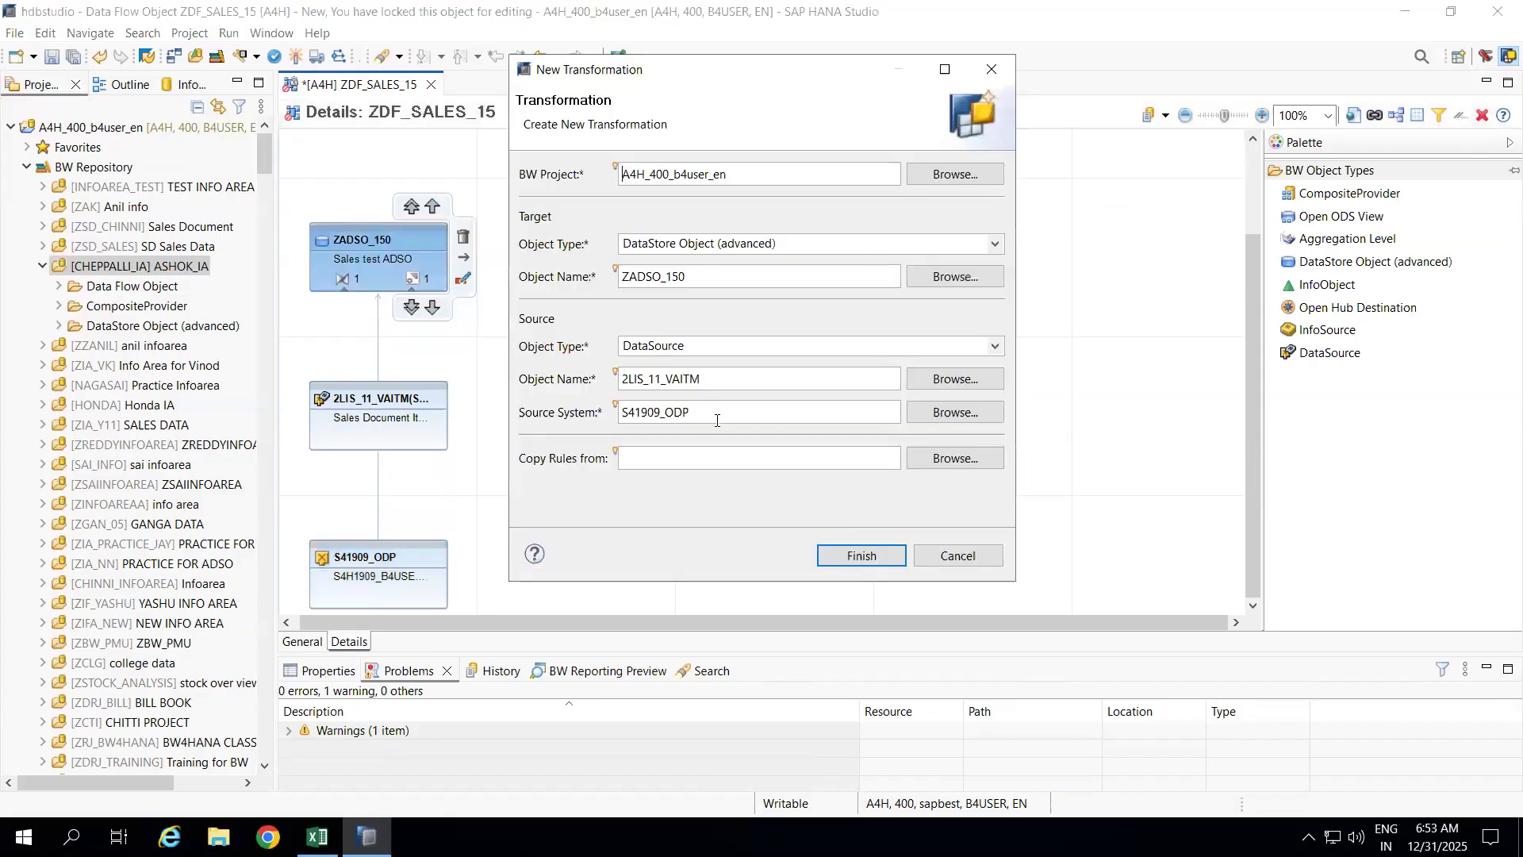
pyautogui.click(862, 556)
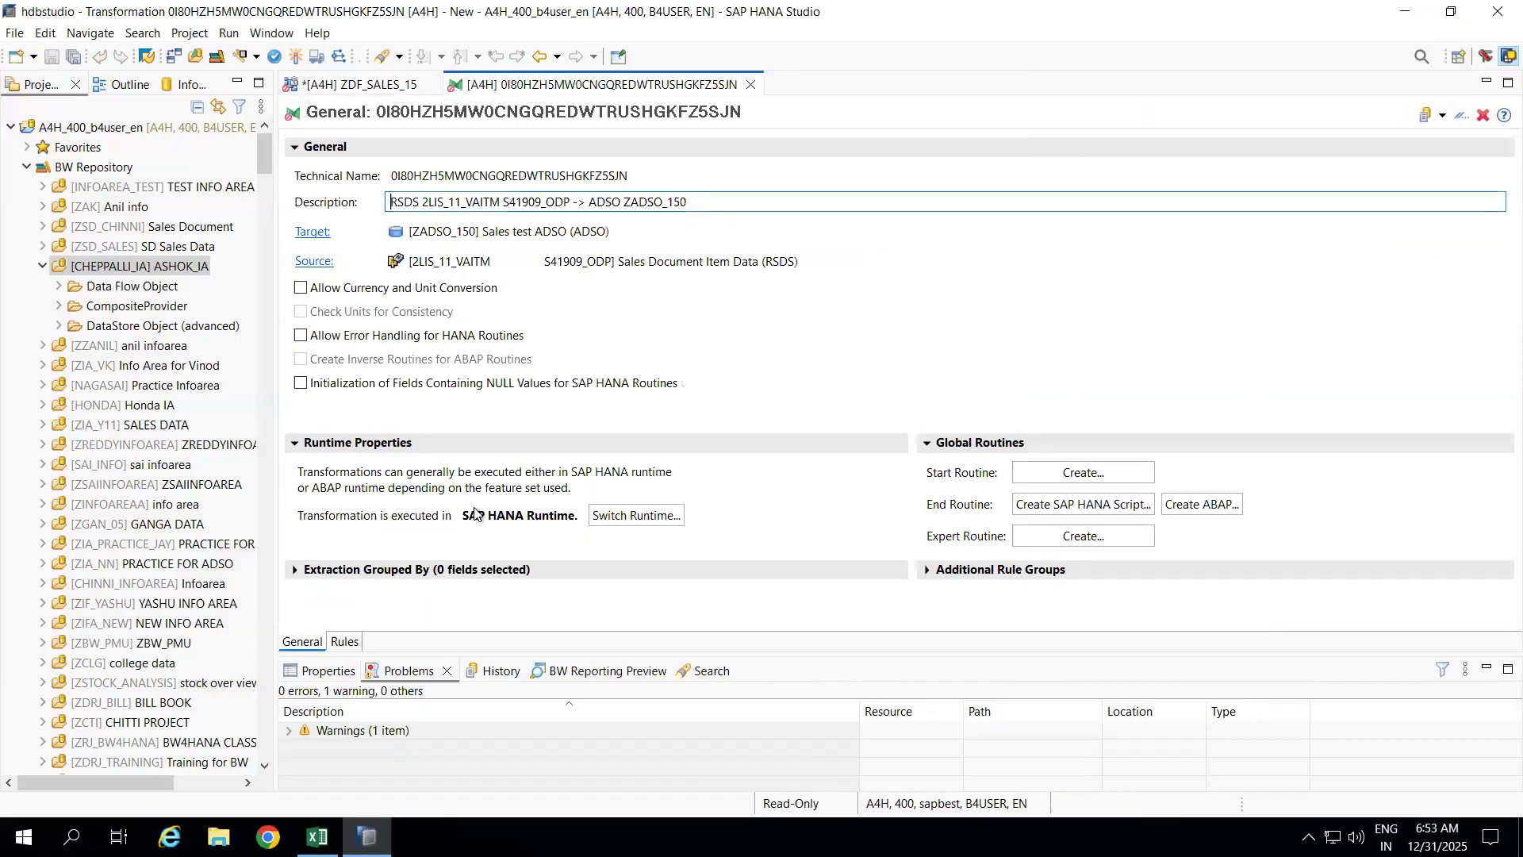
pyautogui.click(345, 641)
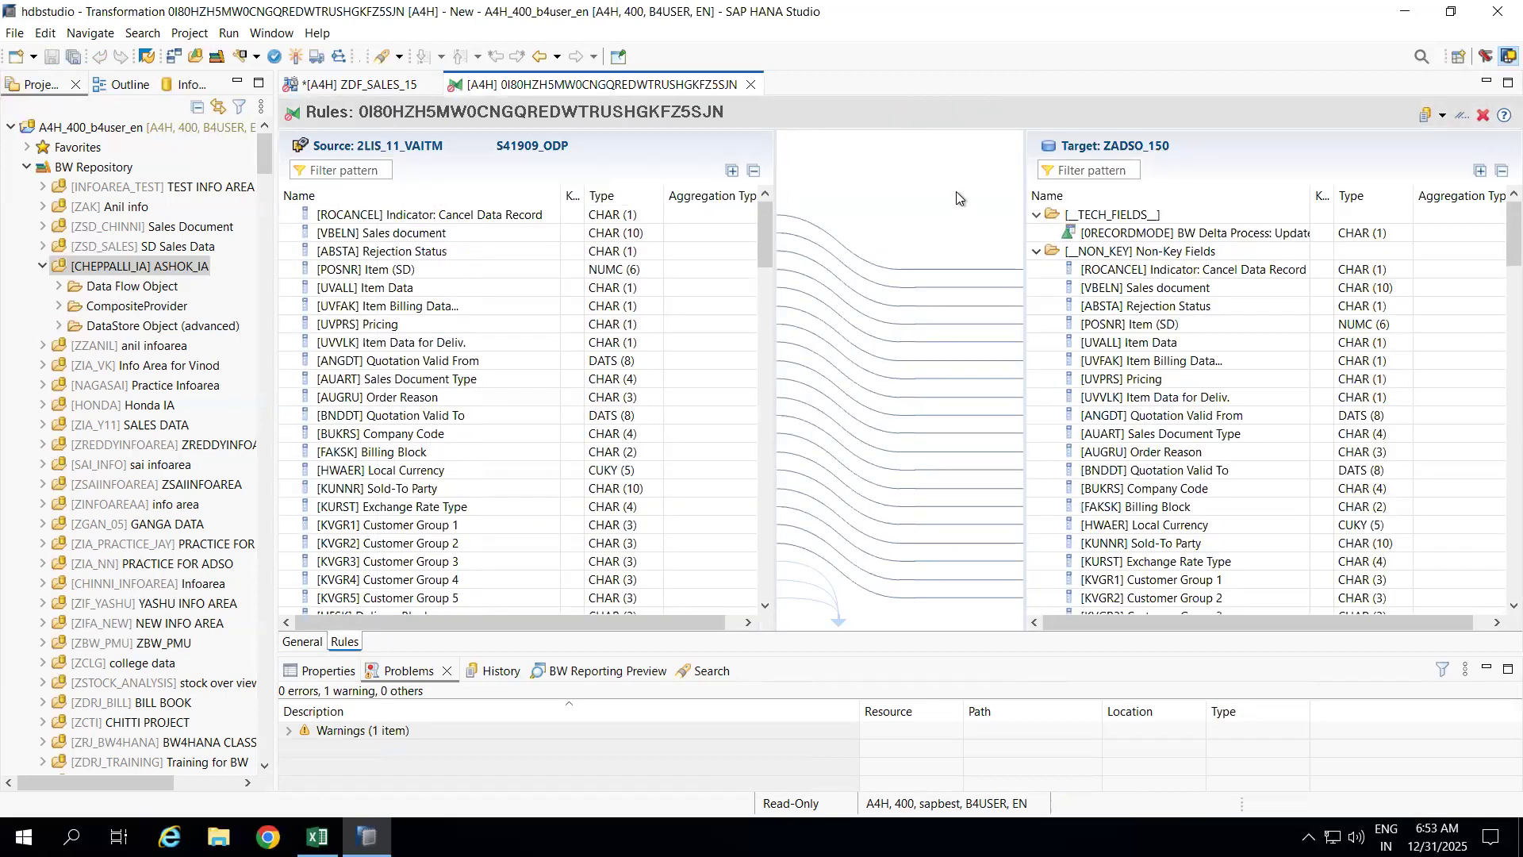
pyautogui.click(293, 57)
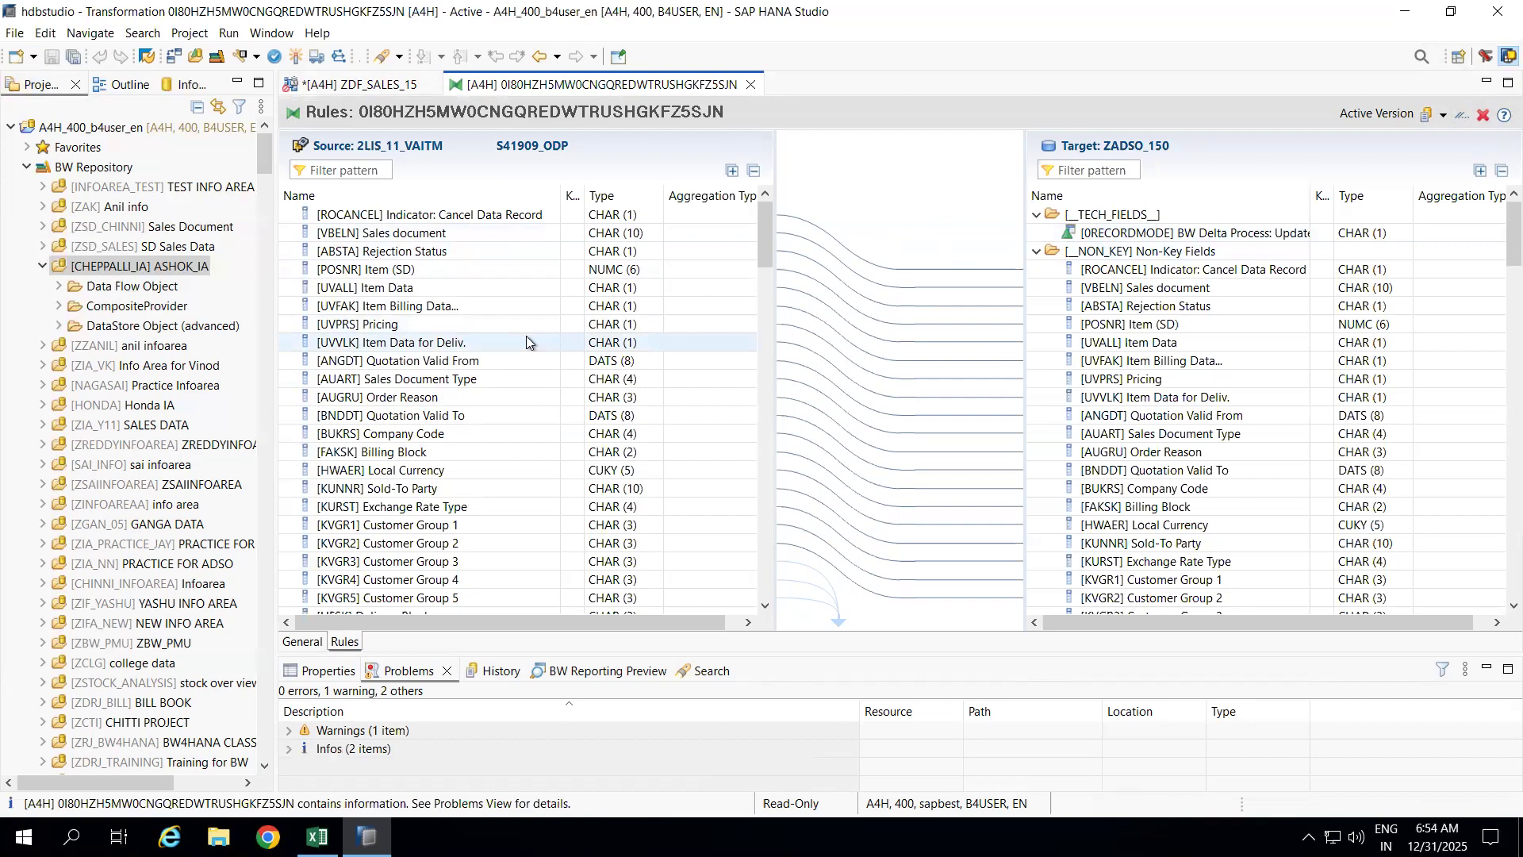
# Close the transformation editor and create a data transfer process from DataSource 2LIS_11_VAITM (S41909_ODP) to ZADSO_150
pyautogui.click(751, 85)
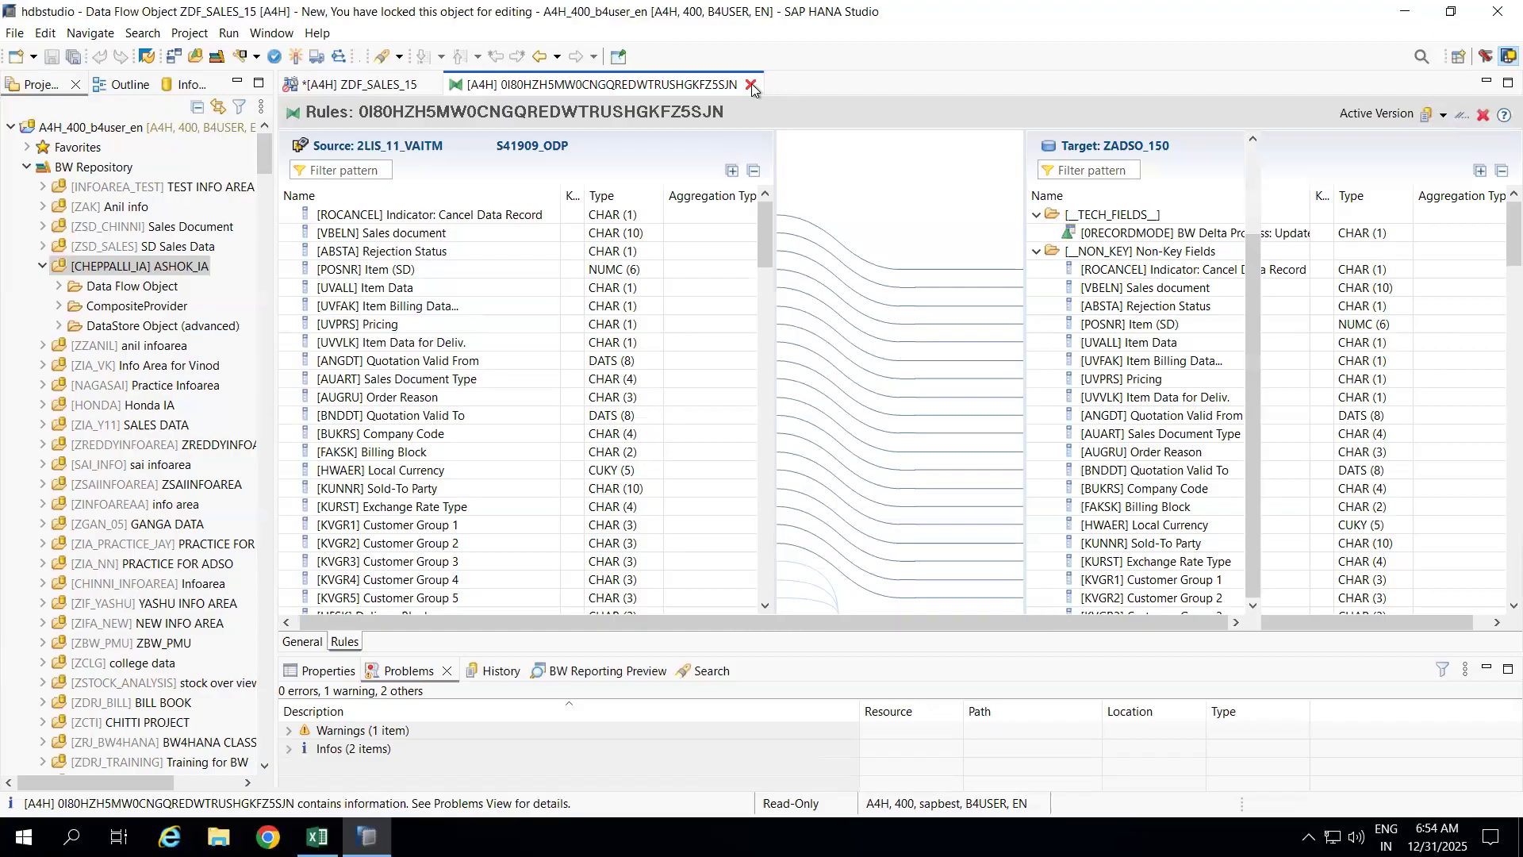
pyautogui.click(416, 284)
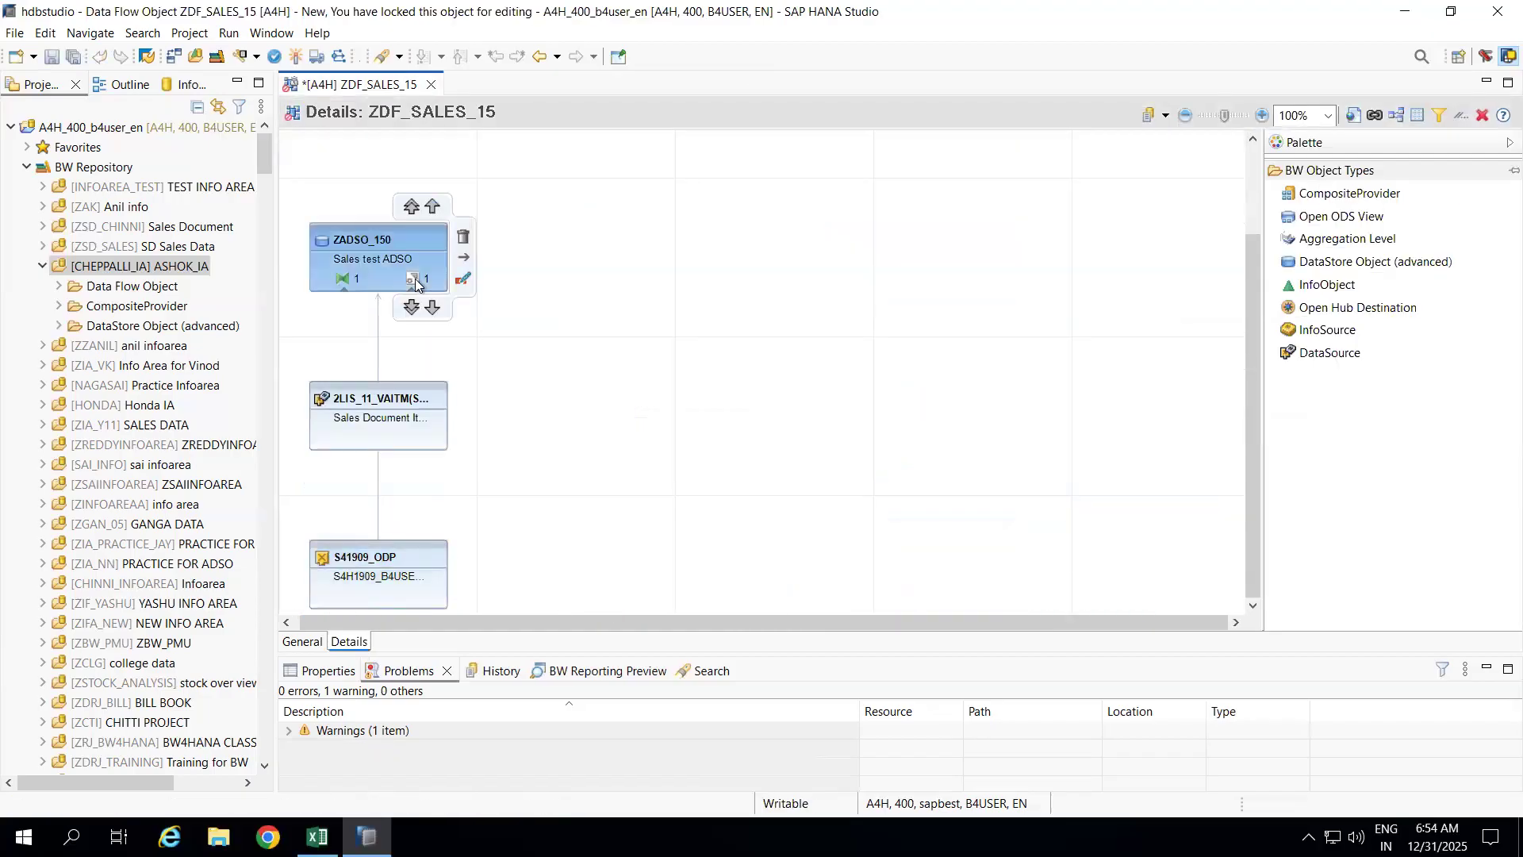
pyautogui.click(415, 284)
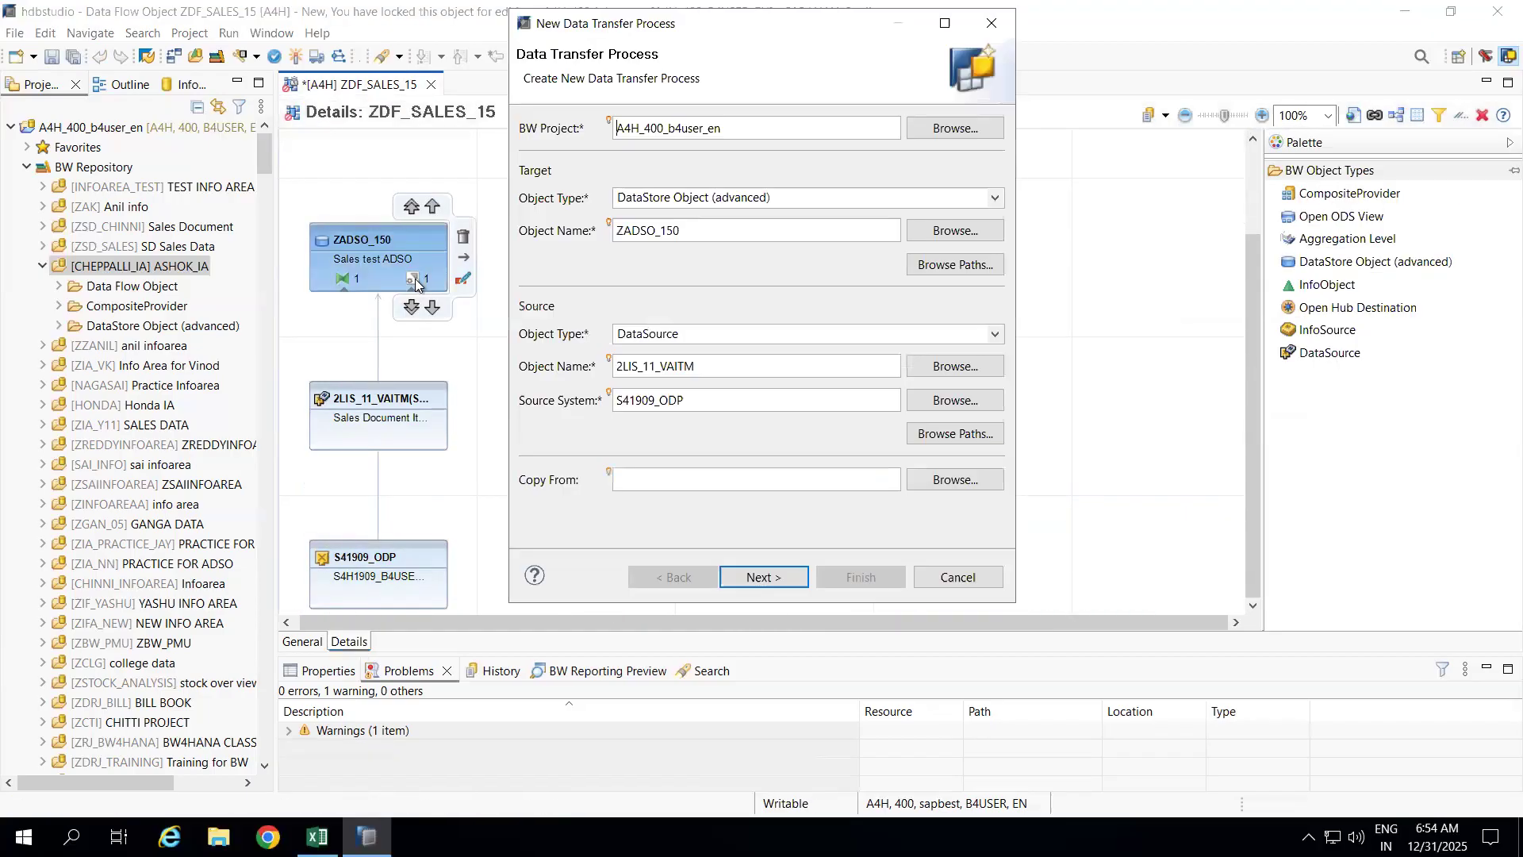
pyautogui.click(747, 577)
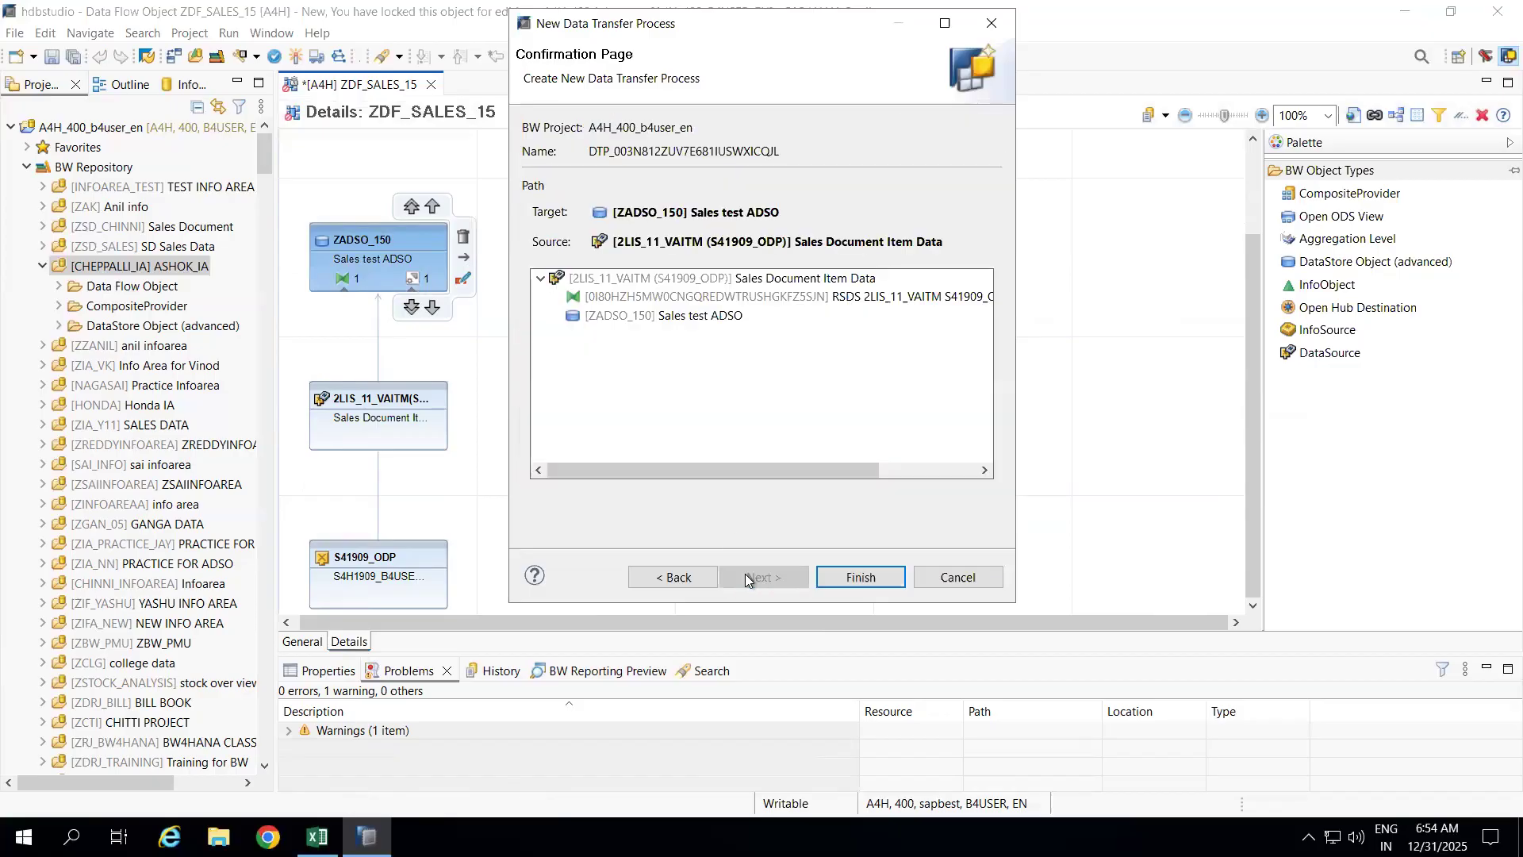
pyautogui.click(646, 284)
pyautogui.click(844, 576)
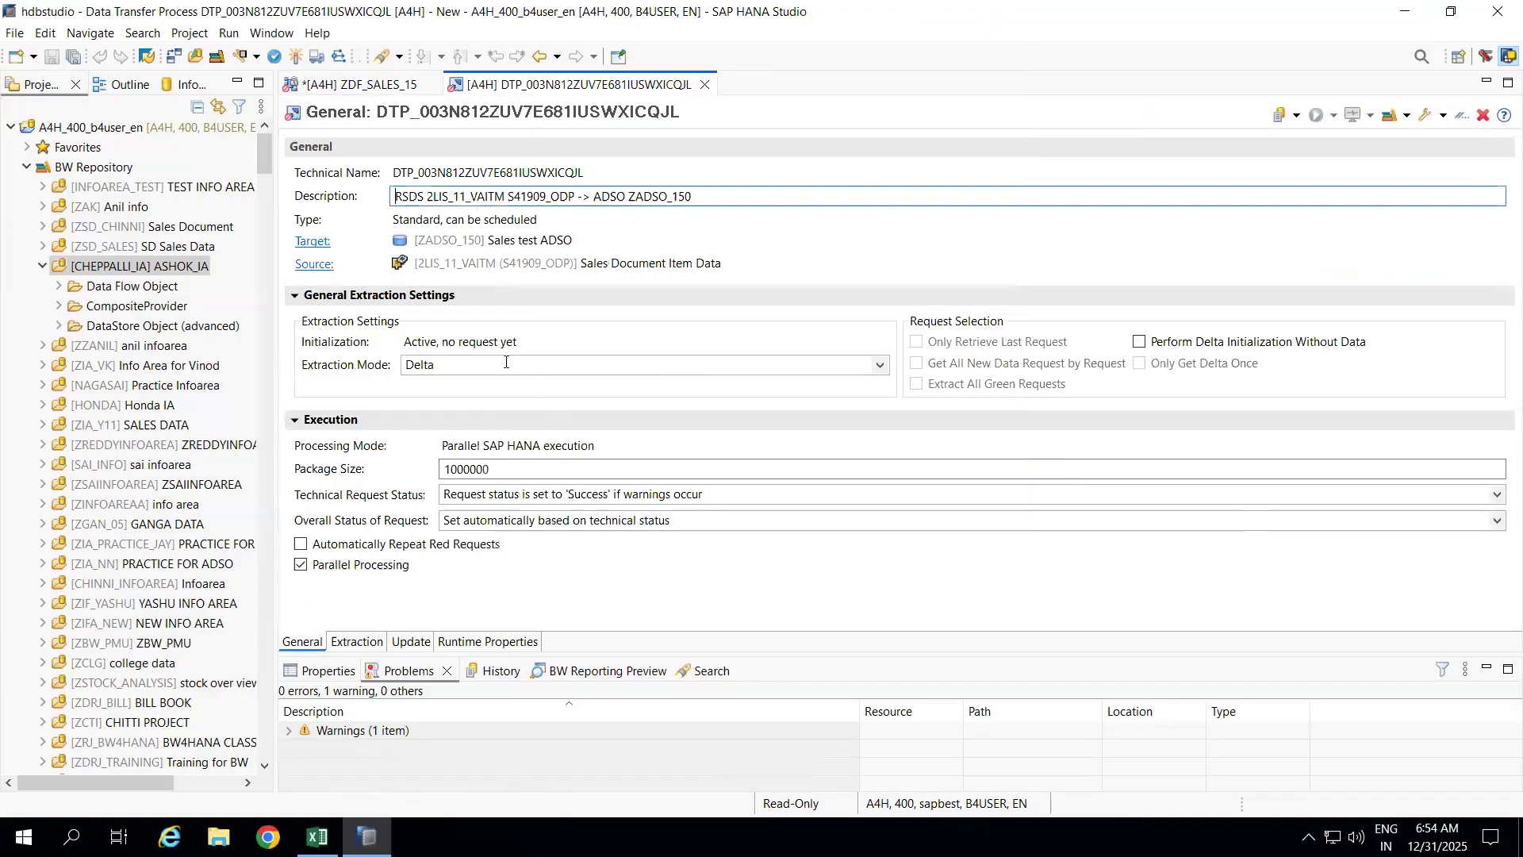
# Keep the extraction mode Delta and activate the data transfer process
pyautogui.click(506, 363)
pyautogui.click(602, 328)
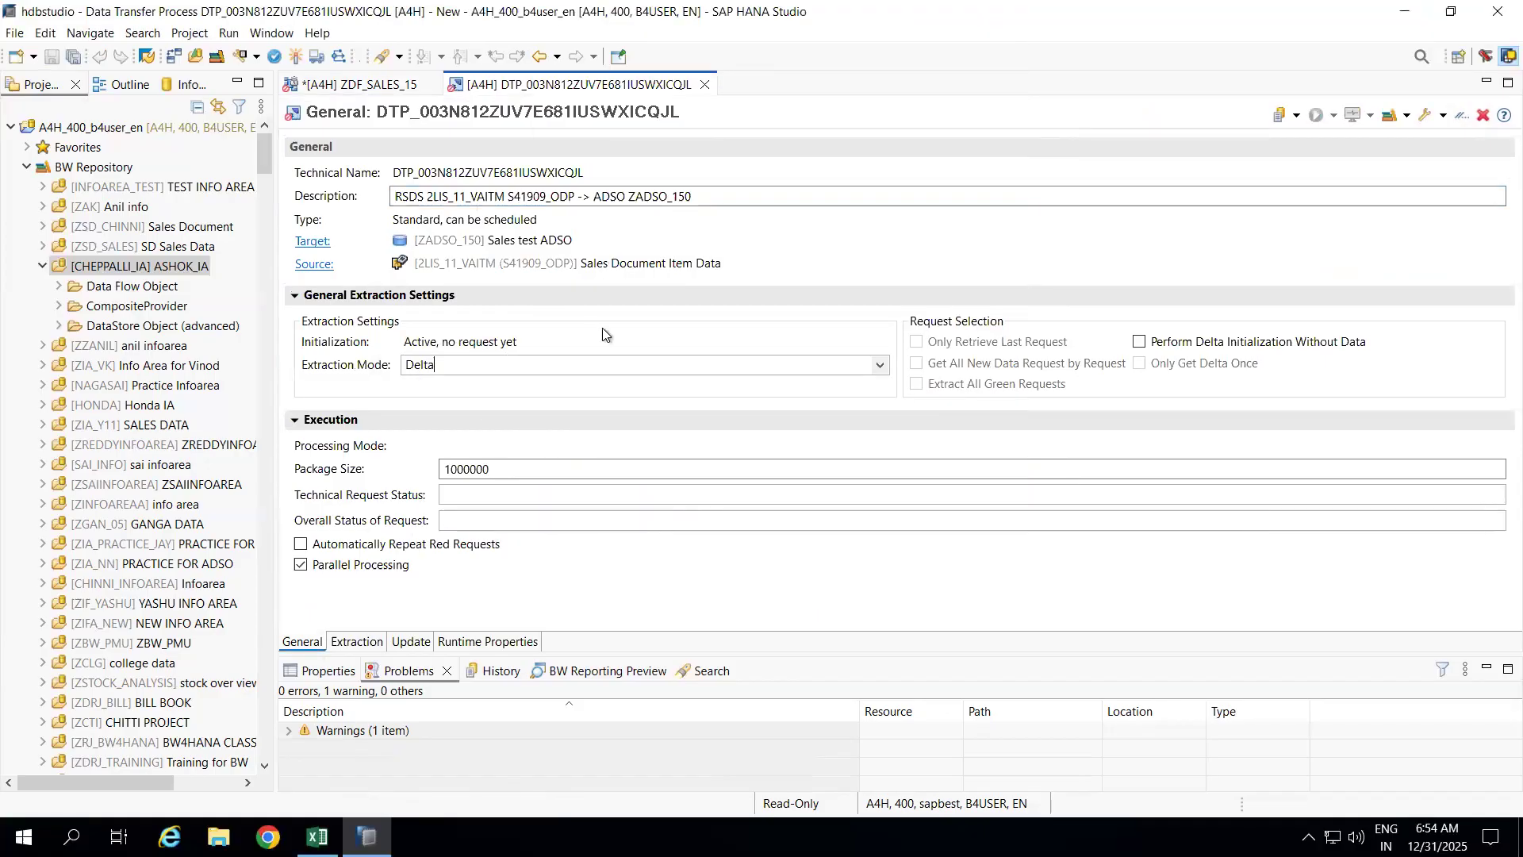
pyautogui.click(297, 55)
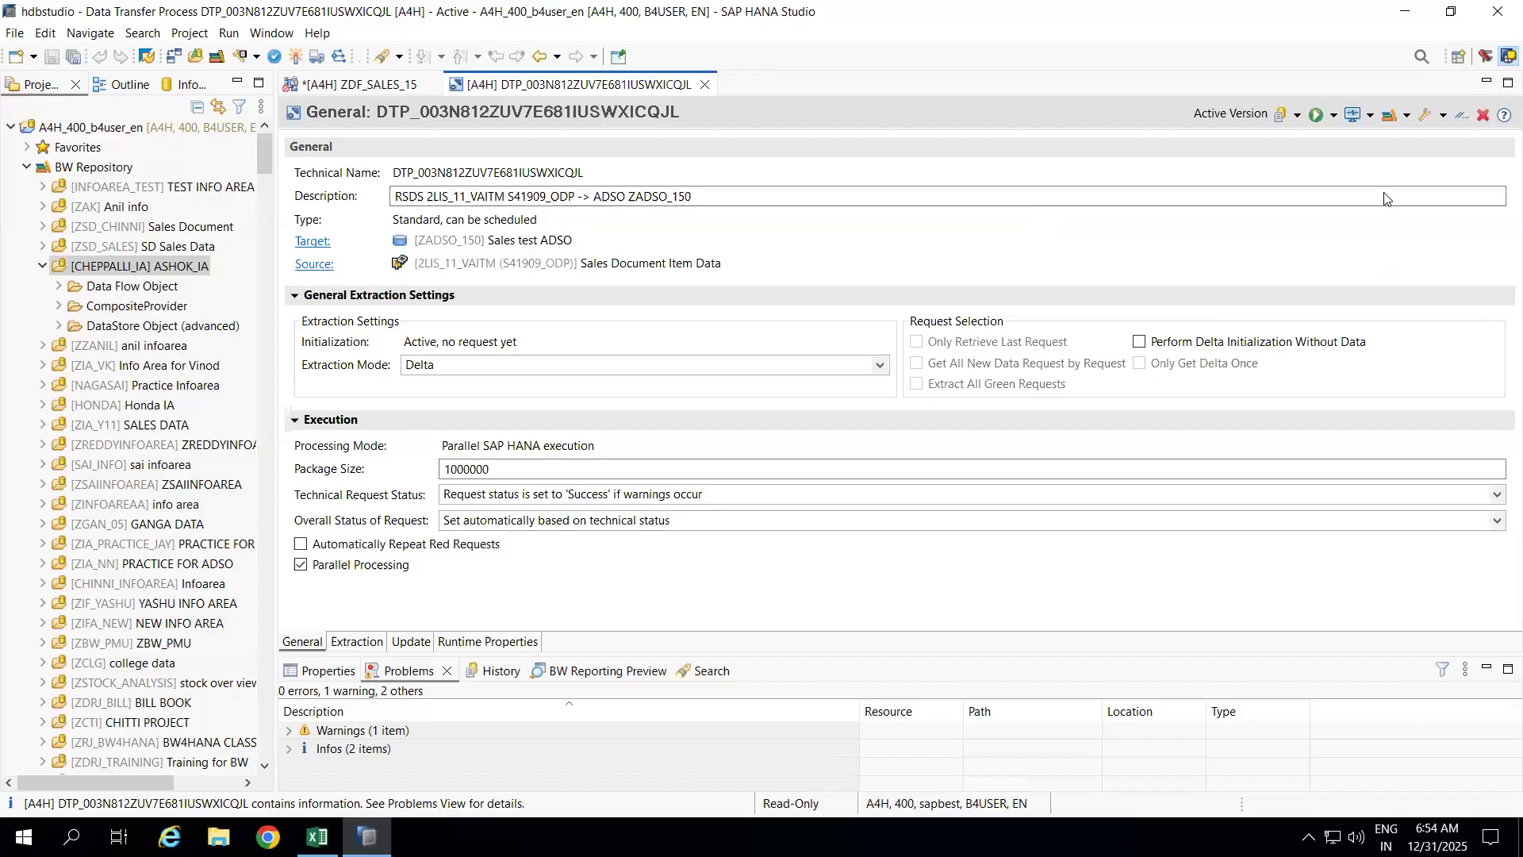
# Execute the data transfer process in the background without opening the monitor
pyautogui.click(1333, 116)
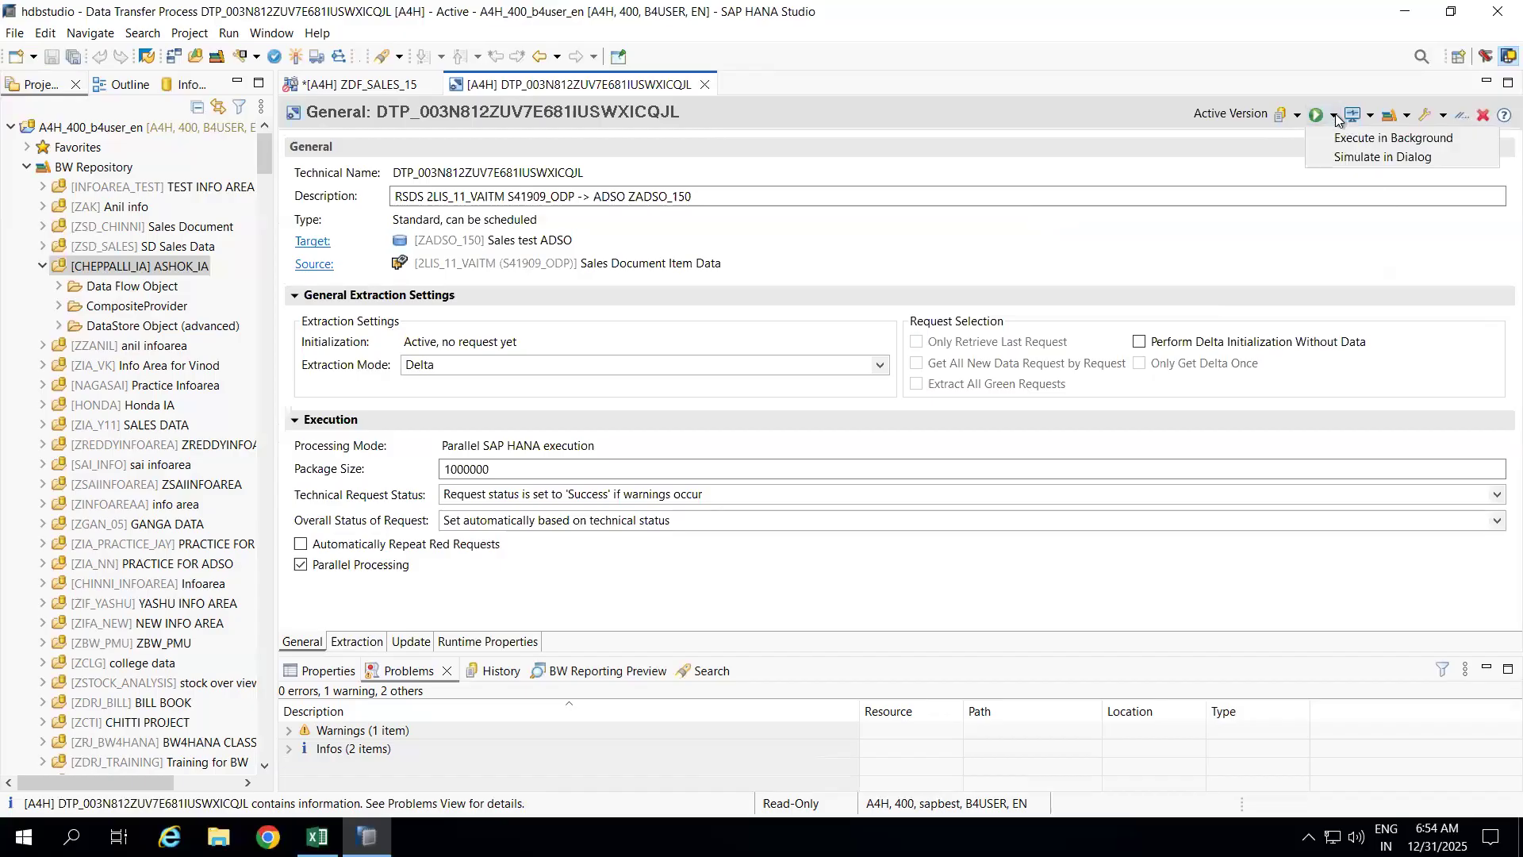
pyautogui.click(1349, 140)
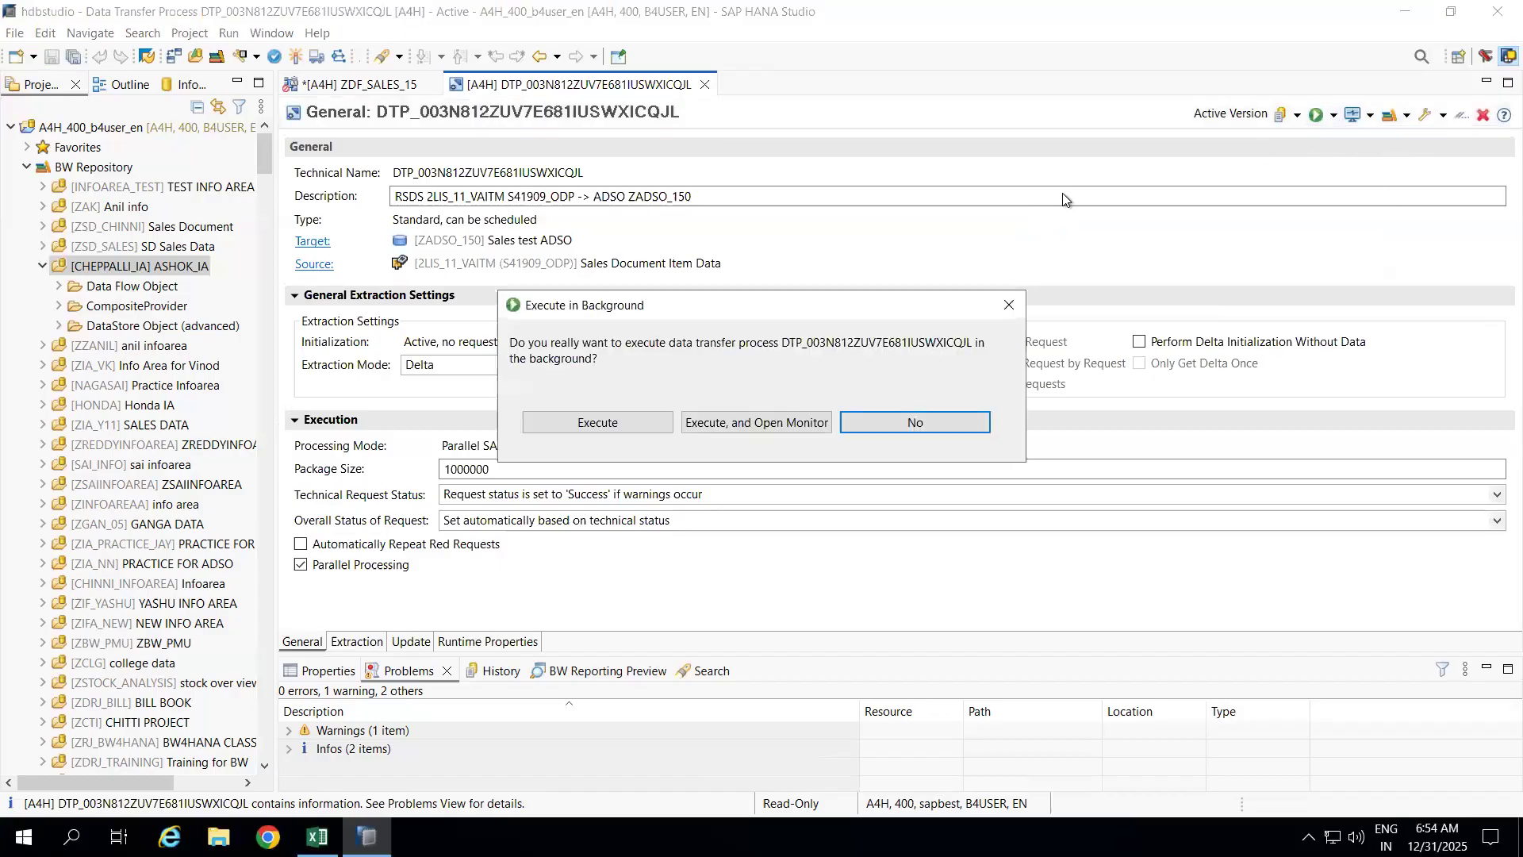
pyautogui.click(635, 420)
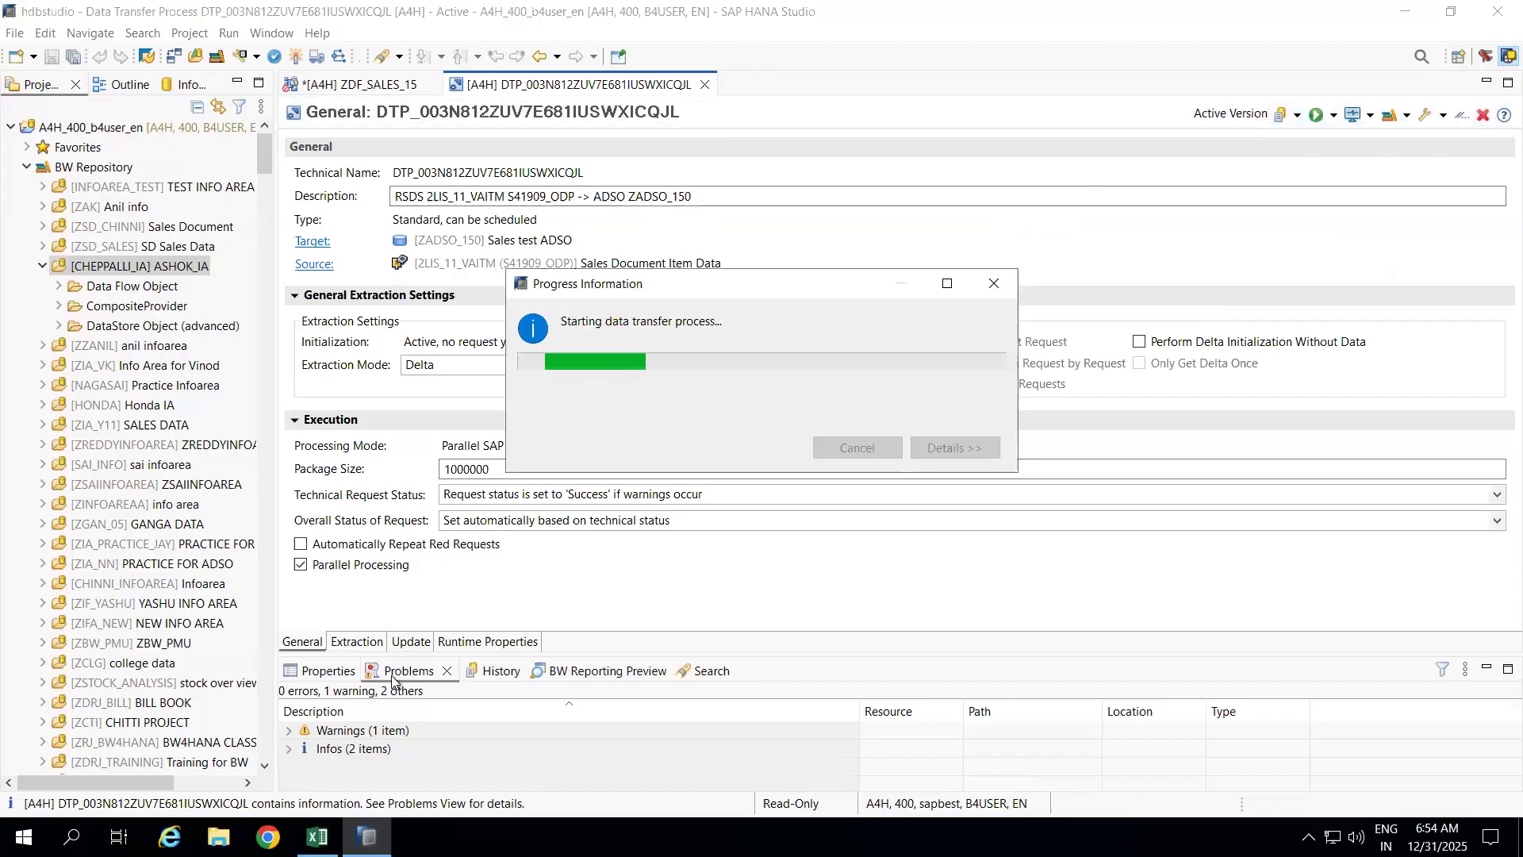
# Switch to SAP Logon and log on to the B4HANA2.0 system, client 400, with the user name and account password
pyautogui.click(368, 837)
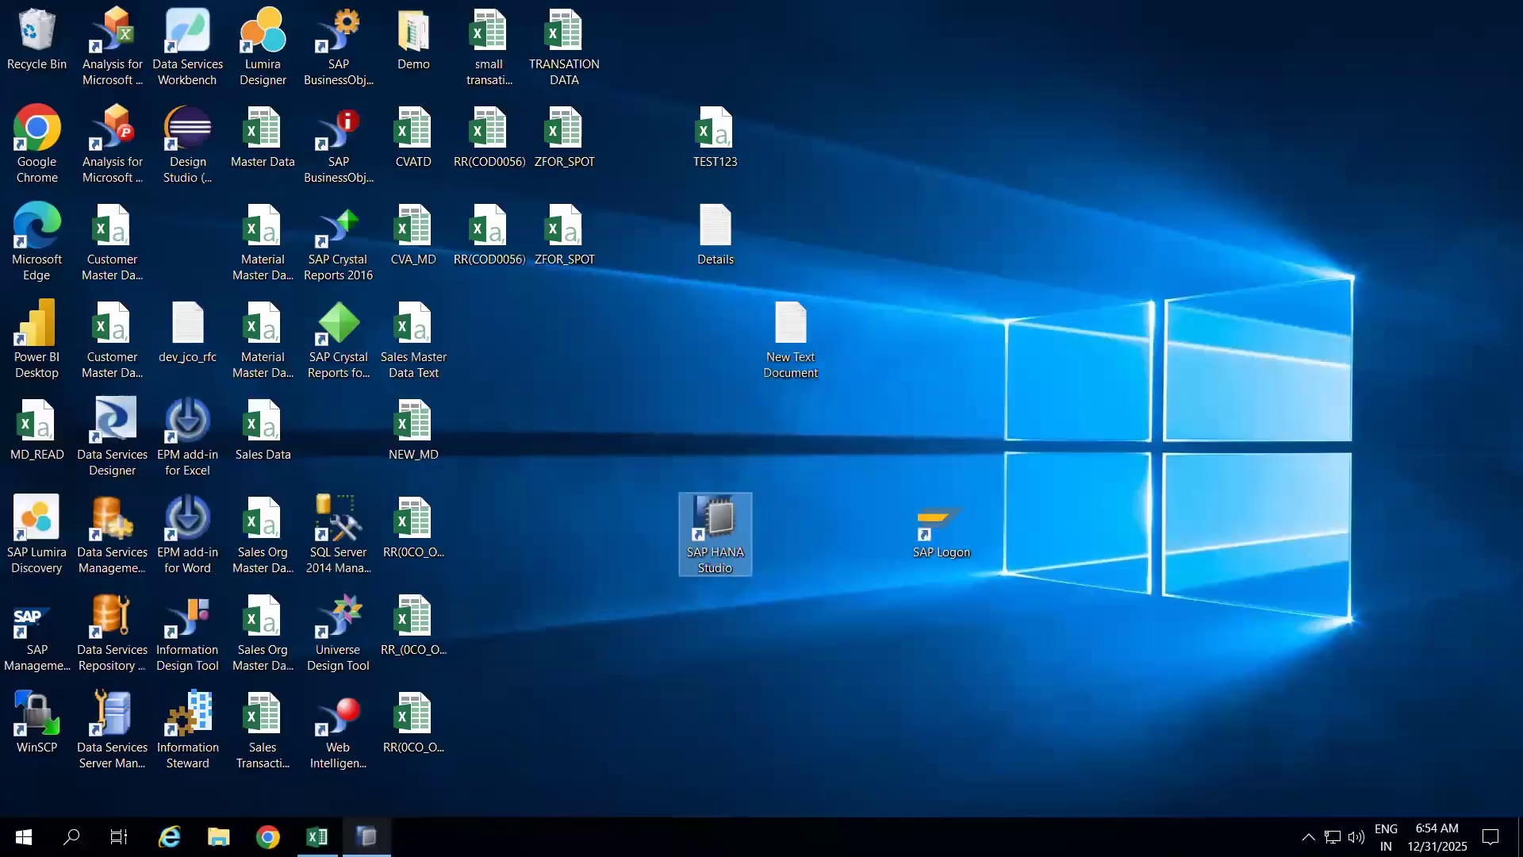
pyautogui.click(963, 530)
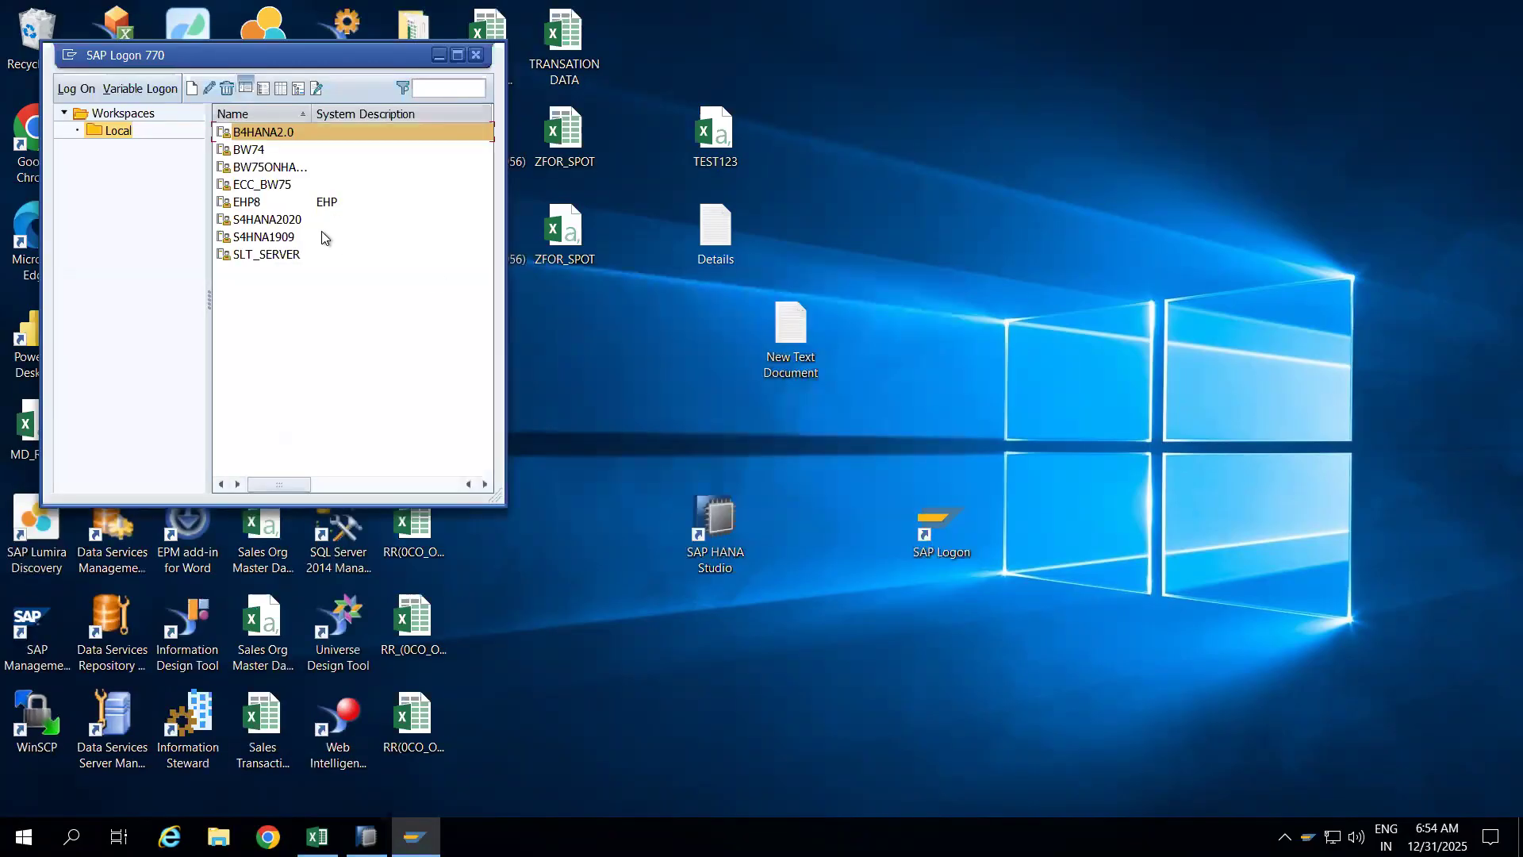
pyautogui.doubleClick(271, 134)
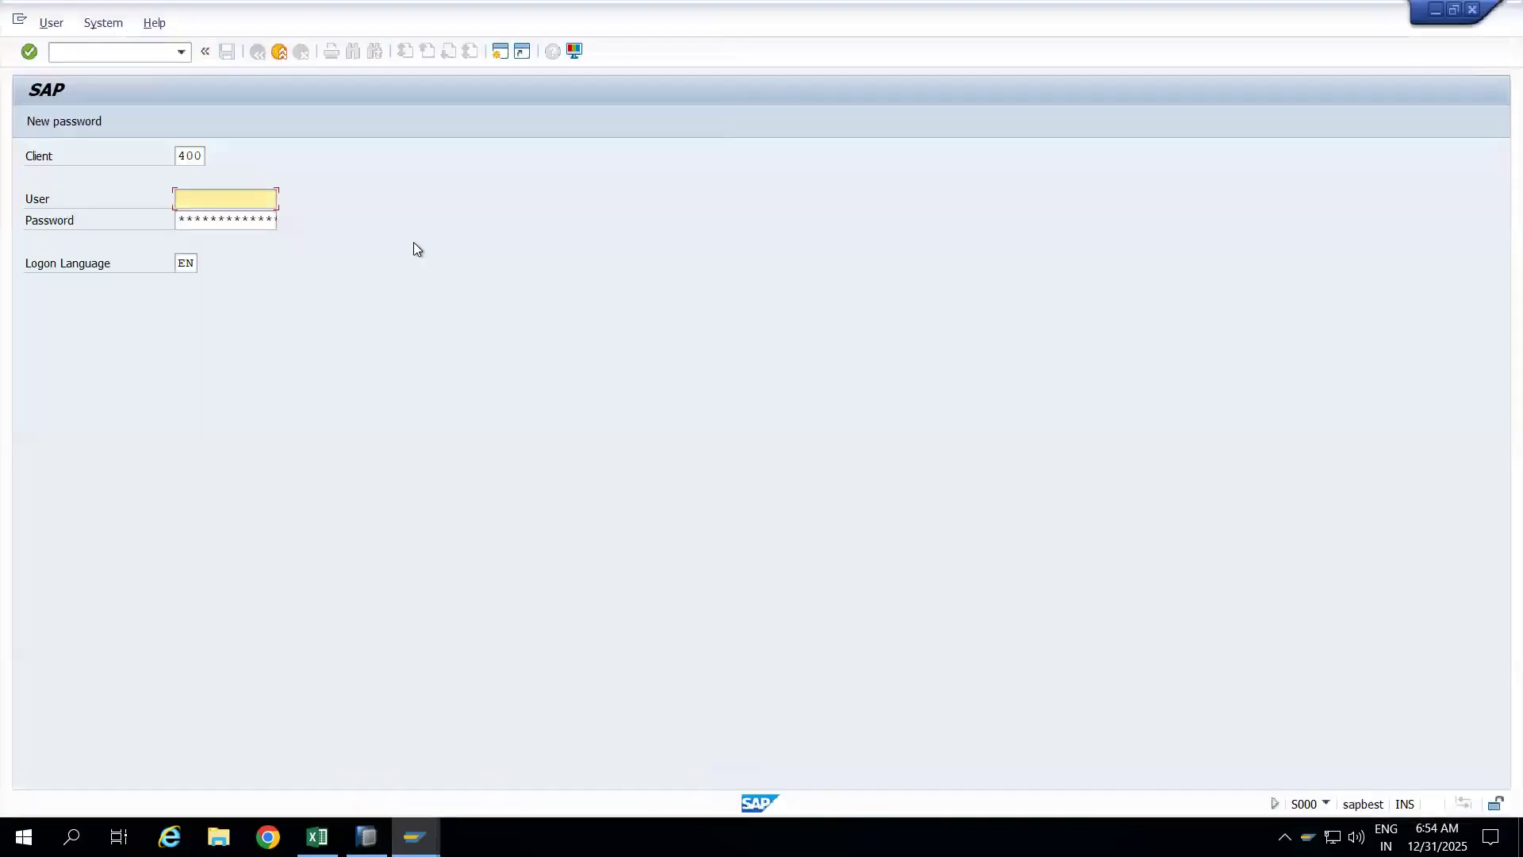
pyautogui.click(207, 219)
pyautogui.click(242, 218)
pyautogui.write('*')
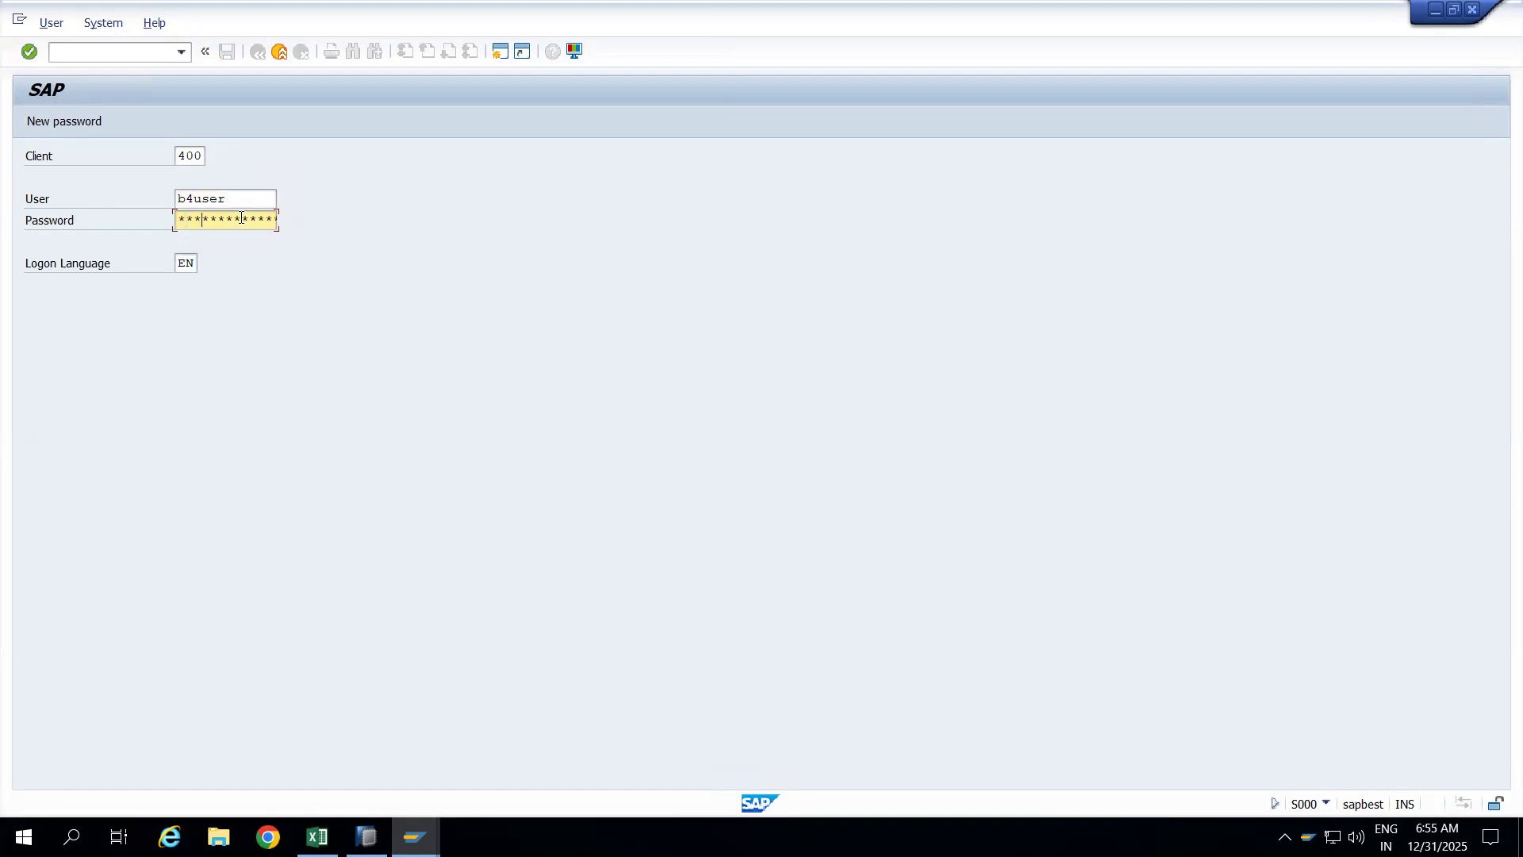
pyautogui.press('Return')
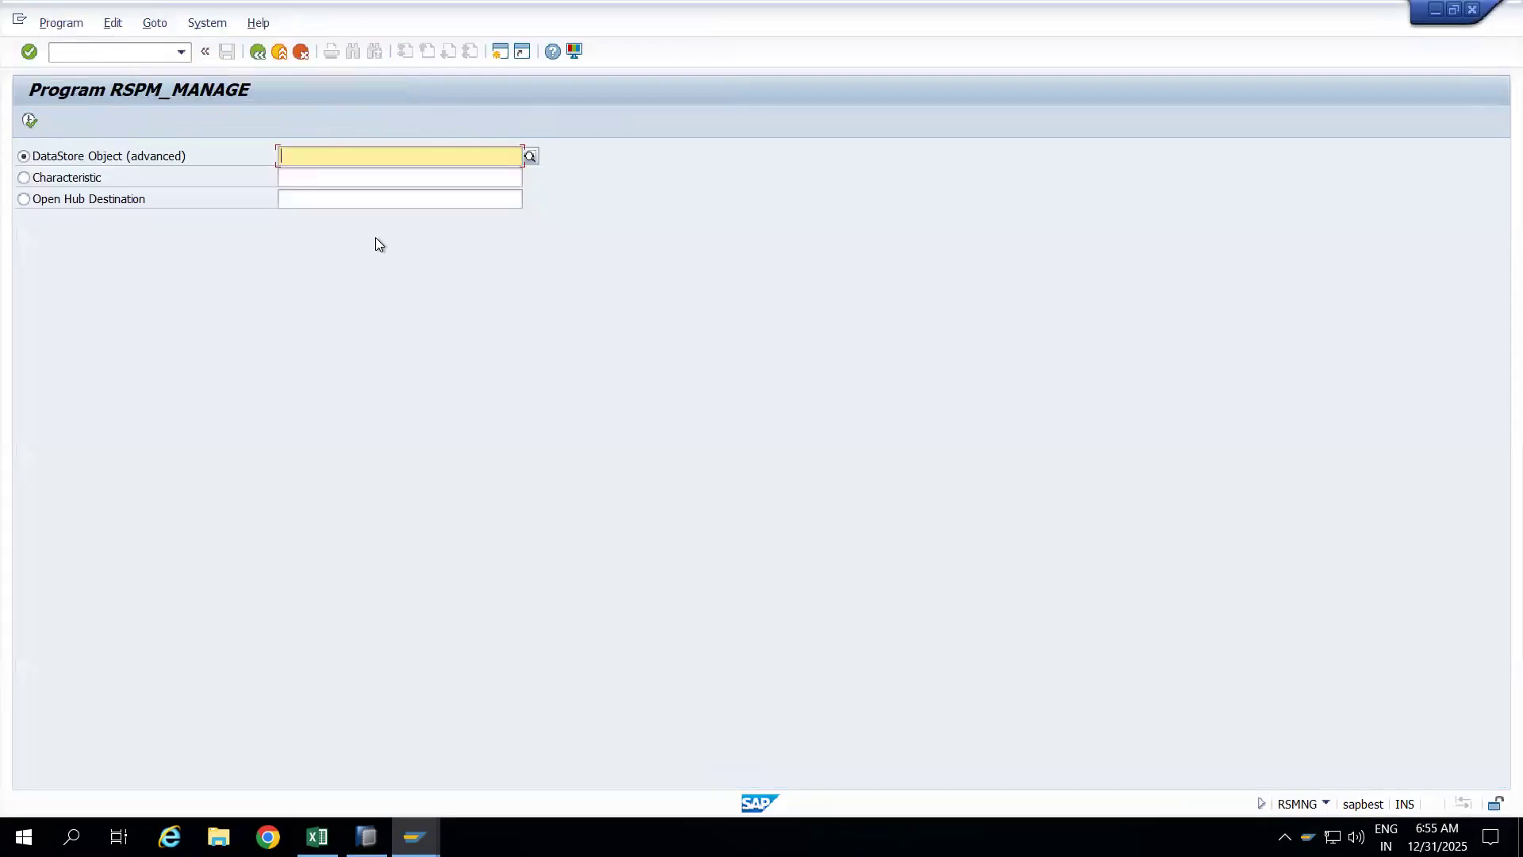
# Open request management for the advanced DataStore object ZADSO_150 and check its load request and available data display options
pyautogui.write('ZADSO_1')
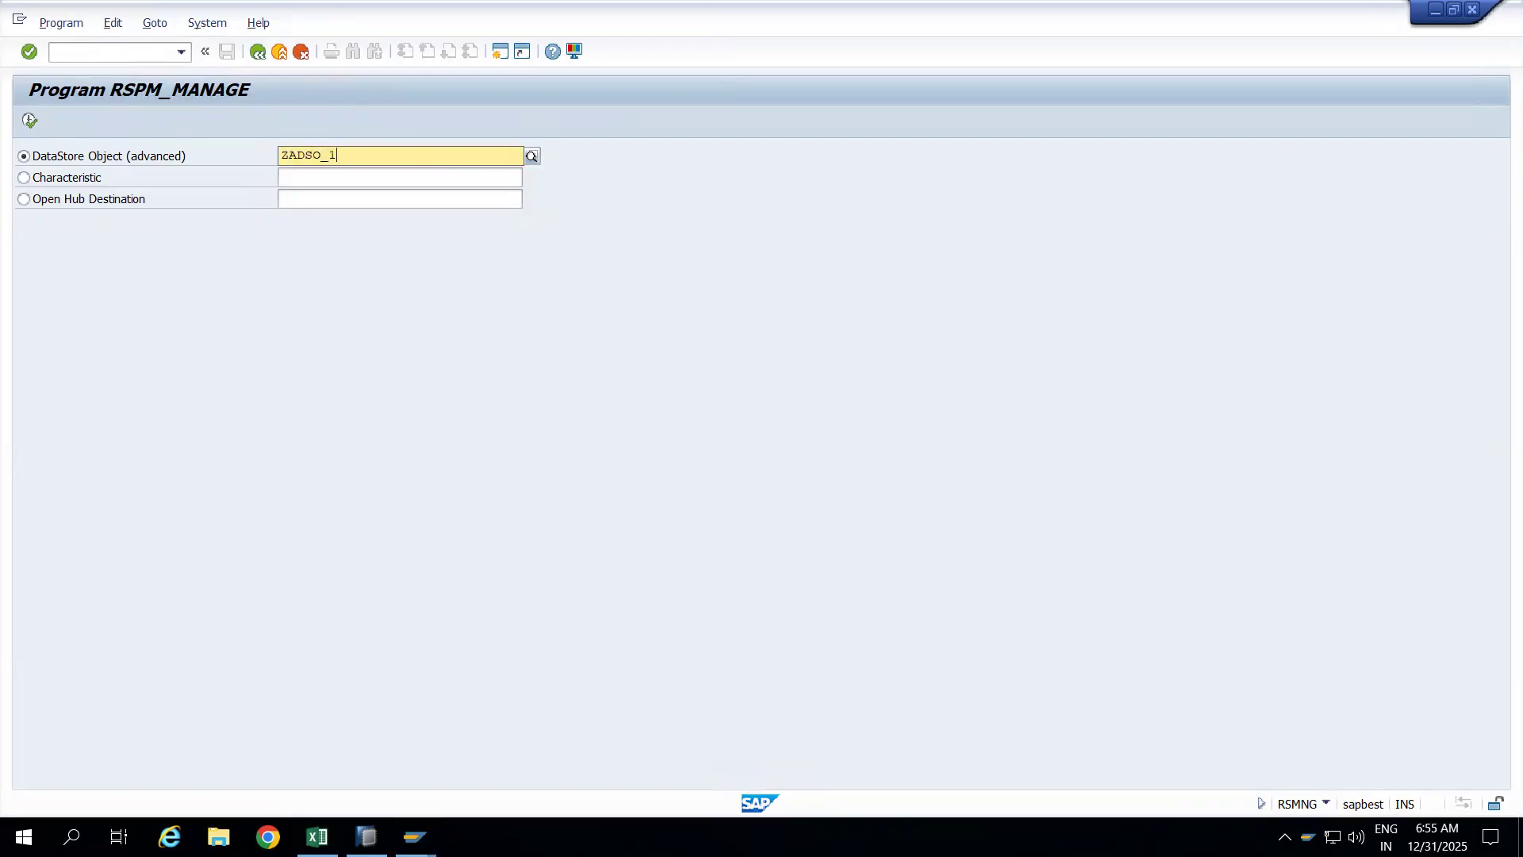
pyautogui.write('50')
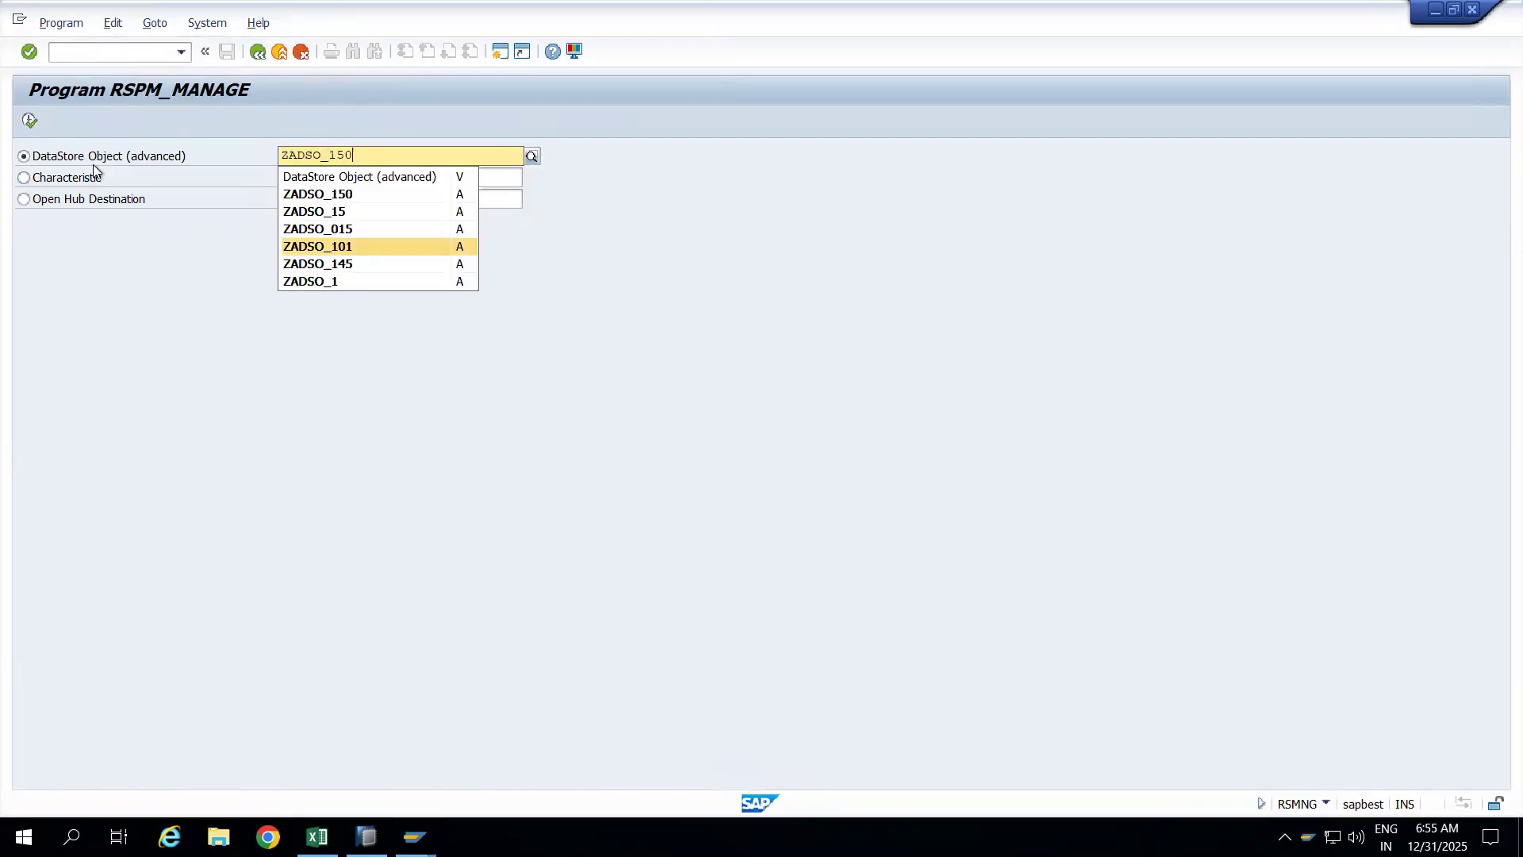
pyautogui.click(29, 121)
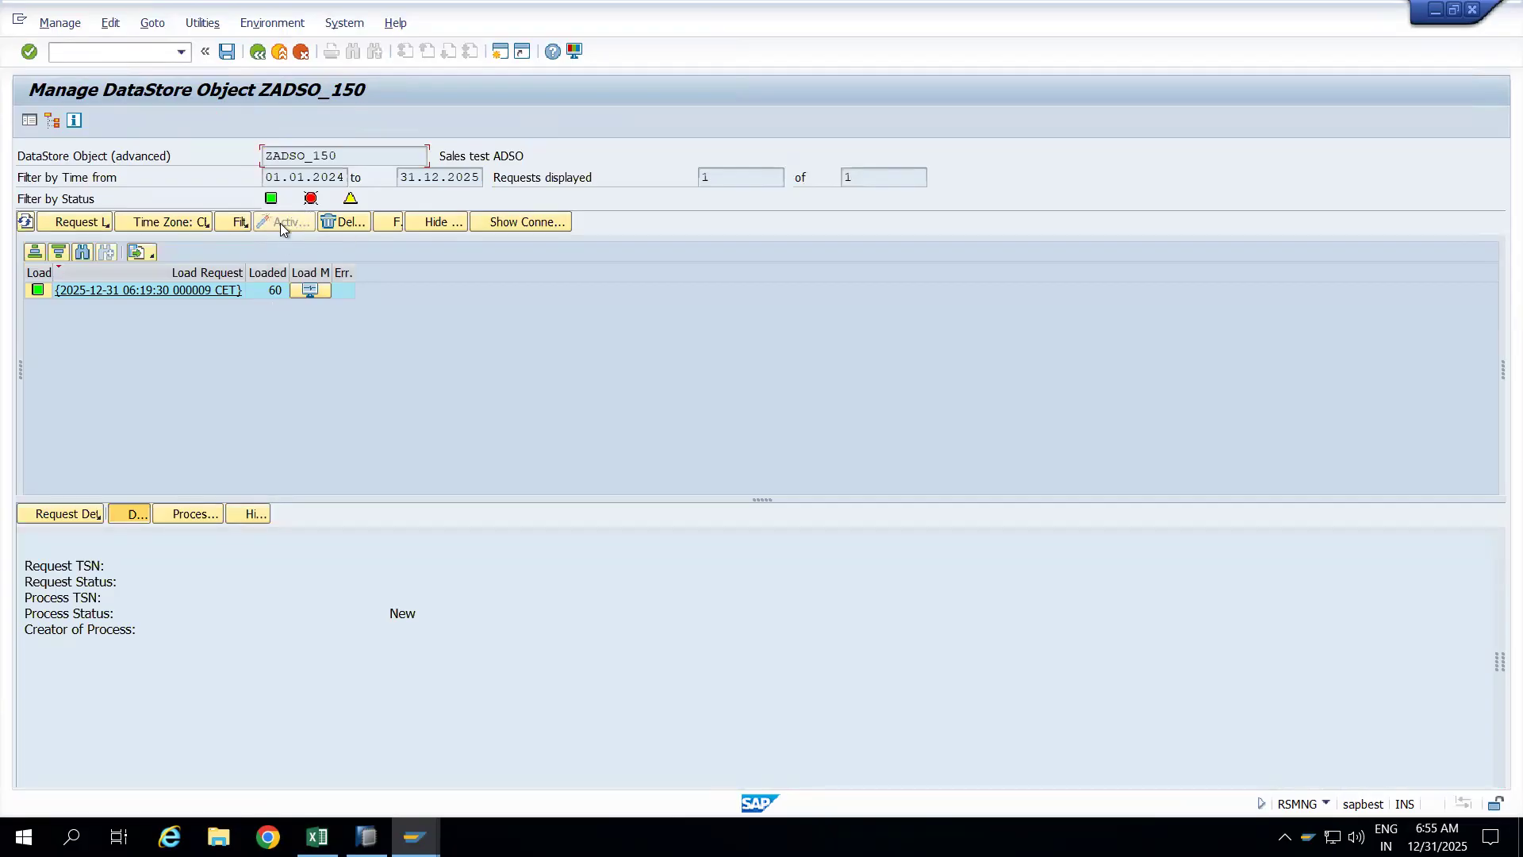
pyautogui.click(203, 22)
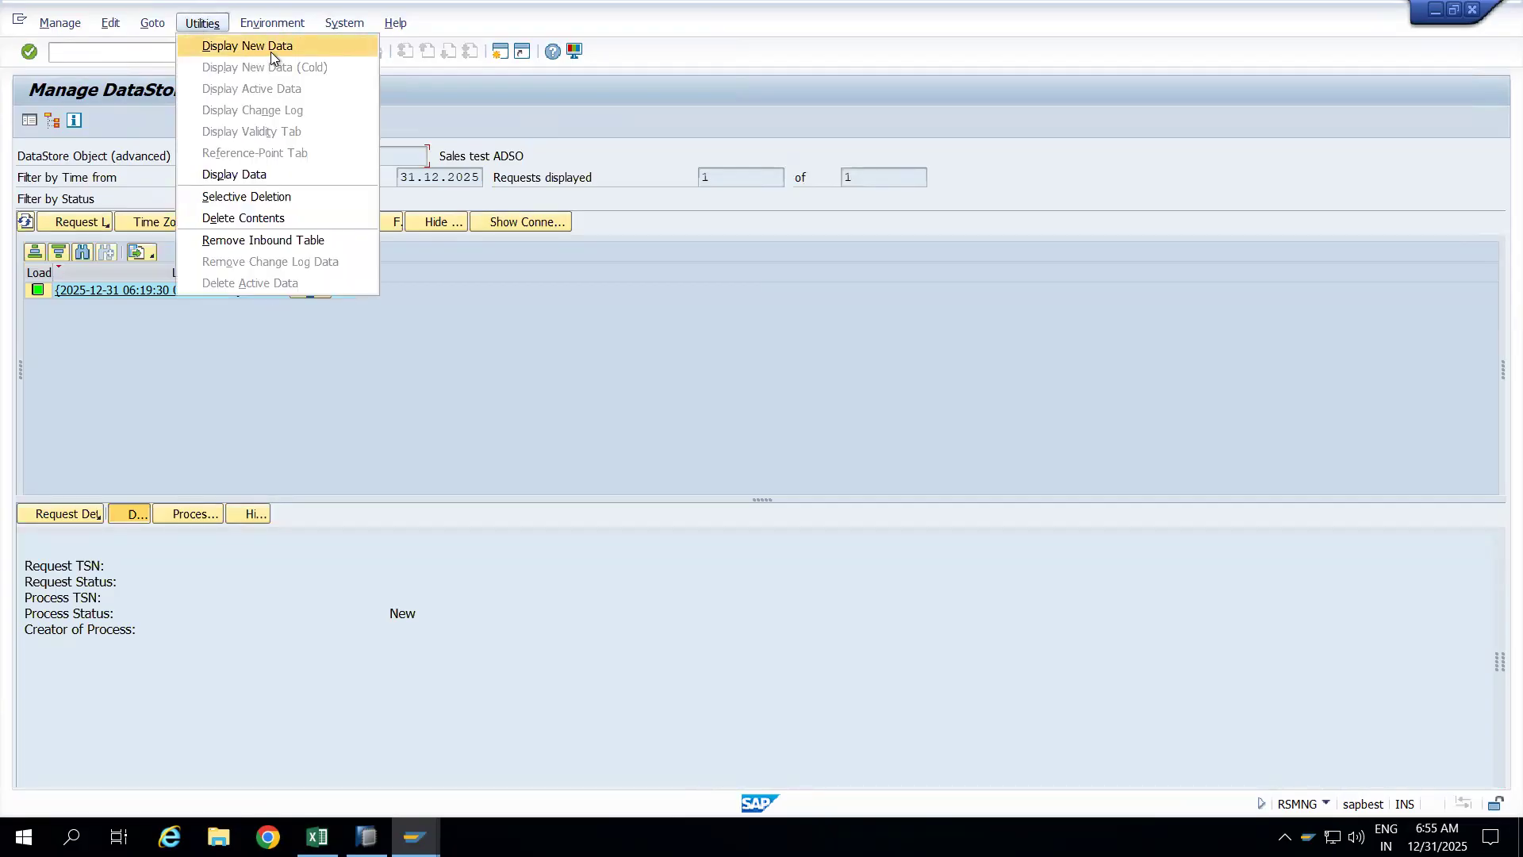
pyautogui.click(478, 418)
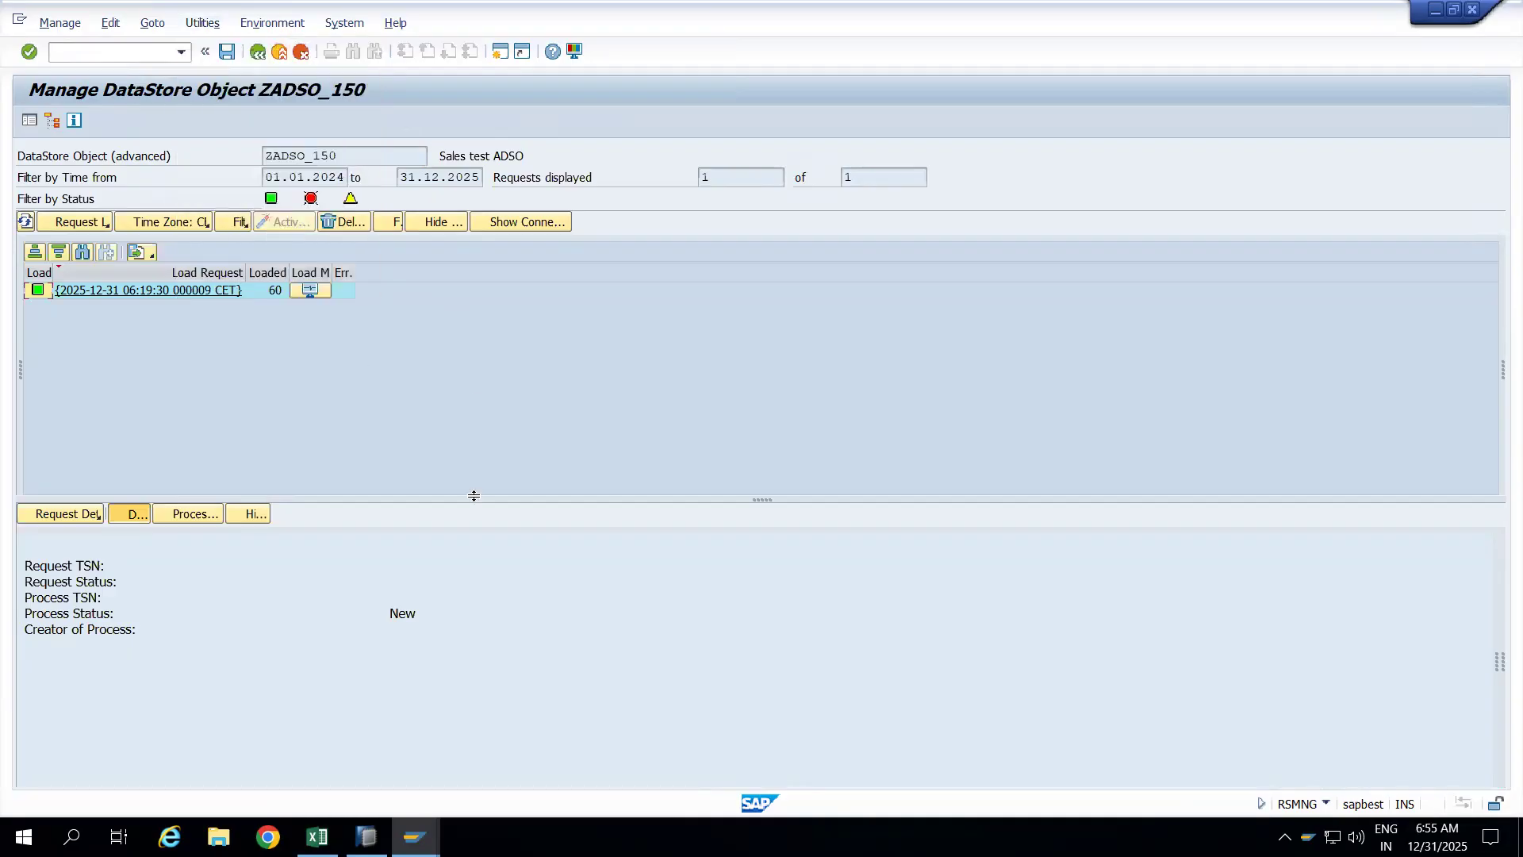
# Switch back to SAP HANA Studio and add a new advanced DataStore object node beside ZADSO_150 in data flow ZDF_SALES_15
pyautogui.moveTo(414, 837)
pyautogui.click(367, 837)
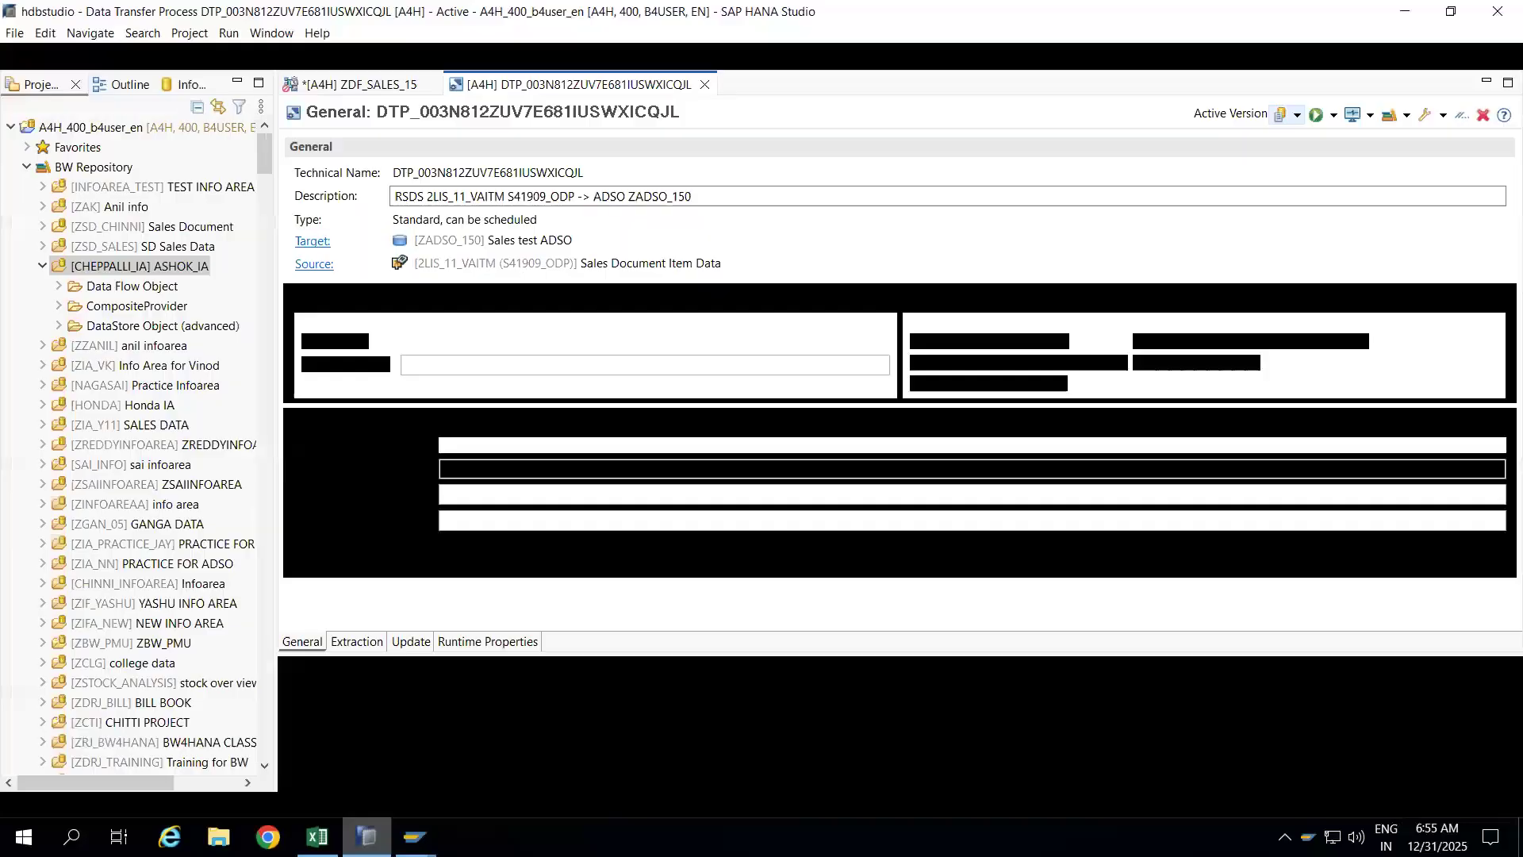
pyautogui.click(703, 82)
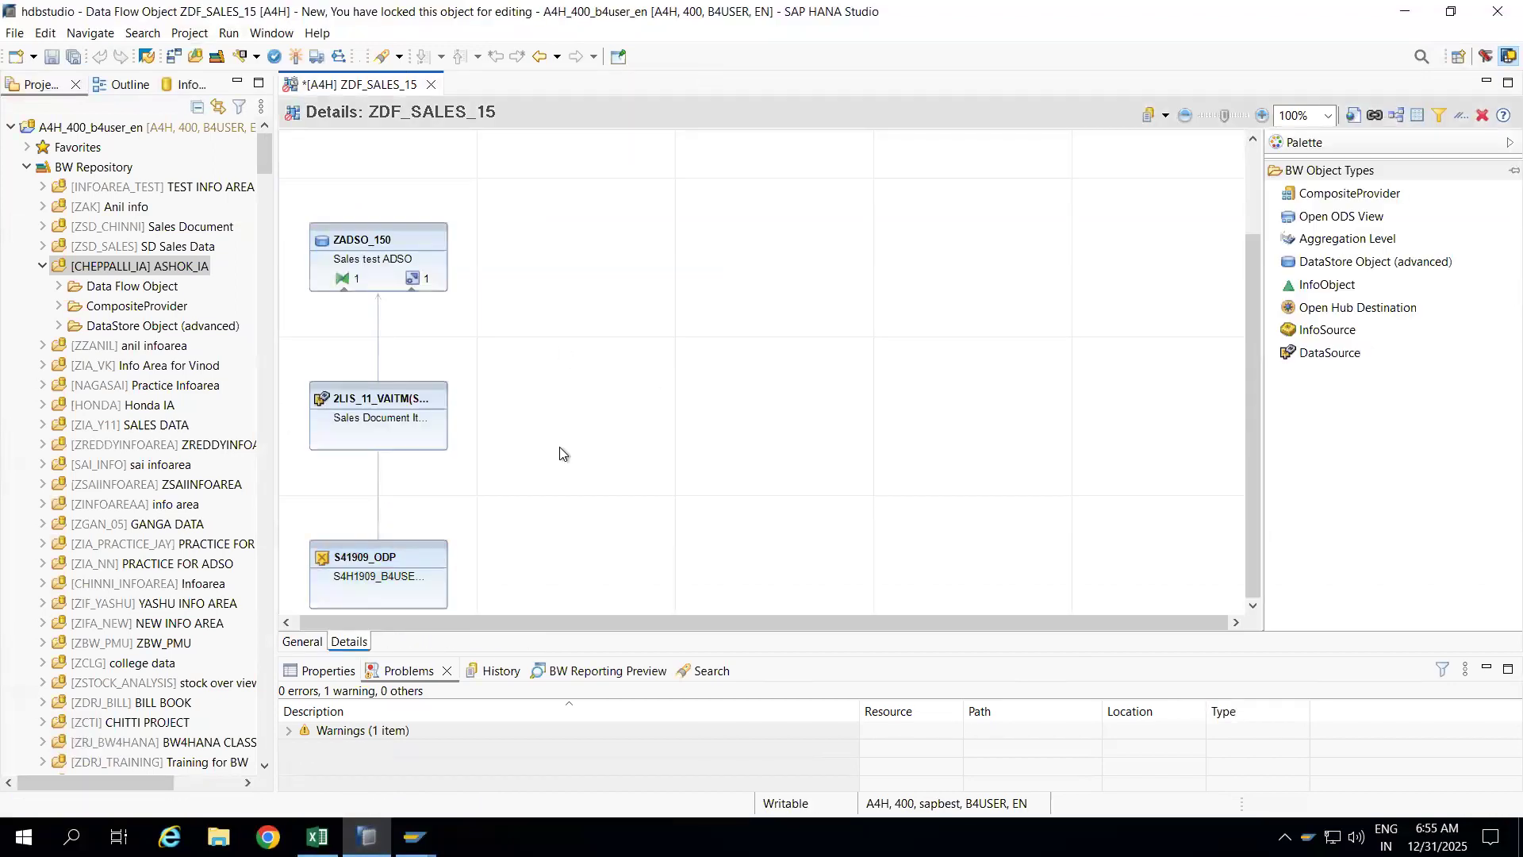
pyautogui.moveTo(1333, 265); pyautogui.dragTo(593, 259)
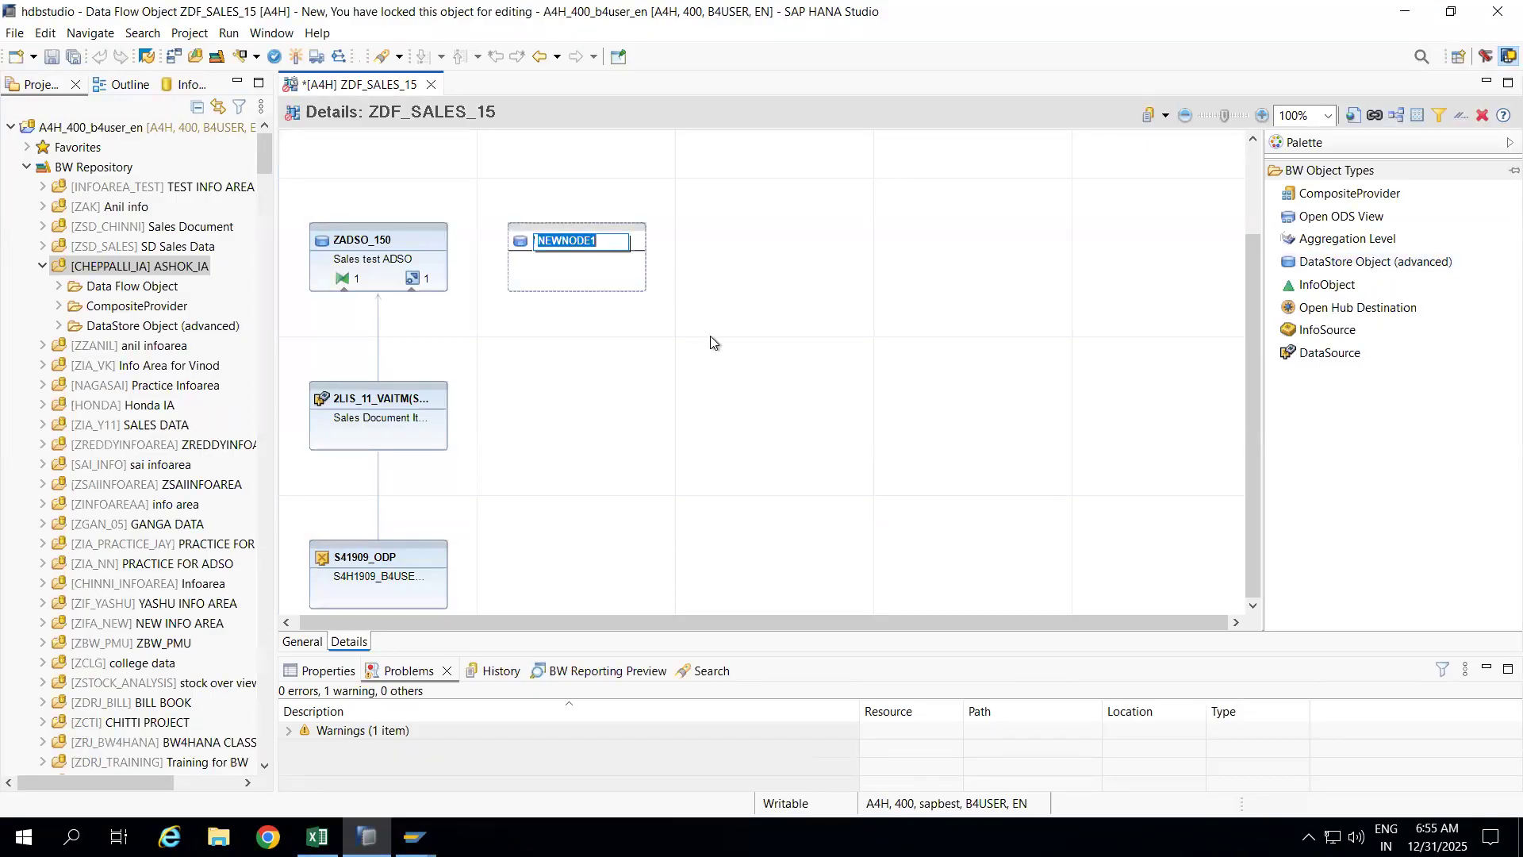
# Start creating the DataStore object from the new node, naming it ZADSO_151 with the description "Standard ADSO"
pyautogui.rightClick(584, 240)
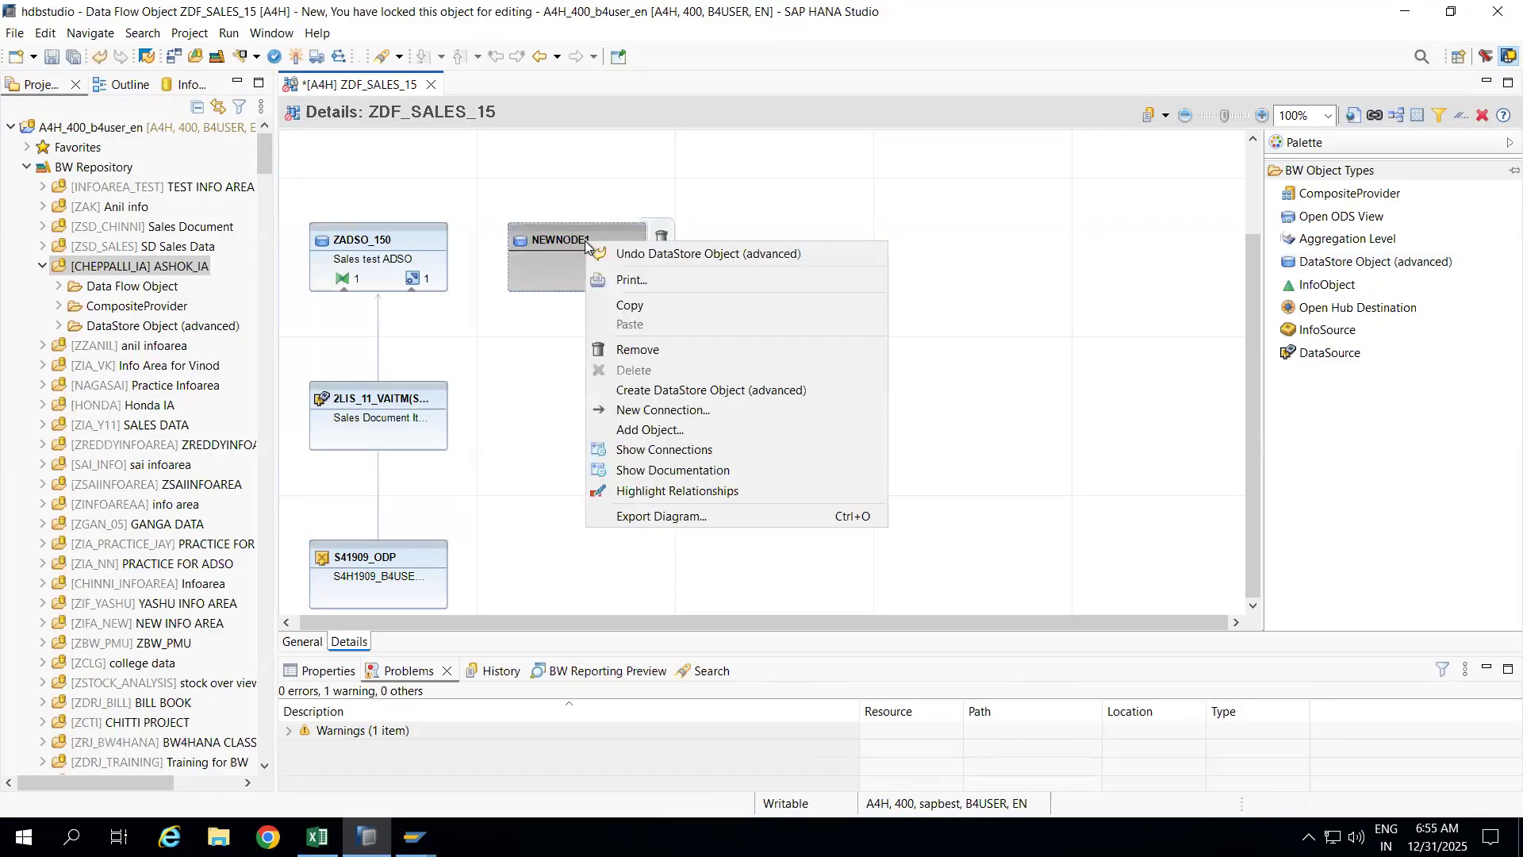
pyautogui.click(687, 389)
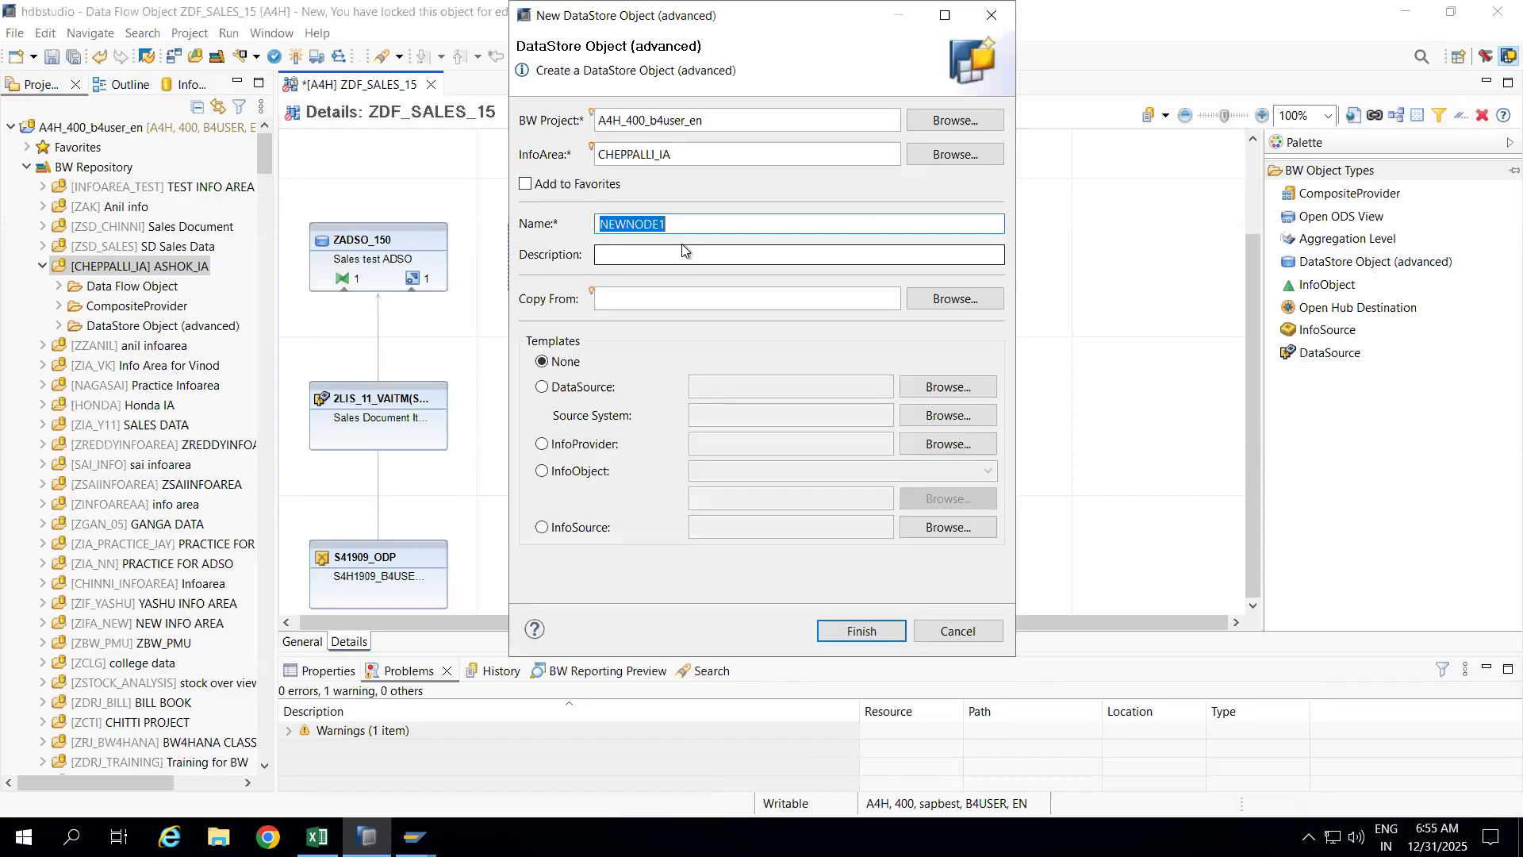
pyautogui.write('ZAD')
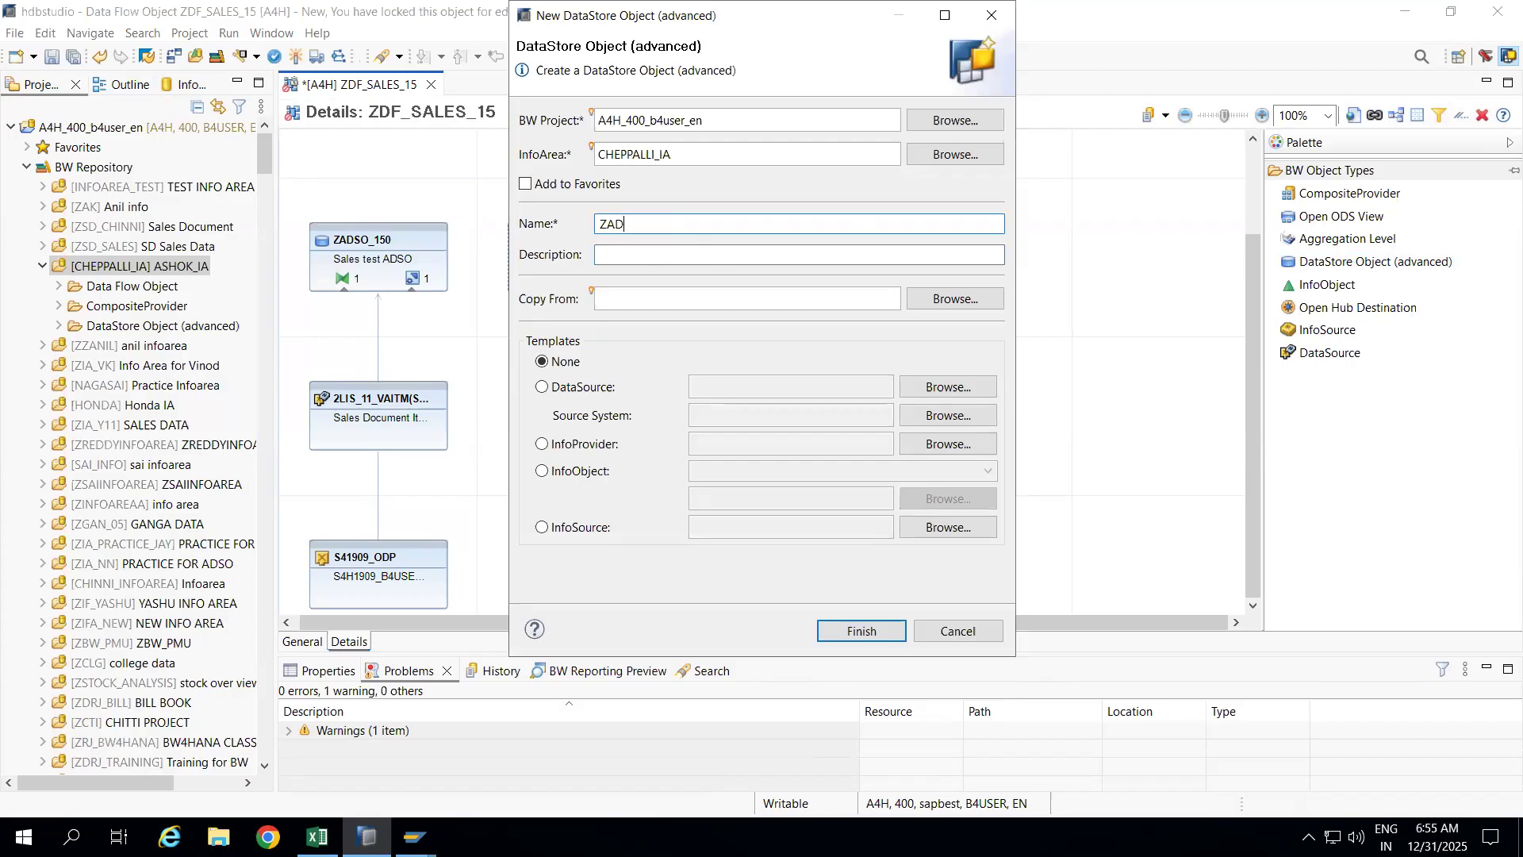
pyautogui.write('SO_151')
pyautogui.press('Tab')
pyautogui.write('S')
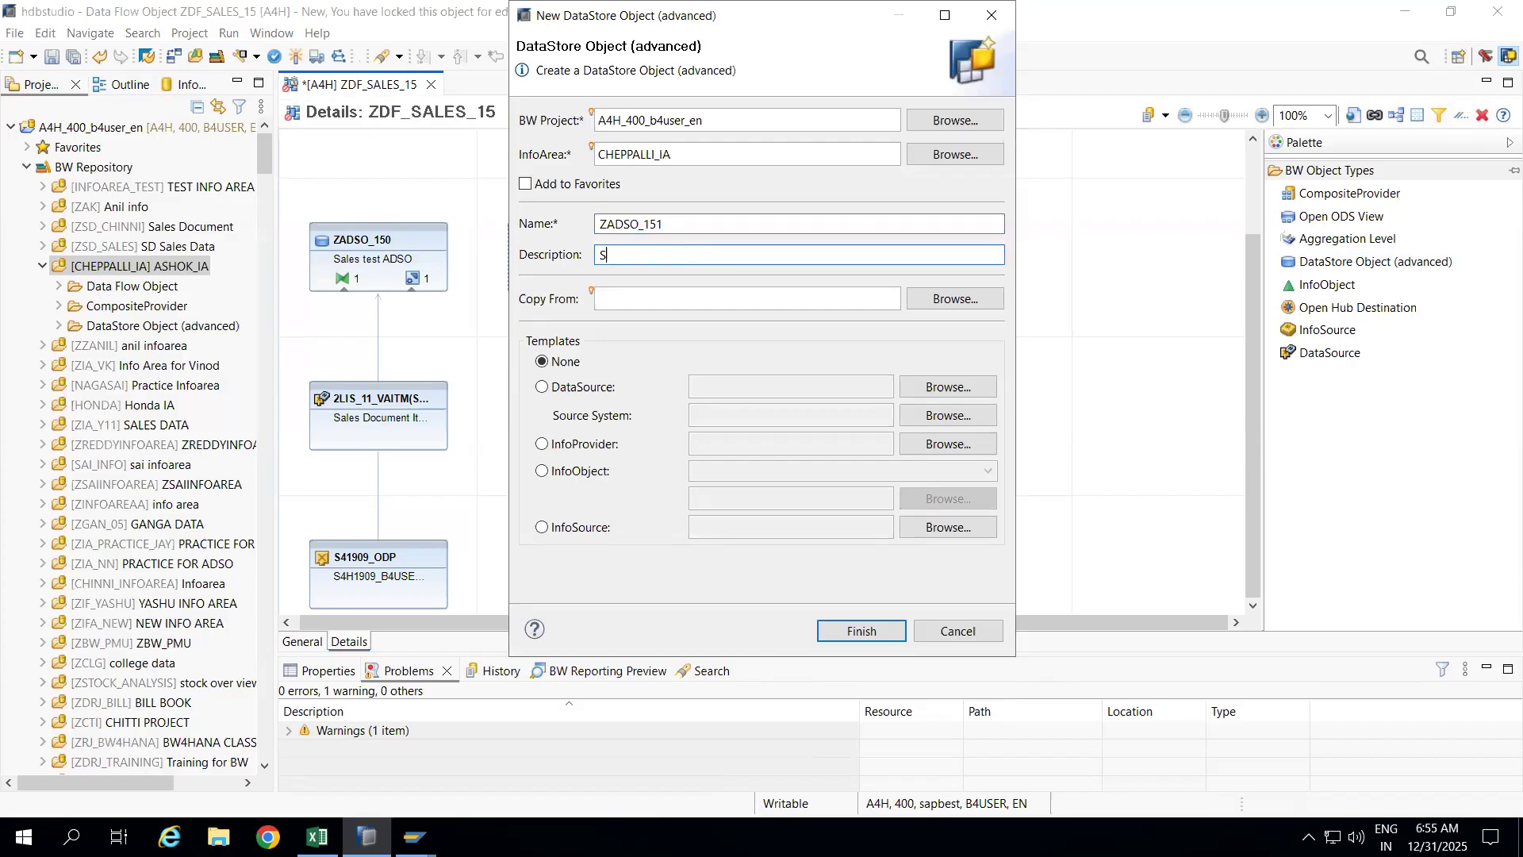
pyautogui.write('tandard ADSO')
# Use InfoProvider ZADSO_150 as the template and finish creating ZADSO_151
pyautogui.click(543, 444)
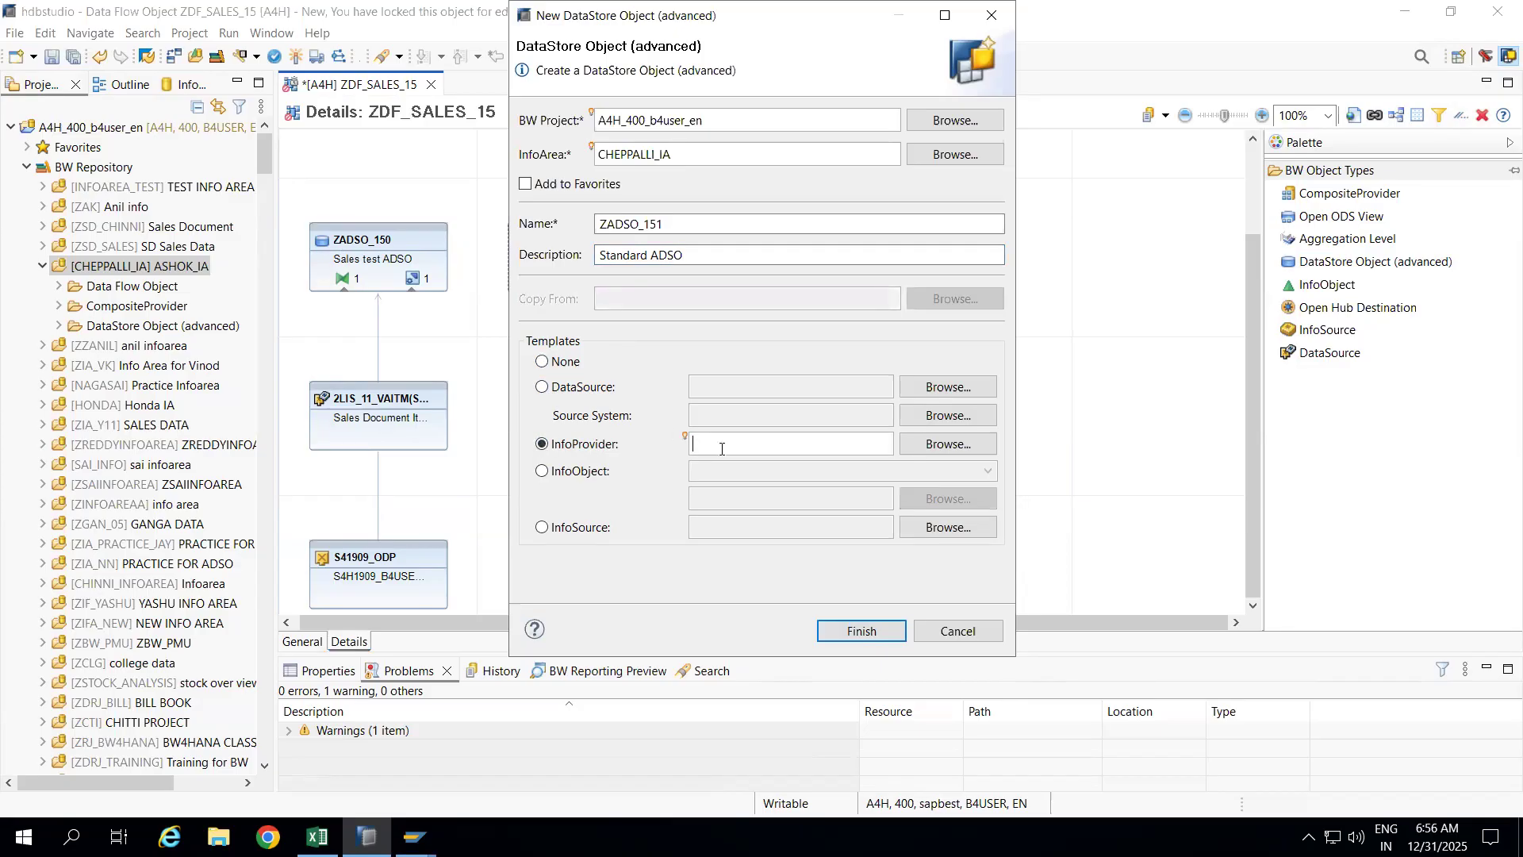
pyautogui.write('ZADSO_150')
pyautogui.click(941, 445)
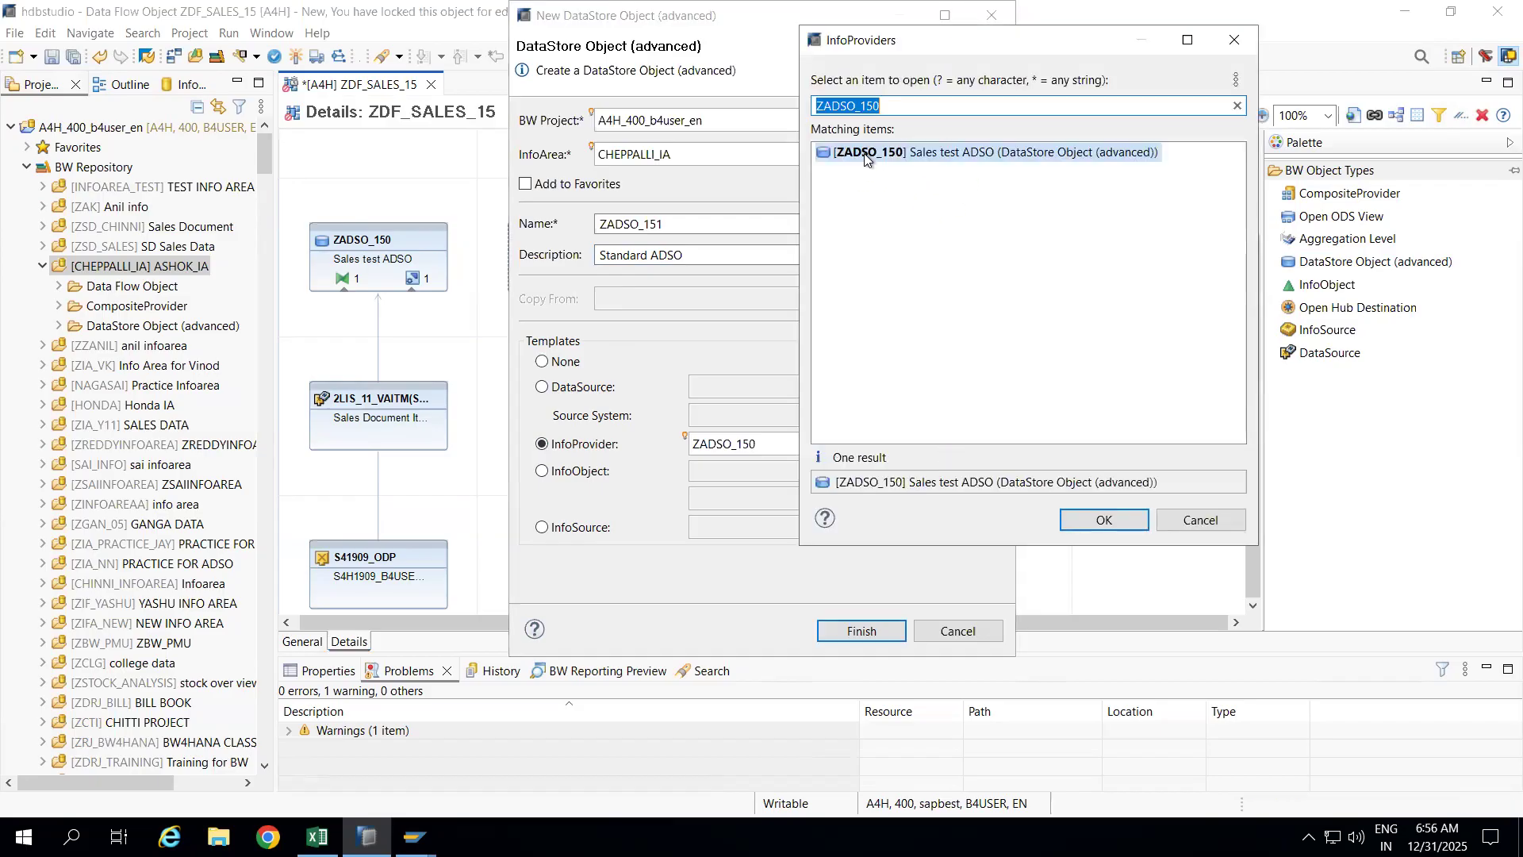
pyautogui.doubleClick(864, 156)
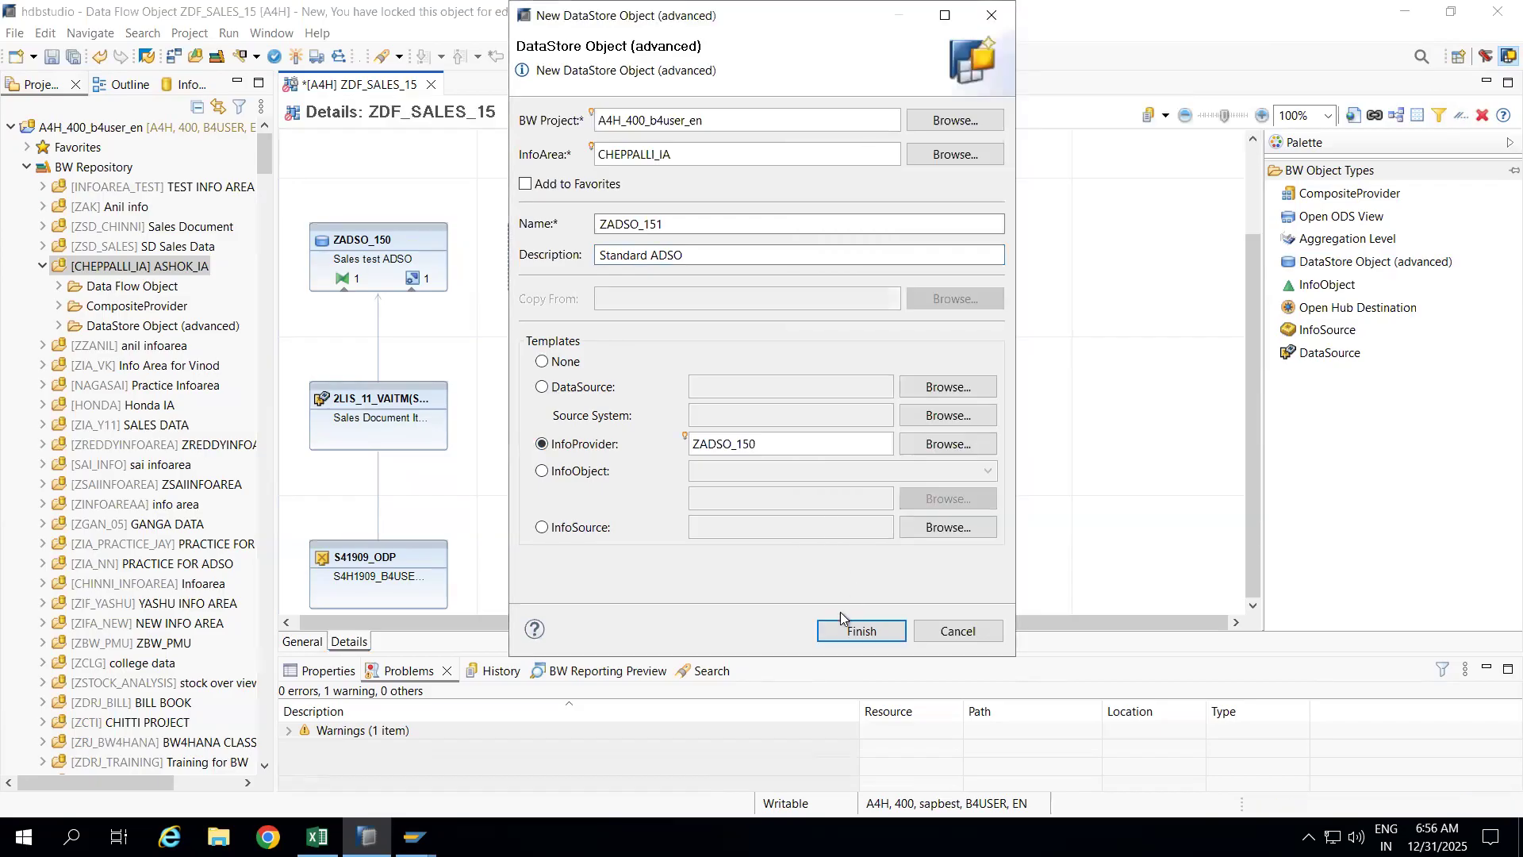
pyautogui.click(834, 631)
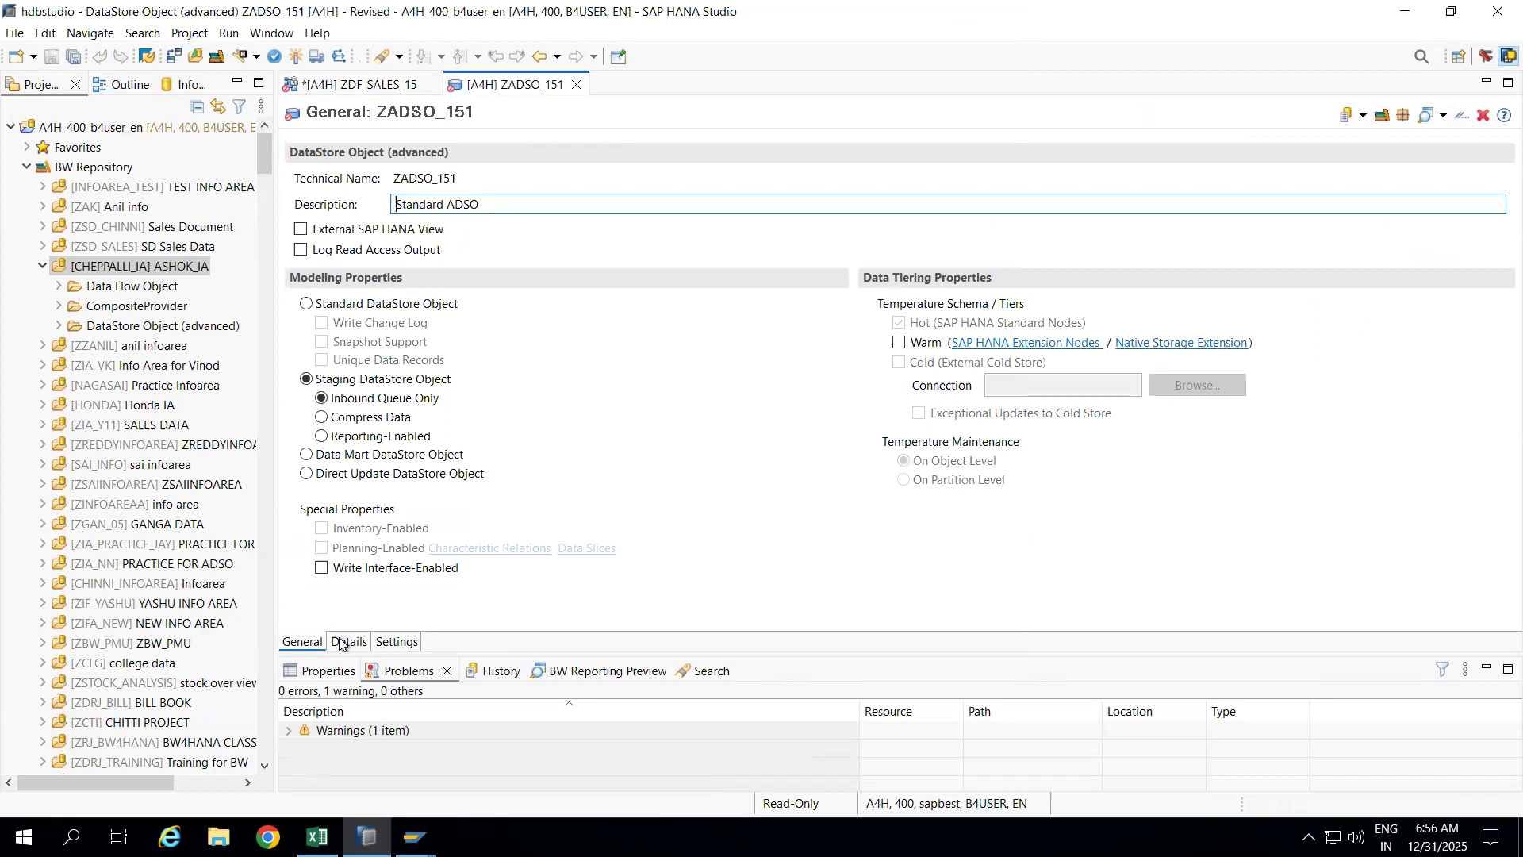
# Set the modeling type of ZADSO_151 to Standard DataStore Object and define Sales document (VBELN) and Item (POSNR) as its keys
pyautogui.click(307, 306)
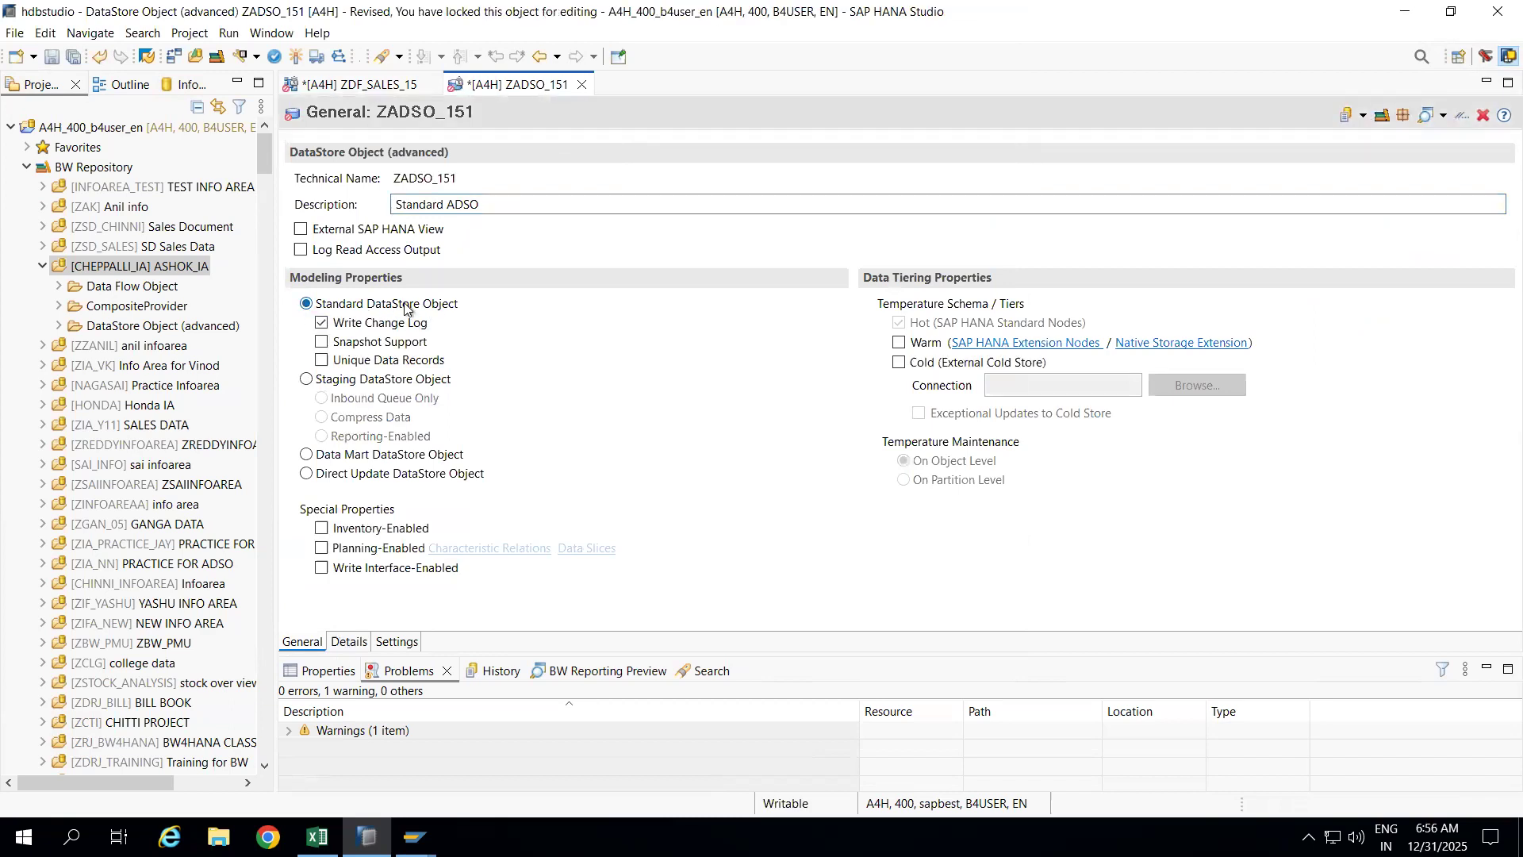
pyautogui.click(346, 644)
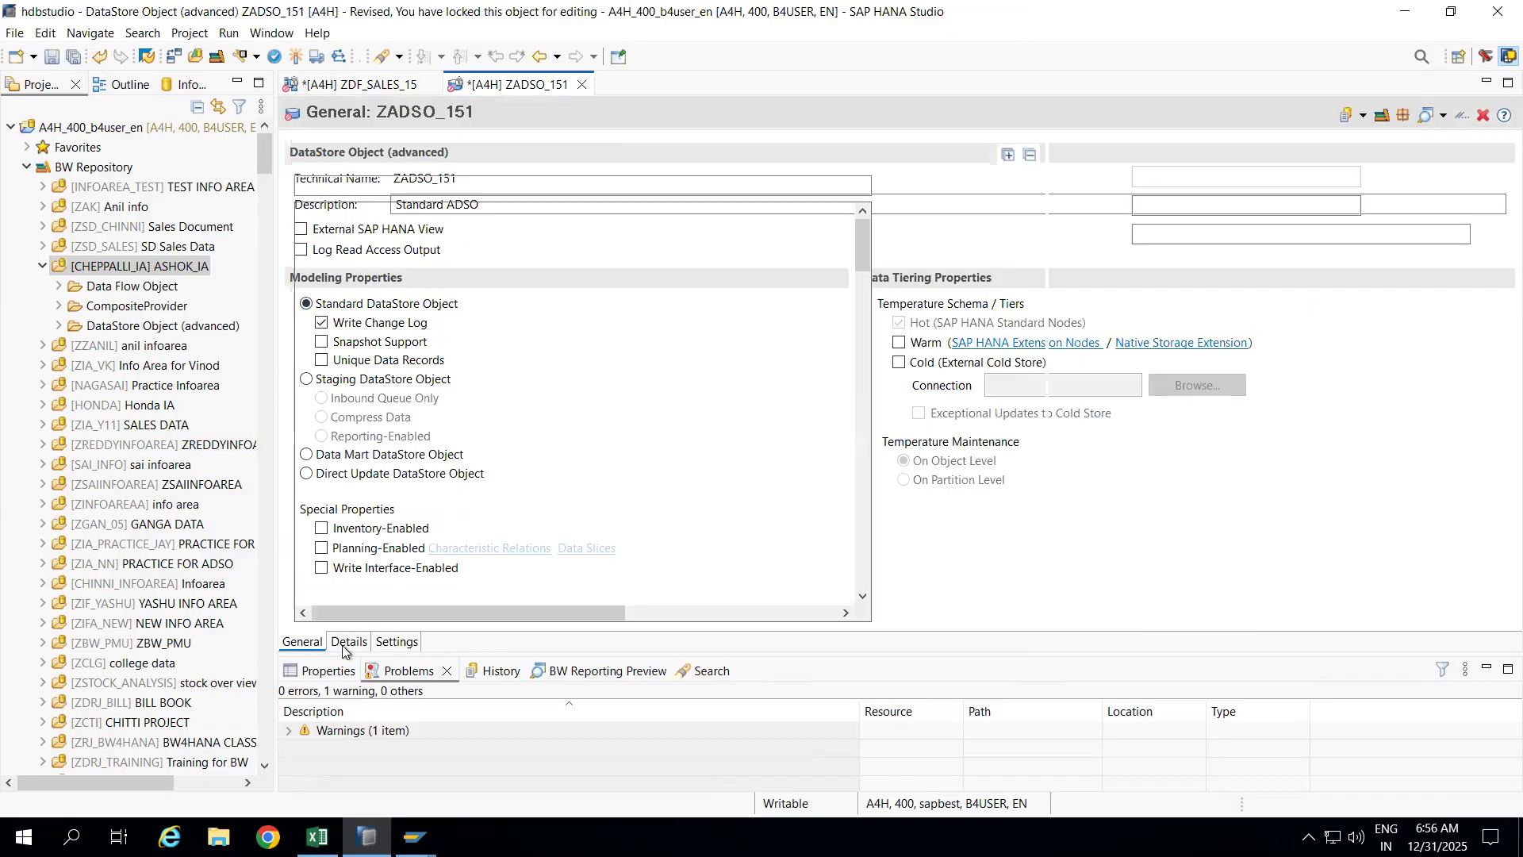
pyautogui.click(953, 340)
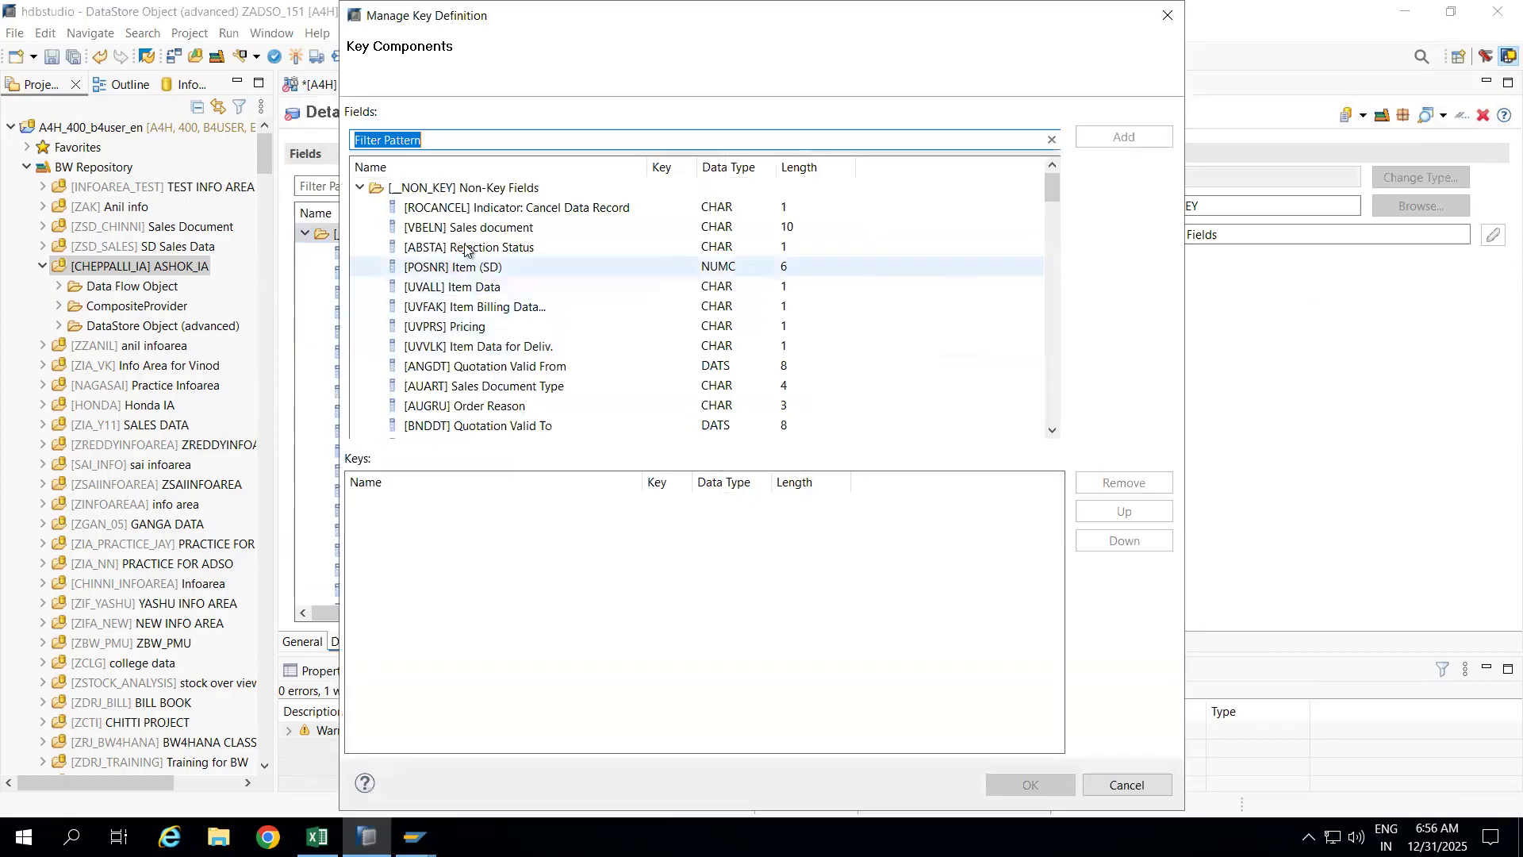
pyautogui.doubleClick(451, 230)
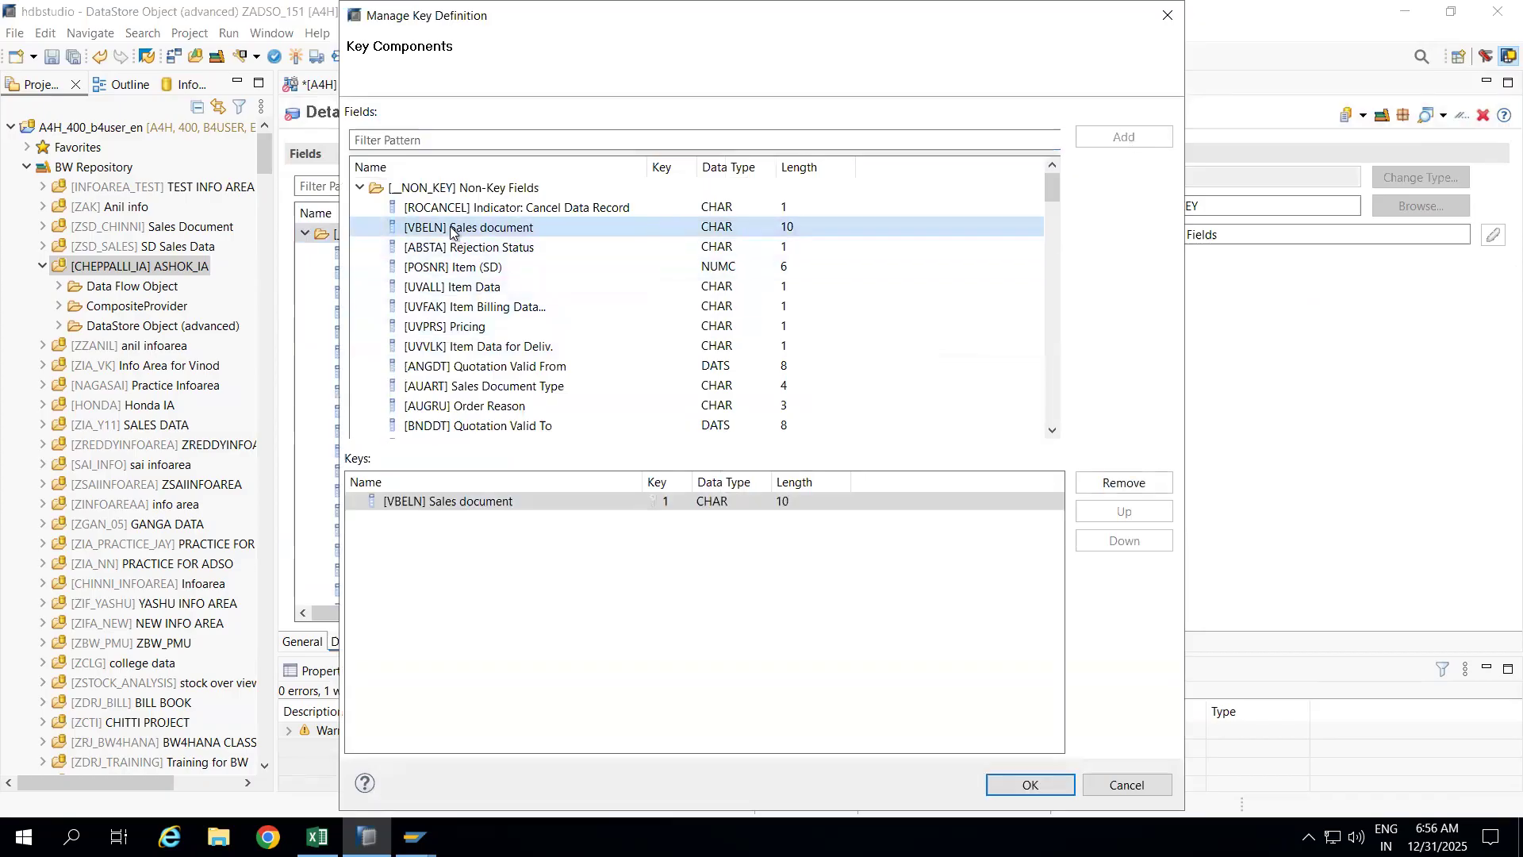
pyautogui.doubleClick(454, 268)
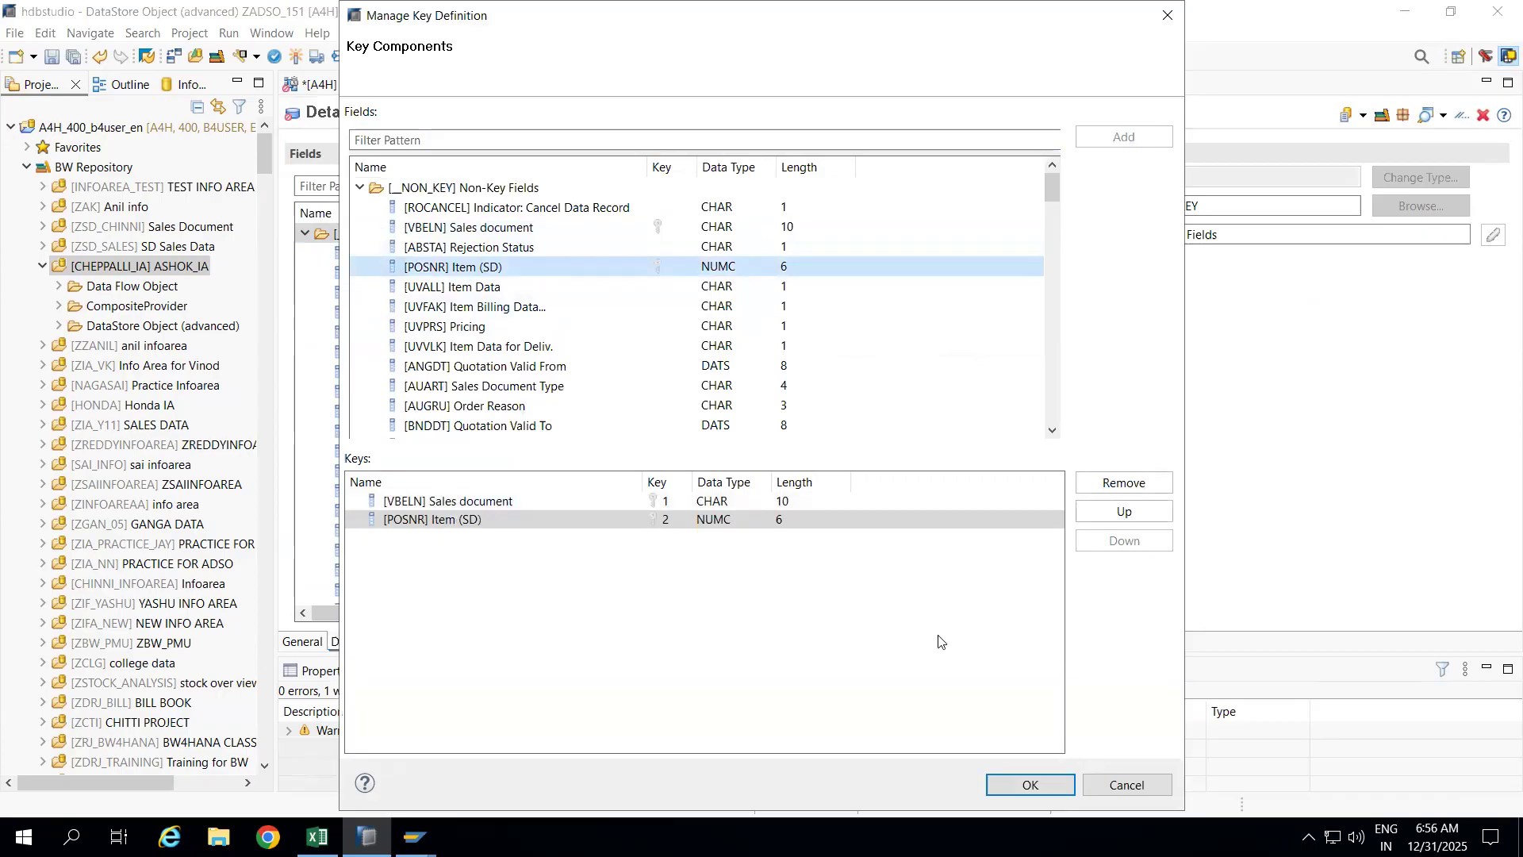
pyautogui.click(1030, 784)
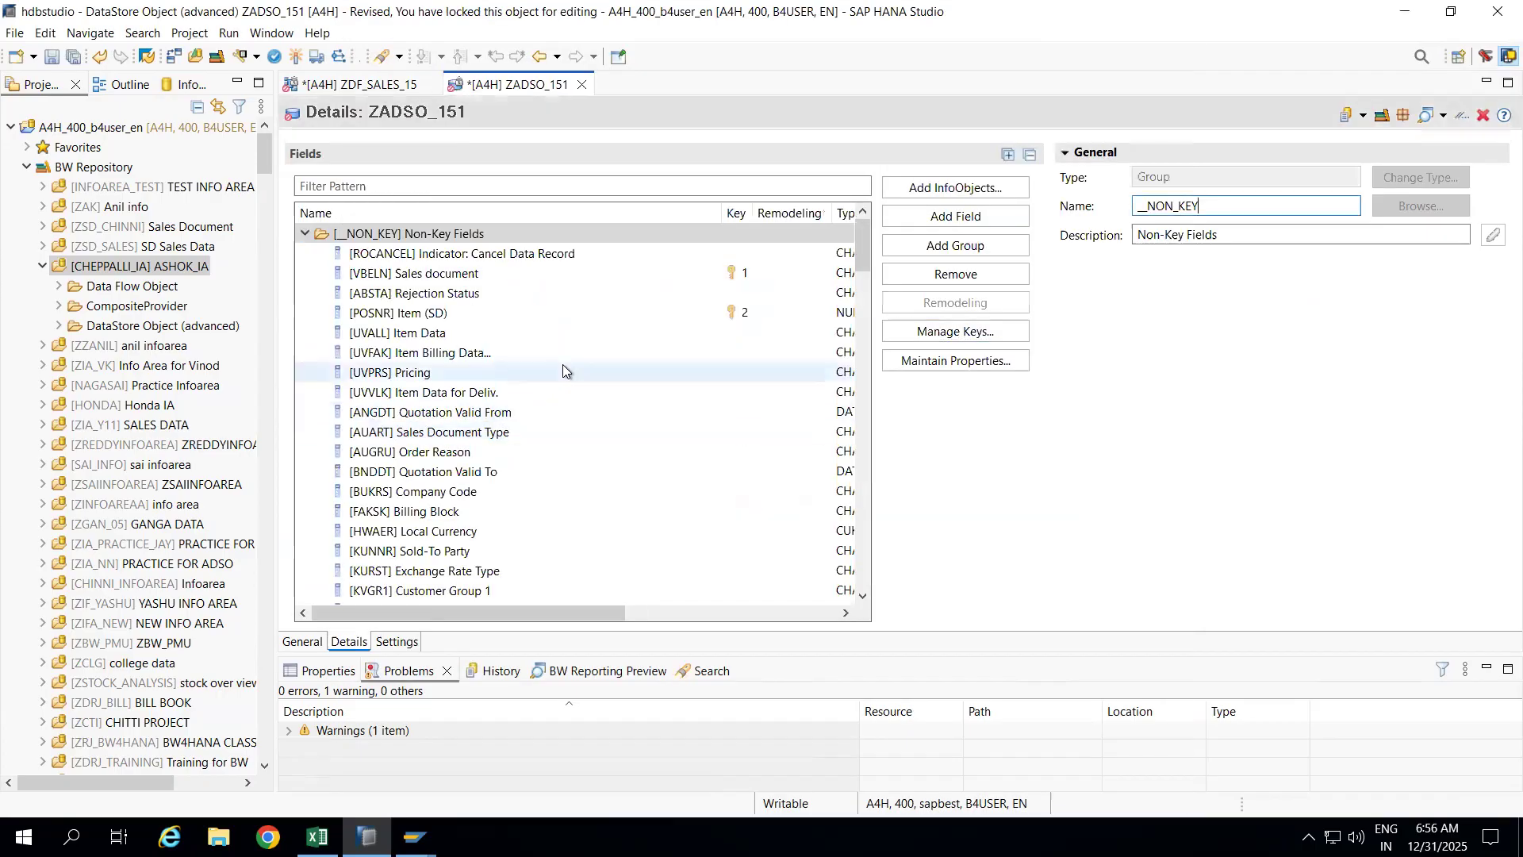
# Start adding InfoObjects to the fields of ZADSO_151 and select 0MATERIAL
pyautogui.click(952, 190)
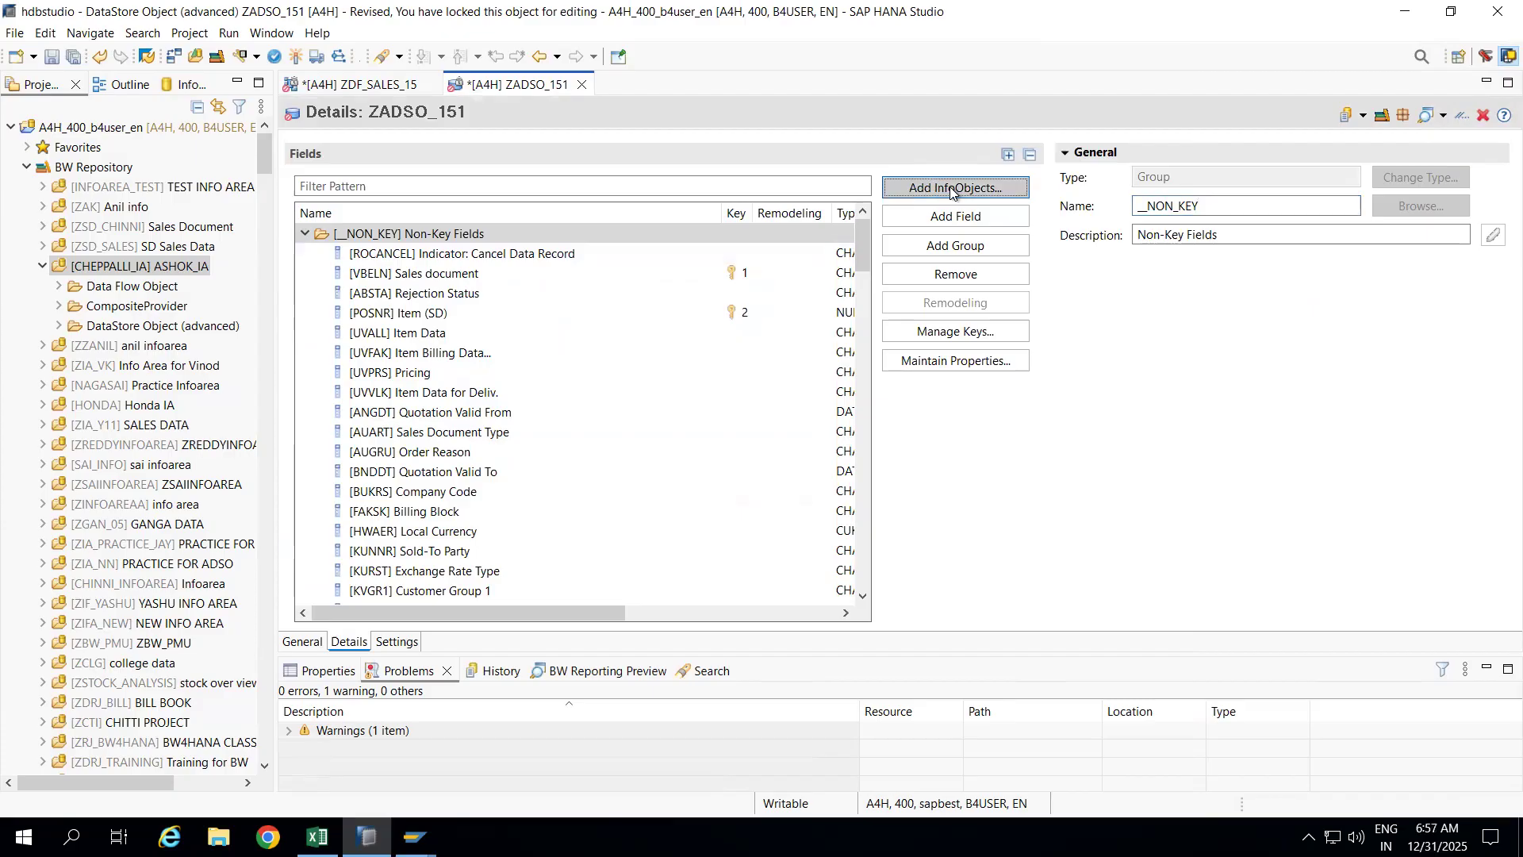
pyautogui.click(593, 330)
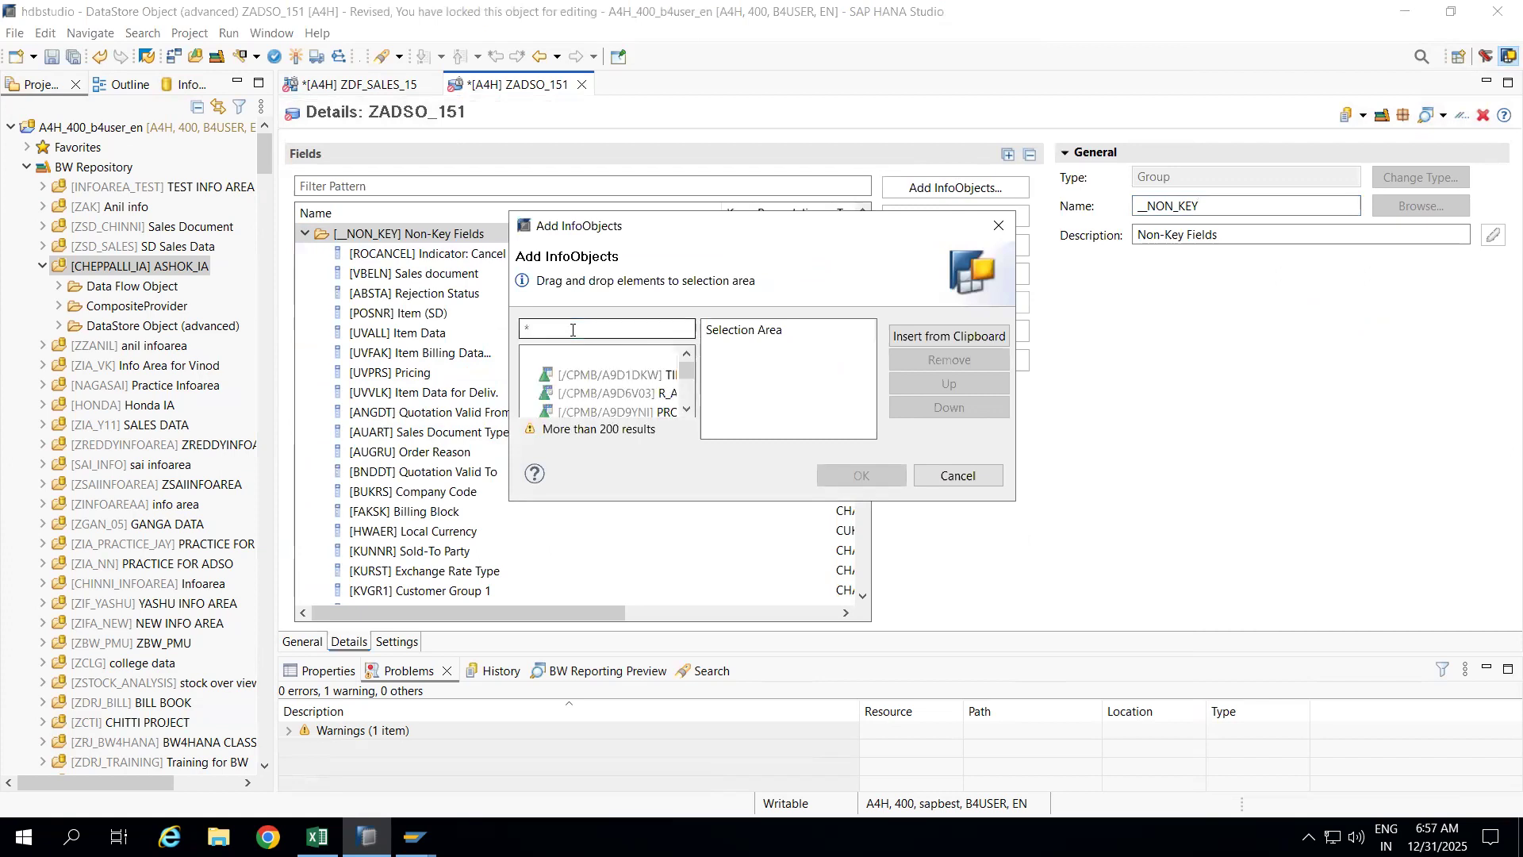
pyautogui.press('BackSpace')
pyautogui.write('0MATERIAL')
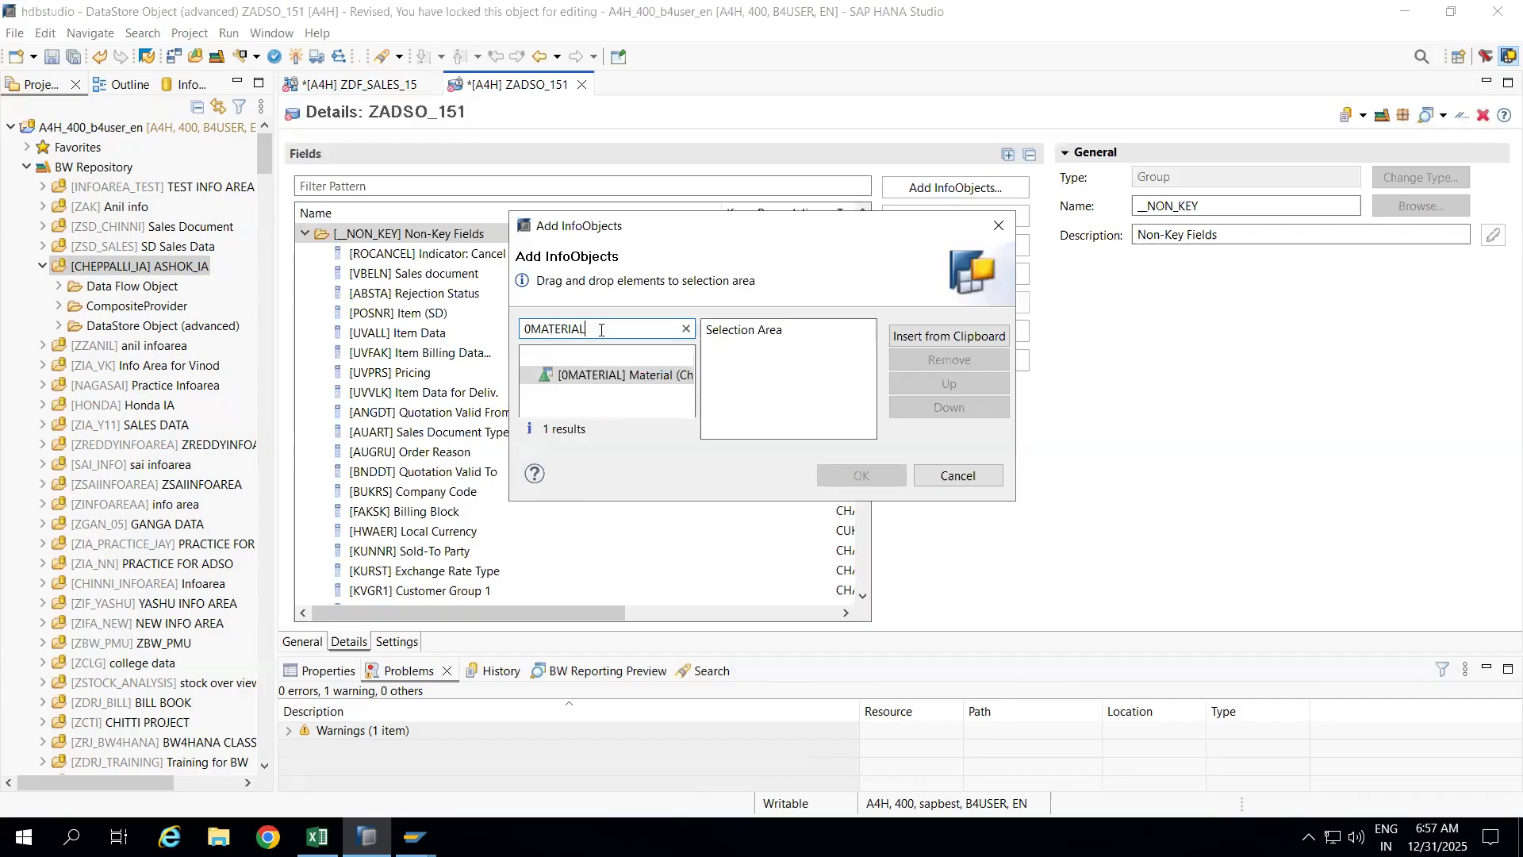
pyautogui.doubleClick(579, 376)
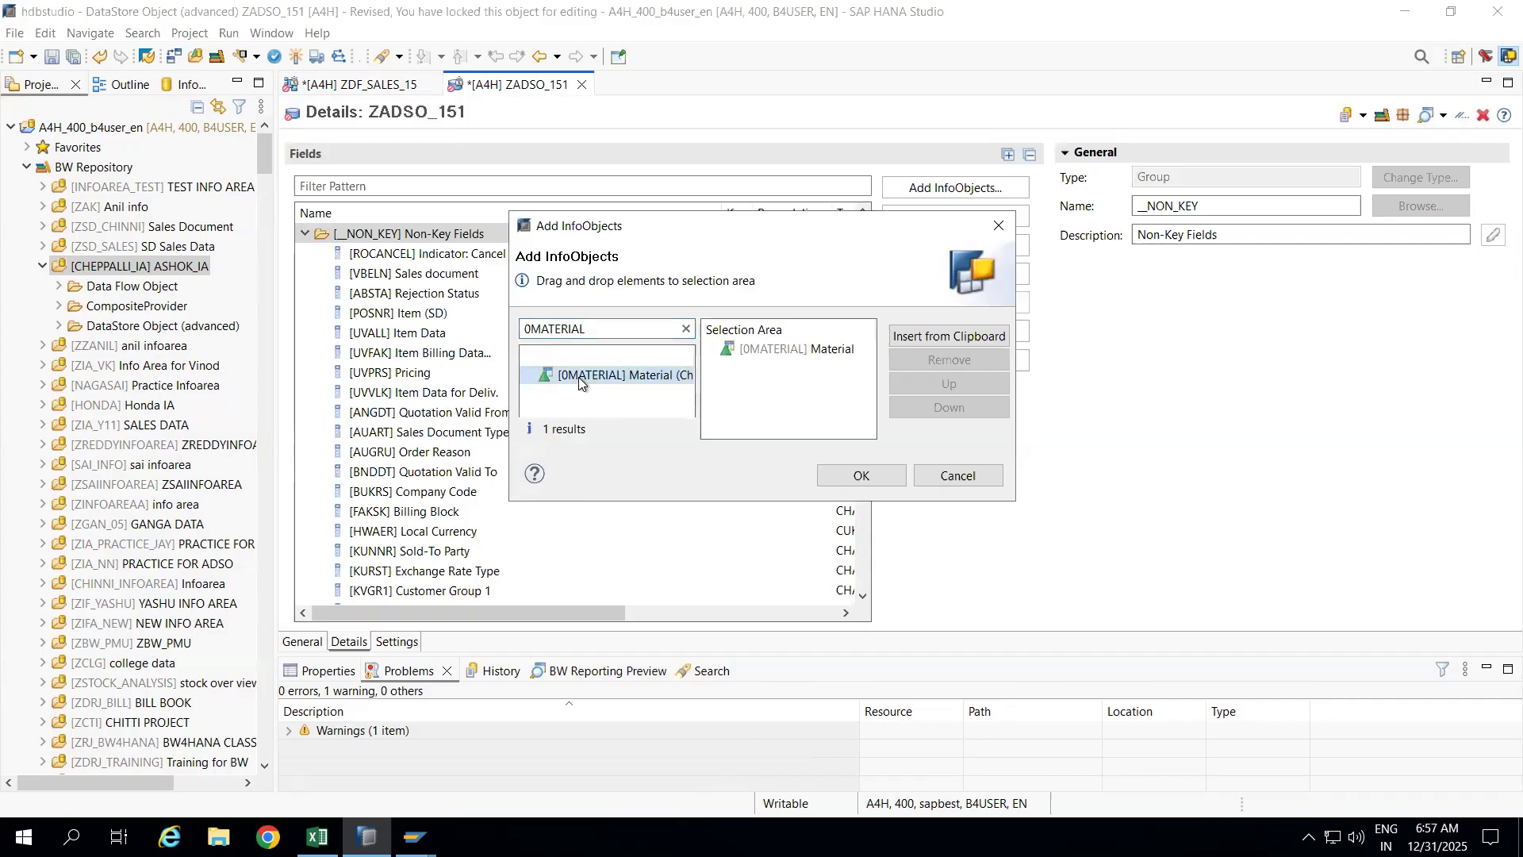
# Find the InfoObject 0CUSTOMER and include it in the selection to add
pyautogui.click(594, 332)
pyautogui.press('BackSpace')
pyautogui.press('BackSpace')
pyautogui.press('BackSpace')
pyautogui.press('BackSpace')
pyautogui.press('BackSpace')
pyautogui.press('BackSpace')
pyautogui.press('BackSpace')
pyautogui.press('BackSpace')
pyautogui.write('Customer')
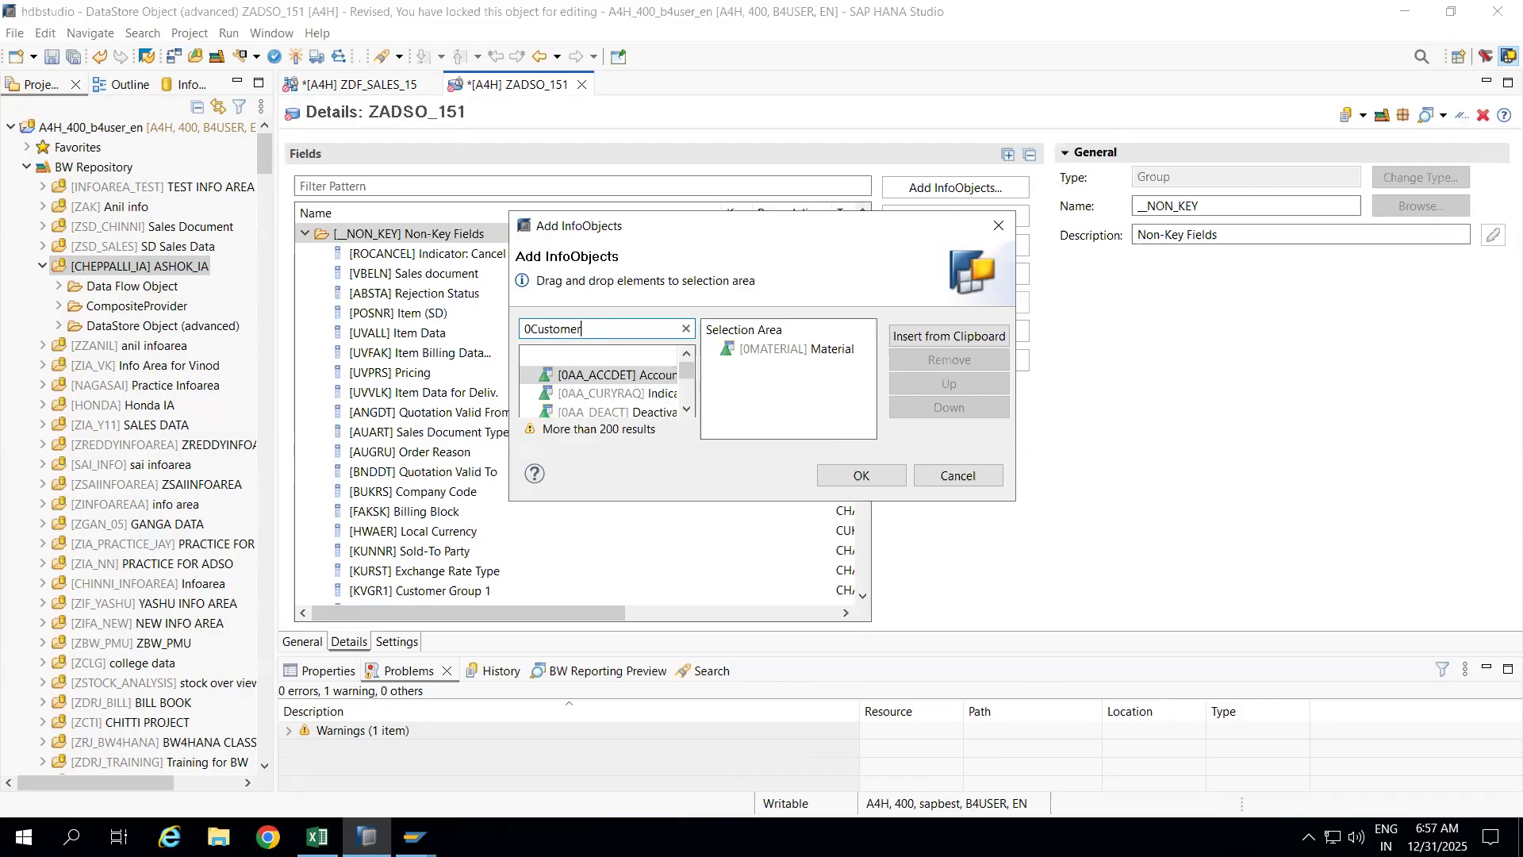
pyautogui.doubleClick(603, 374)
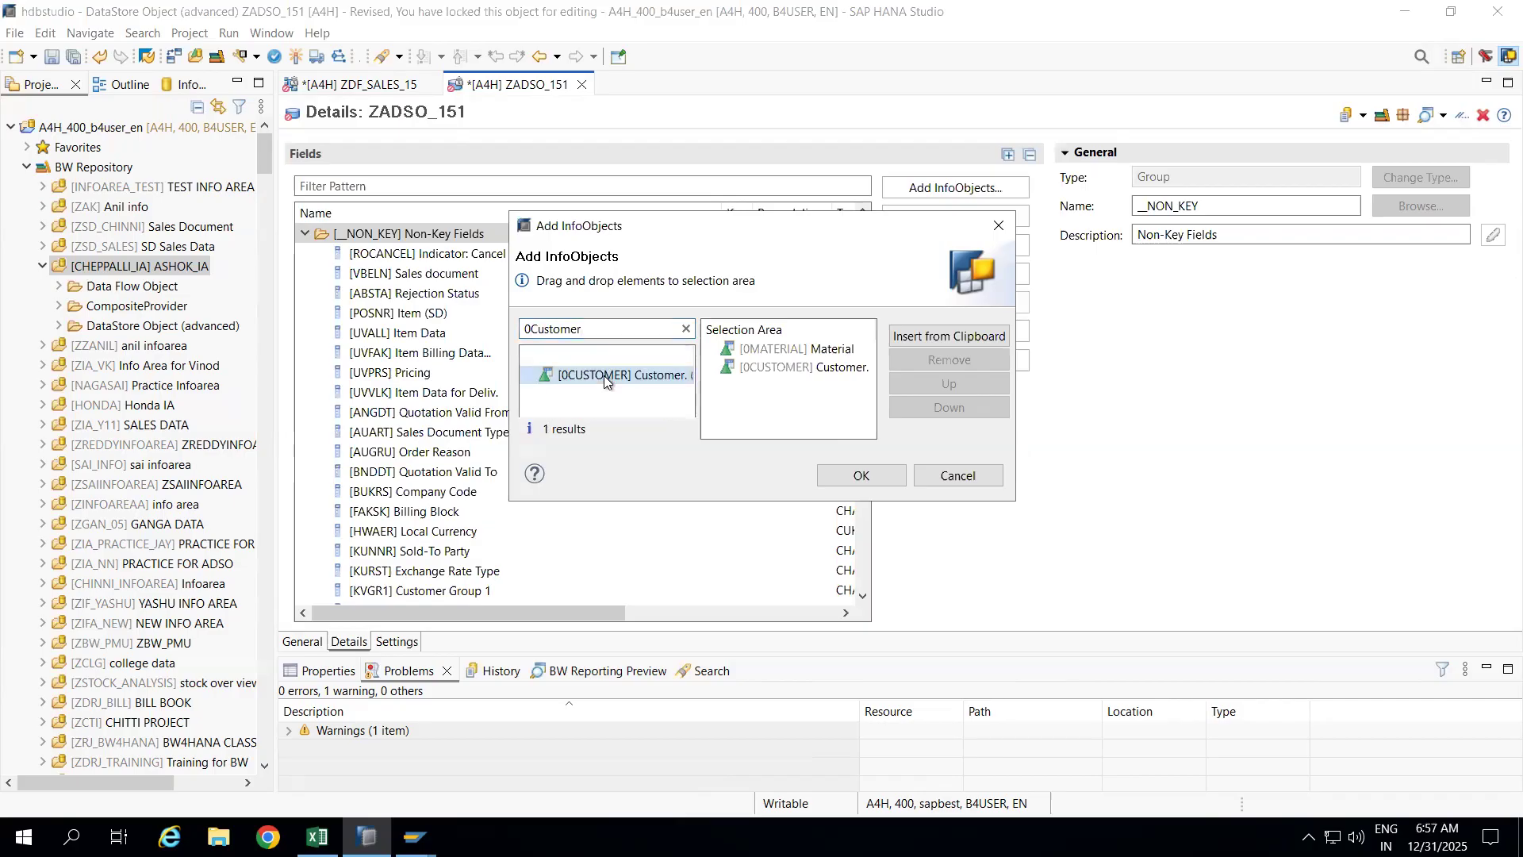
# Find the InfoObject 0PLANT and include it in the selection to add
pyautogui.click(588, 332)
pyautogui.press('BackSpace')
pyautogui.press('BackSpace')
pyautogui.press('BackSpace')
pyautogui.press('BackSpace')
pyautogui.press('BackSpace')
pyautogui.press('BackSpace')
pyautogui.press('BackSpace')
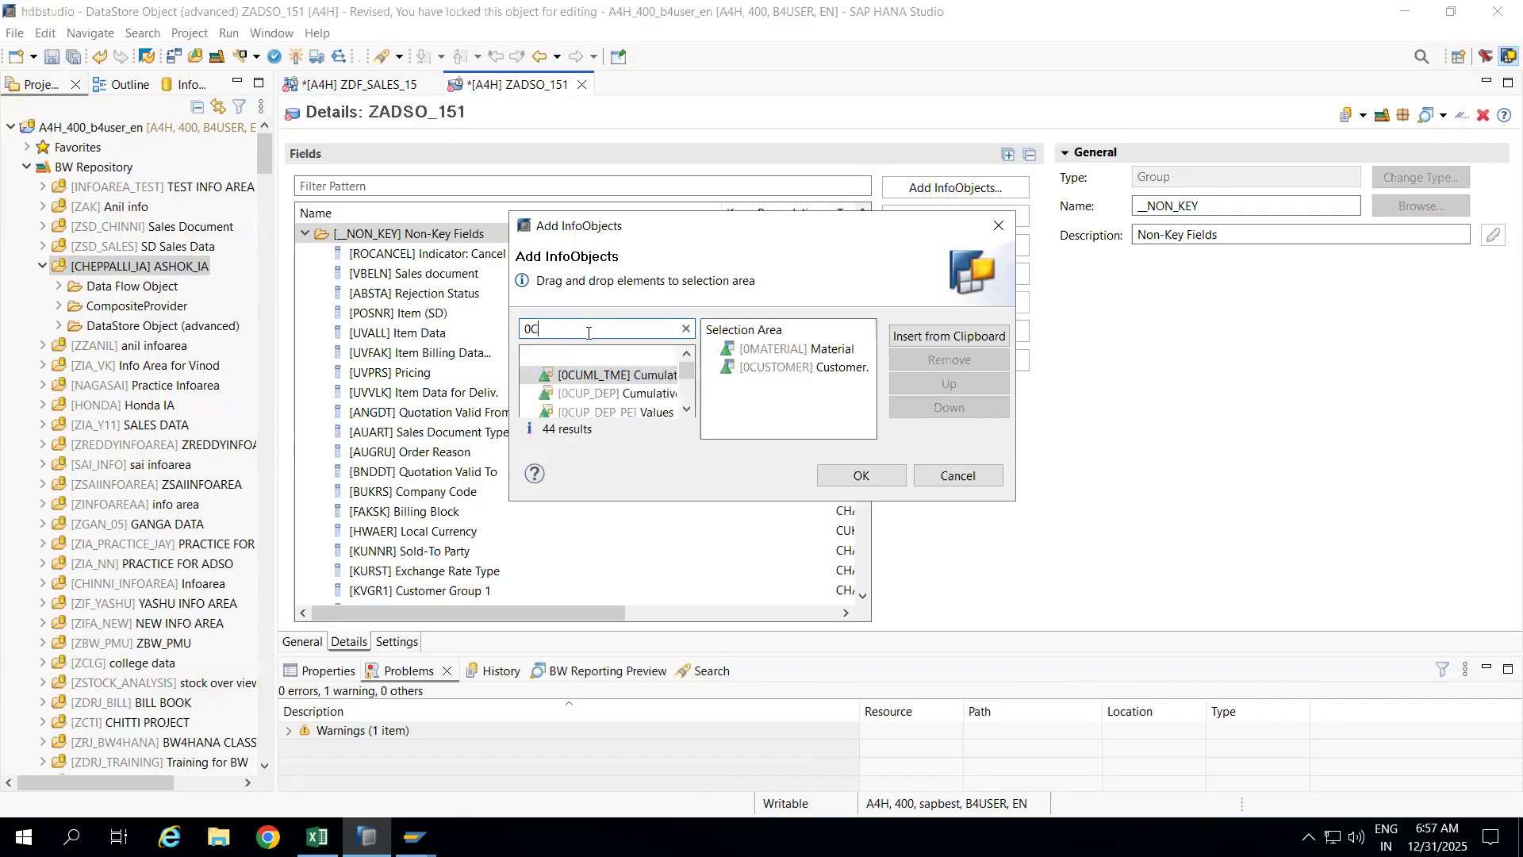
pyautogui.press('BackSpace')
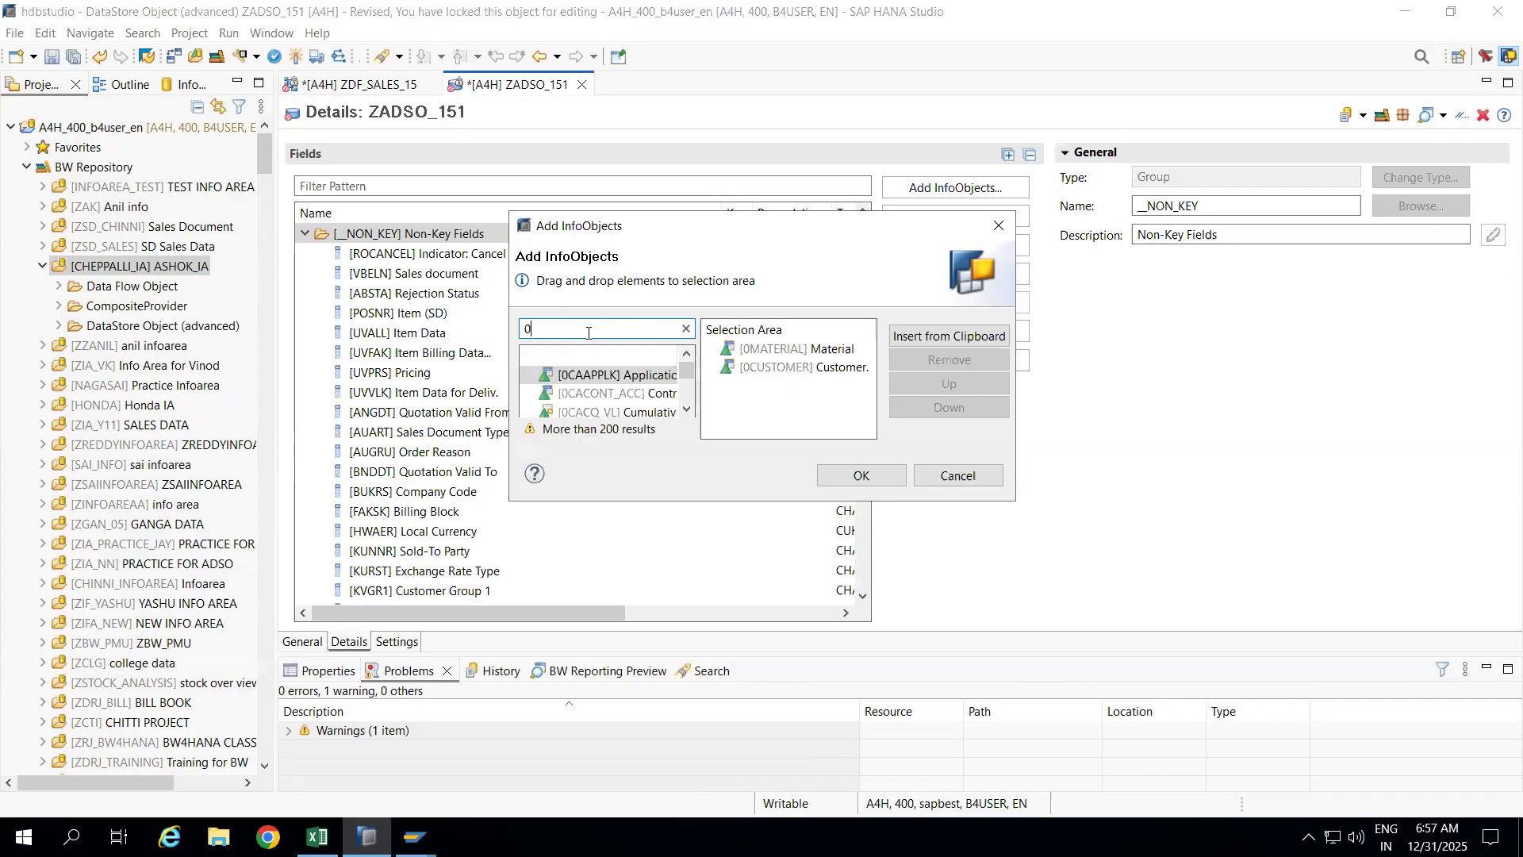
pyautogui.write('plant')
pyautogui.doubleClick(578, 379)
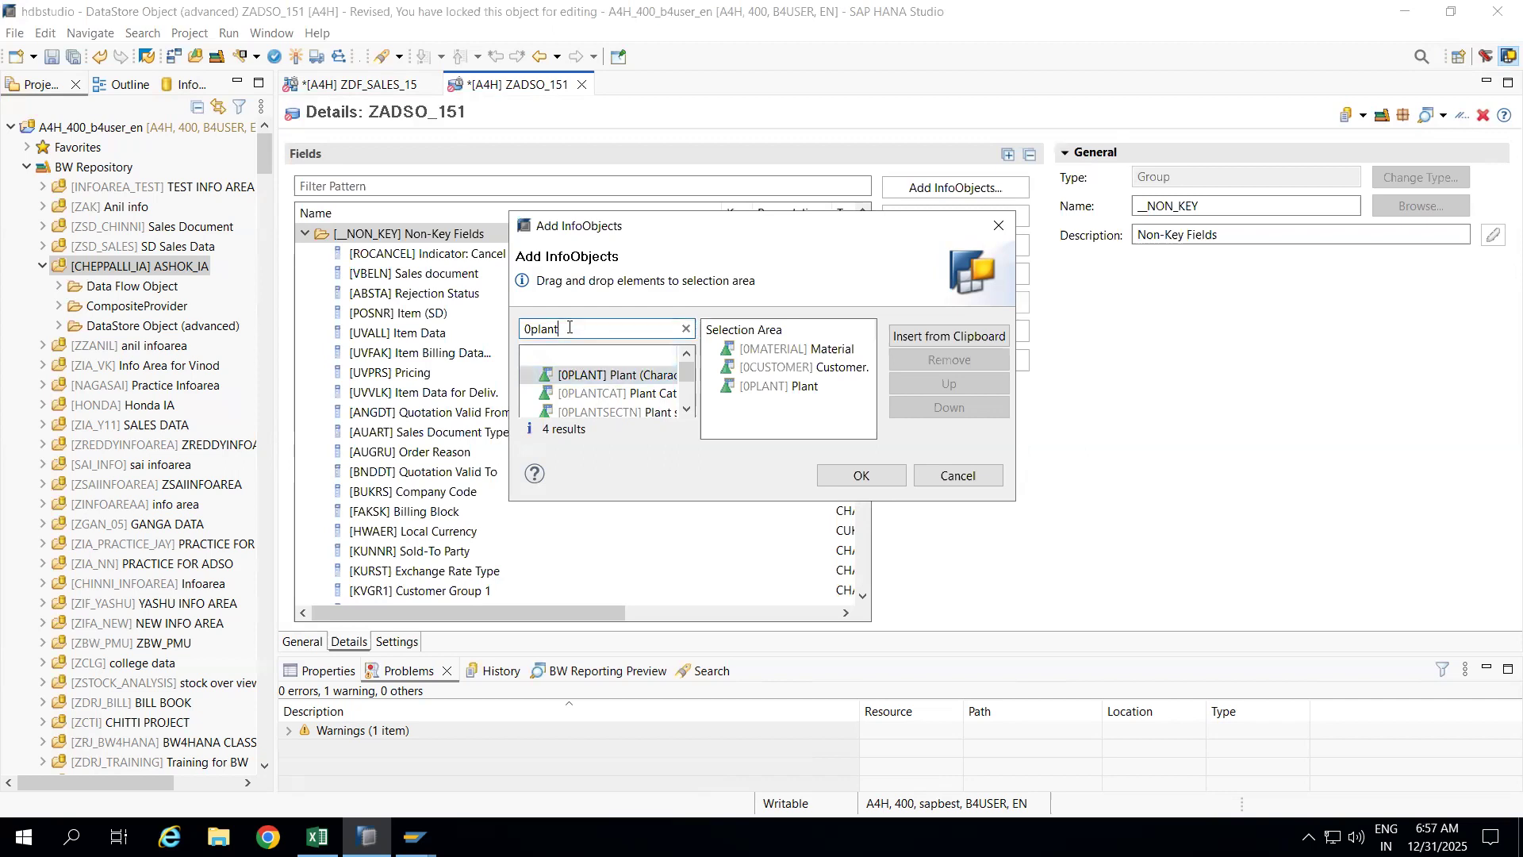
# Find the company code InfoObject 0COMP_CODE and include it in the selection to add
pyautogui.press('BackSpace')
pyautogui.press('BackSpace')
pyautogui.press('BackSpace')
pyautogui.press('BackSpace')
pyautogui.press('BackSpace')
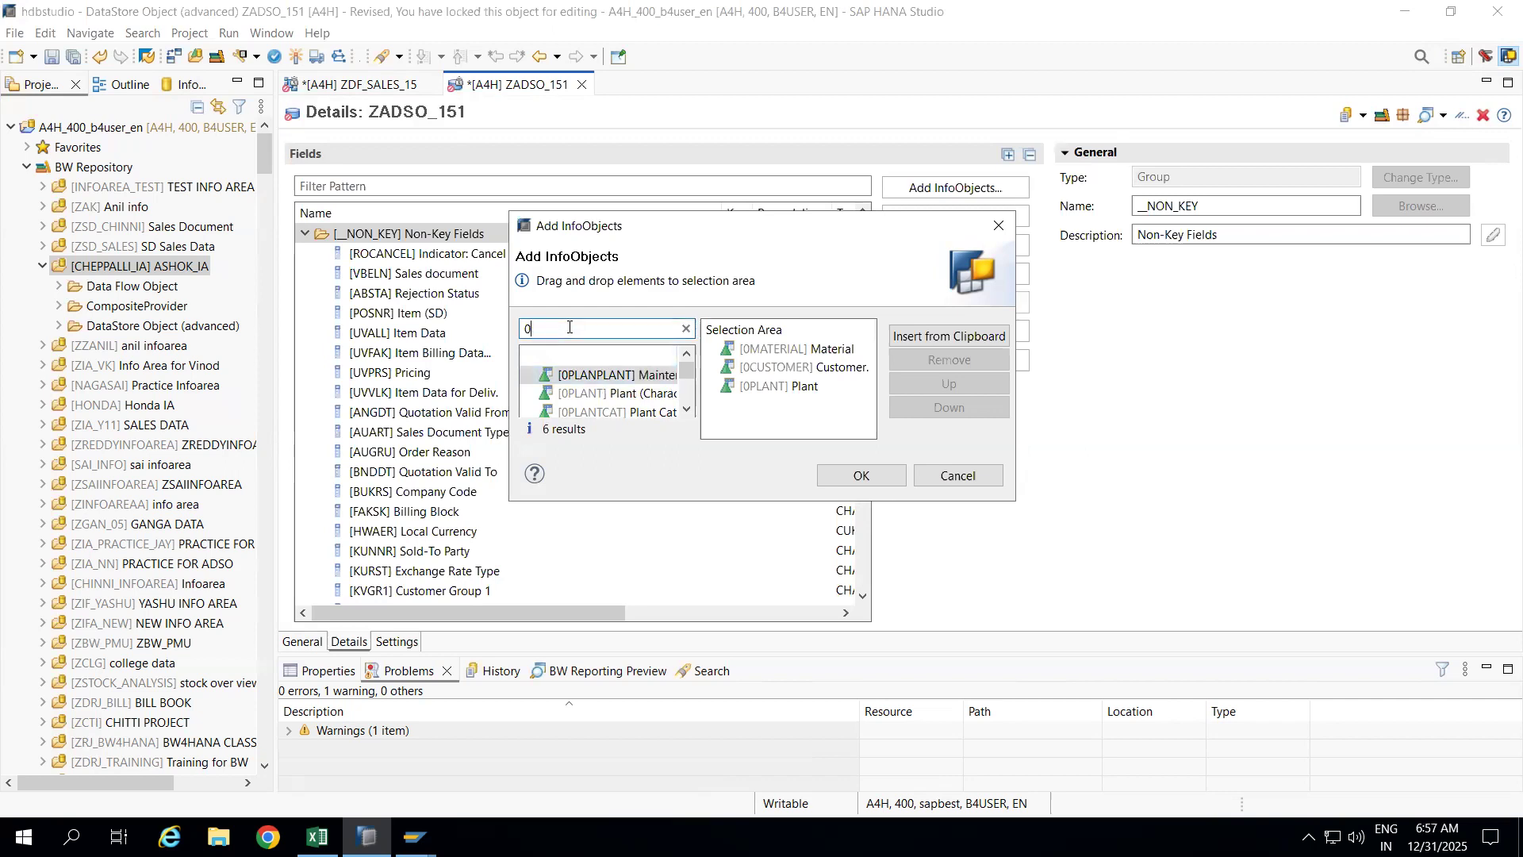
pyautogui.write('com')
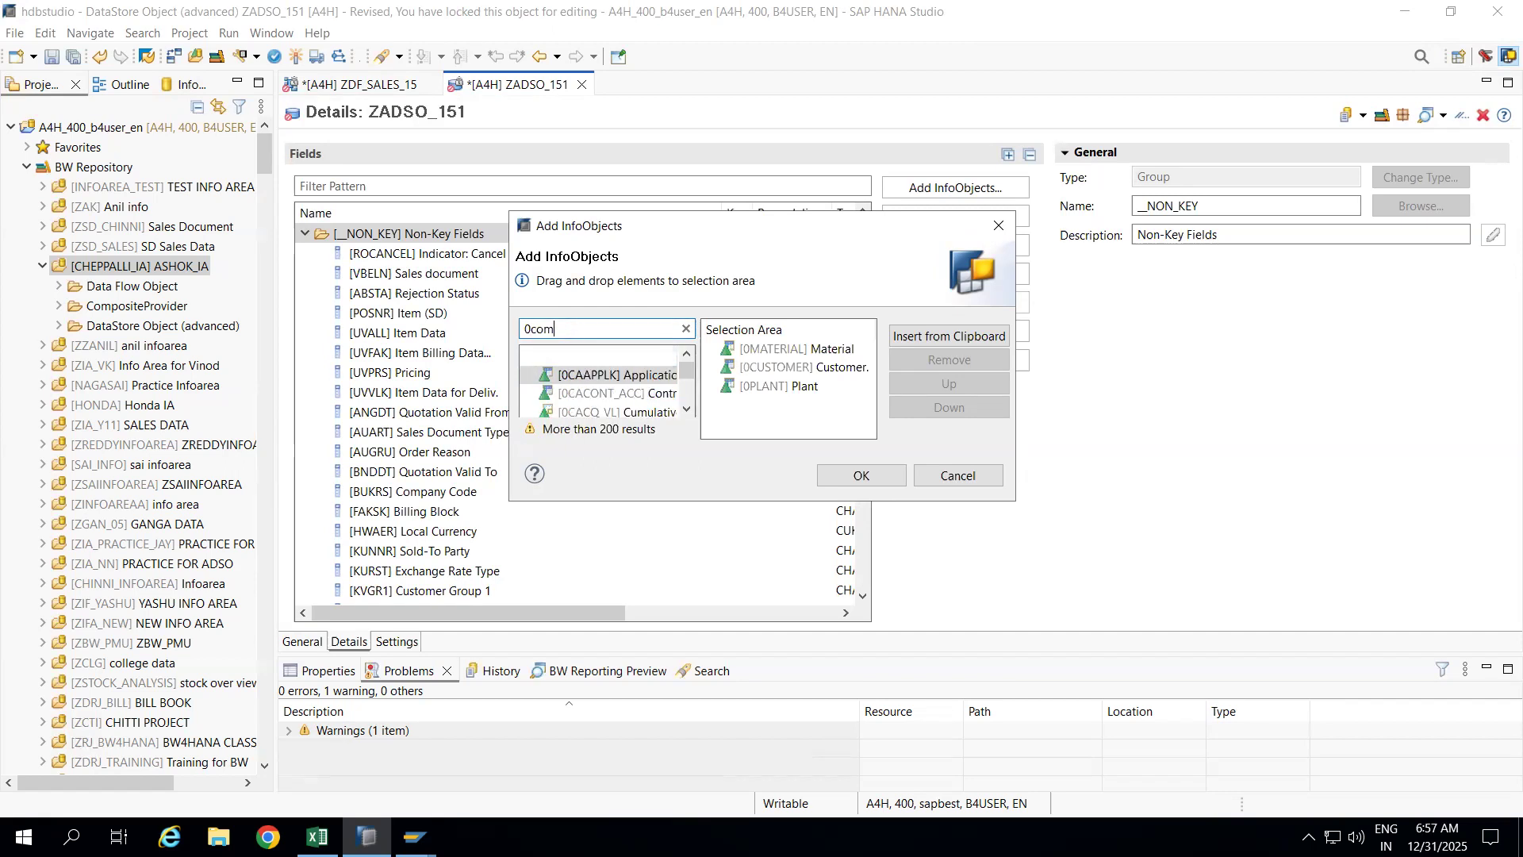
pyautogui.write('p_c')
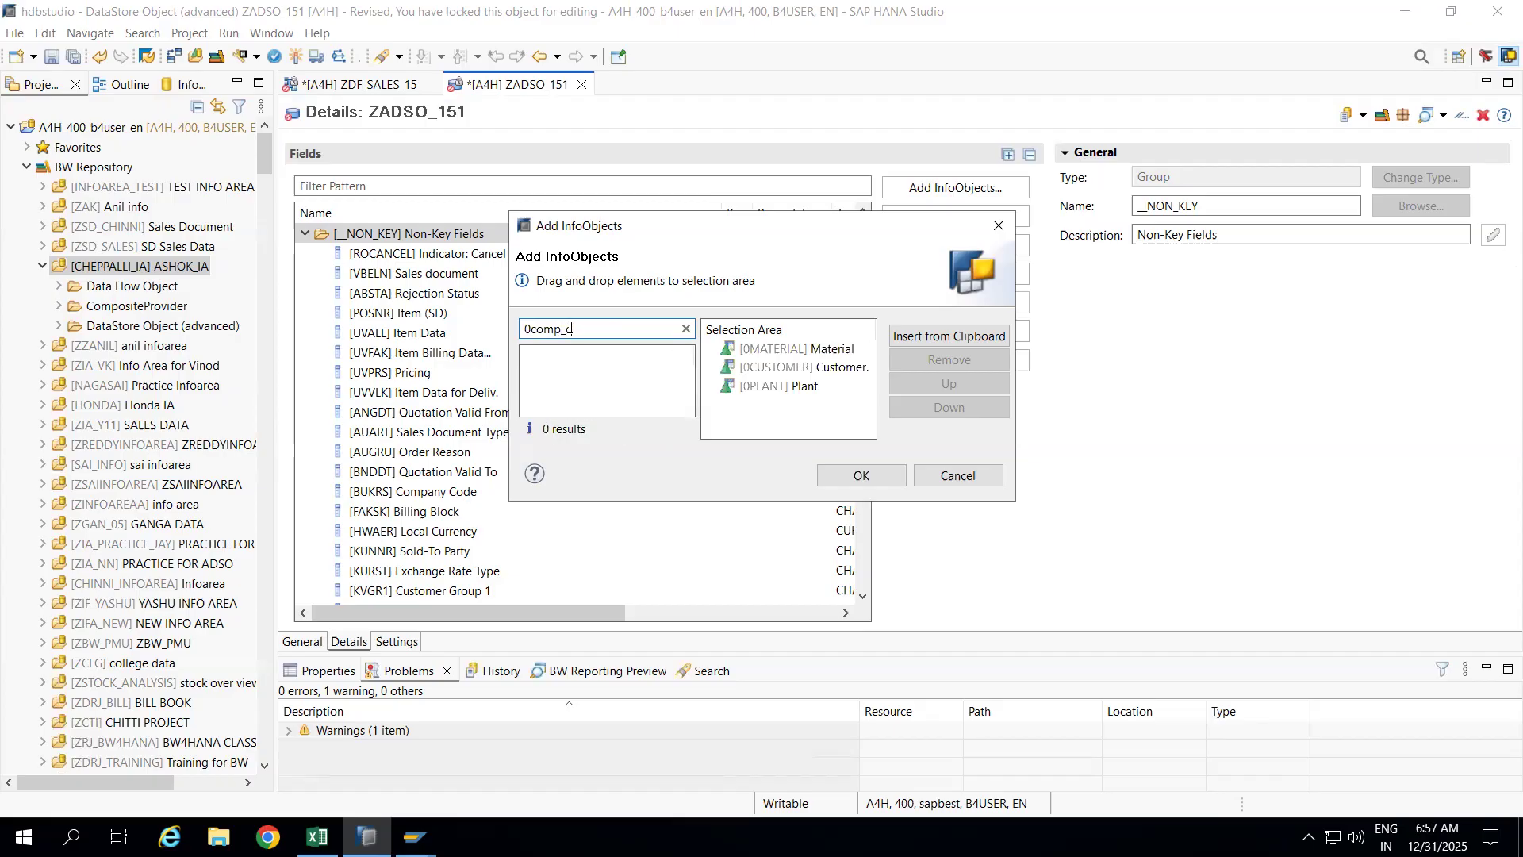
pyautogui.write('o')
pyautogui.doubleClick(579, 379)
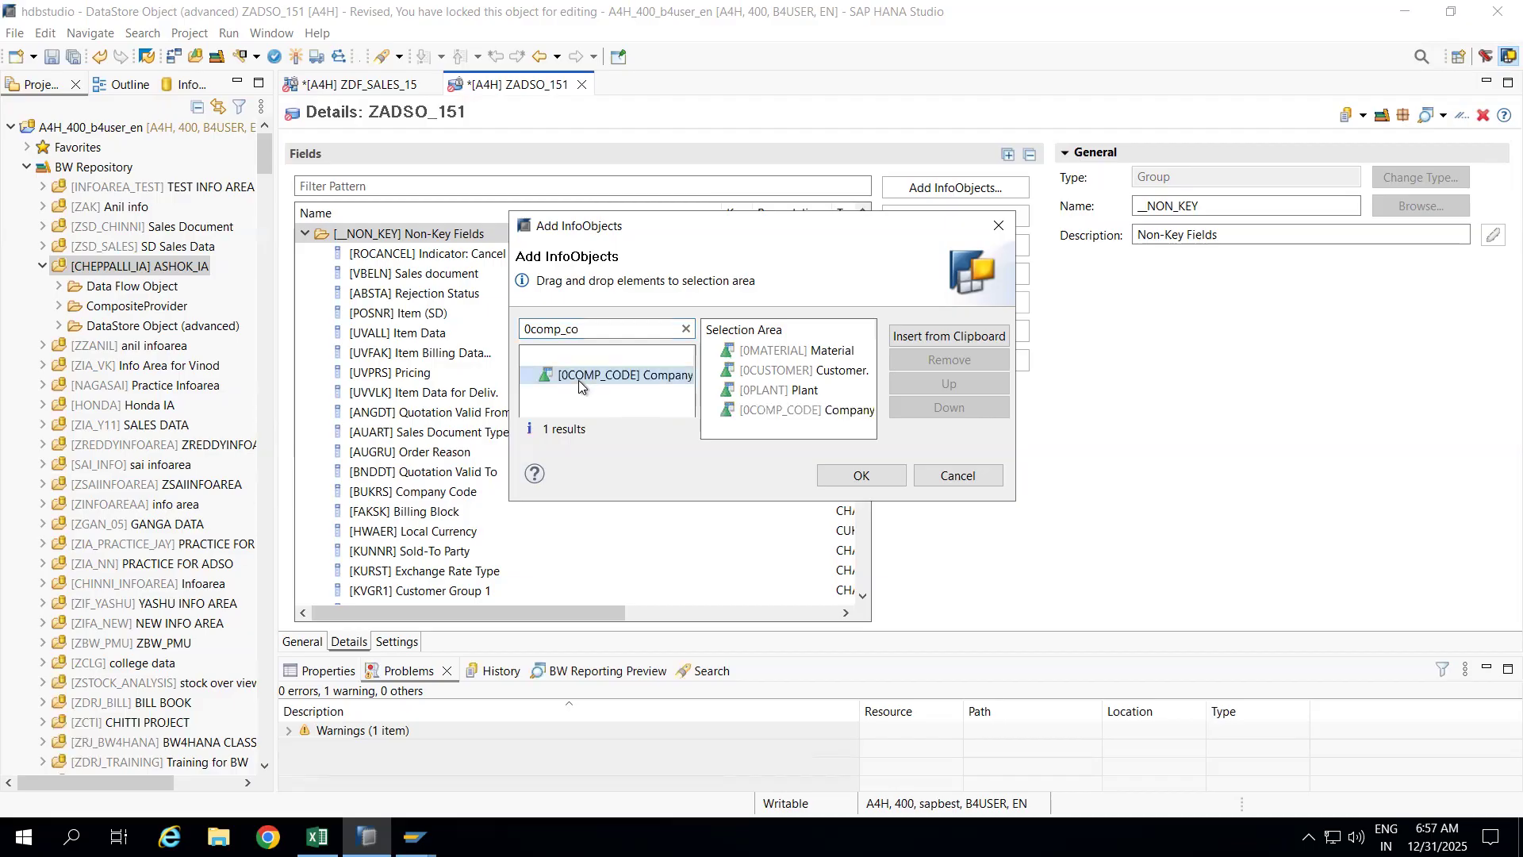
# Select the sales organization InfoObject 0SALESORG as well and add all the selected InfoObjects to ZADSO_151
pyautogui.press('BackSpace')
pyautogui.press('BackSpace')
pyautogui.press('BackSpace')
pyautogui.press('BackSpace')
pyautogui.press('BackSpace')
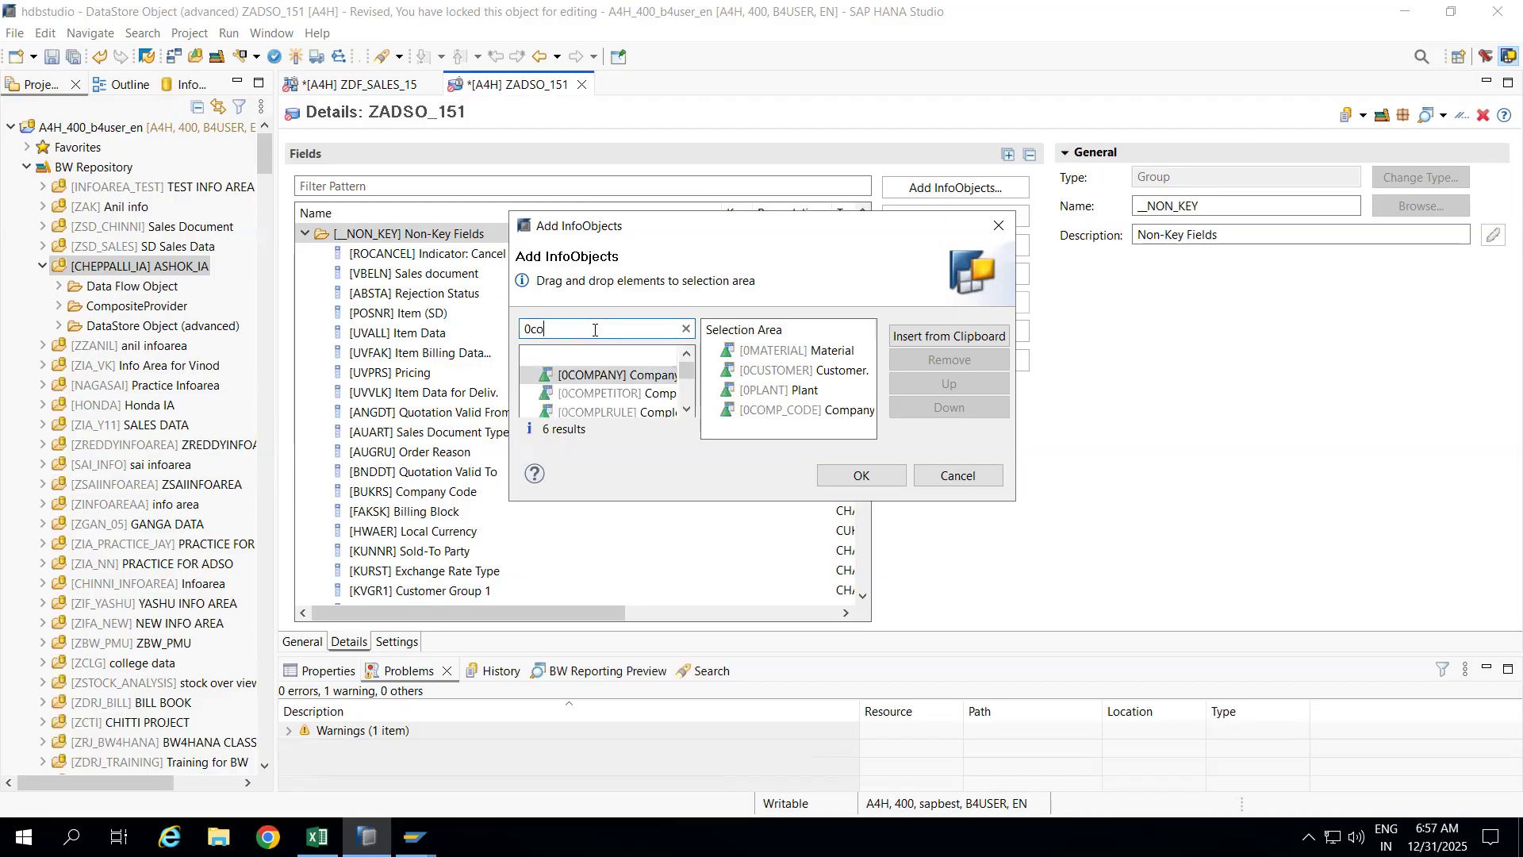
pyautogui.press('BackSpace')
pyautogui.press('BackSpace')
pyautogui.write('sal')
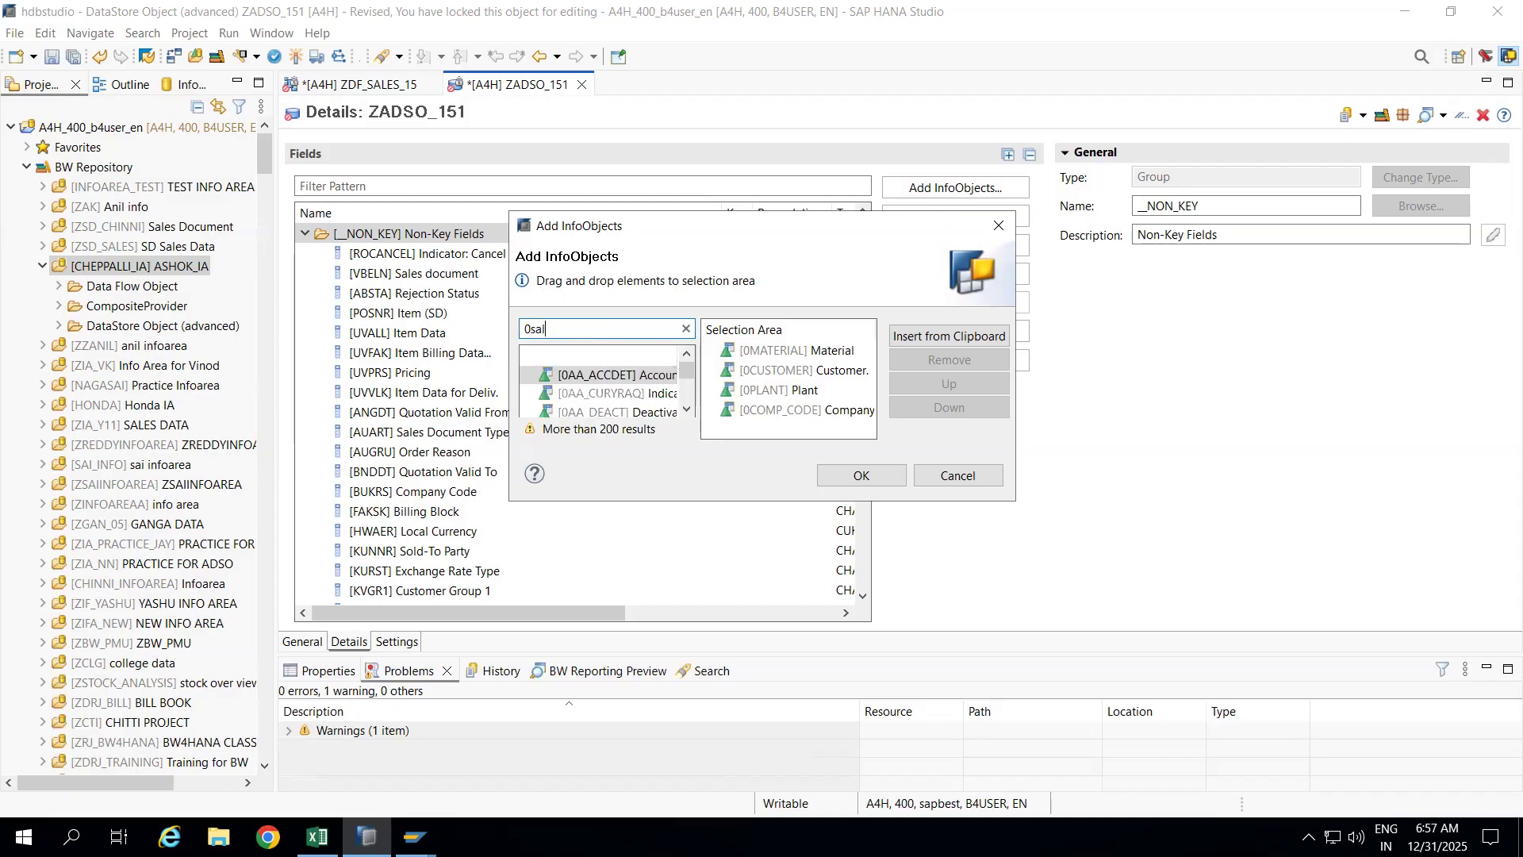
pyautogui.write('esorg')
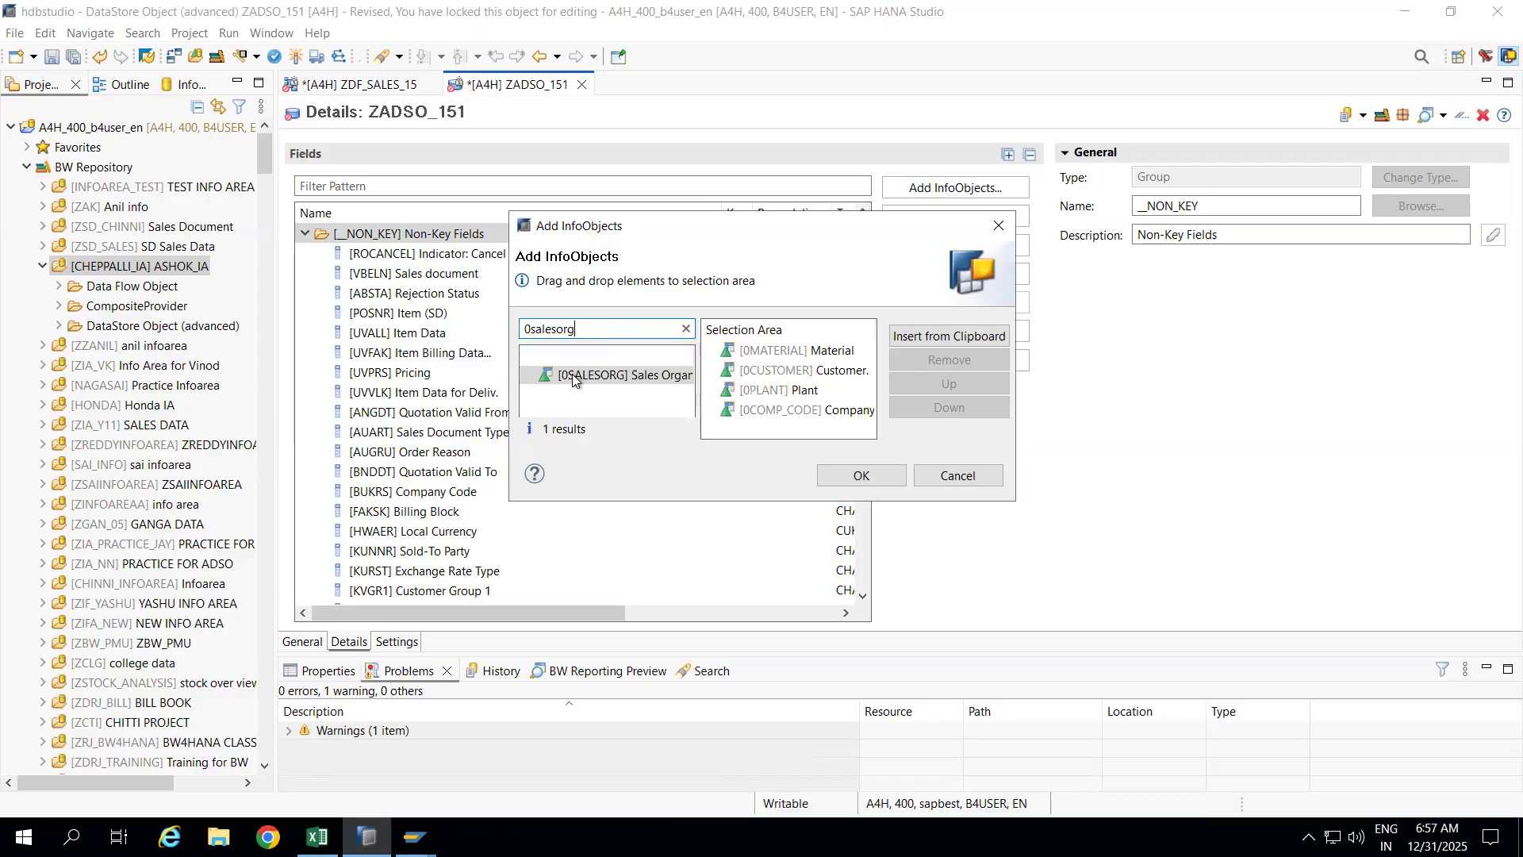
pyautogui.doubleClick(573, 373)
pyautogui.click(595, 333)
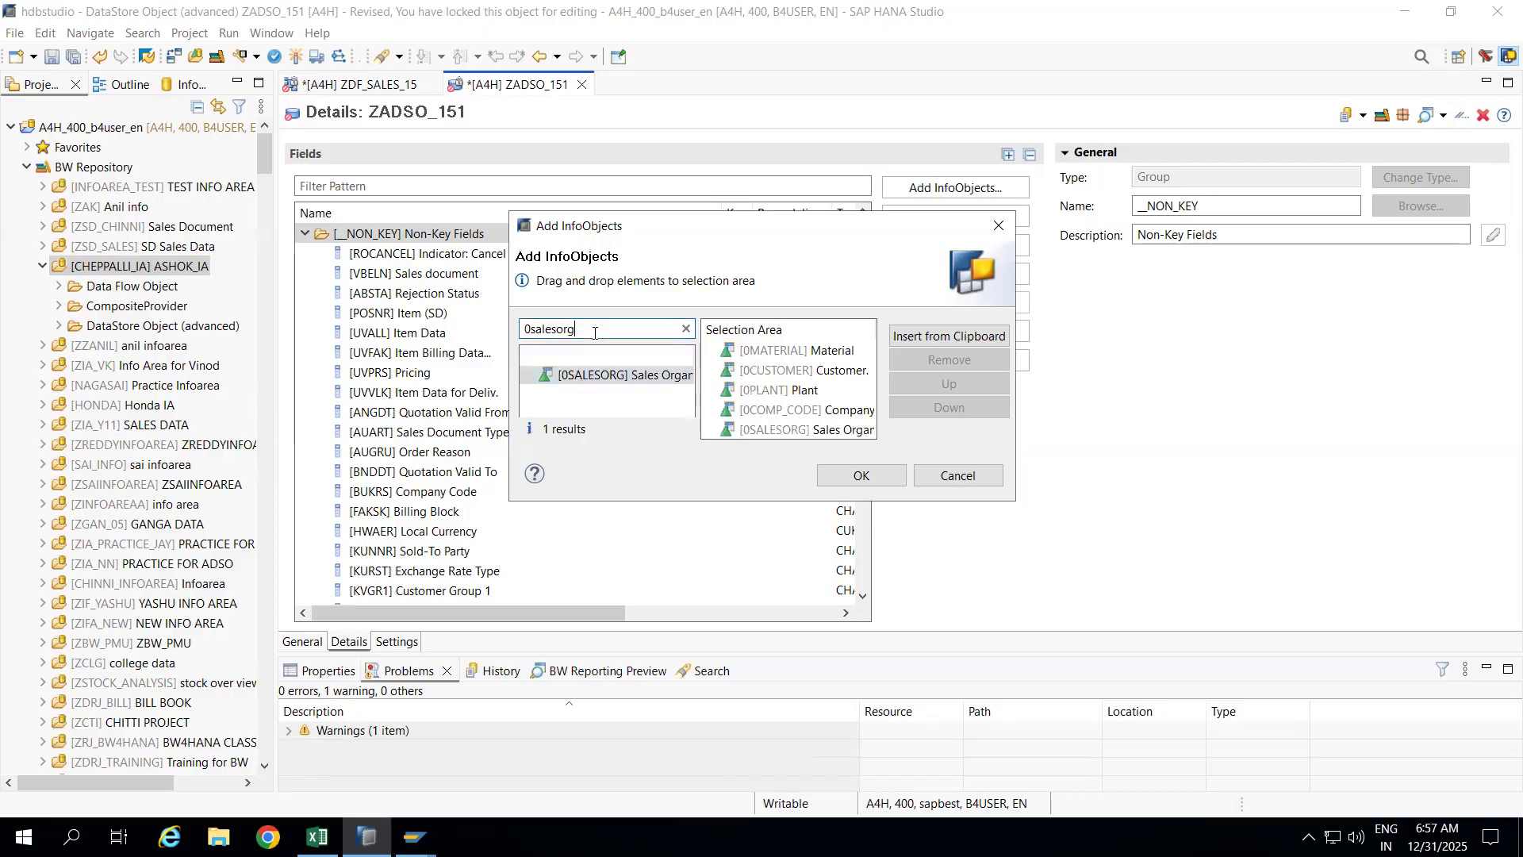
pyautogui.press('BackSpace')
pyautogui.press('BackSpace')
pyautogui.press('BackSpace')
pyautogui.press('BackSpace')
pyautogui.press('BackSpace')
pyautogui.press('BackSpace')
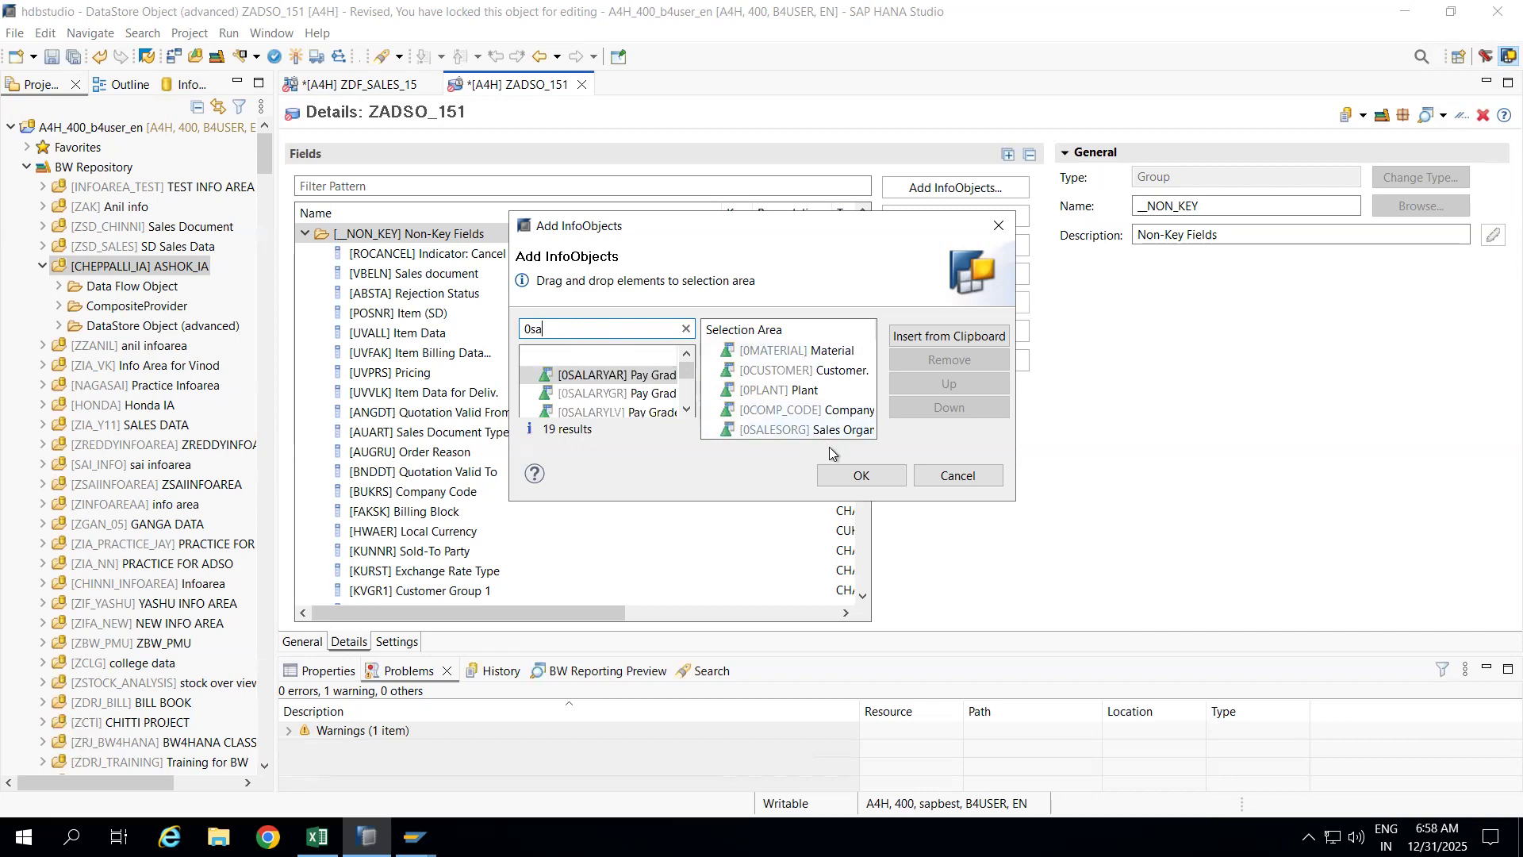
pyautogui.click(845, 474)
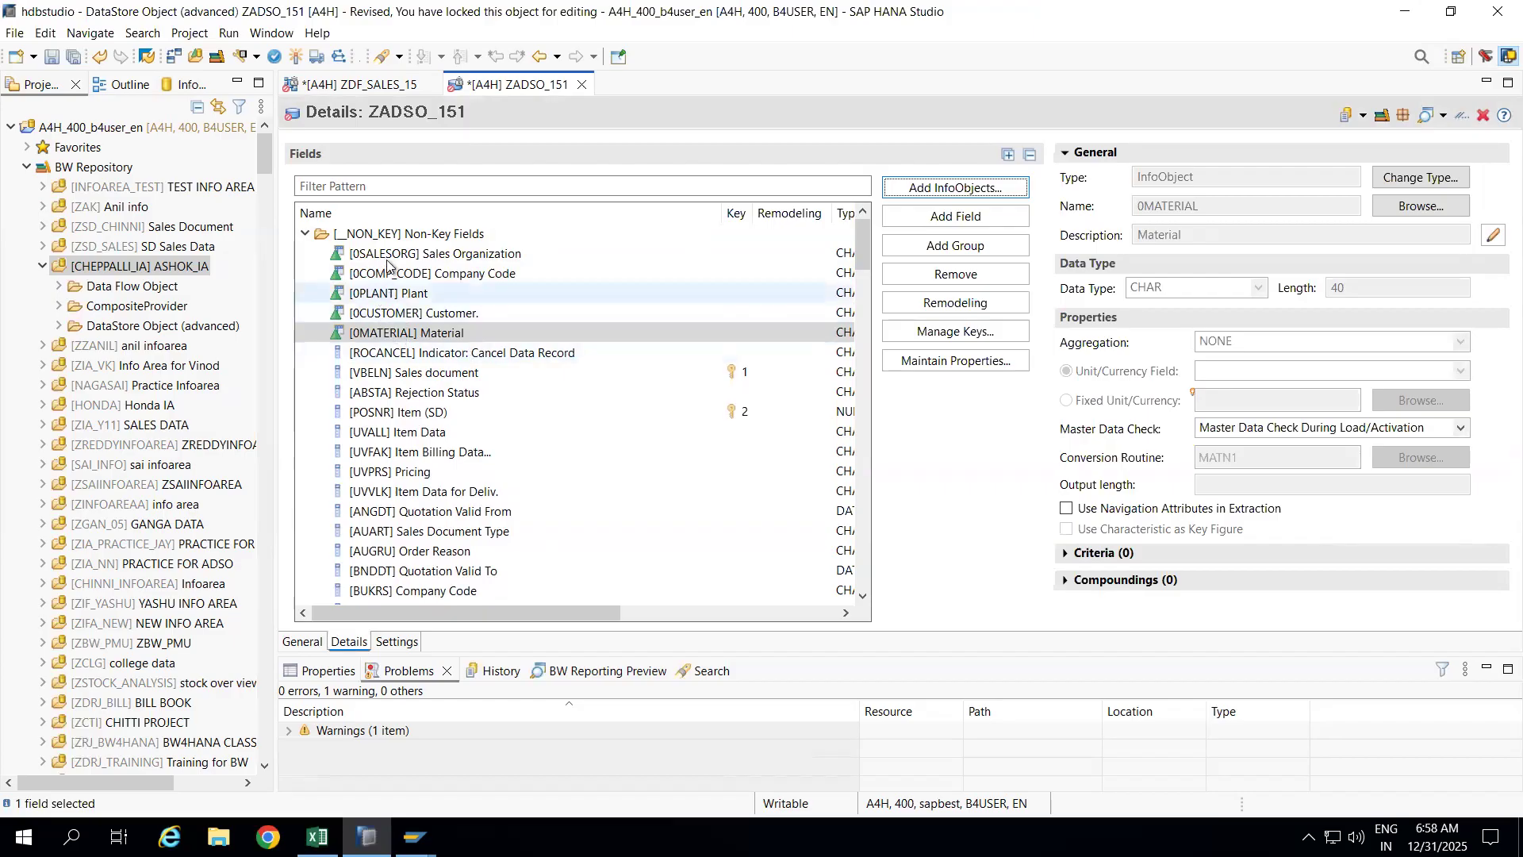
# Search for further InfoObjects with "0cal" and select 0CALQUARTER, 0CALMONTH2, 0CALMONTH and 0CALDAY
pyautogui.click(943, 188)
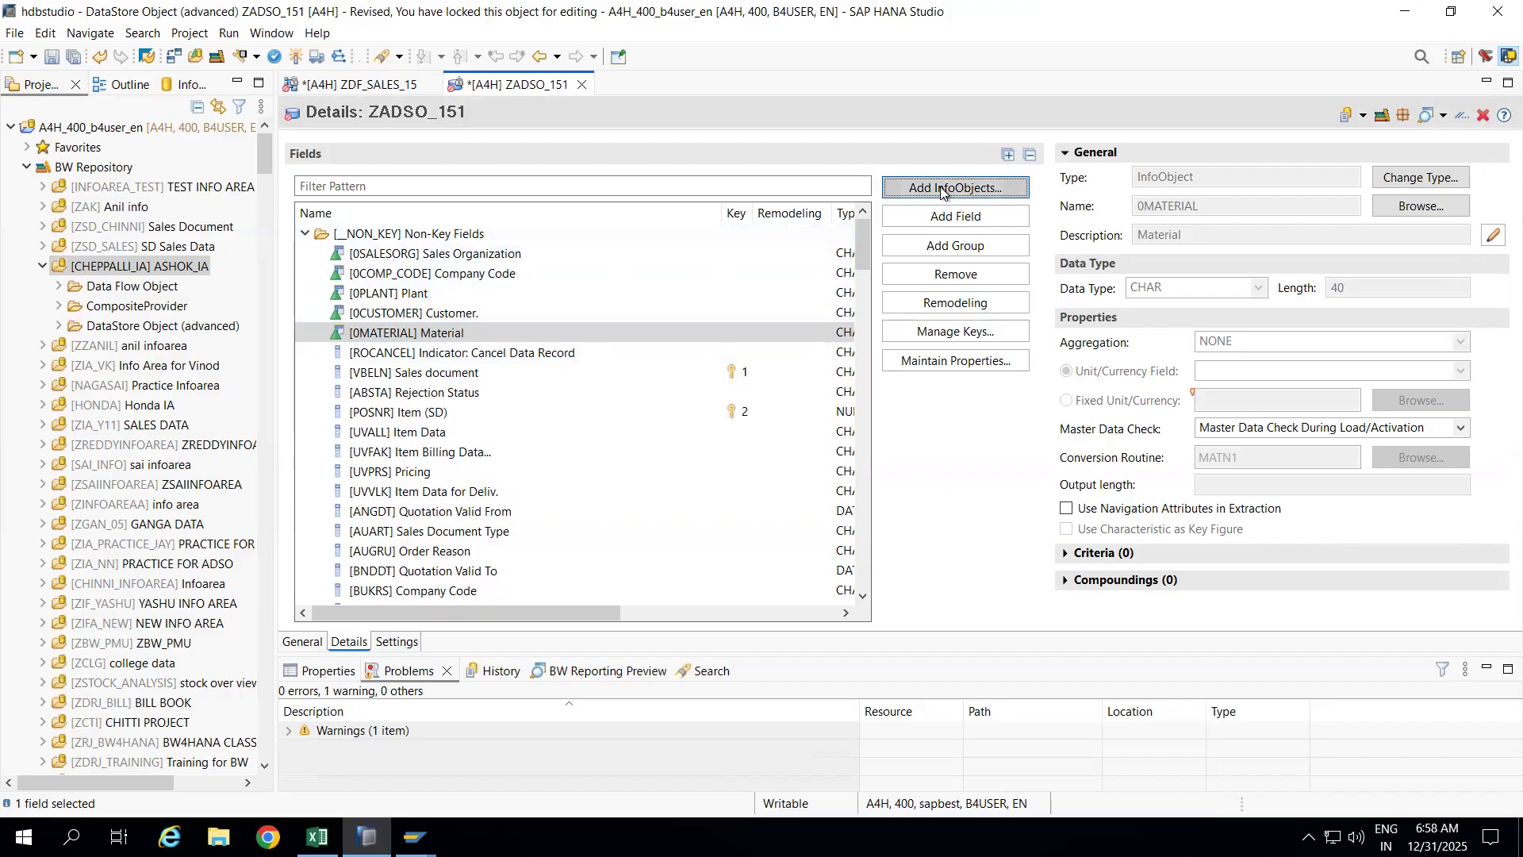
pyautogui.click(561, 333)
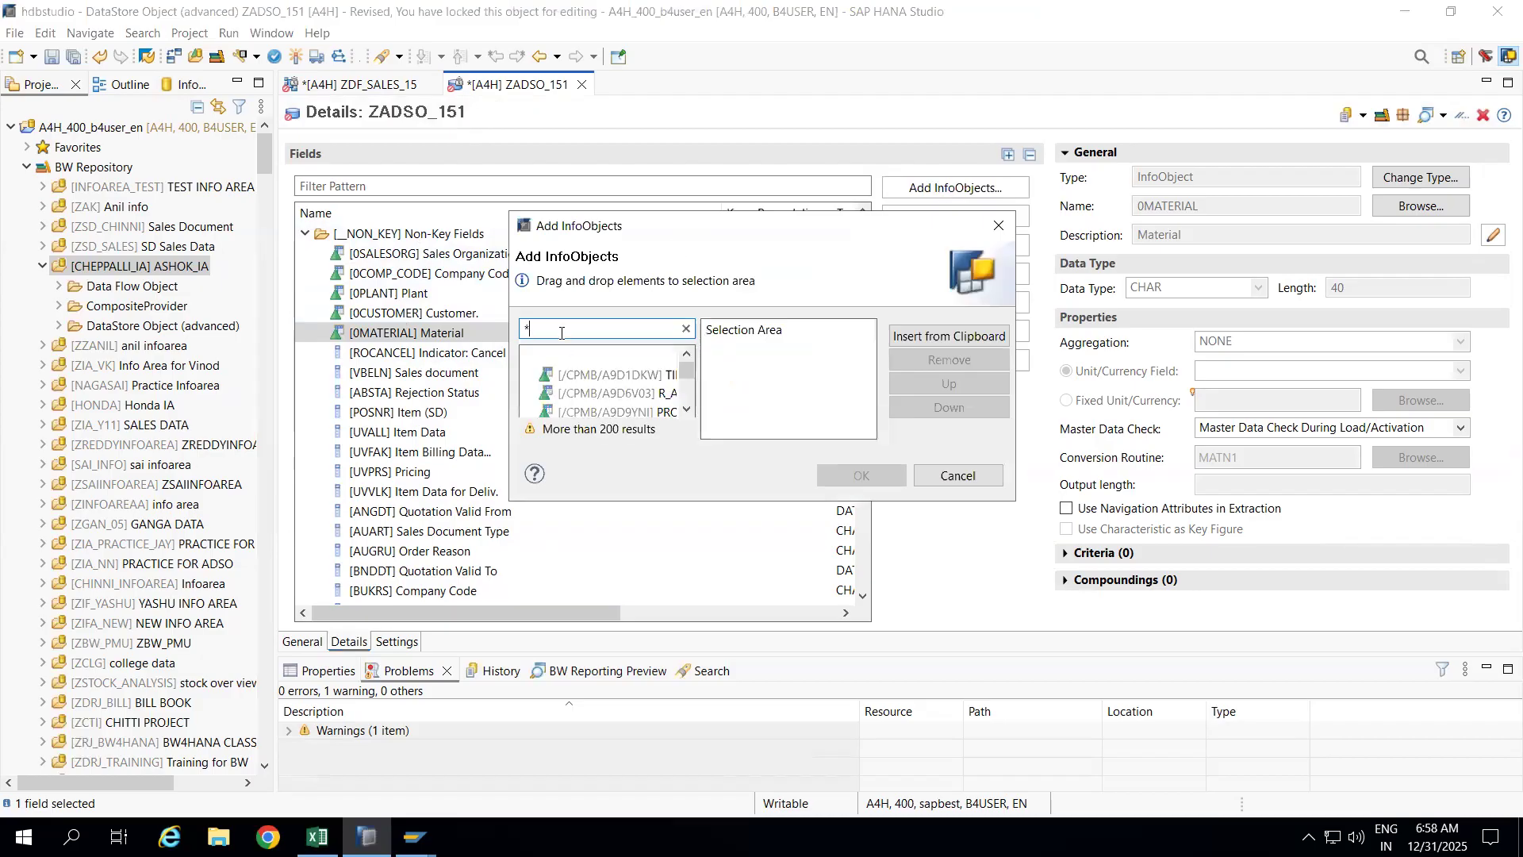
pyautogui.press('BackSpace')
pyautogui.write('0calday')
pyautogui.press('BackSpace')
pyautogui.press('BackSpace')
pyautogui.press('BackSpace')
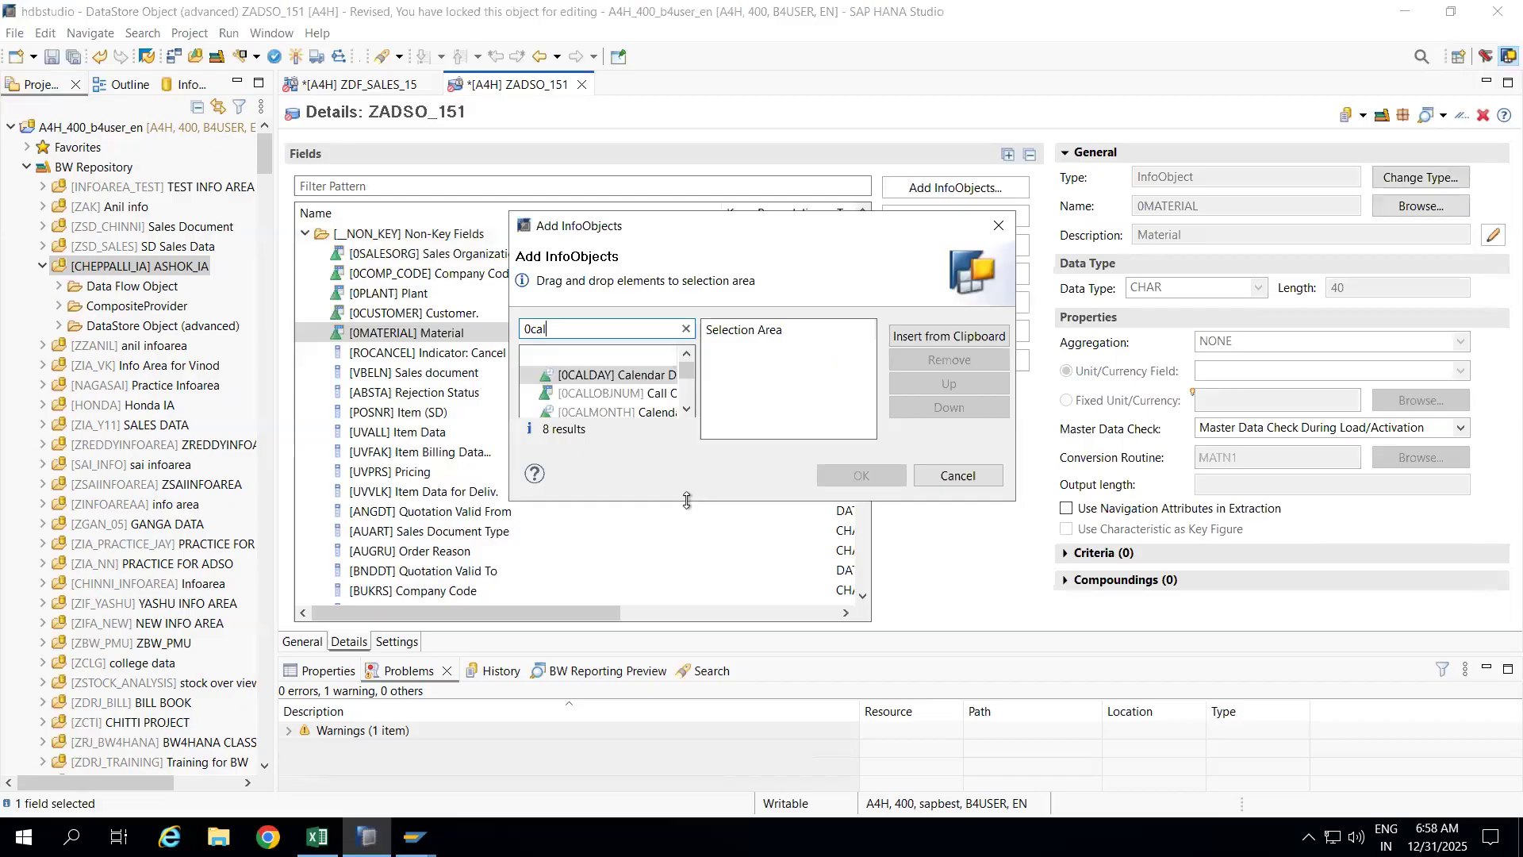
pyautogui.moveTo(687, 500); pyautogui.dragTo(687, 571)
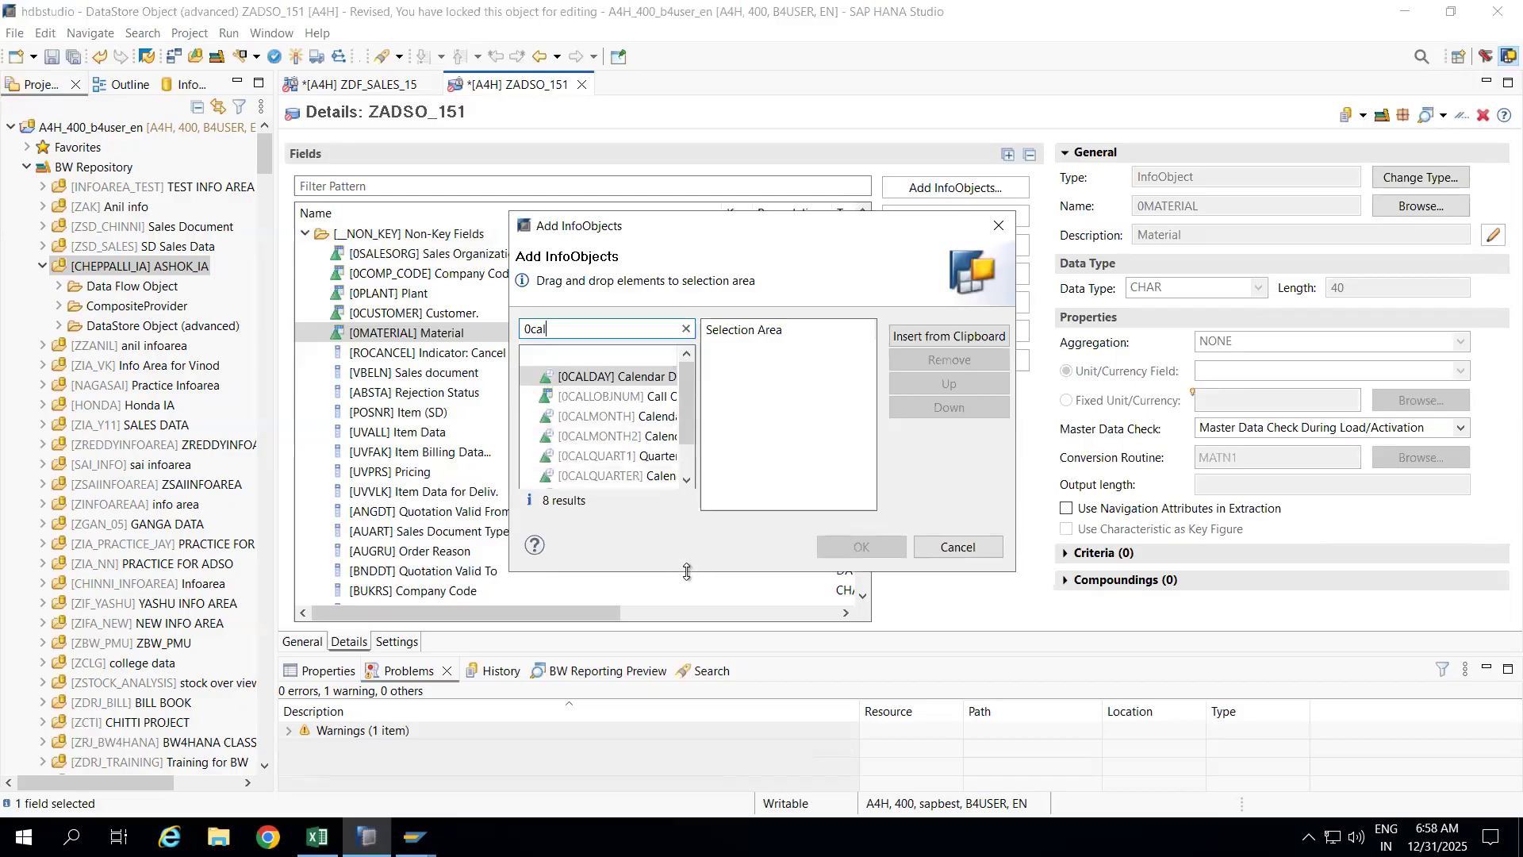
pyautogui.click(591, 474)
pyautogui.doubleClick(591, 474)
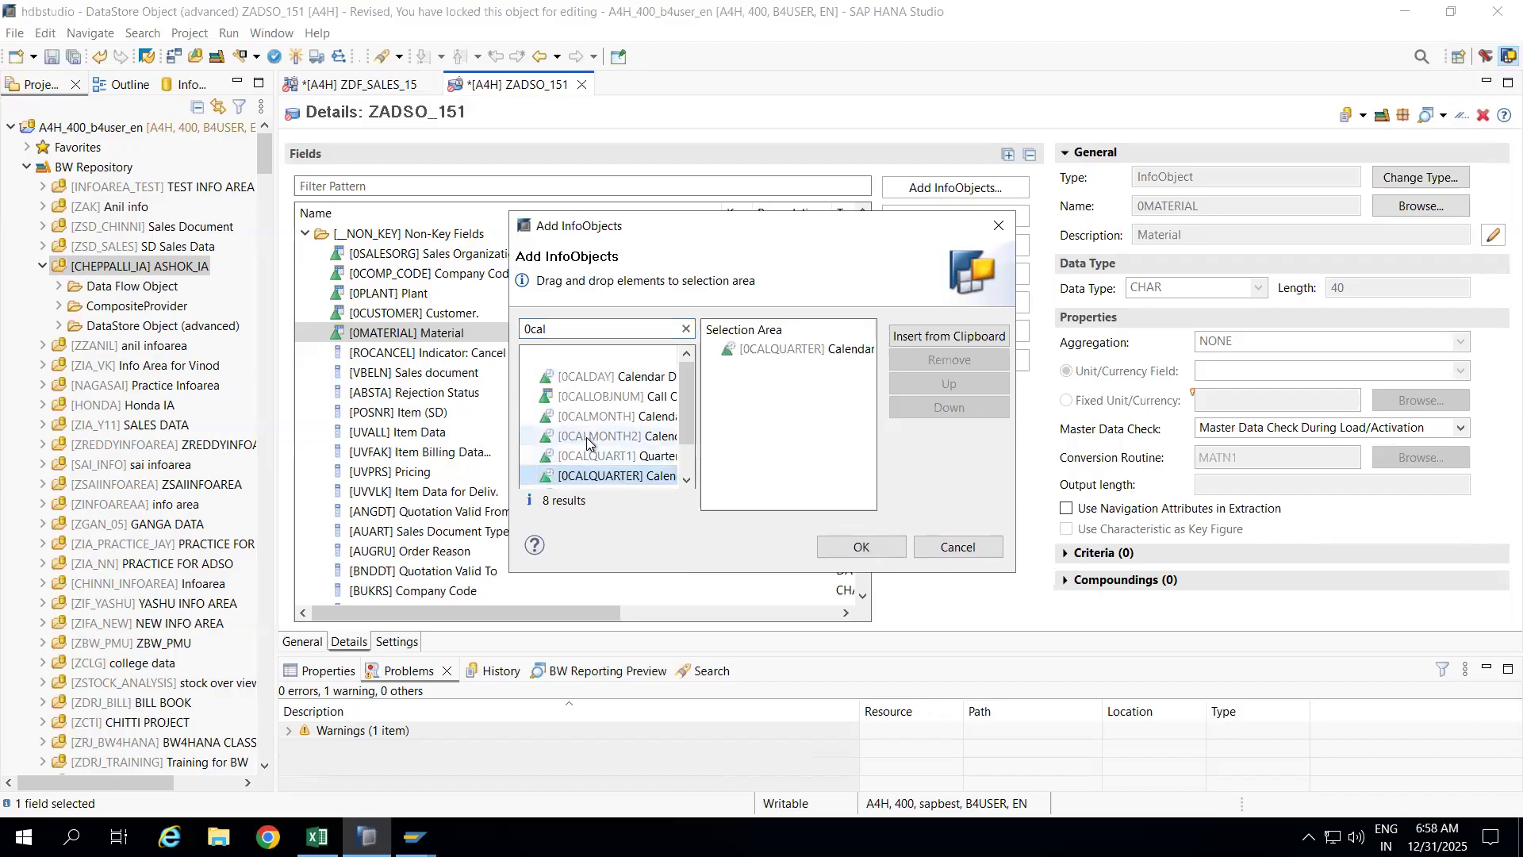
pyautogui.doubleClick(588, 435)
pyautogui.doubleClick(588, 416)
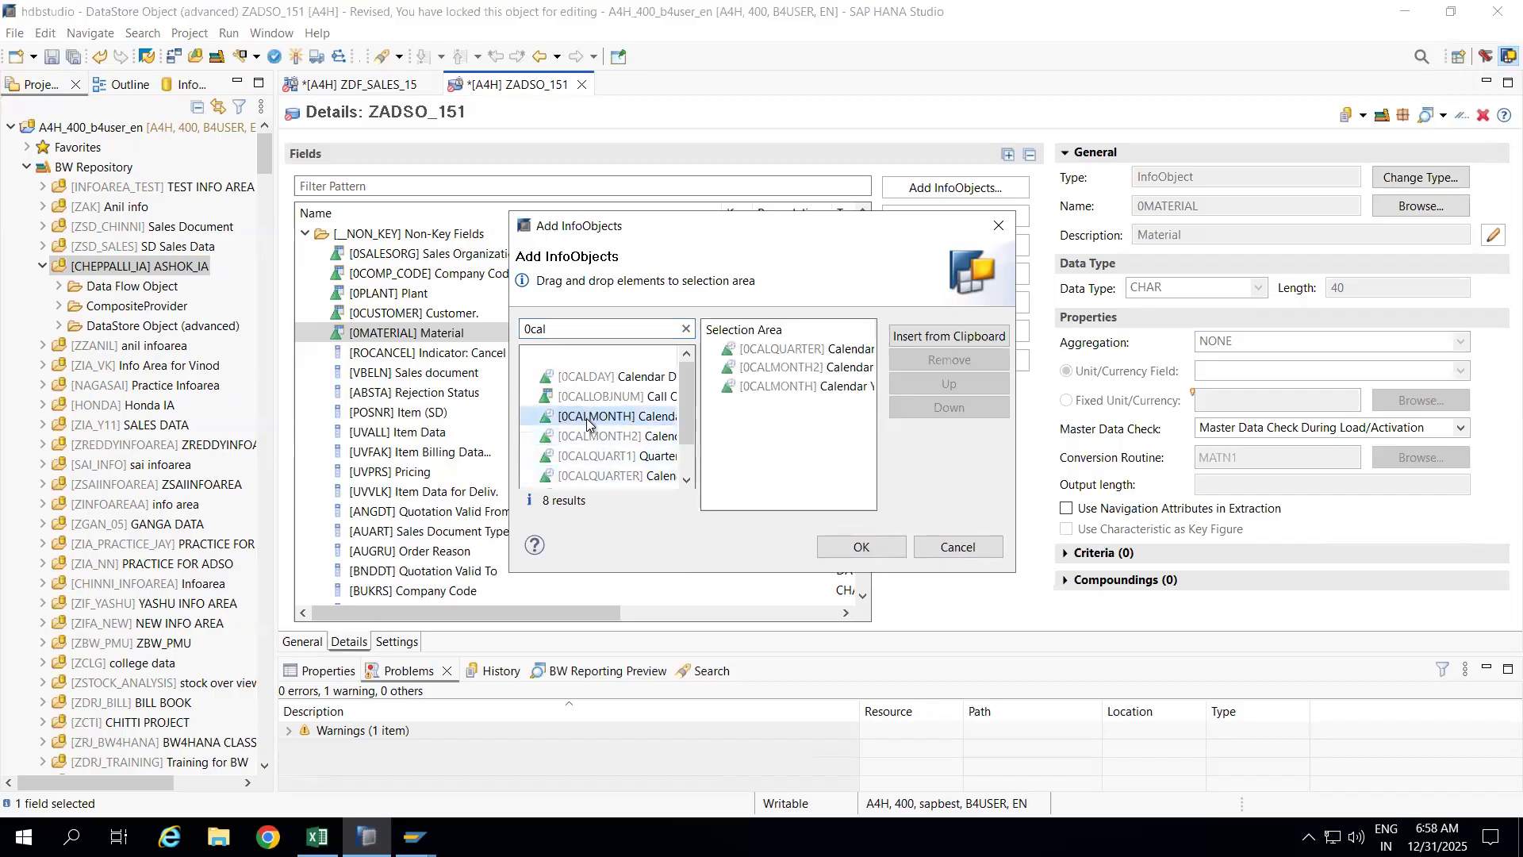
pyautogui.doubleClick(585, 378)
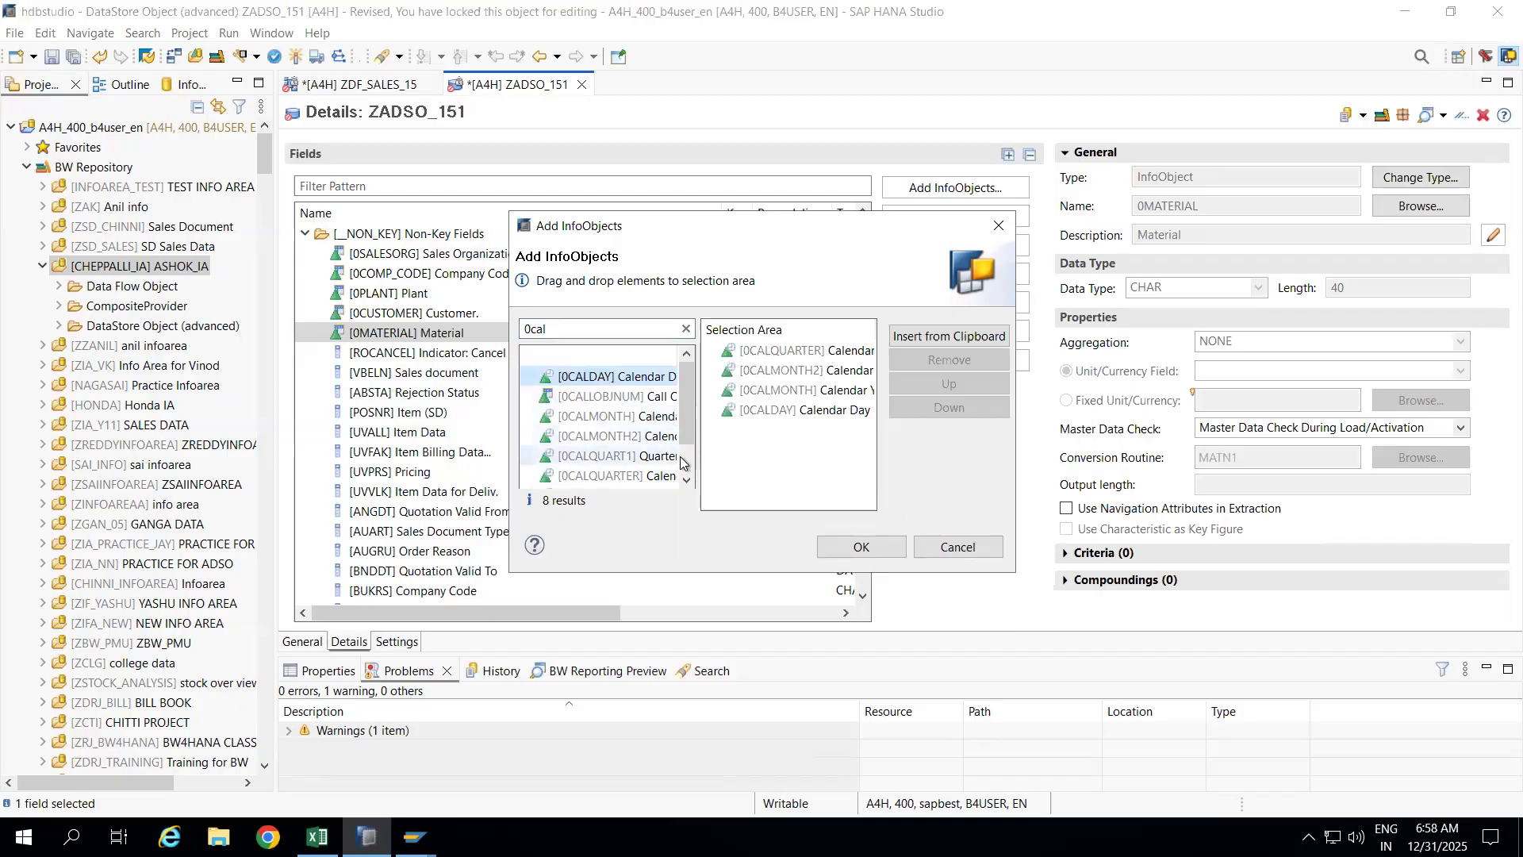
# Select 0CALWEEK and 0CALYEAR too and add the chosen calendar InfoObjects to ZADSO_151
pyautogui.scroll(-1, 640, 465)
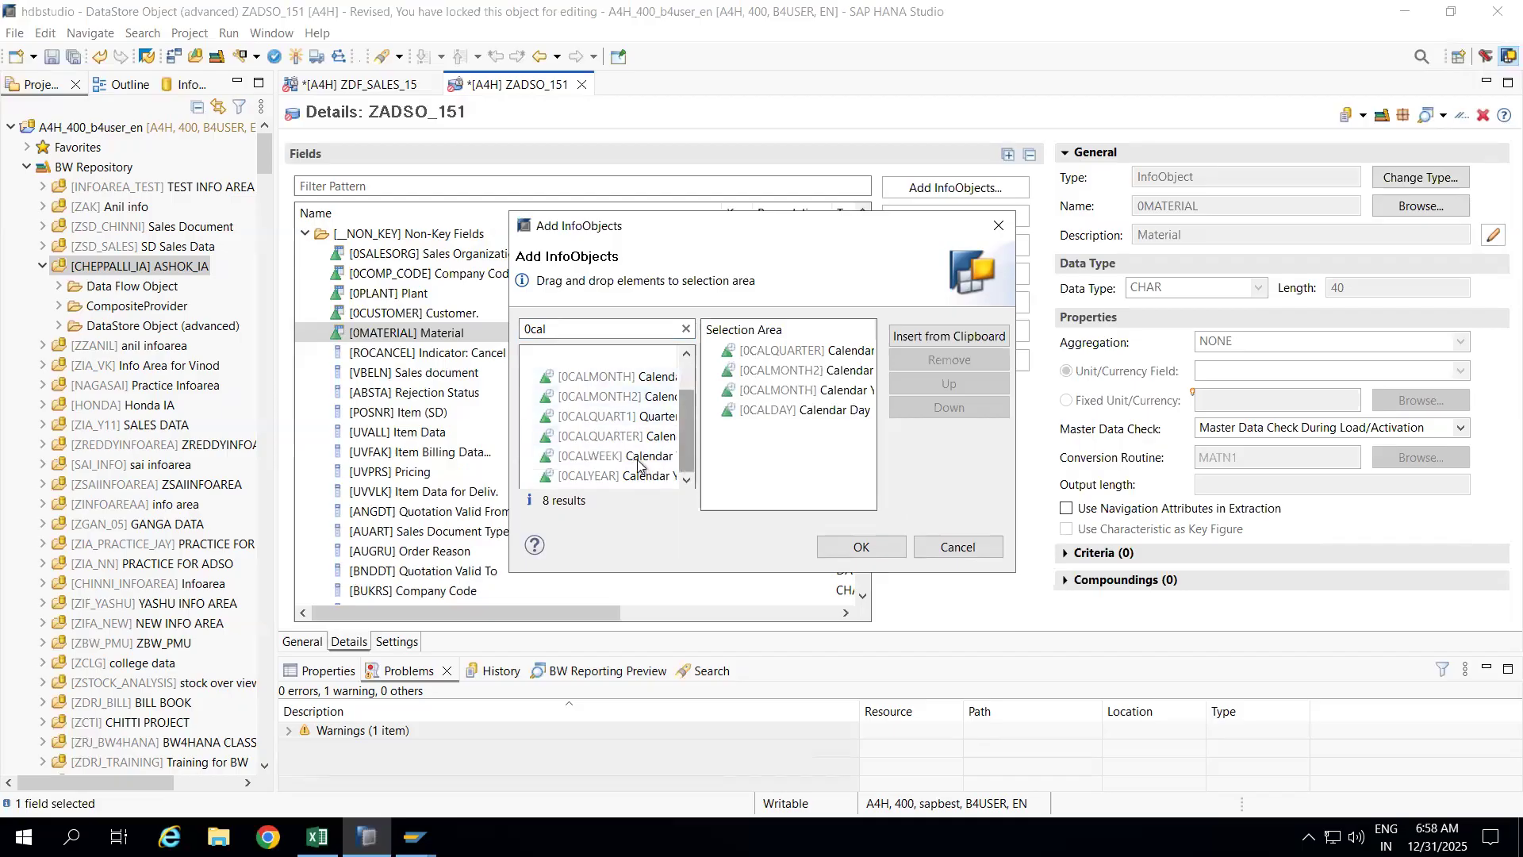
pyautogui.doubleClick(590, 457)
pyautogui.doubleClick(590, 476)
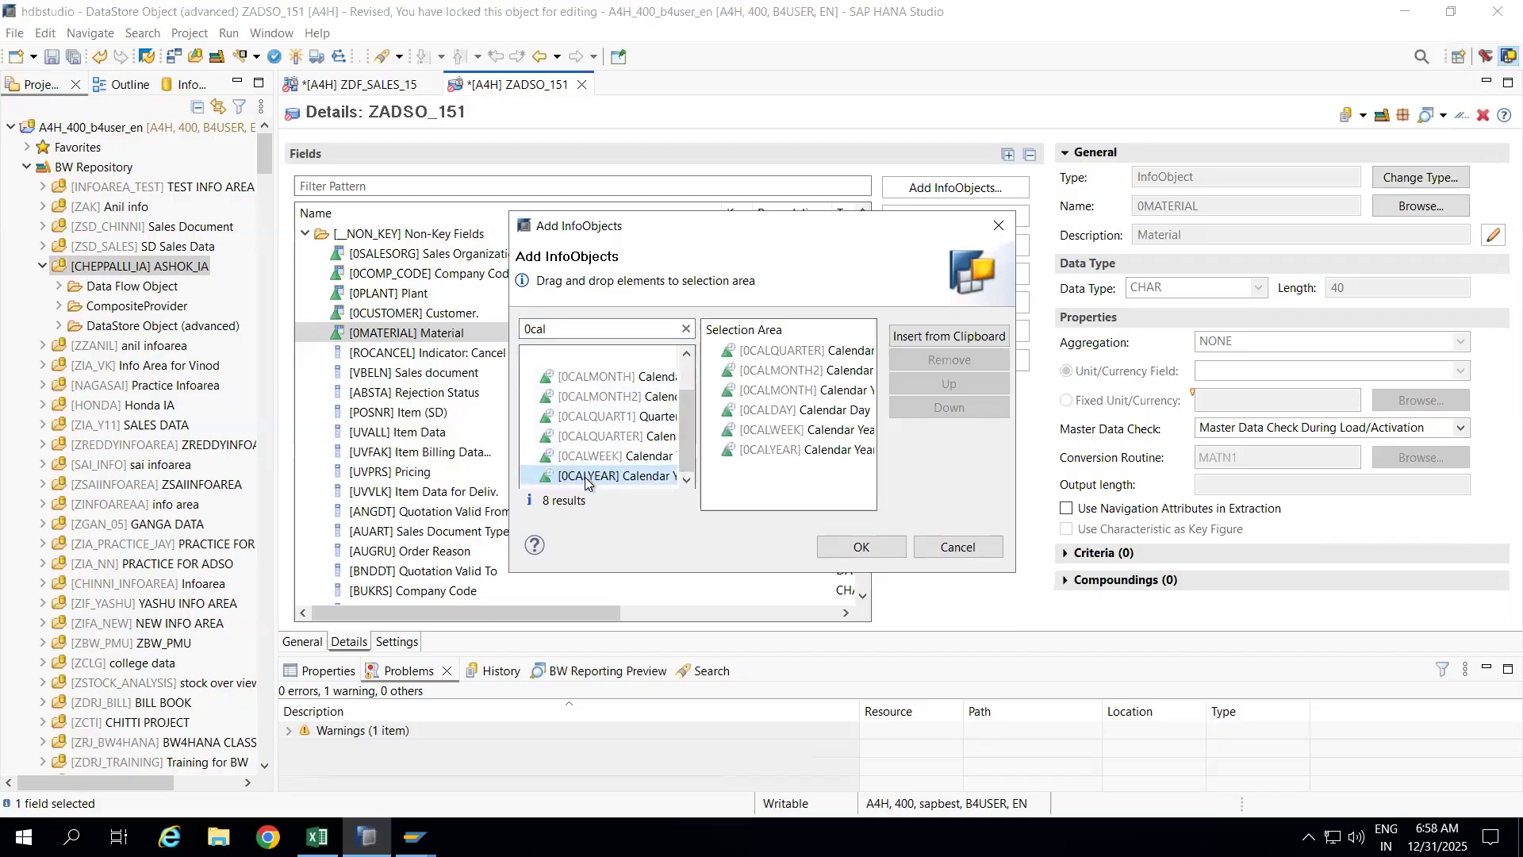
pyautogui.click(873, 548)
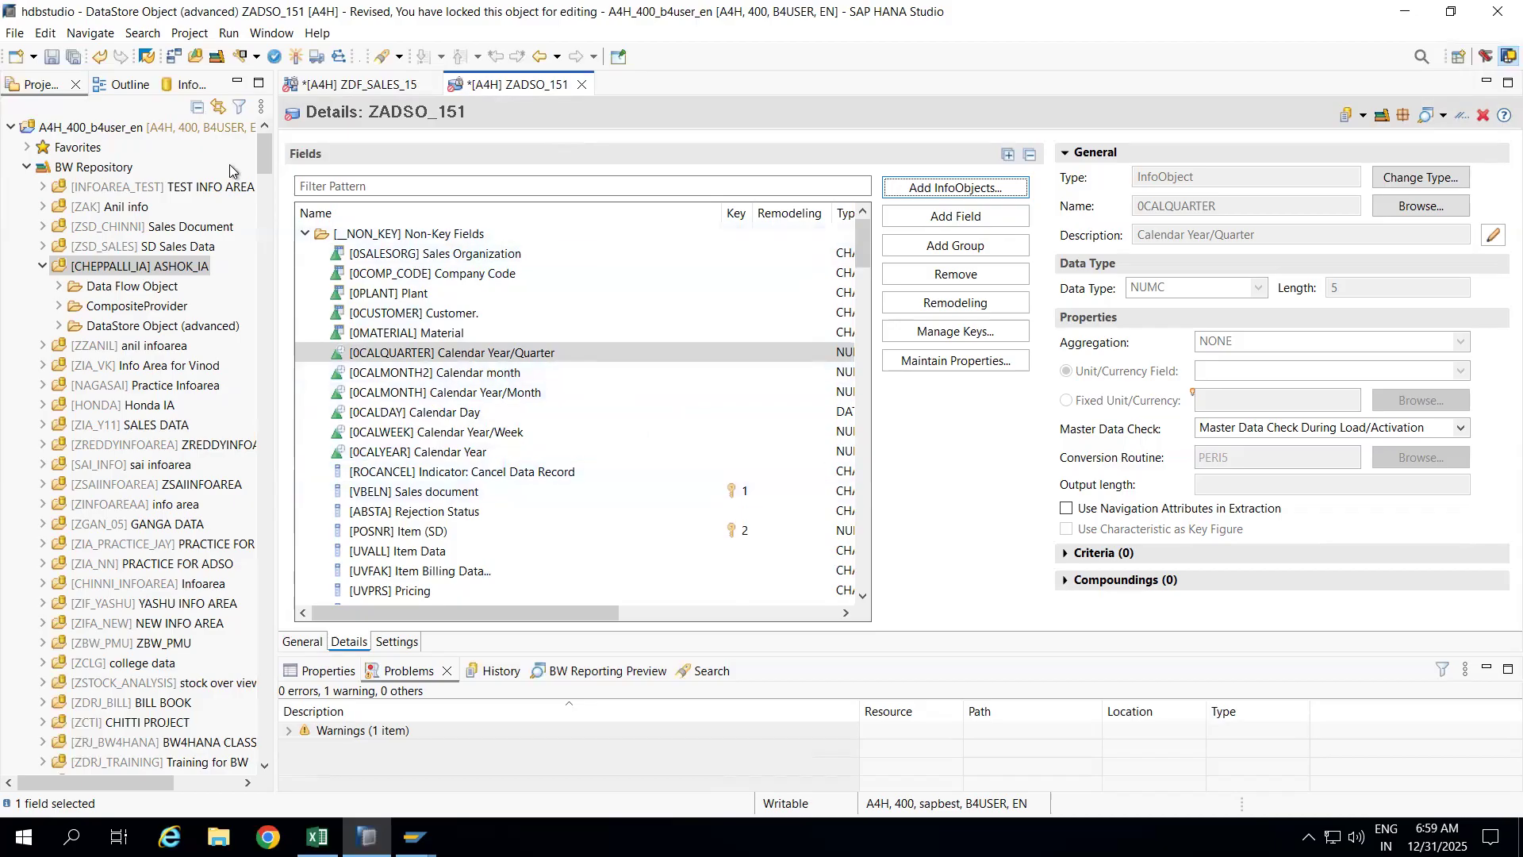
# Activate the standard ADSO ZADSO_151 and close it to return to the data flow ZDF_SALES_15
pyautogui.click(296, 57)
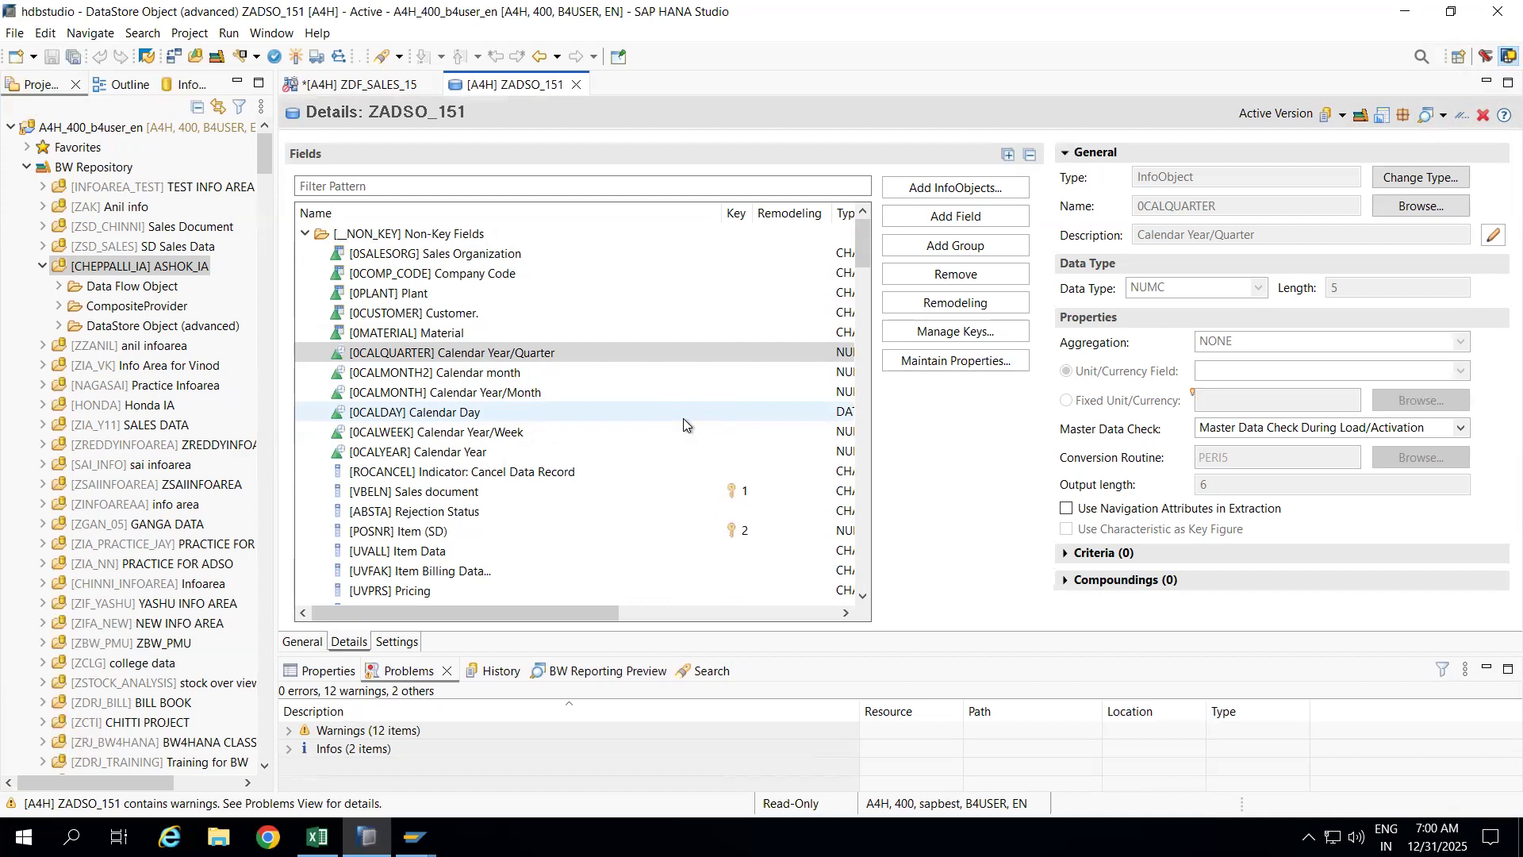
pyautogui.click(434, 337)
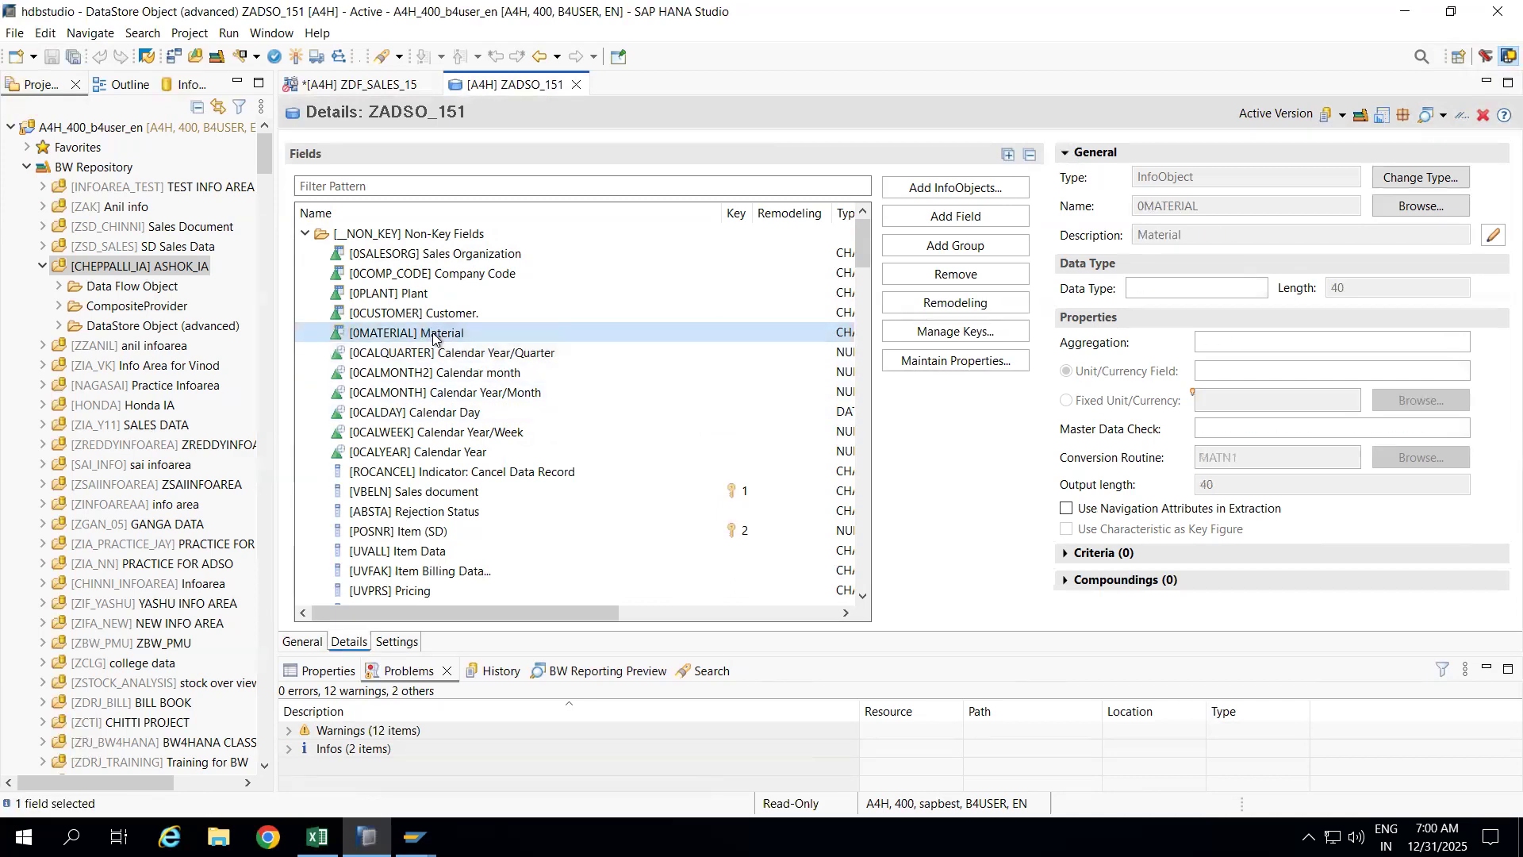
pyautogui.click(576, 85)
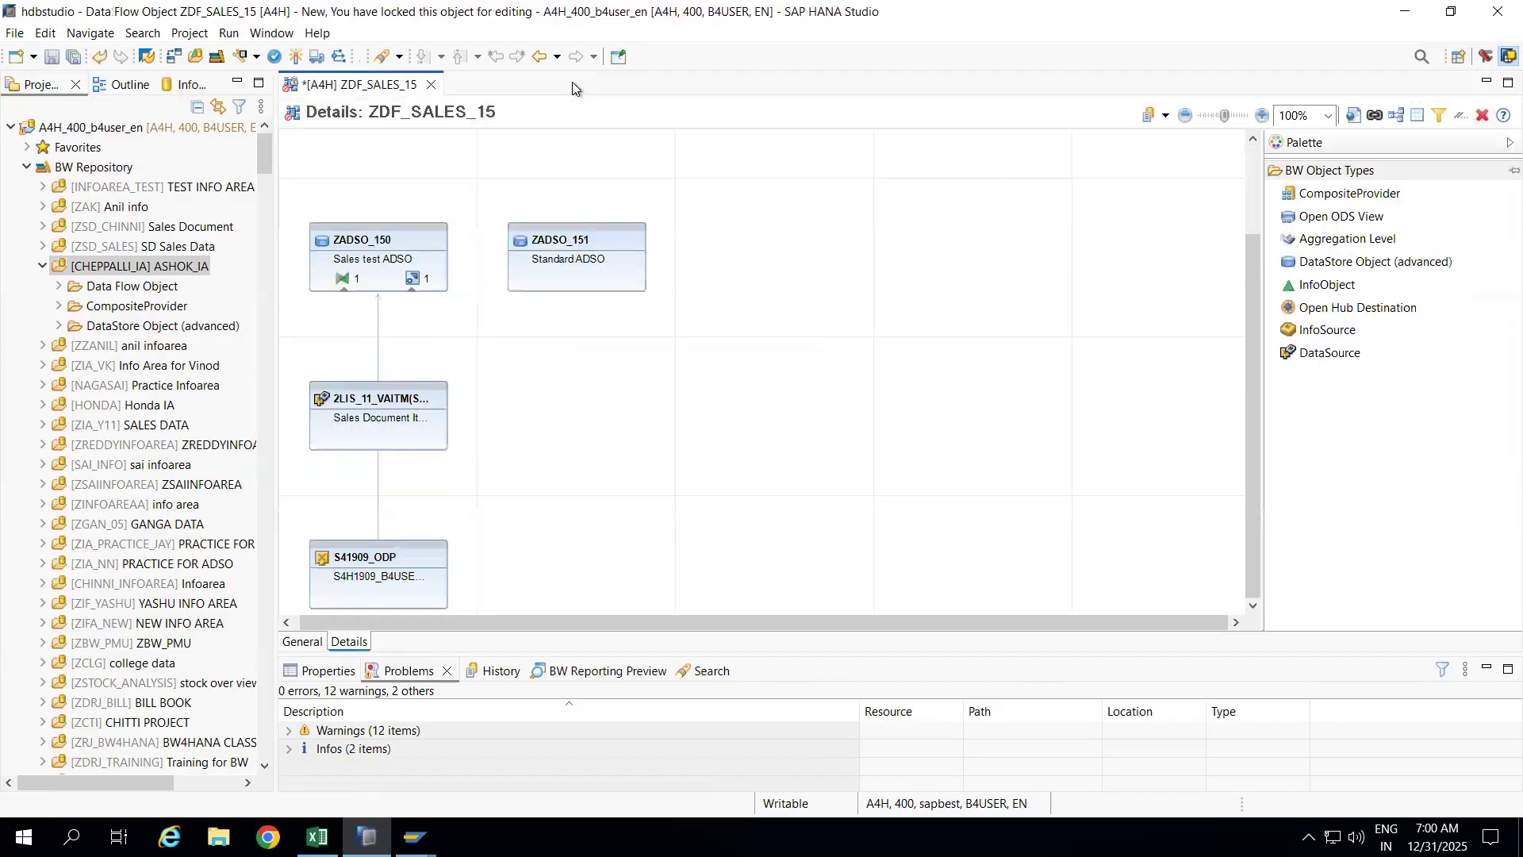
# Connect ZADSO_150 to ZADSO_151 in the data flow and open the field mapping rules of the resulting transformation
pyautogui.moveTo(400, 247)
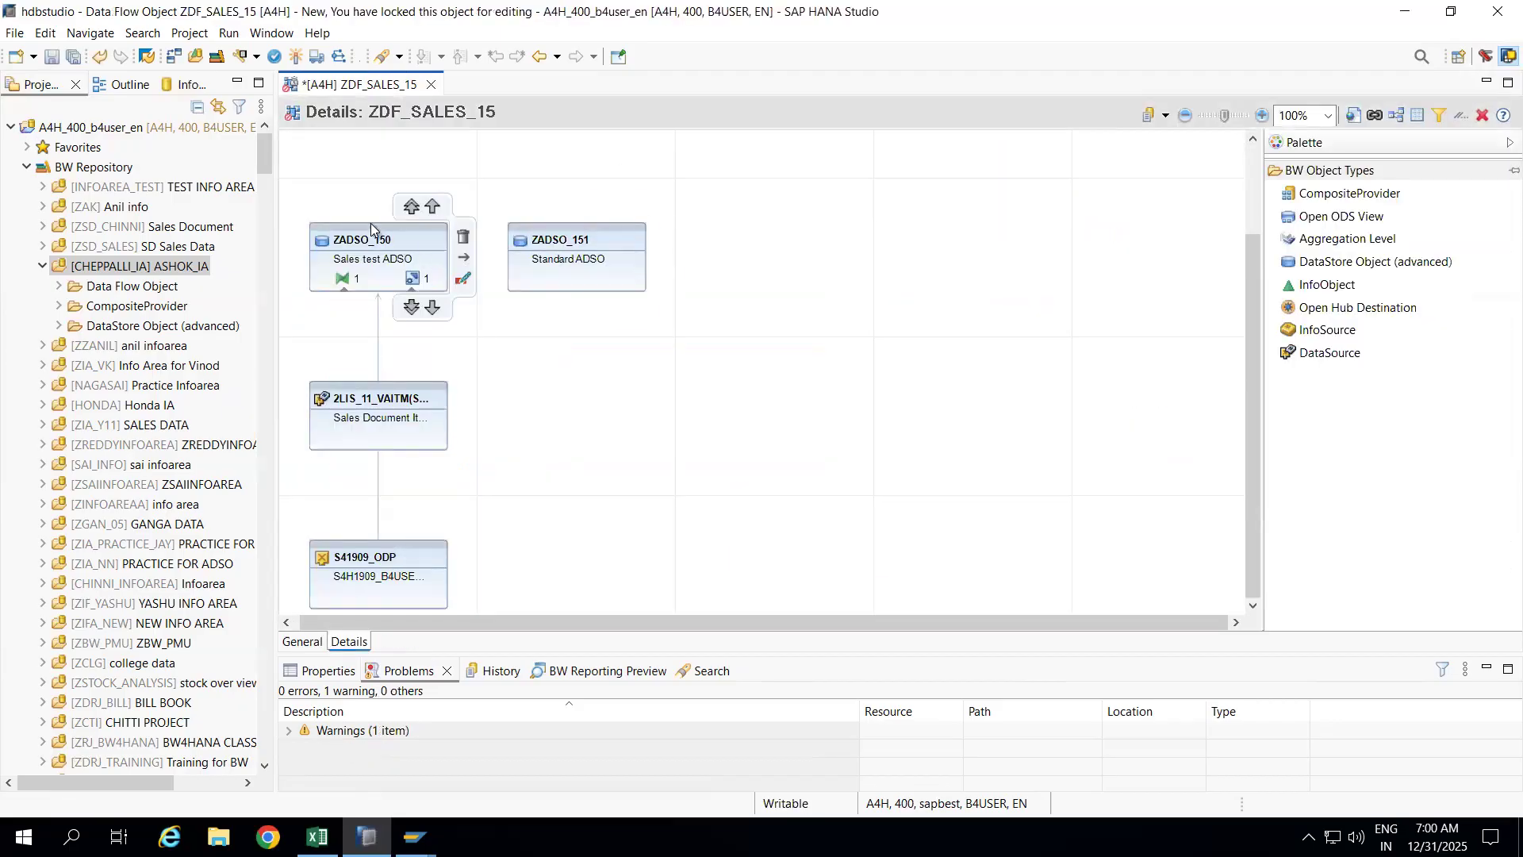
pyautogui.moveTo(369, 223); pyautogui.dragTo(579, 284)
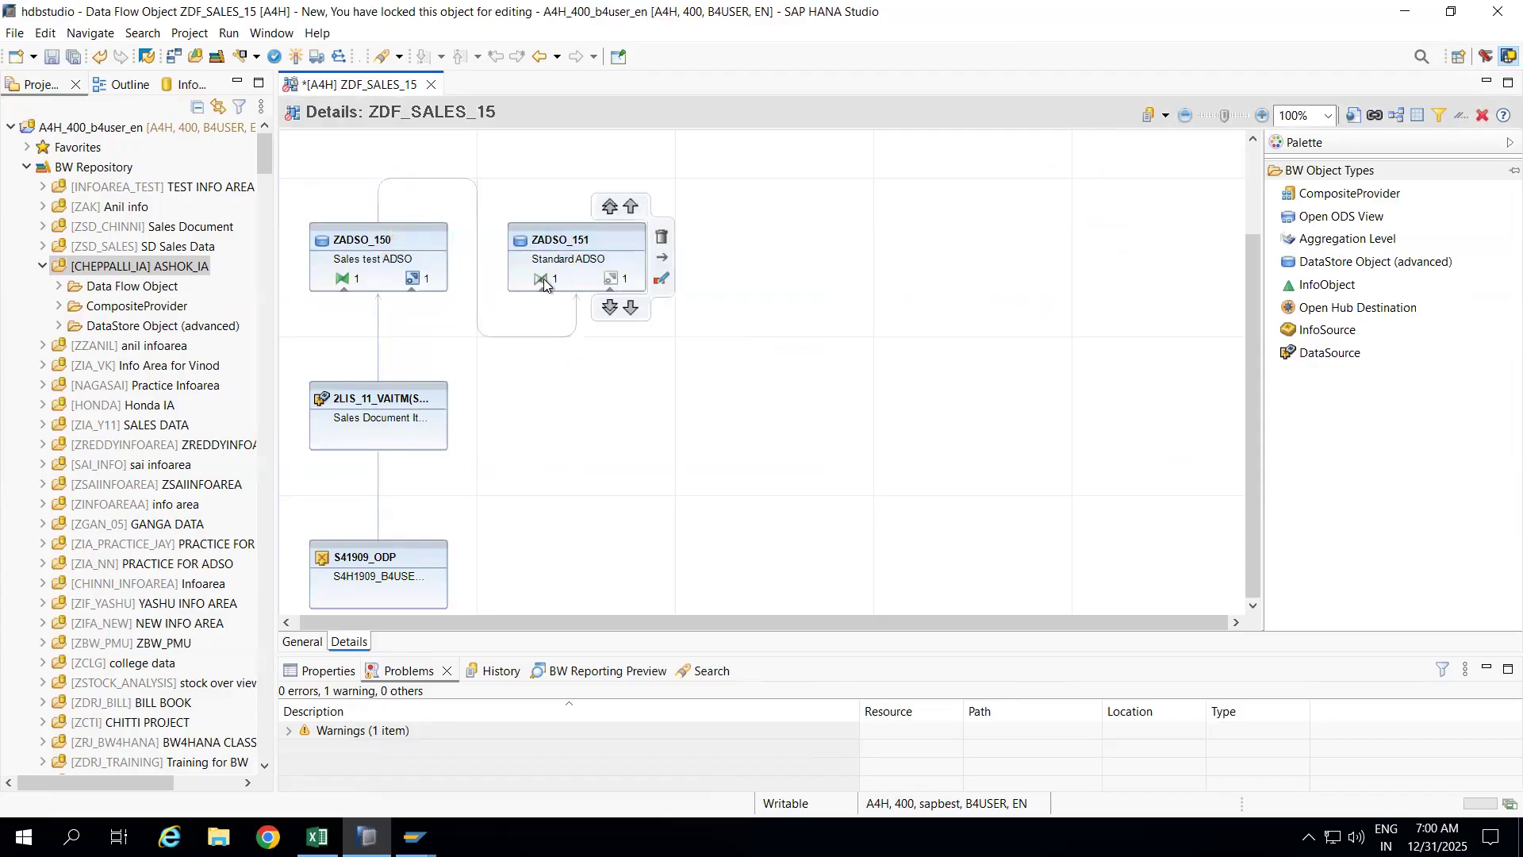
pyautogui.doubleClick(541, 279)
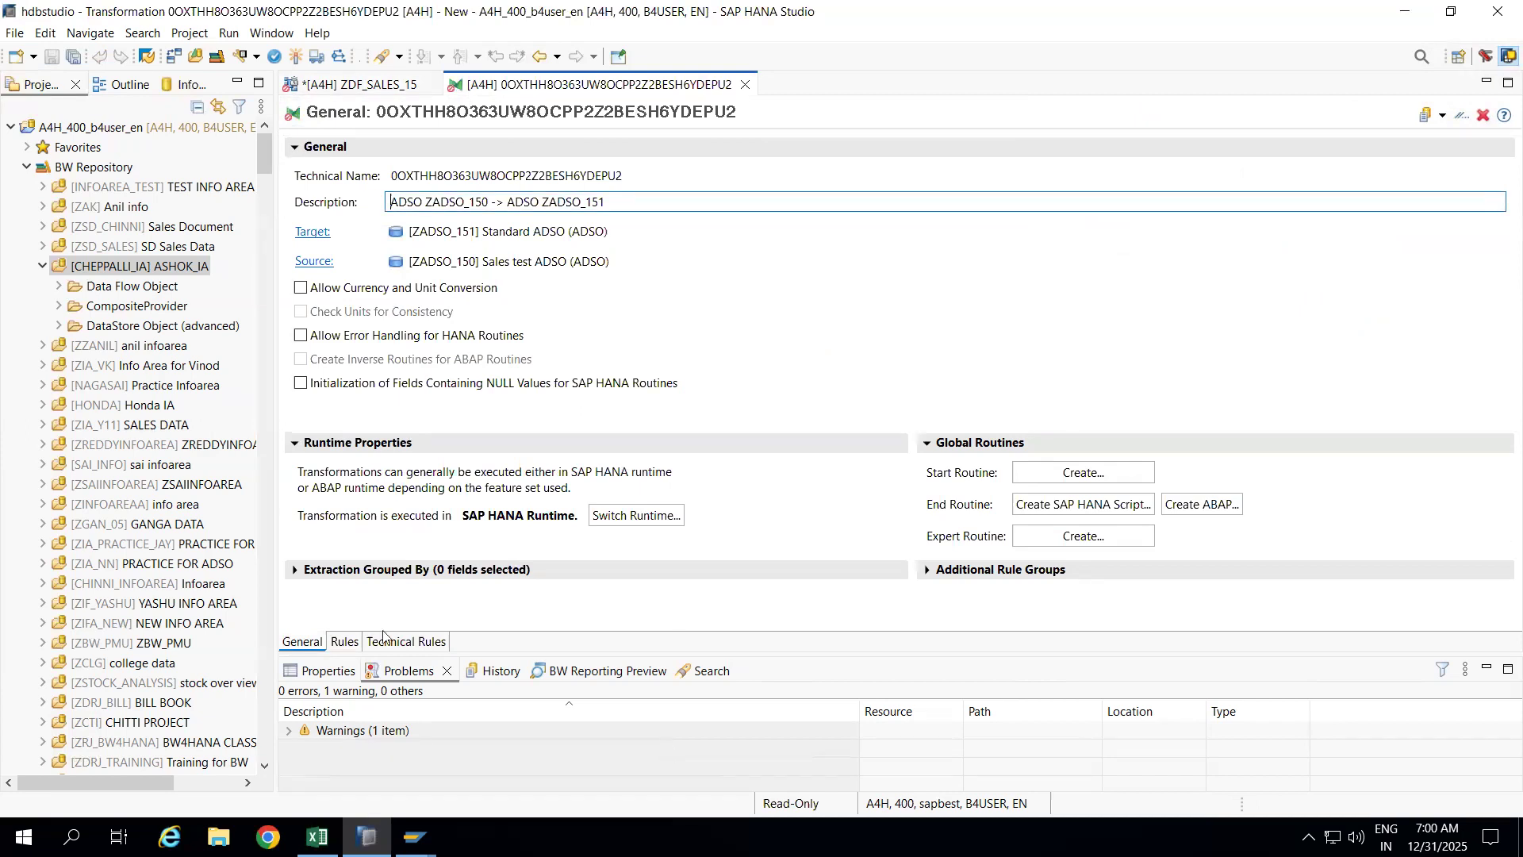
pyautogui.click(345, 641)
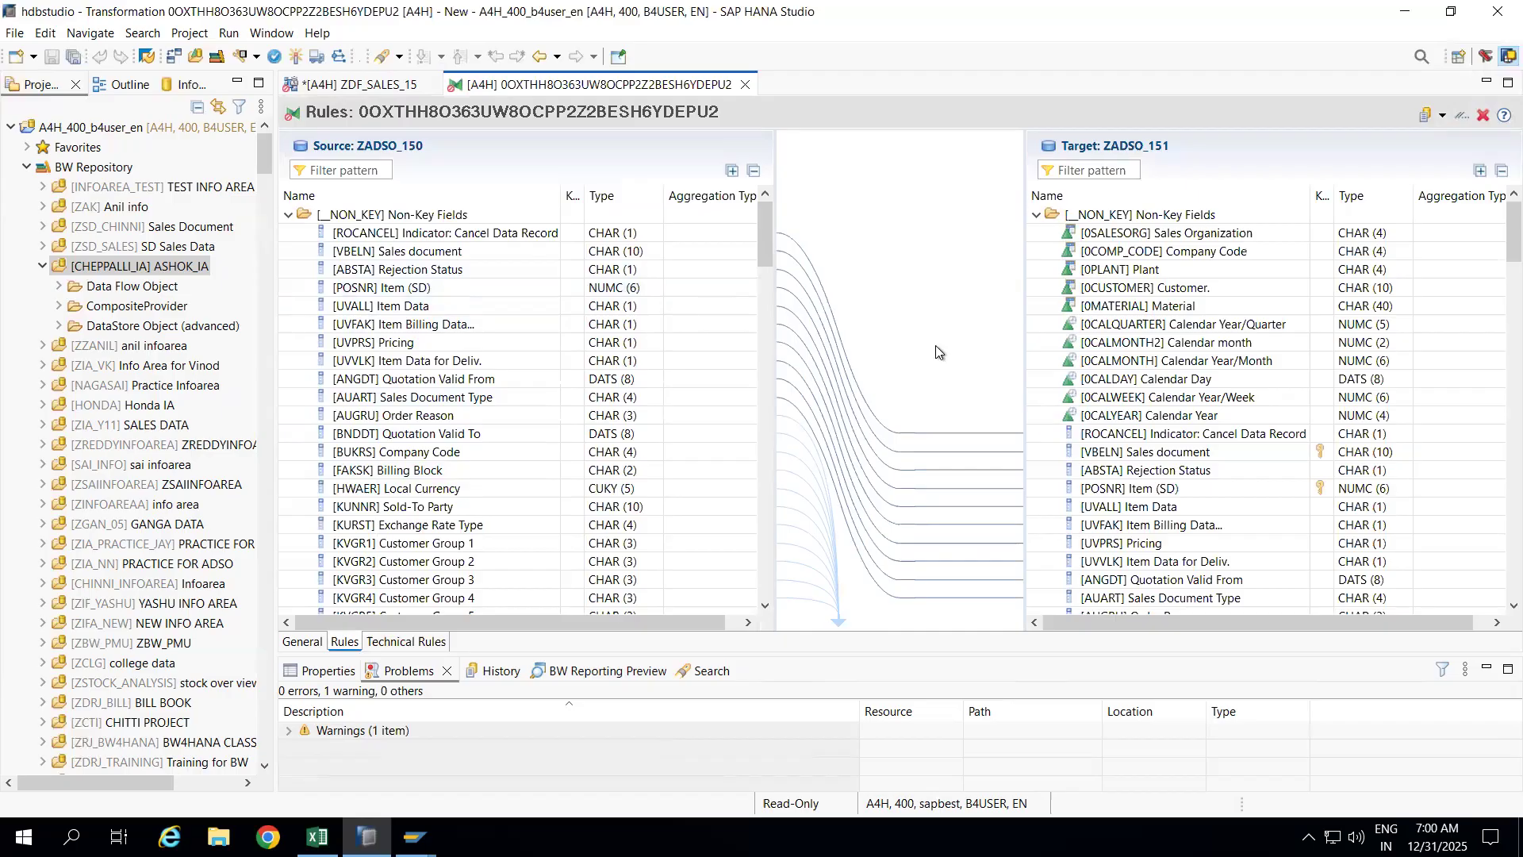
# Set the rule type of target InfoObject 0CALDAY to Time in the transformation
pyautogui.doubleClick(1049, 374)
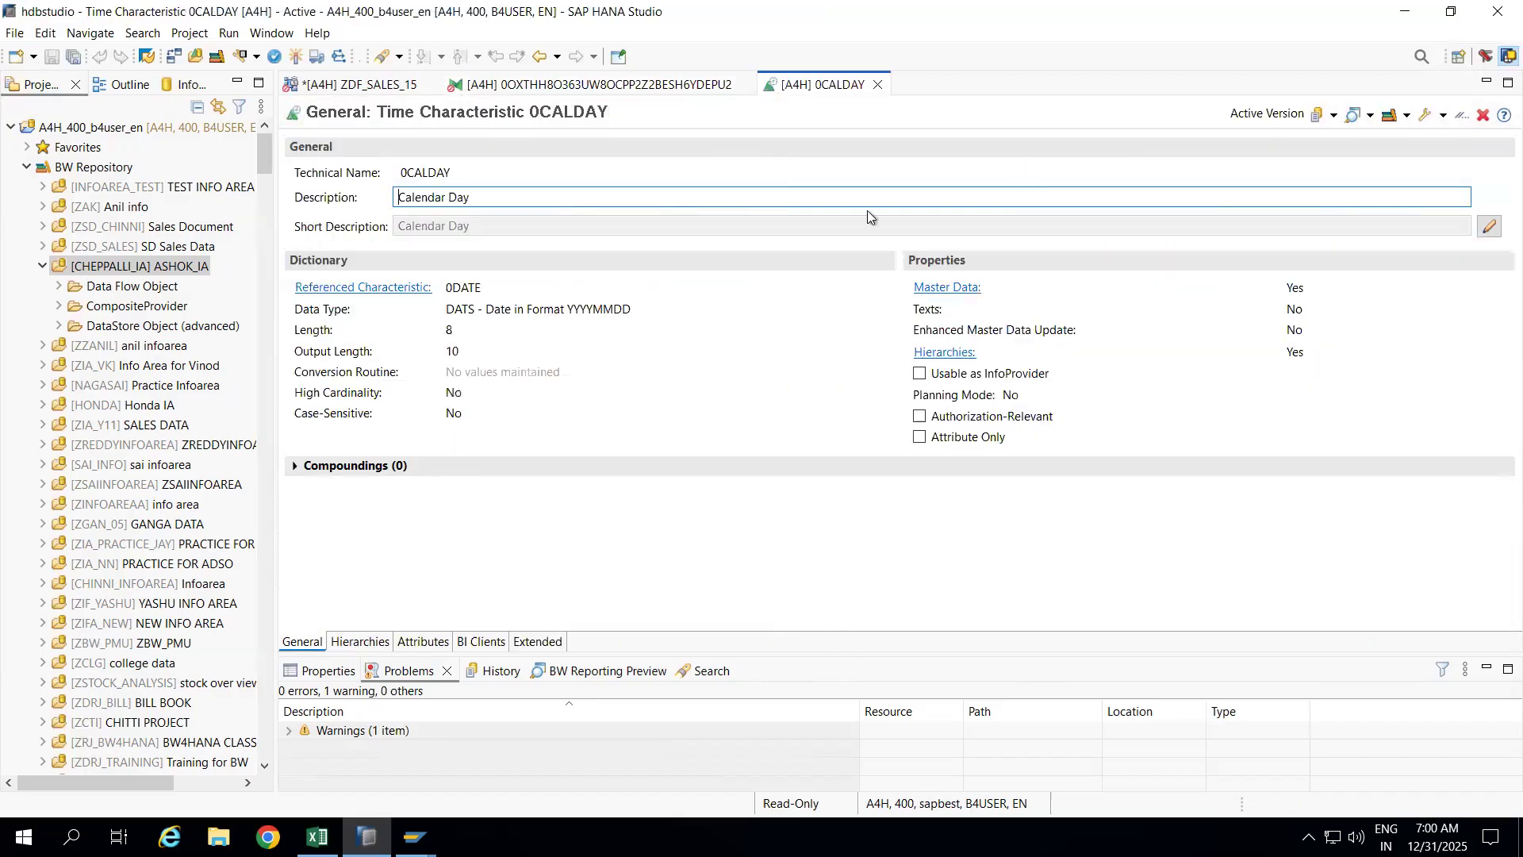
pyautogui.click(876, 84)
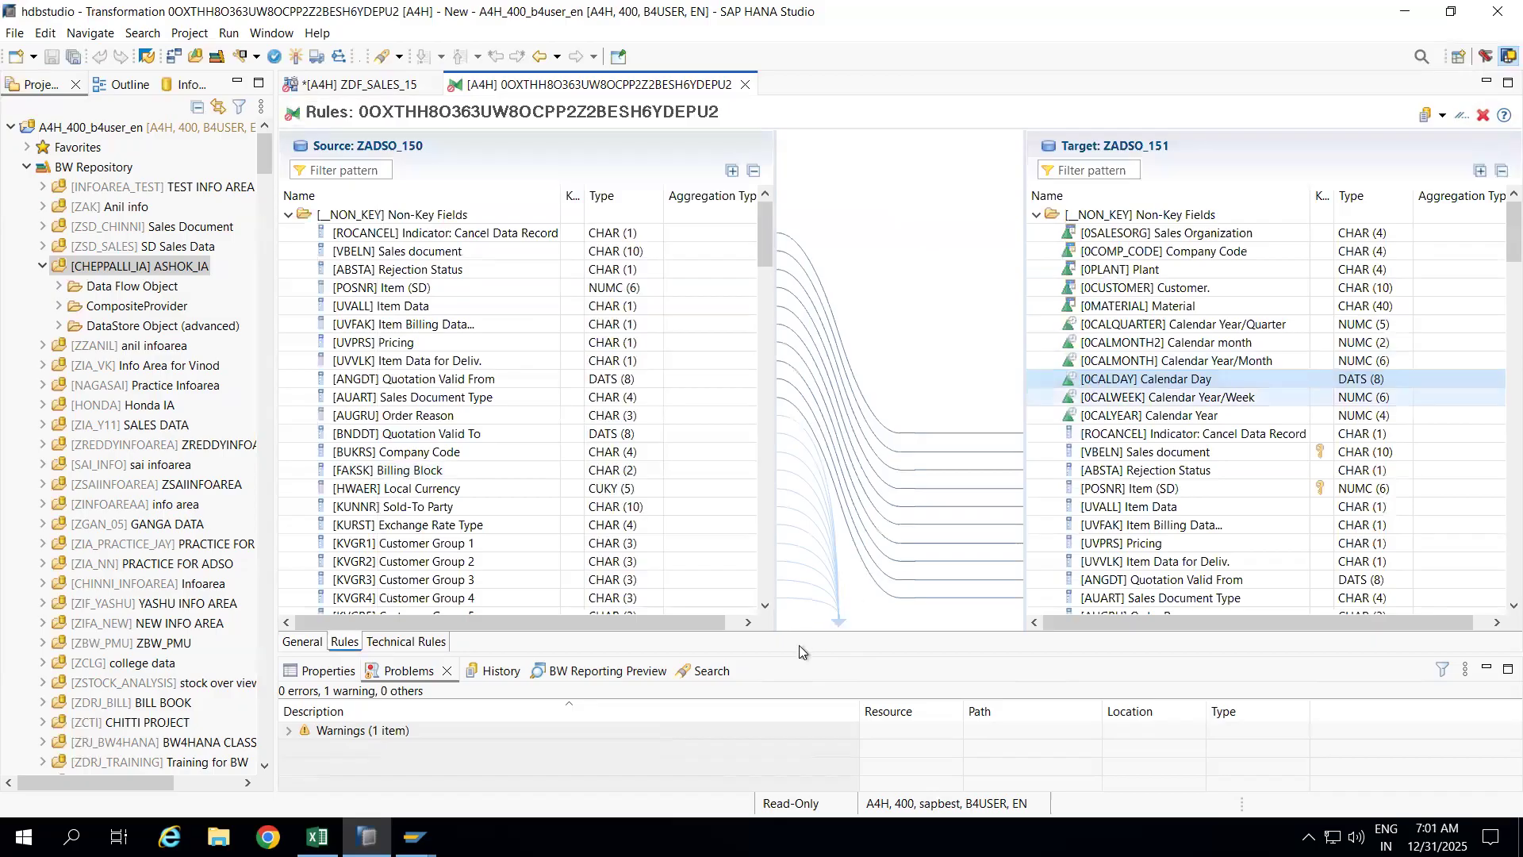
pyautogui.moveTo(801, 529); pyautogui.dragTo(817, 406)
pyautogui.click(448, 423)
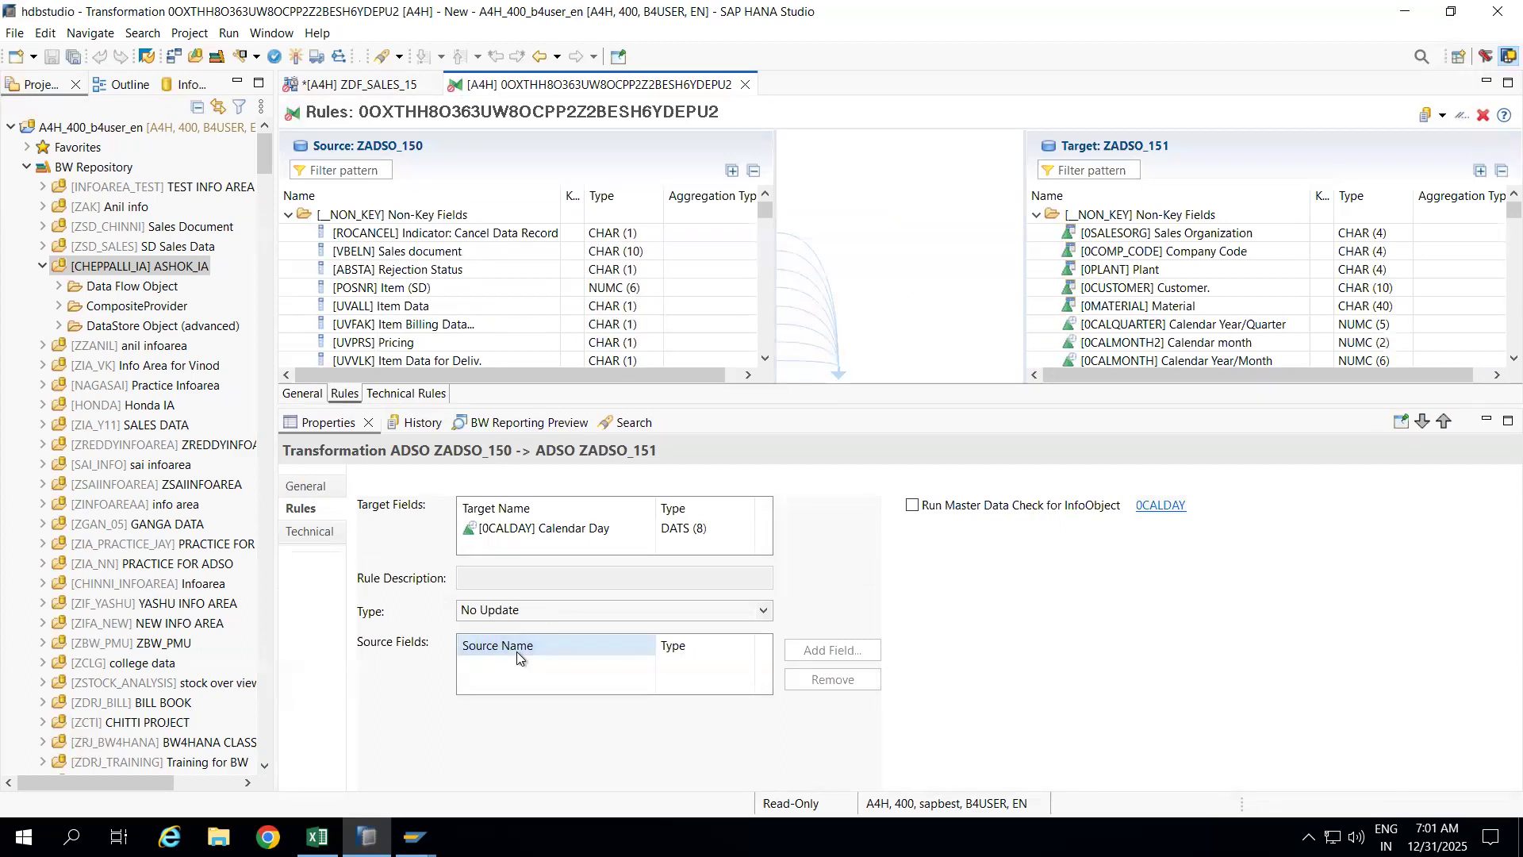
pyautogui.click(603, 614)
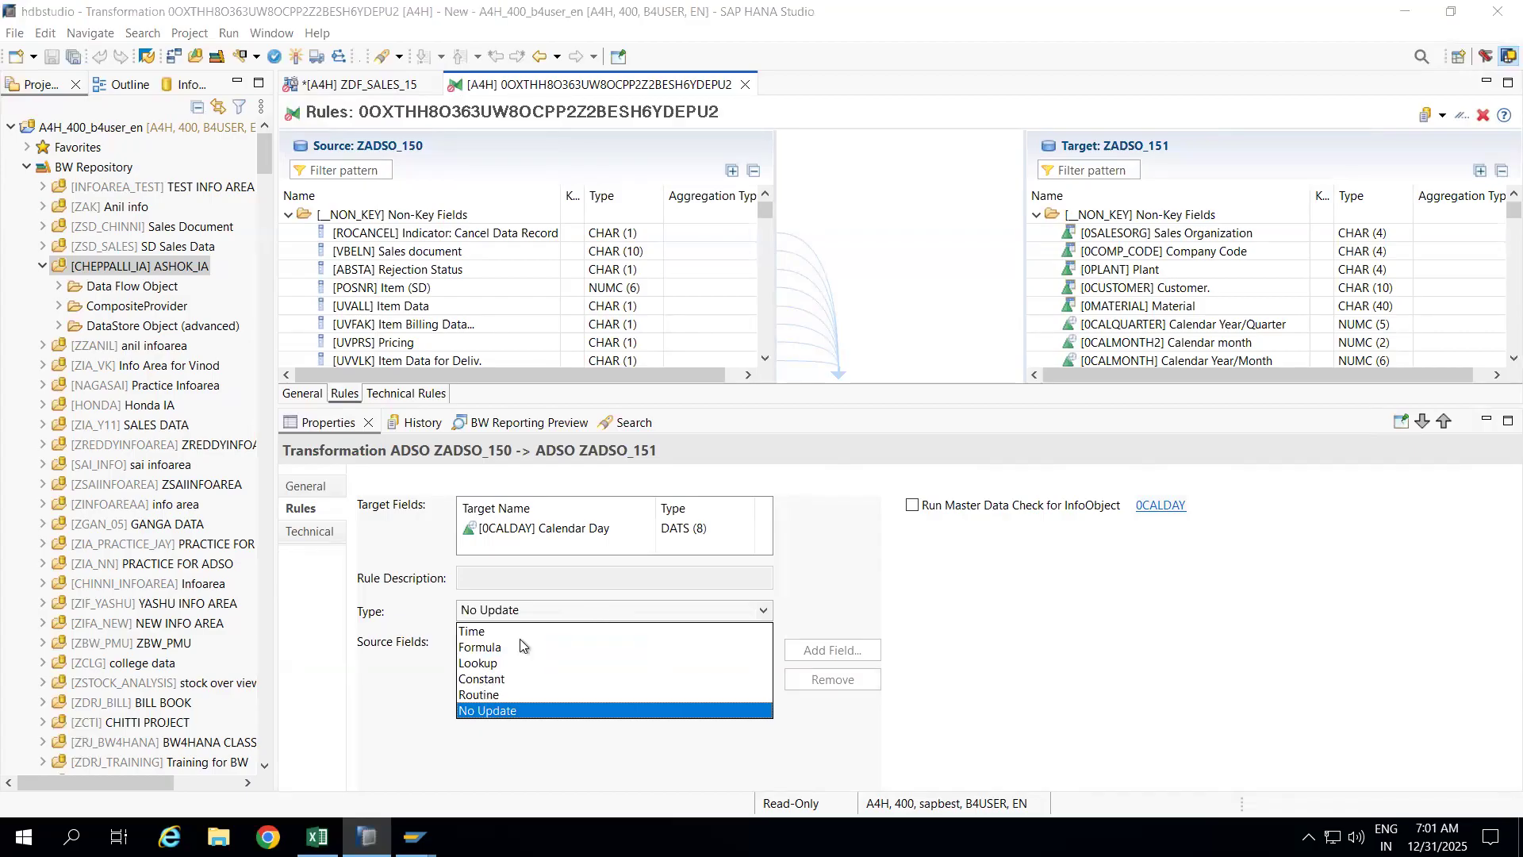
pyautogui.click(839, 606)
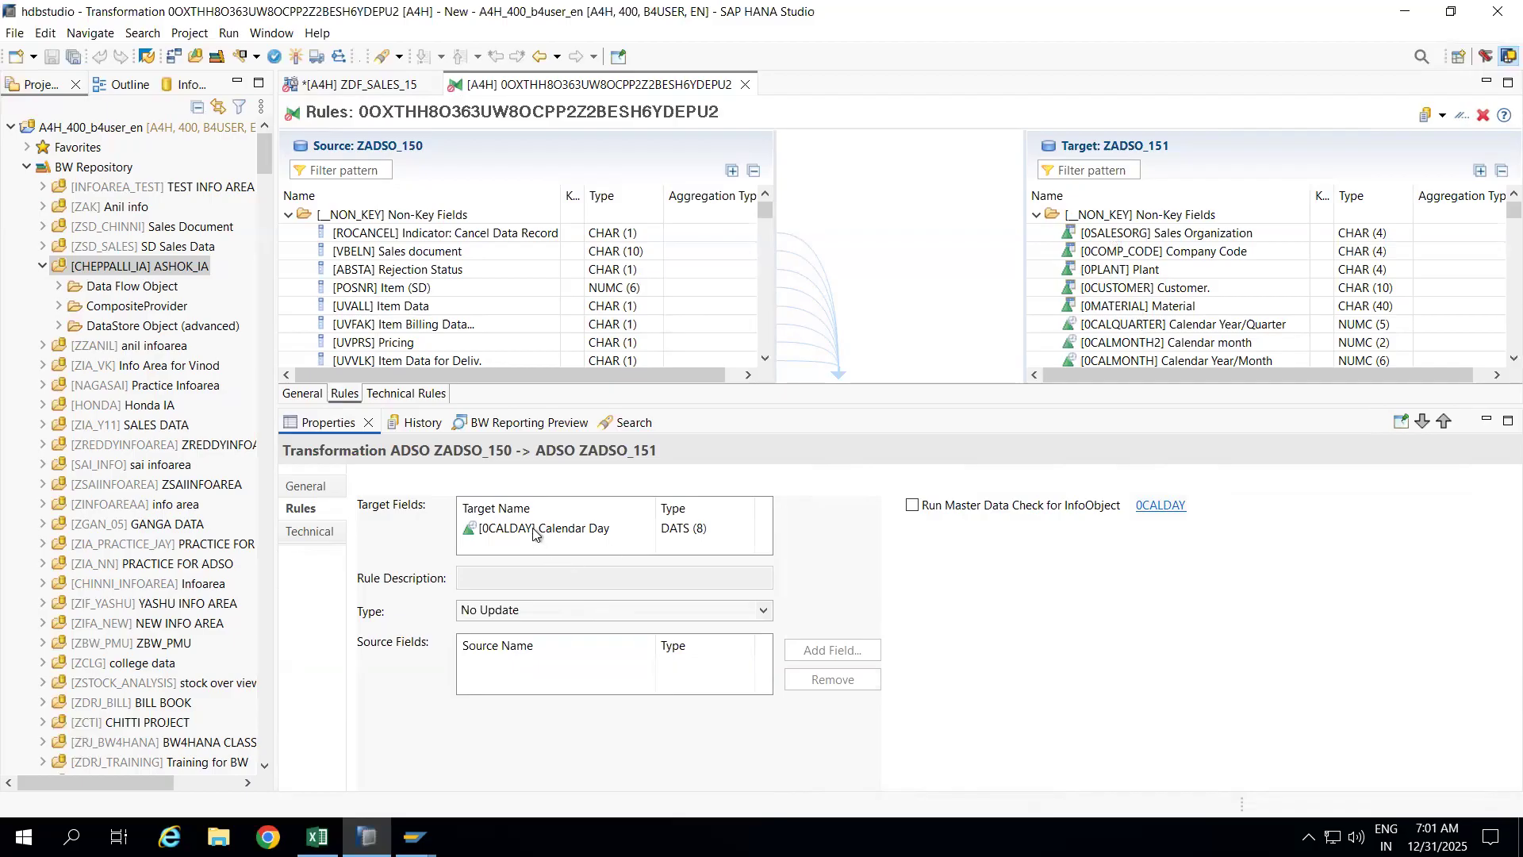
pyautogui.click(514, 609)
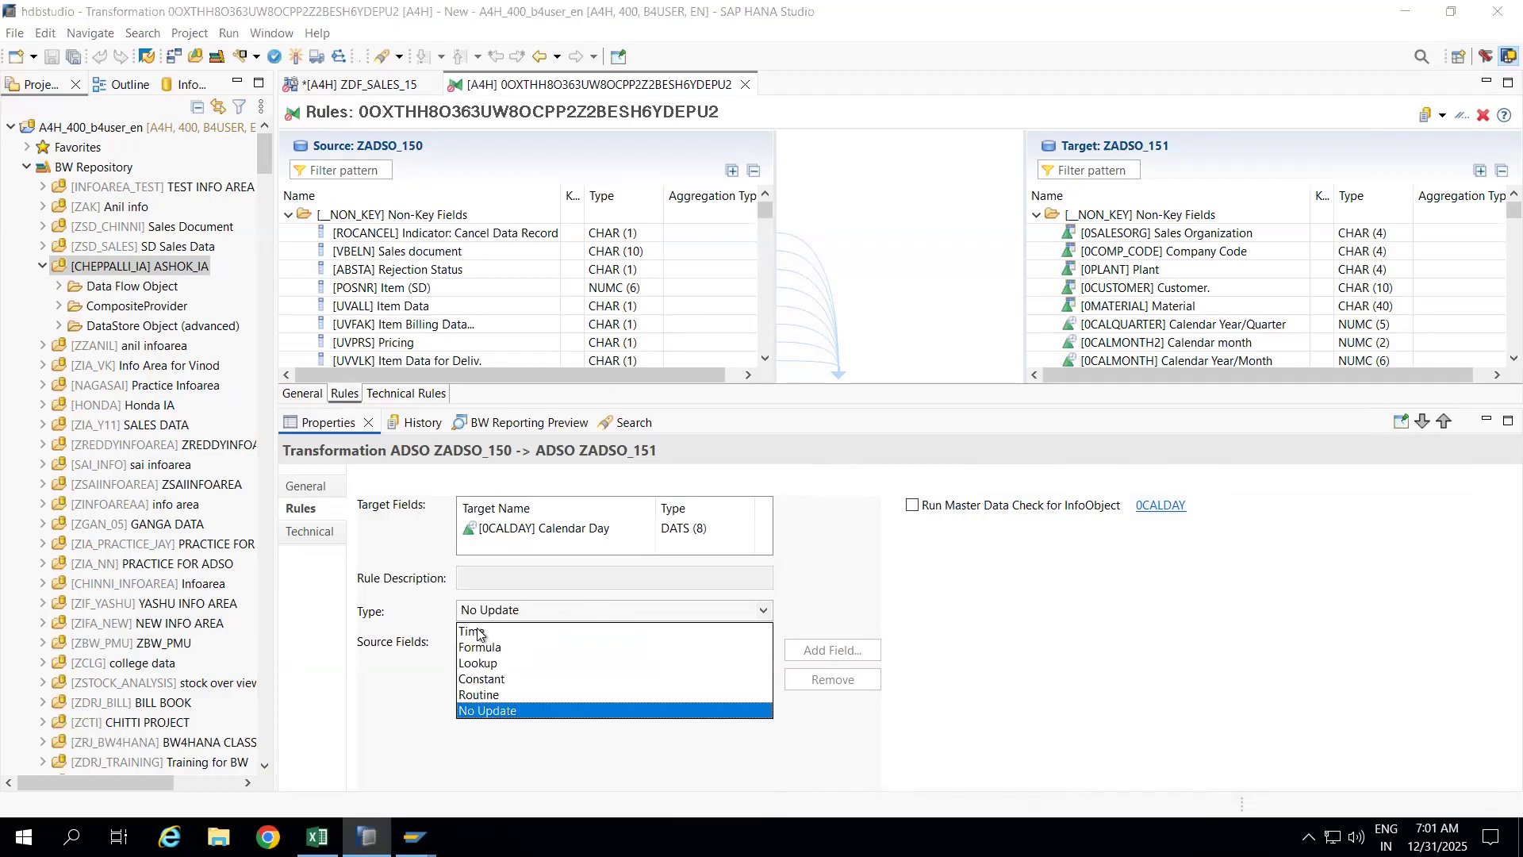
pyautogui.click(477, 632)
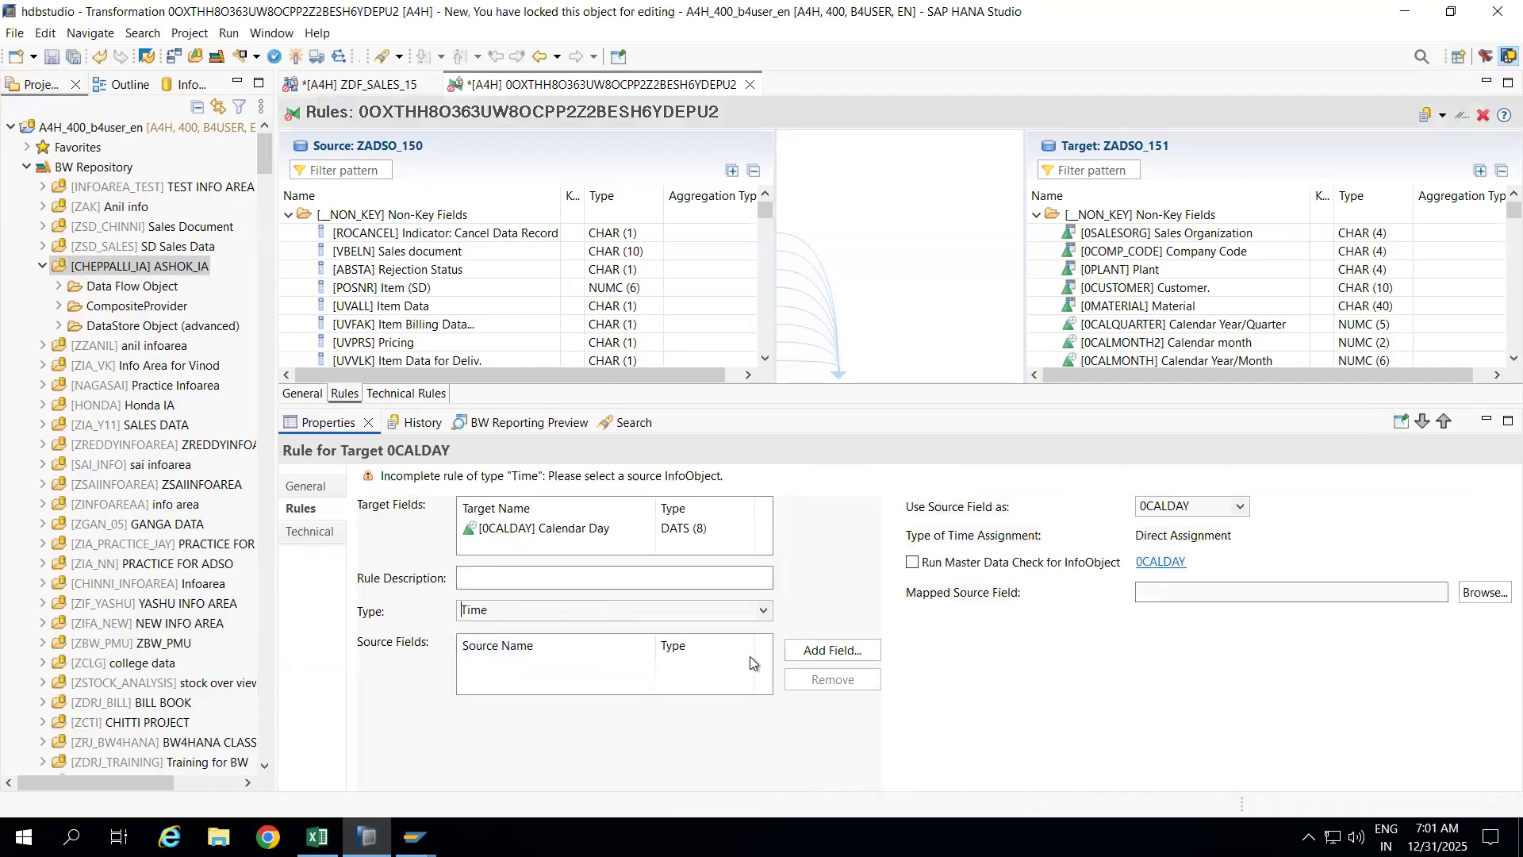
# Find the field ERDAT (Created on) and add it as the source field of the 0CALDAY rule
pyautogui.click(822, 650)
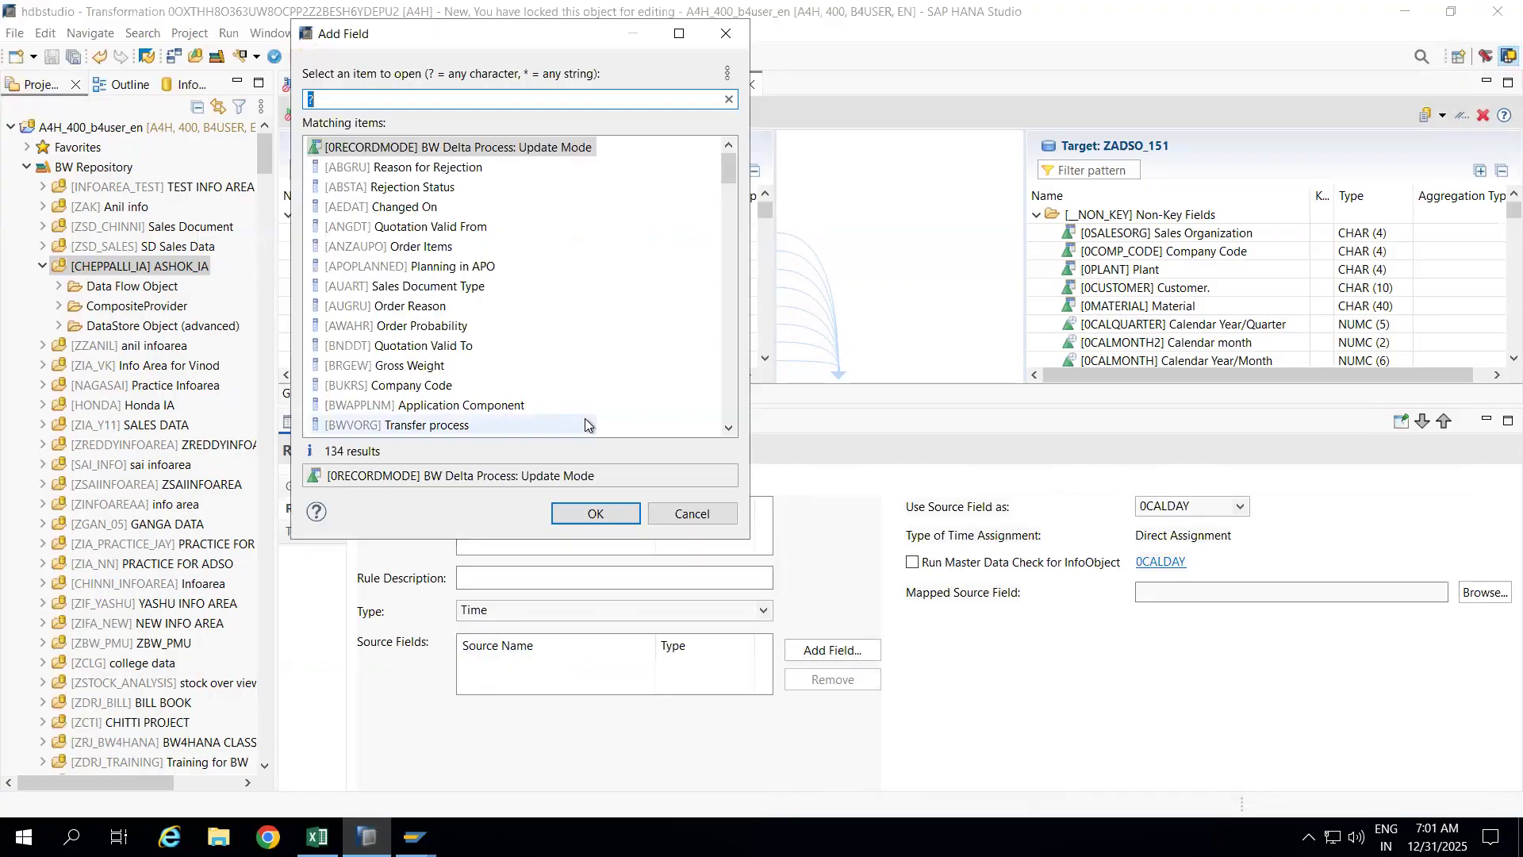
pyautogui.moveTo(559, 54); pyautogui.dragTo(617, 247)
pyautogui.click(485, 289)
pyautogui.press('BackSpace')
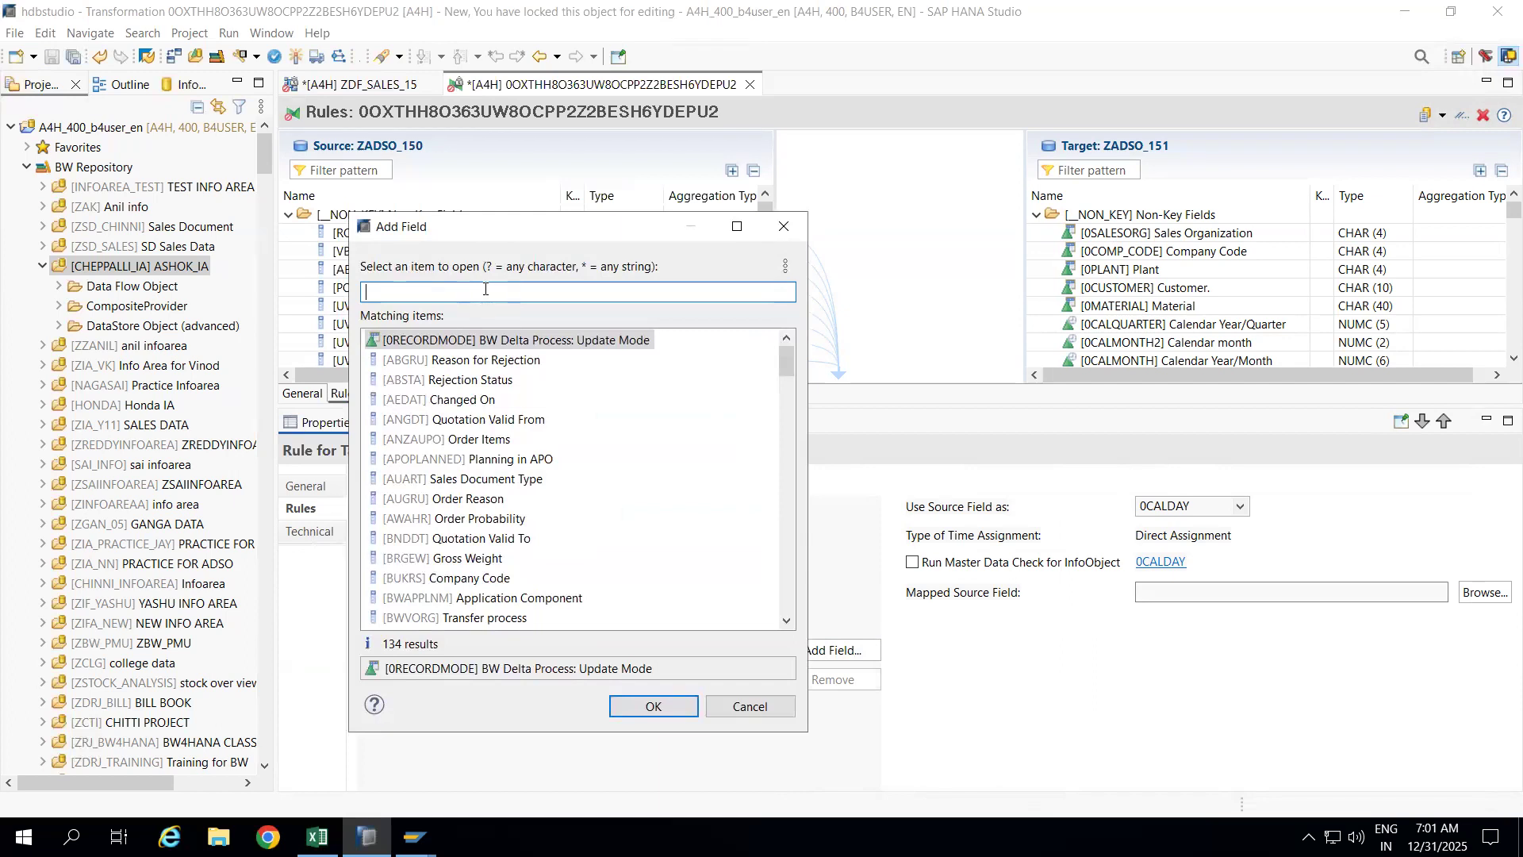
pyautogui.write('erdat')
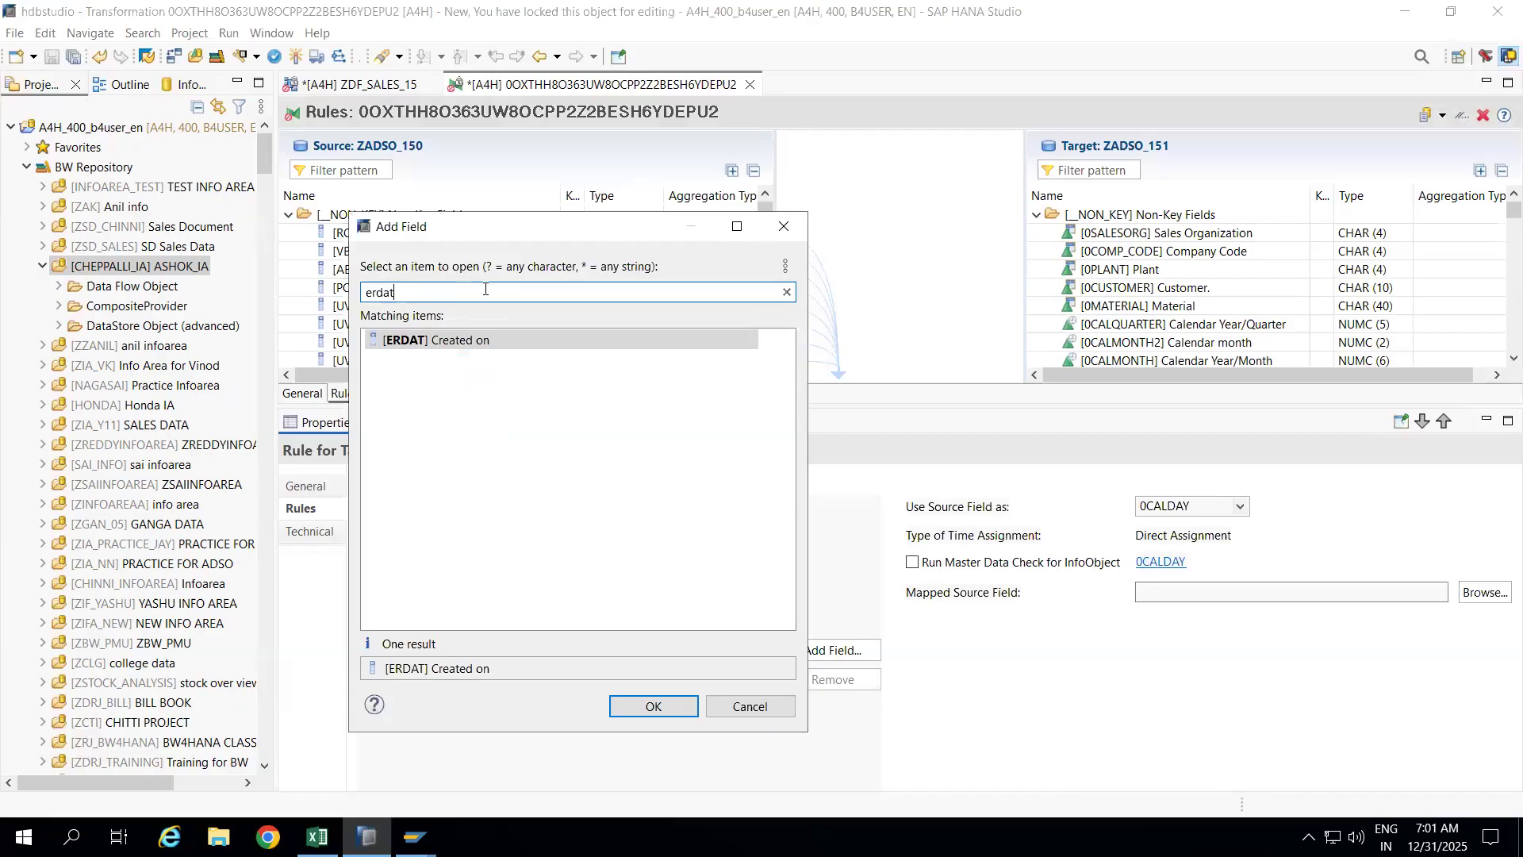
pyautogui.doubleClick(436, 340)
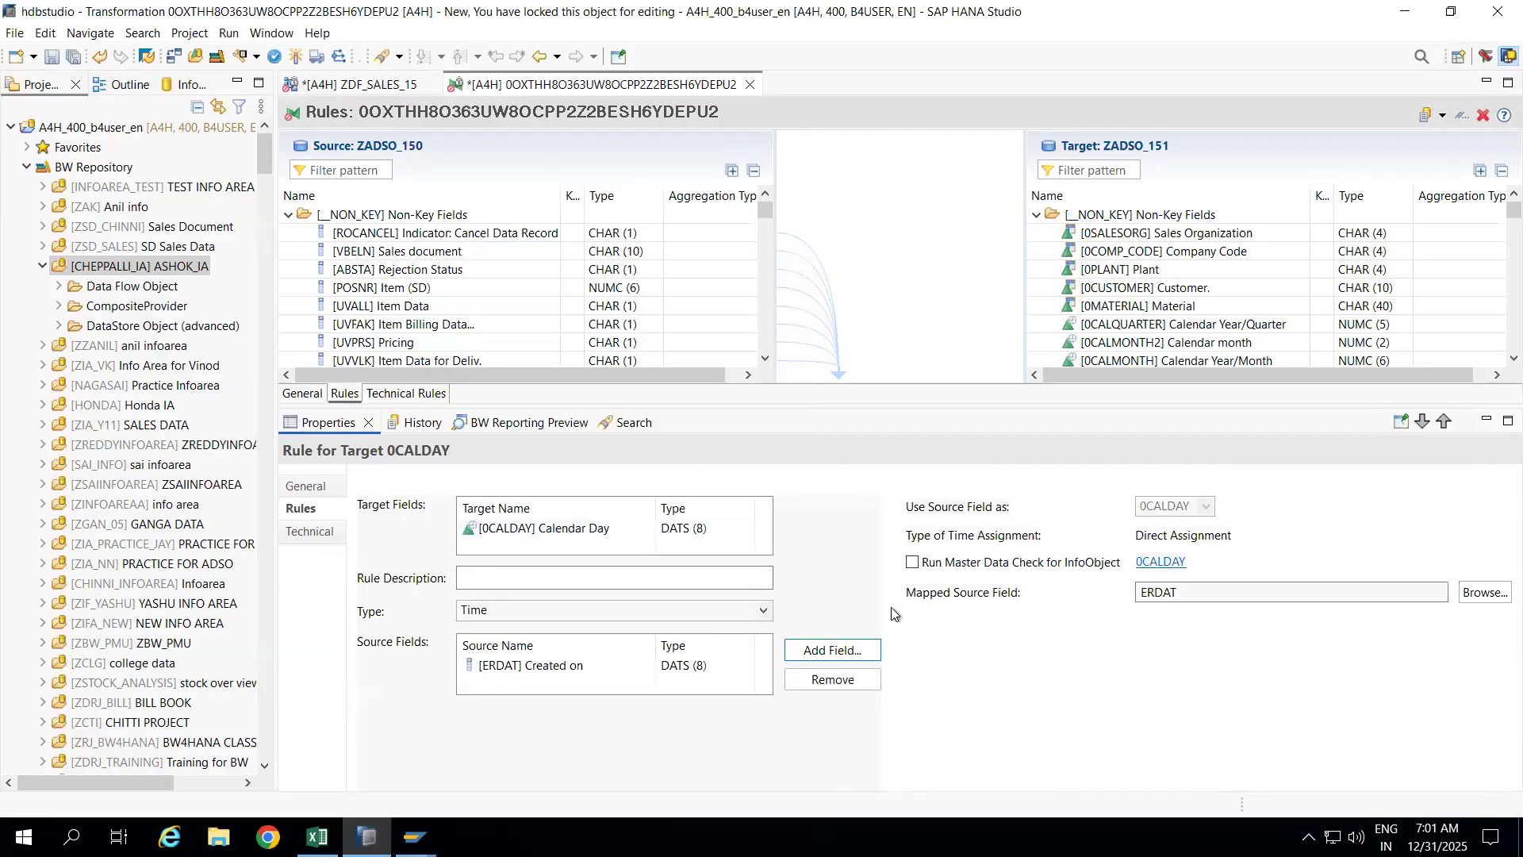
# Map source field ERDAT to the targets 0CALQUARTER, 0CALMONTH2, 0CALMONTH, 0CALWEEK and 0CALYEAR
pyautogui.moveTo(804, 406); pyautogui.dragTo(800, 637)
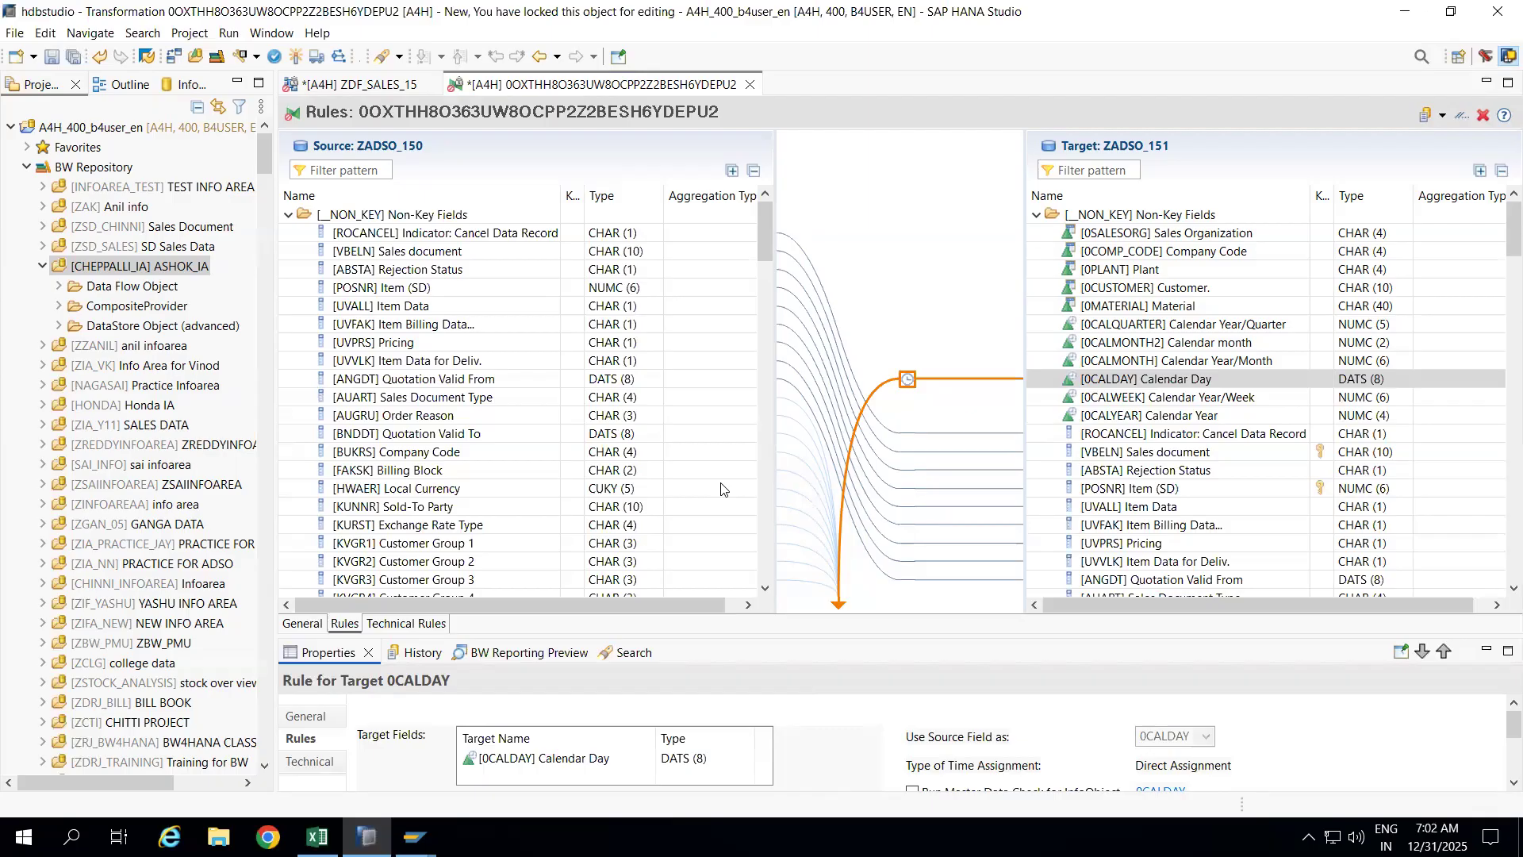
pyautogui.scroll(-12, 773, 506)
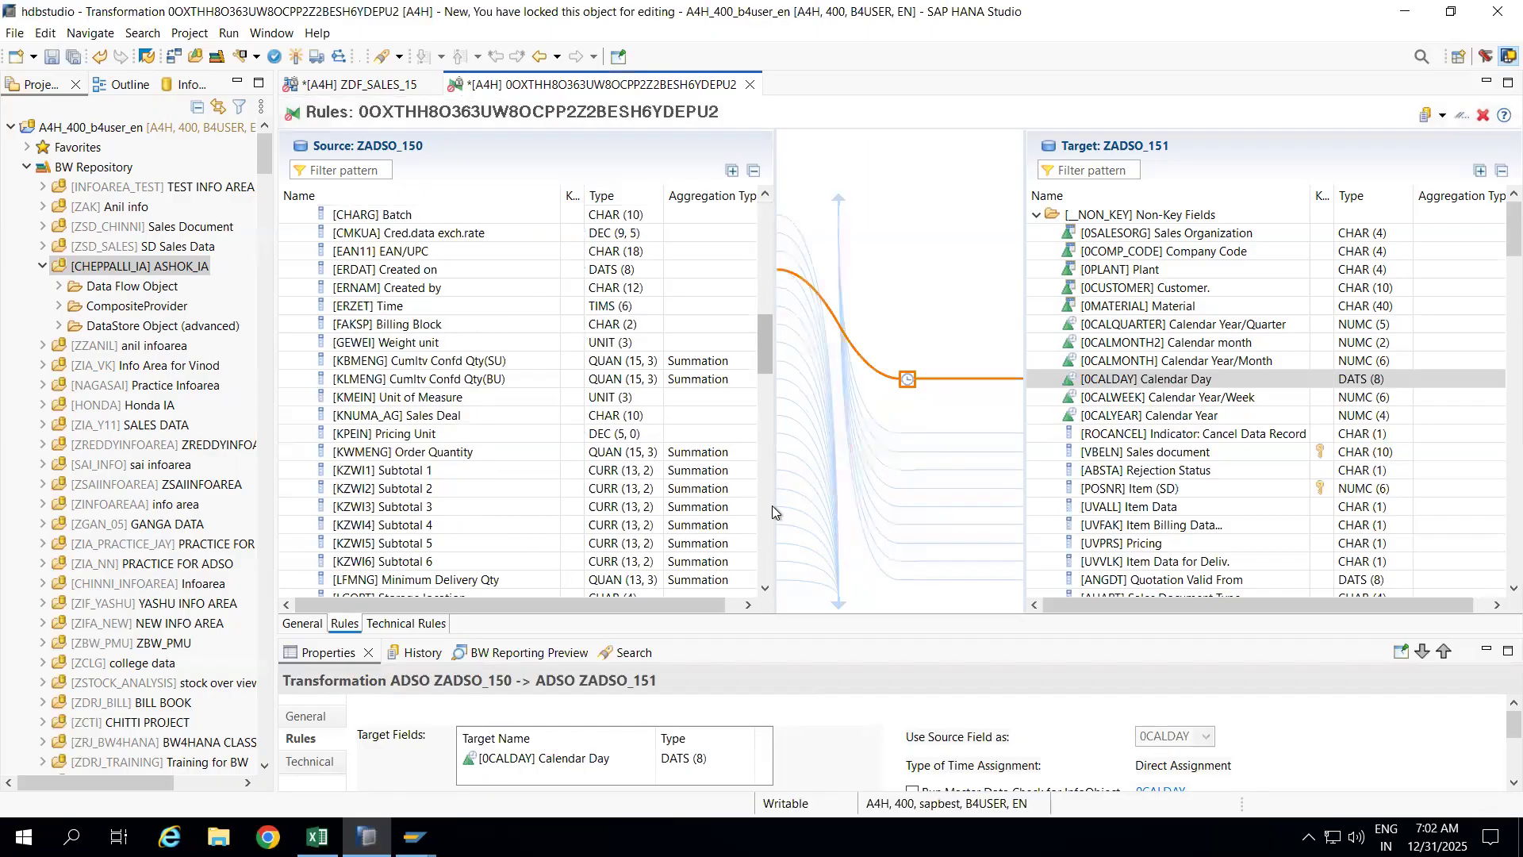
pyautogui.moveTo(764, 421); pyautogui.dragTo(760, 365)
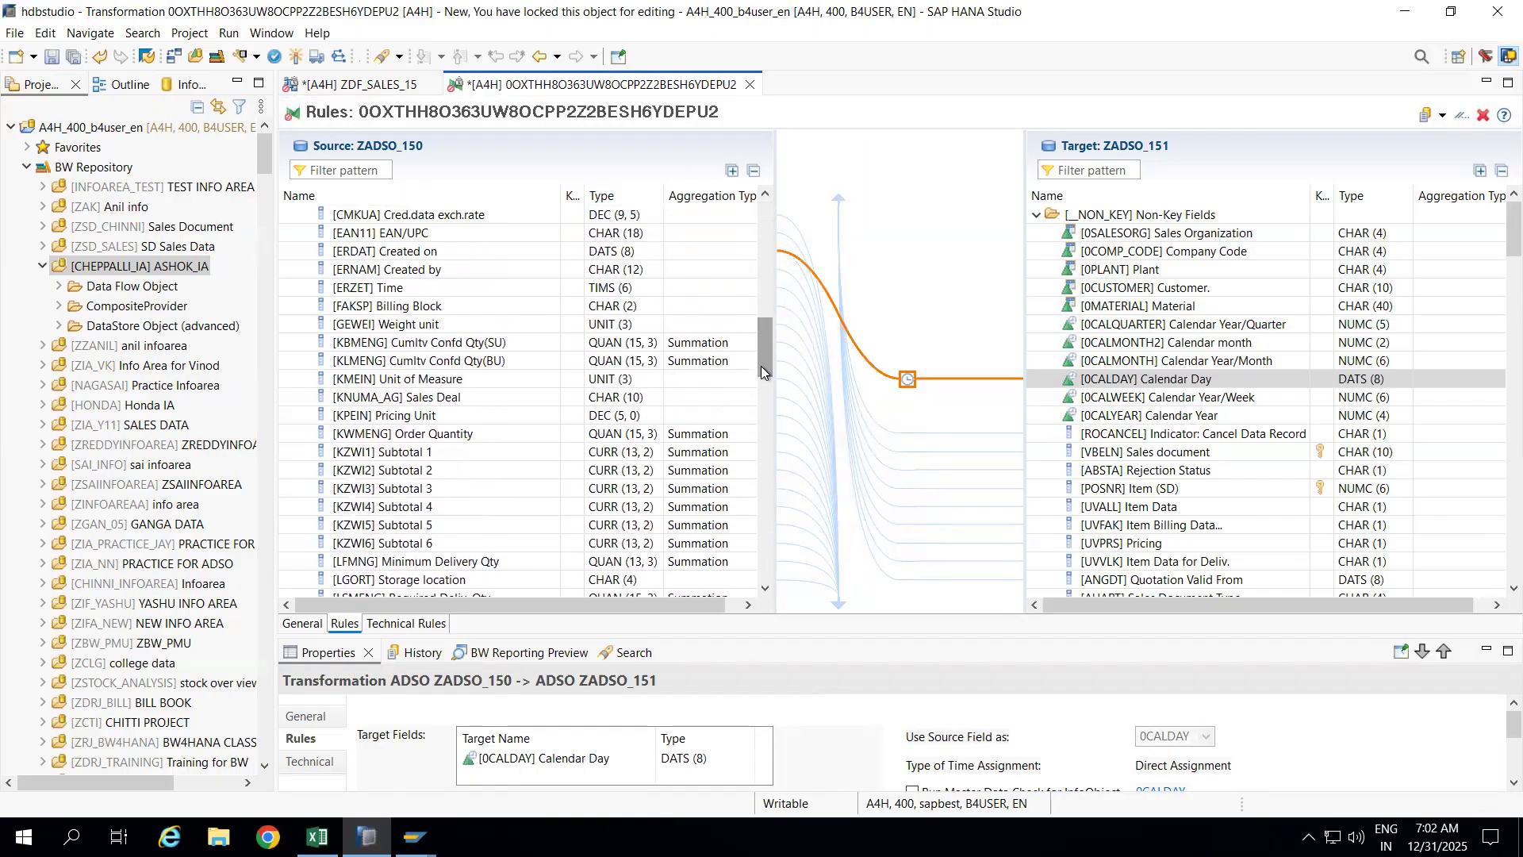
pyautogui.moveTo(615, 255); pyautogui.dragTo(1063, 326)
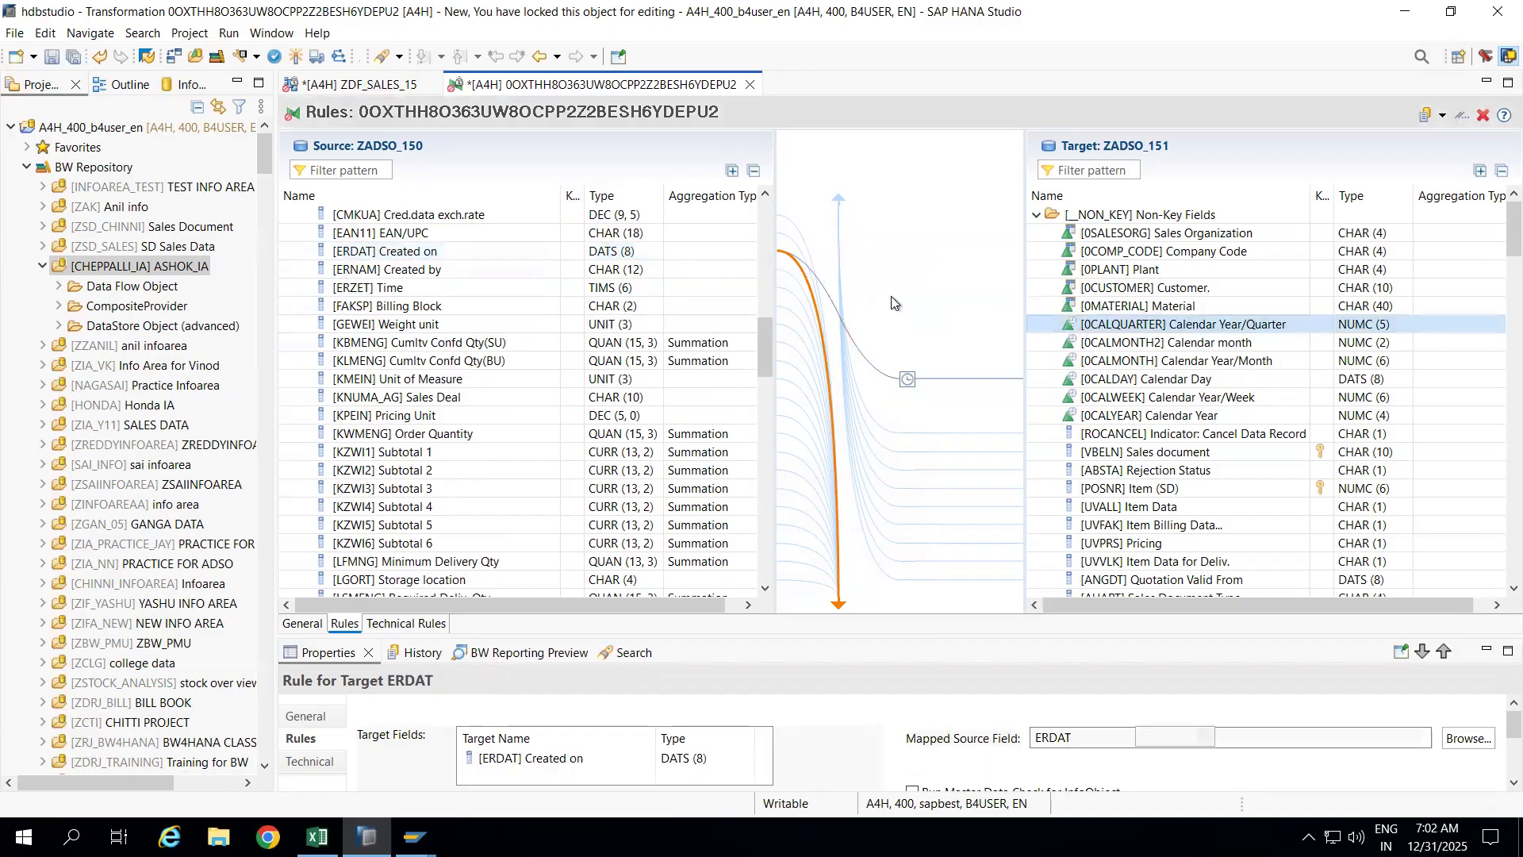
pyautogui.moveTo(735, 251); pyautogui.dragTo(1075, 343)
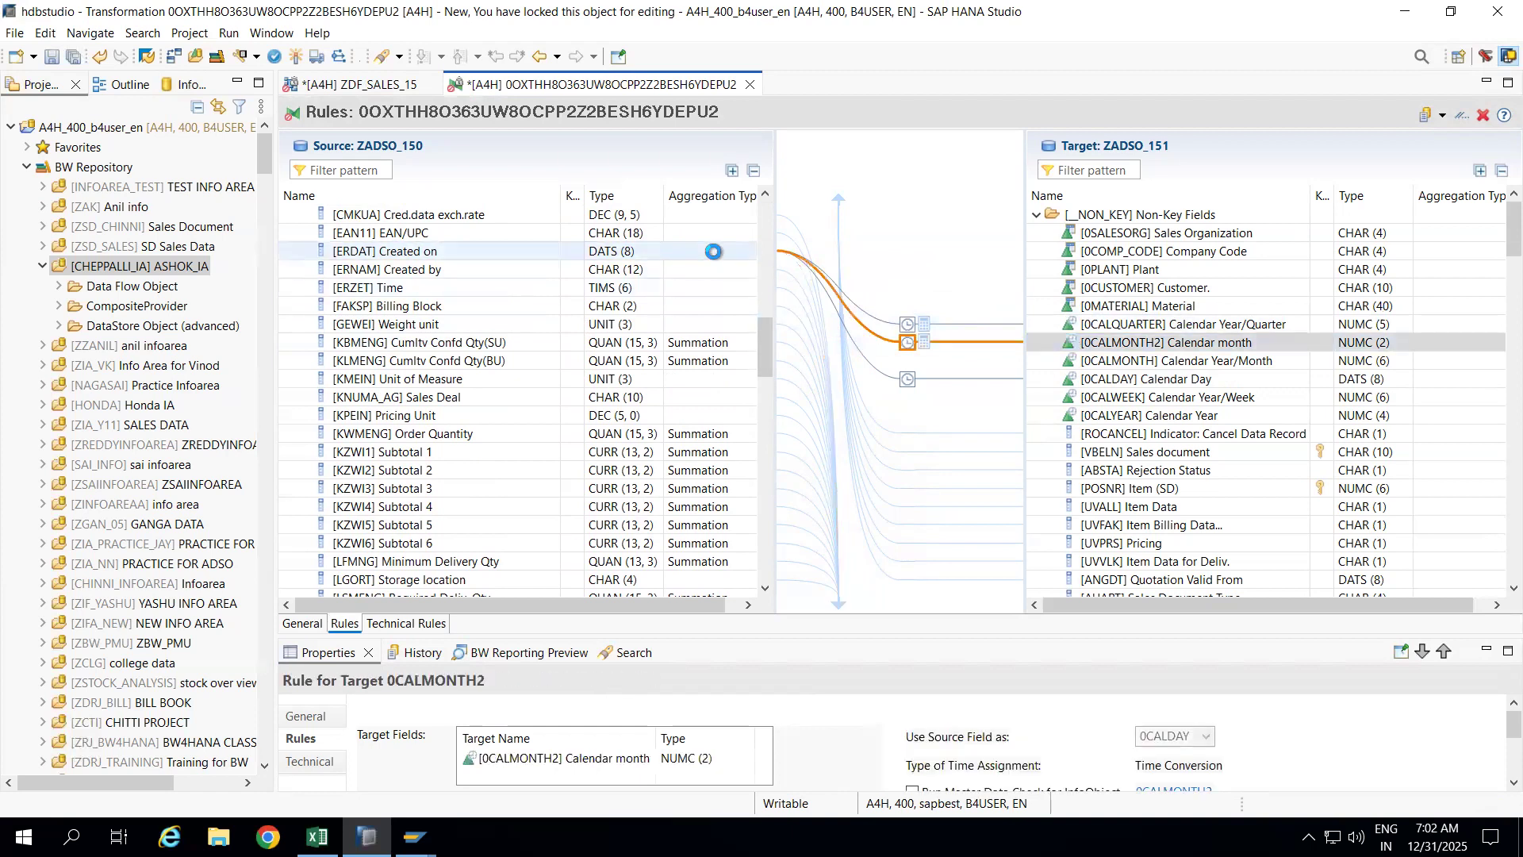
pyautogui.moveTo(713, 251); pyautogui.dragTo(1089, 367)
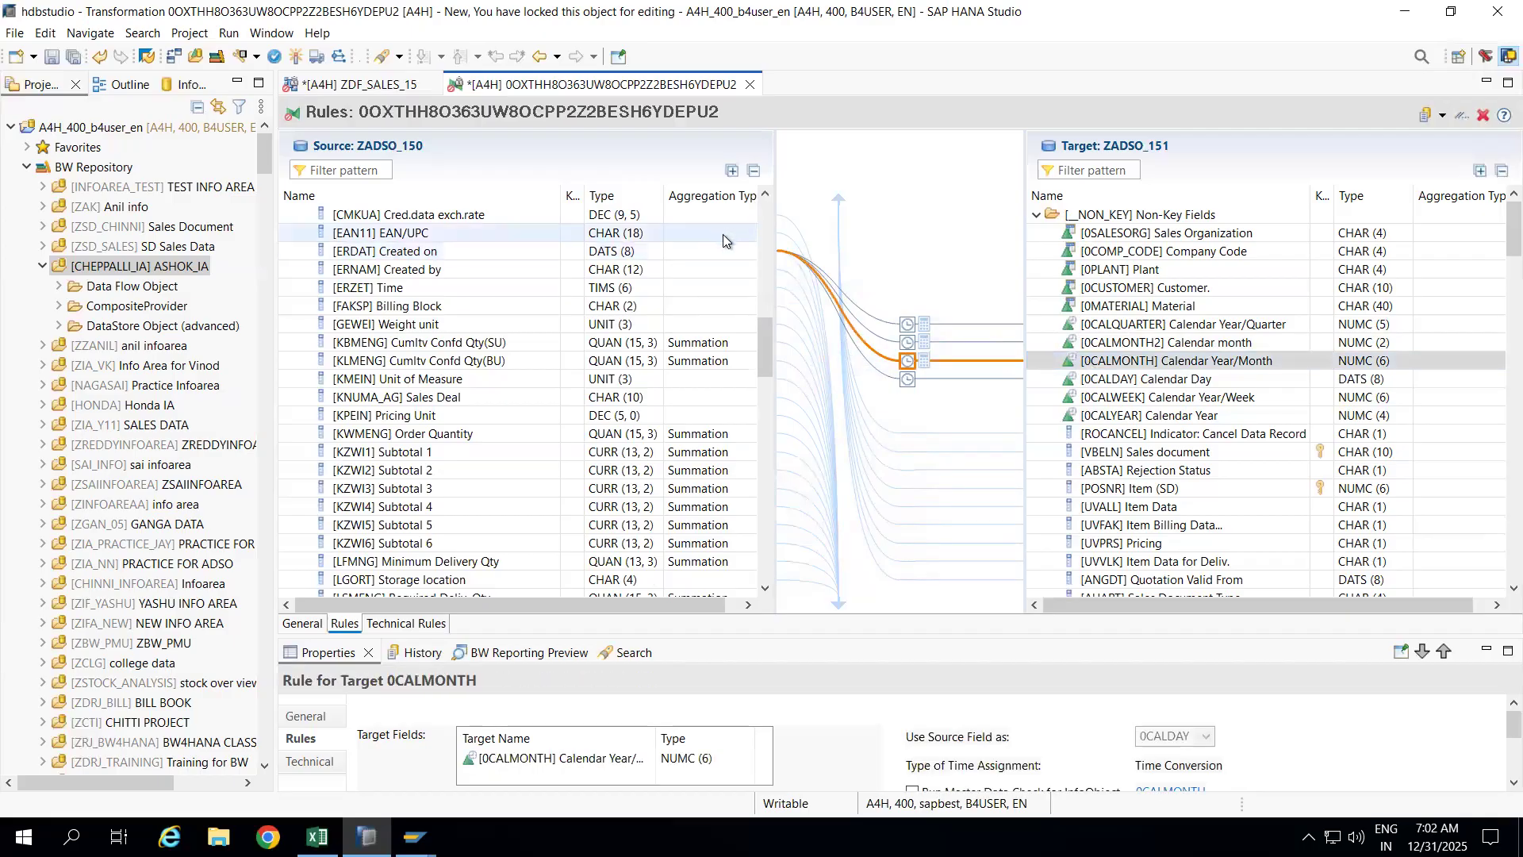
pyautogui.moveTo(734, 250); pyautogui.dragTo(1103, 399)
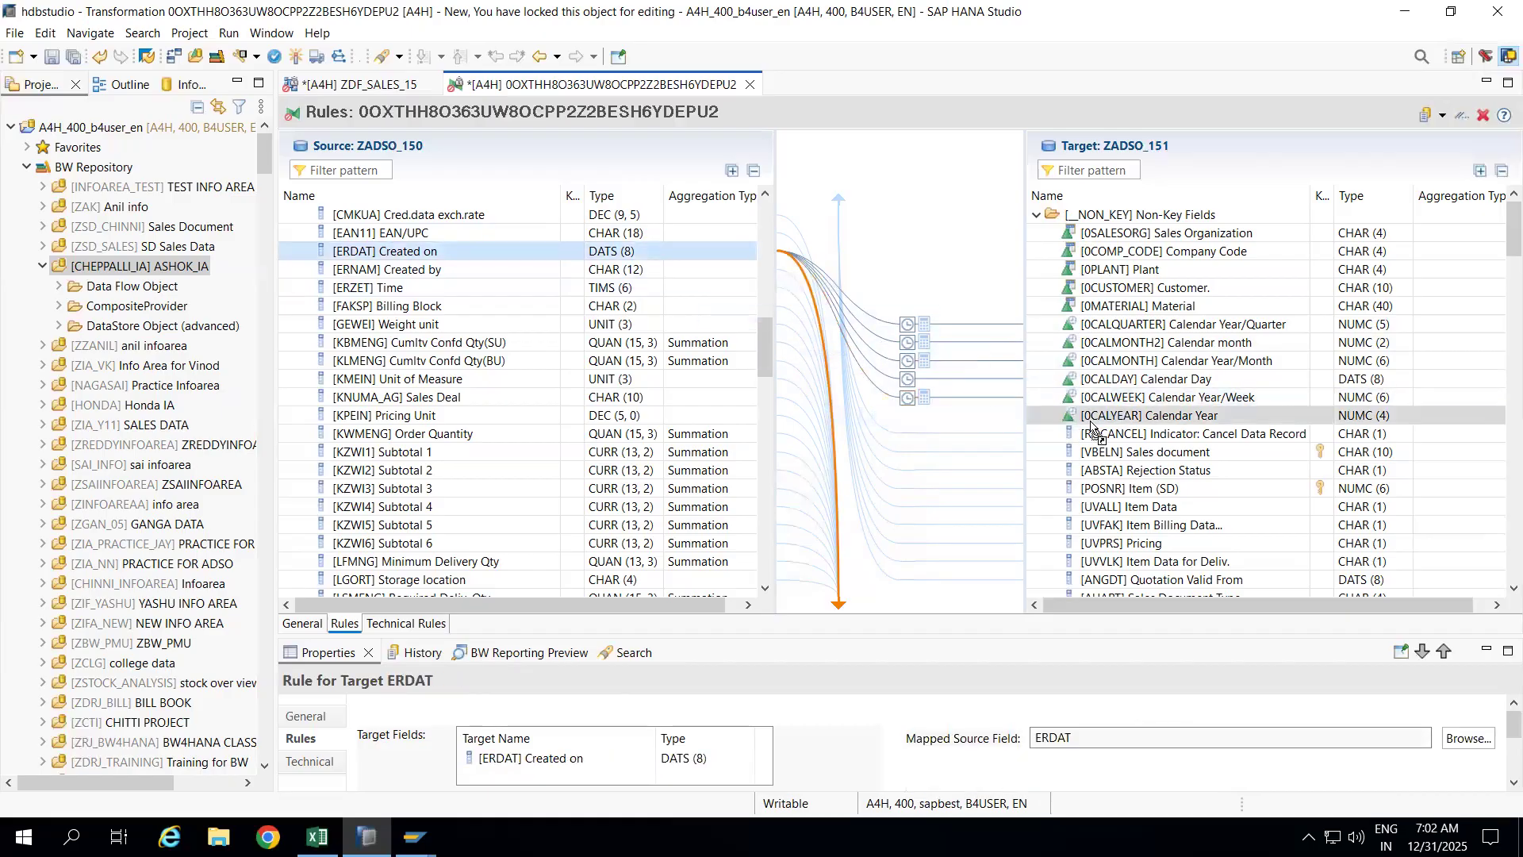
pyautogui.moveTo(1090, 421); pyautogui.dragTo(1090, 418)
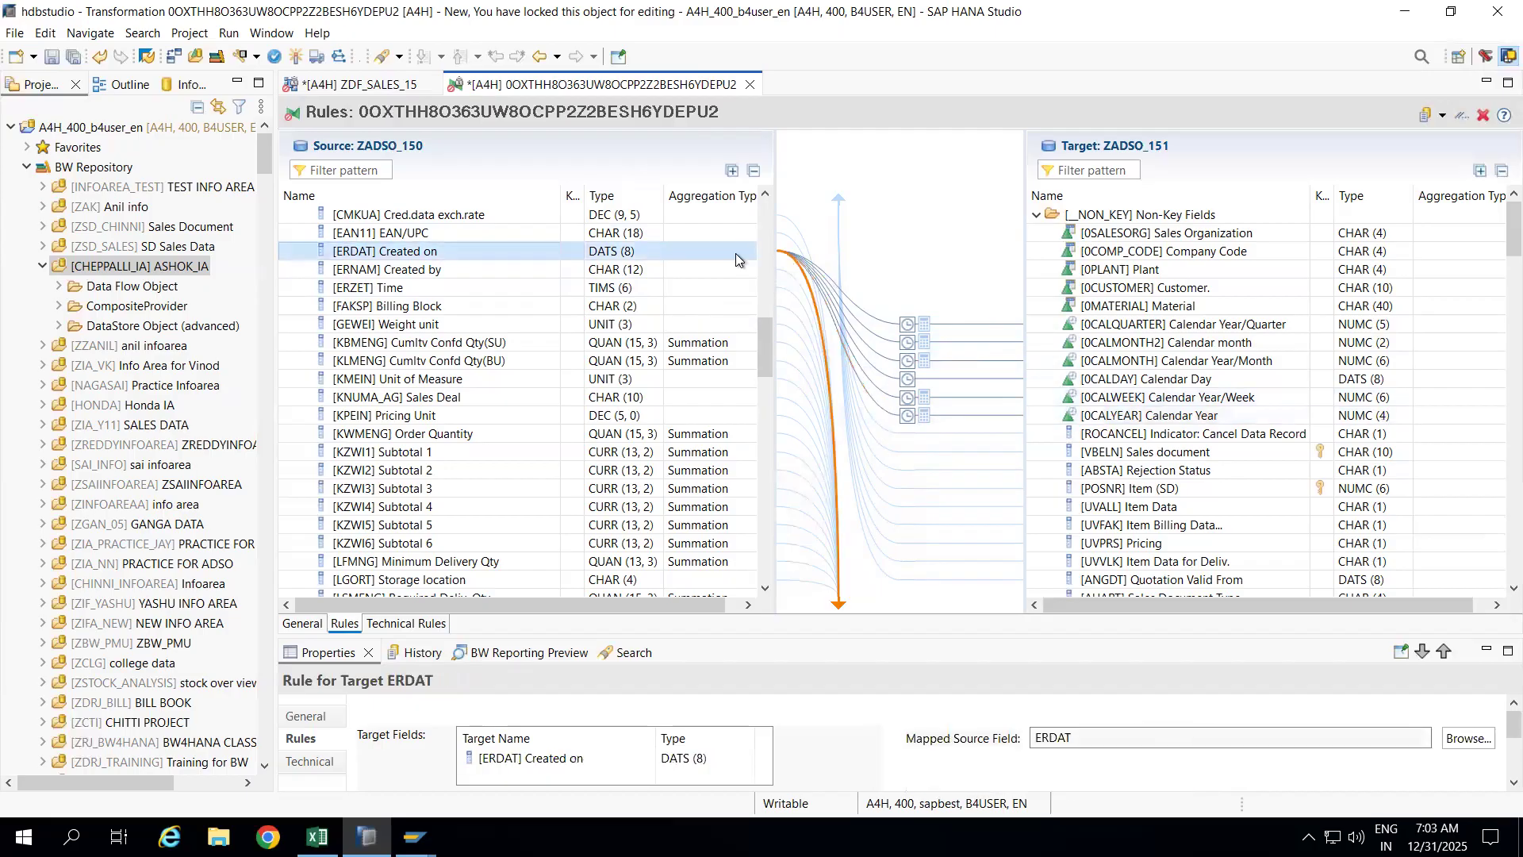
# Examine the time rules linking ERDAT to the calendar quarter, month, year/month and day targets
pyautogui.click(1085, 332)
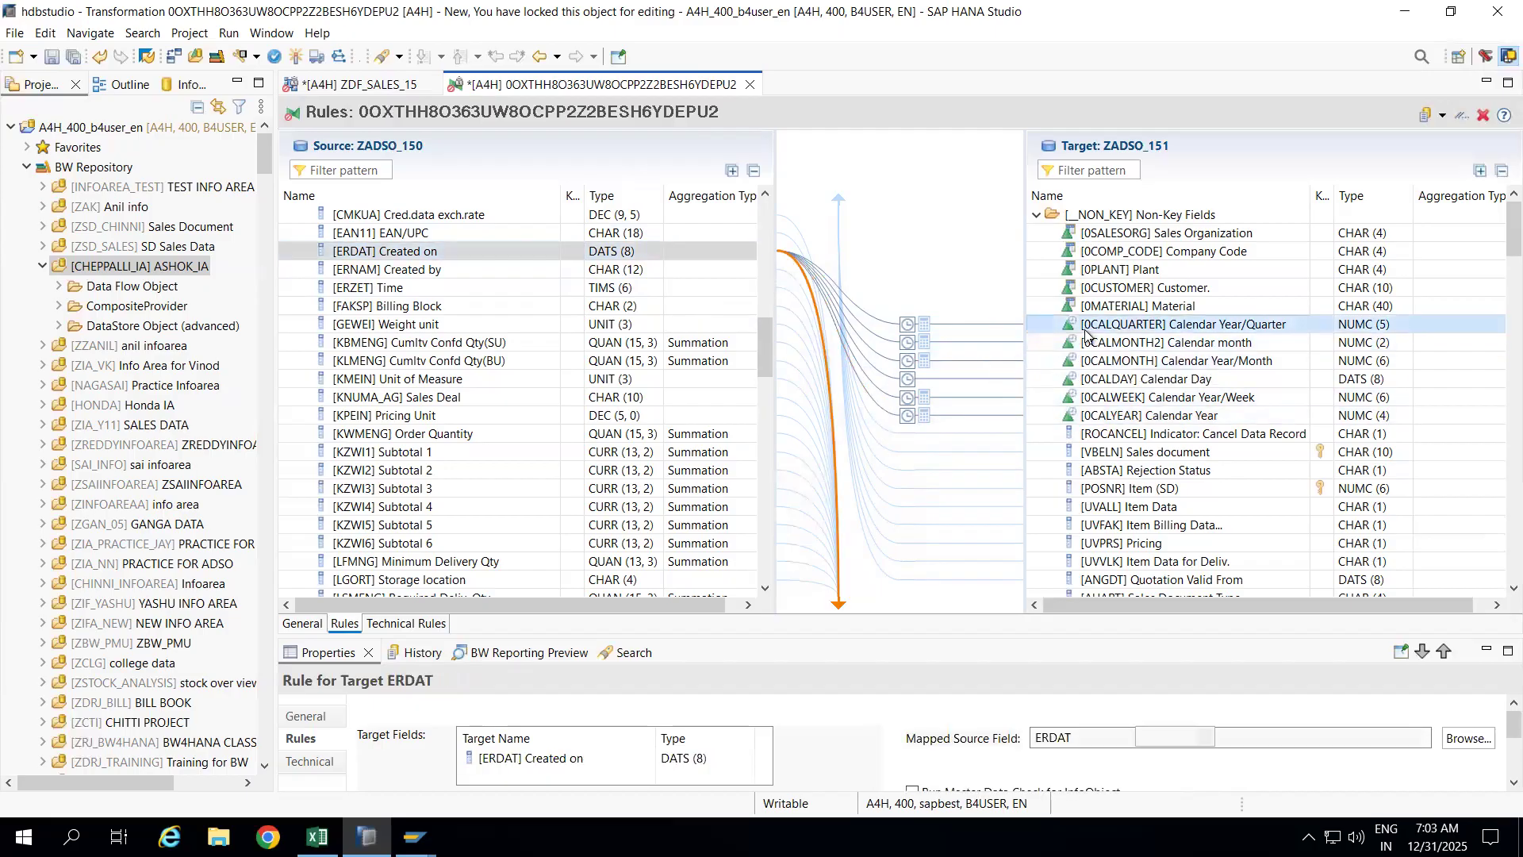
pyautogui.keyDown('ctrl'); pyautogui.click(1089, 343); pyautogui.keyUp('ctrl')
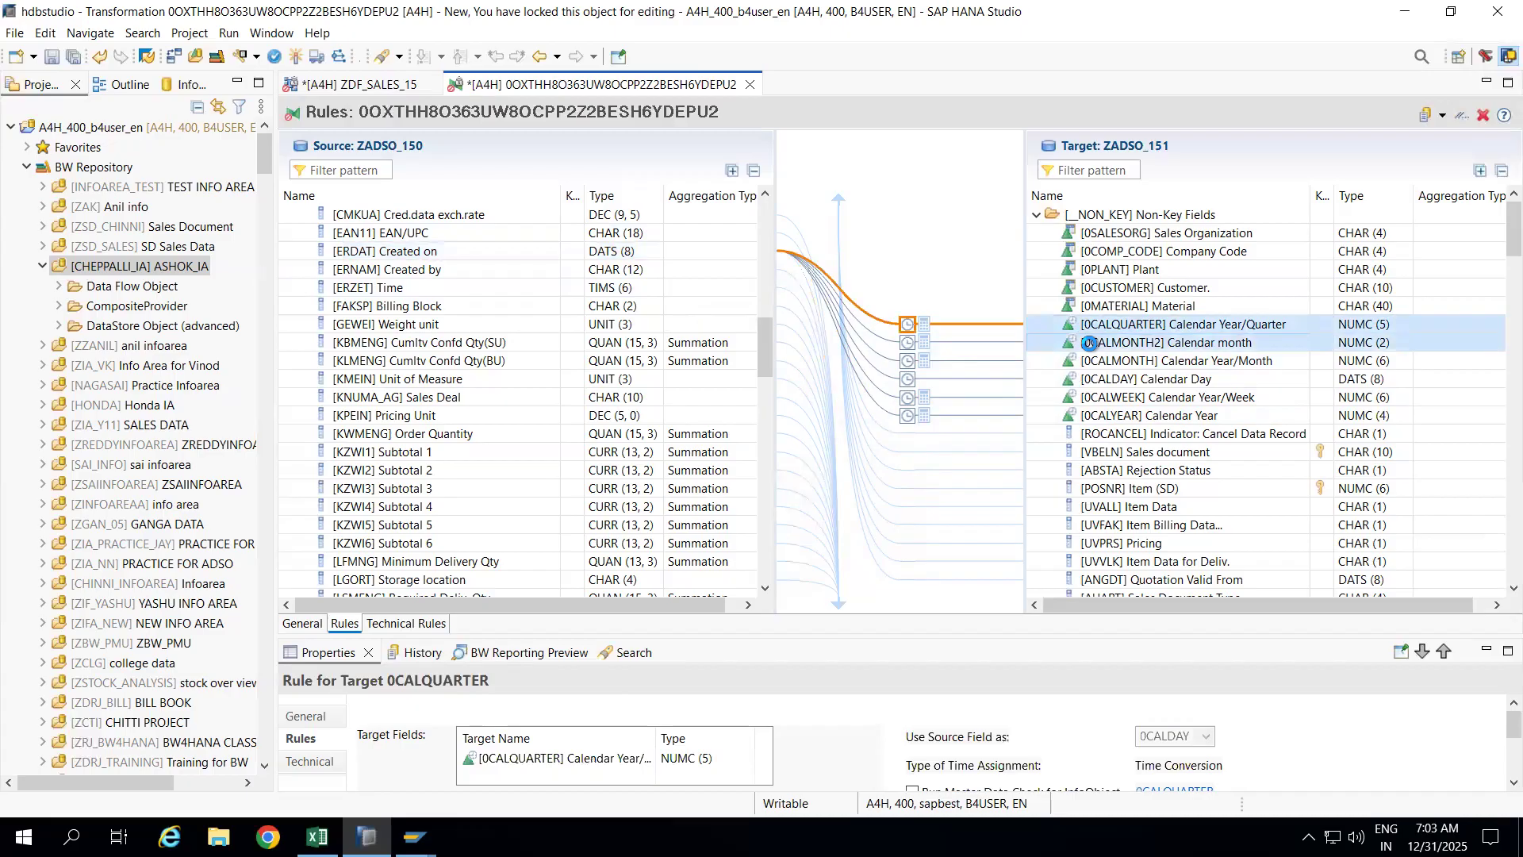
pyautogui.keyDown('ctrl'); pyautogui.click(1092, 364); pyautogui.keyUp('ctrl')
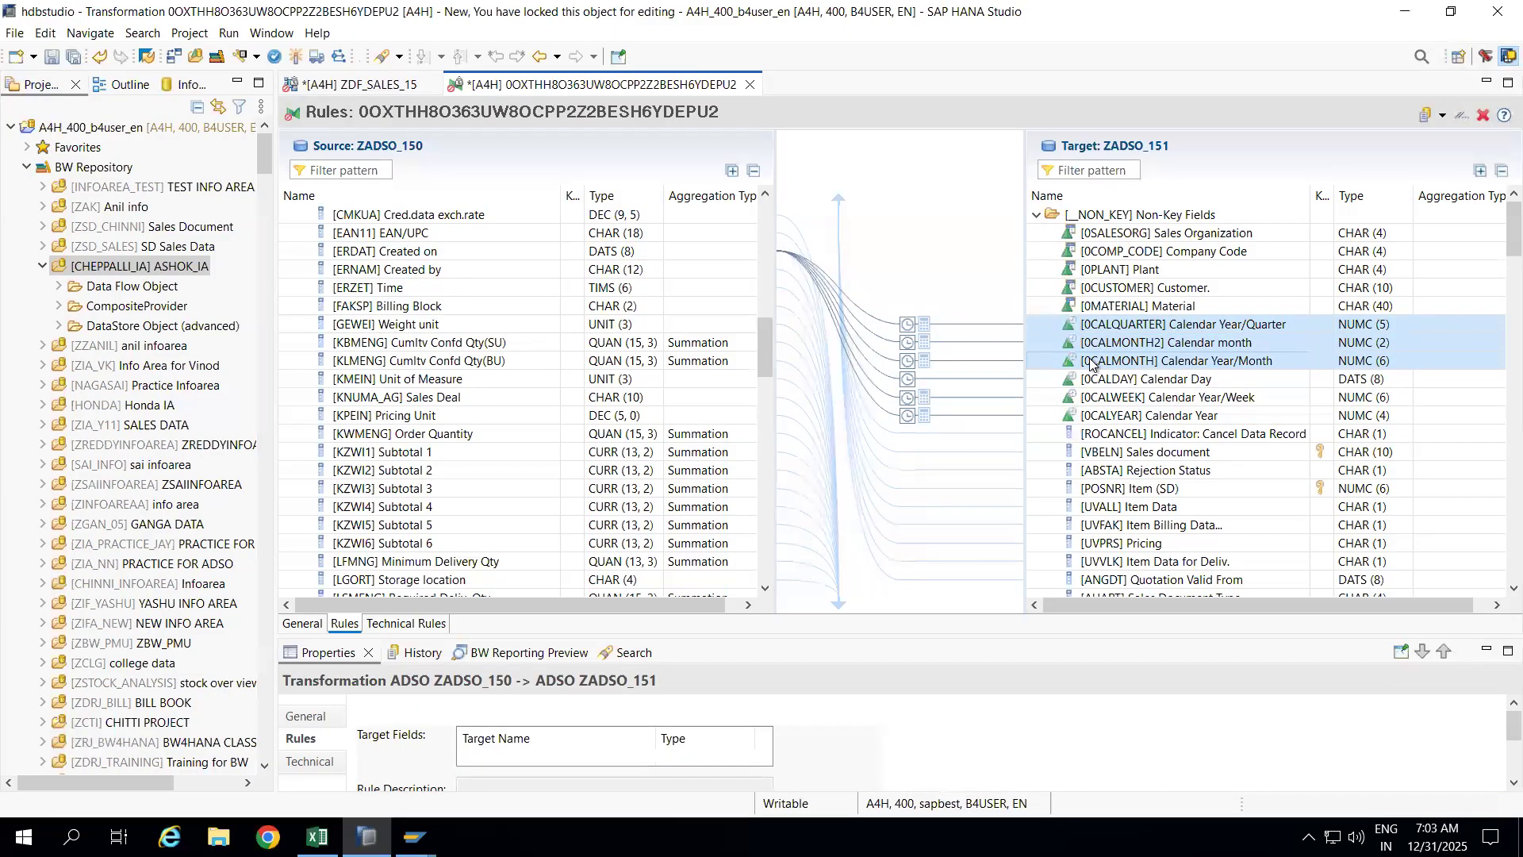
pyautogui.keyDown('ctrl'); pyautogui.click(1094, 381); pyautogui.keyUp('ctrl')
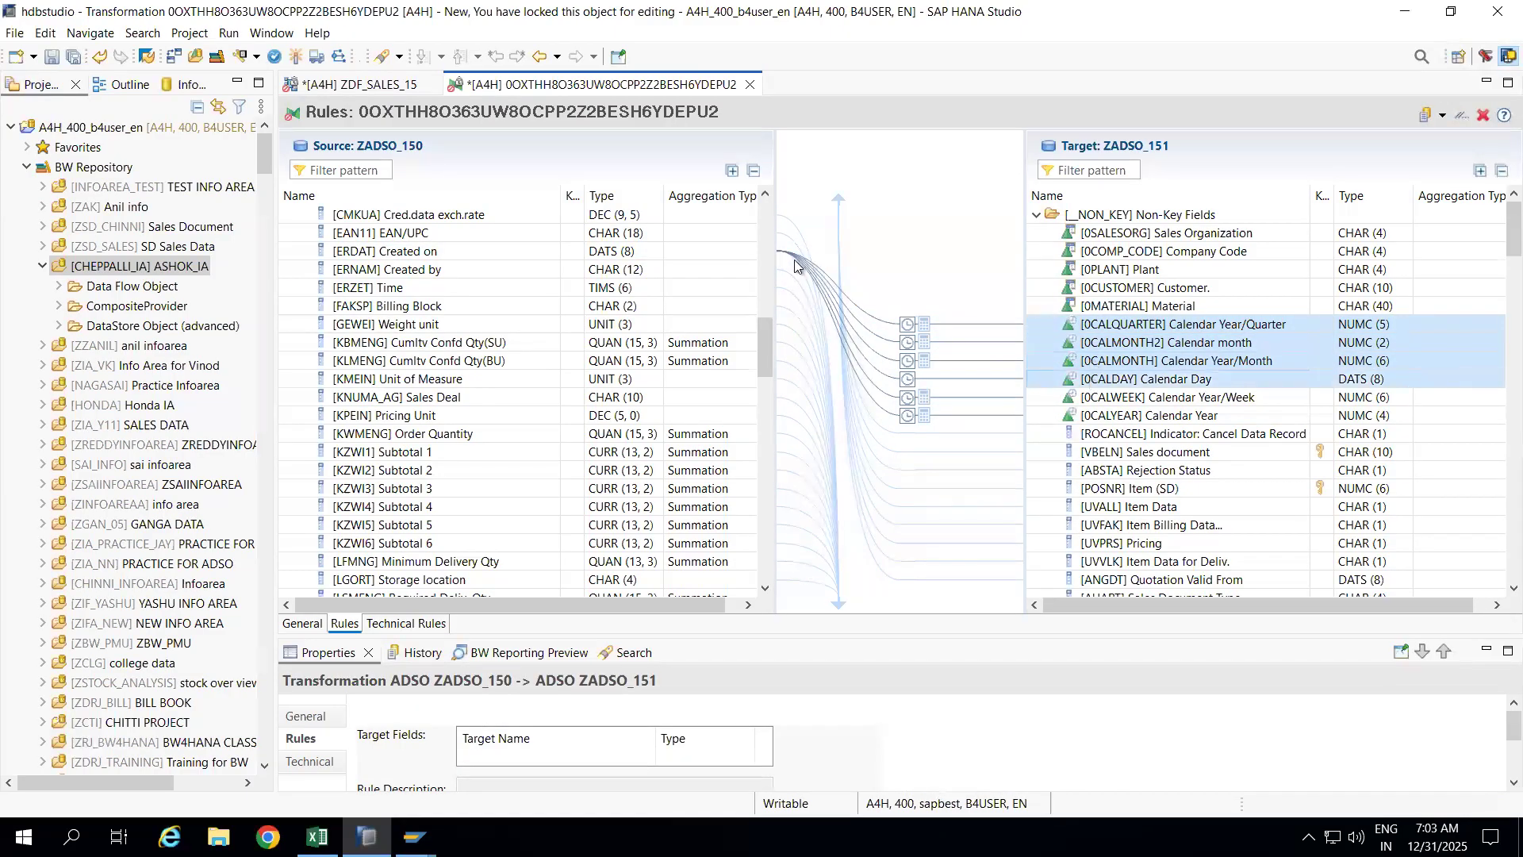
pyautogui.click(736, 251)
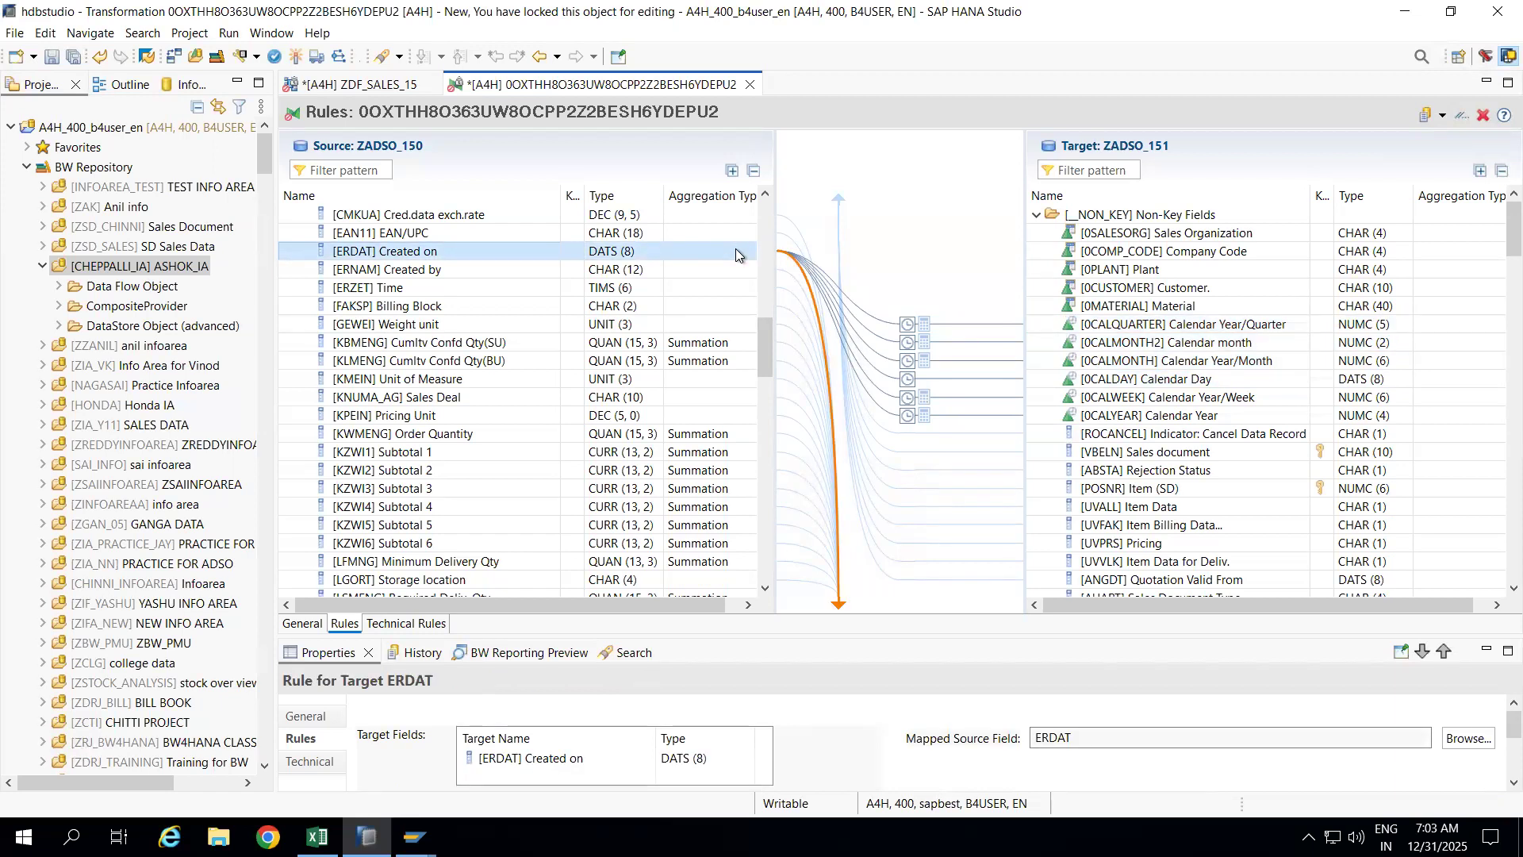
pyautogui.click(1096, 327)
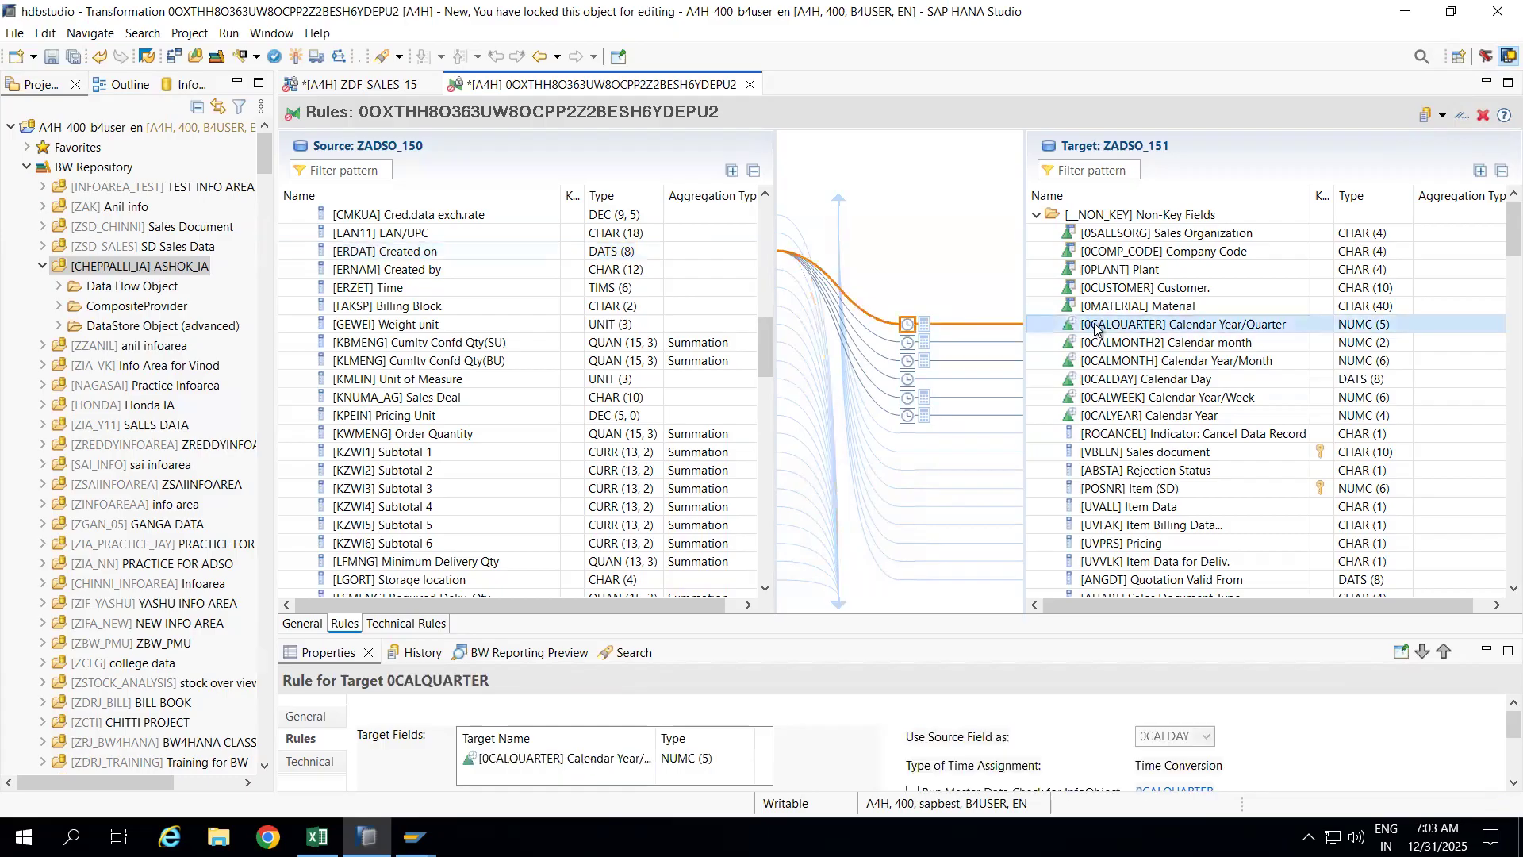
pyautogui.click(1096, 343)
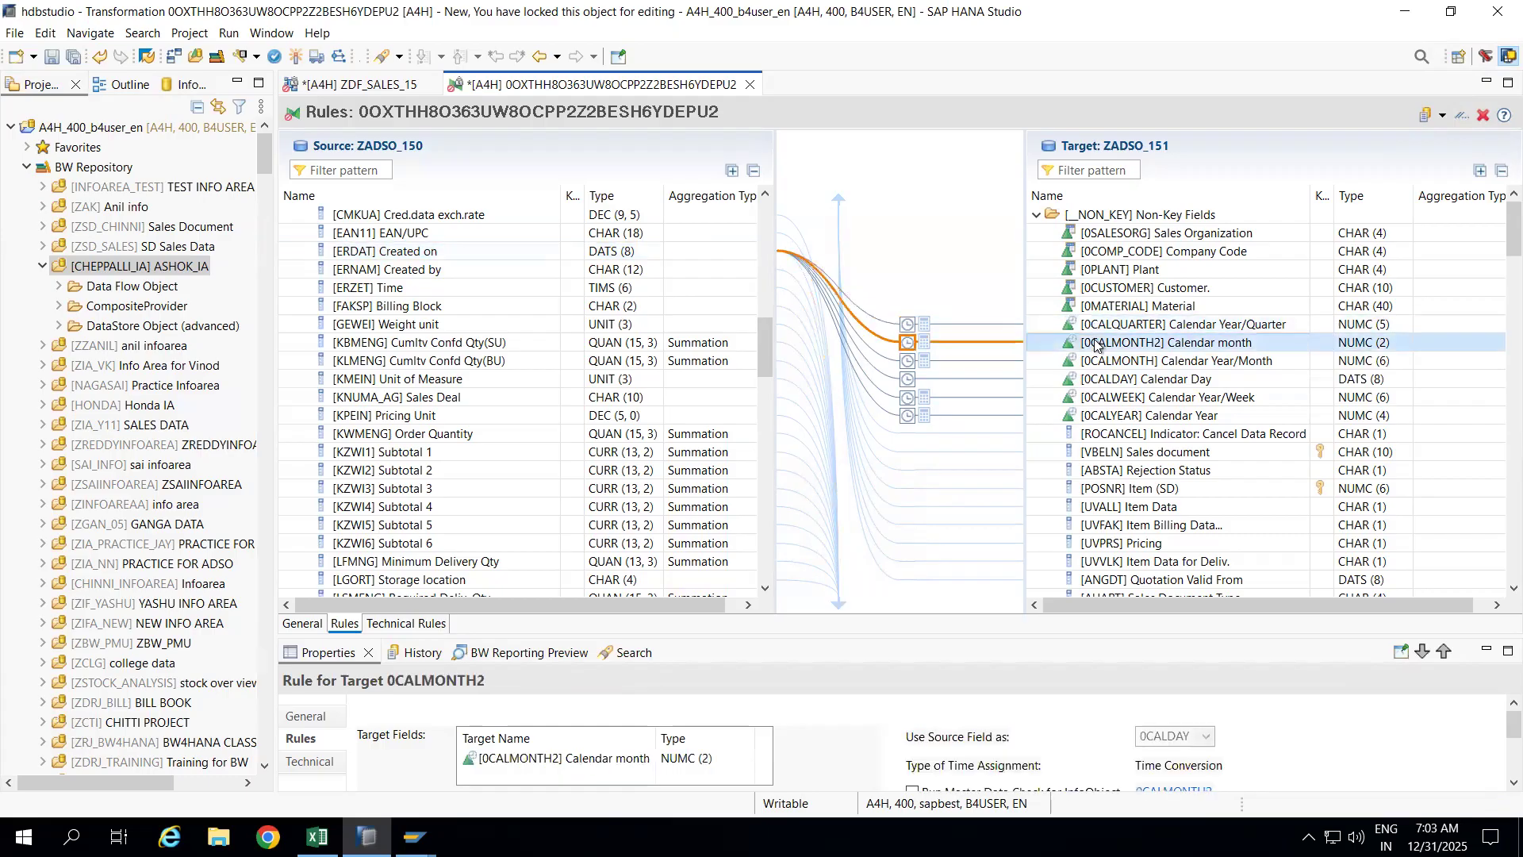
pyautogui.click(1097, 361)
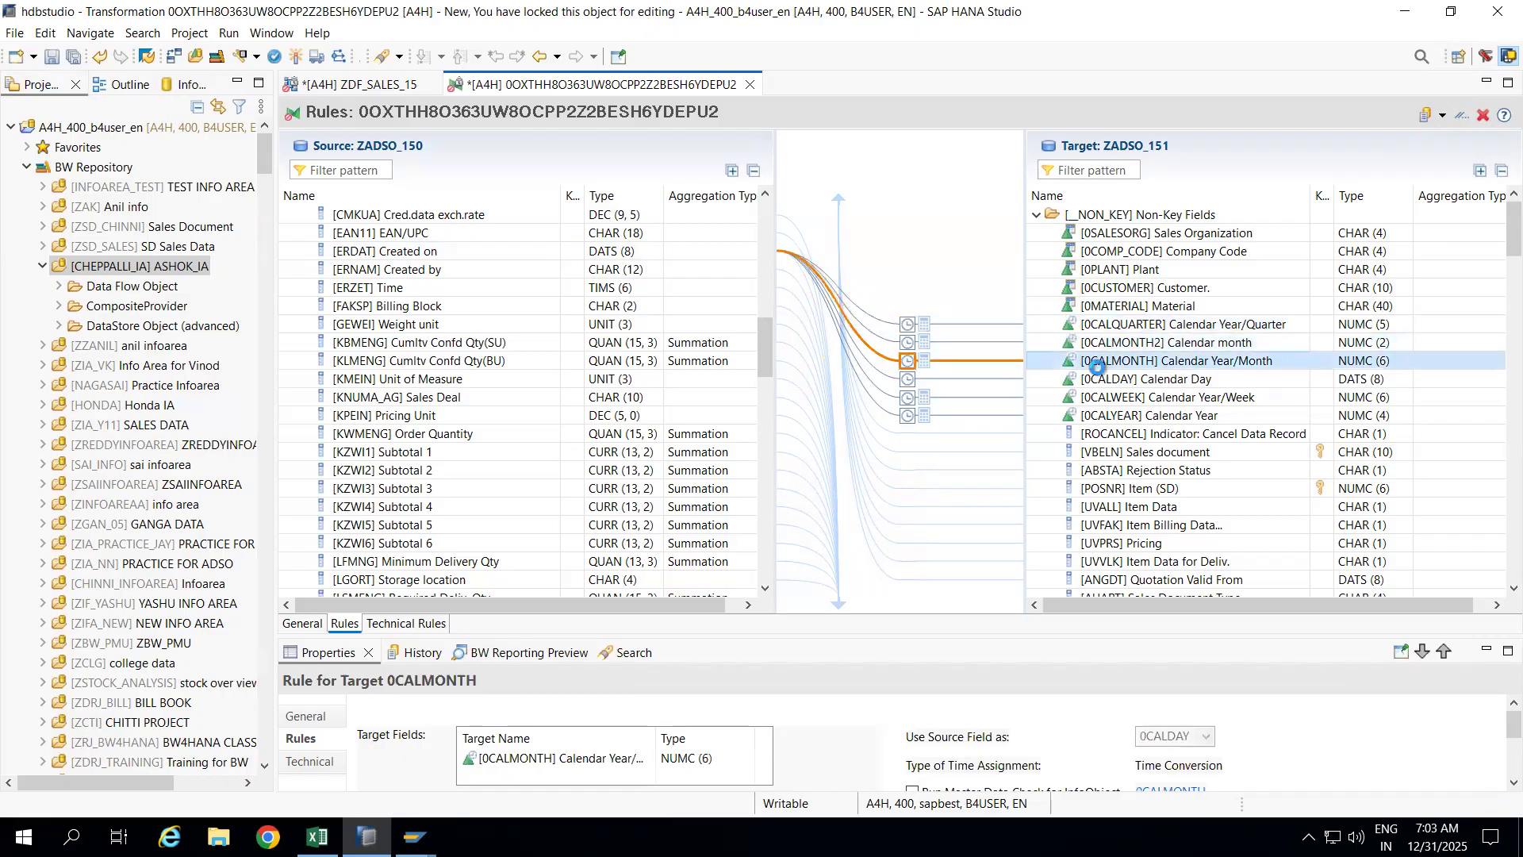
pyautogui.click(1100, 381)
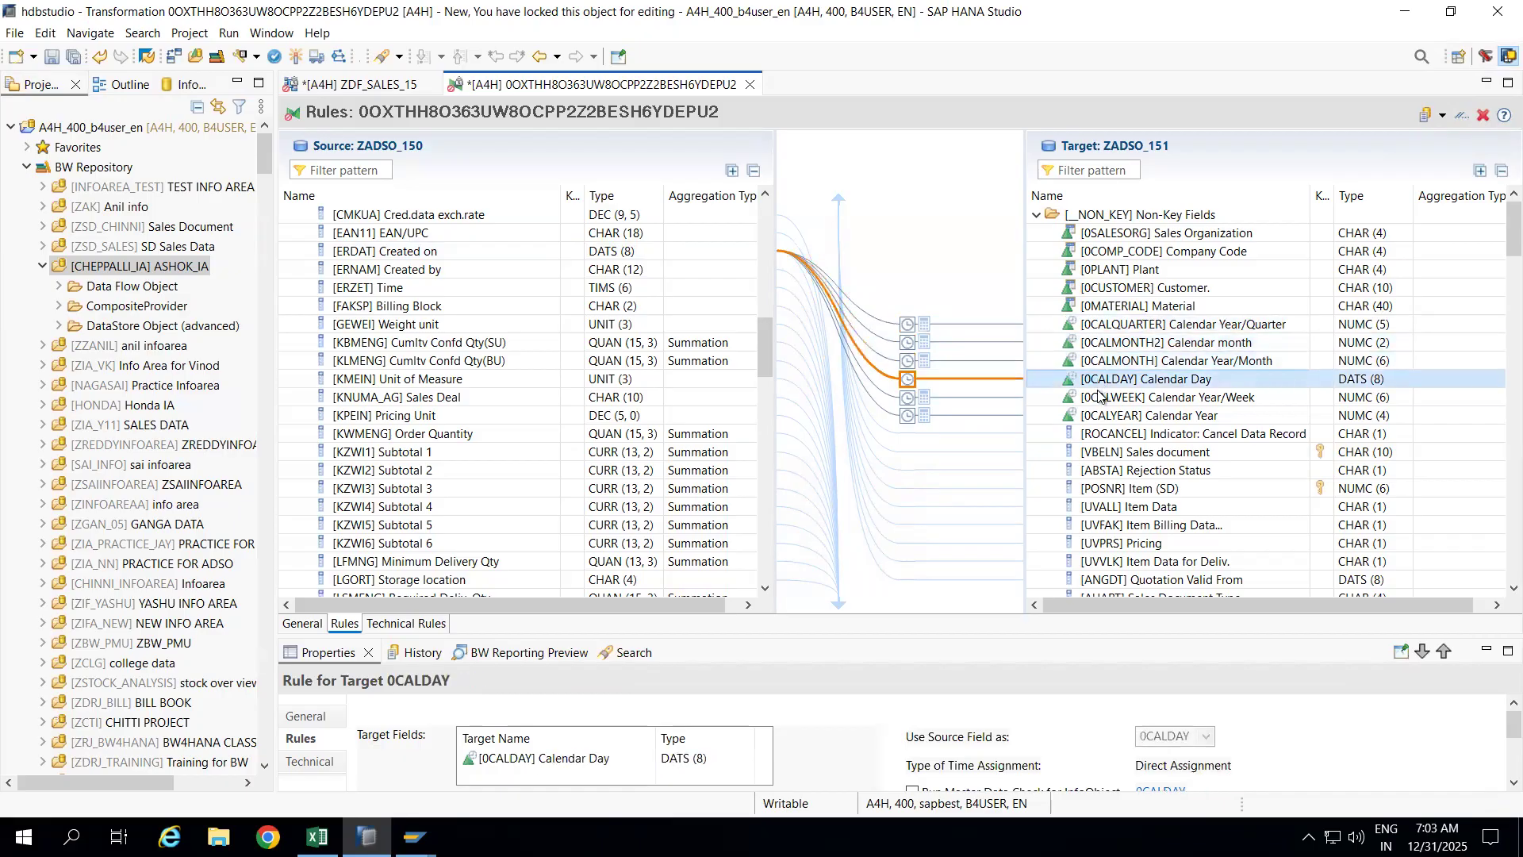
# Review the time assignment types of the calendar day, week, year, month and quarter targets in the transformation
pyautogui.click(1100, 397)
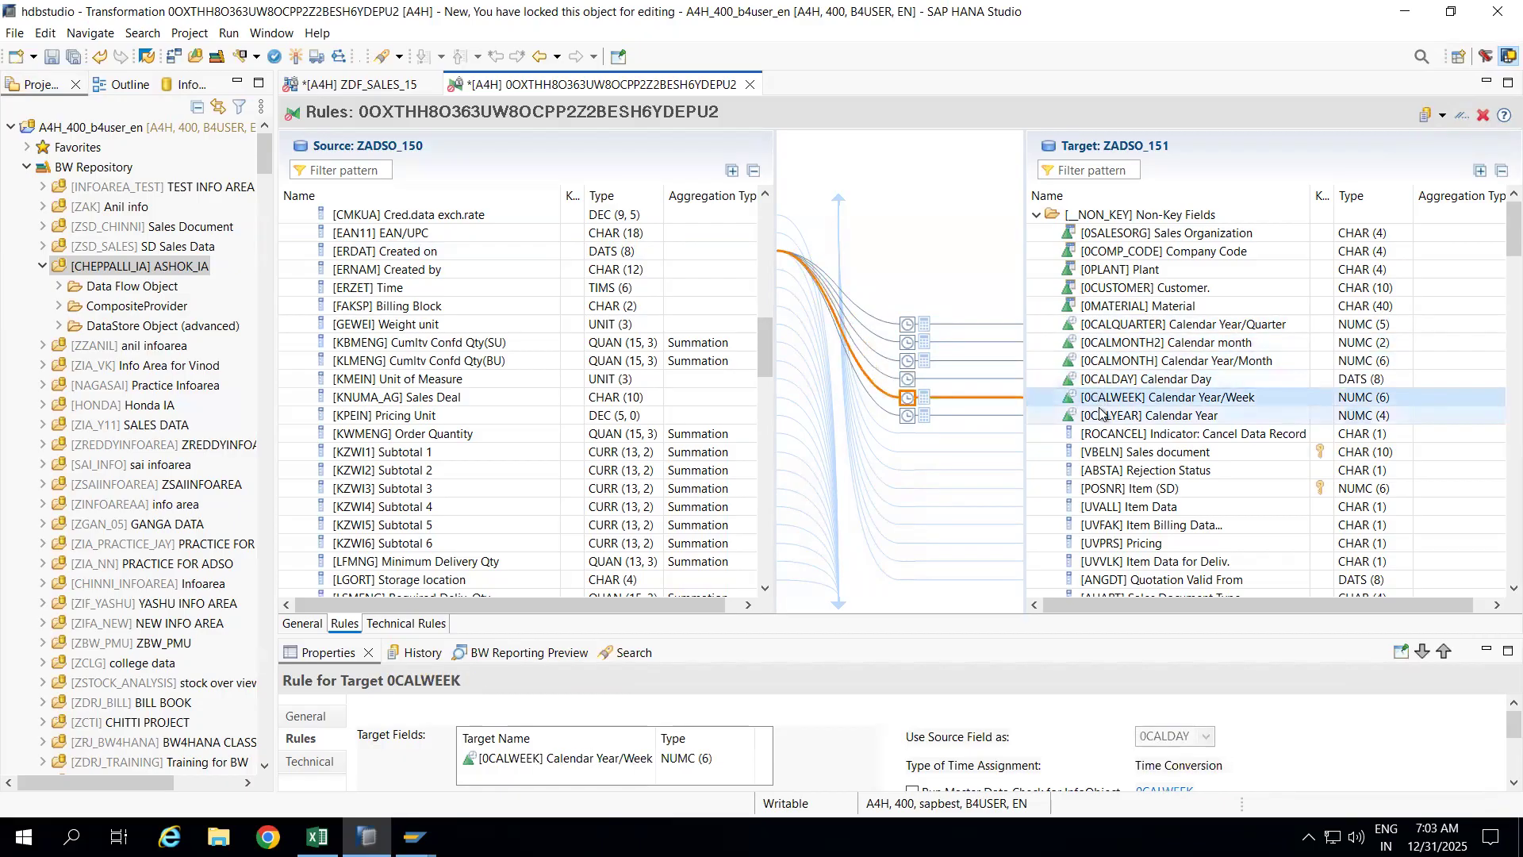
pyautogui.click(1100, 413)
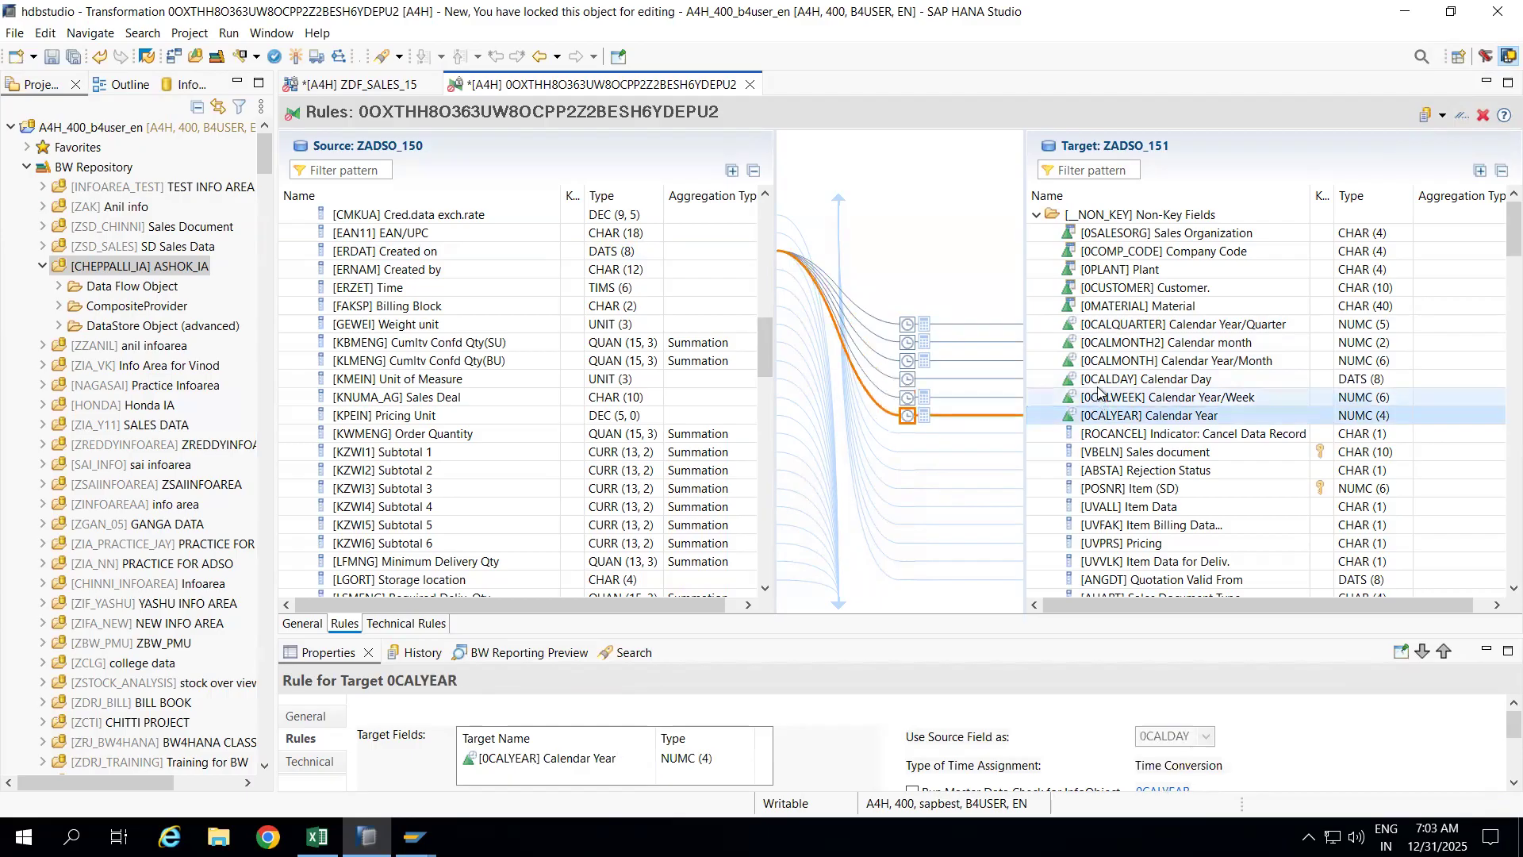
pyautogui.click(1099, 381)
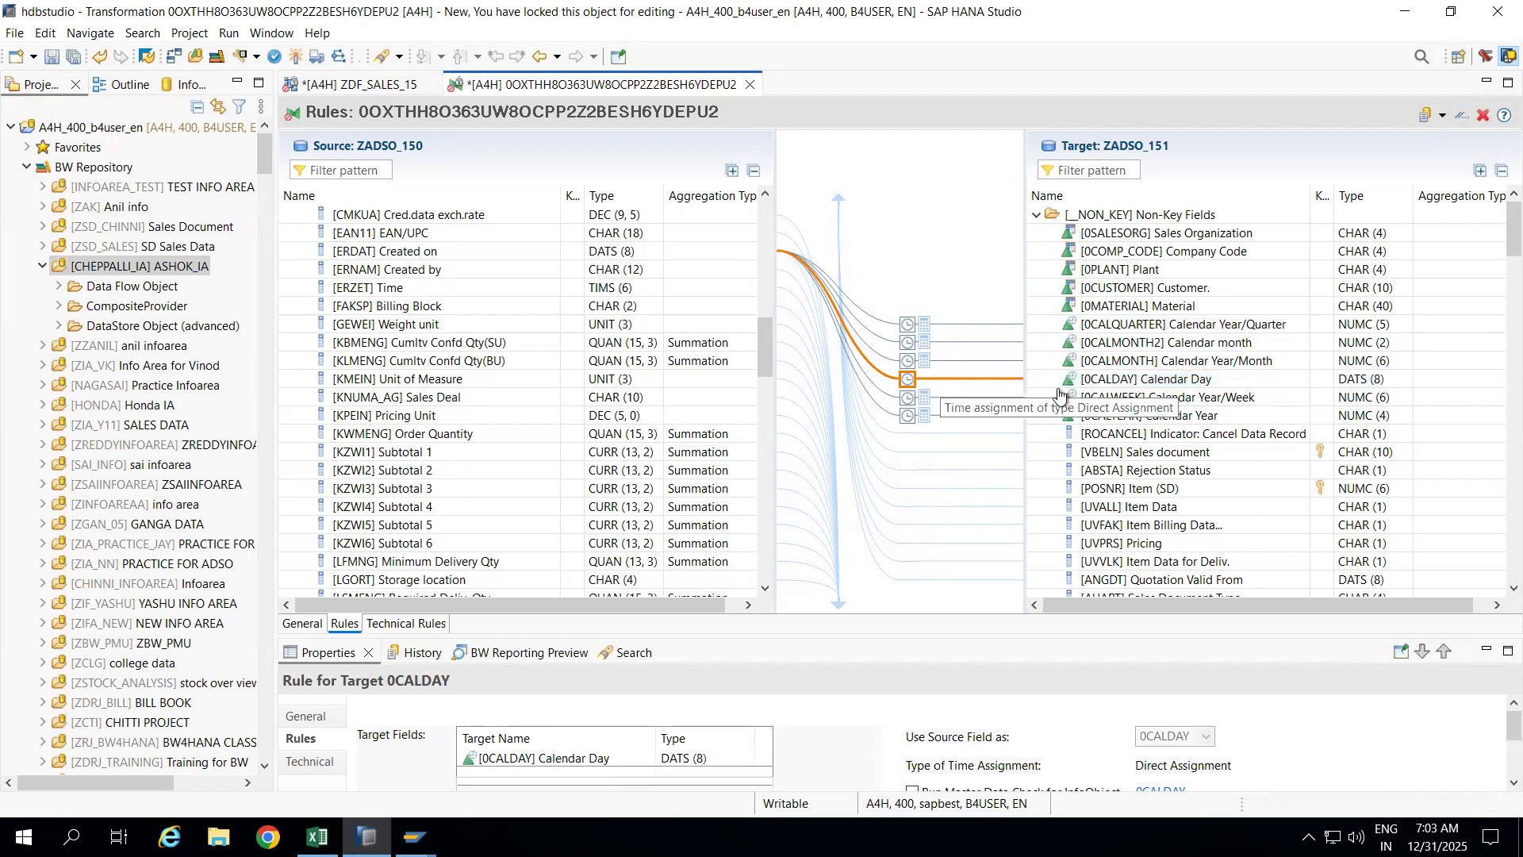
pyautogui.click(976, 397)
pyautogui.click(1093, 385)
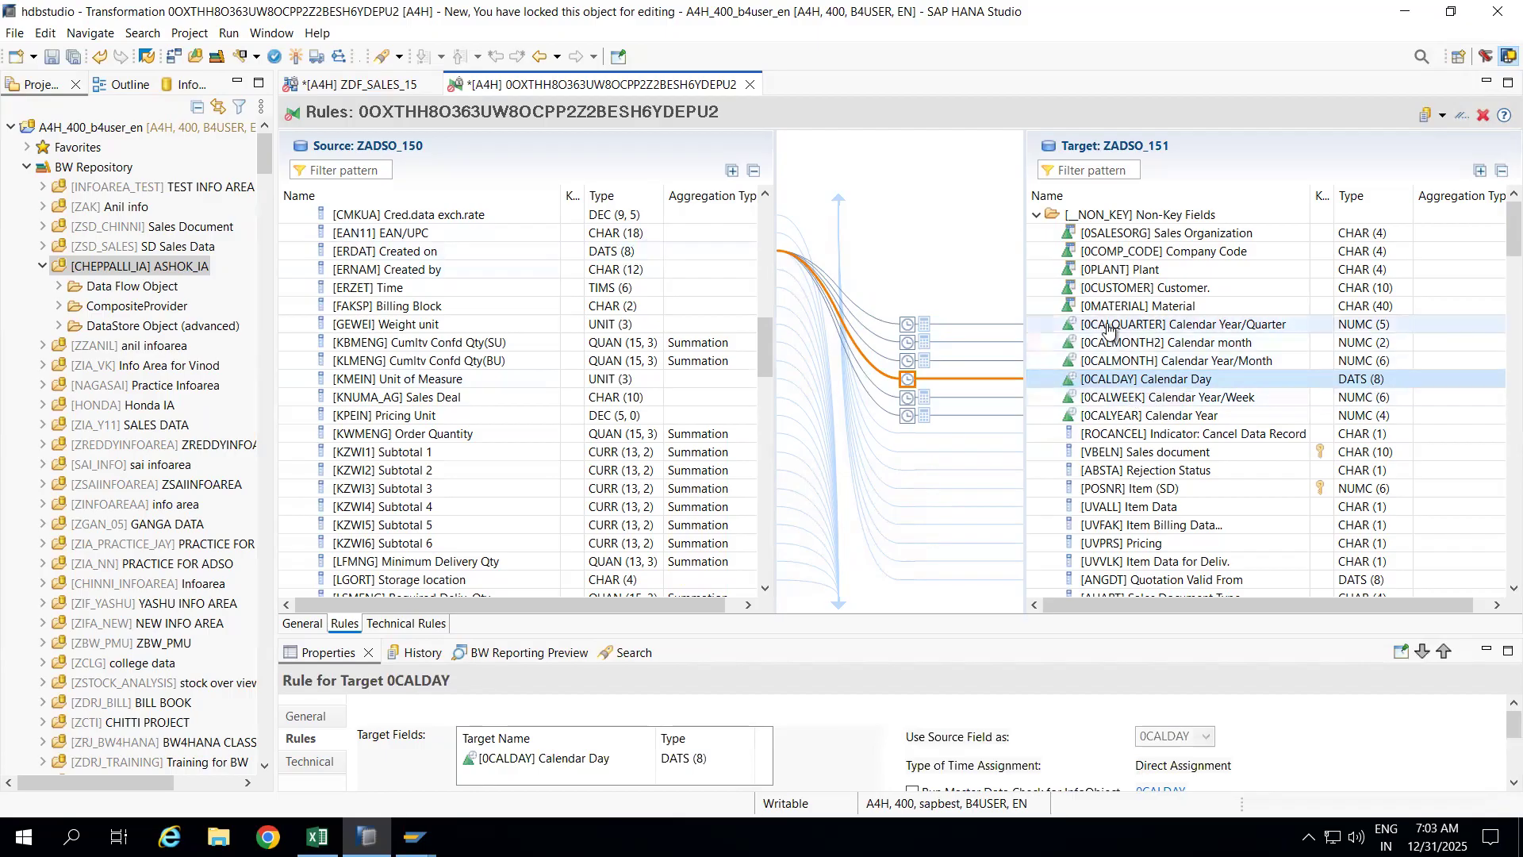
pyautogui.click(1113, 398)
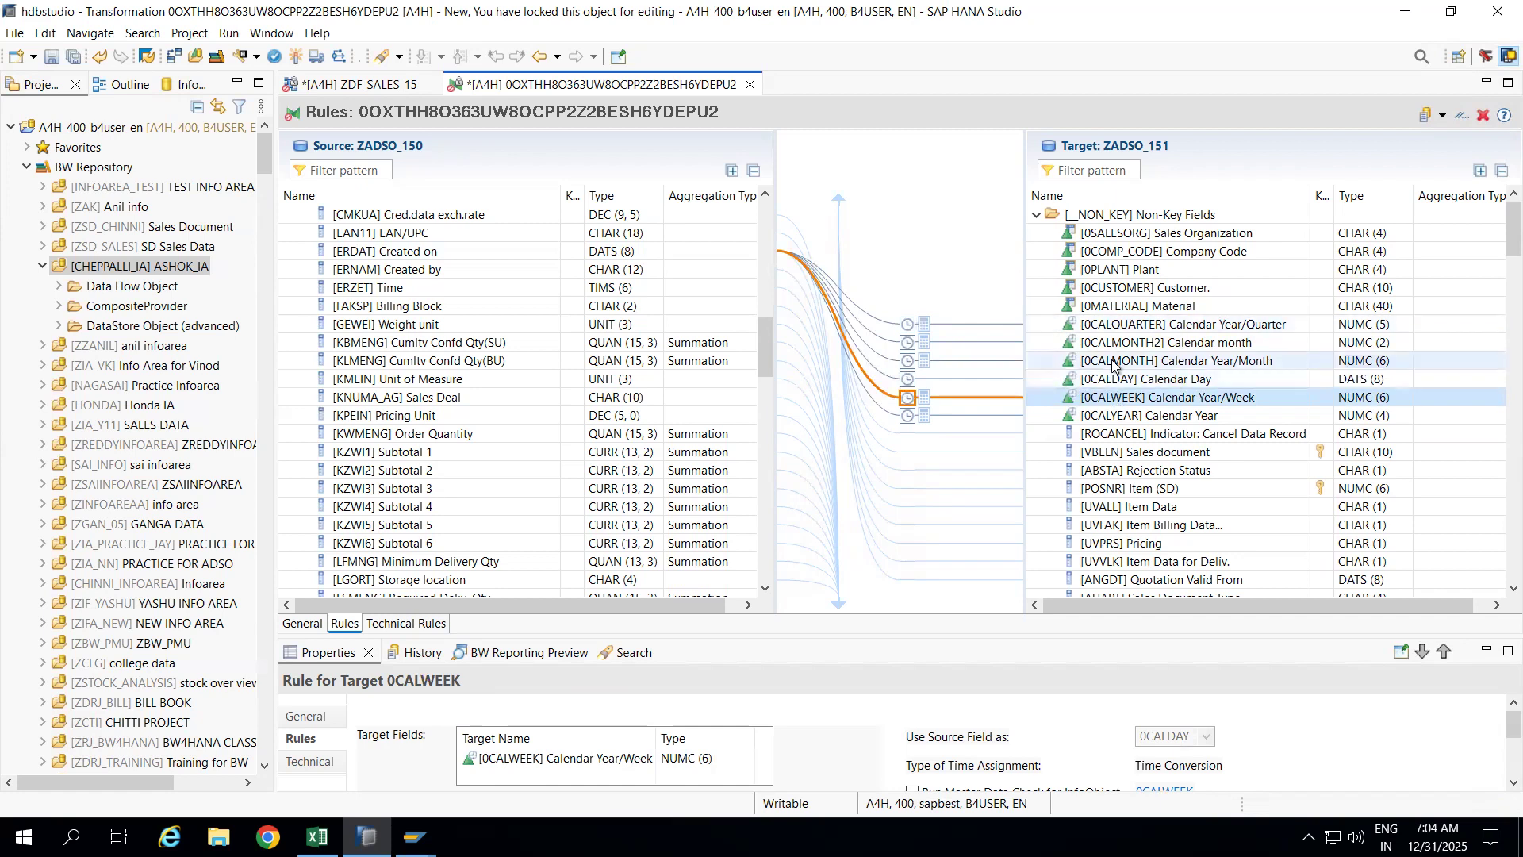
pyautogui.click(1114, 362)
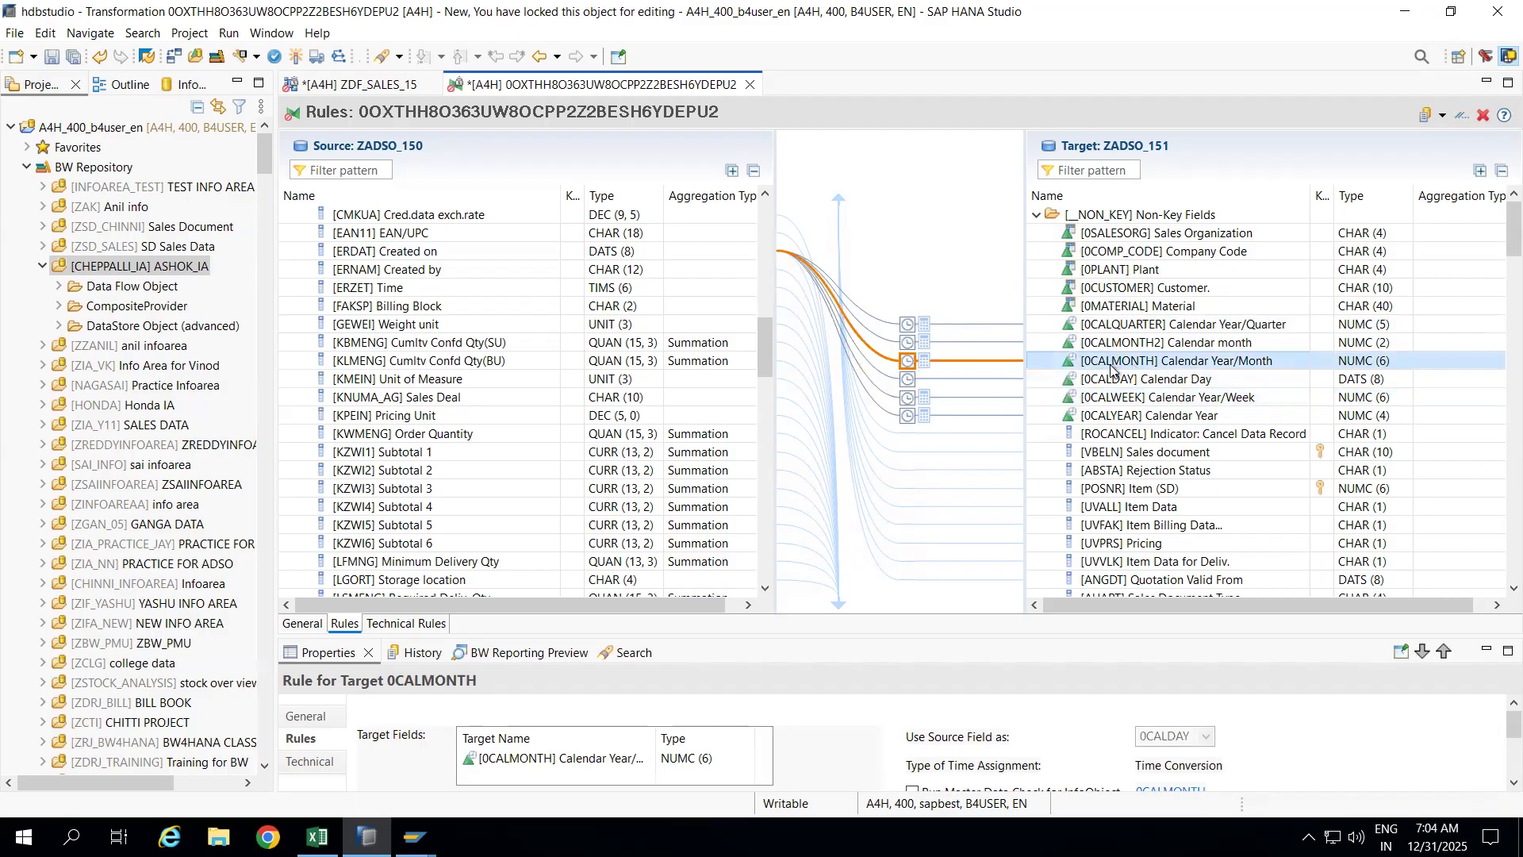
pyautogui.click(1108, 343)
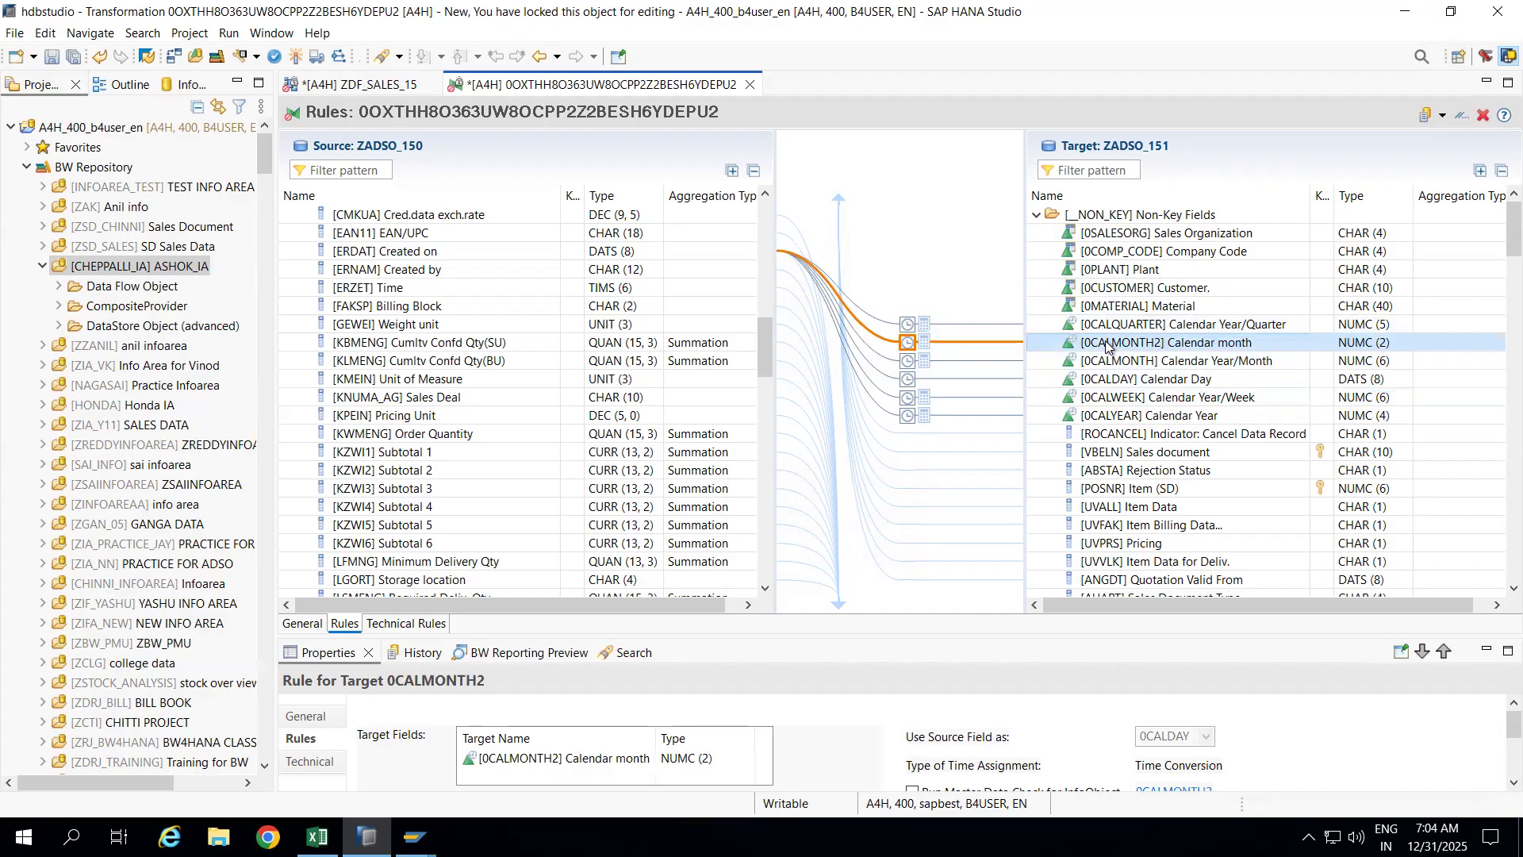
pyautogui.click(1103, 328)
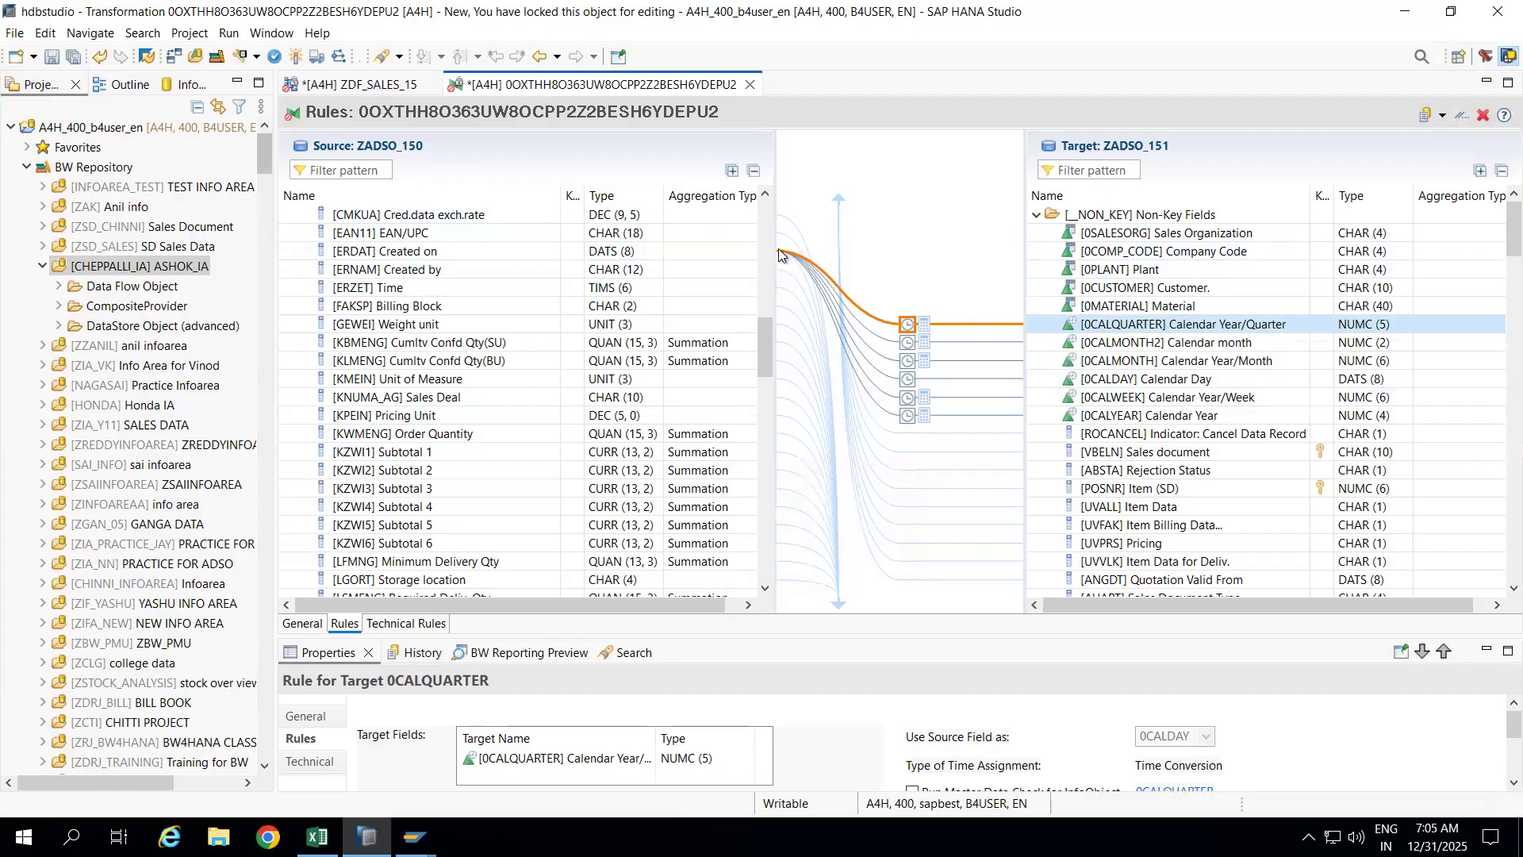
# Set the rule of target 0SALESORG to Direct Assignment with VKORG (Sales Organization) as its source field
pyautogui.click(1099, 238)
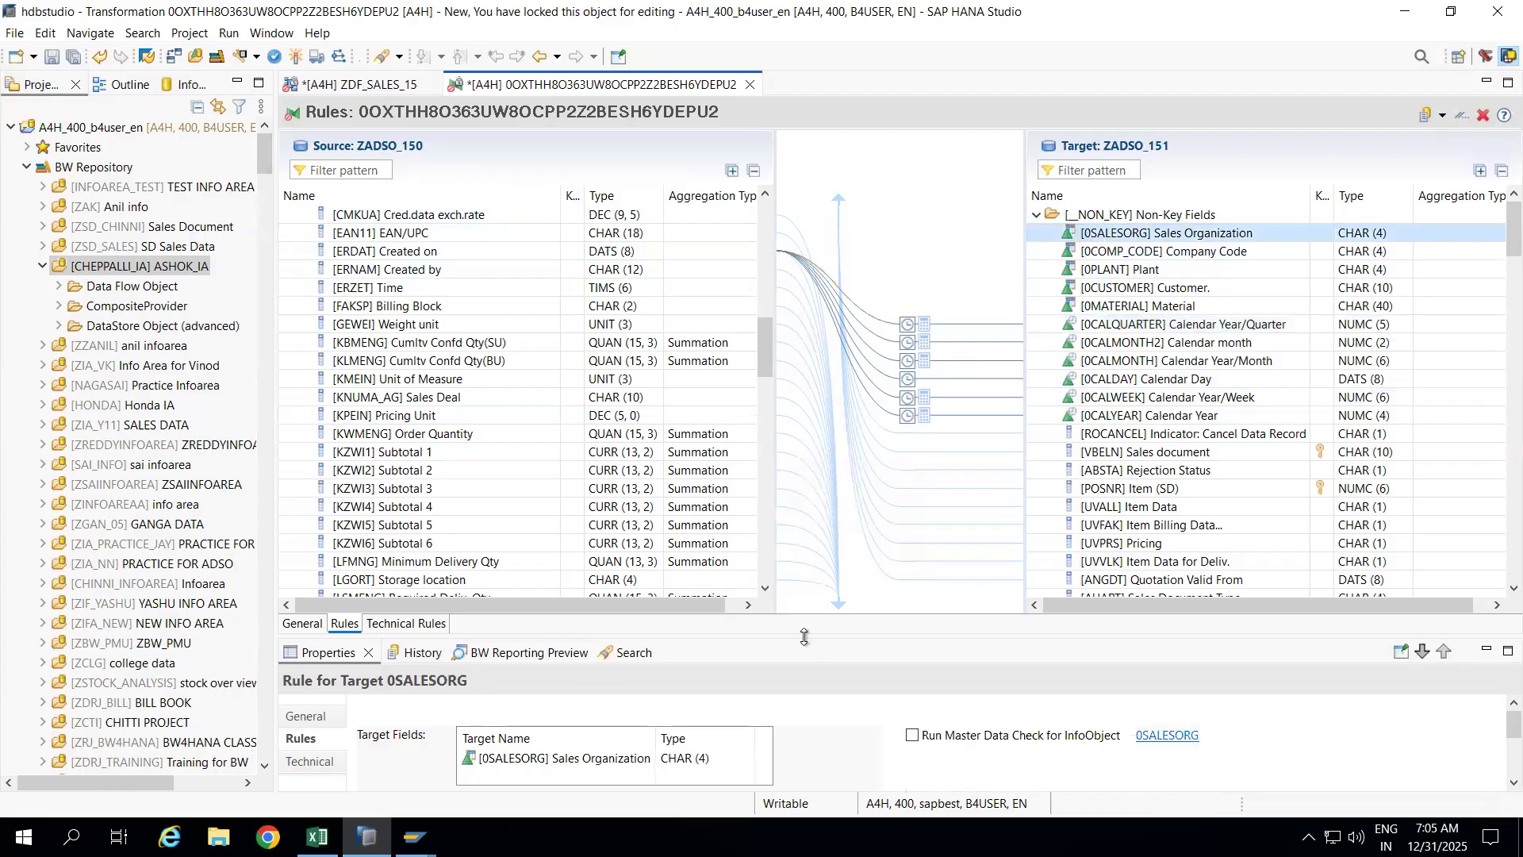
pyautogui.moveTo(805, 637); pyautogui.dragTo(806, 359)
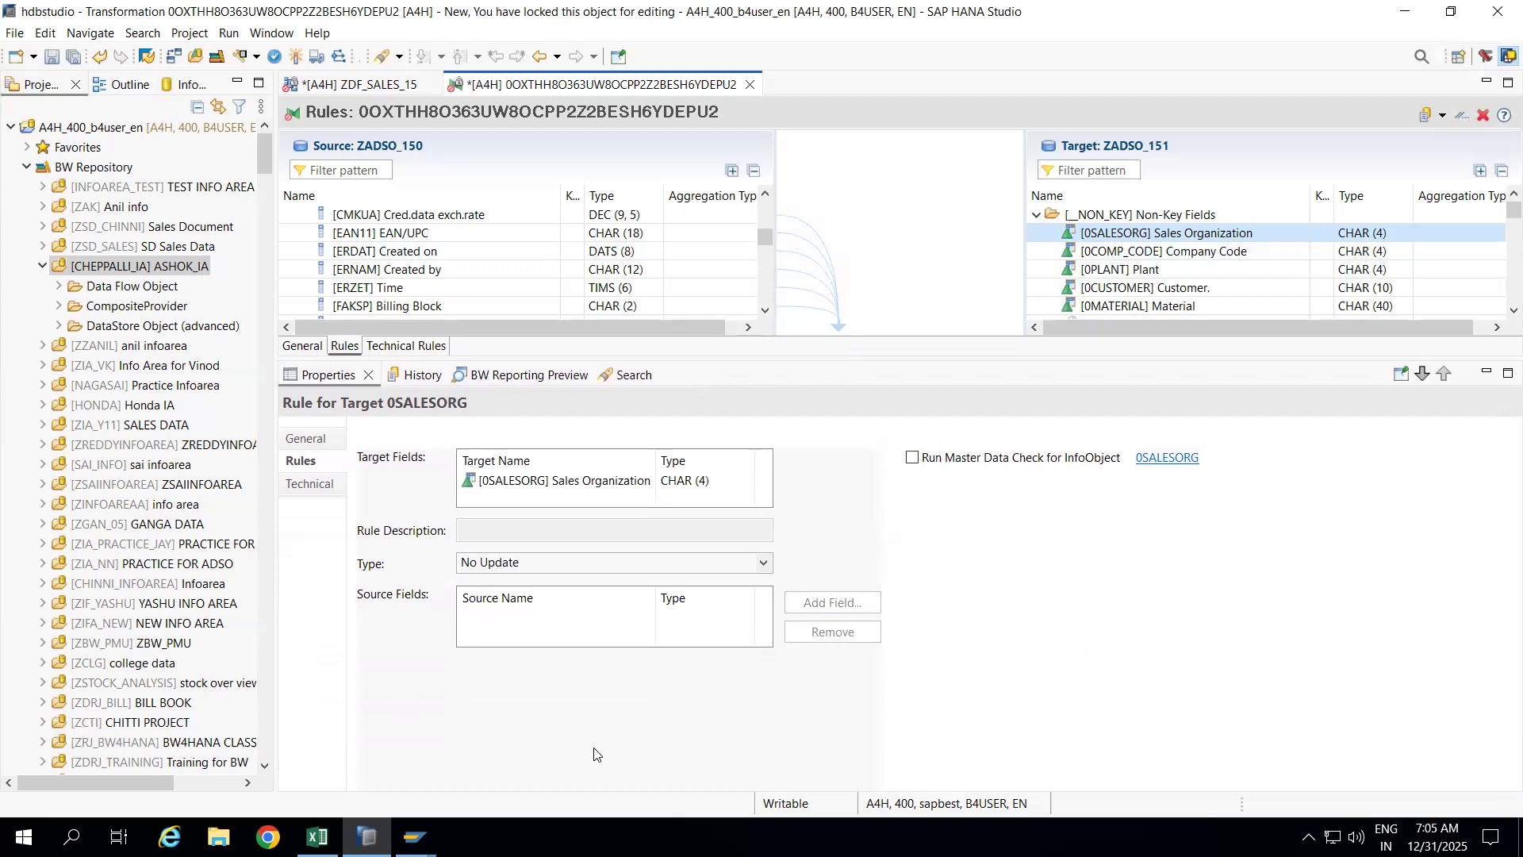
pyautogui.click(515, 566)
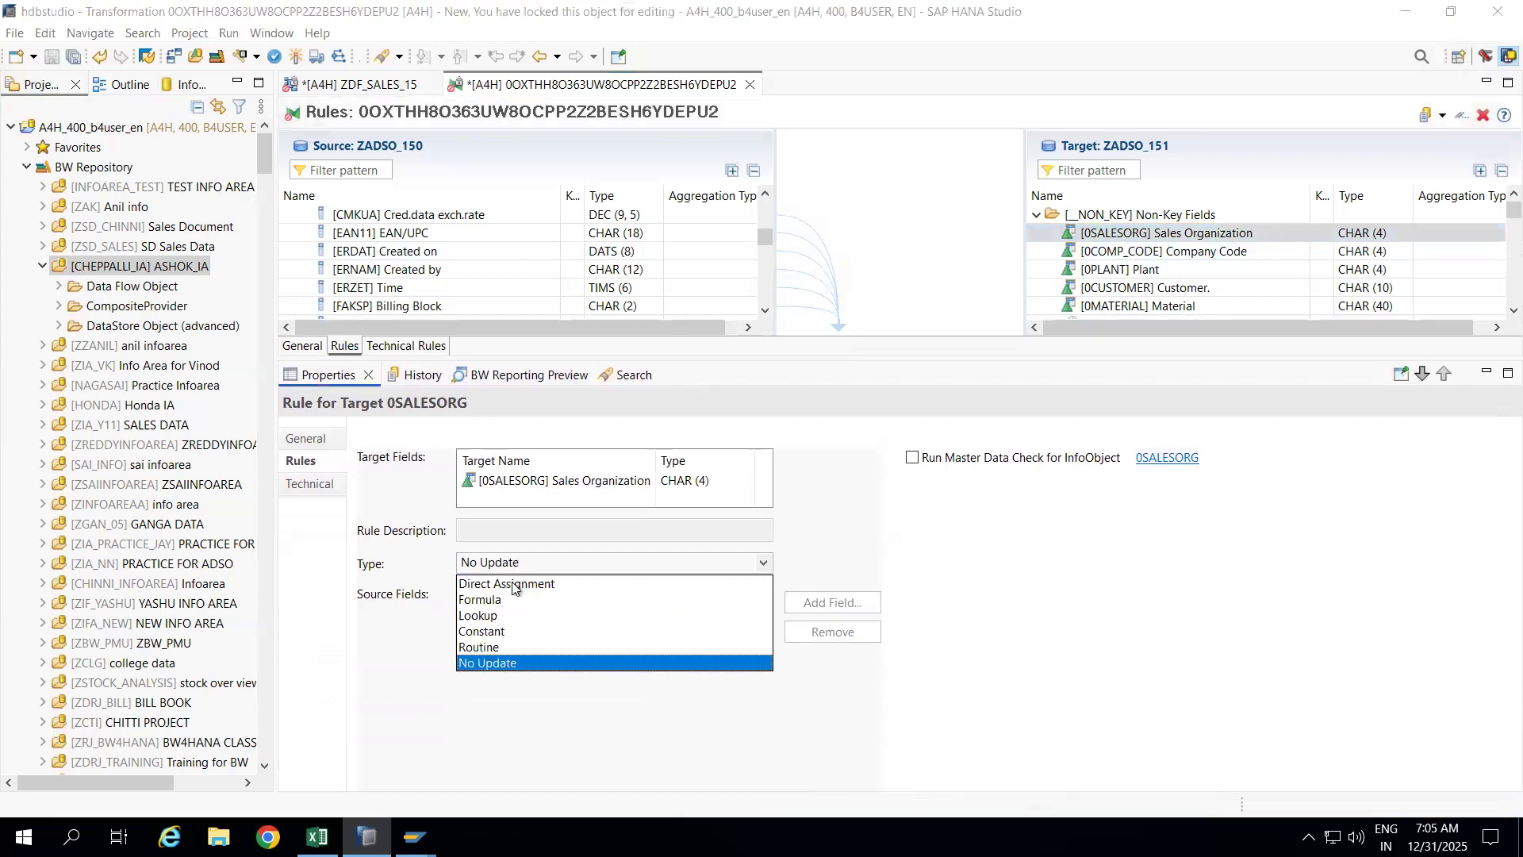
pyautogui.click(554, 584)
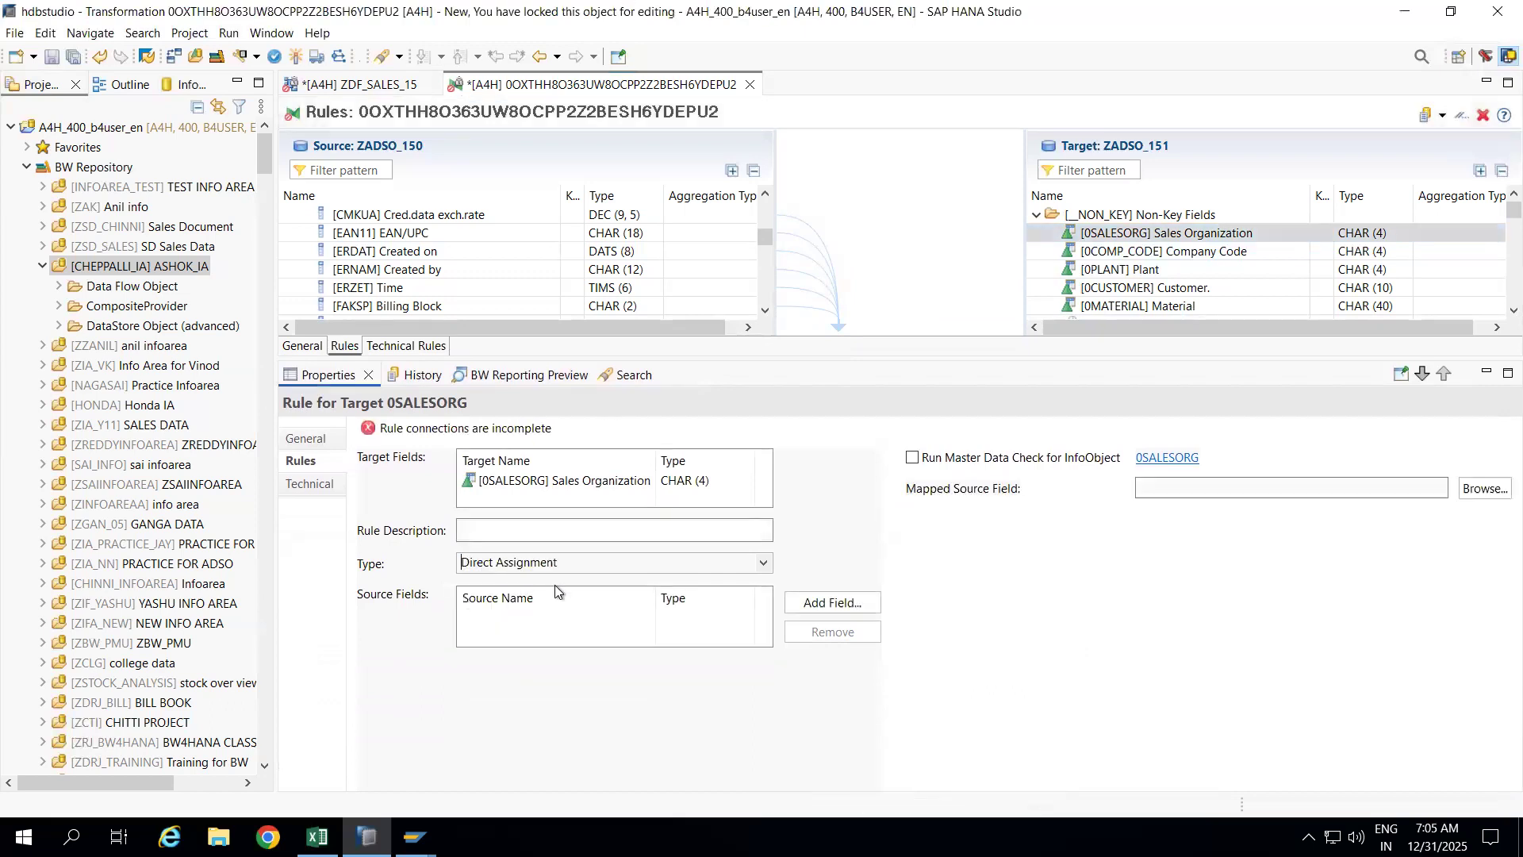
pyautogui.click(804, 601)
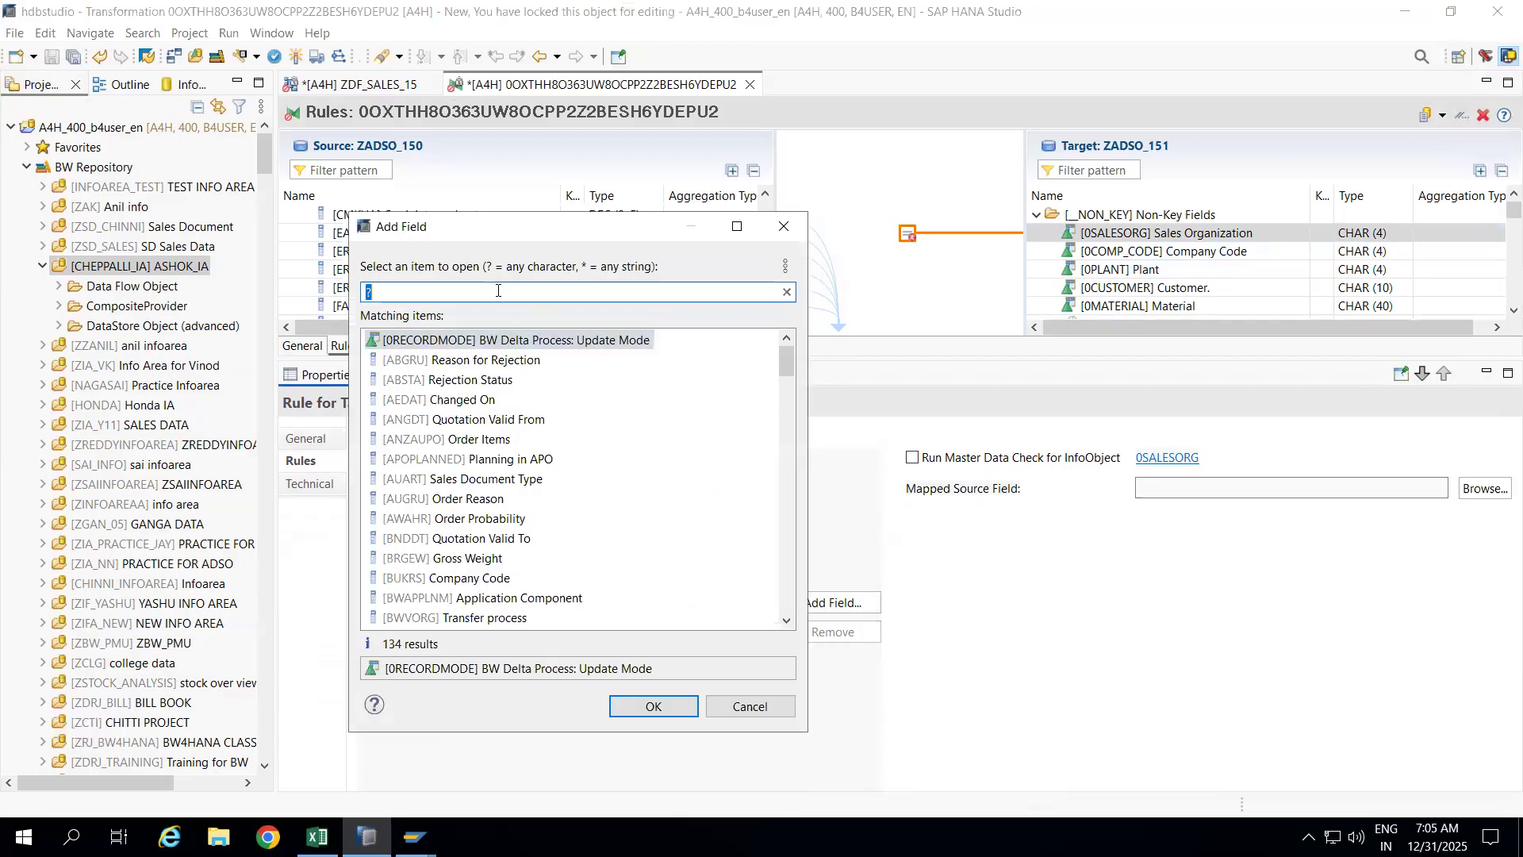
pyautogui.press('BackSpace')
pyautogui.write('VKORG')
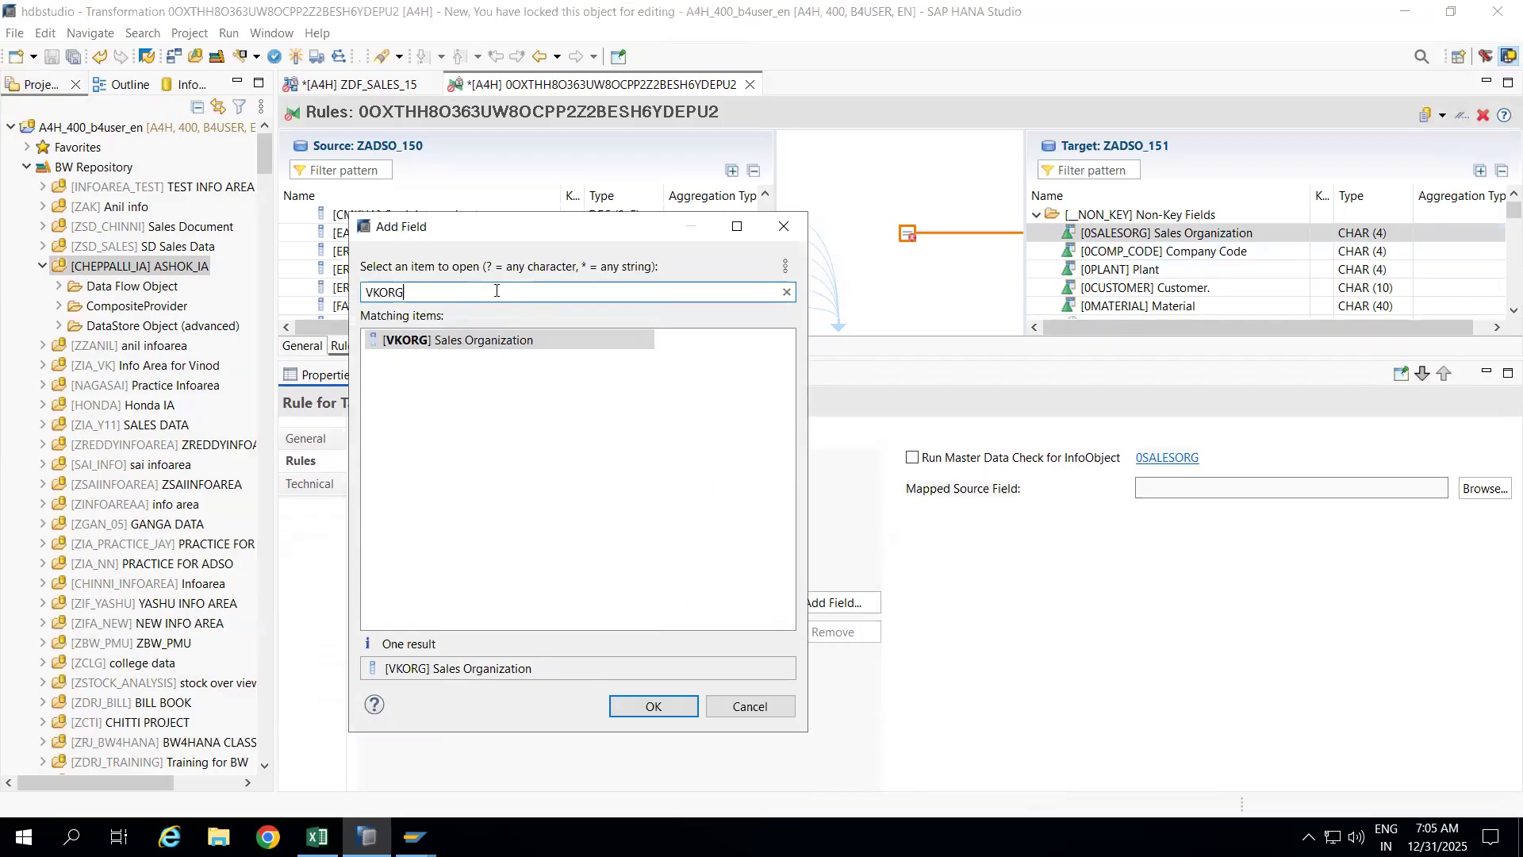
pyautogui.doubleClick(427, 340)
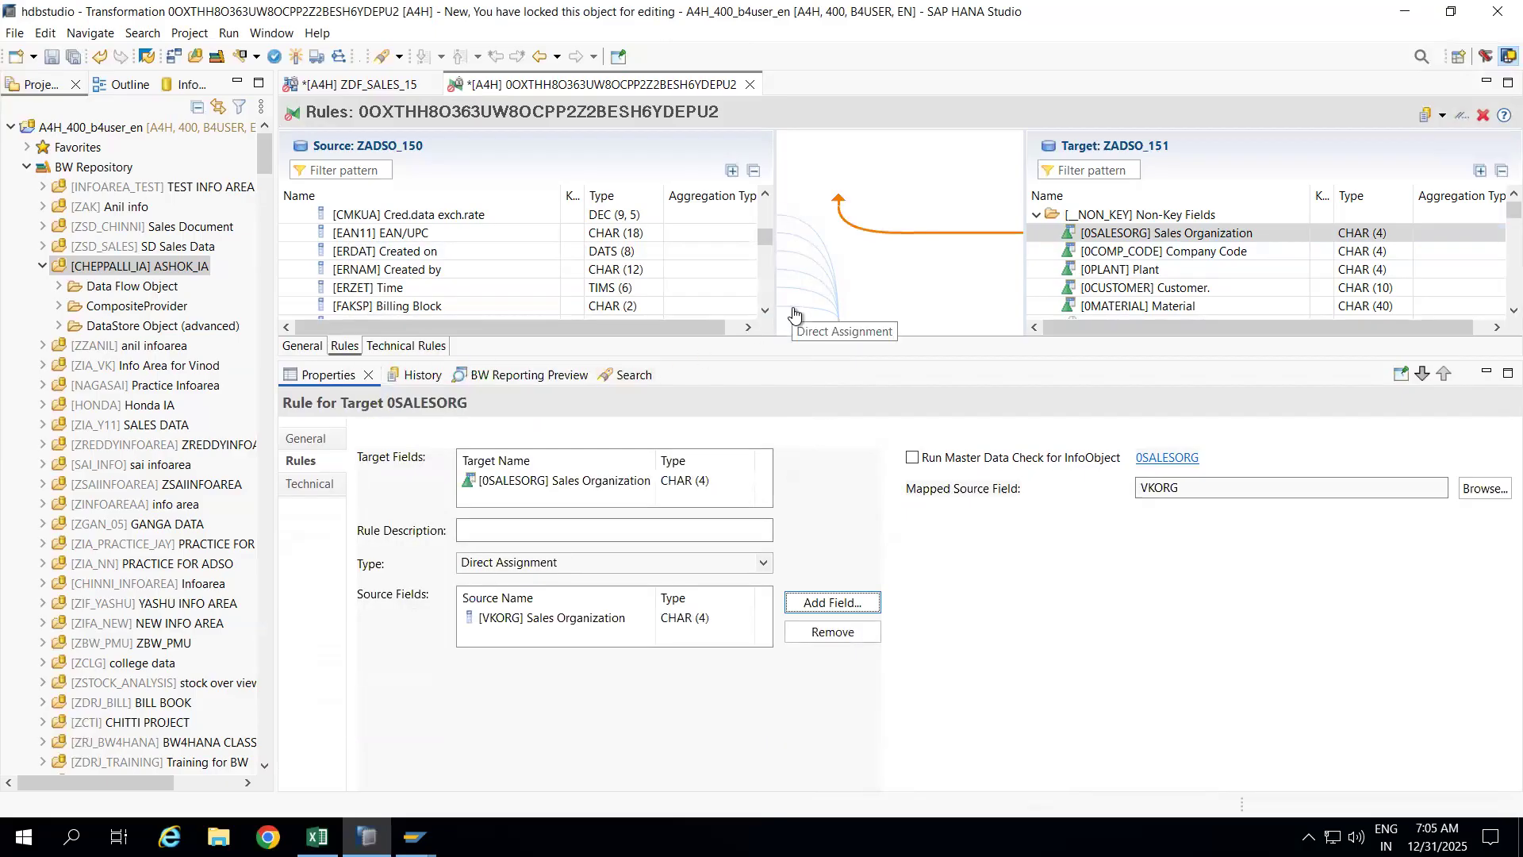
# Set the rule of target 0COMP_CODE to Direct Assignment with BUKRS (Company Code) as its source field
pyautogui.click(1104, 252)
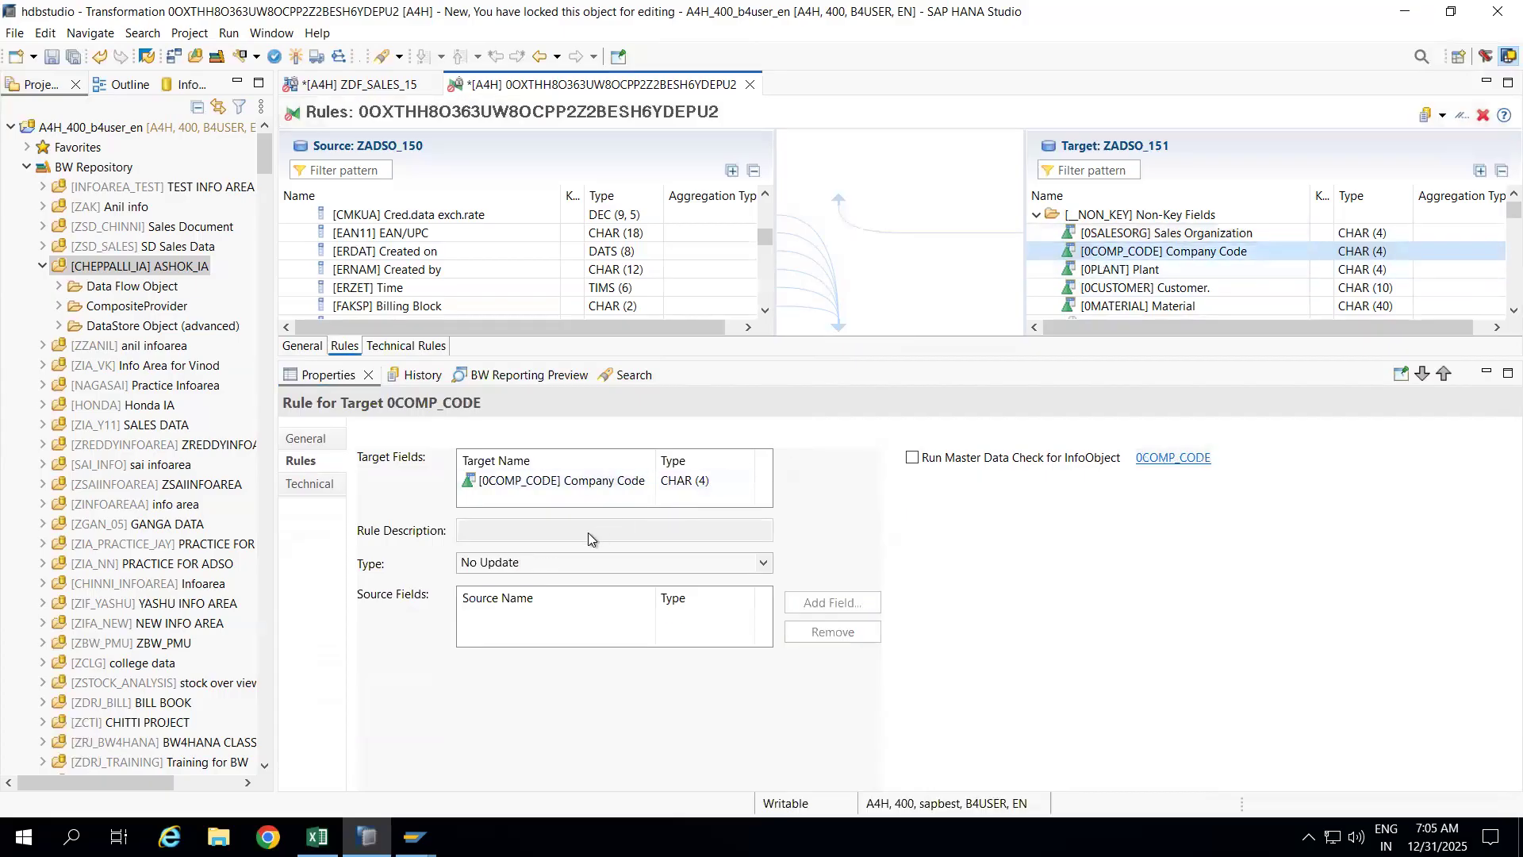
pyautogui.click(631, 568)
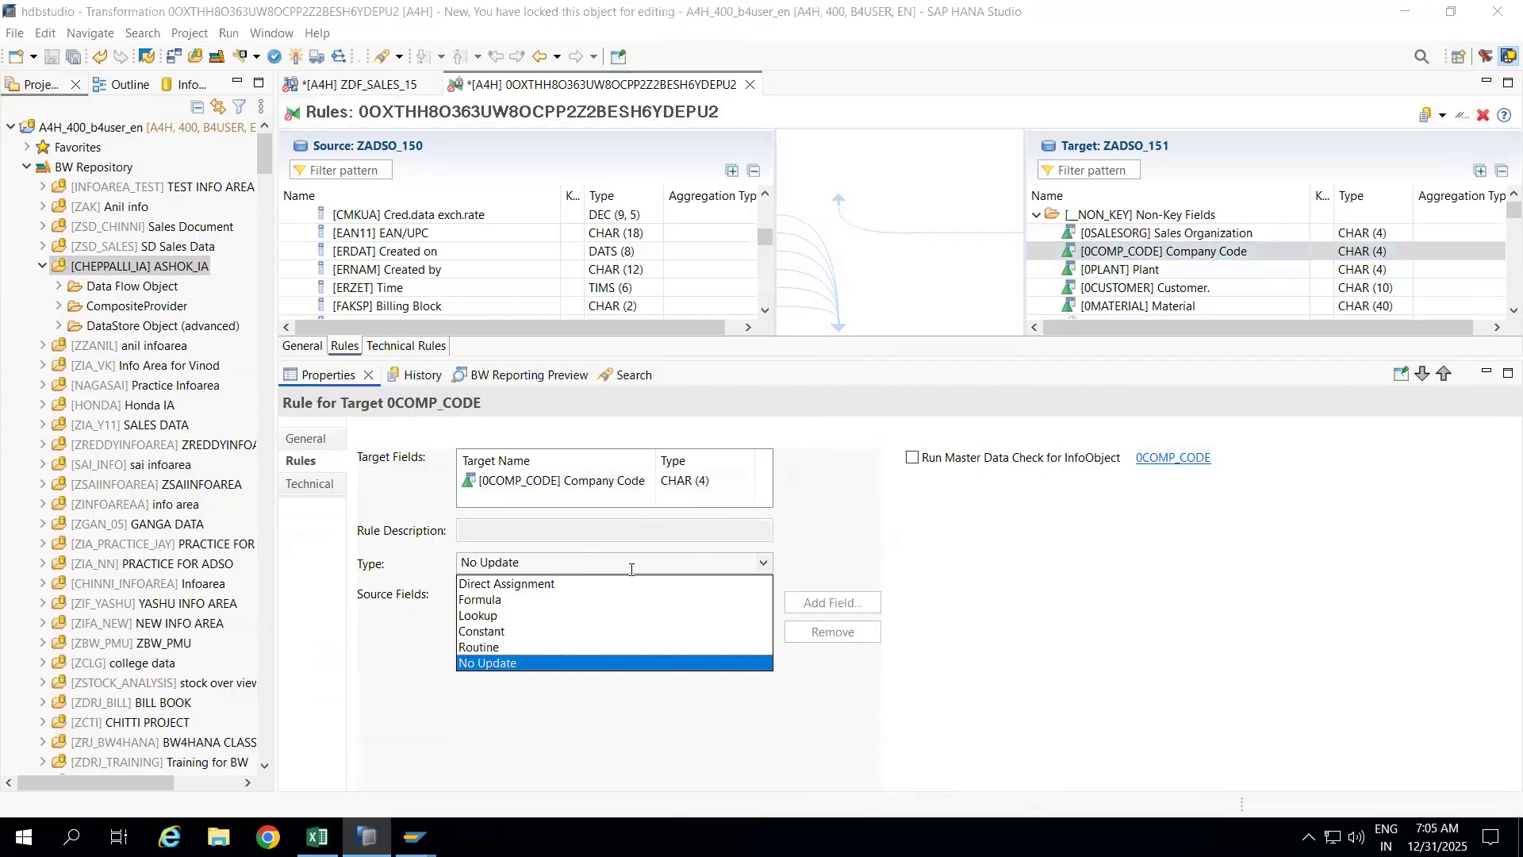
pyautogui.click(527, 588)
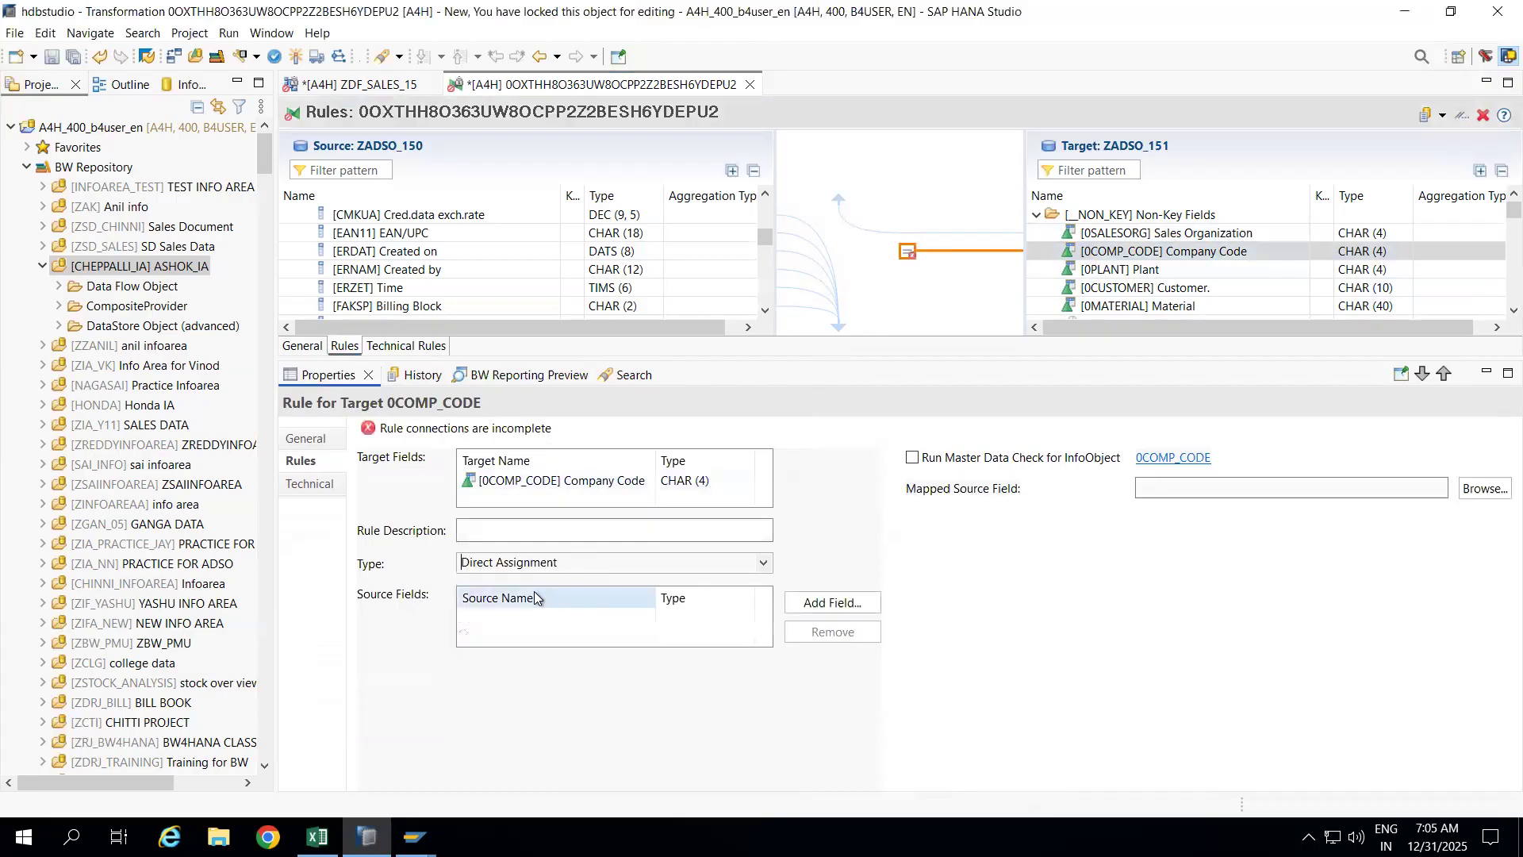
pyautogui.click(817, 605)
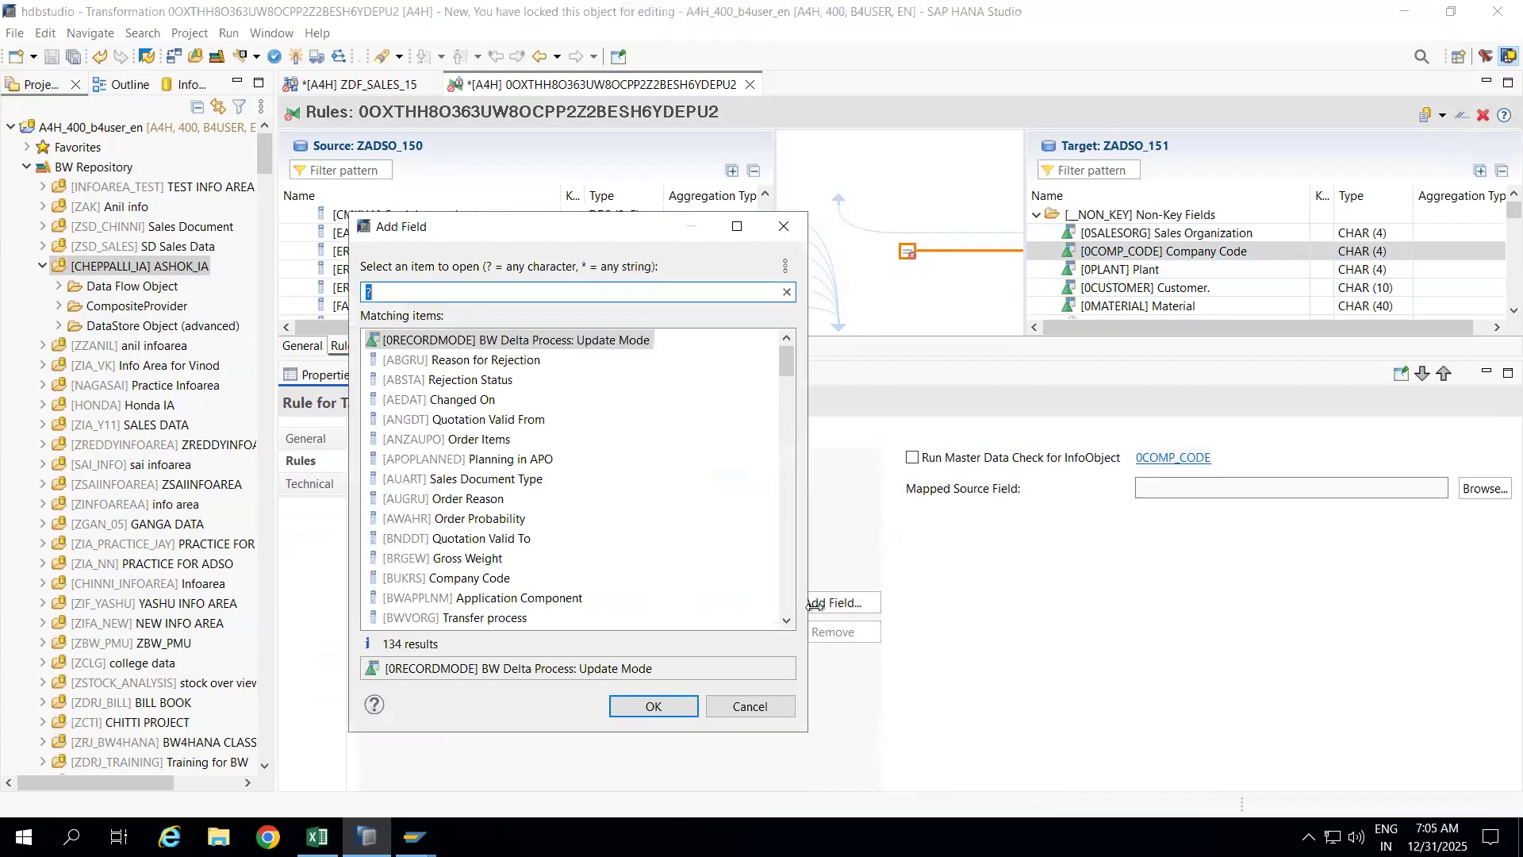
pyautogui.write('BUKRS')
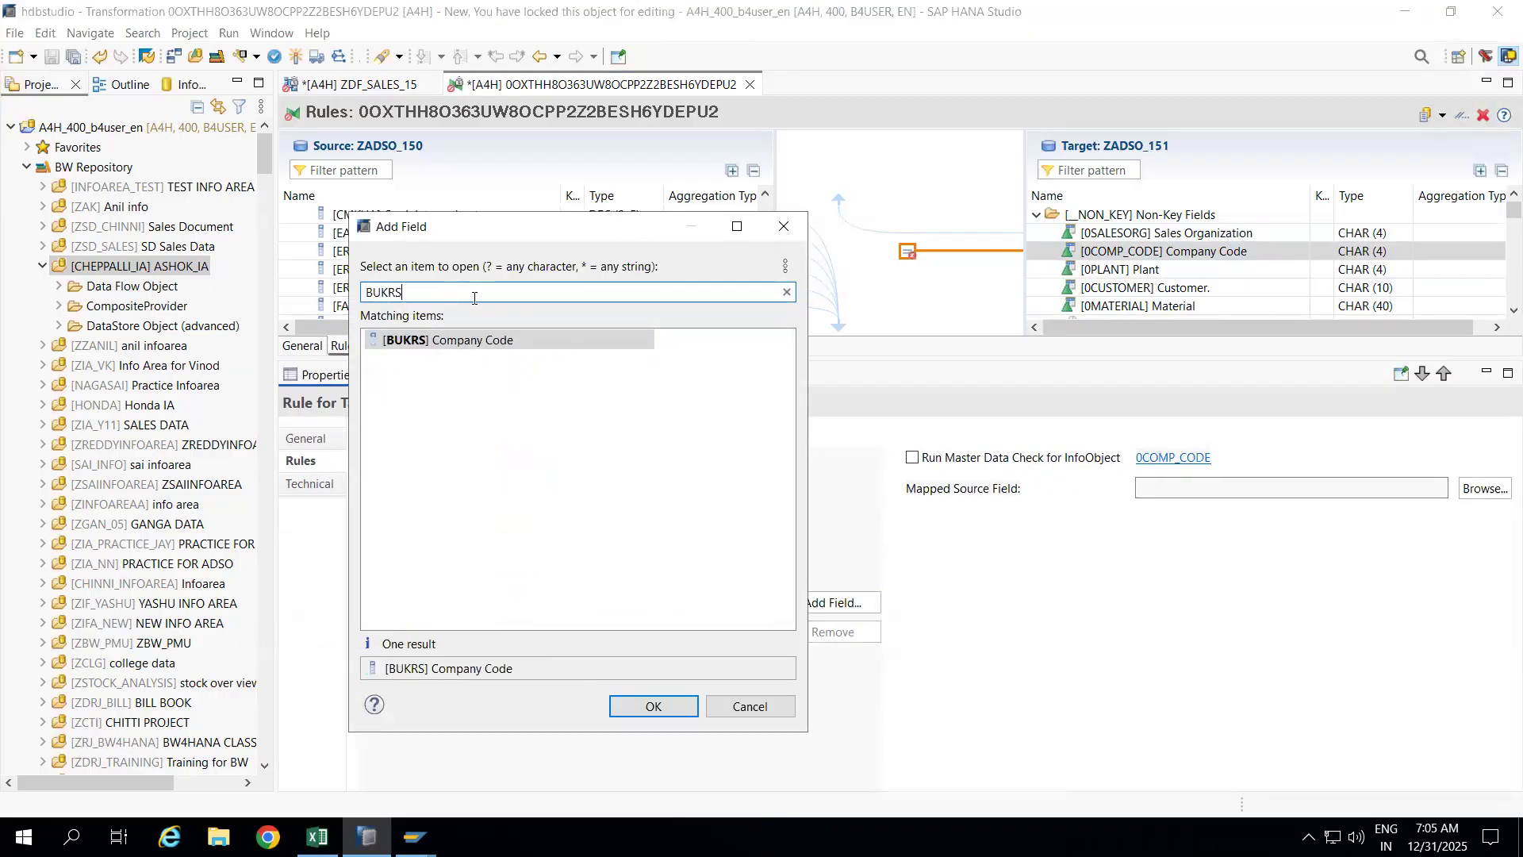
pyautogui.doubleClick(439, 338)
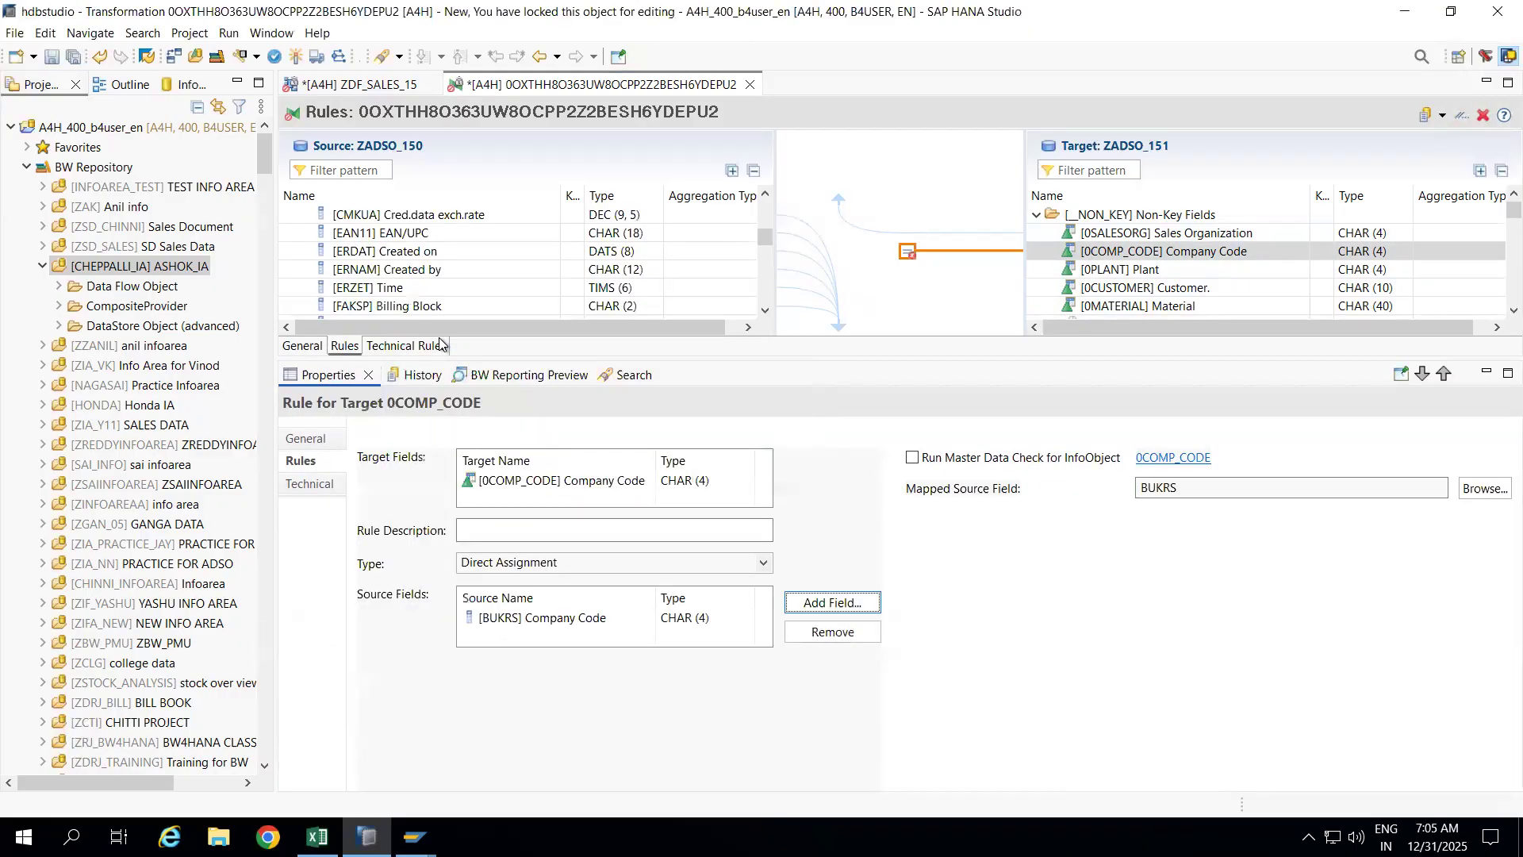
# Set the rule of target 0PLANT to Direct Assignment with WERKS (Plant) as its source field
pyautogui.click(1108, 270)
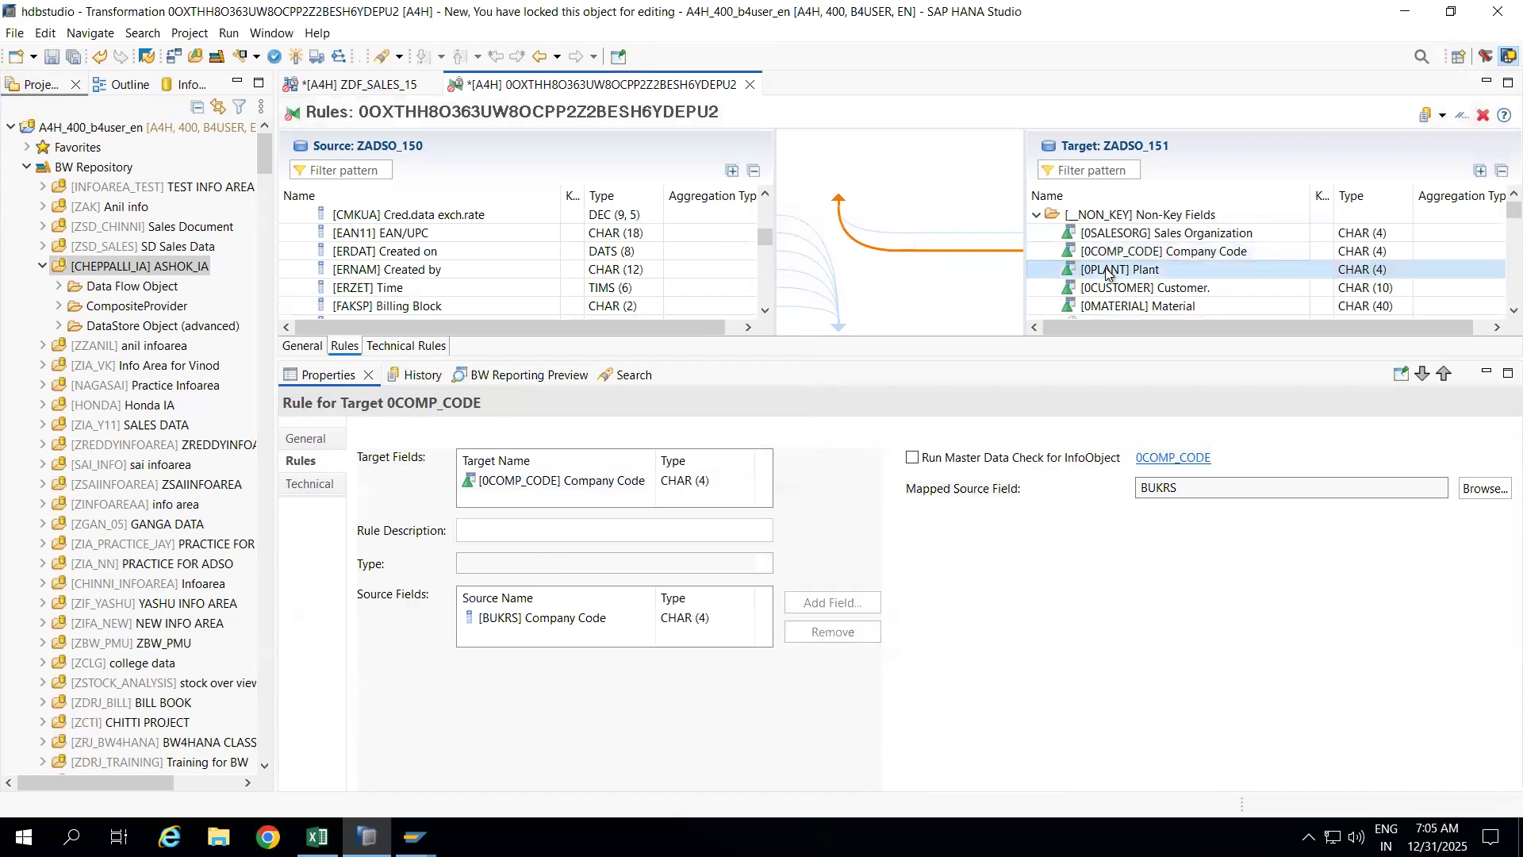
pyautogui.click(555, 564)
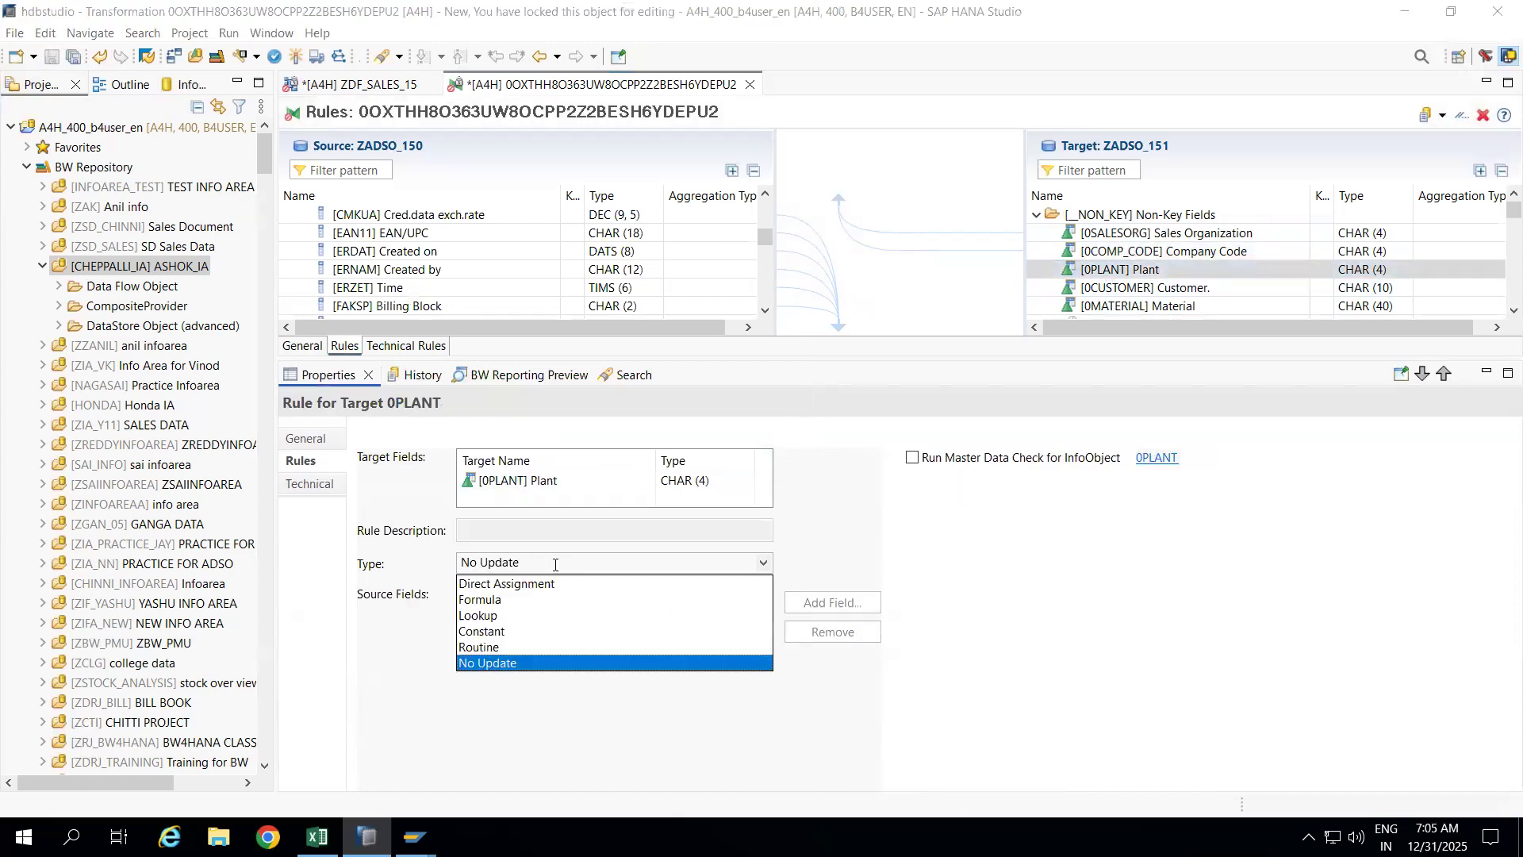
pyautogui.click(515, 591)
pyautogui.click(805, 603)
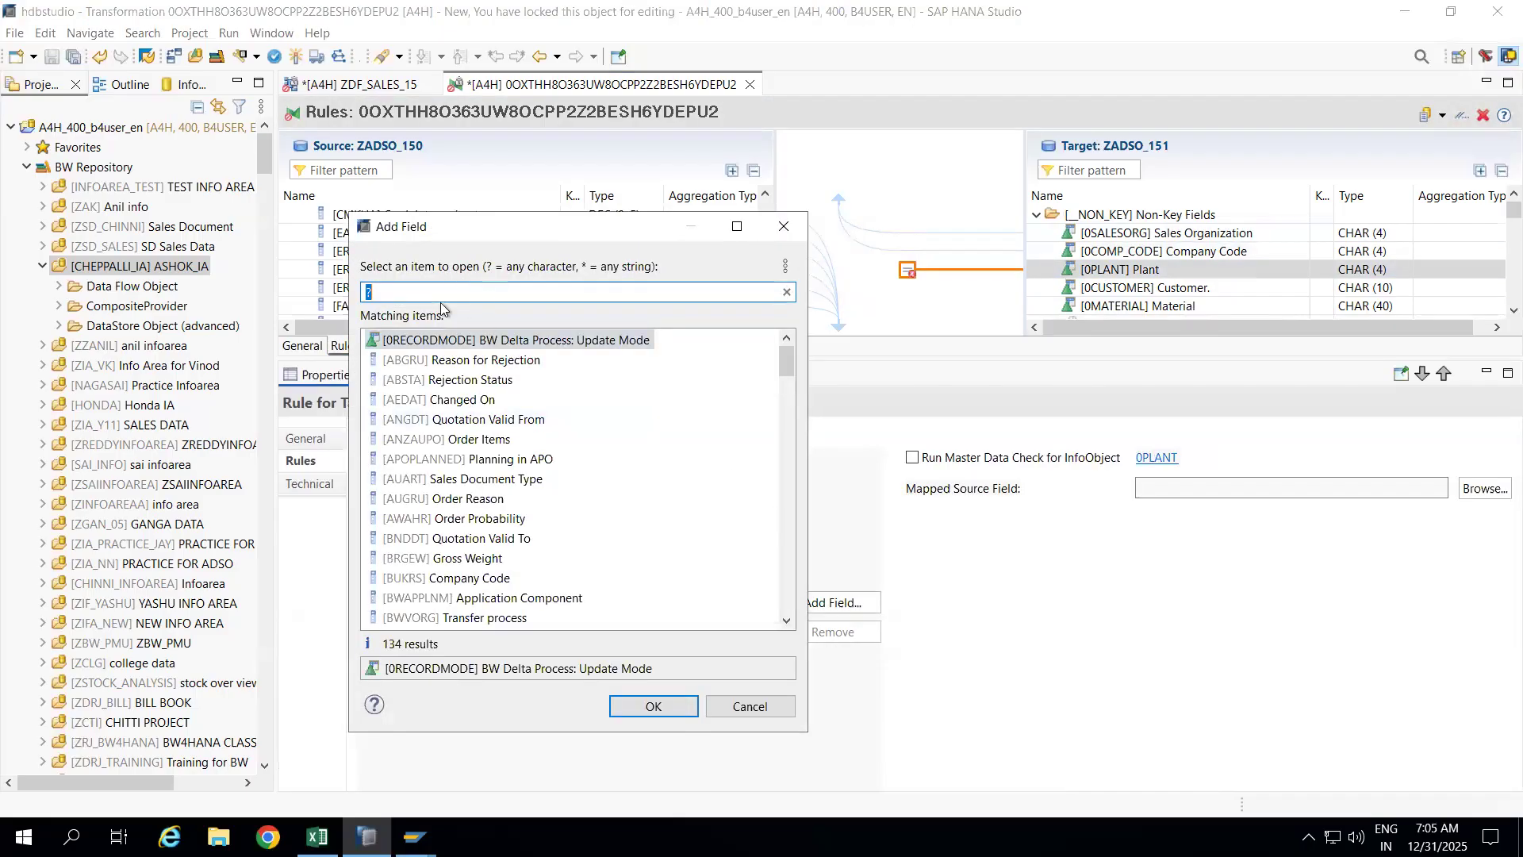
pyautogui.write('werks')
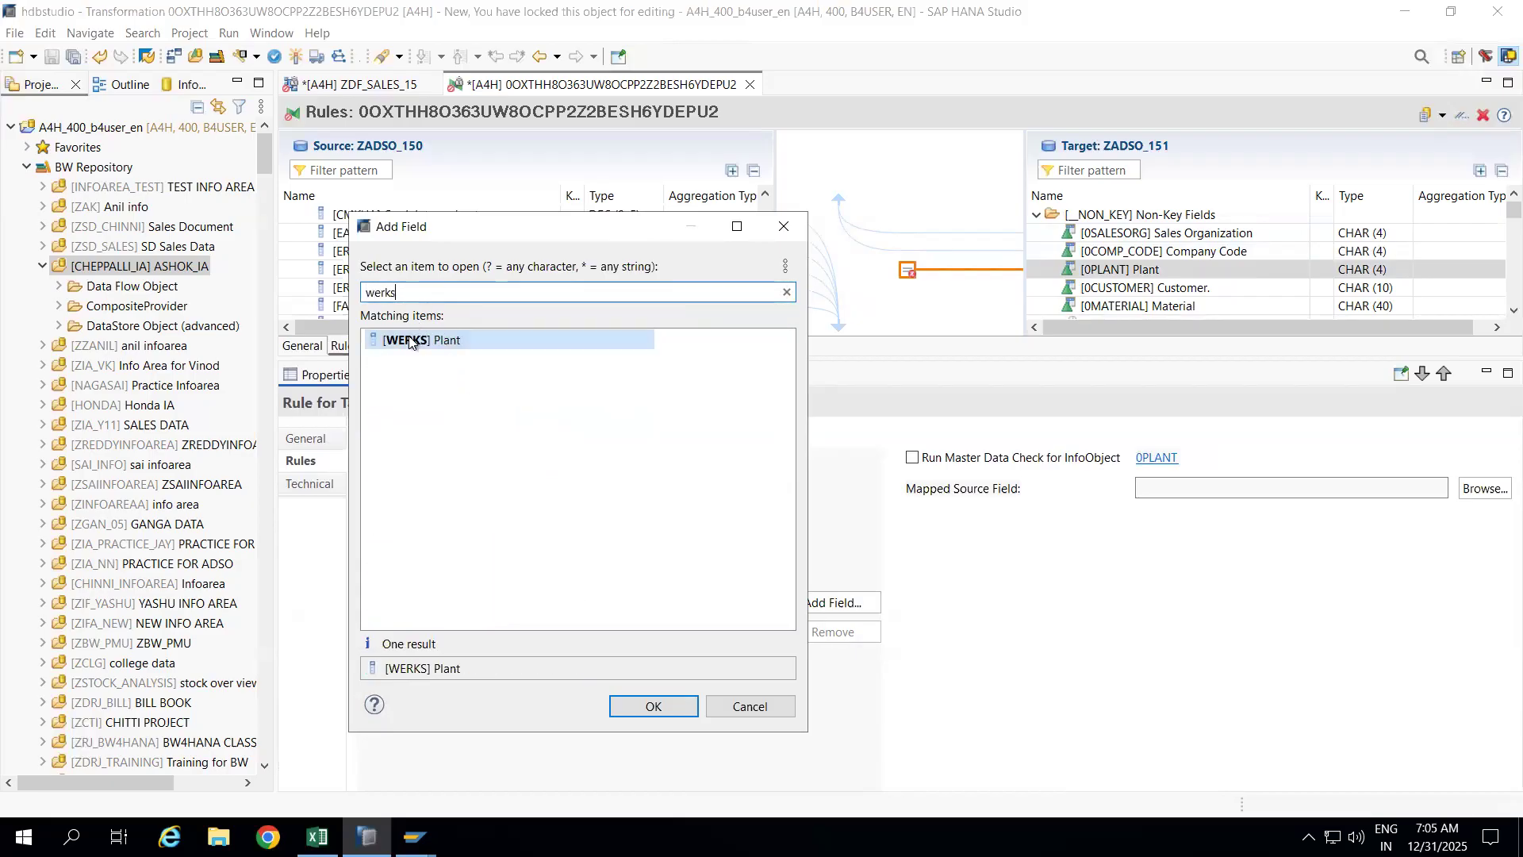
pyautogui.doubleClick(410, 341)
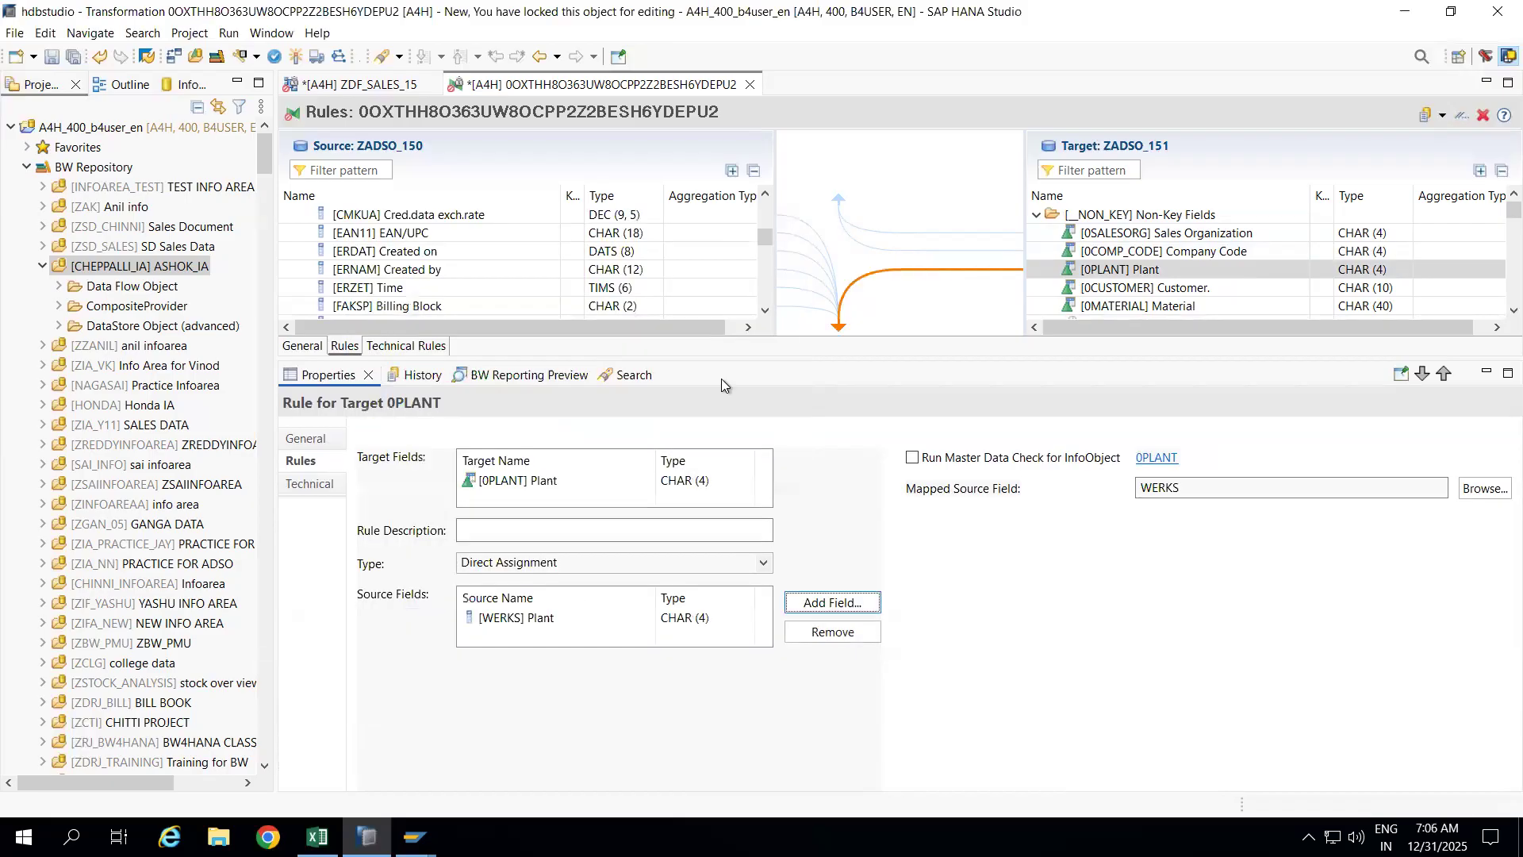
# Set the rule of target 0CUSTOMER to Direct Assignment with KUNNR (Sold-To Party) as its source field
pyautogui.click(1104, 290)
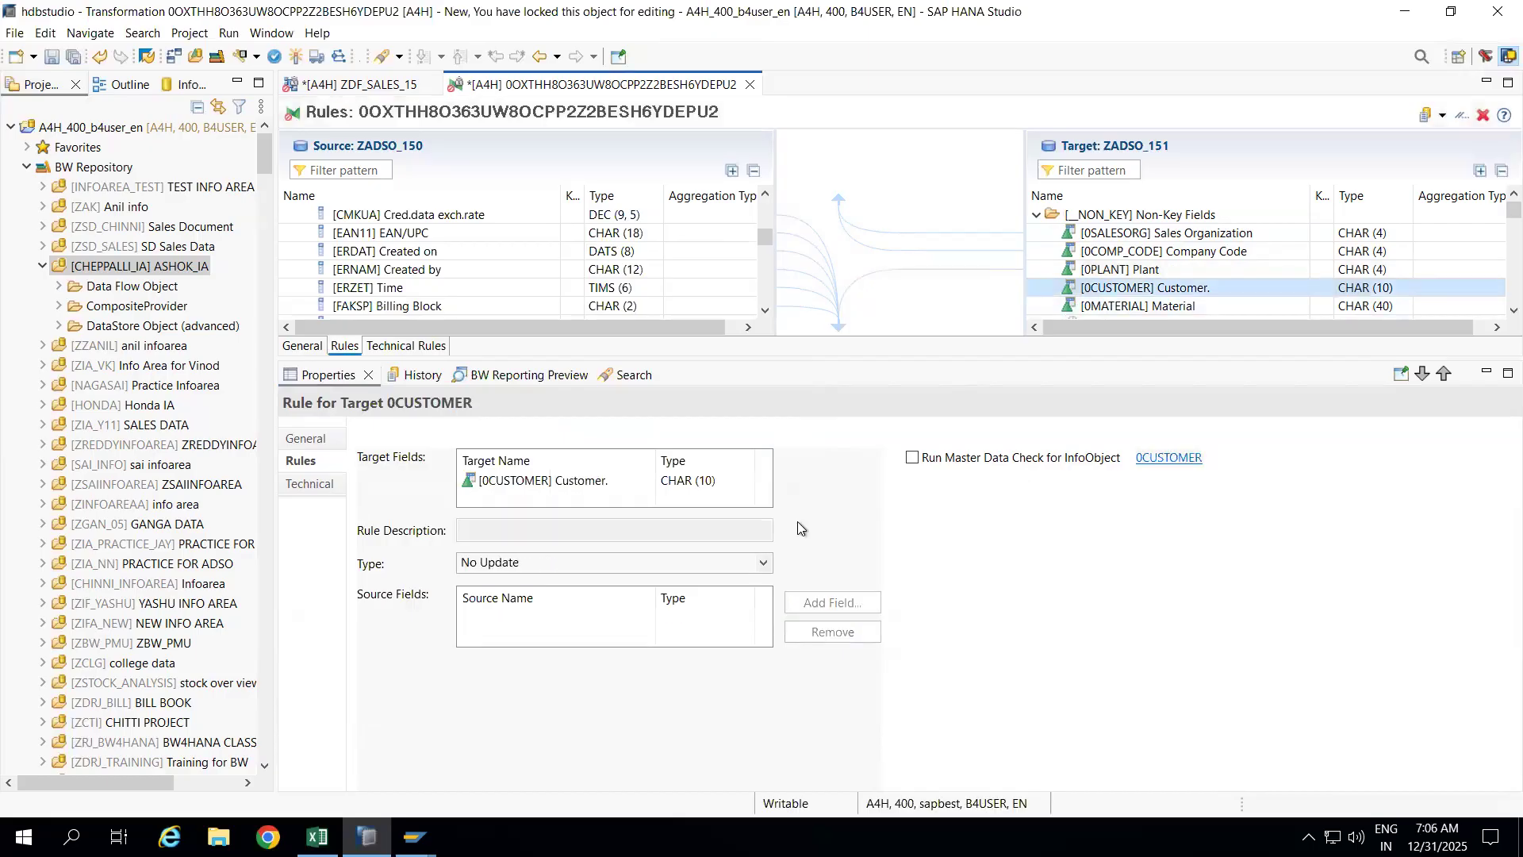
pyautogui.click(533, 563)
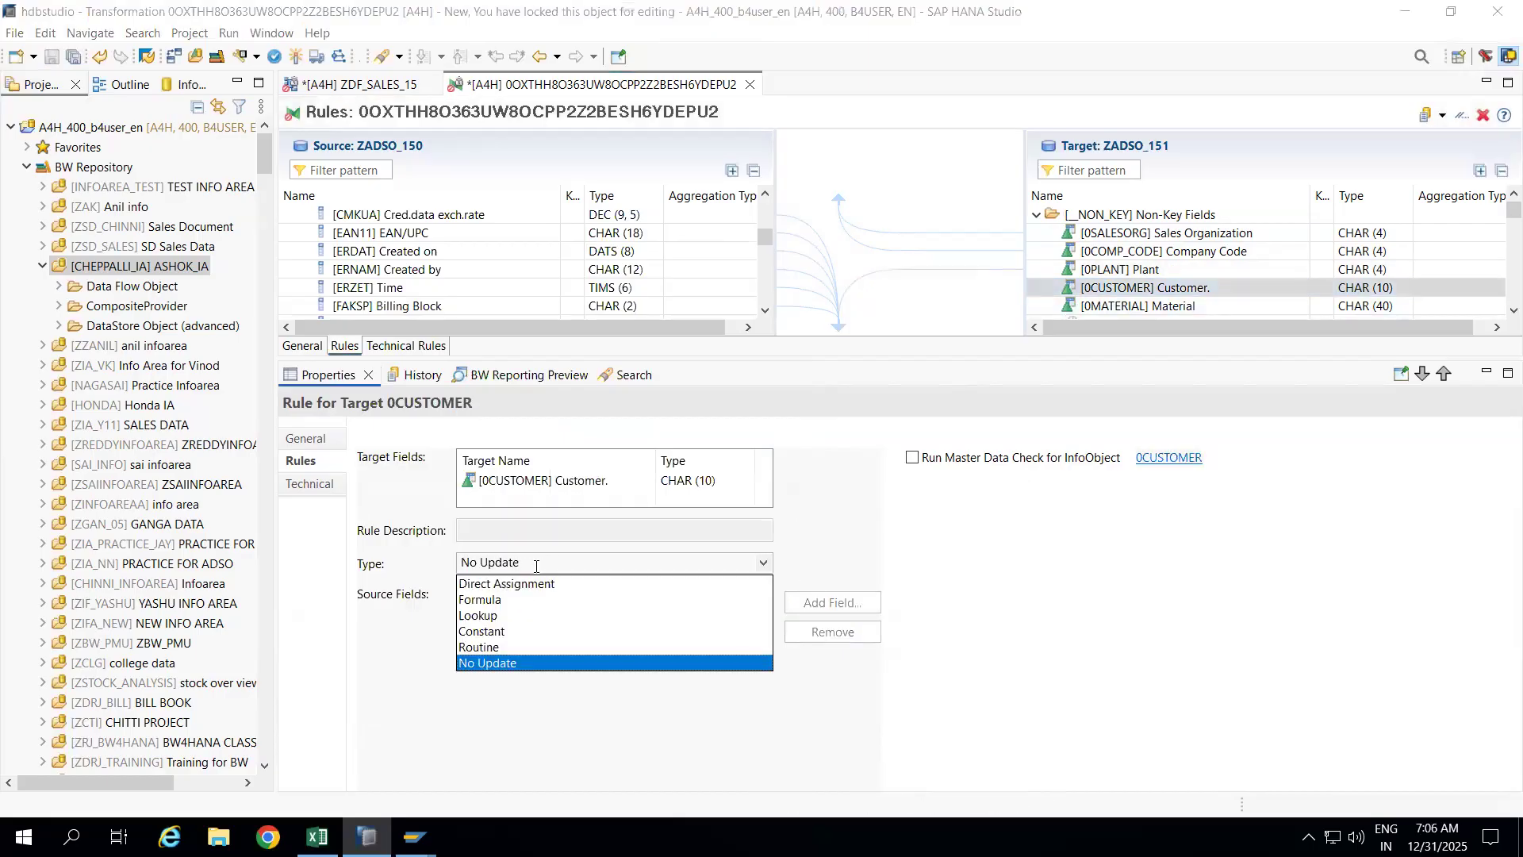
pyautogui.click(516, 591)
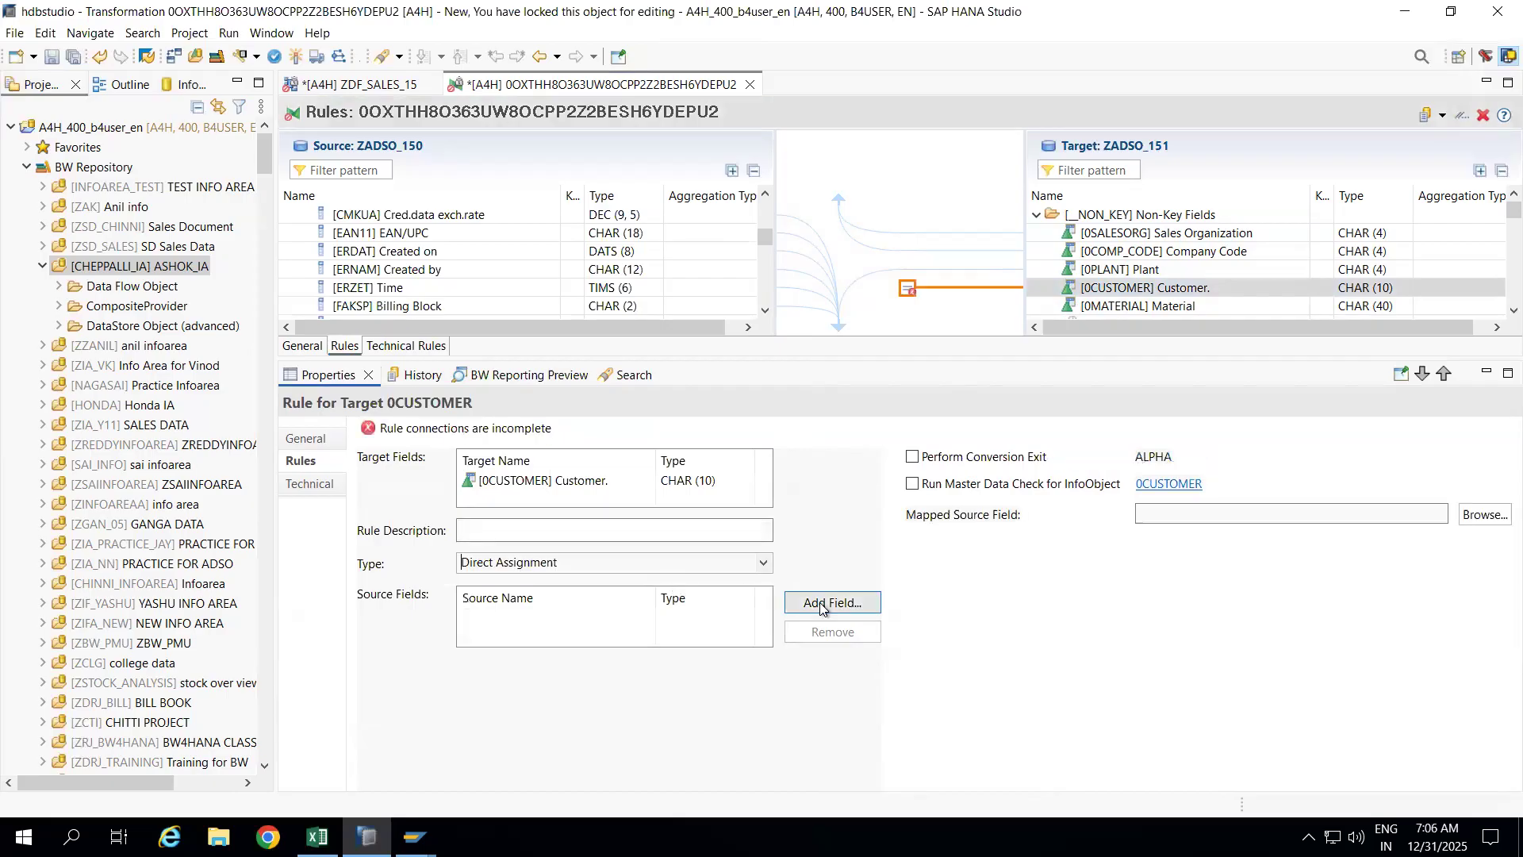
pyautogui.click(821, 602)
pyautogui.click(477, 289)
pyautogui.press('BackSpace')
pyautogui.write('KUNNR')
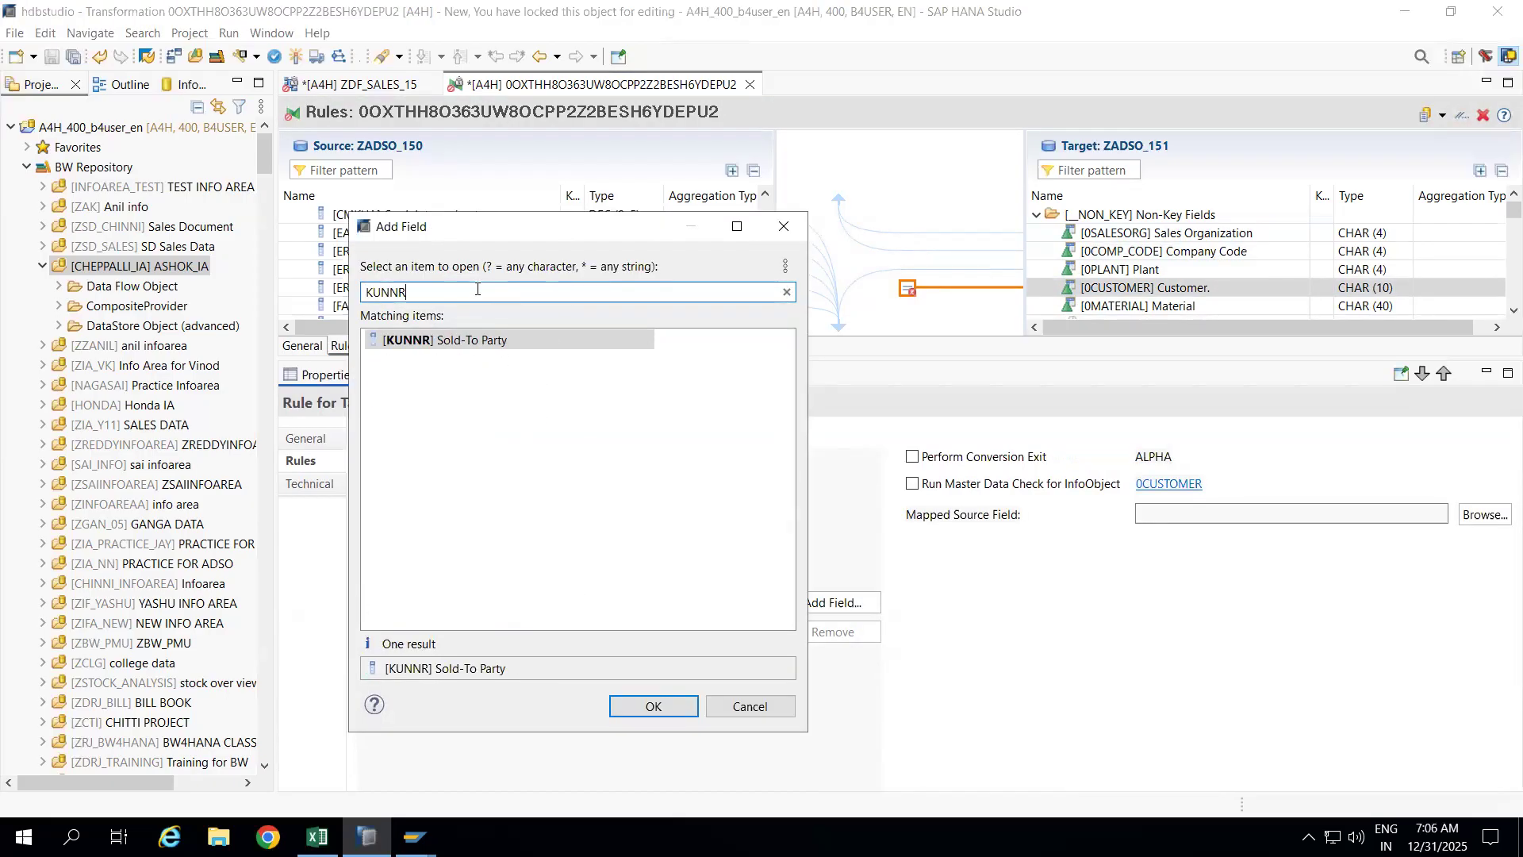
pyautogui.doubleClick(414, 340)
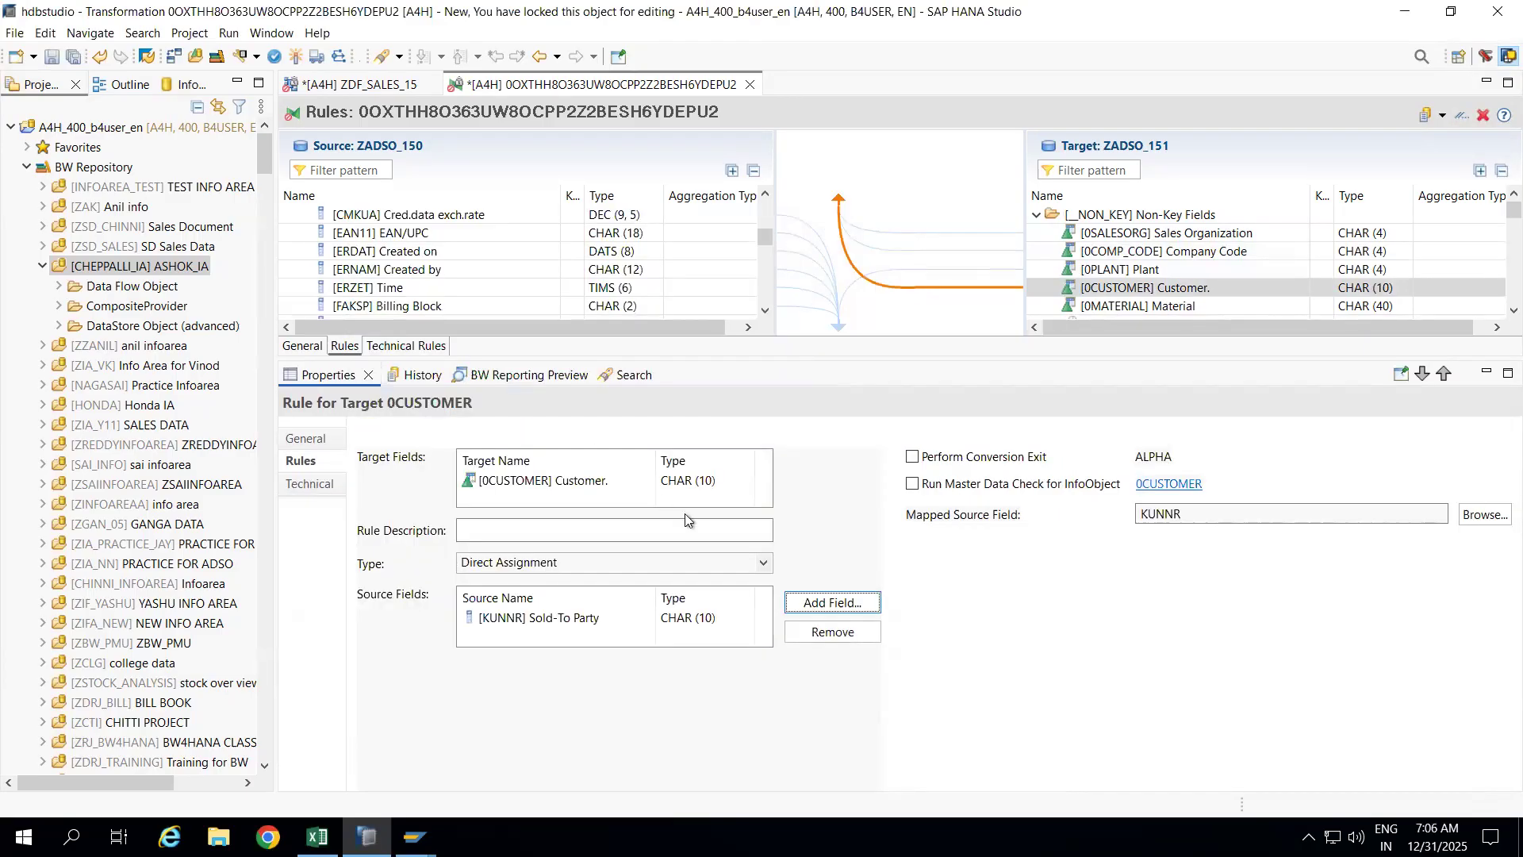
# Set the rule of target 0MATERIAL to Direct Assignment with MATNR (Material) as its source field
pyautogui.click(1102, 307)
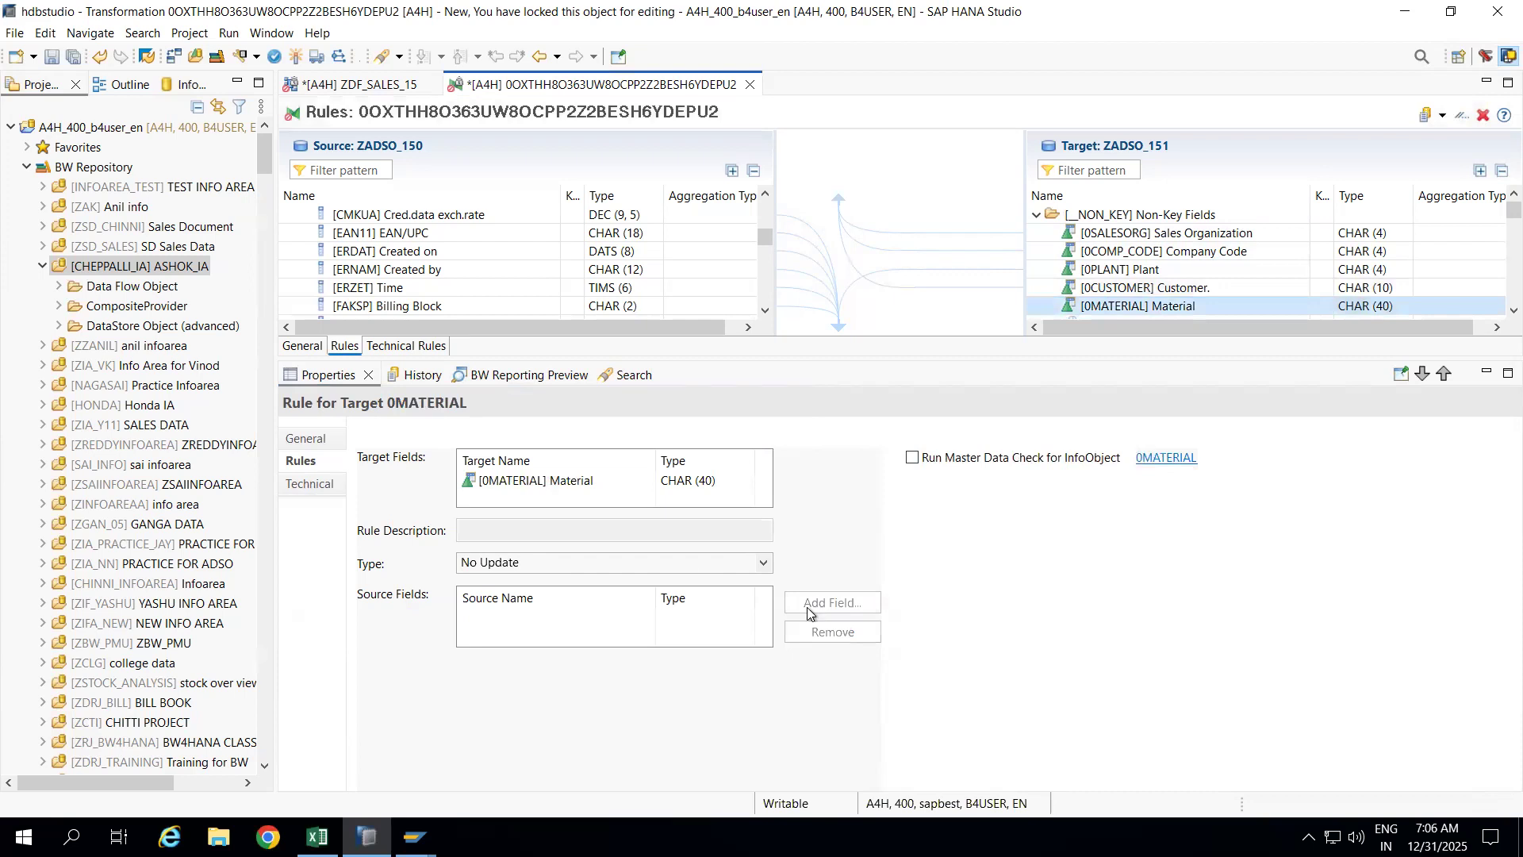
pyautogui.click(571, 564)
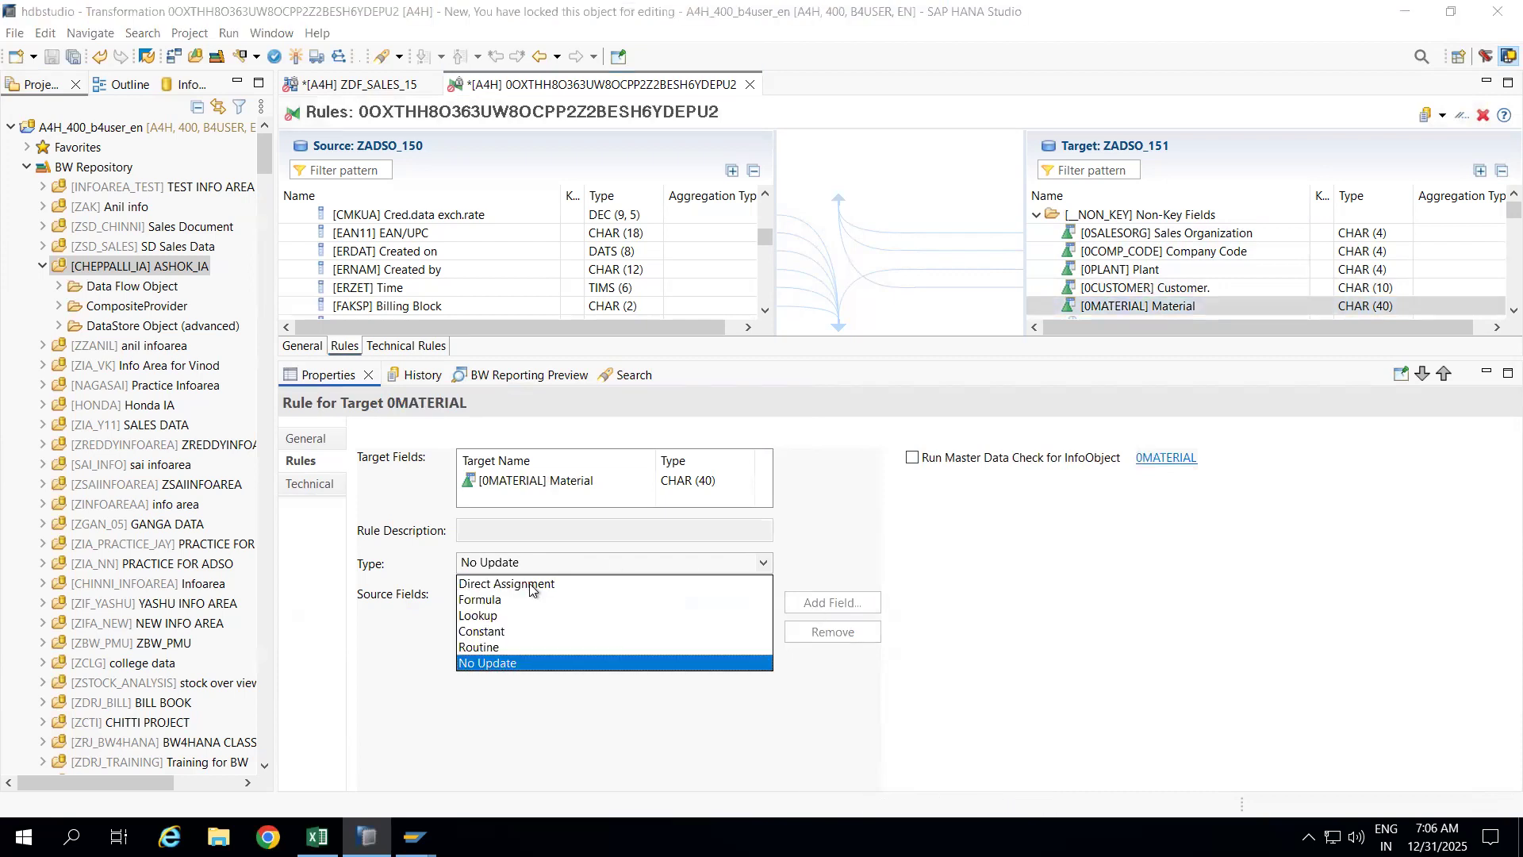
pyautogui.click(530, 583)
pyautogui.click(832, 603)
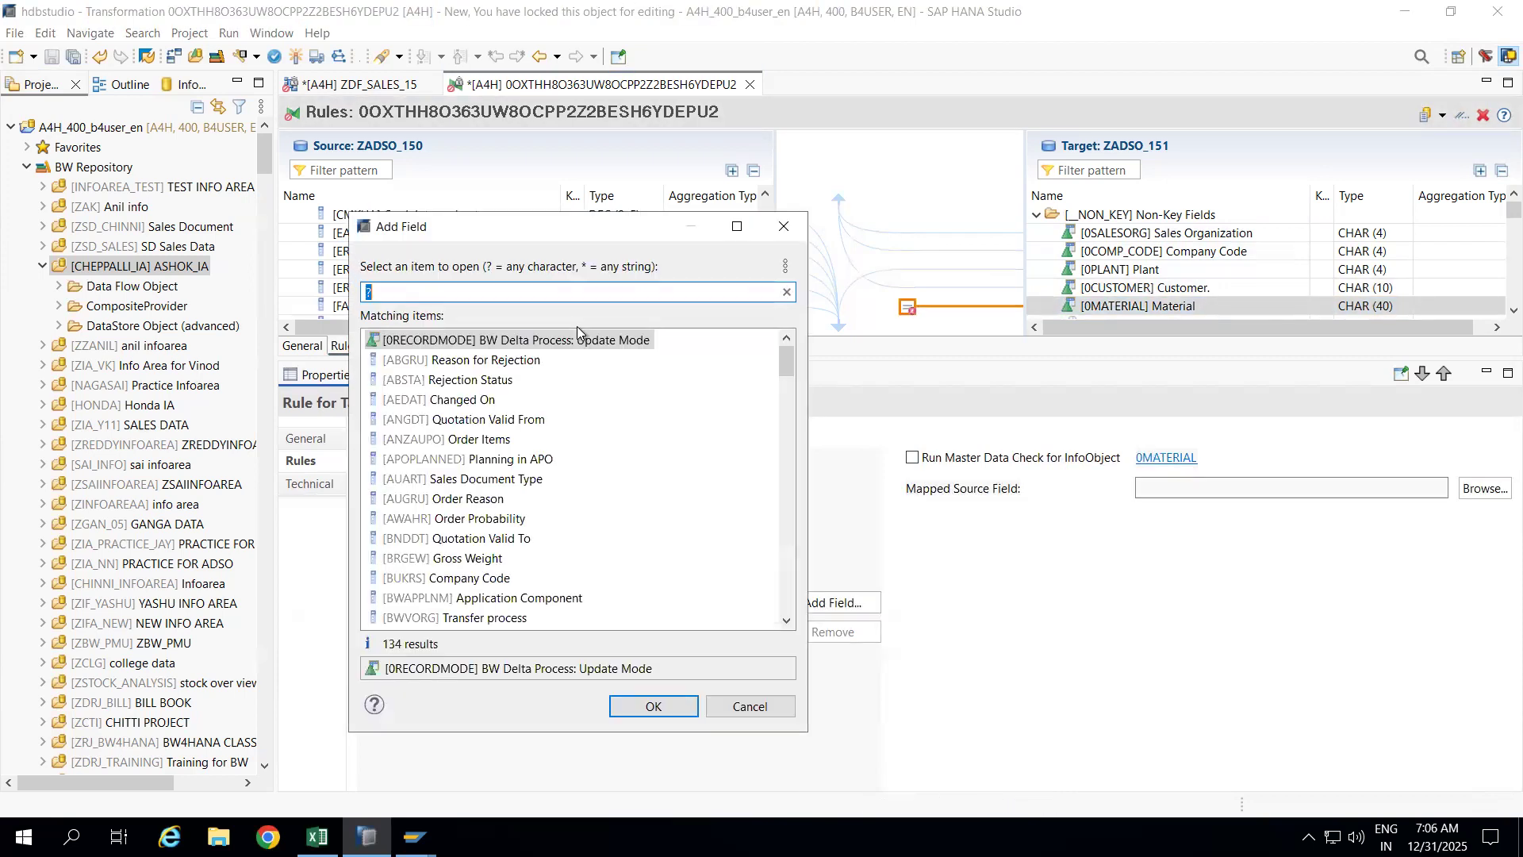
pyautogui.write('MATNR')
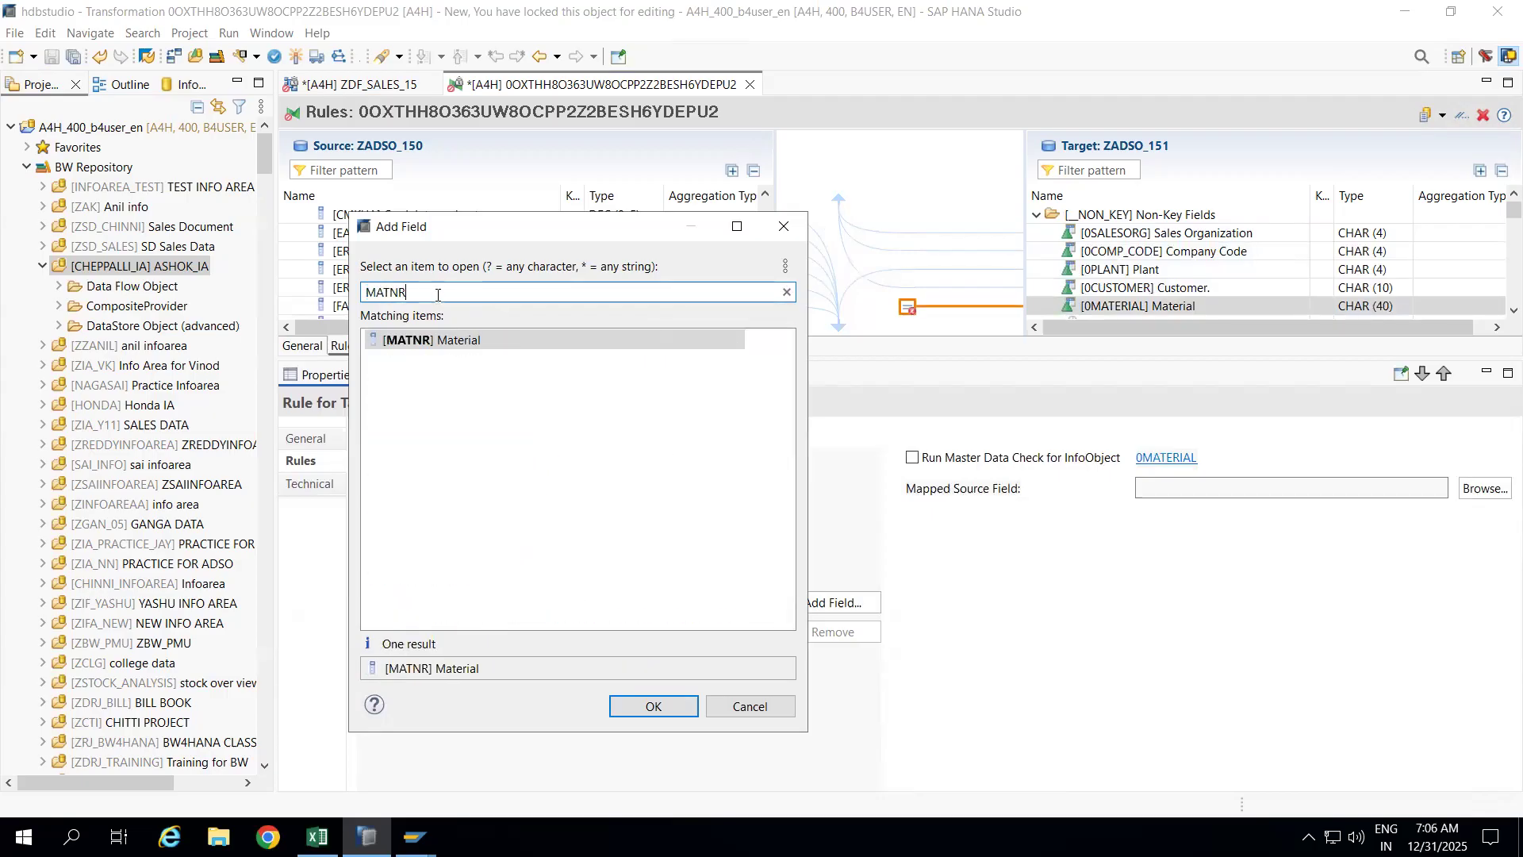
pyautogui.doubleClick(401, 341)
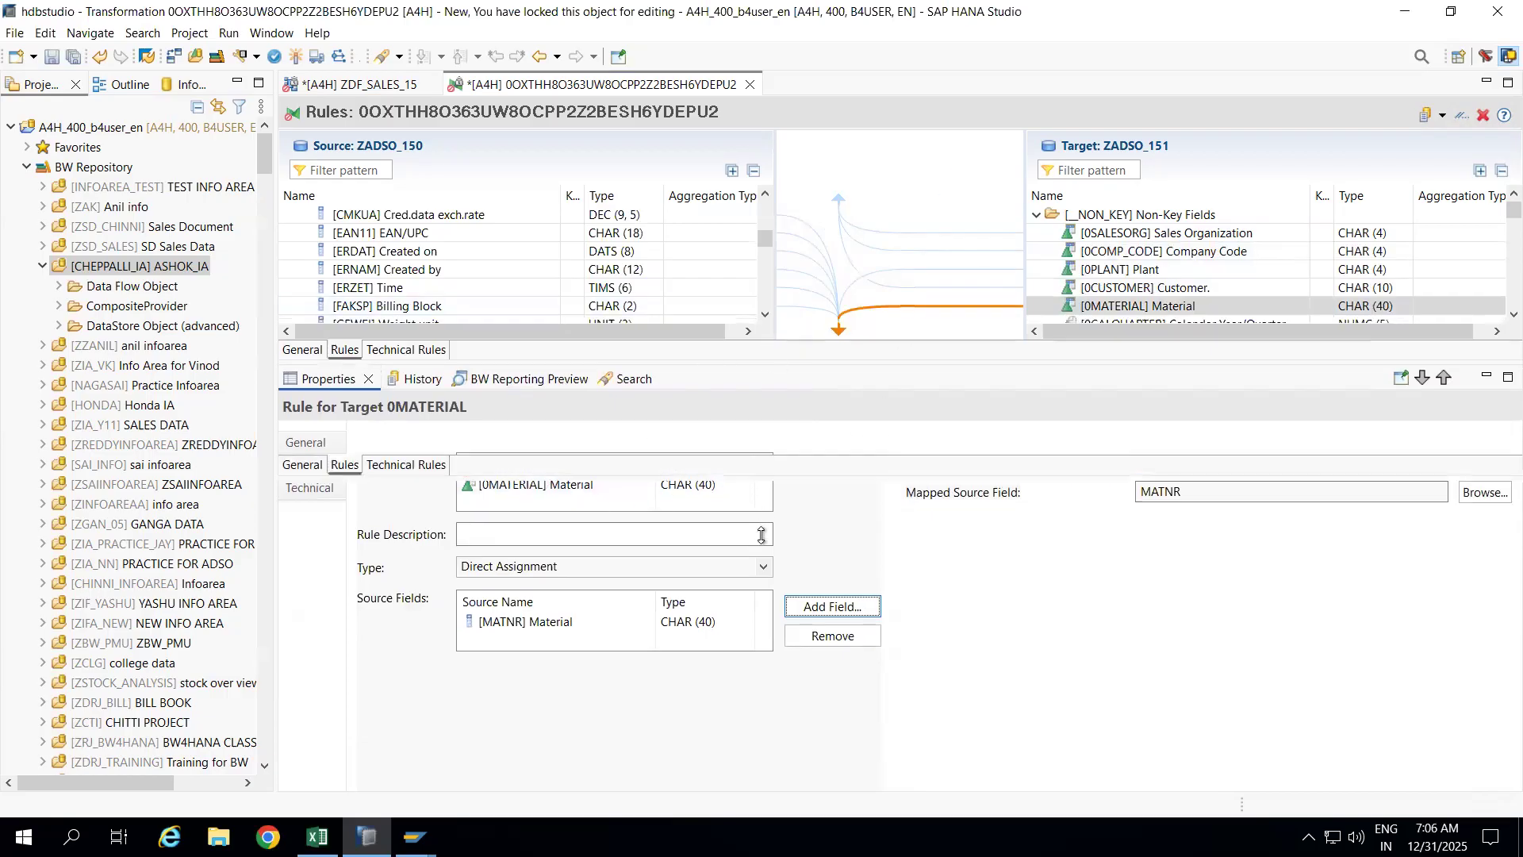
# Activate the transformation from ZADSO_150 to ZADSO_151 and close its editor
pyautogui.moveTo(776, 358); pyautogui.dragTo(776, 537)
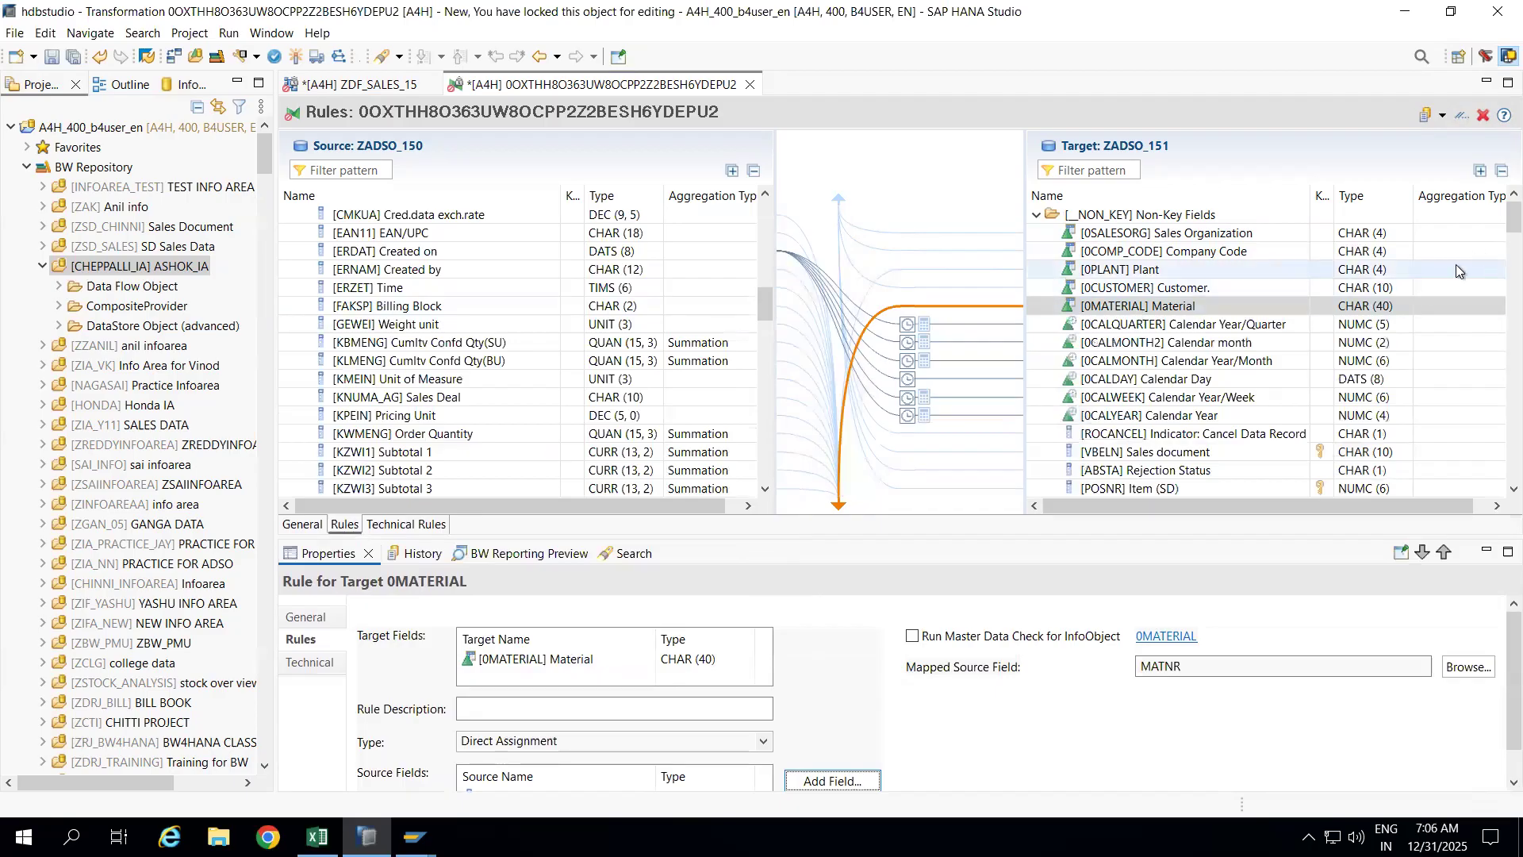
pyautogui.moveTo(768, 299); pyautogui.dragTo(760, 208)
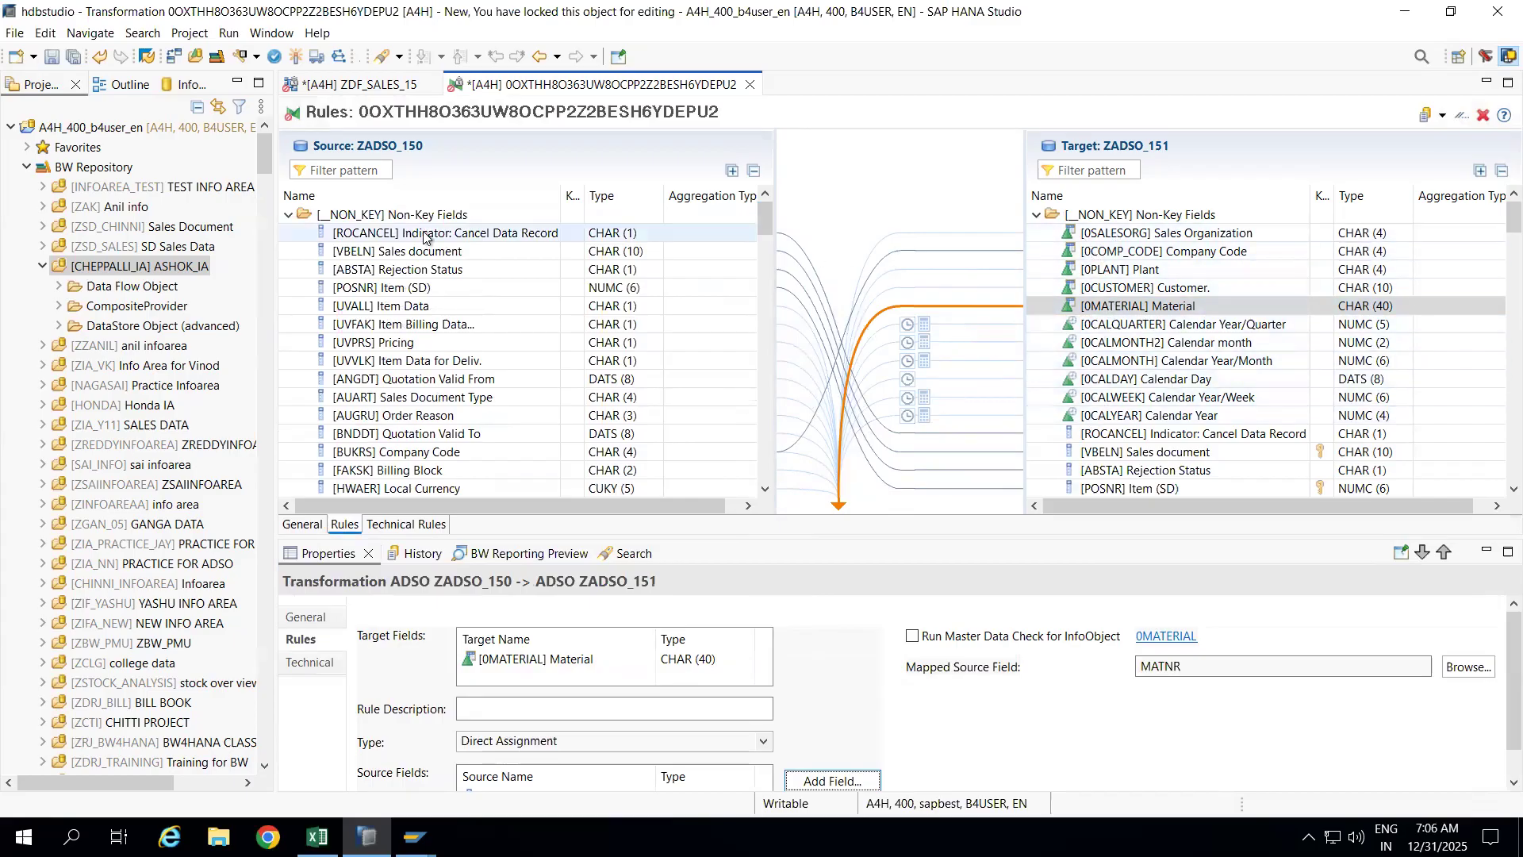
pyautogui.click(294, 57)
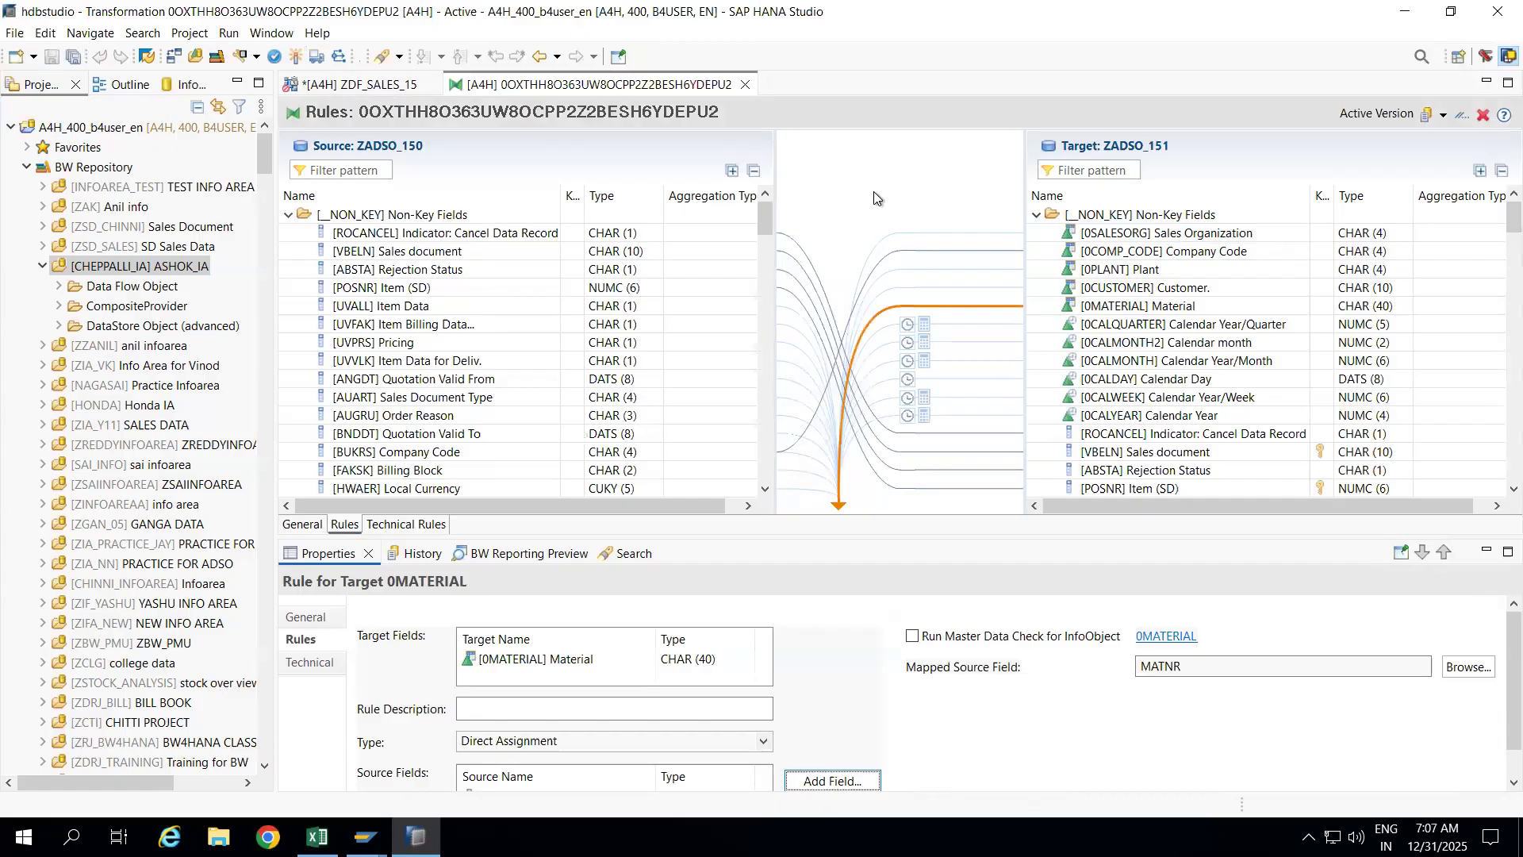
pyautogui.click(745, 85)
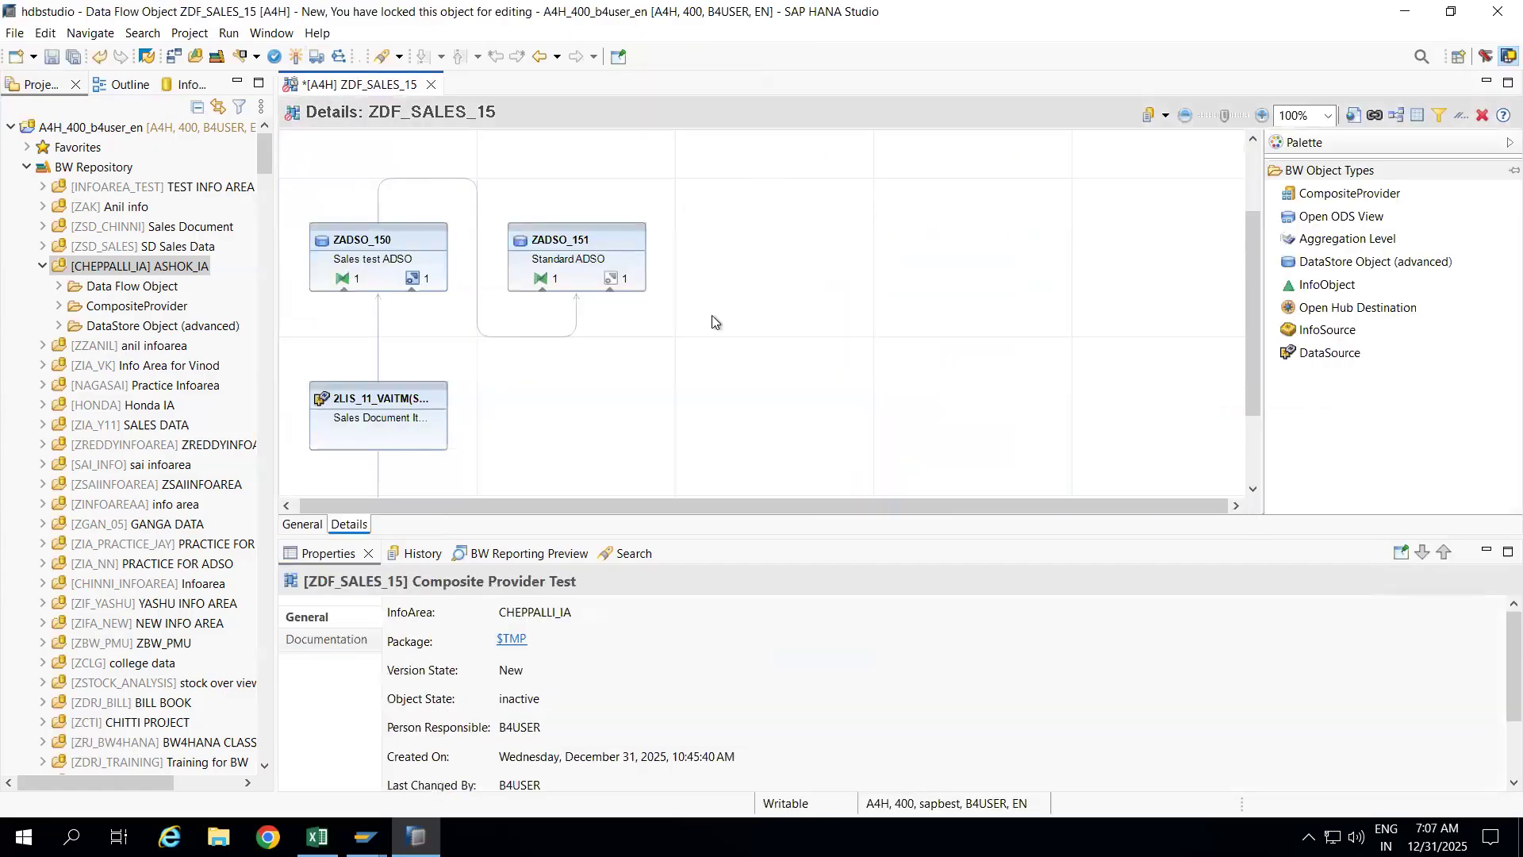
# Create a data transfer process for ZADSO_151 in the data flow with ZADSO_150 as its source
pyautogui.click(611, 279)
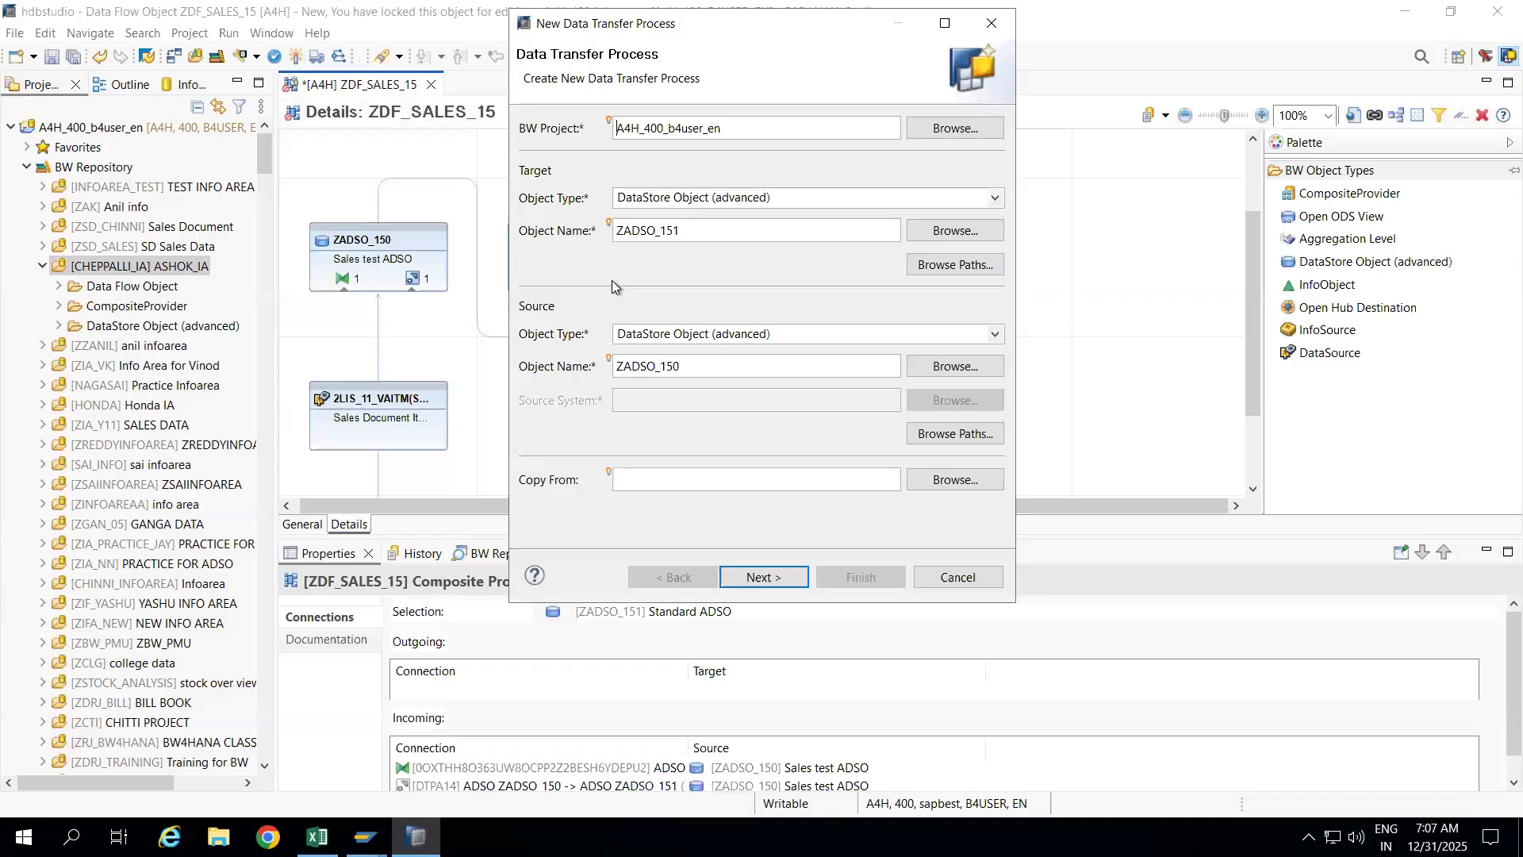
pyautogui.click(760, 579)
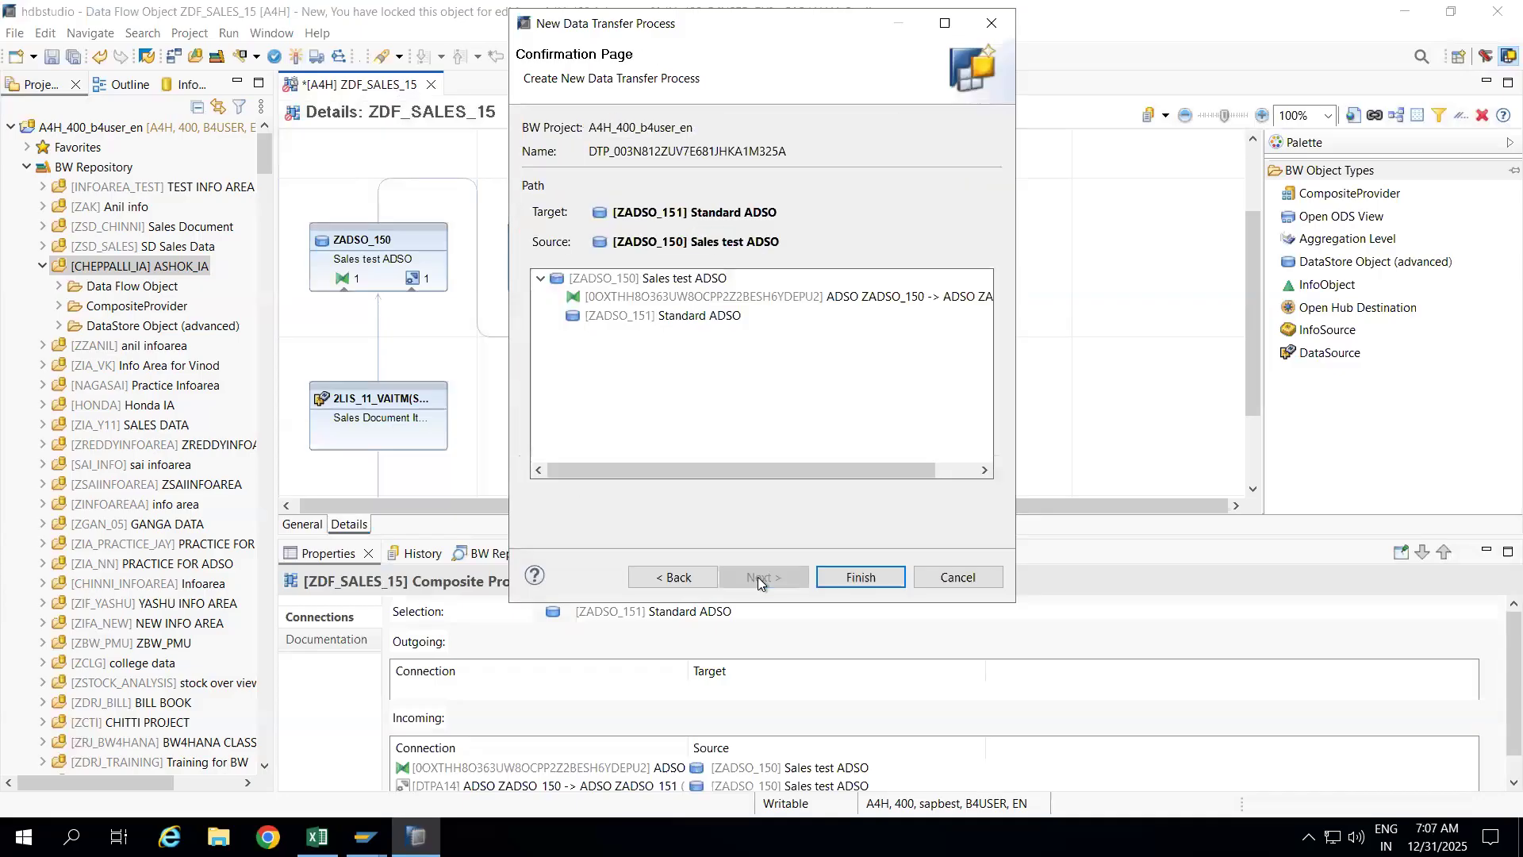
pyautogui.click(660, 279)
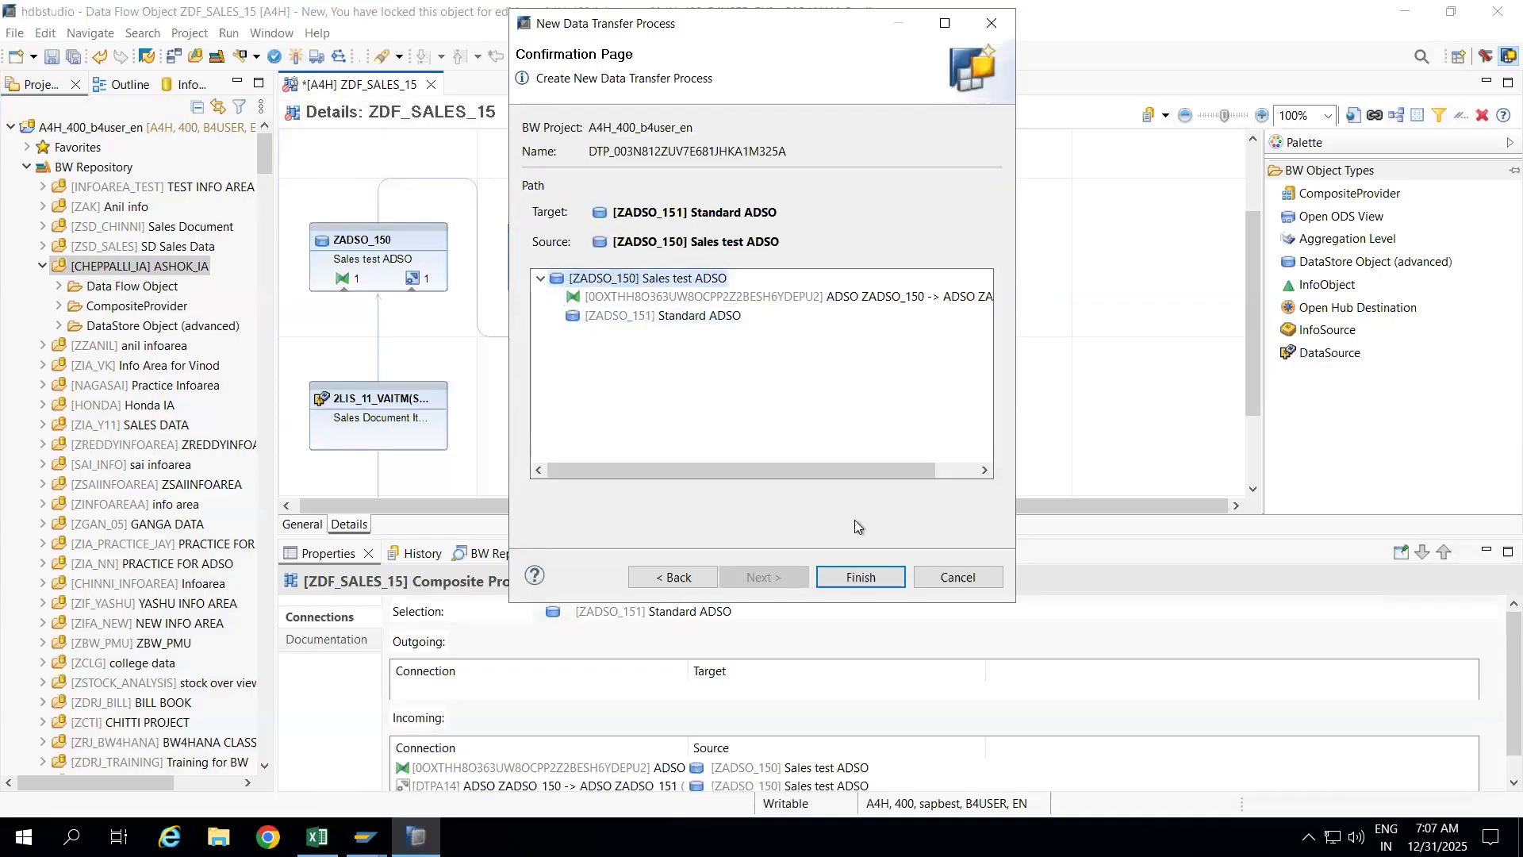
pyautogui.click(863, 577)
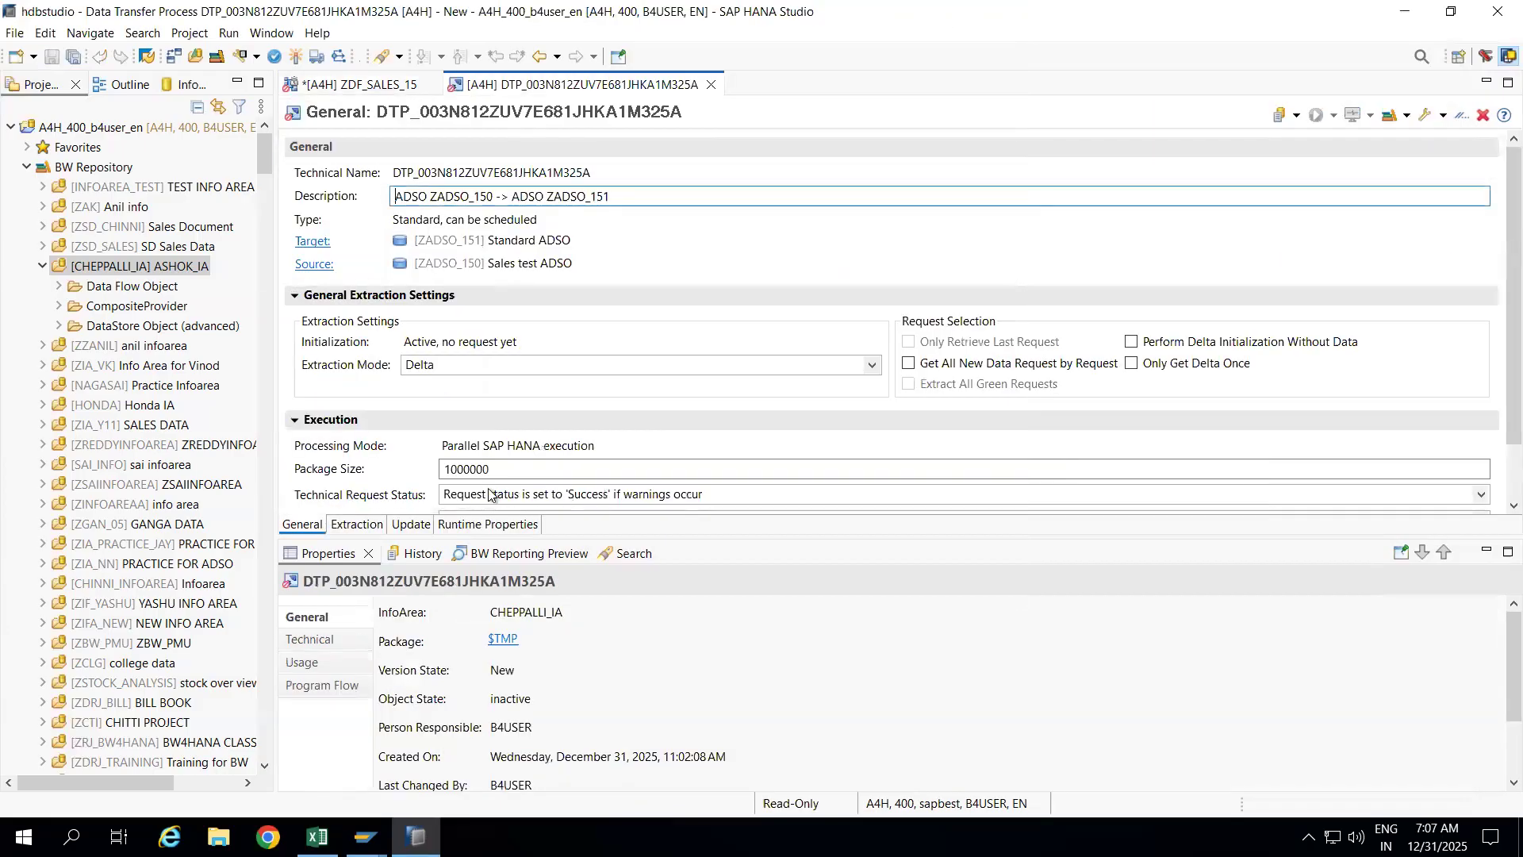
# Activate the new data transfer process and execute it in the background without opening the monitor
pyautogui.click(369, 524)
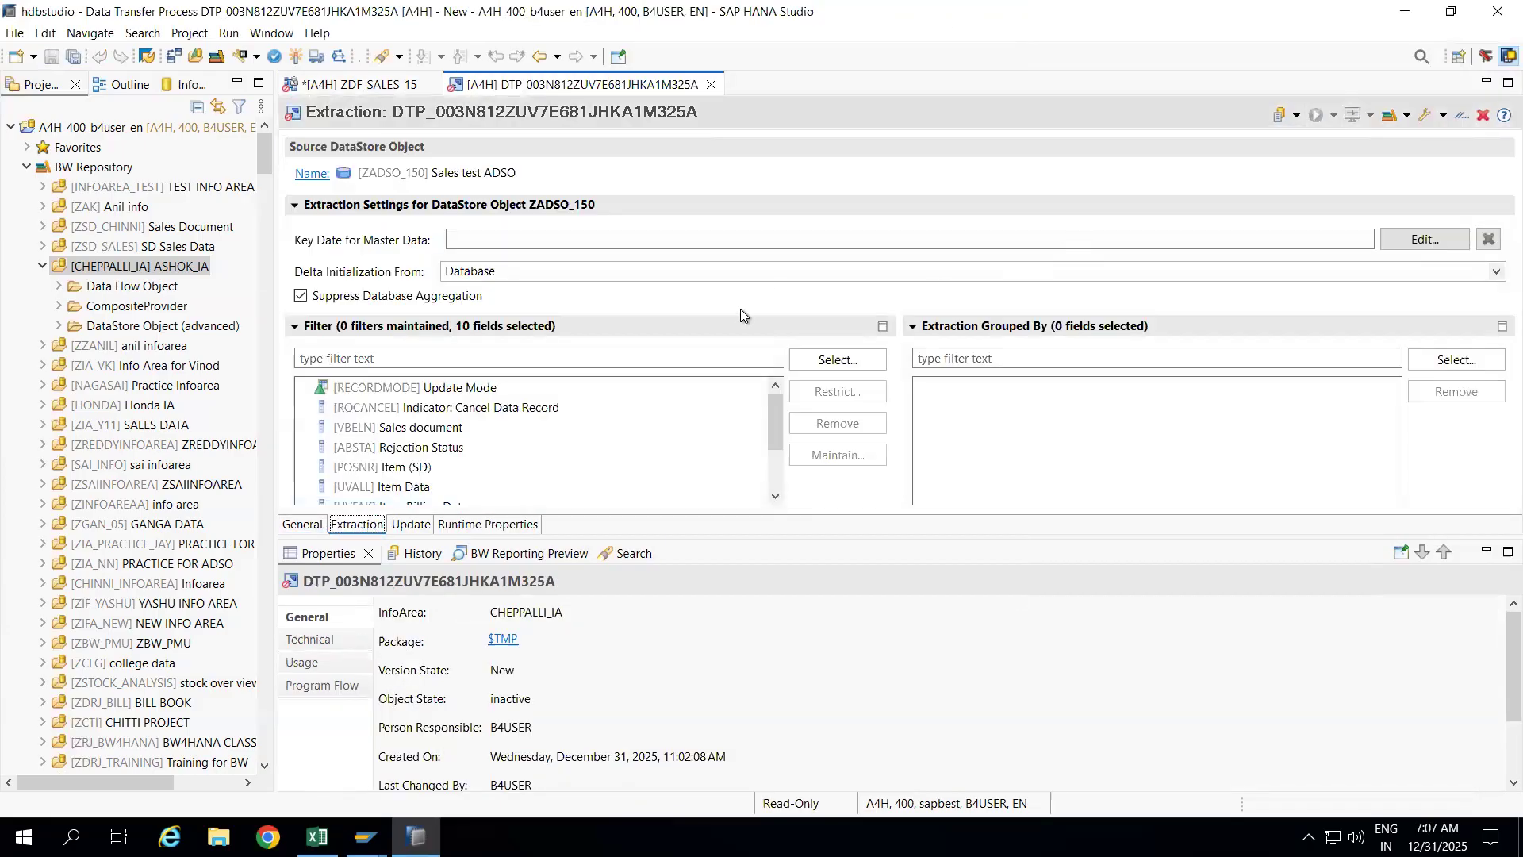
pyautogui.click(295, 57)
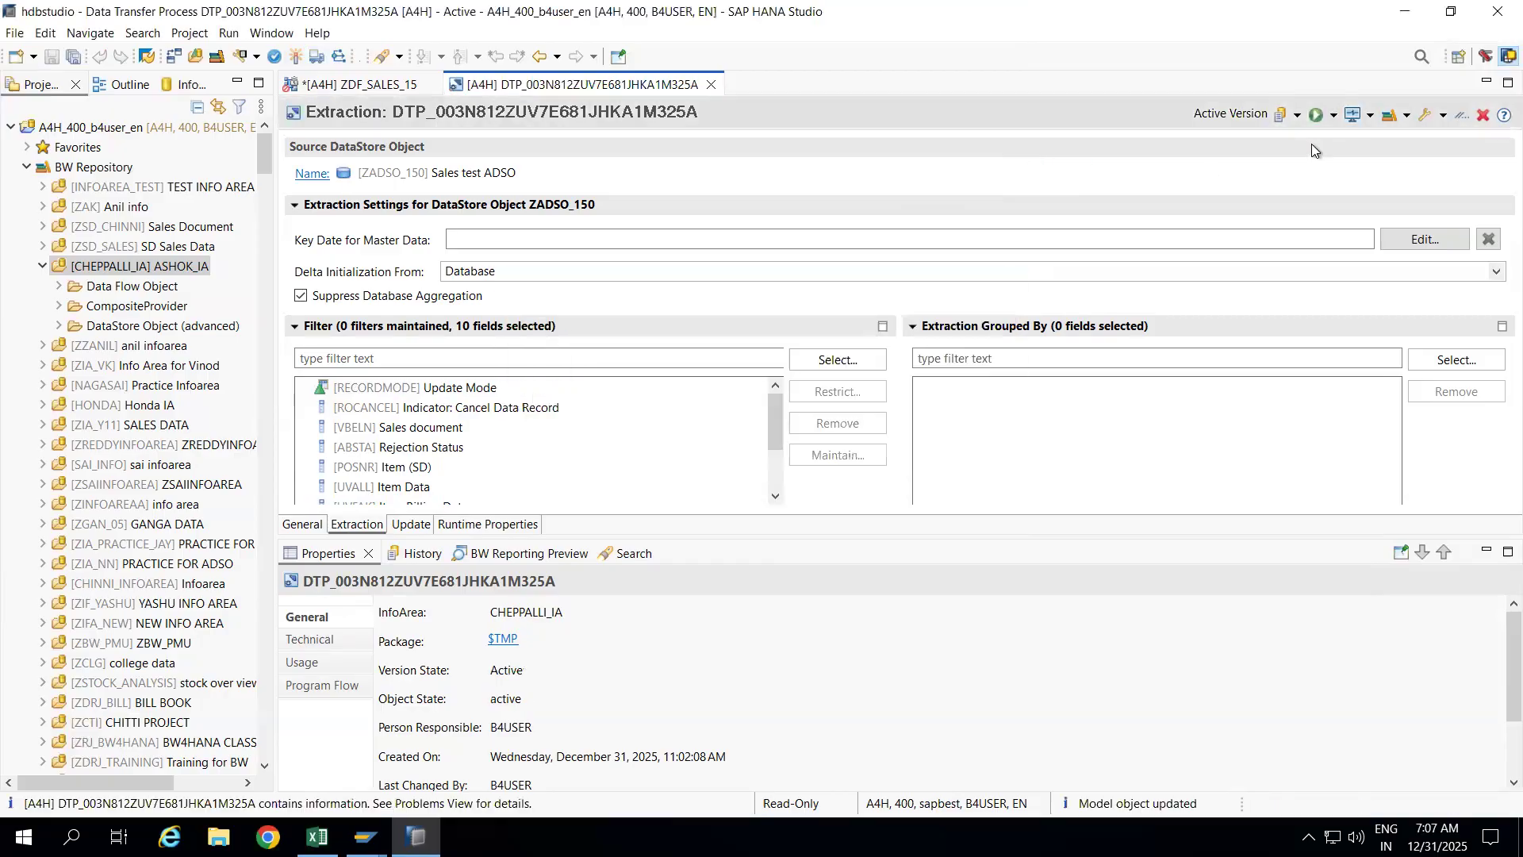
pyautogui.click(1335, 116)
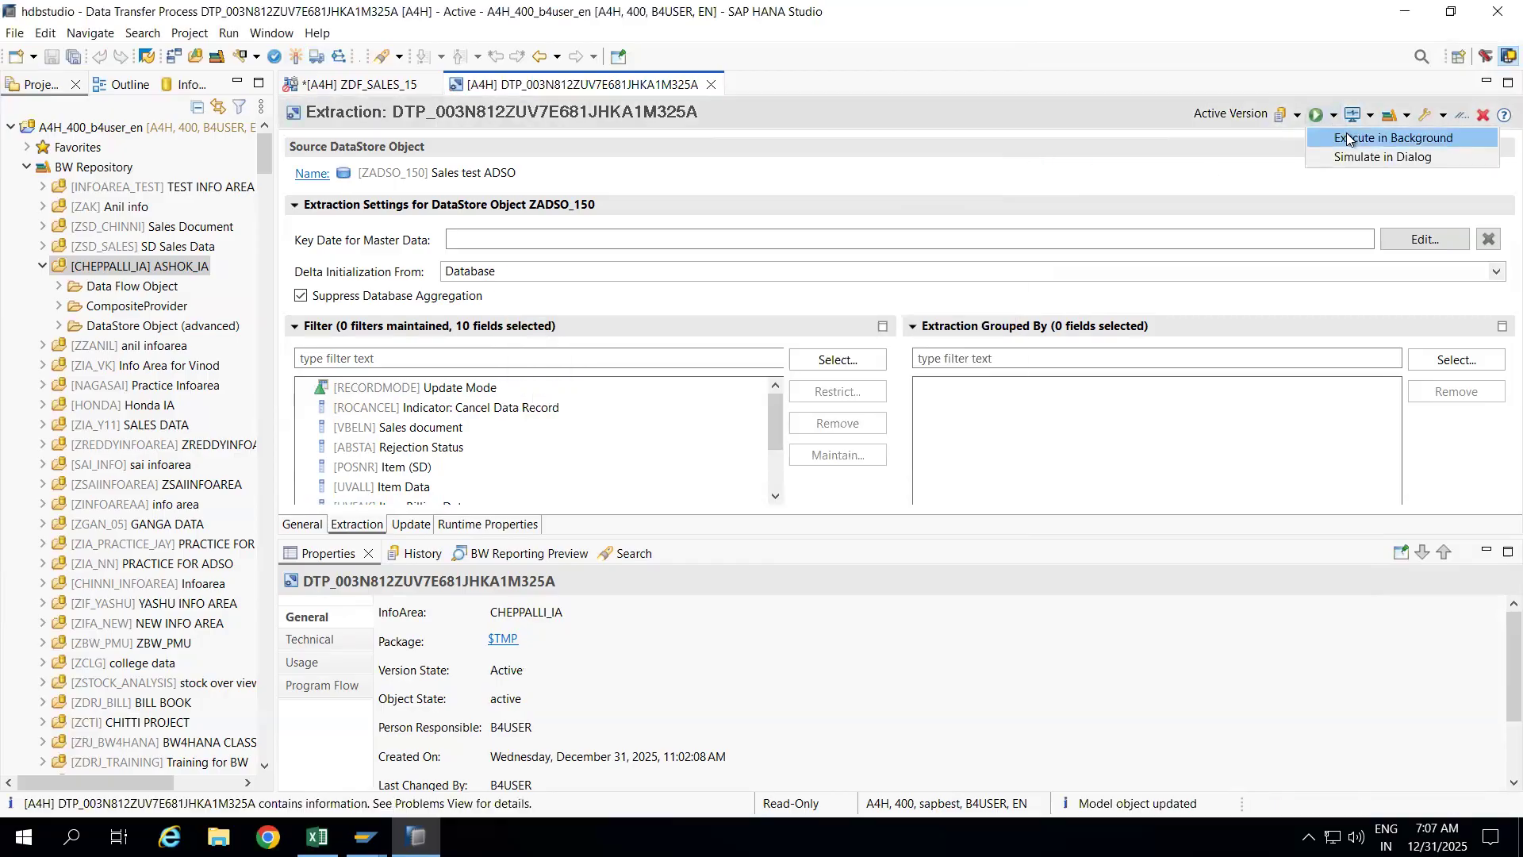
pyautogui.click(1346, 136)
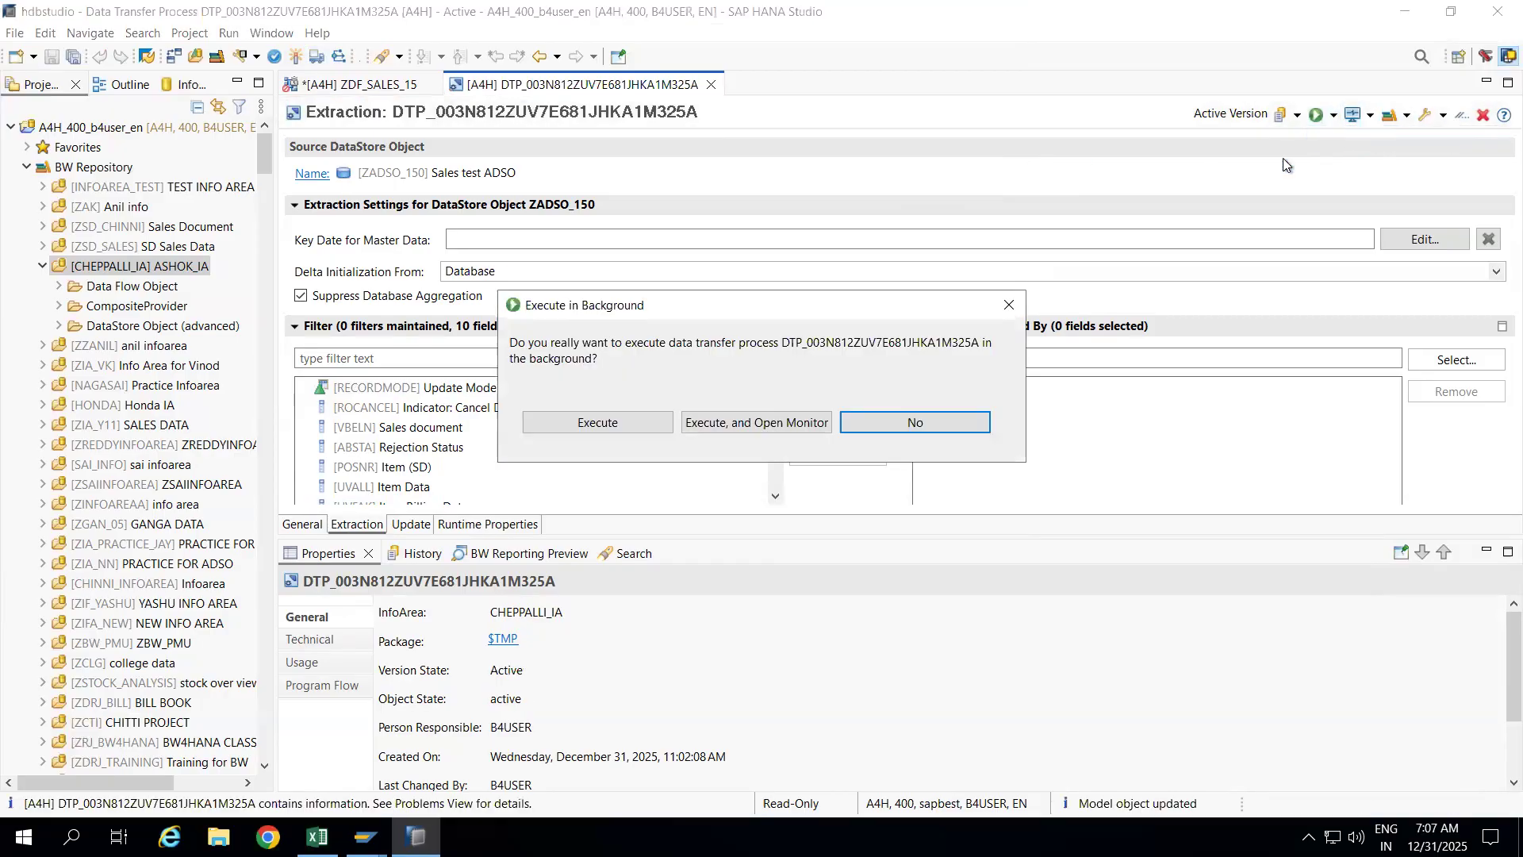
pyautogui.click(612, 424)
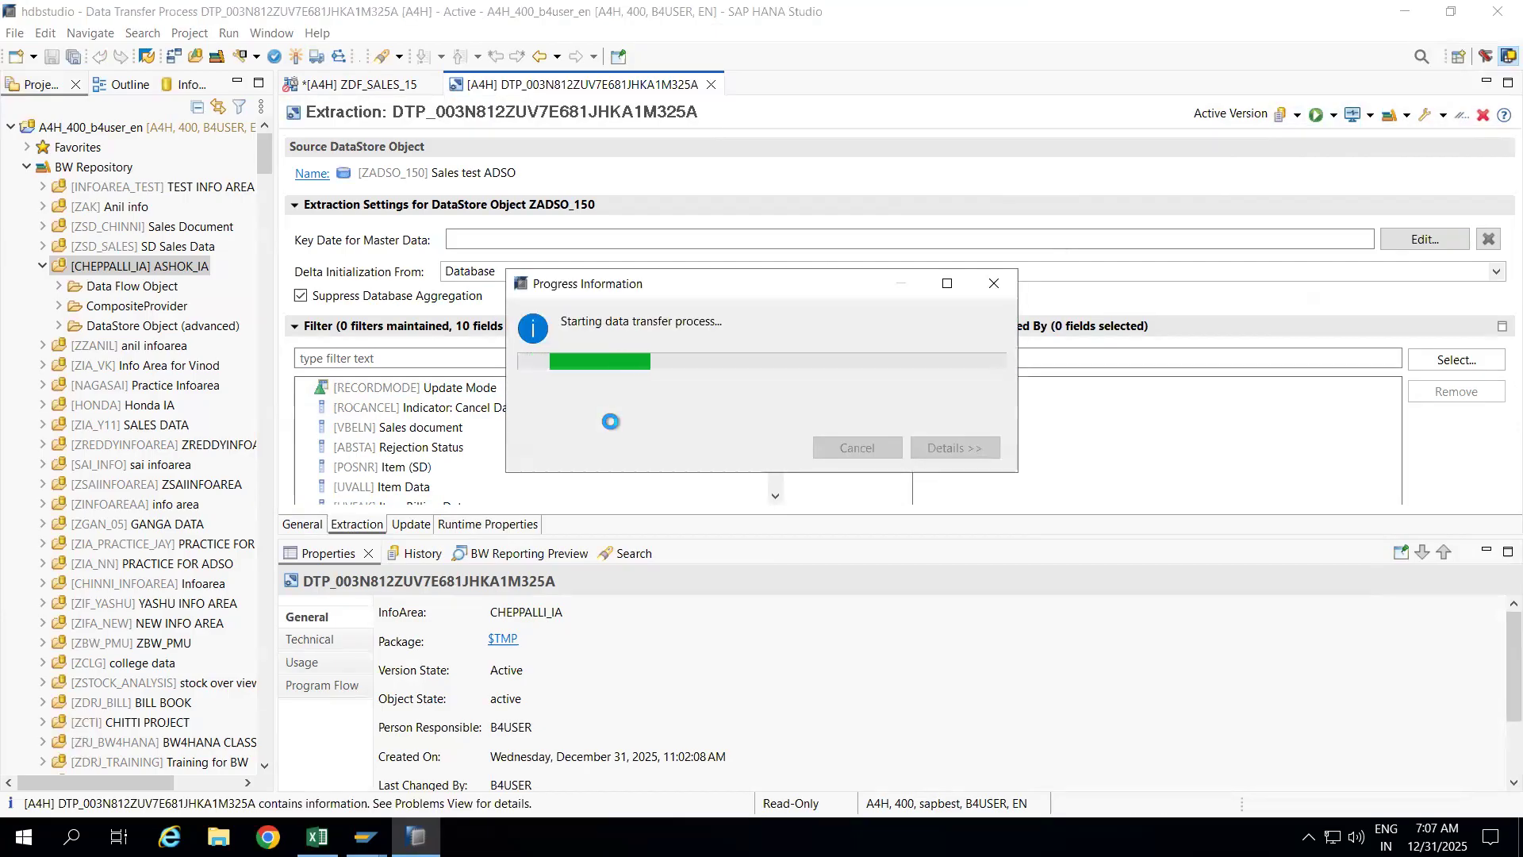
pyautogui.click(308, 526)
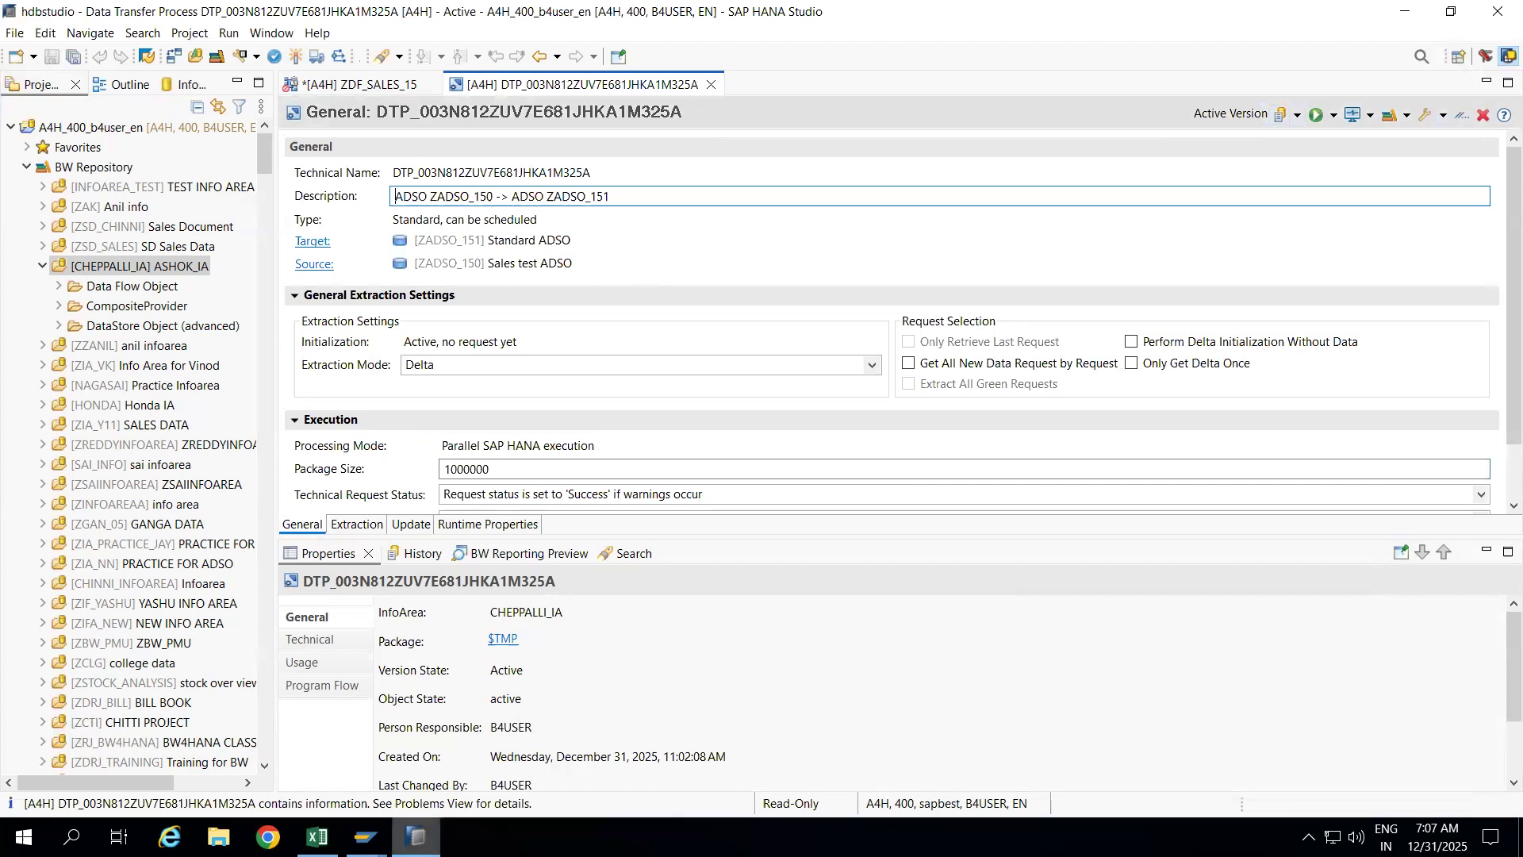
# Switch to SAP GUI and open the request management of DataStore object ZADSO_151 in place of ZADSO_150
pyautogui.moveTo(415, 837)
pyautogui.click(417, 713)
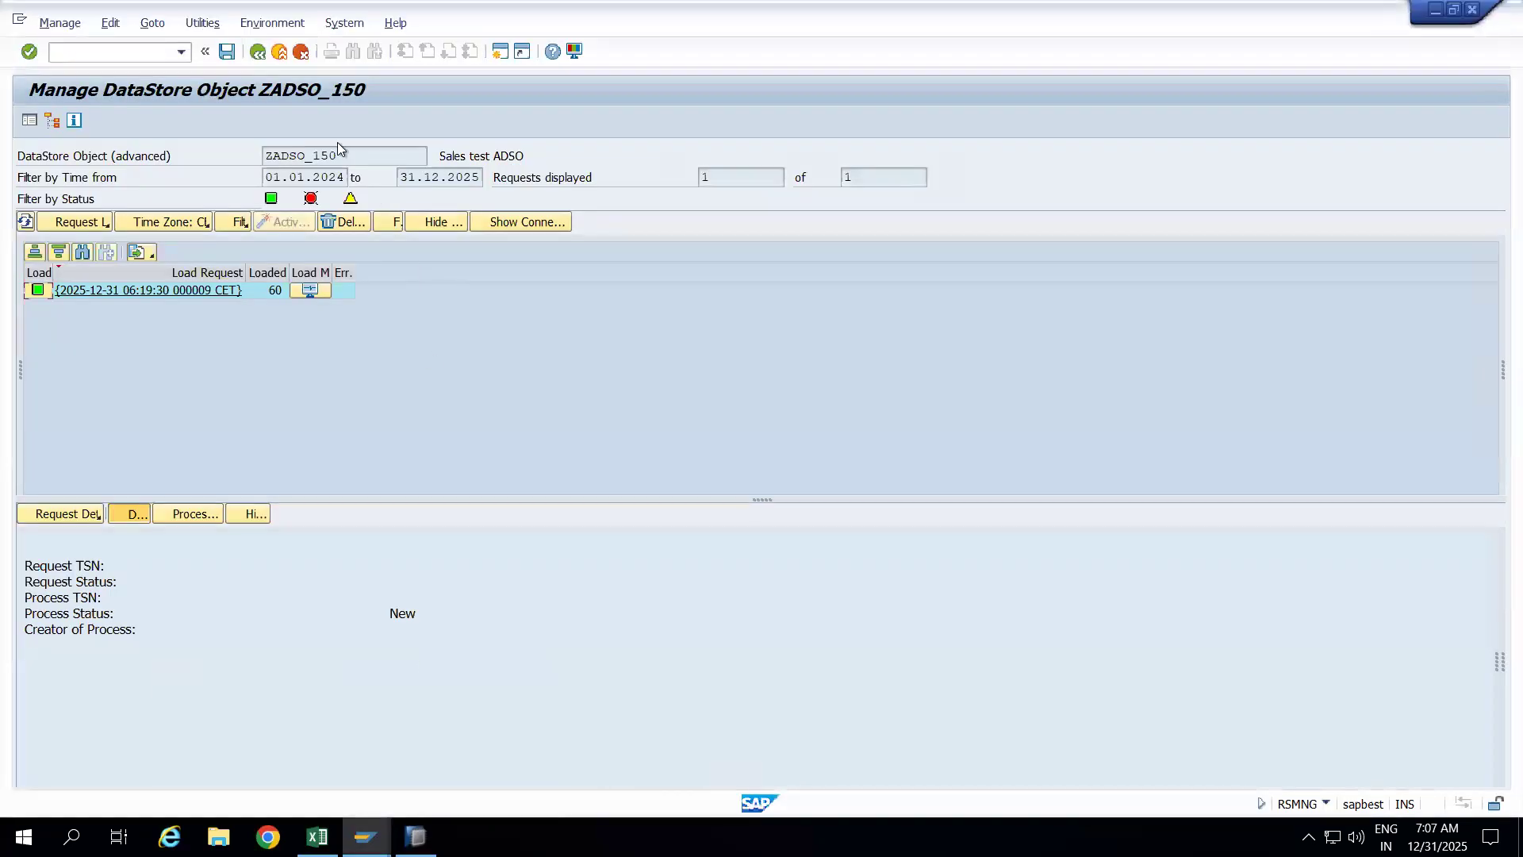
pyautogui.click(257, 54)
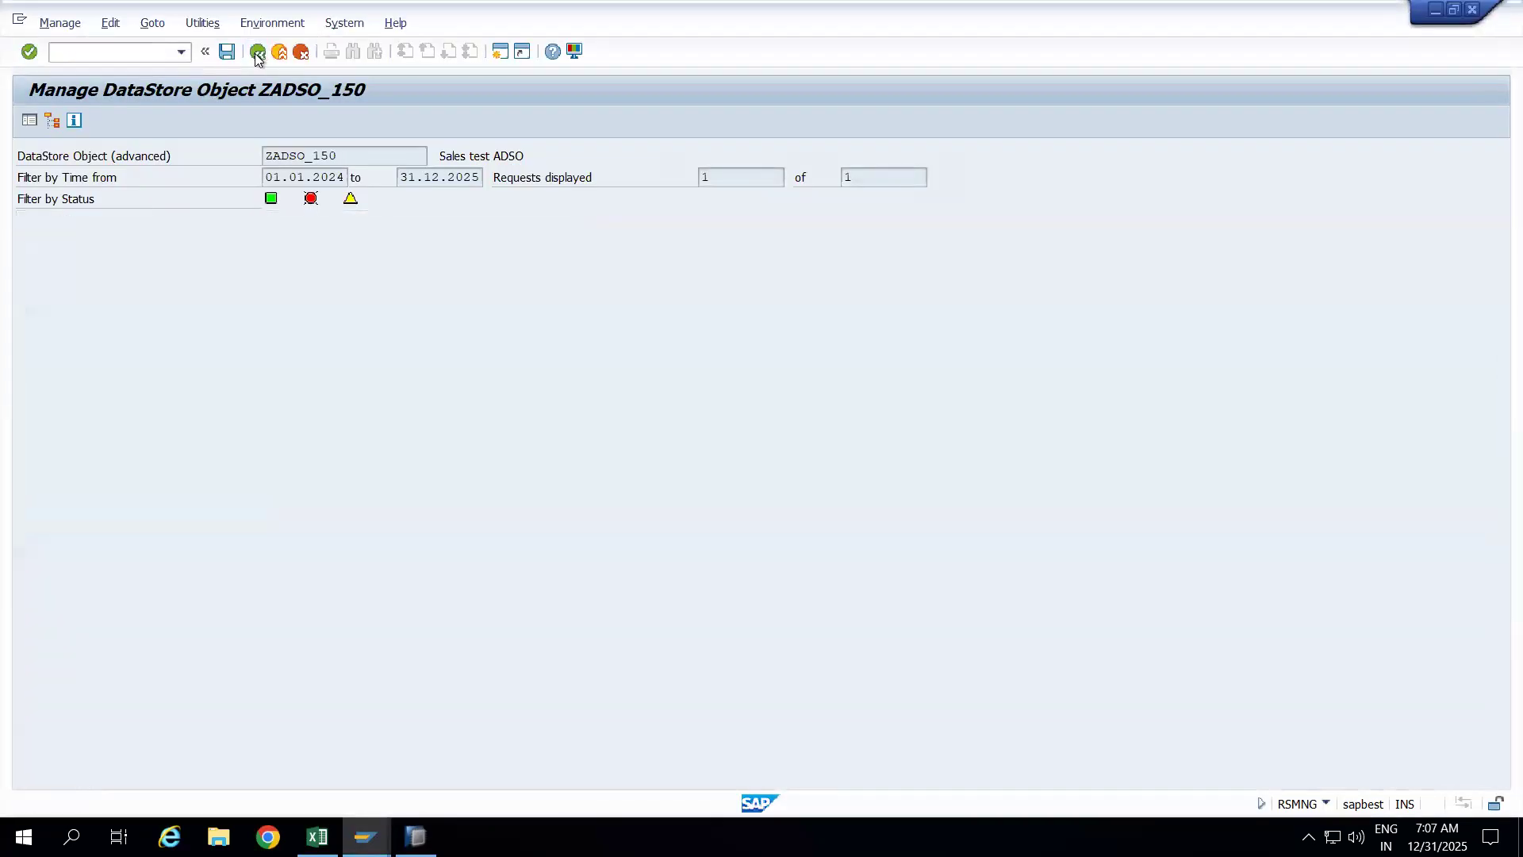
pyautogui.click(384, 156)
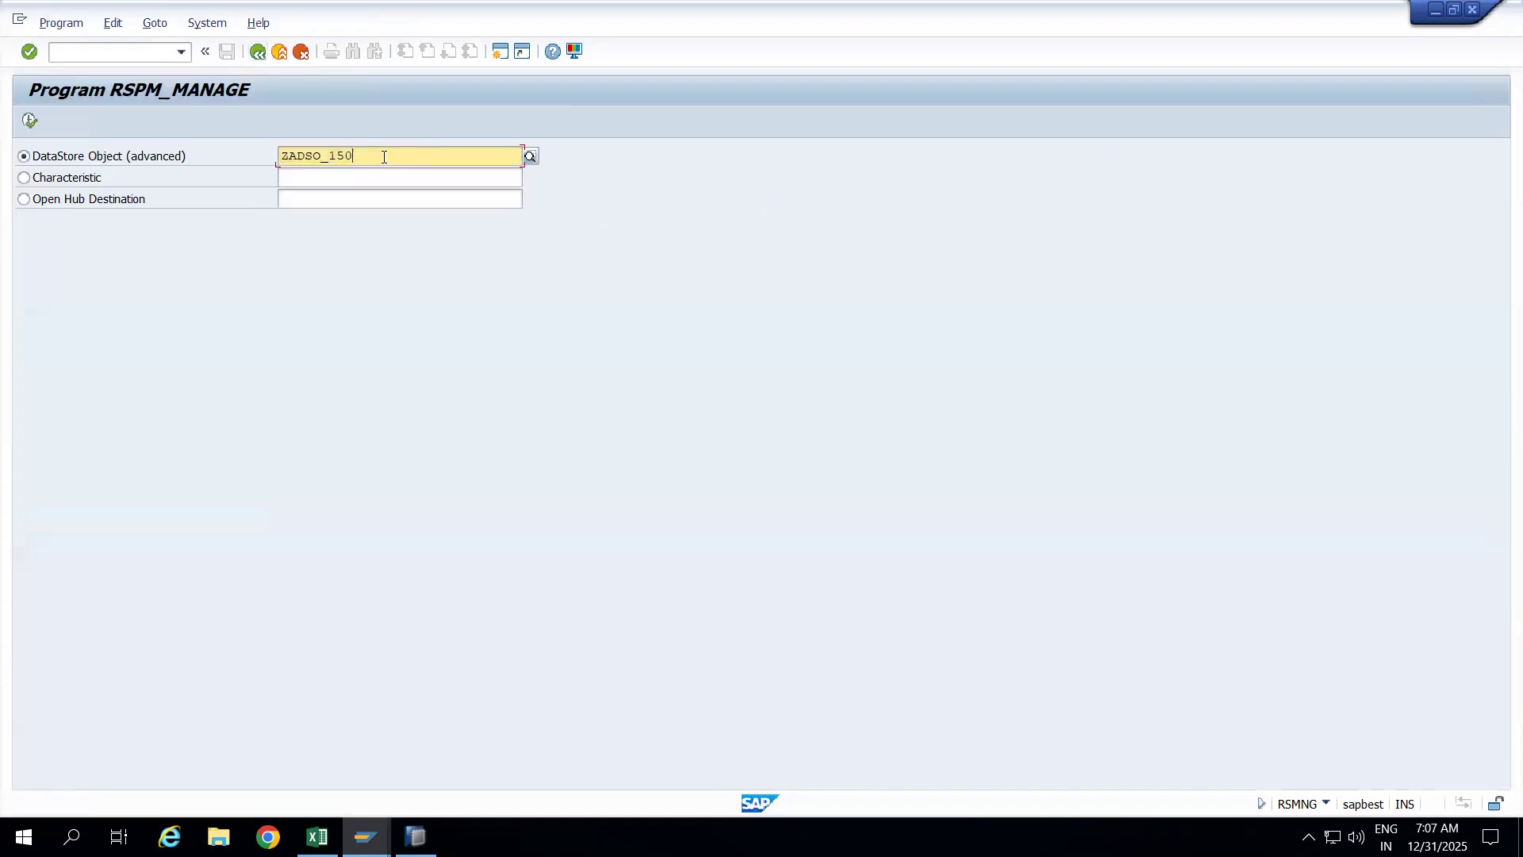
pyautogui.press('BackSpace')
pyautogui.write('1')
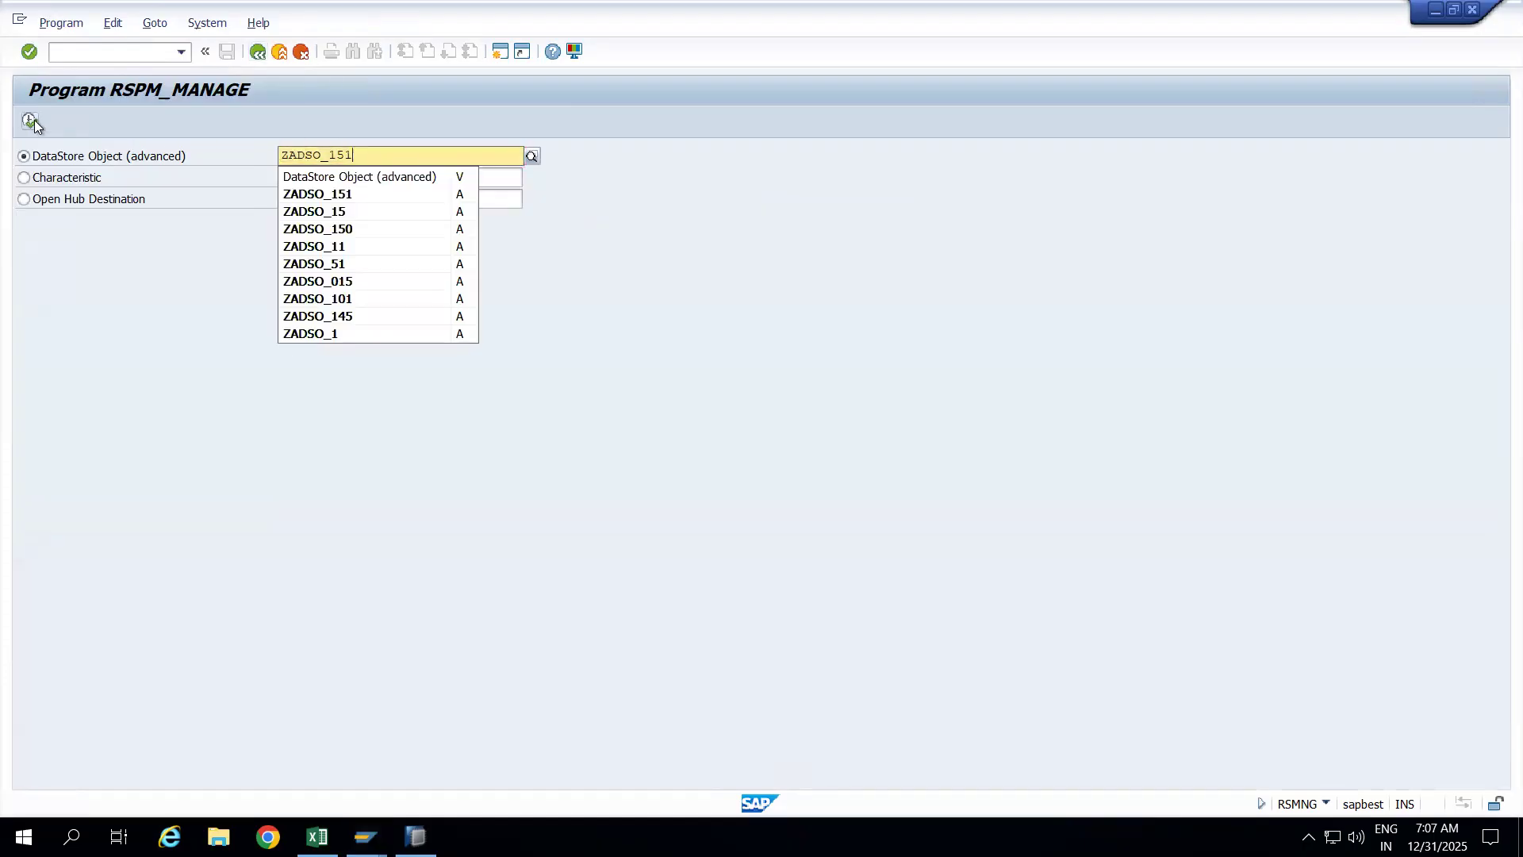
pyautogui.click(34, 122)
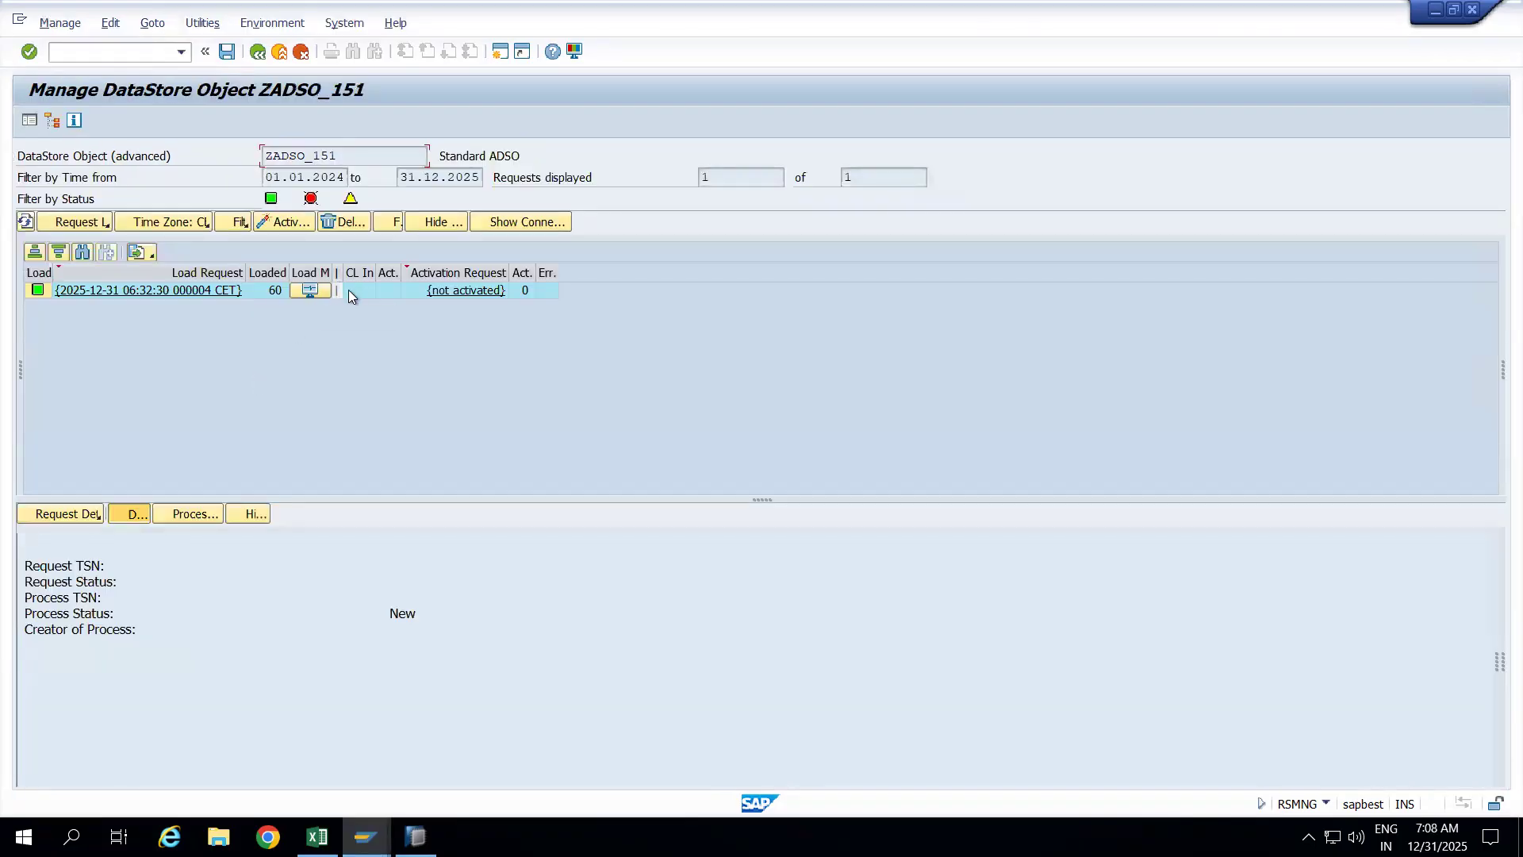
# Activate the load request of ZADSO_151, refresh its status until processing ends, and widen the activated records column
pyautogui.click(350, 292)
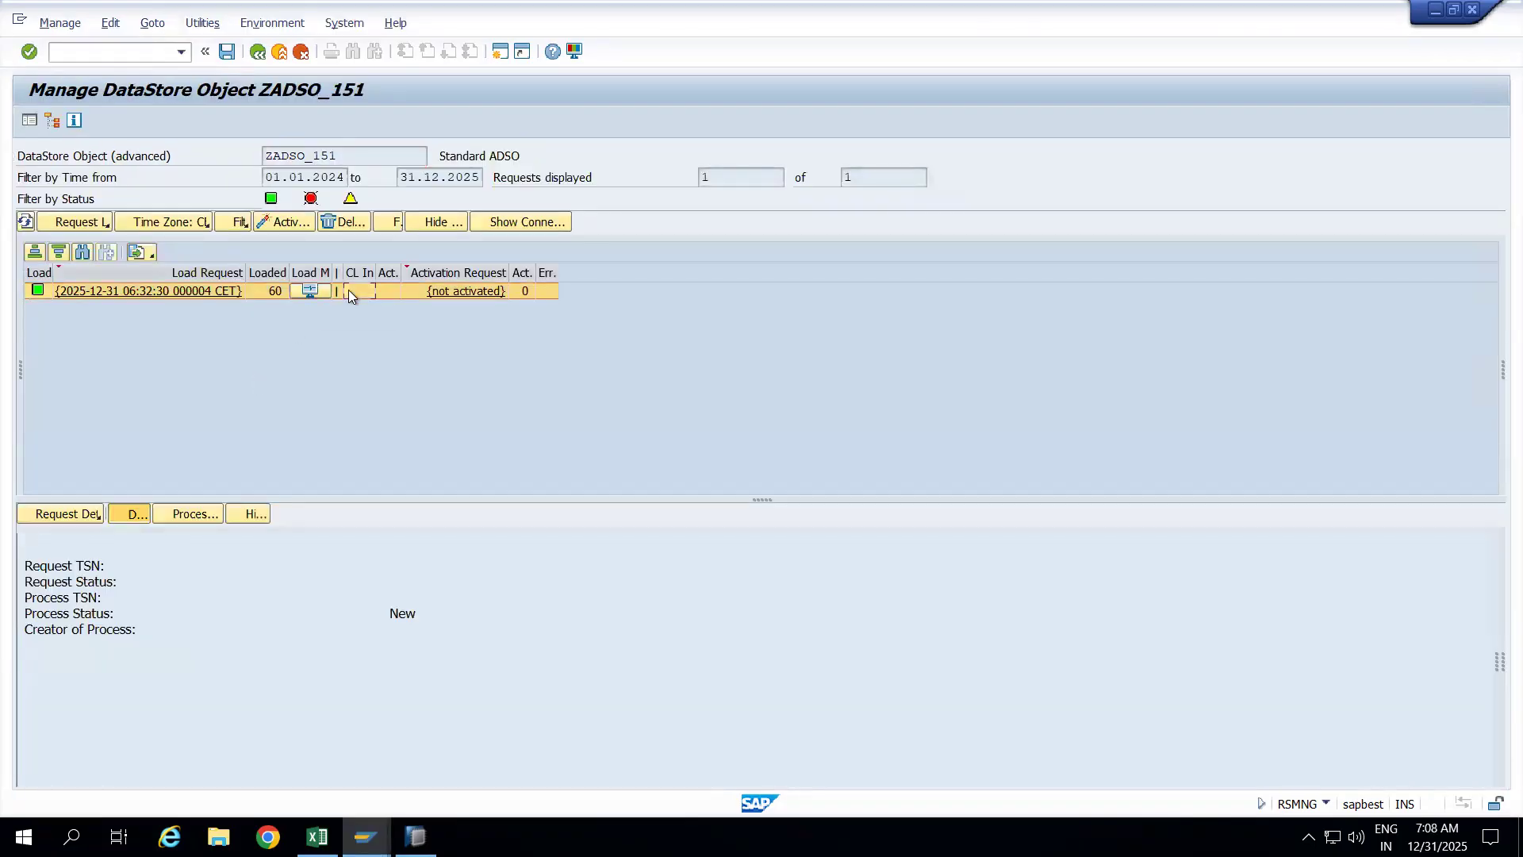
pyautogui.click(296, 223)
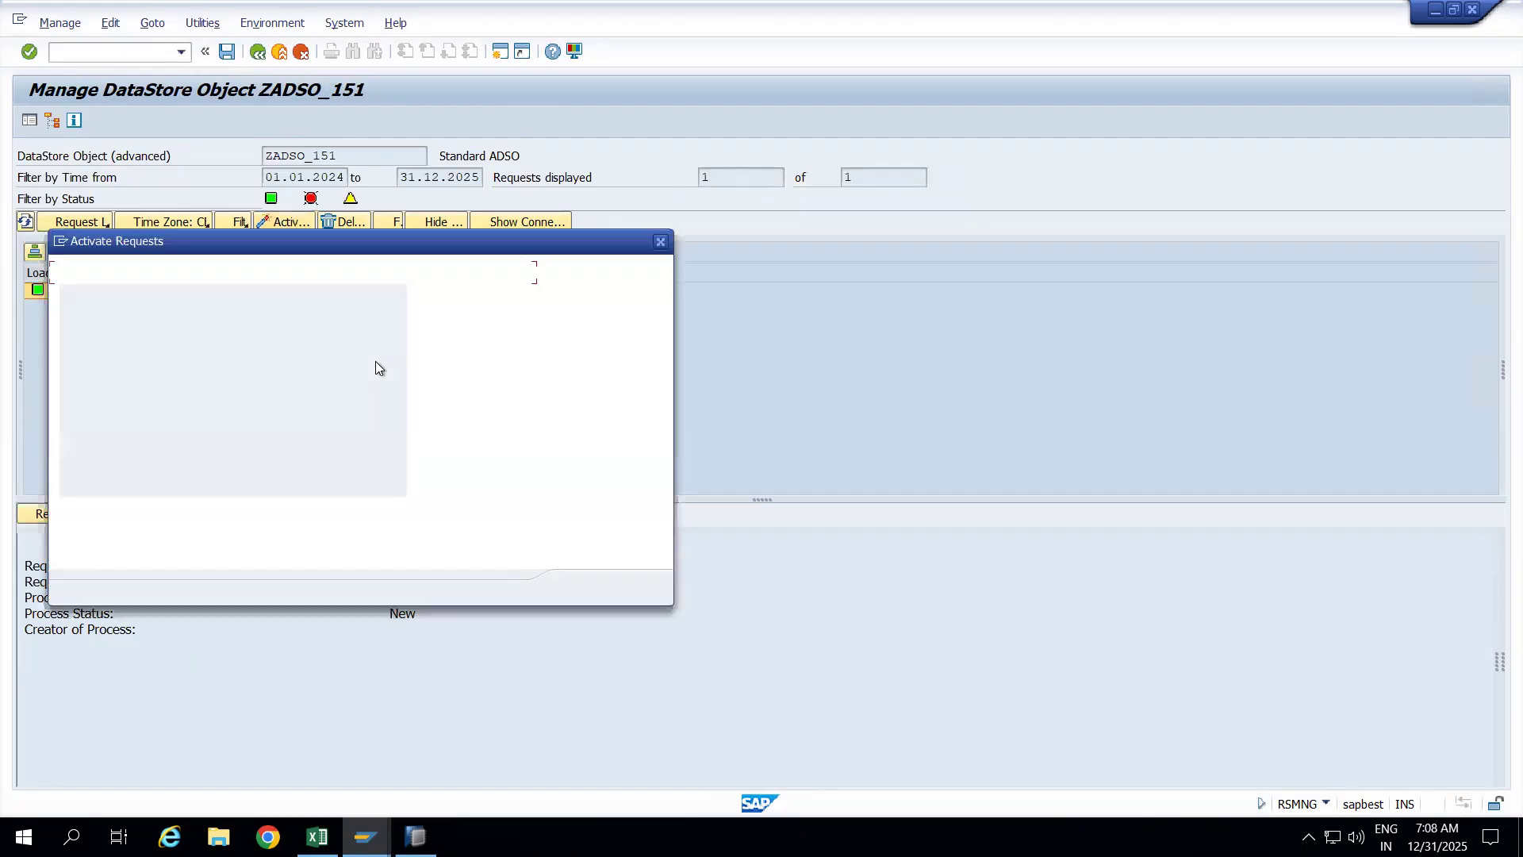
pyautogui.click(599, 588)
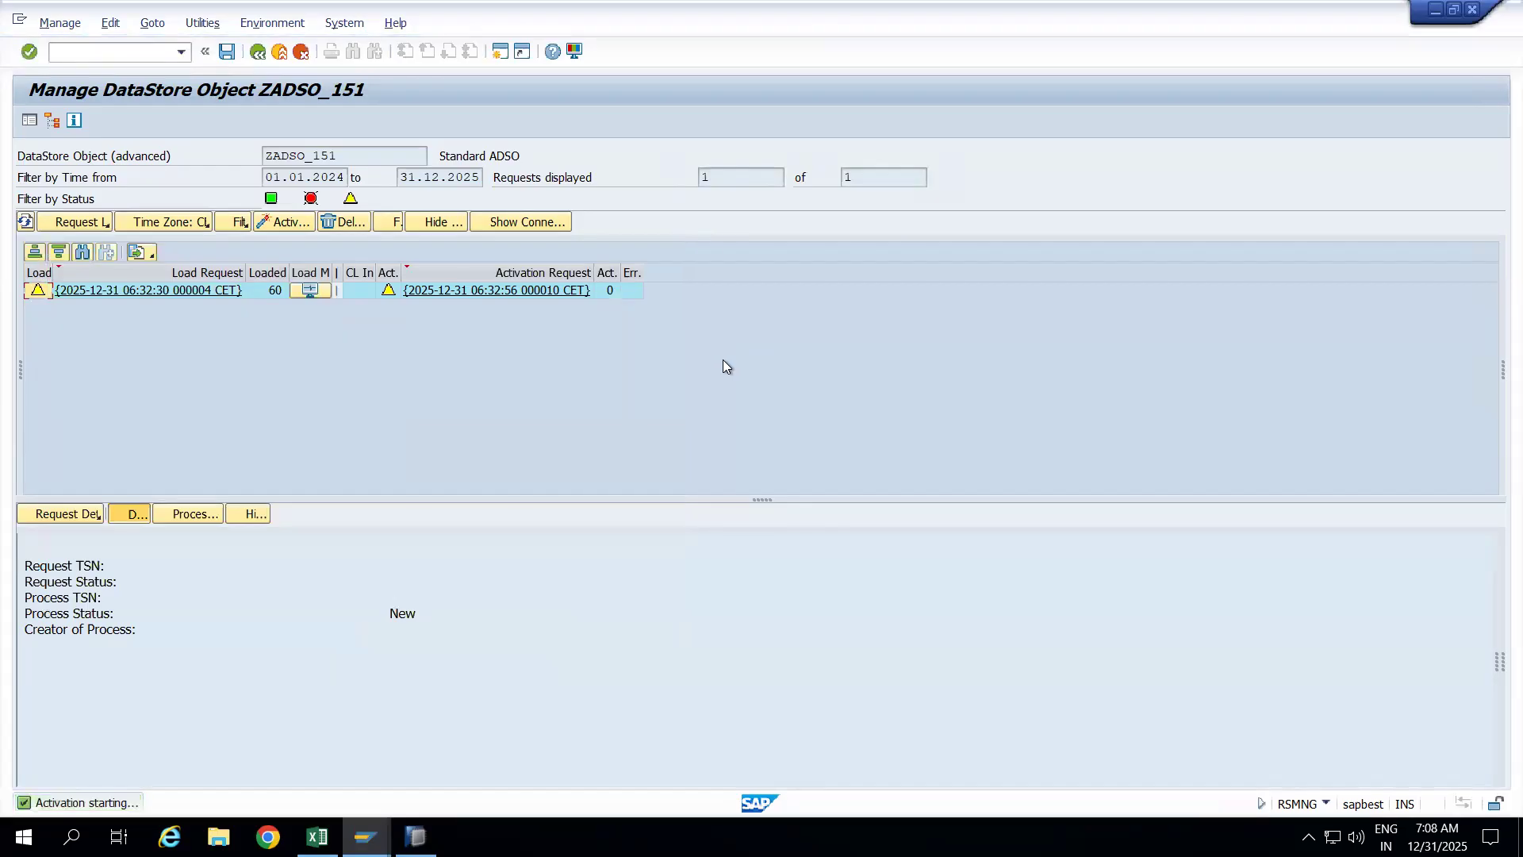
pyautogui.click(26, 222)
pyautogui.click(28, 222)
pyautogui.click(29, 222)
pyautogui.click(27, 221)
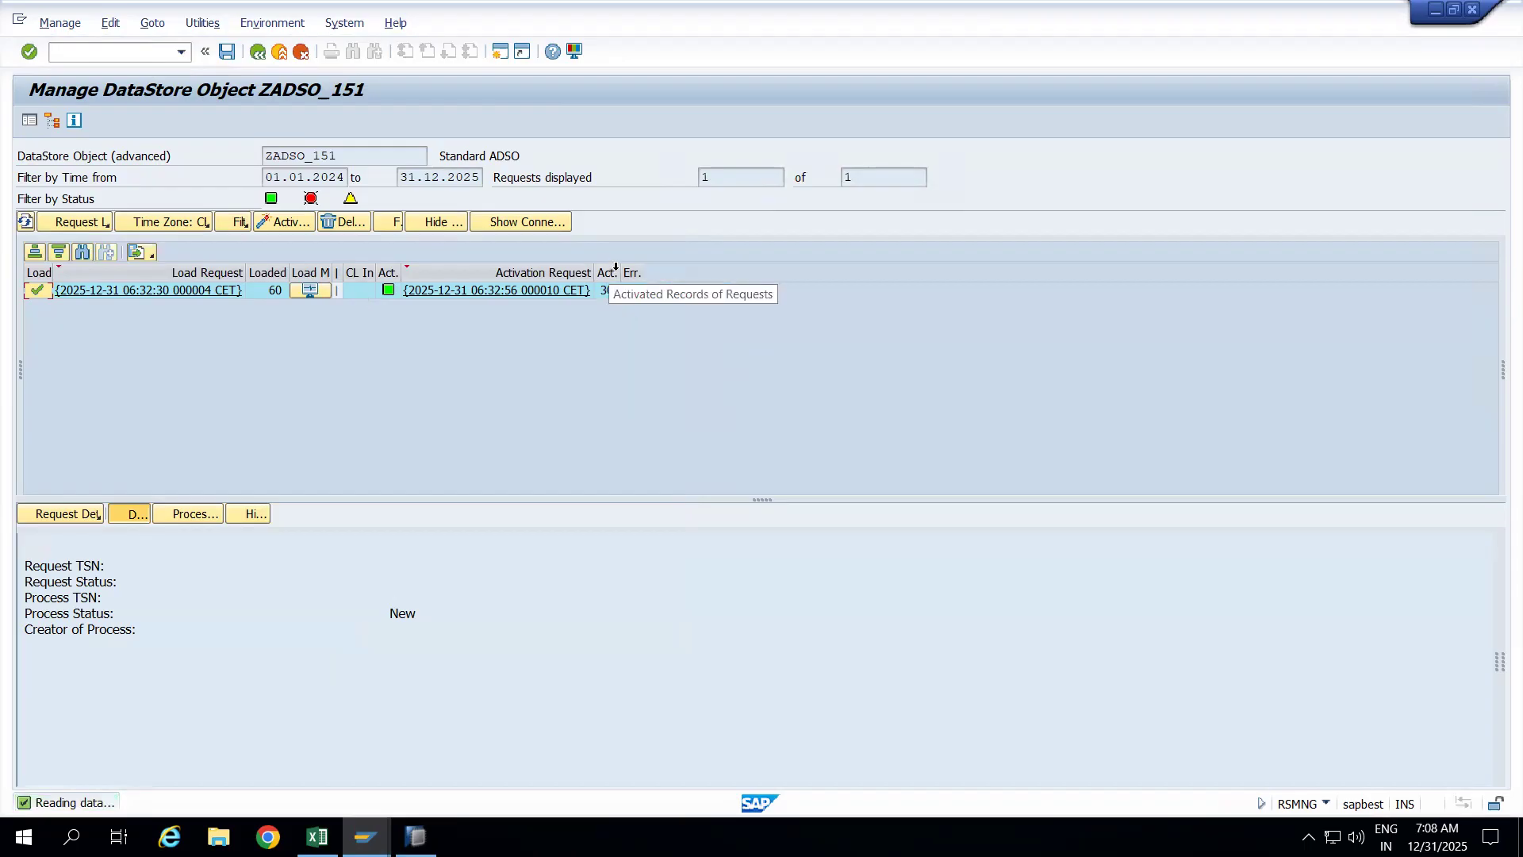
pyautogui.moveTo(620, 269); pyautogui.dragTo(648, 270)
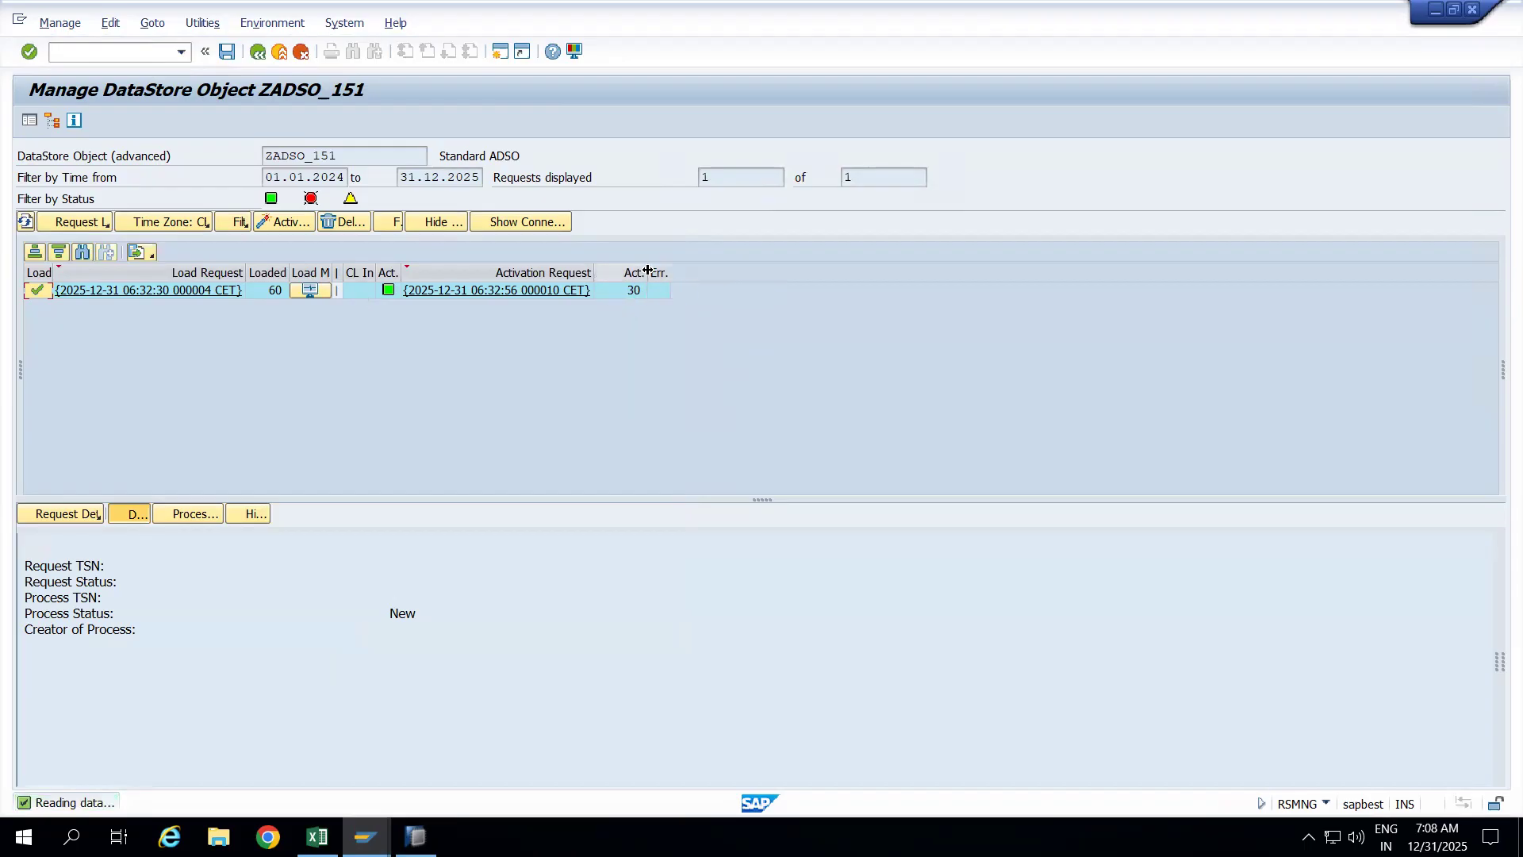
# Display the active data of ZADSO_151 with VBELN and POSNR as selection fields and examine its key columns
pyautogui.click(202, 23)
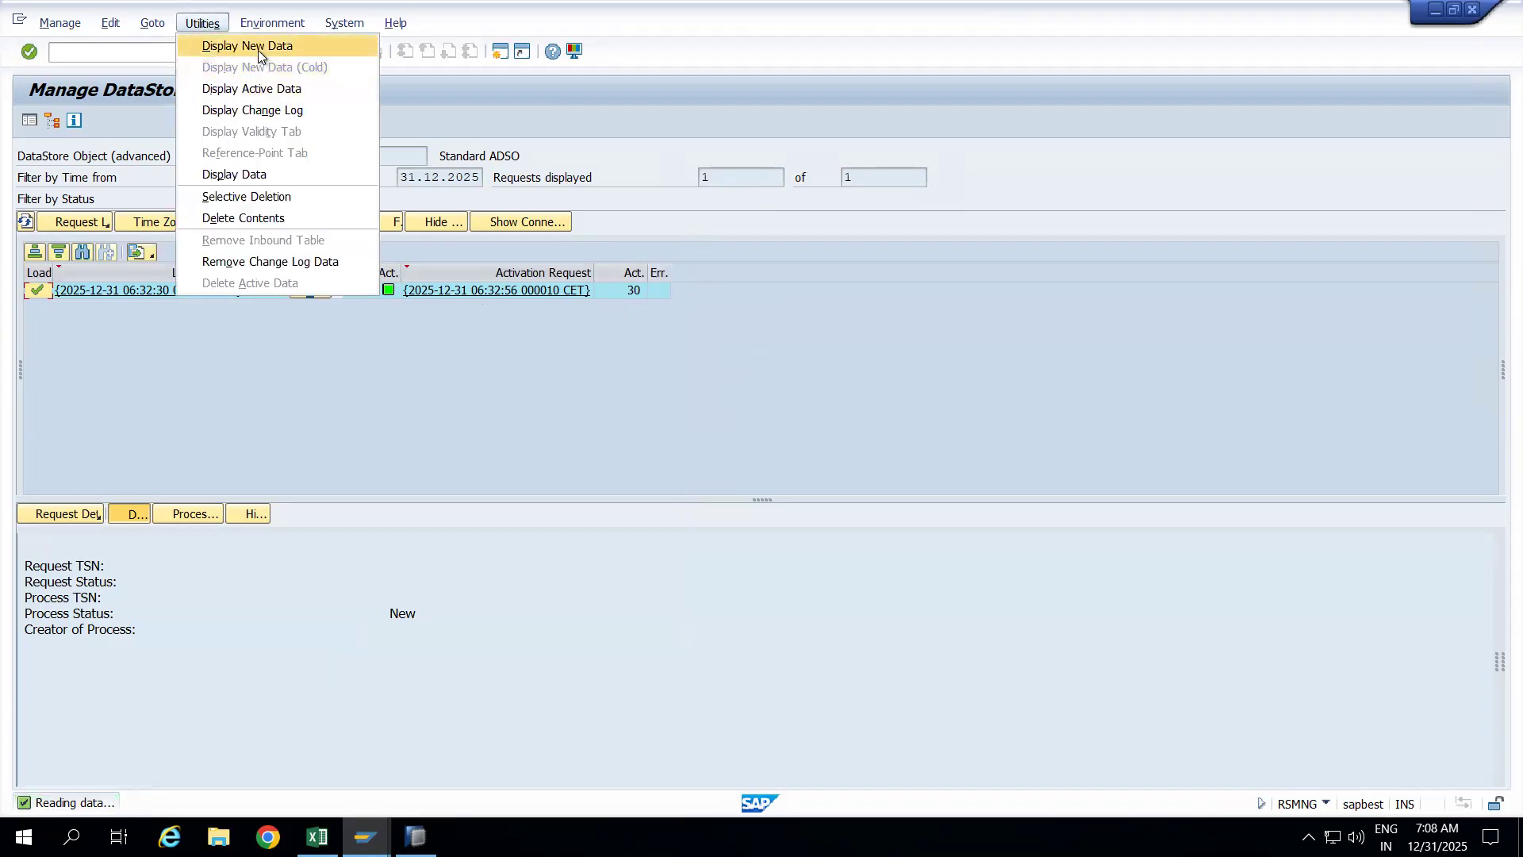
pyautogui.click(258, 93)
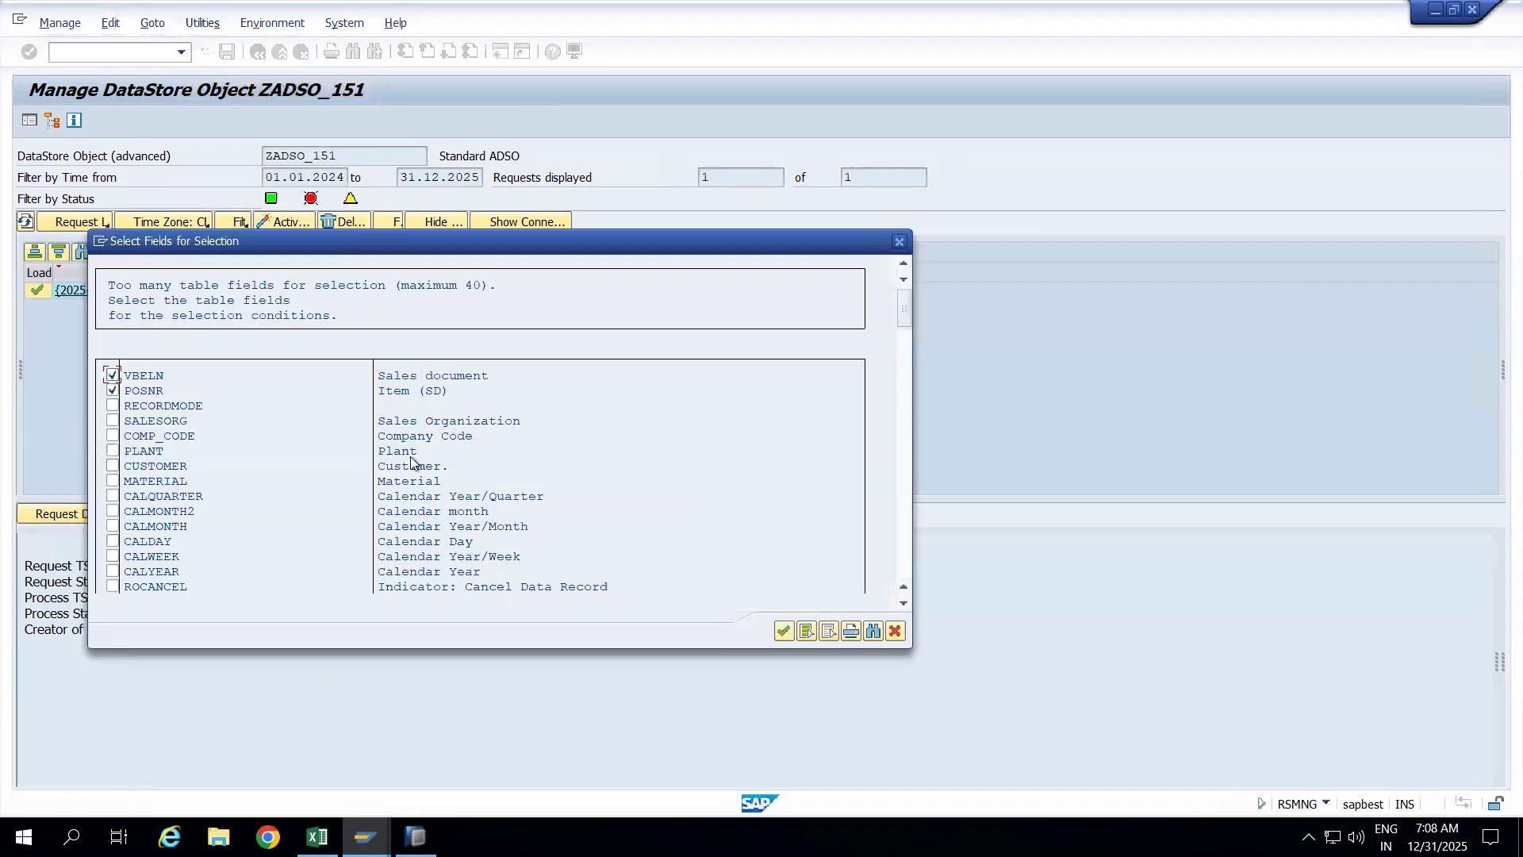
pyautogui.click(784, 630)
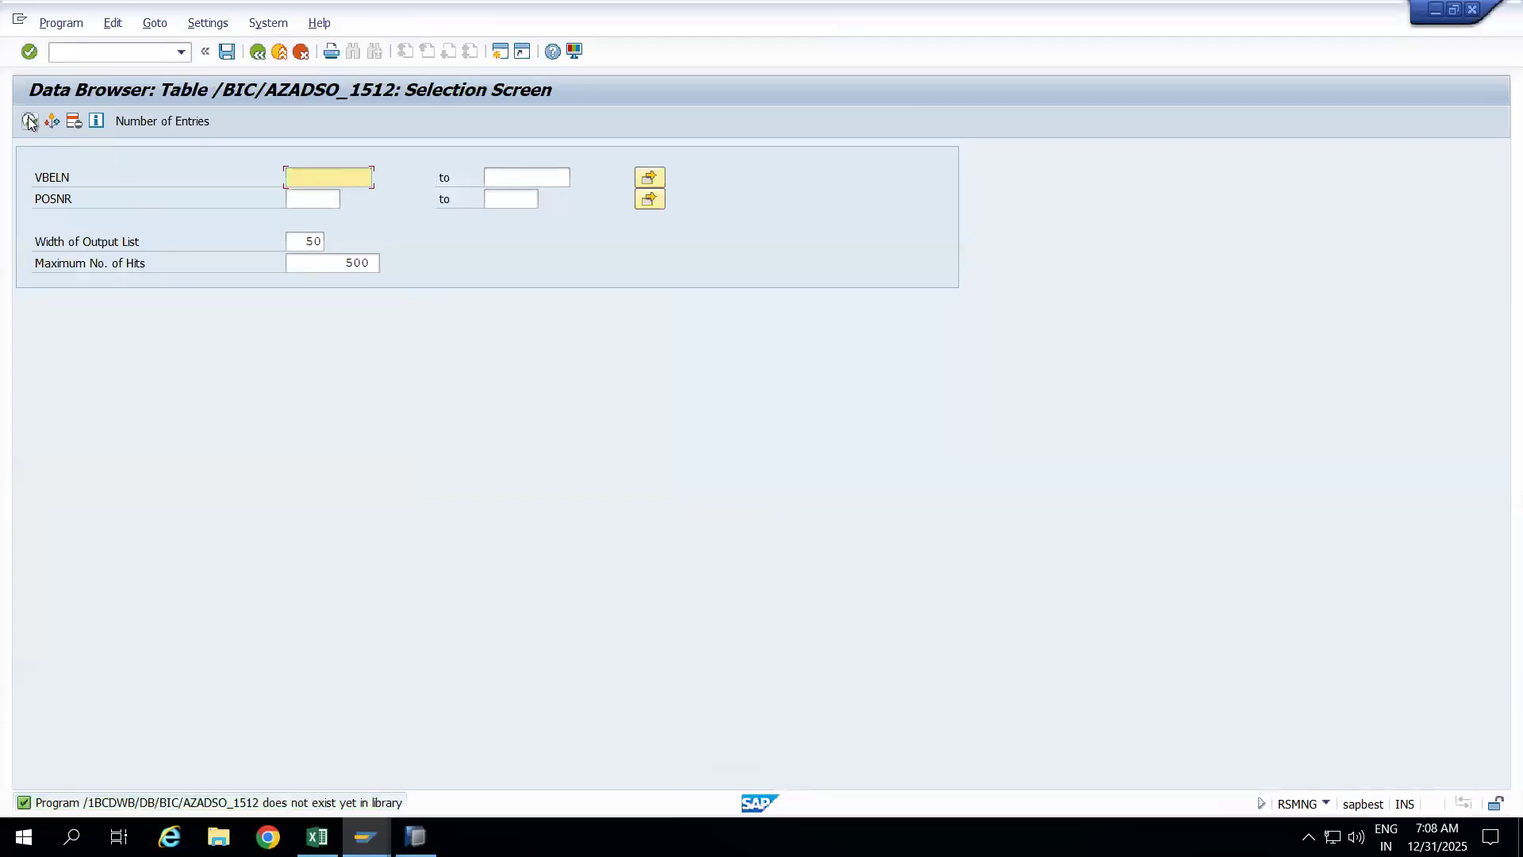
pyautogui.click(29, 121)
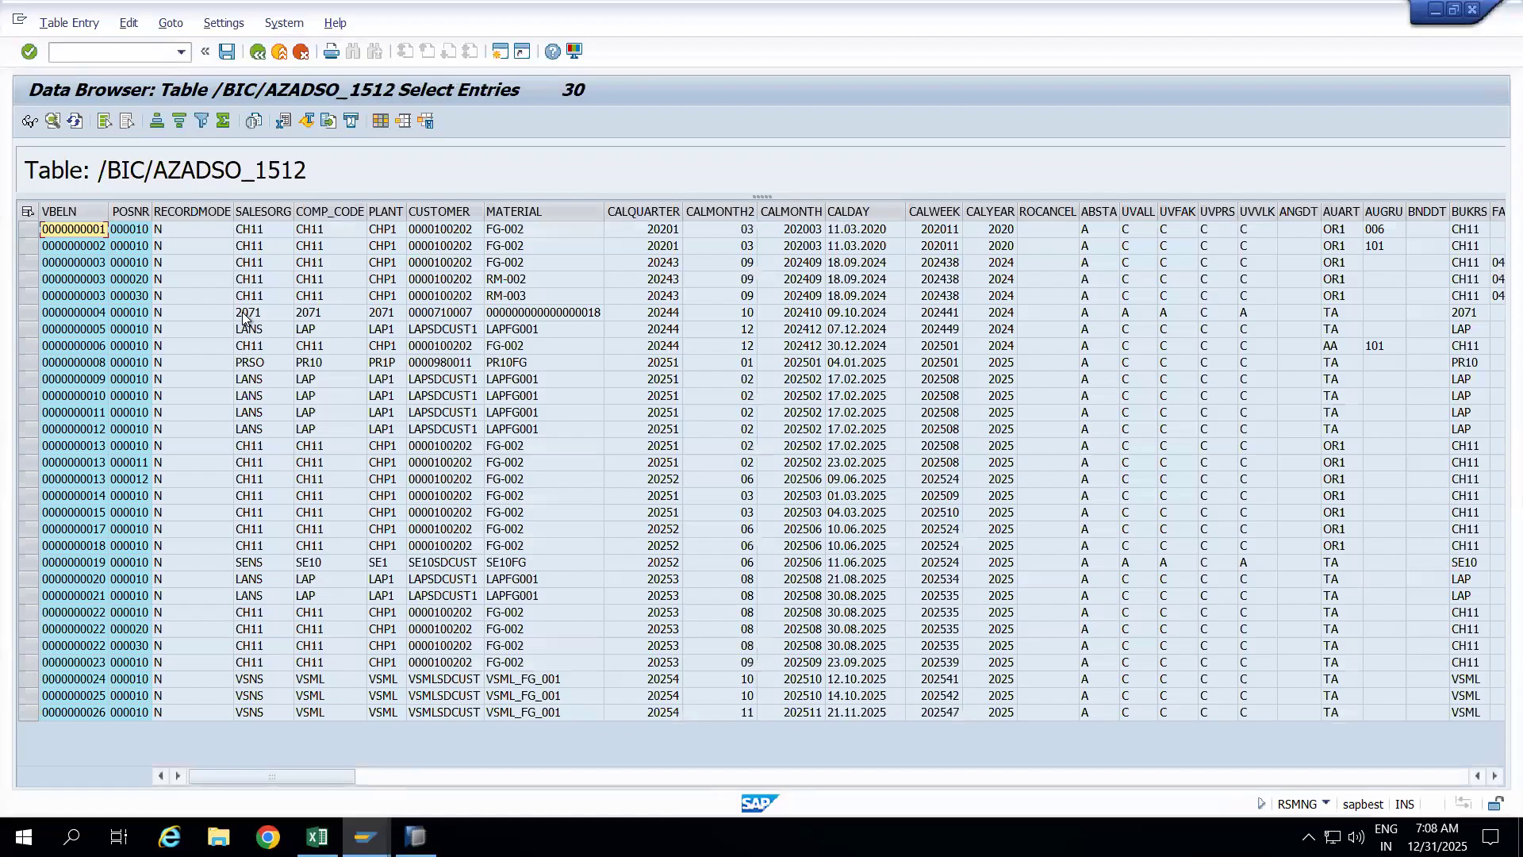
pyautogui.click(89, 213)
pyautogui.click(208, 246)
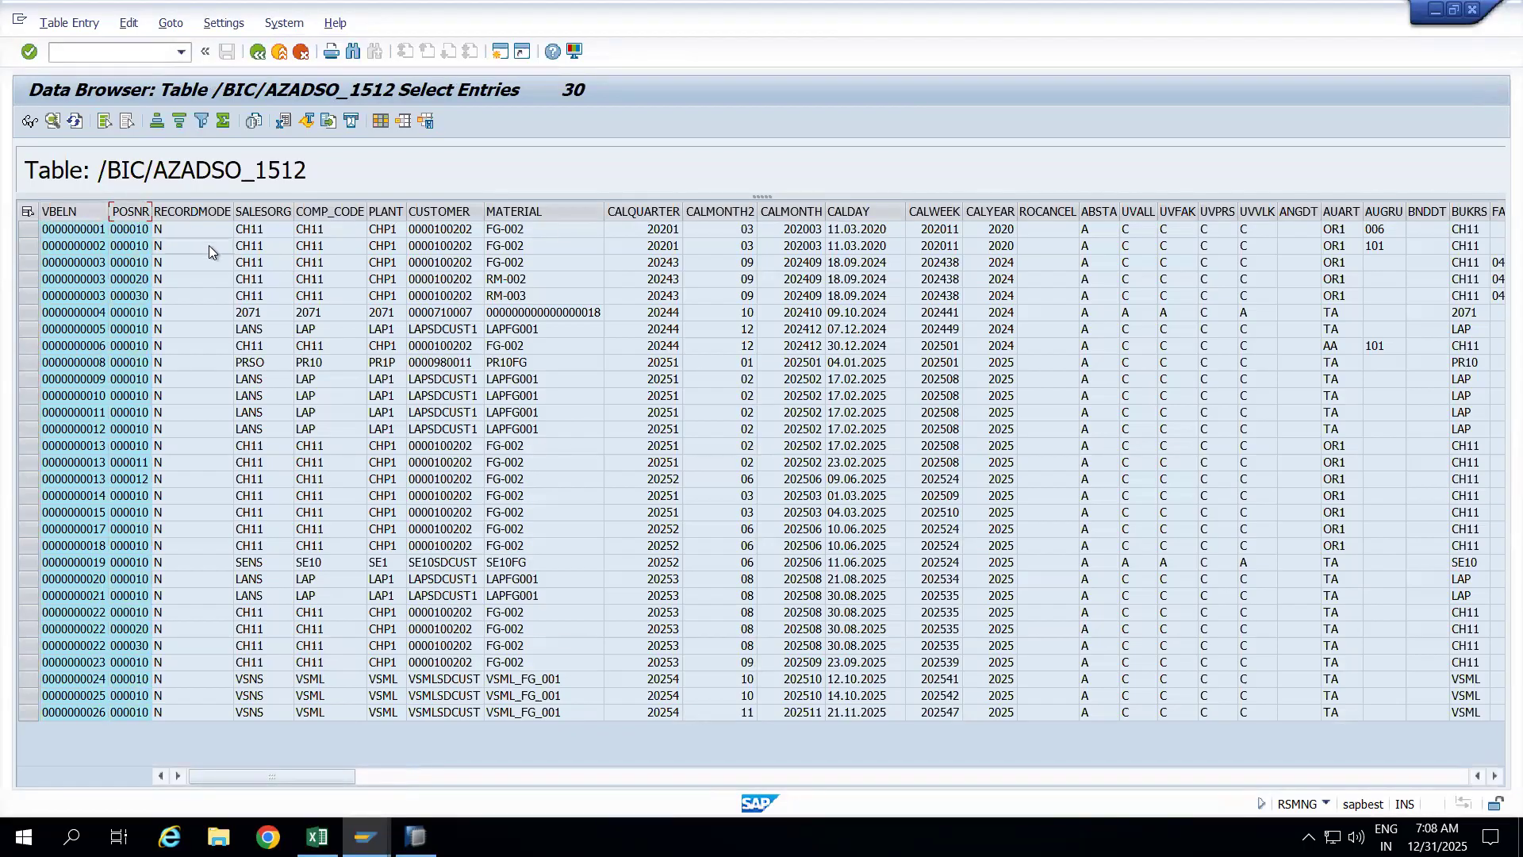
pyautogui.click(84, 209)
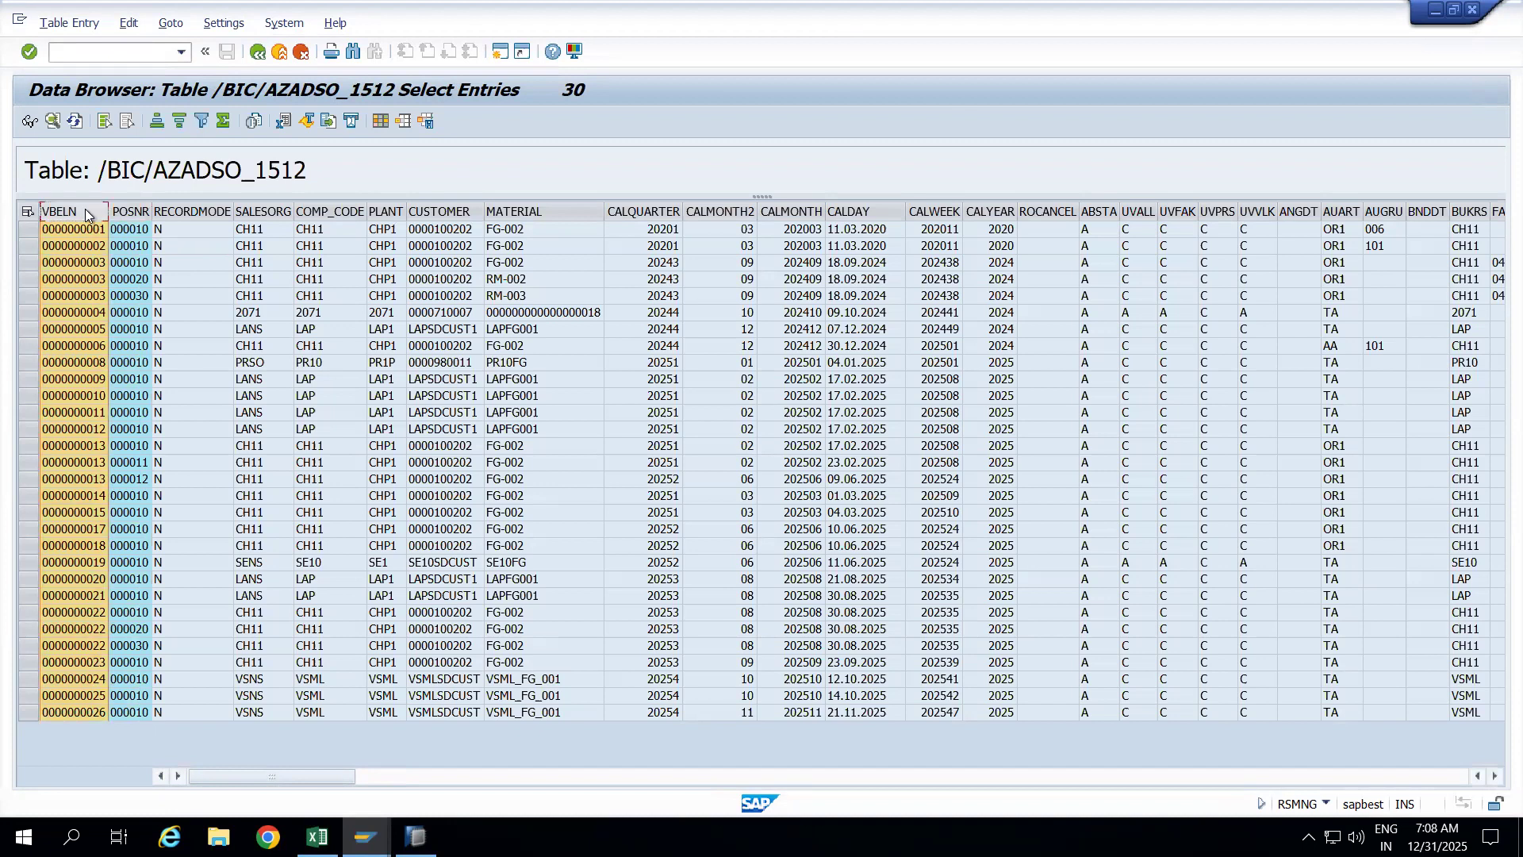
# Examine the active data table's name and compare its key columns VBELN and POSNR with the record mode values
pyautogui.click(122, 210)
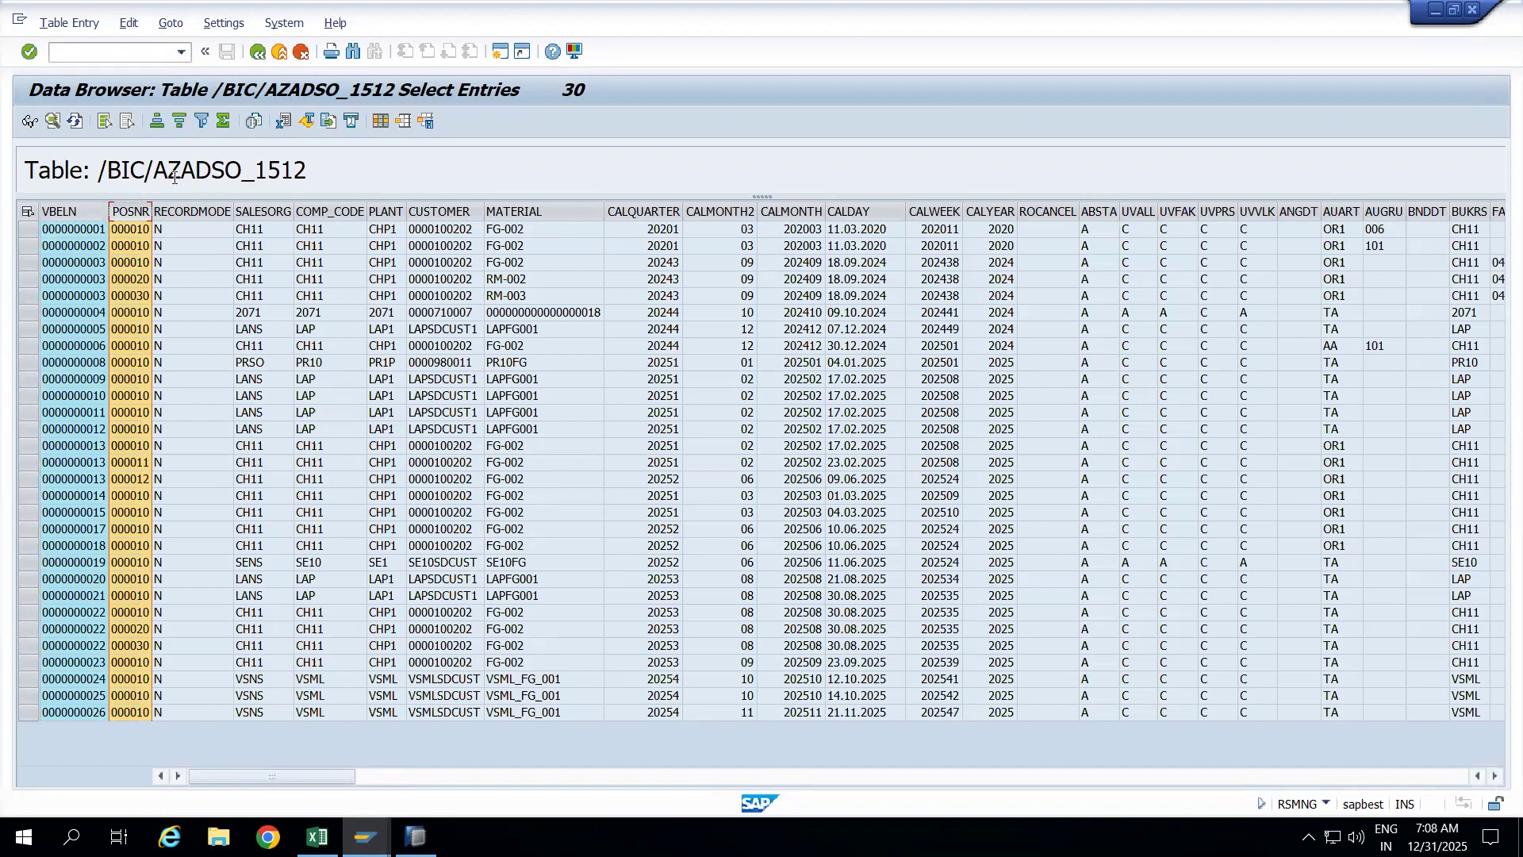
pyautogui.doubleClick(281, 176)
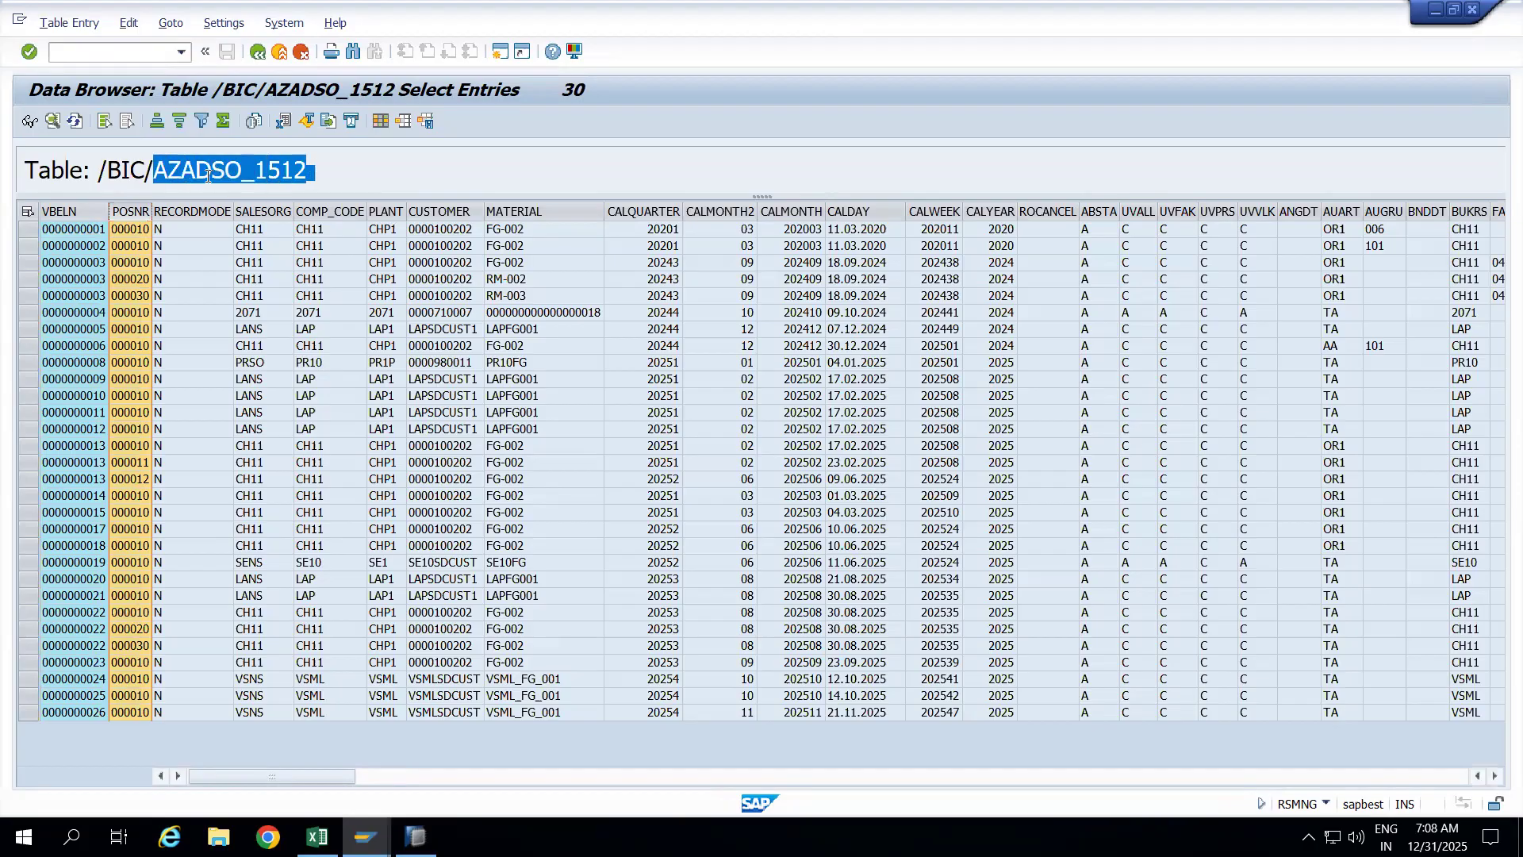
pyautogui.click(186, 246)
pyautogui.click(89, 216)
pyautogui.click(123, 212)
pyautogui.click(197, 250)
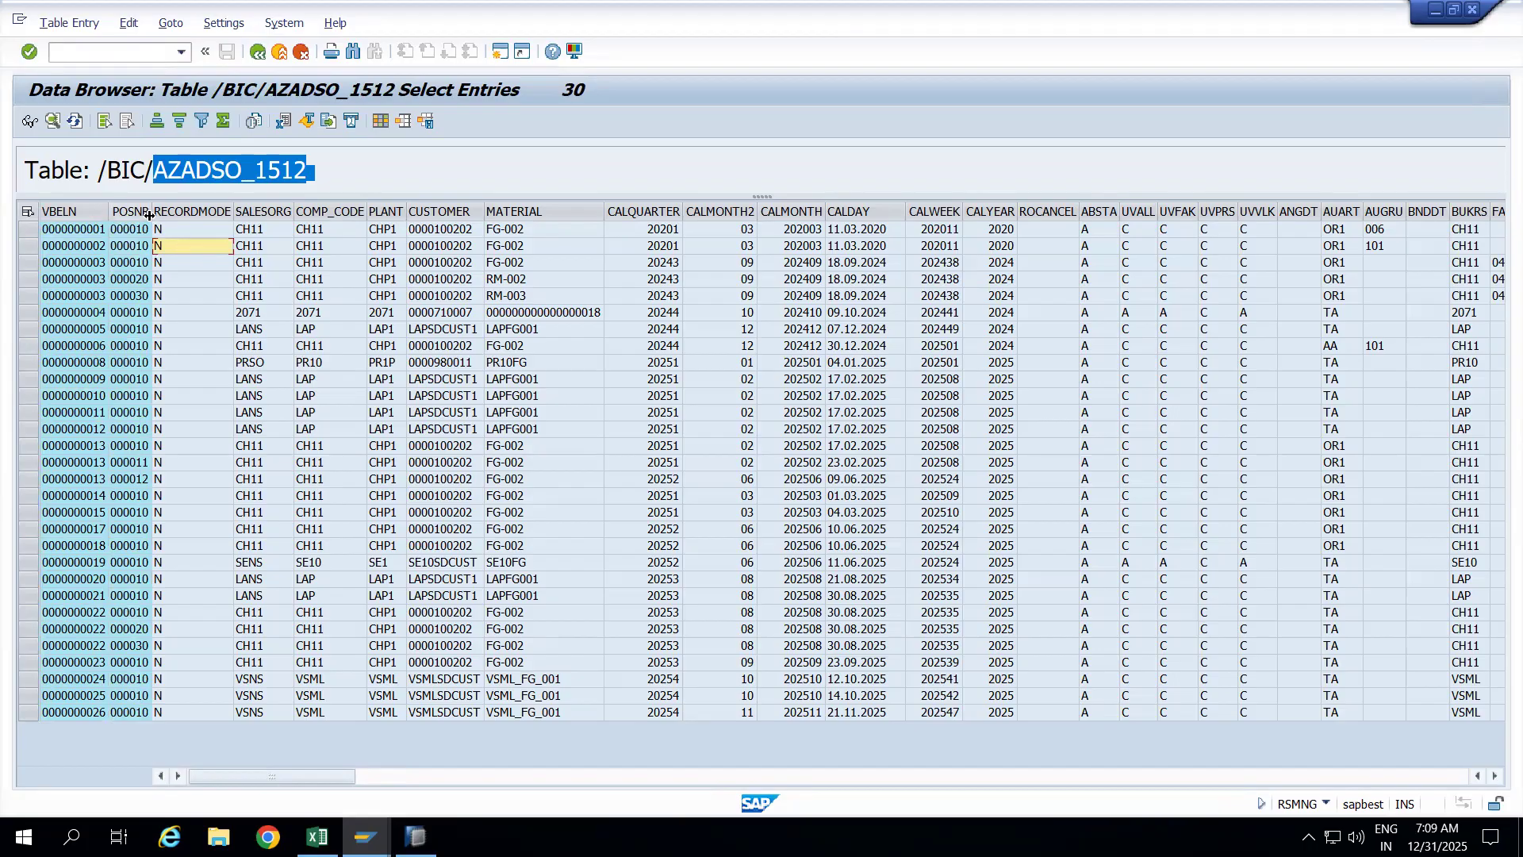
# Widen the VBELN column and check the first record's document number against its RECORDMODE value
pyautogui.moveTo(151, 215)
pyautogui.mouseDown()
pyautogui.moveTo(112, 217)
pyautogui.moveTo(126, 217)
pyautogui.mouseUp()
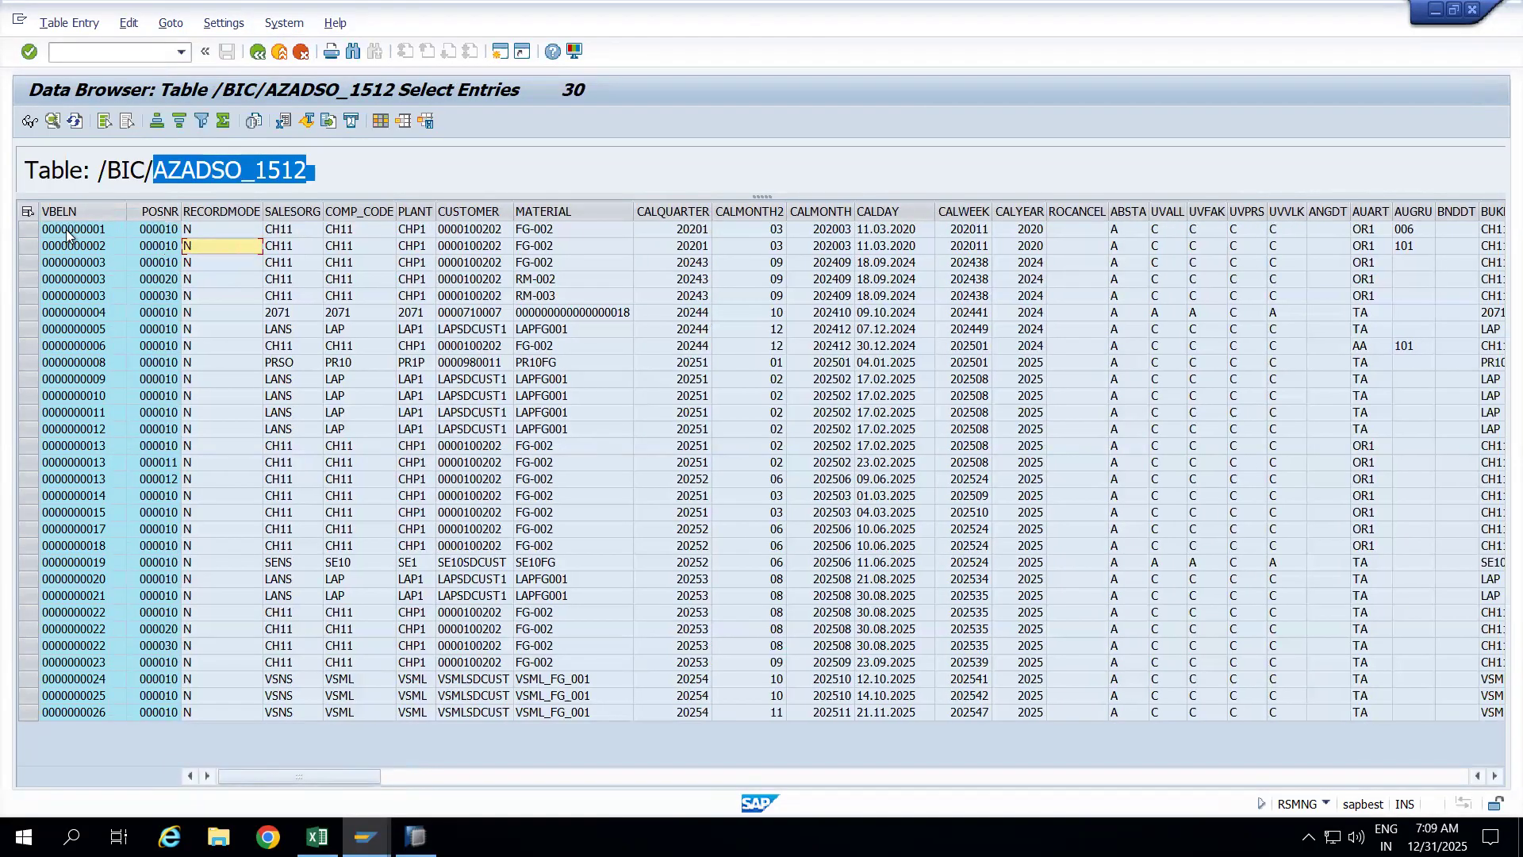
pyautogui.click(106, 230)
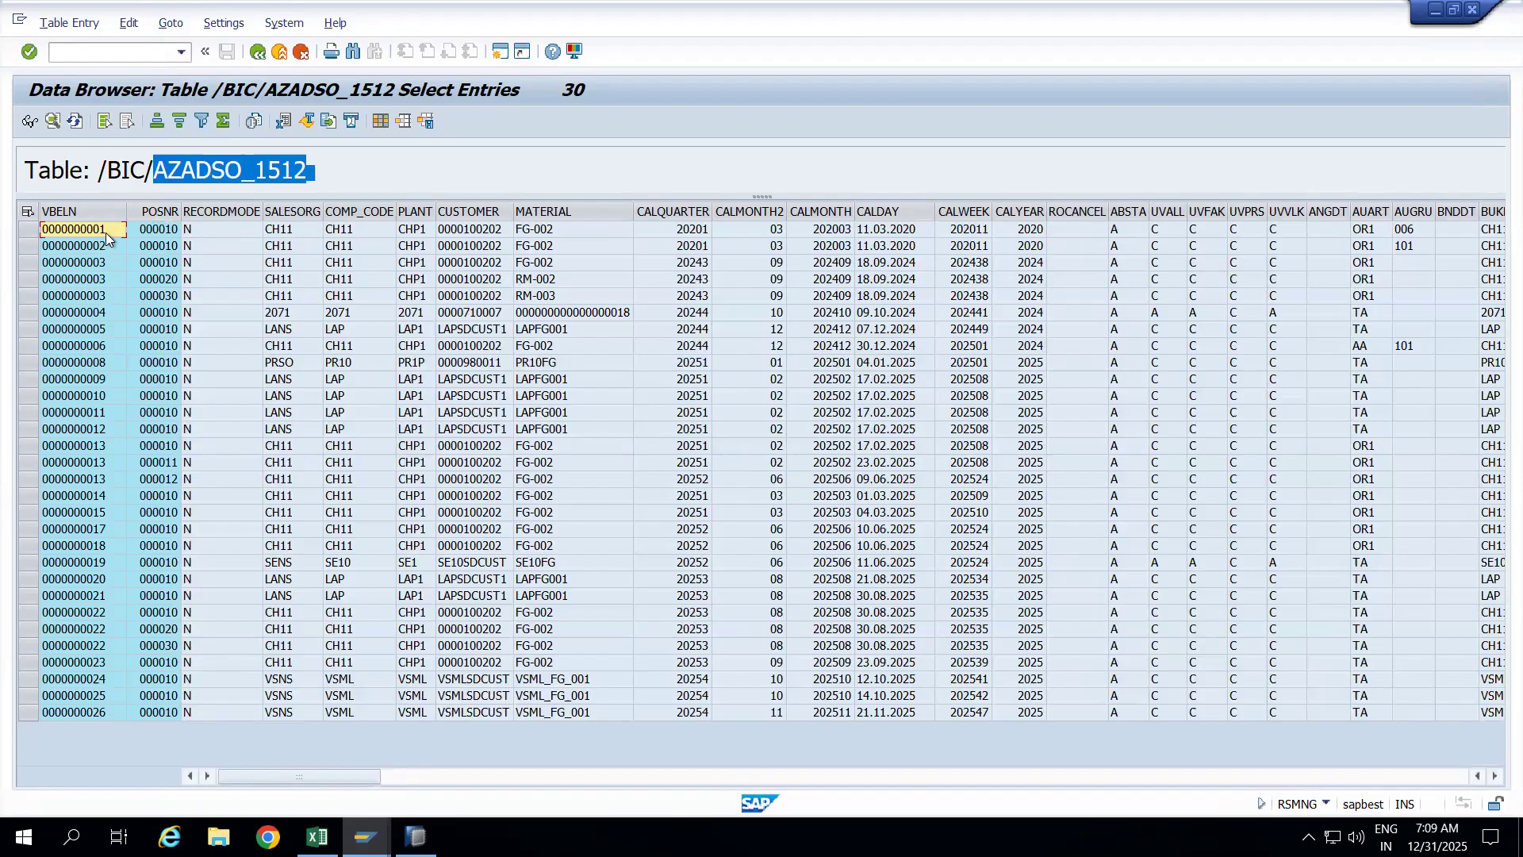
pyautogui.click(222, 233)
pyautogui.click(92, 213)
pyautogui.click(236, 236)
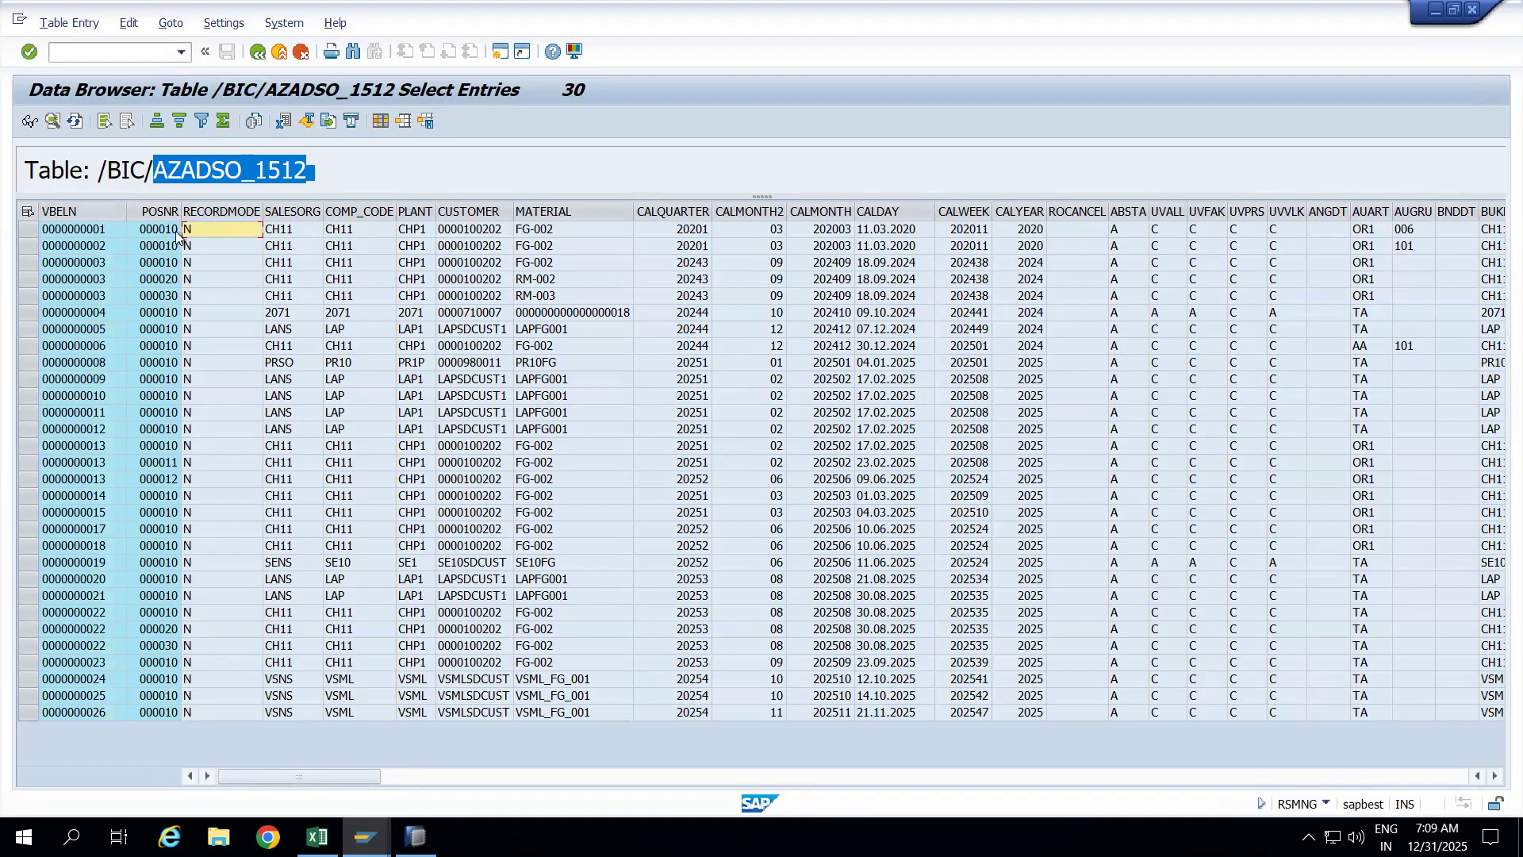
pyautogui.click(92, 213)
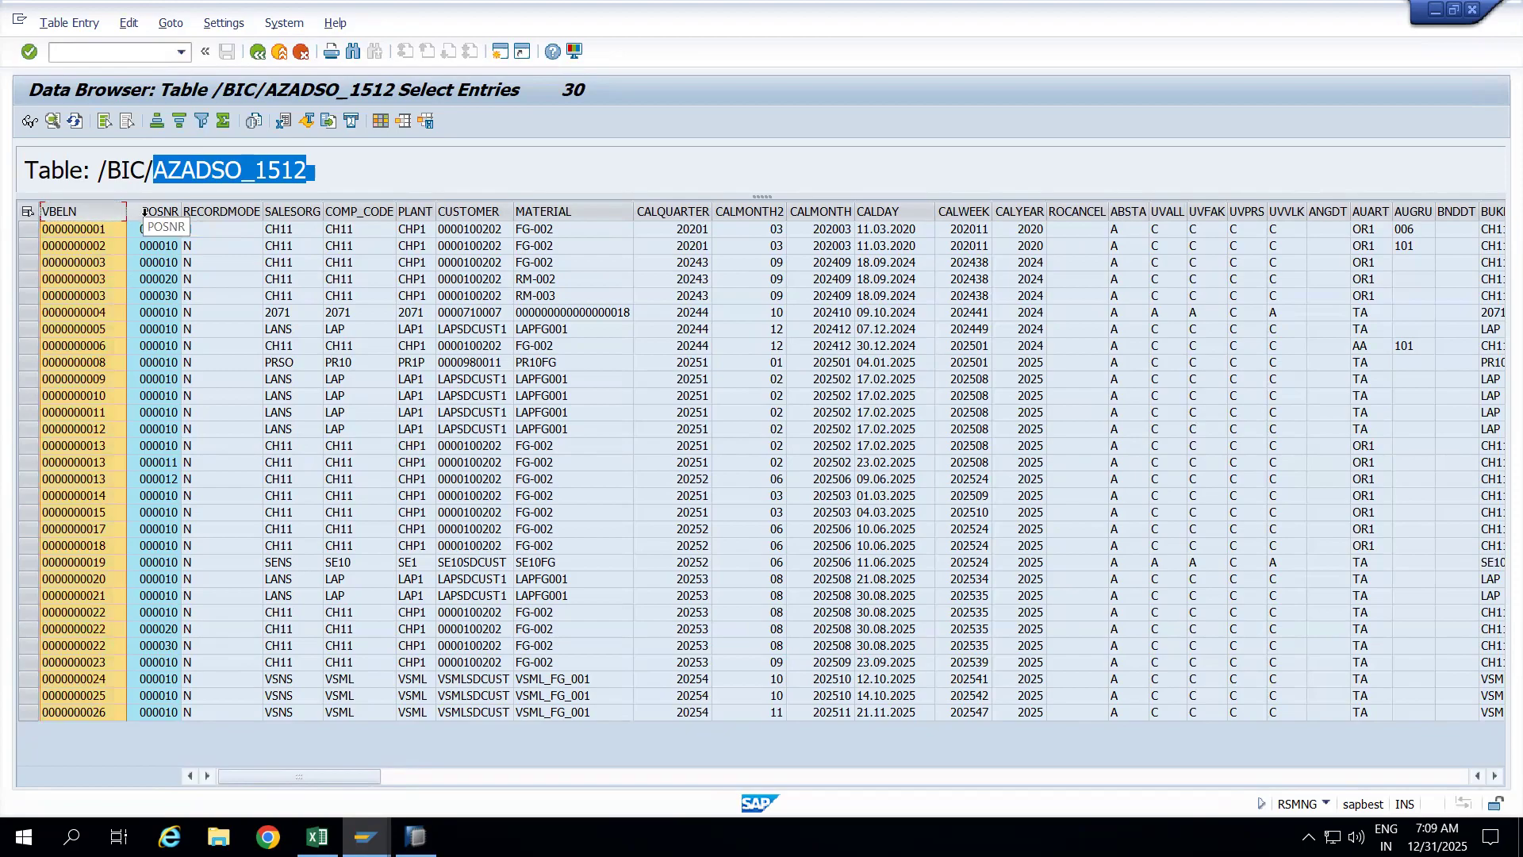
# Review the loaded SALESORG, COMP_CODE, PLANT, CUSTOMER, MATERIAL, CALQUARTER and CALMONTH2 columns one after another
pyautogui.click(300, 213)
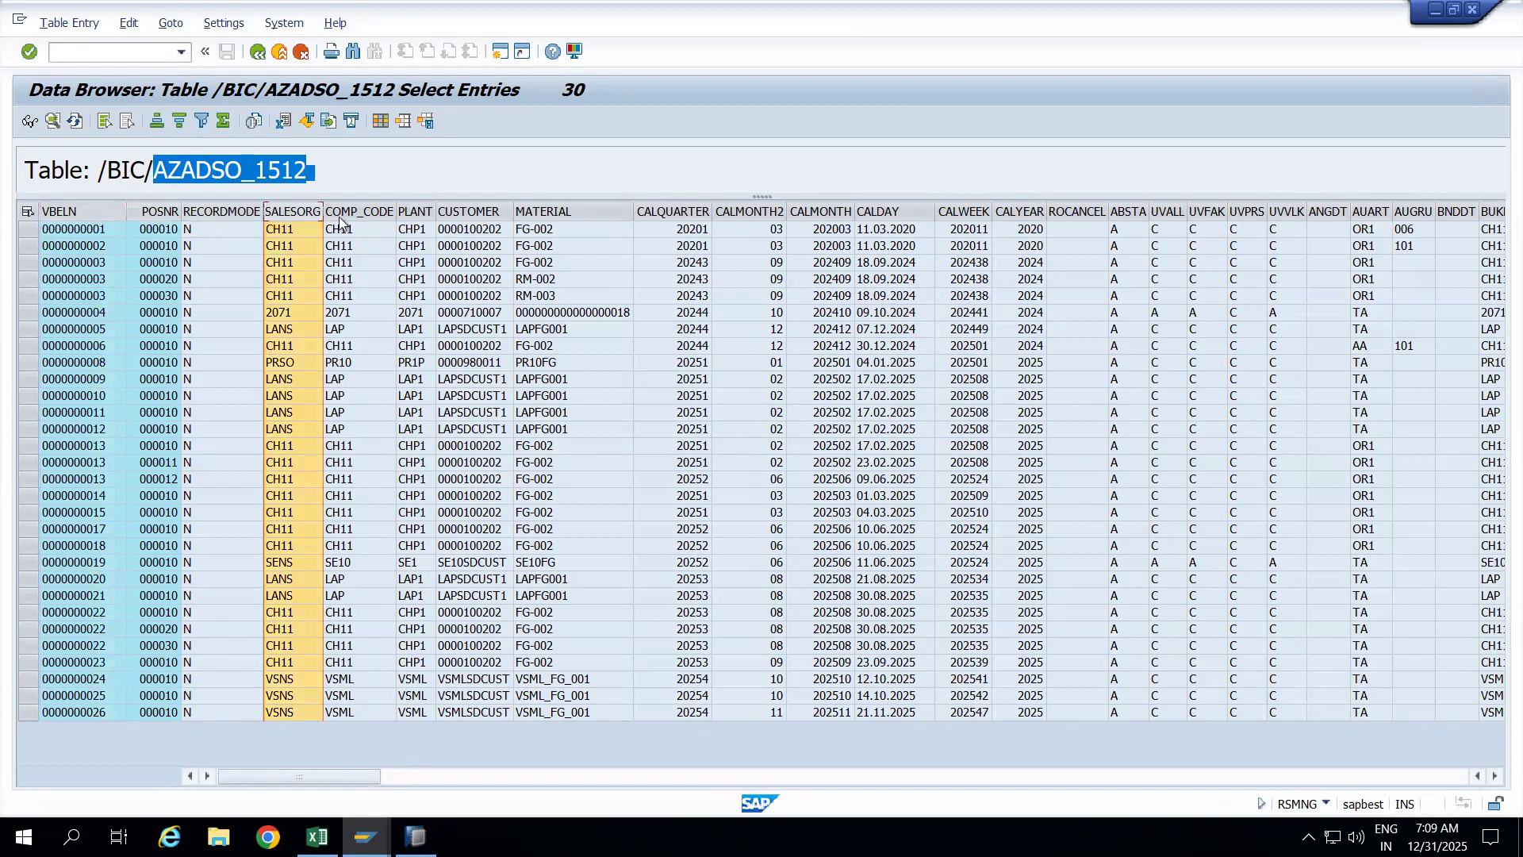
pyautogui.click(380, 212)
pyautogui.click(418, 213)
pyautogui.click(468, 213)
pyautogui.click(567, 212)
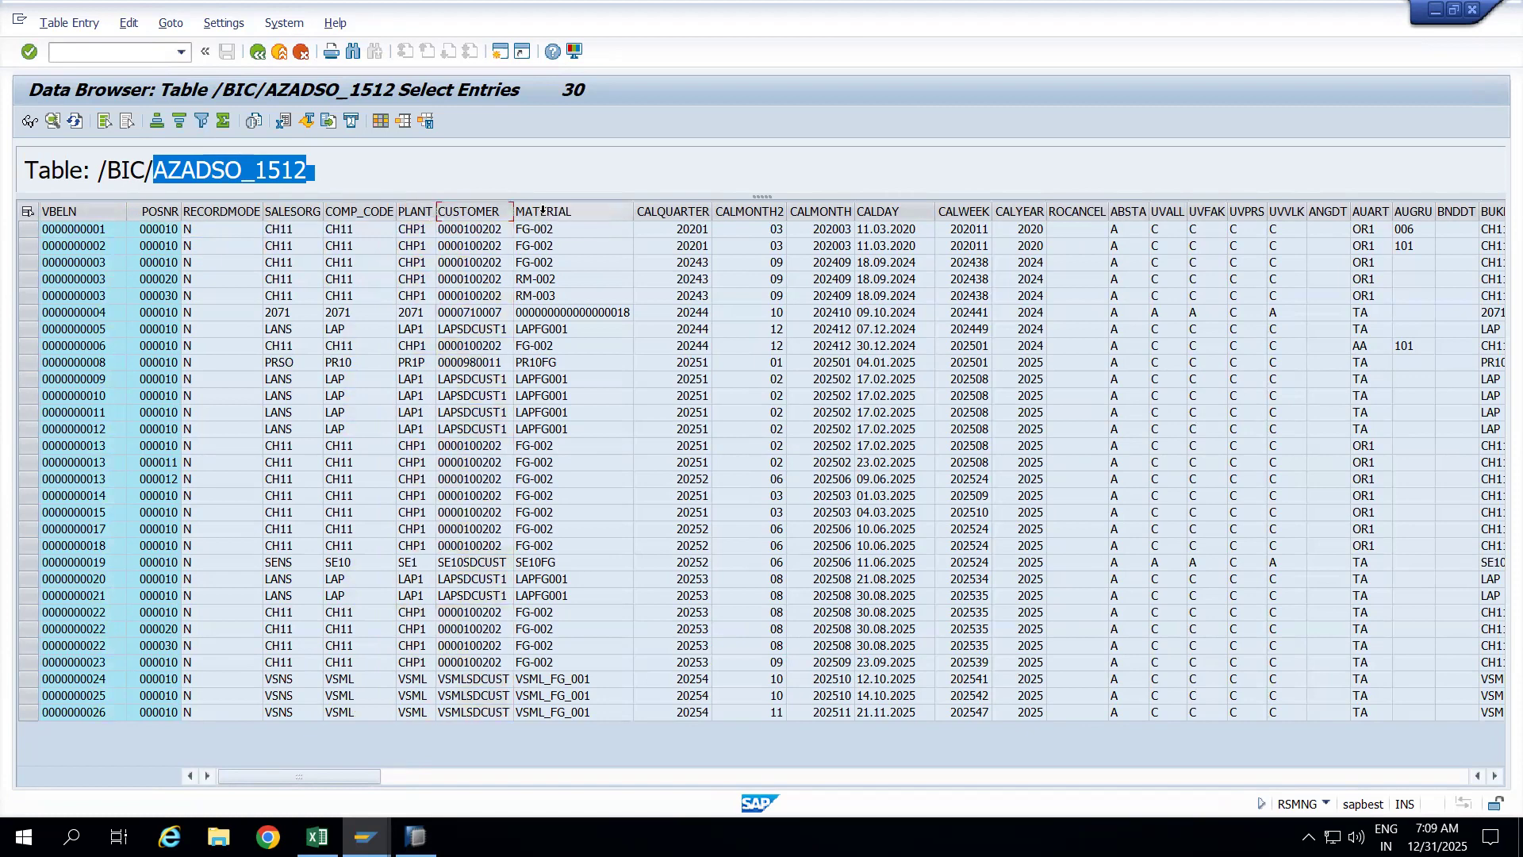
pyautogui.click(650, 211)
pyautogui.click(745, 211)
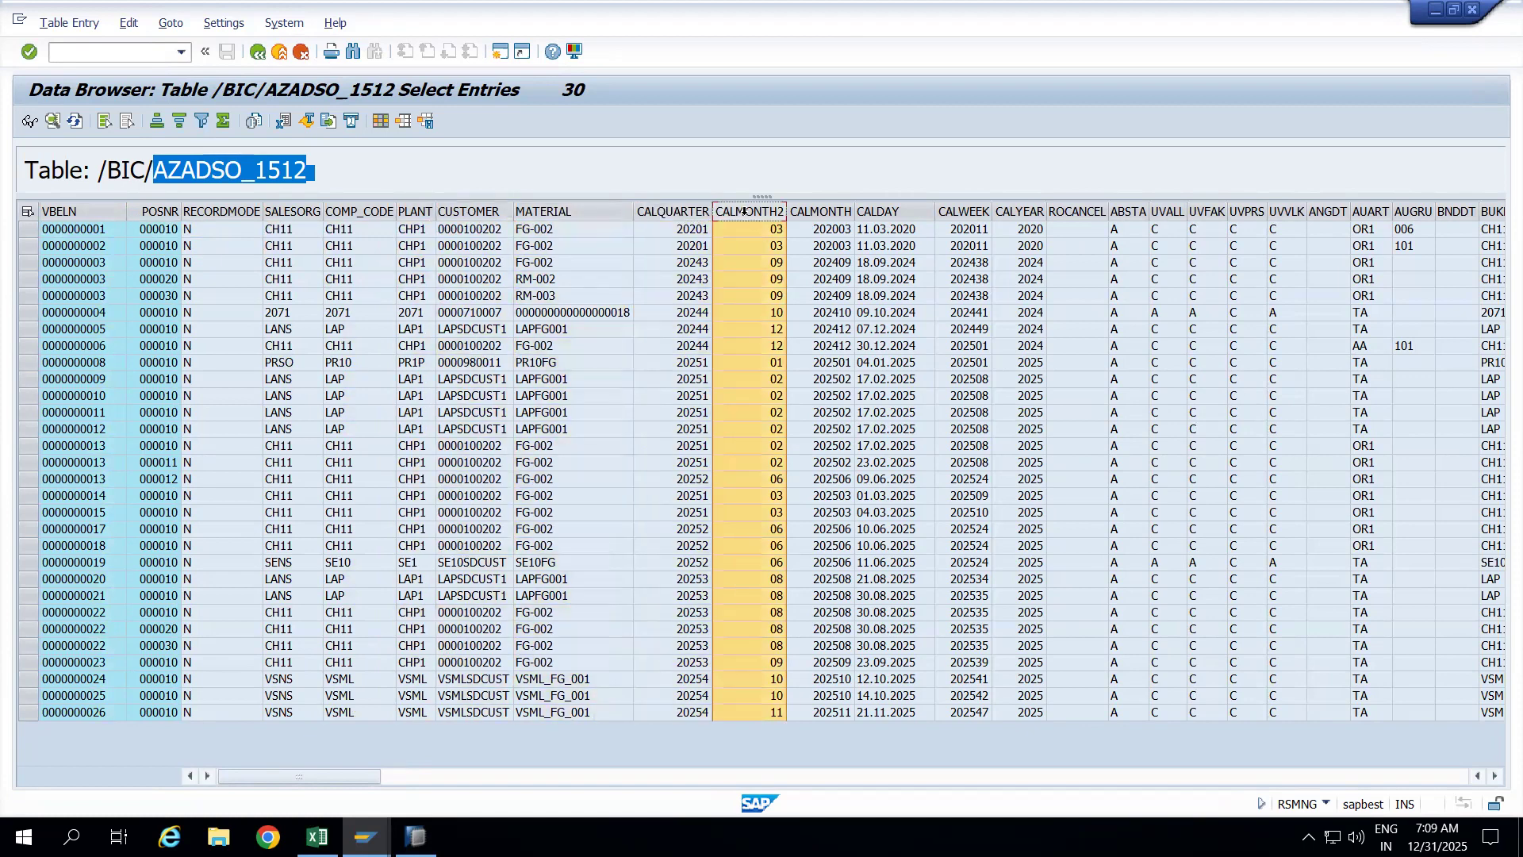
# Compare the CALQUARTER values of several records with their CALDAY dates to check the quarter conversion
pyautogui.click(694, 212)
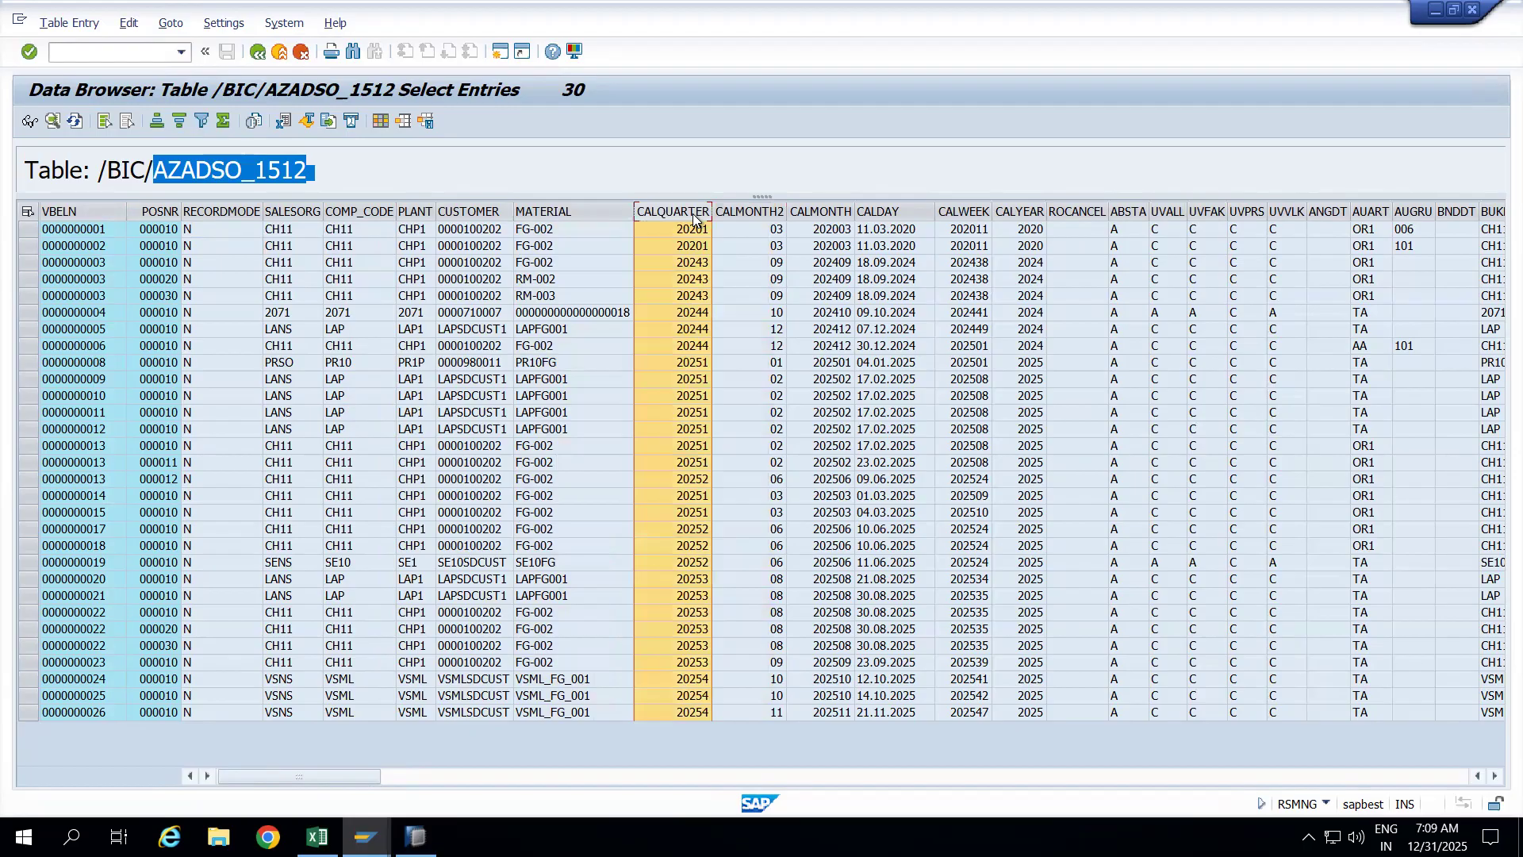
pyautogui.click(695, 229)
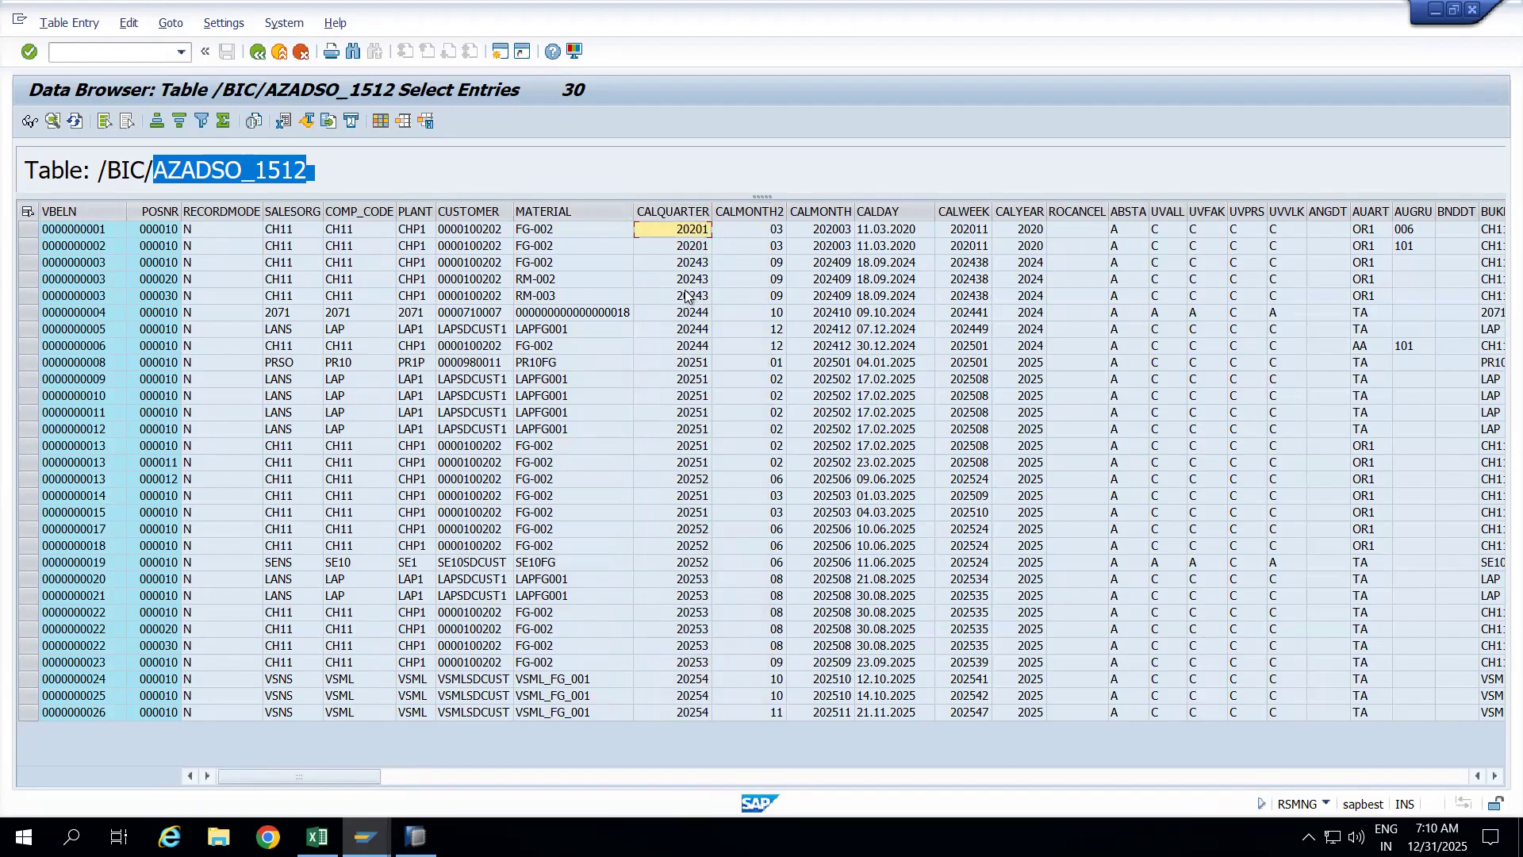
pyautogui.click(688, 268)
pyautogui.click(689, 281)
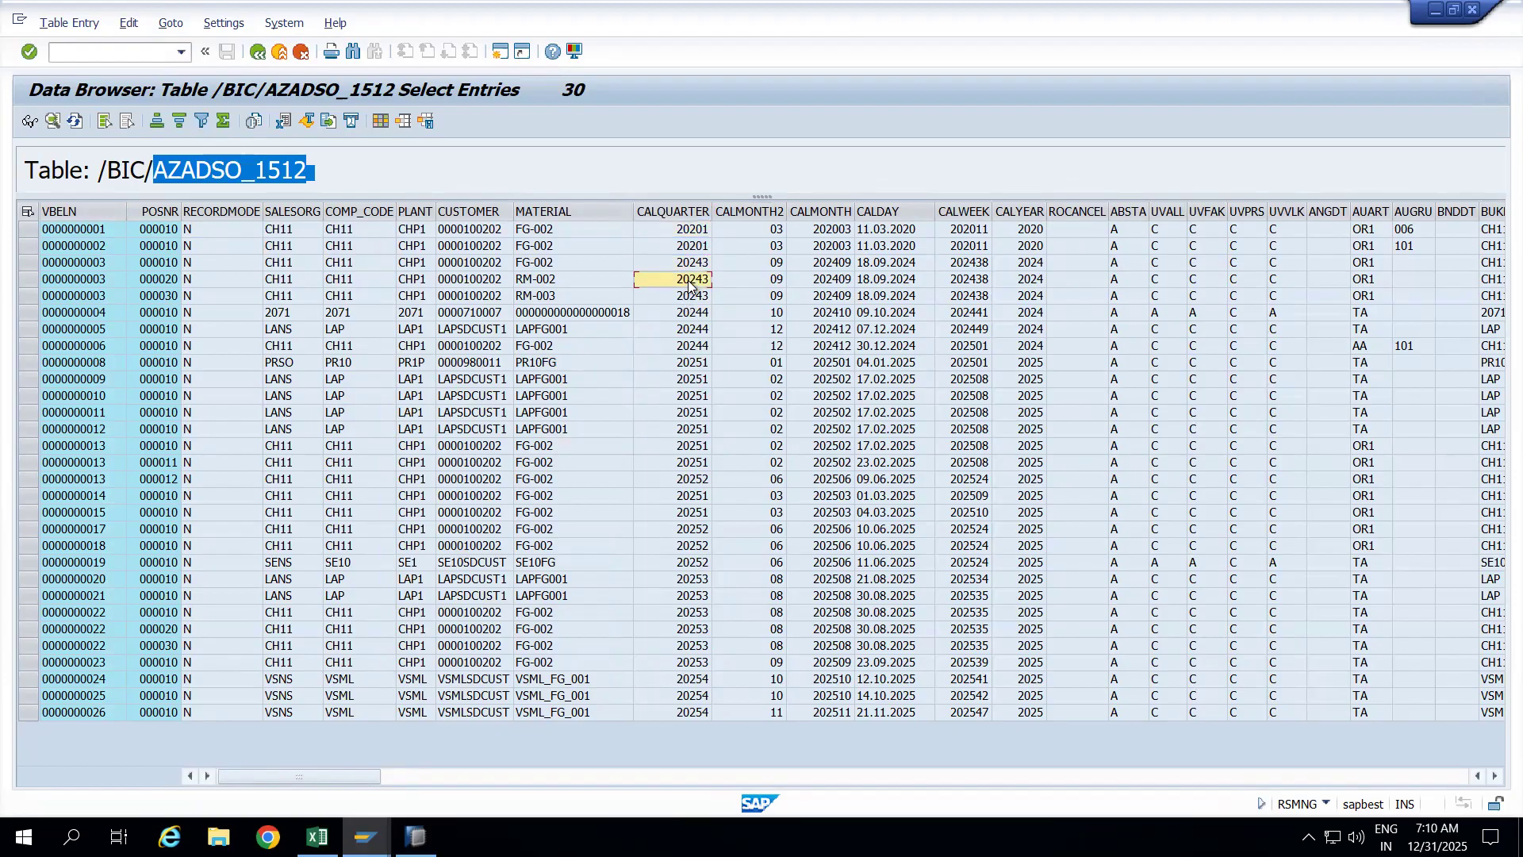
pyautogui.click(697, 233)
pyautogui.click(883, 232)
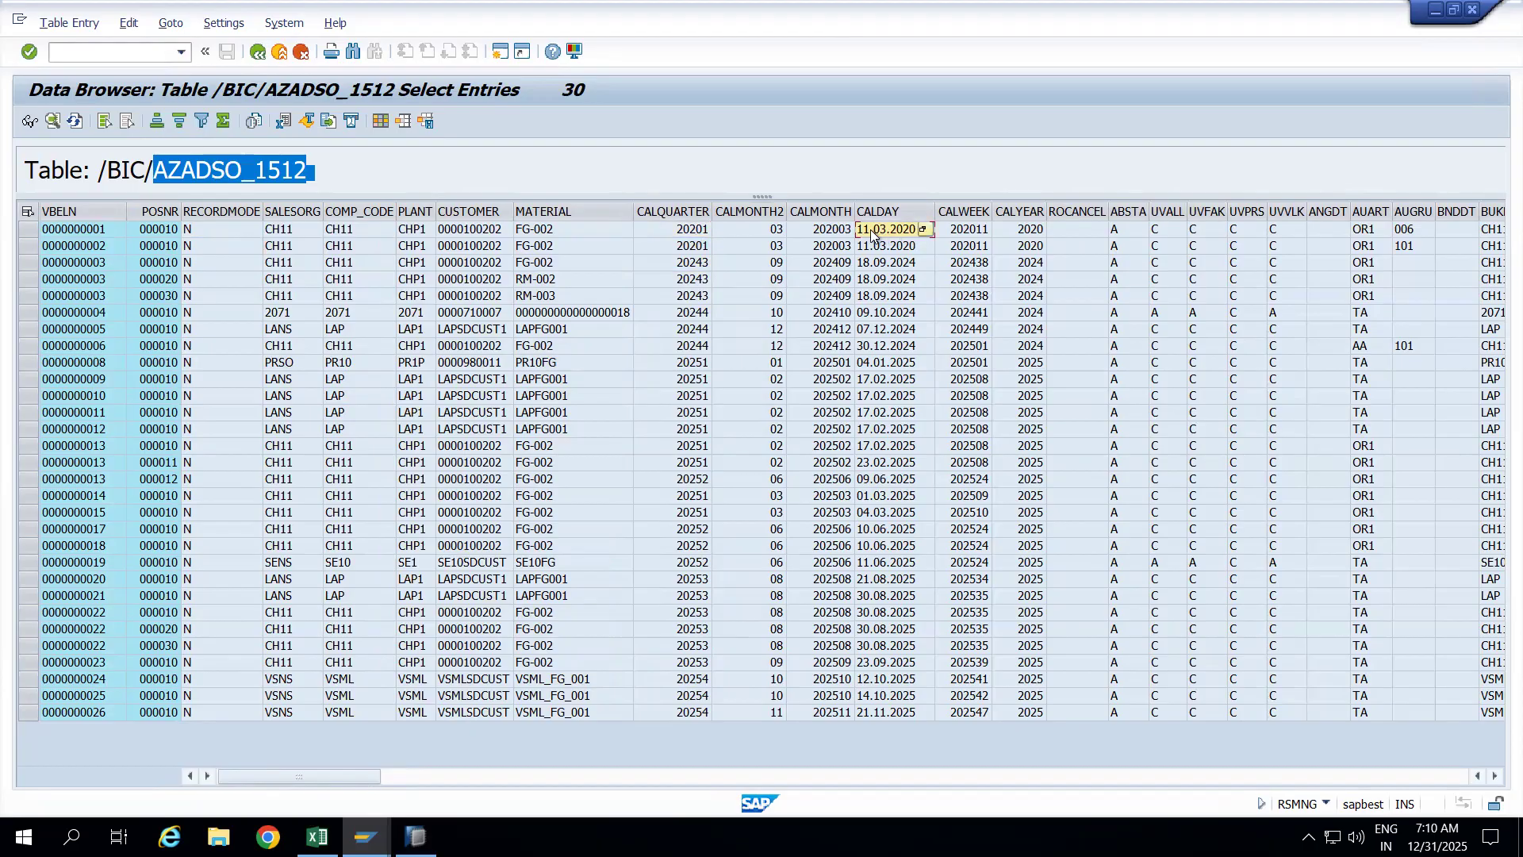
pyautogui.click(698, 232)
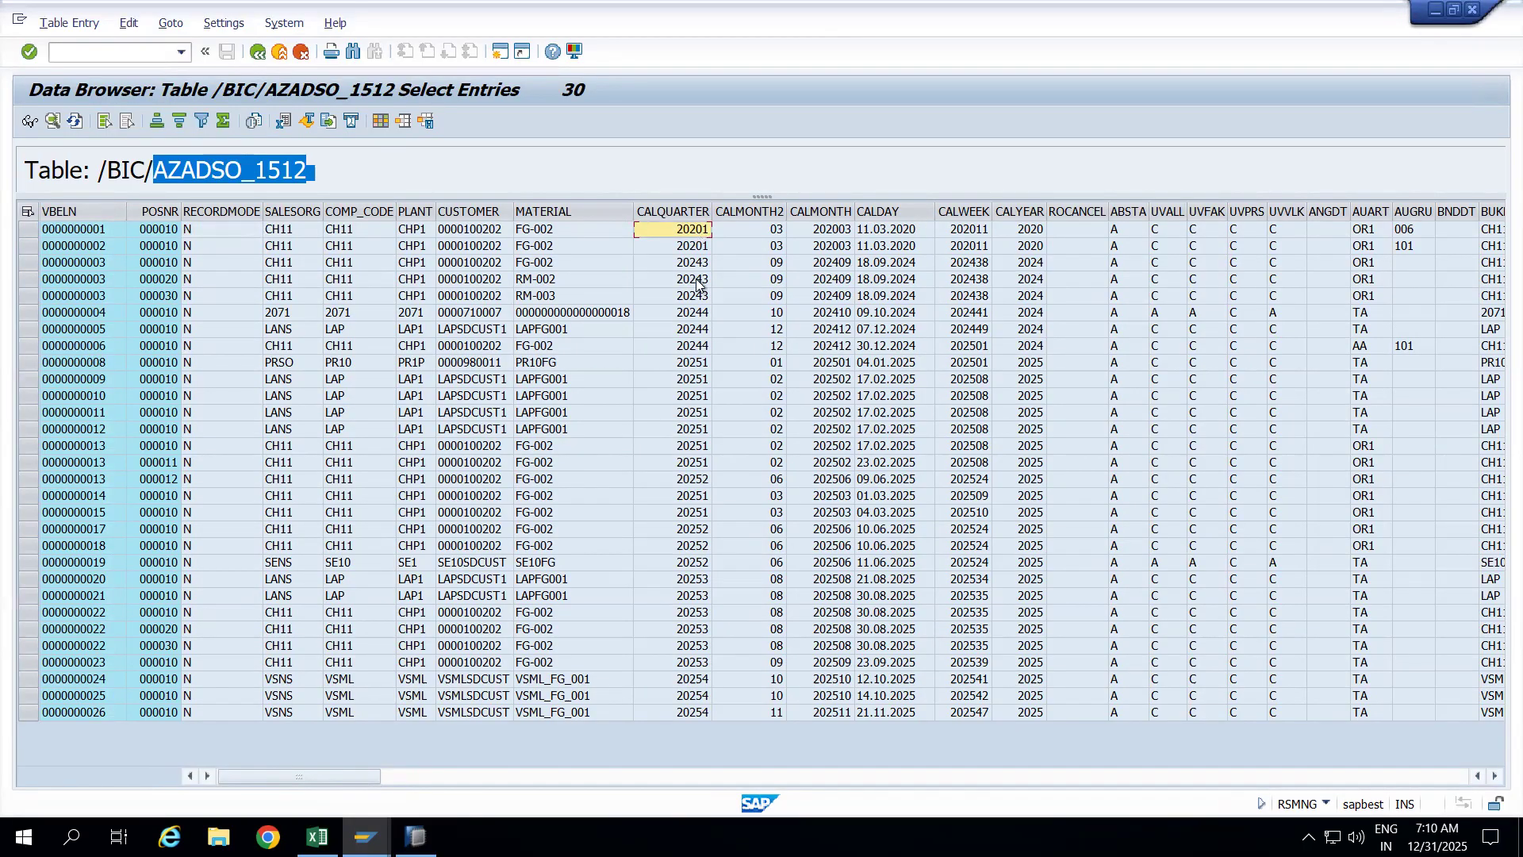
pyautogui.click(883, 282)
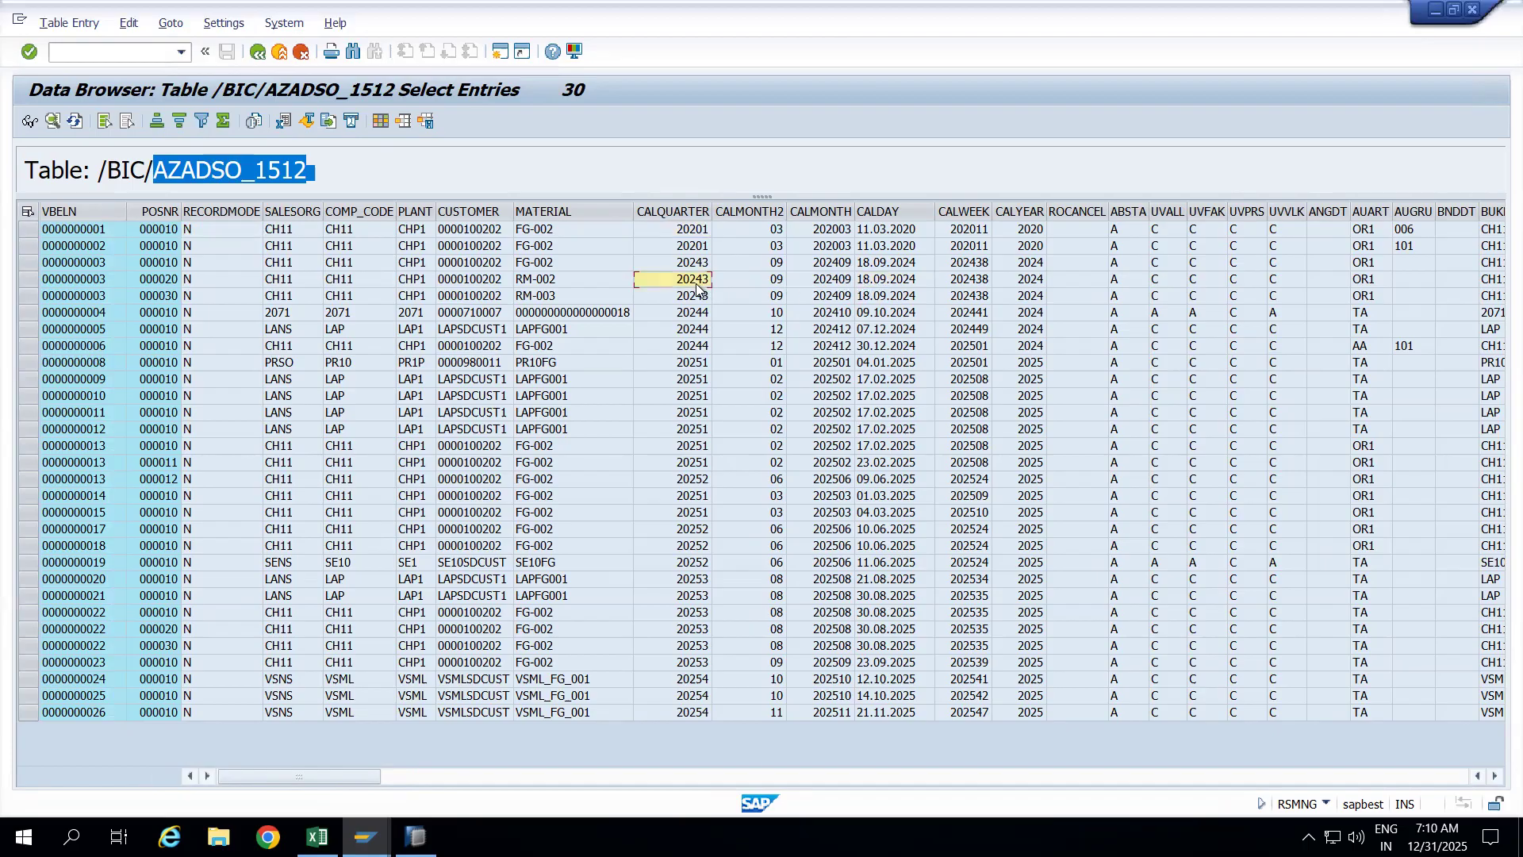
pyautogui.click(697, 315)
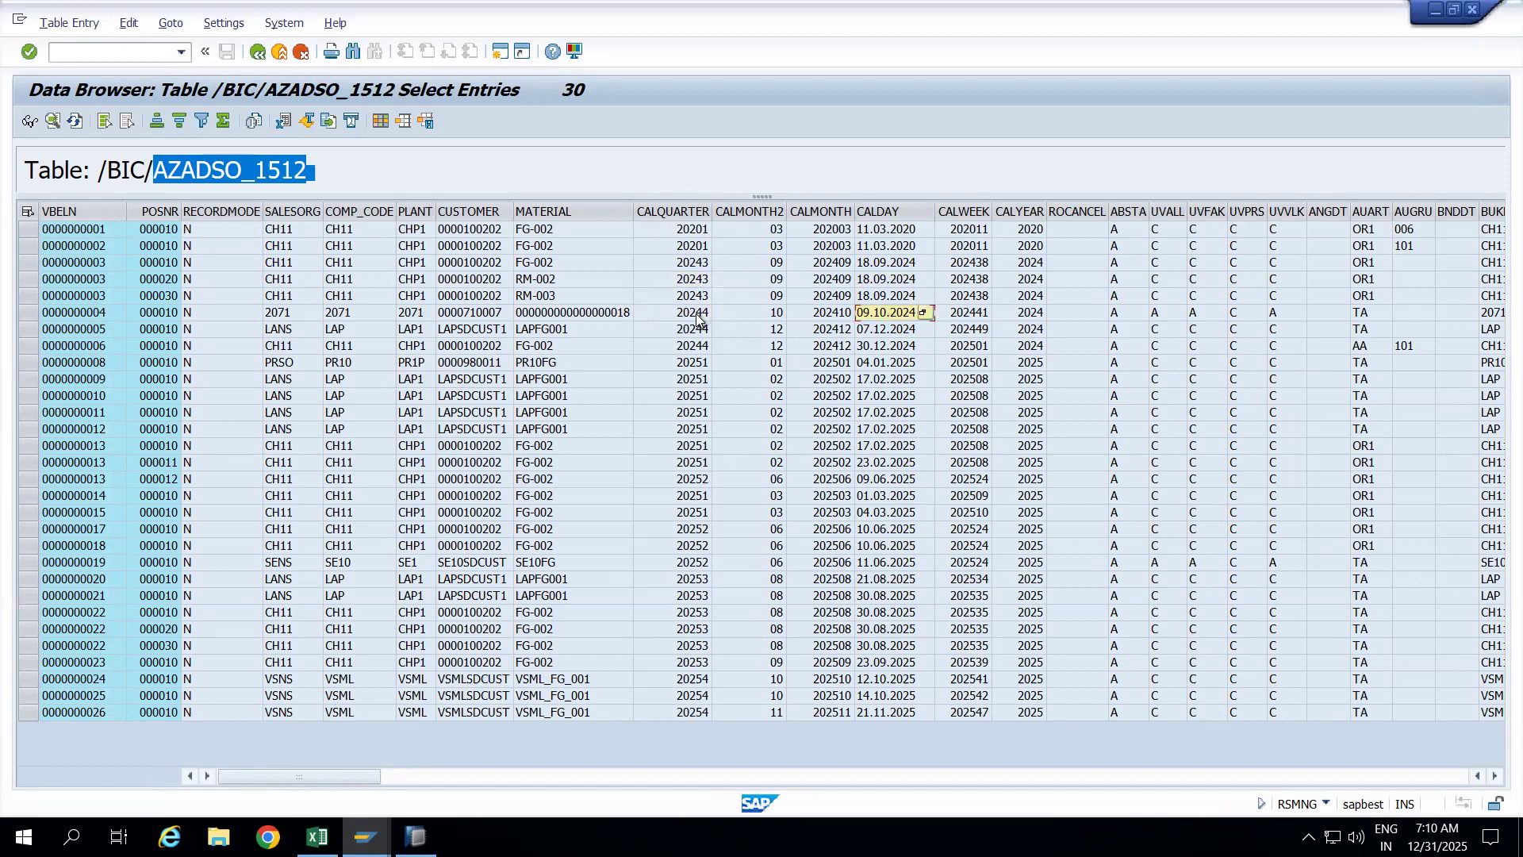
# Compare the CALMONTH2 values with the CALDAY dates of several records to check the month conversion
pyautogui.click(679, 212)
pyautogui.click(727, 210)
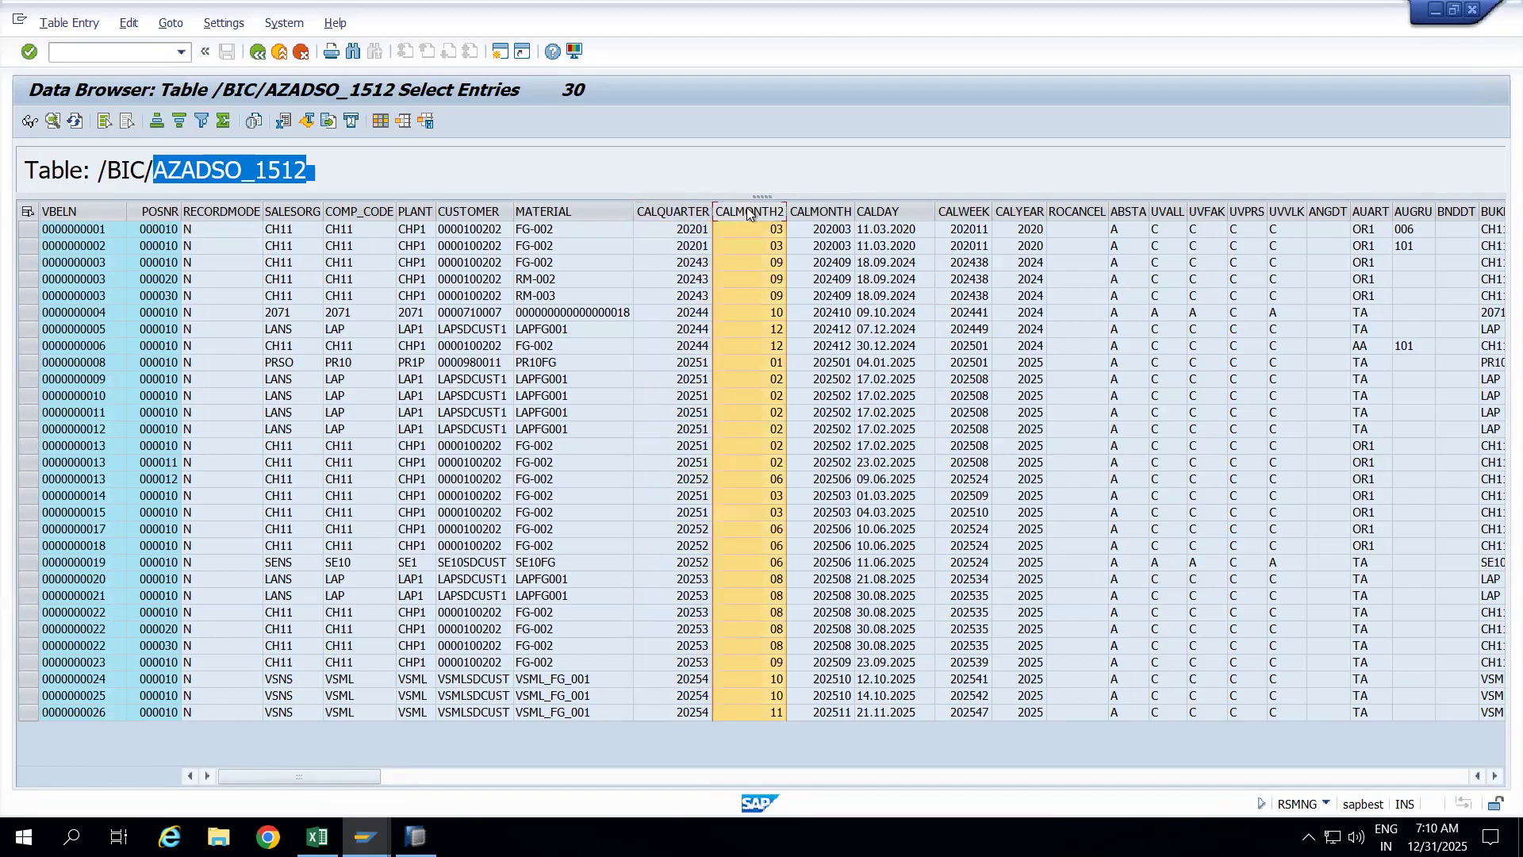
pyautogui.click(886, 230)
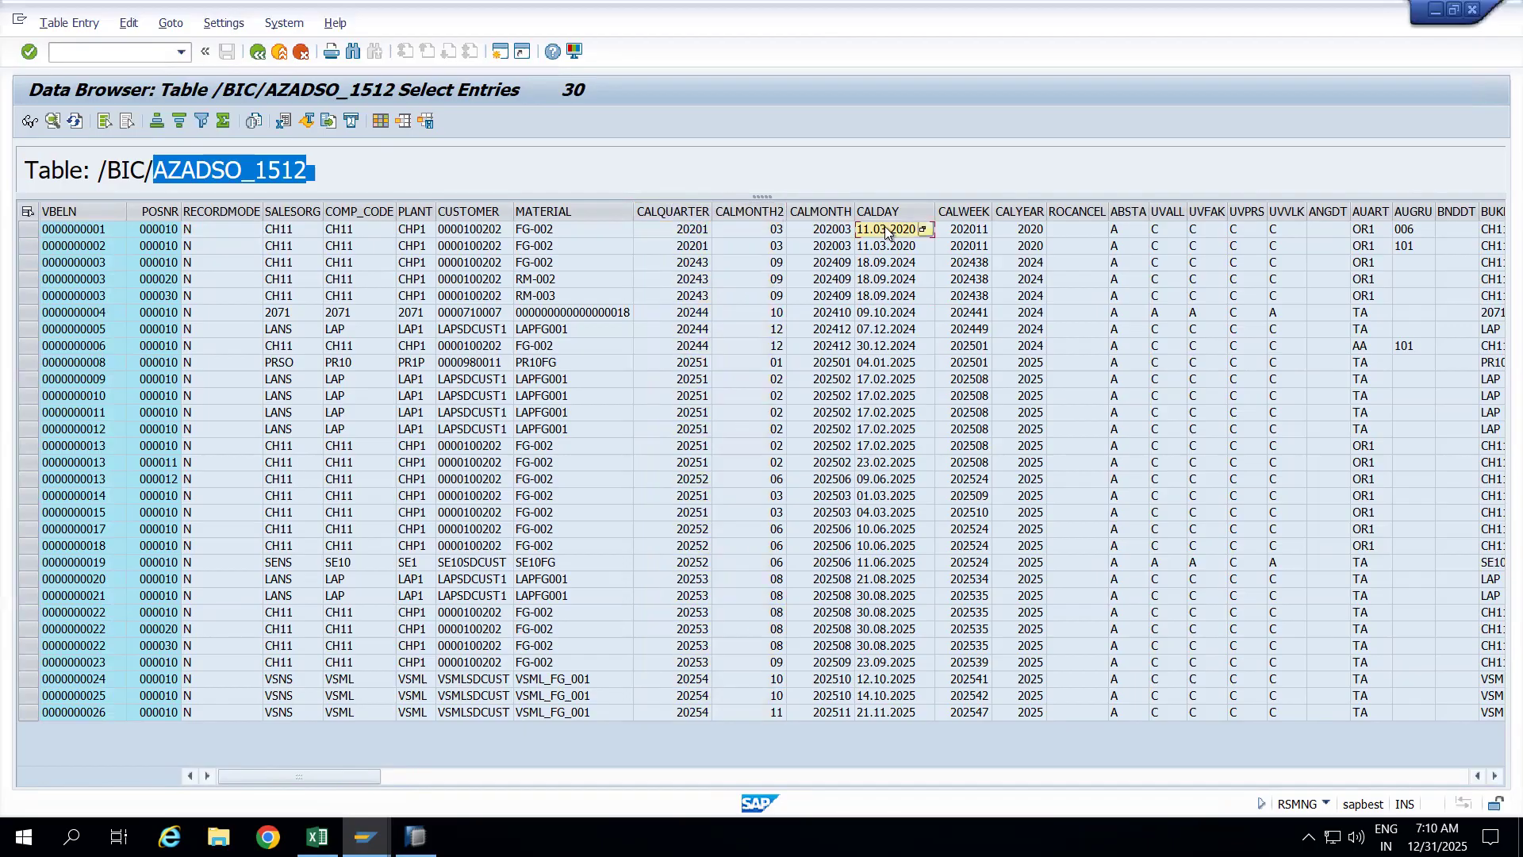
pyautogui.click(884, 266)
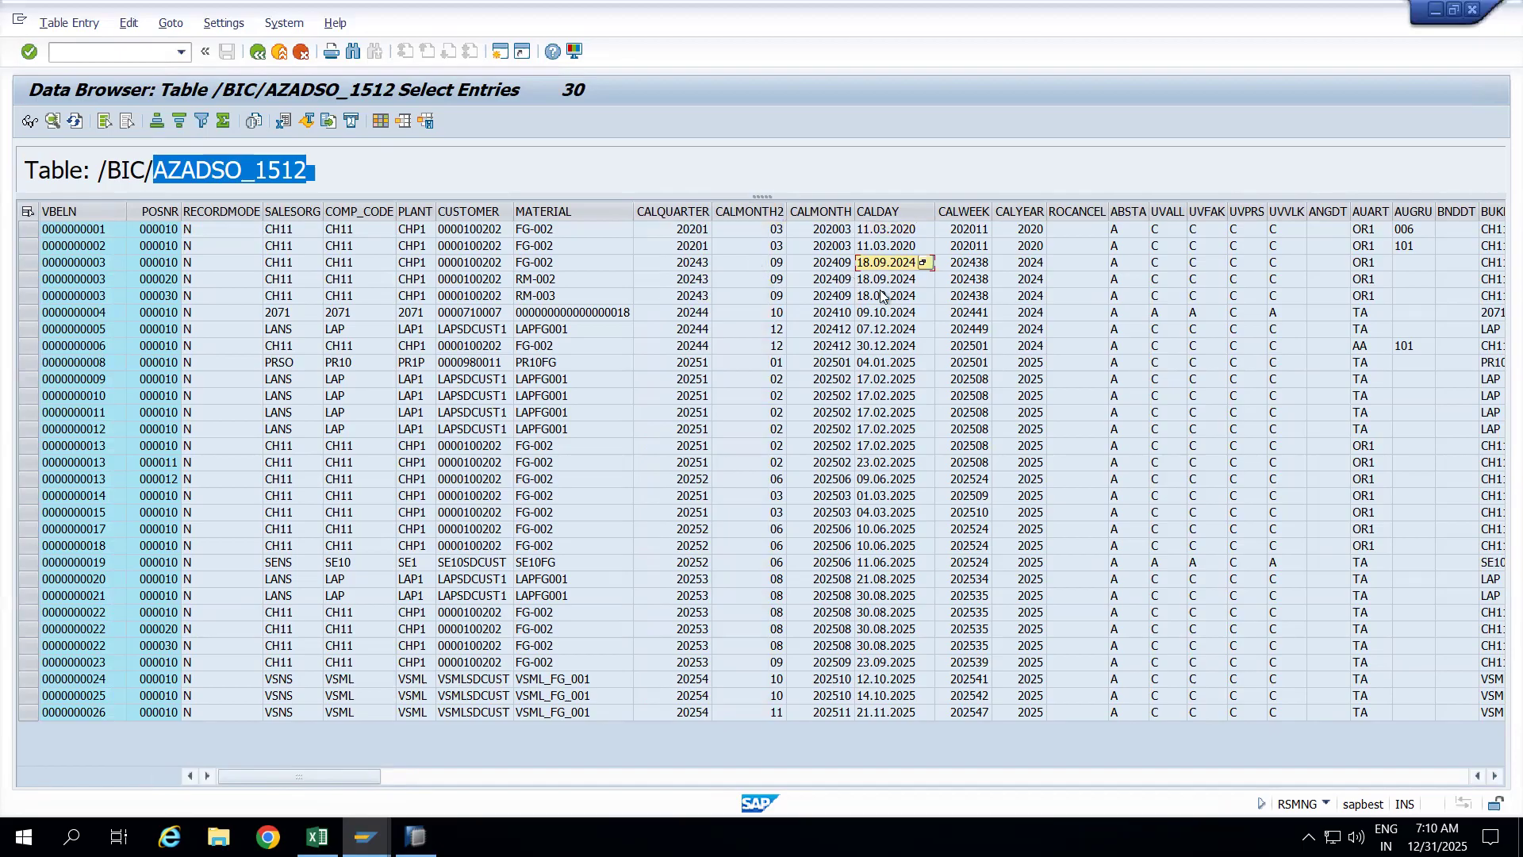
pyautogui.click(779, 333)
pyautogui.click(895, 380)
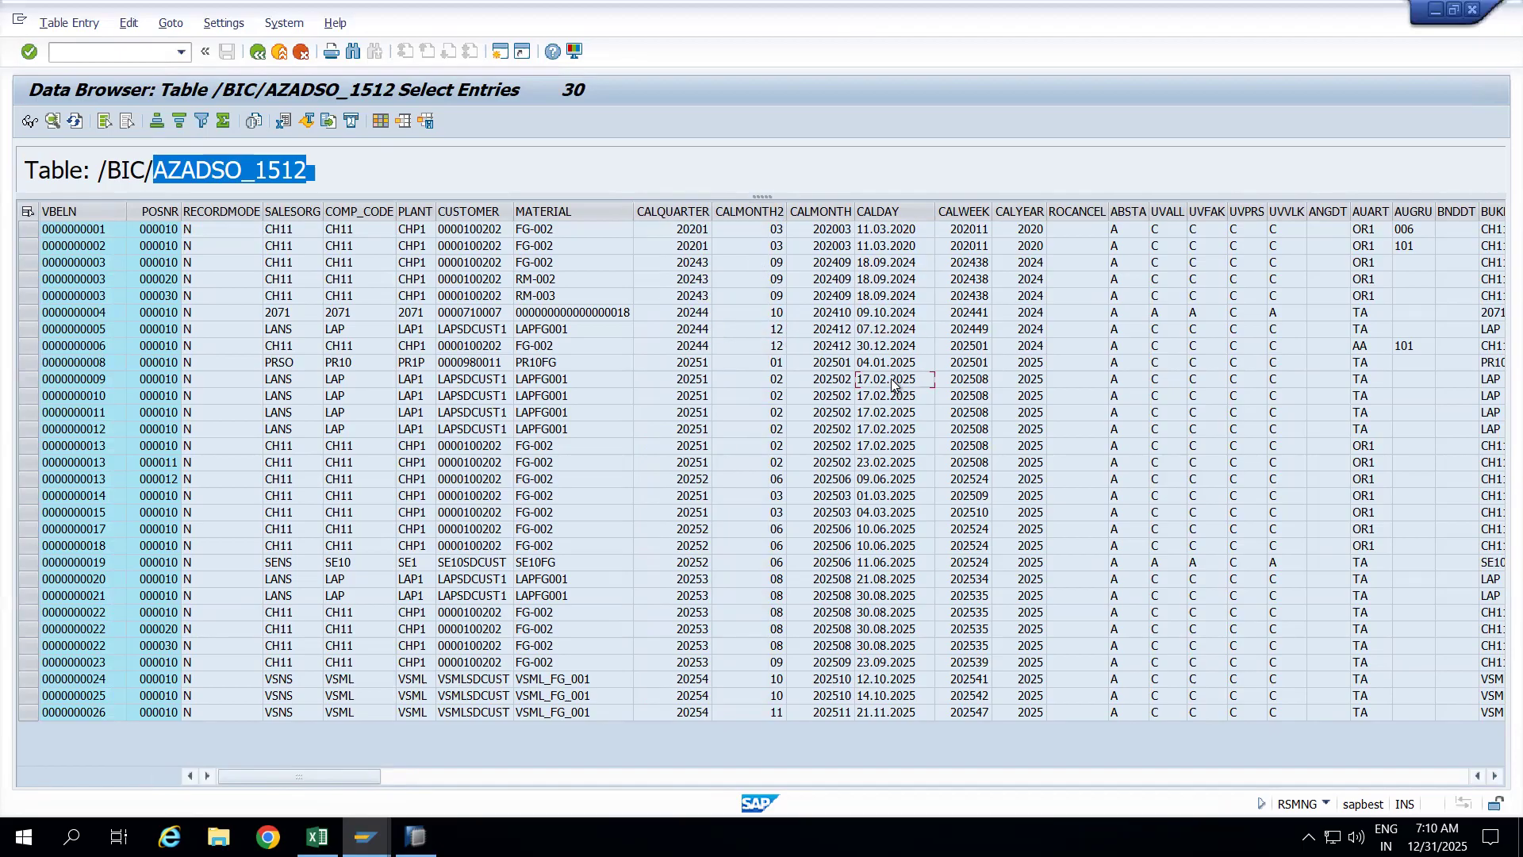
pyautogui.click(764, 211)
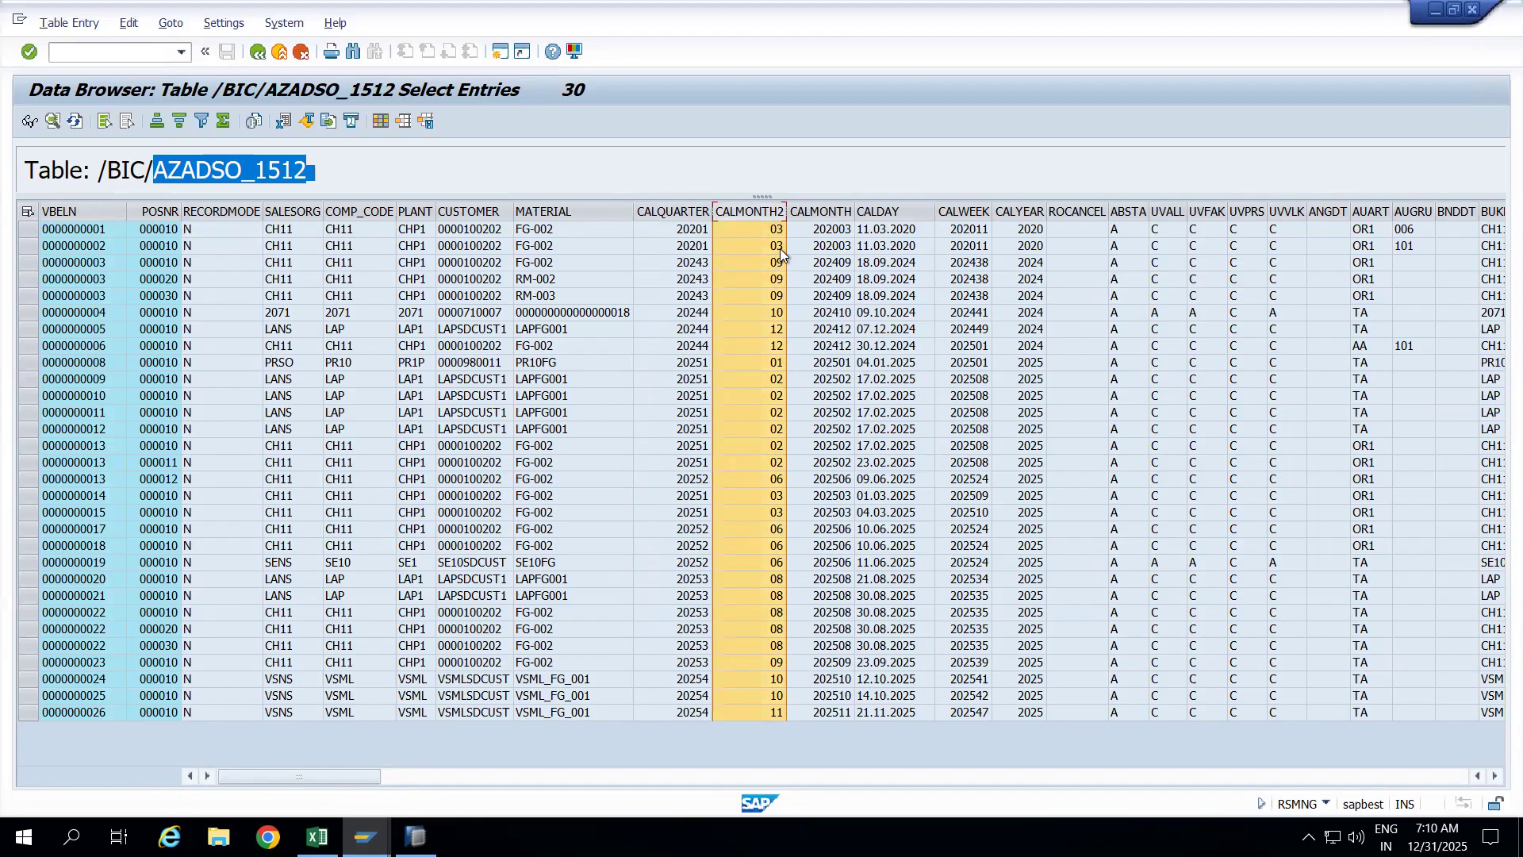
# Examine the CALQUARTER, CALMONTH and CALDAY columns and check the first record's CALWEEK value against its date
pyautogui.click(691, 211)
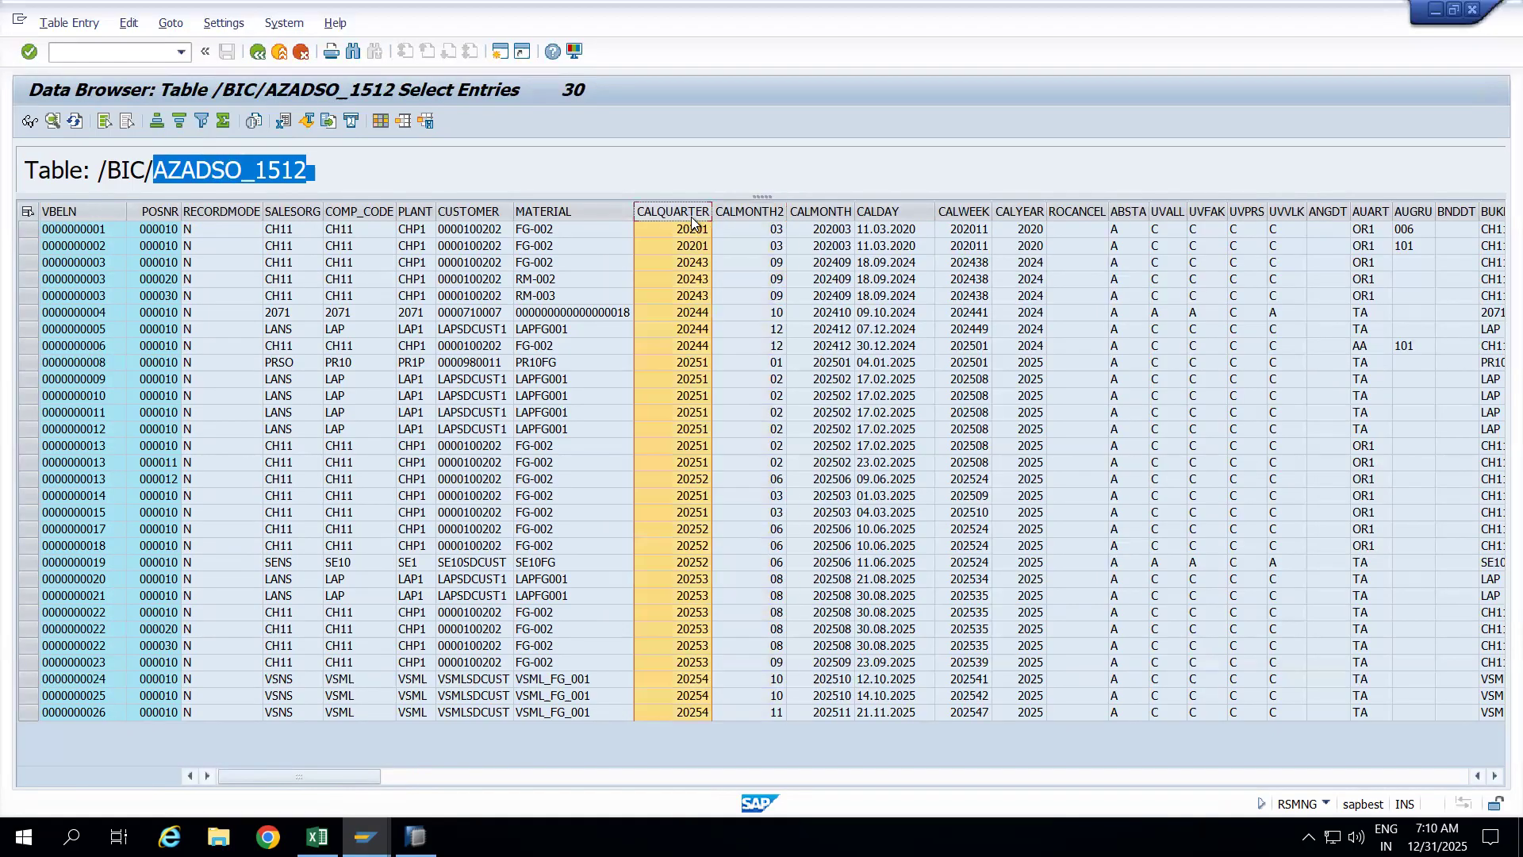
pyautogui.click(821, 214)
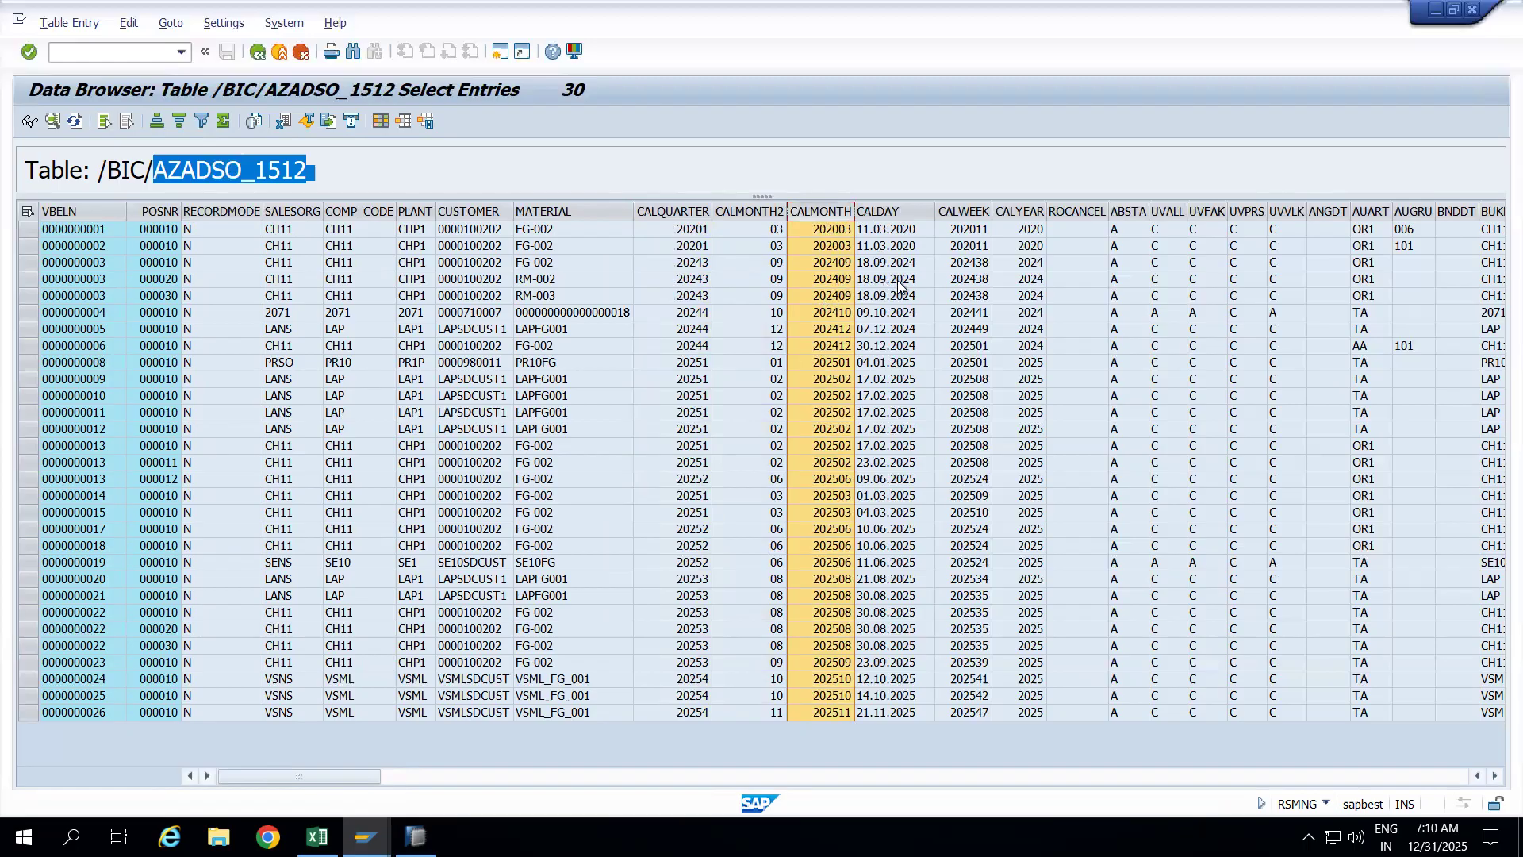
pyautogui.click(914, 216)
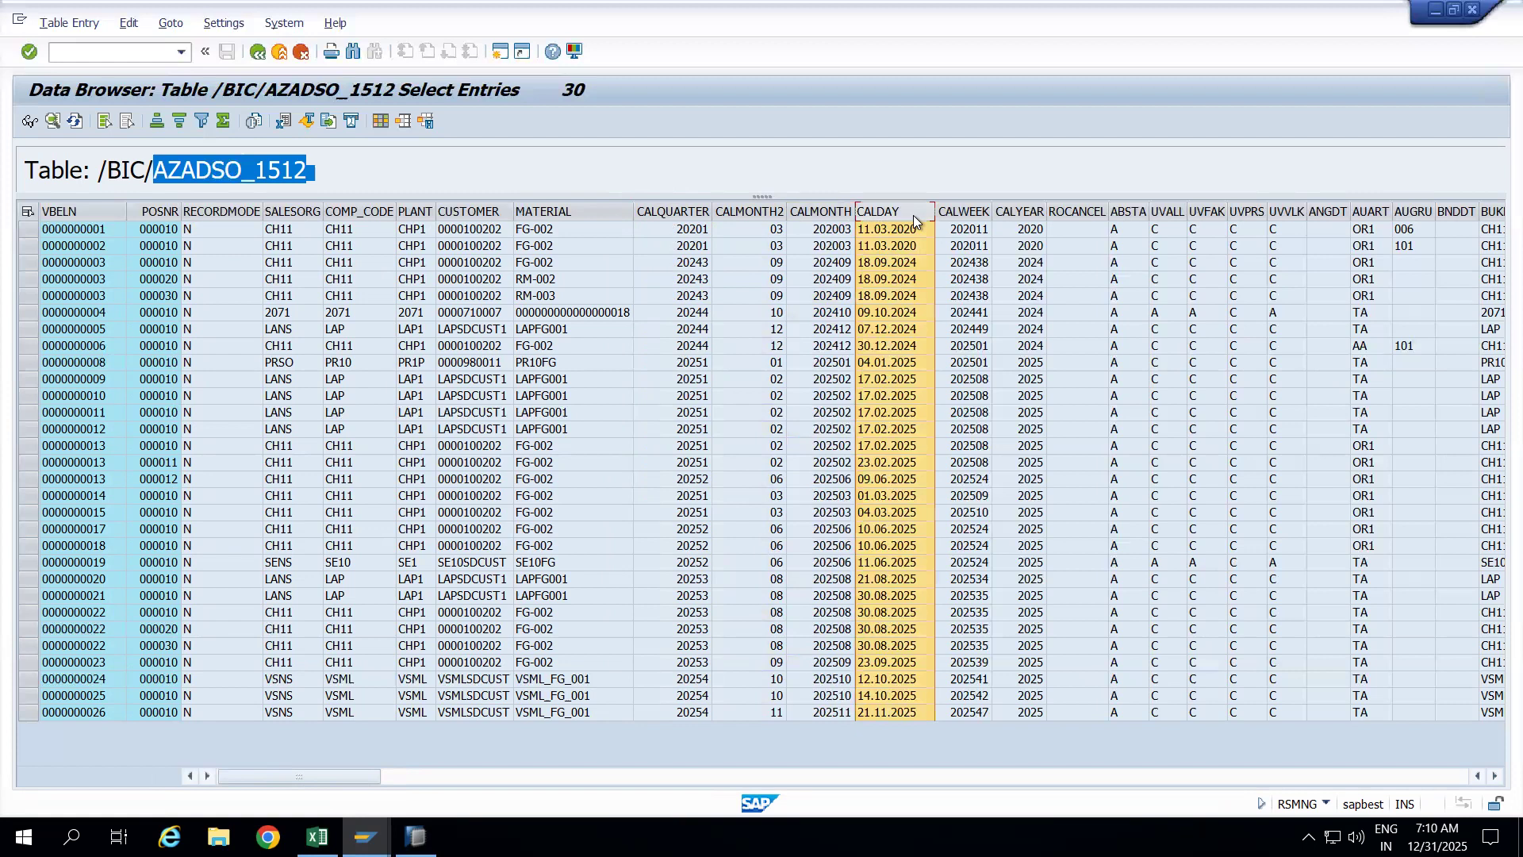
pyautogui.click(964, 212)
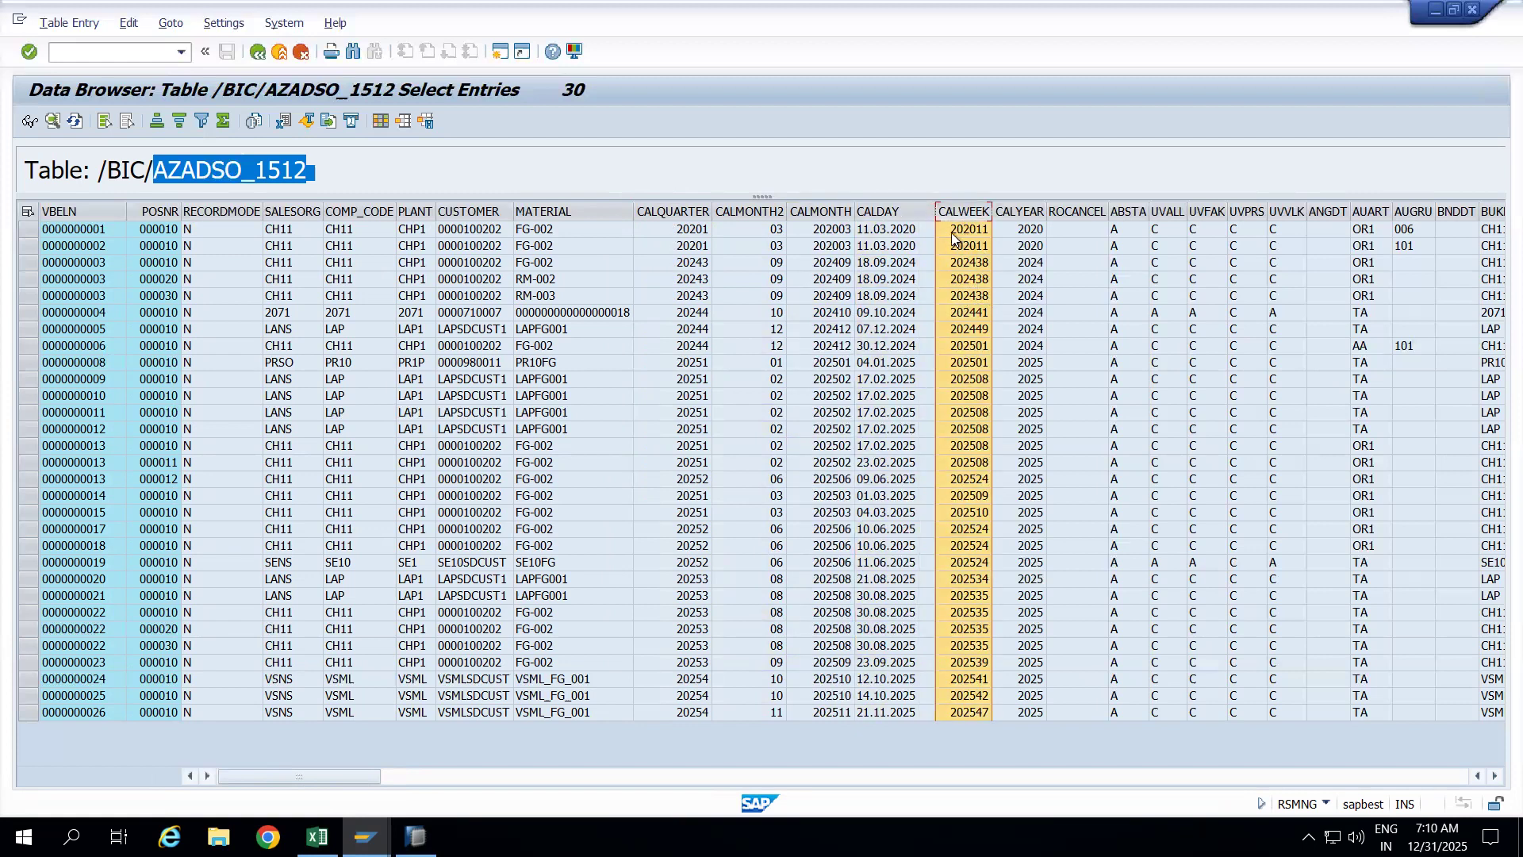
pyautogui.click(888, 230)
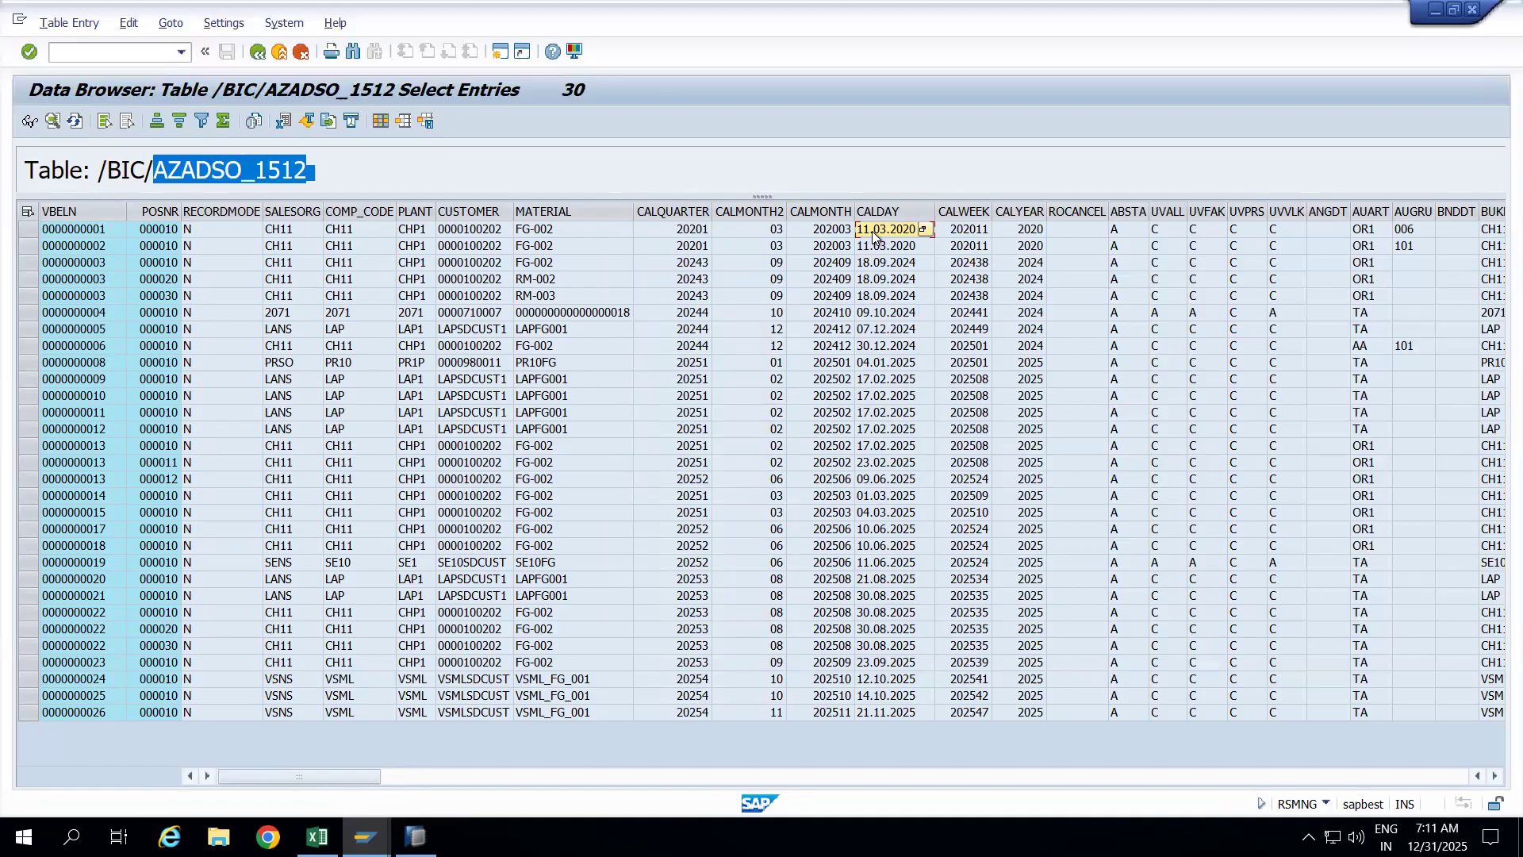
pyautogui.click(969, 230)
pyautogui.click(894, 231)
# Highlight the whole block of columns from SALESORG to CALYEAR in the data table
pyautogui.click(1025, 210)
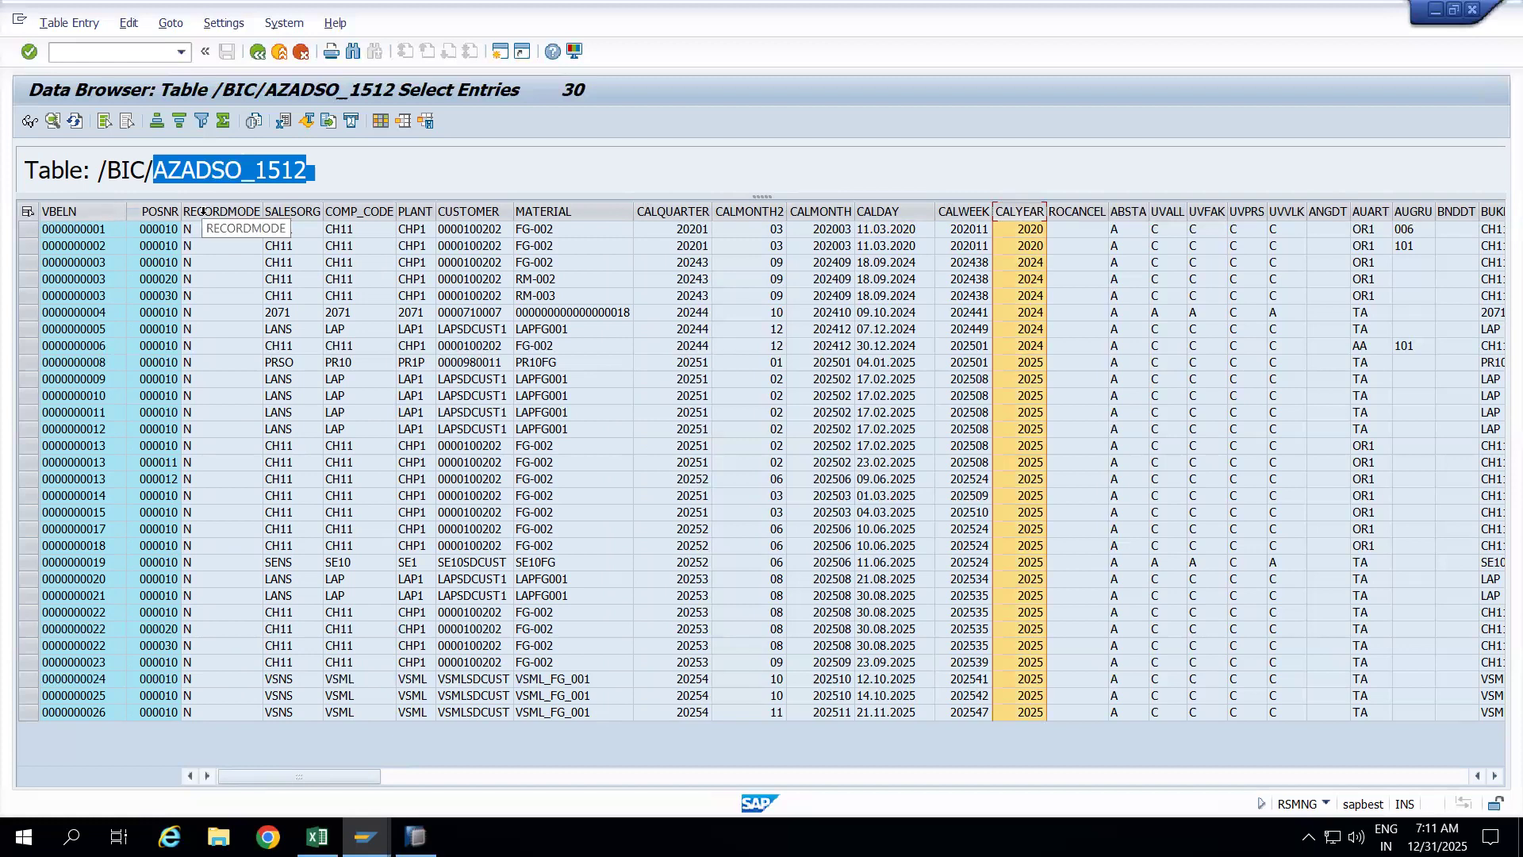
pyautogui.keyDown('shift'); pyautogui.click(289, 212); pyautogui.keyUp('shift')
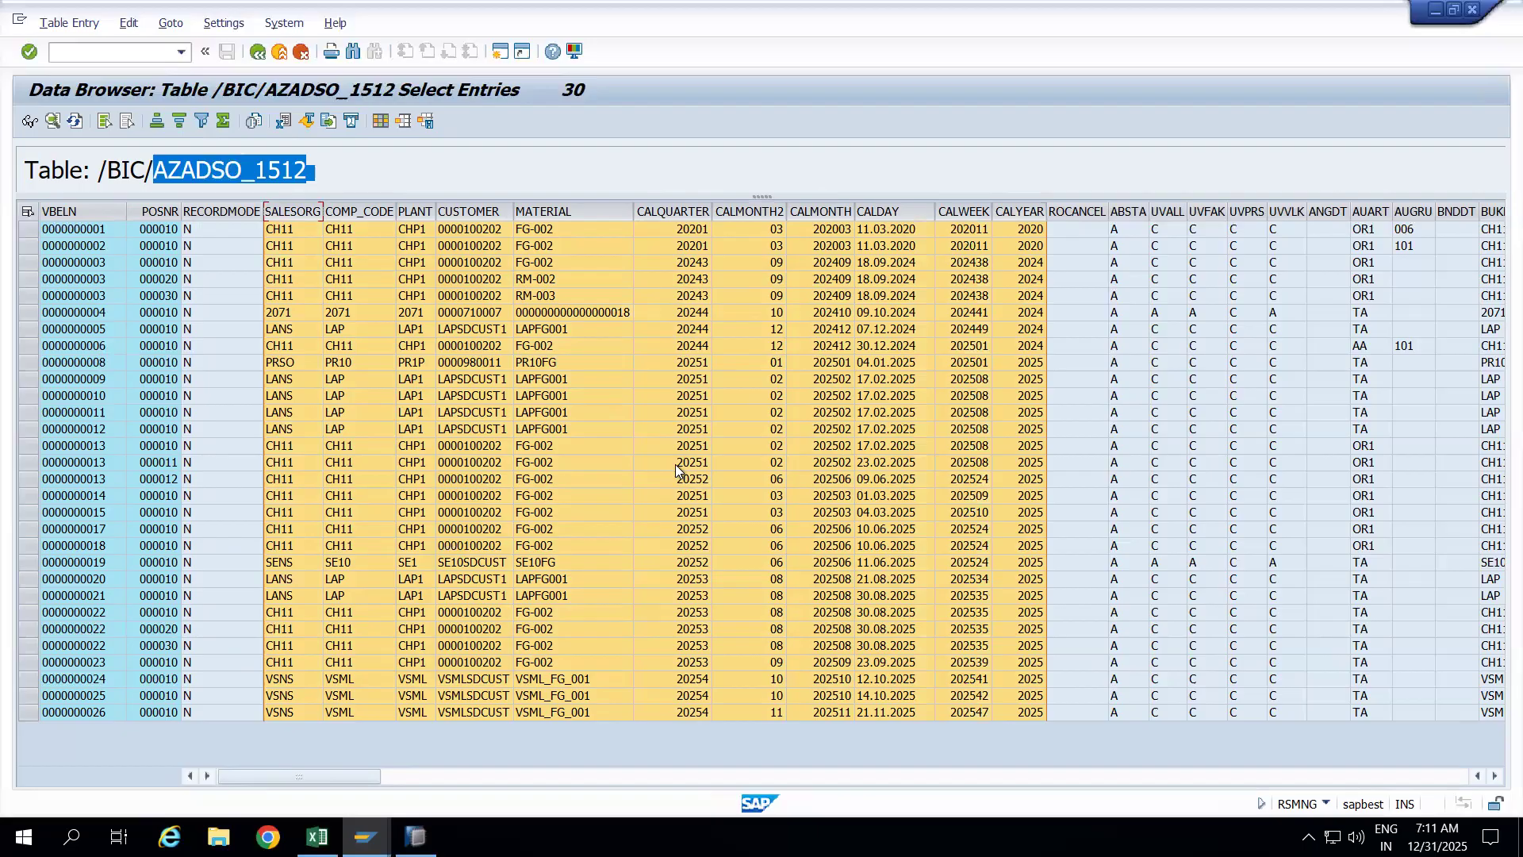
pyautogui.click(416, 178)
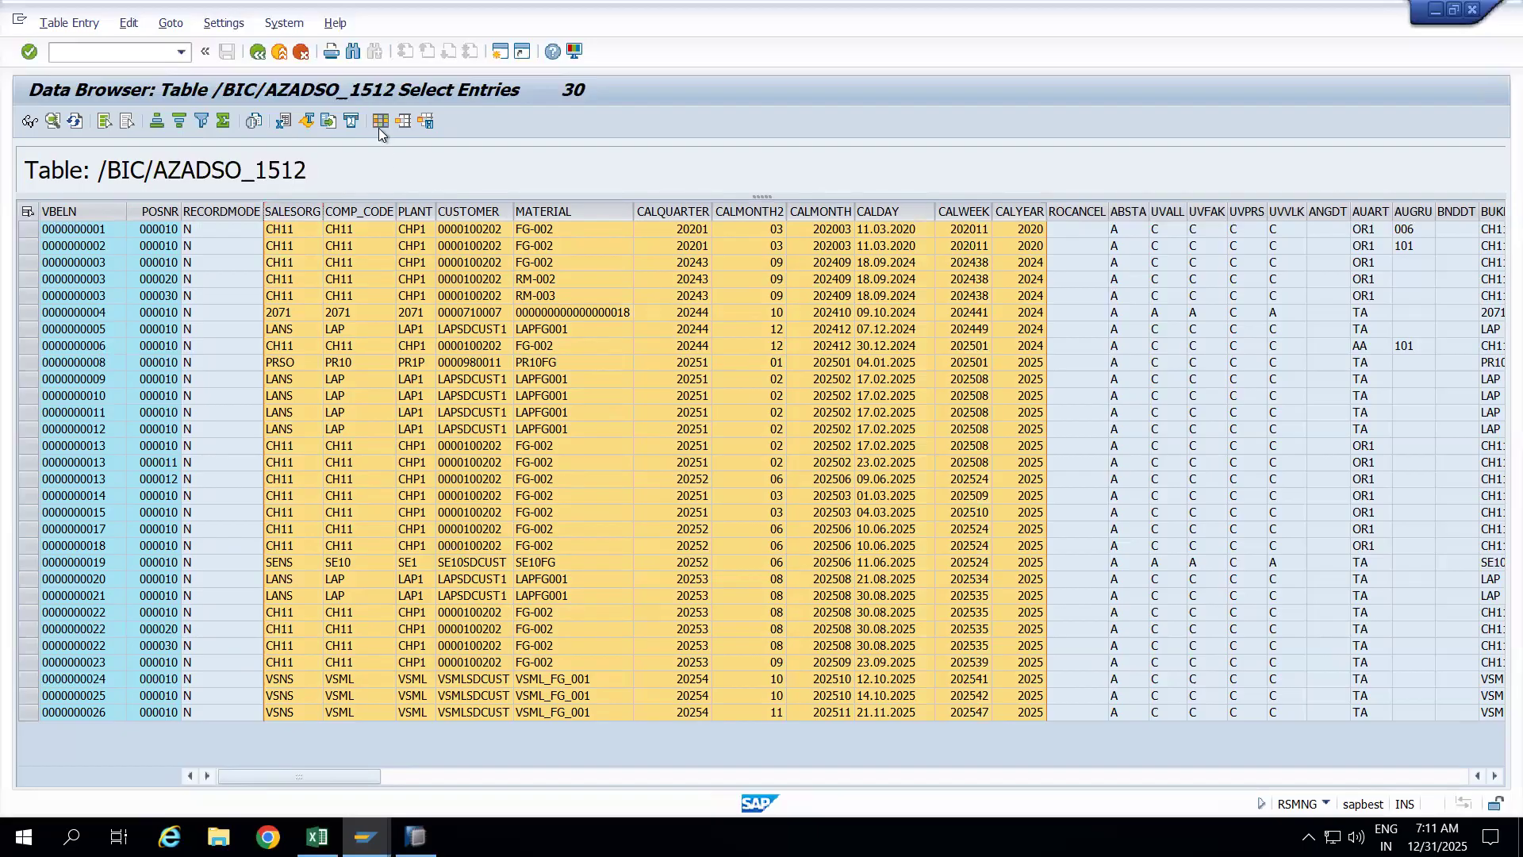
# In the table's layout settings, find VKORG among the displayed columns and move it to the first position
pyautogui.click(378, 123)
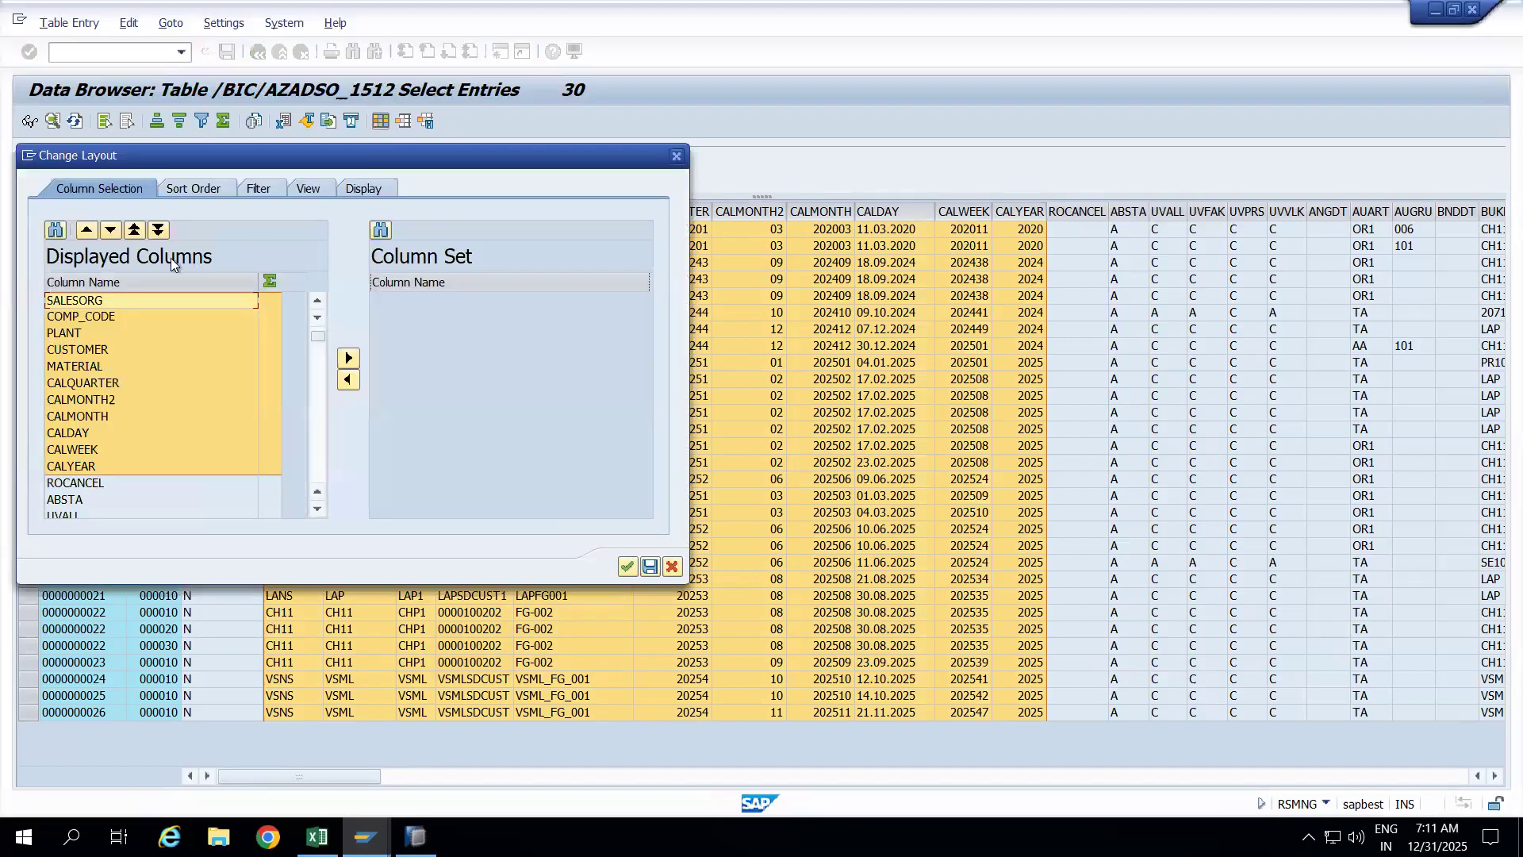
pyautogui.click(55, 230)
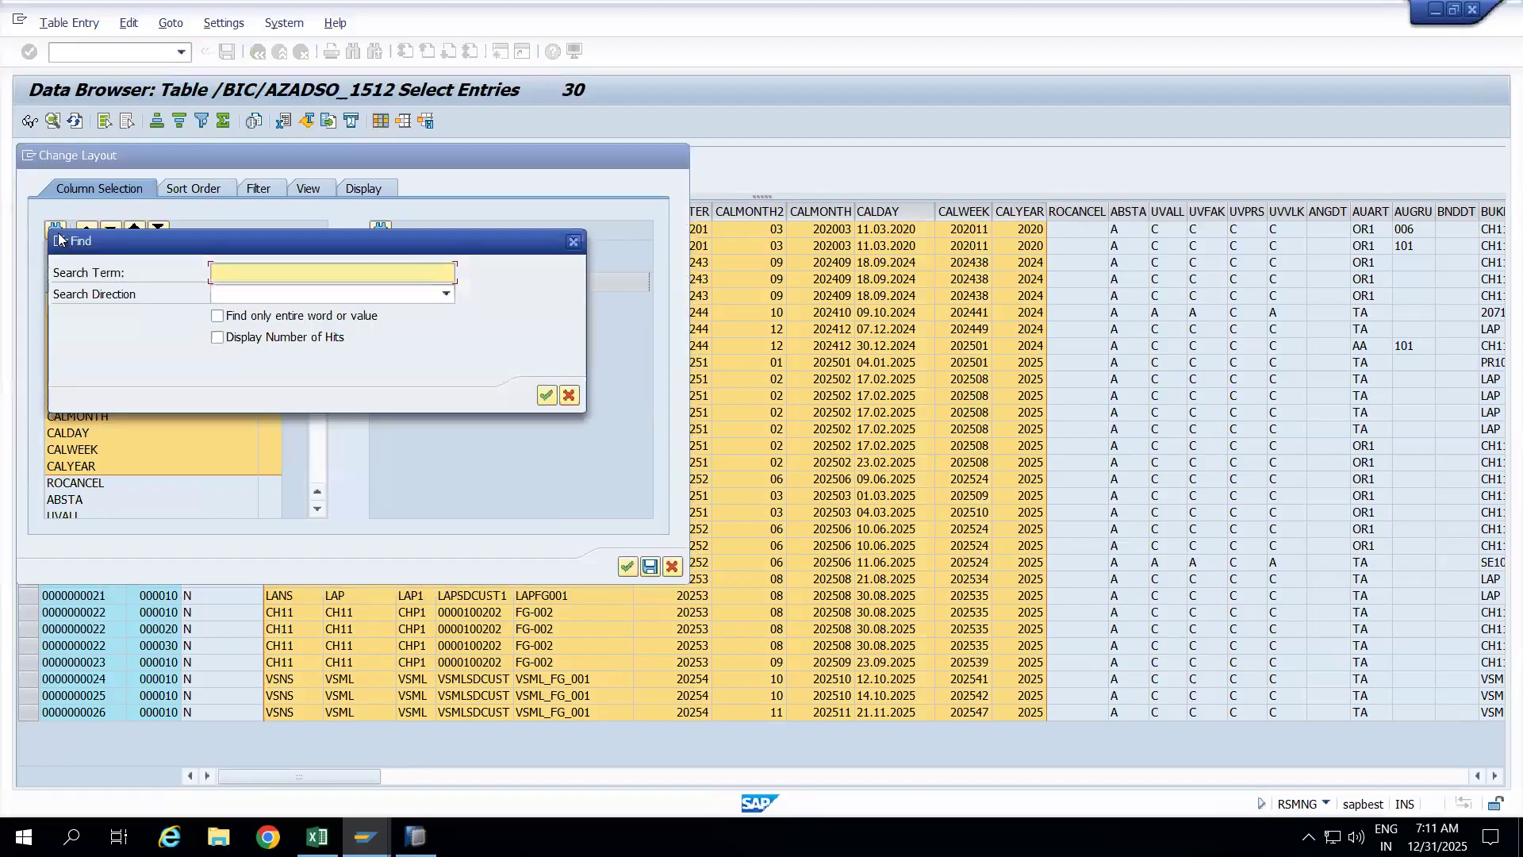
pyautogui.write('VKORG')
pyautogui.press('Return')
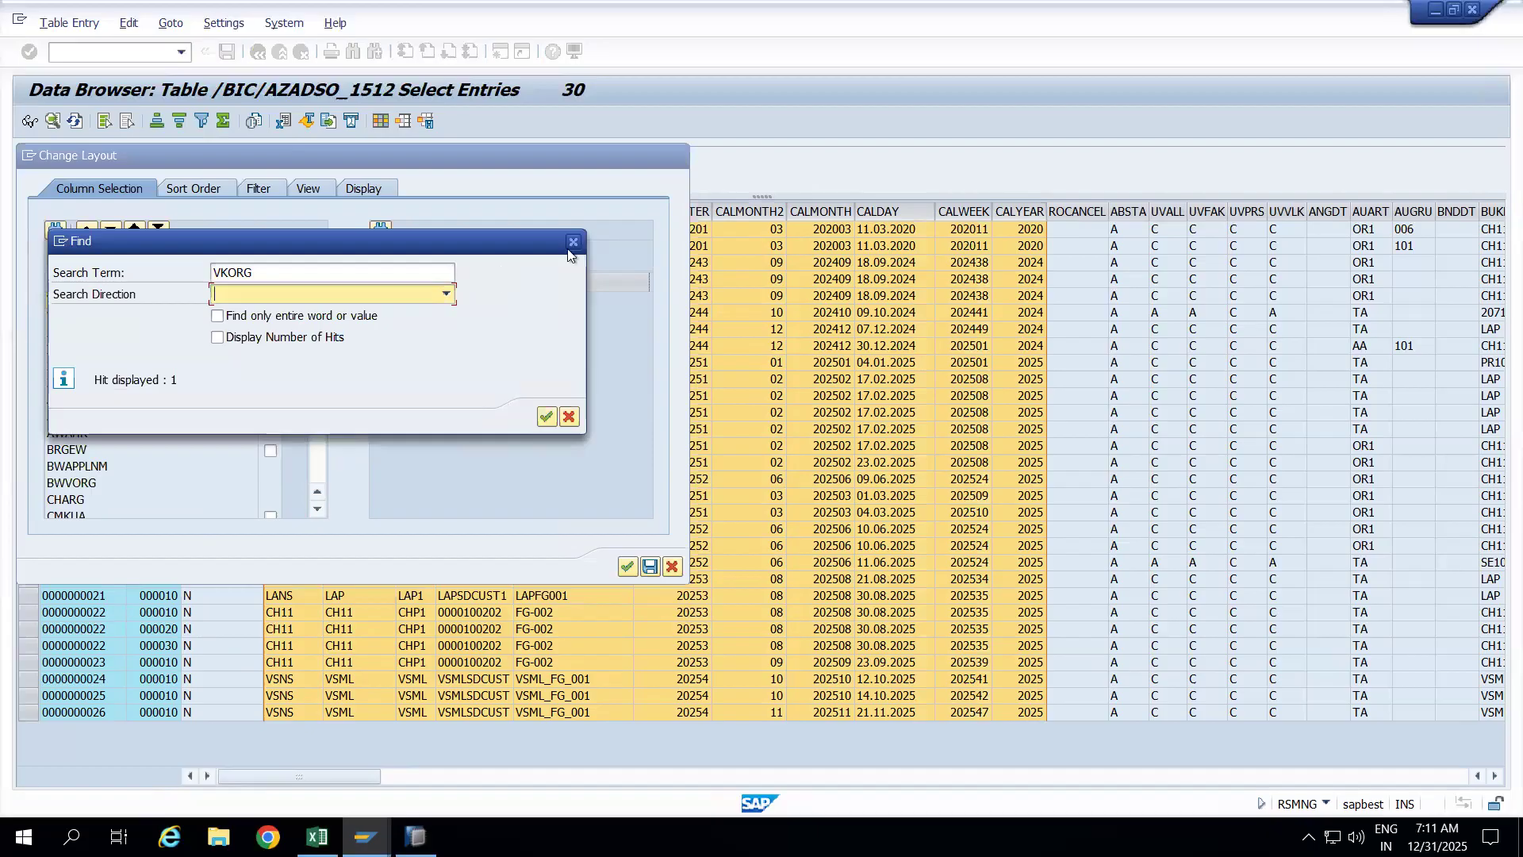
pyautogui.click(573, 242)
pyautogui.click(64, 302)
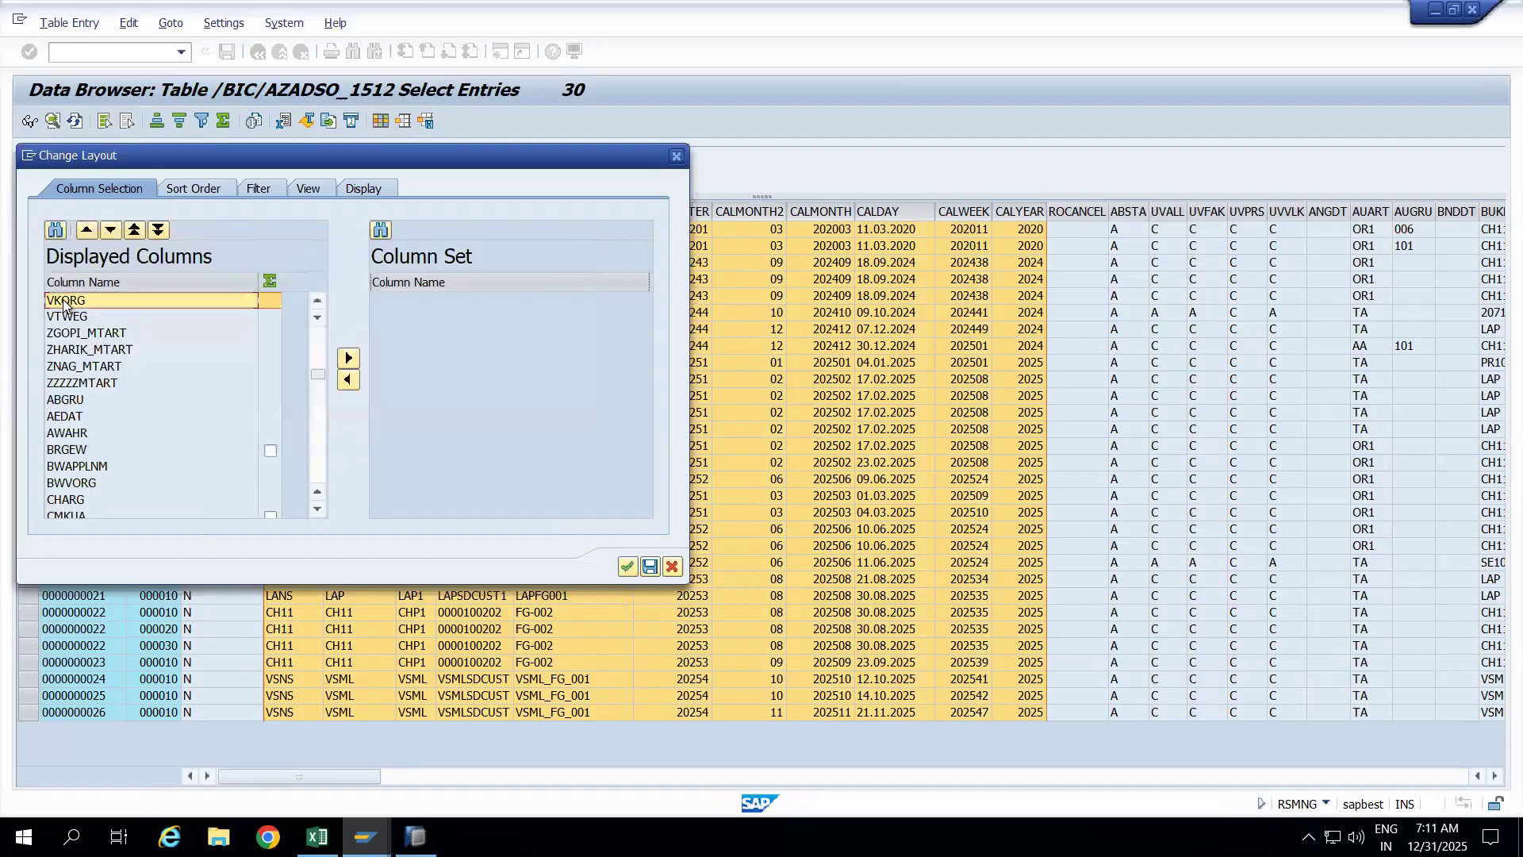
pyautogui.click(136, 233)
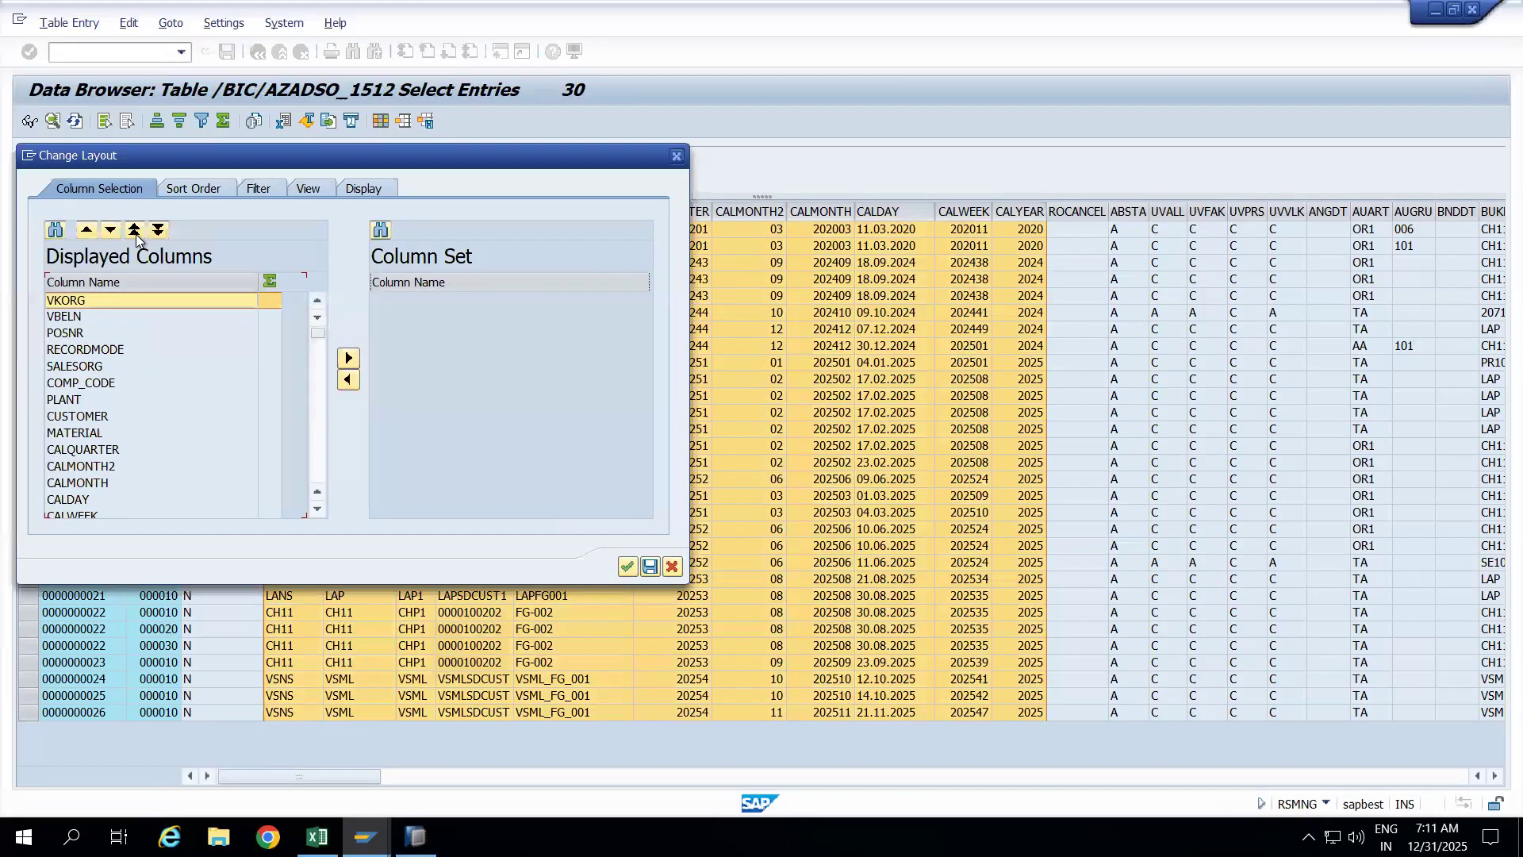
# Find BUKRS among the displayed columns in the layout settings and move it to the first position
pyautogui.click(54, 230)
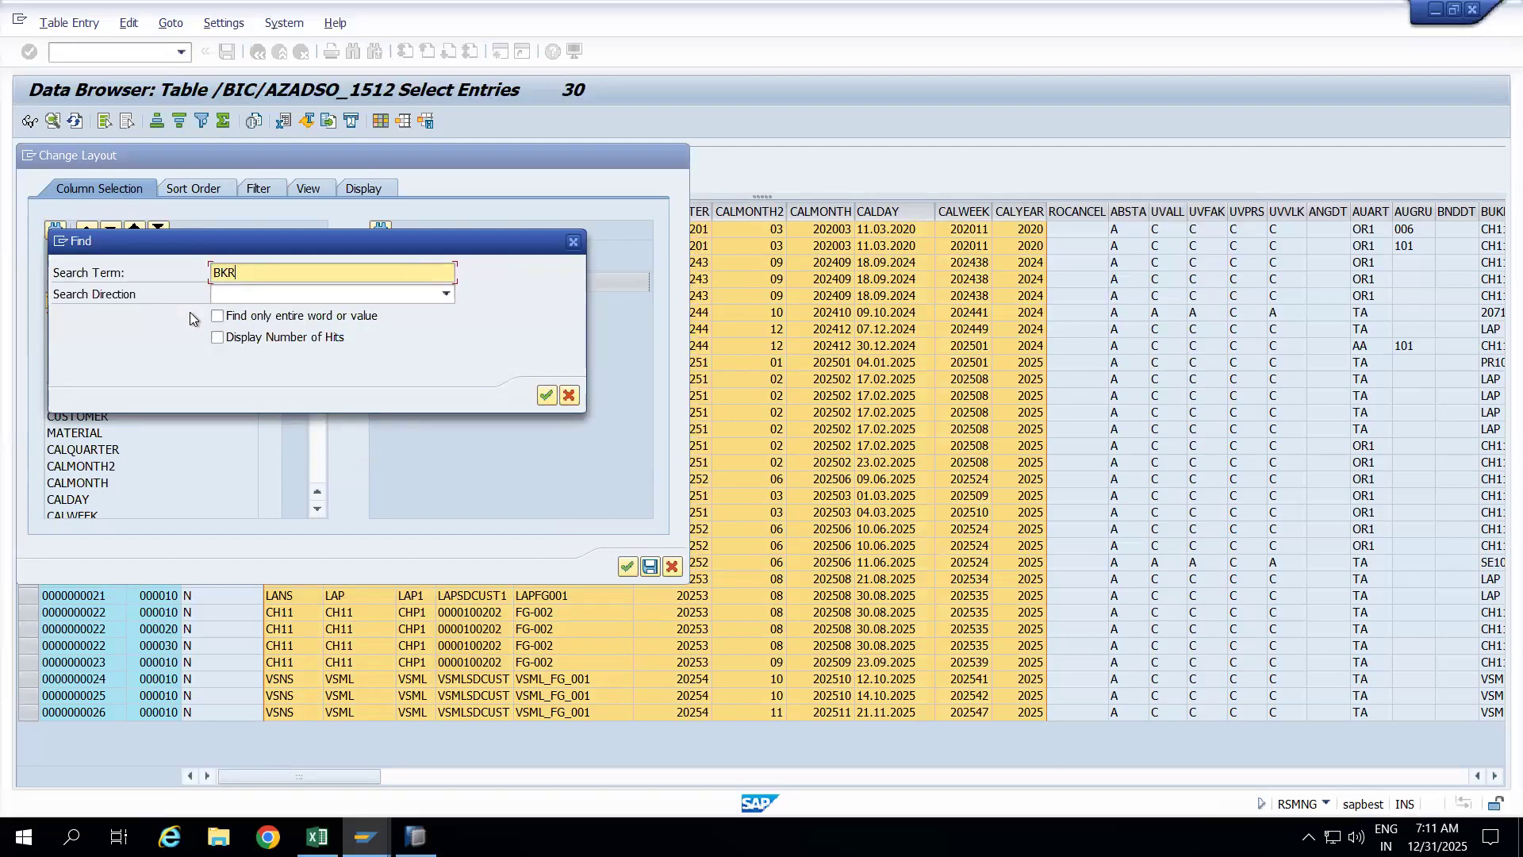
pyautogui.write('BUKRS')
pyautogui.press('Return')
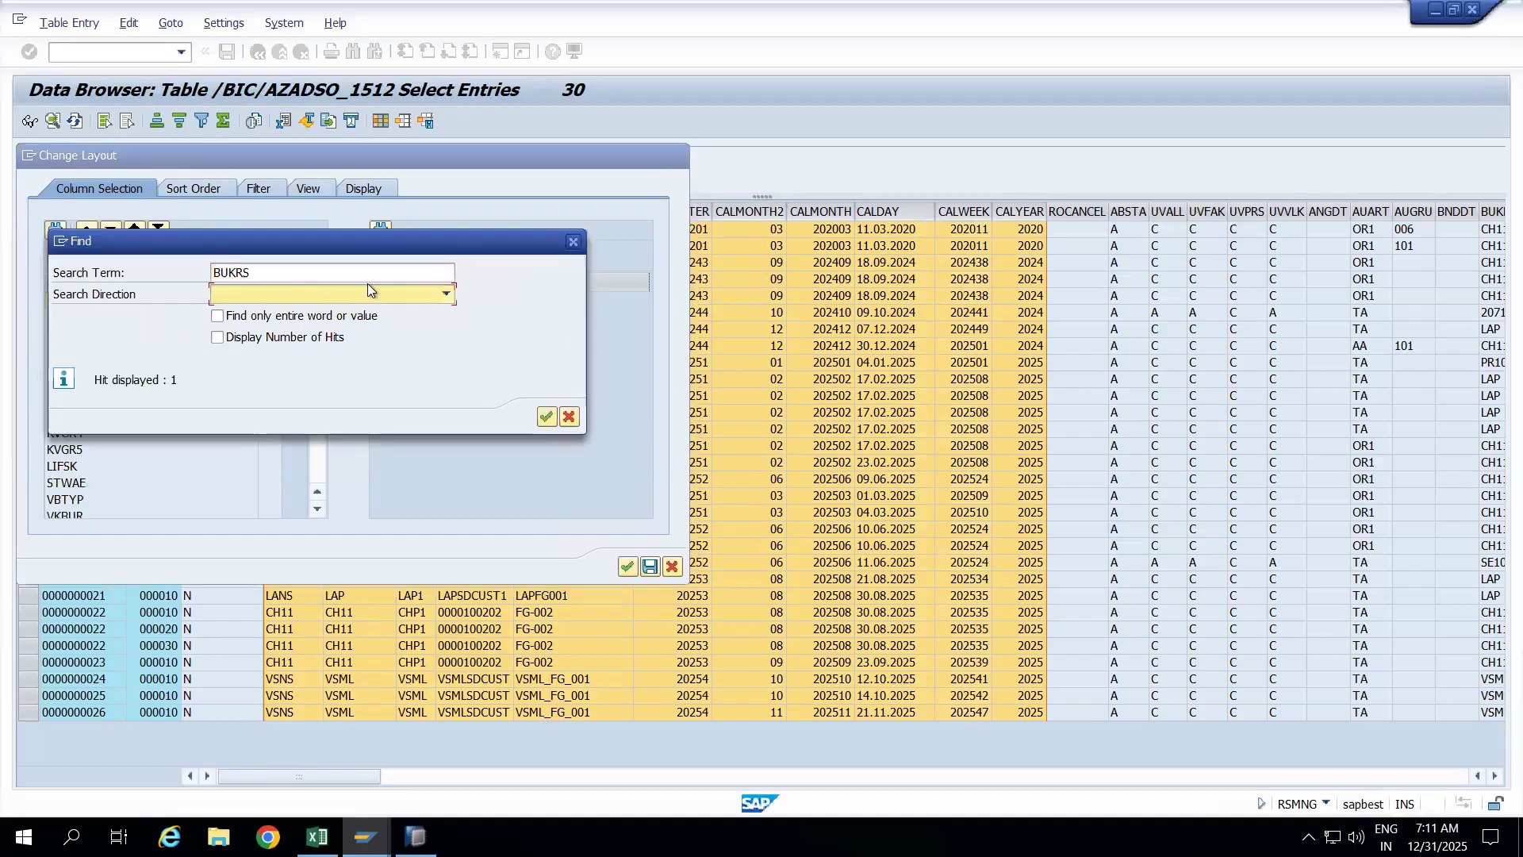
pyautogui.click(574, 242)
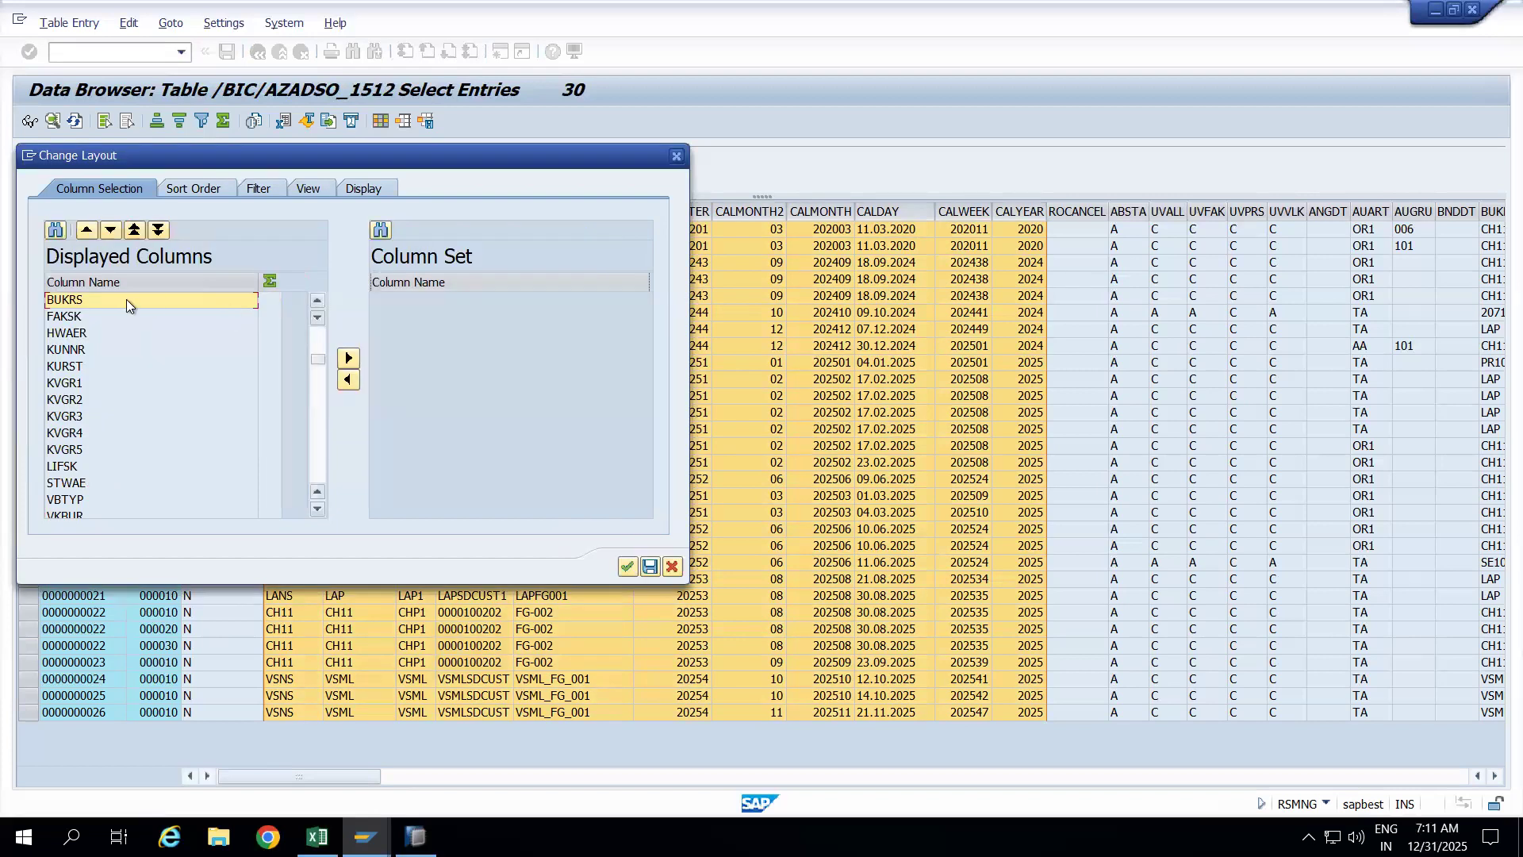
pyautogui.click(74, 302)
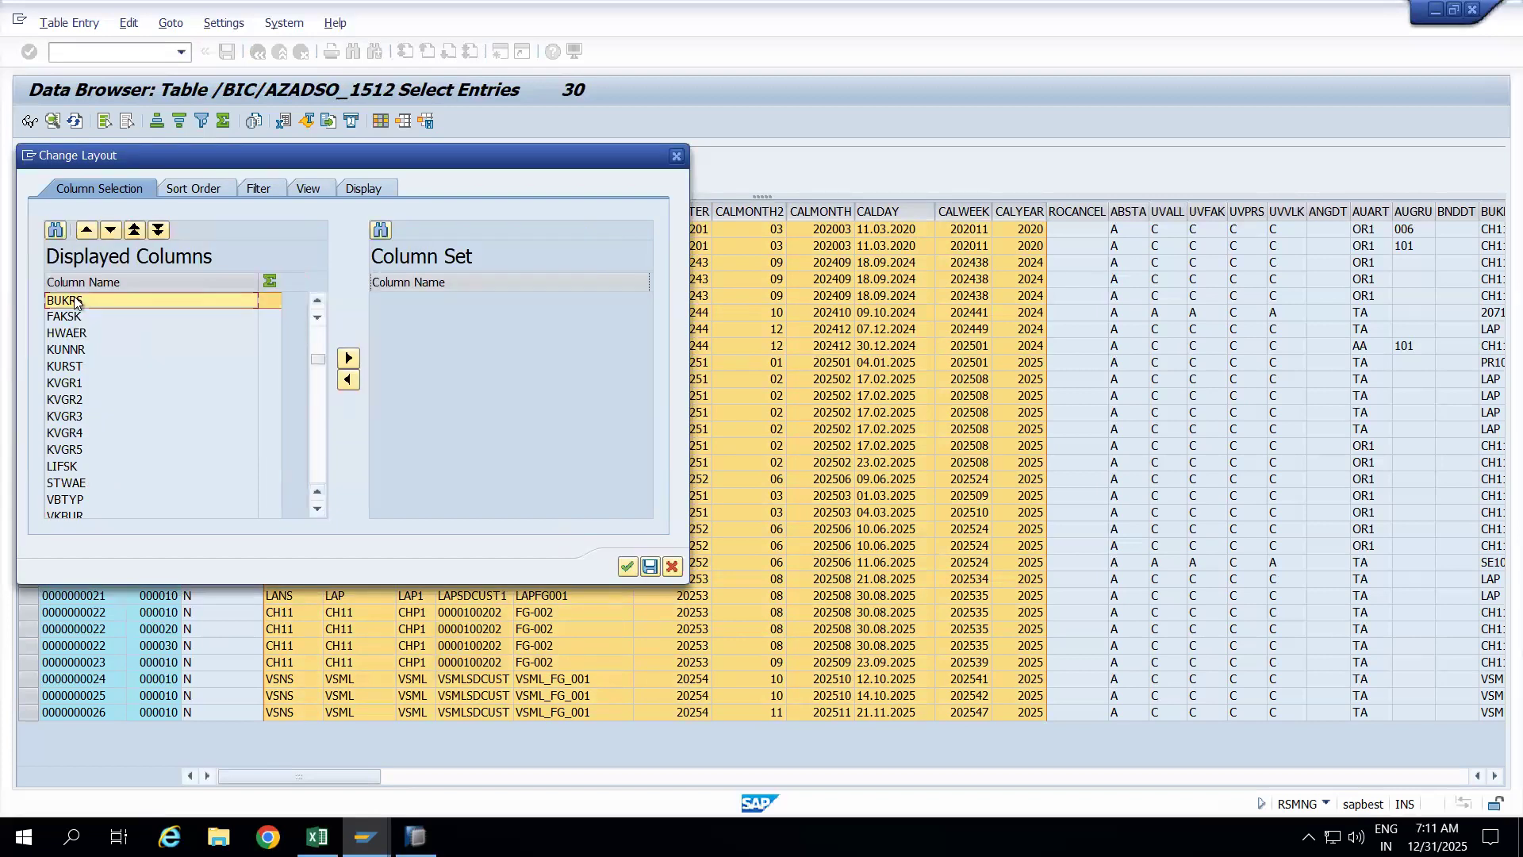
pyautogui.click(134, 230)
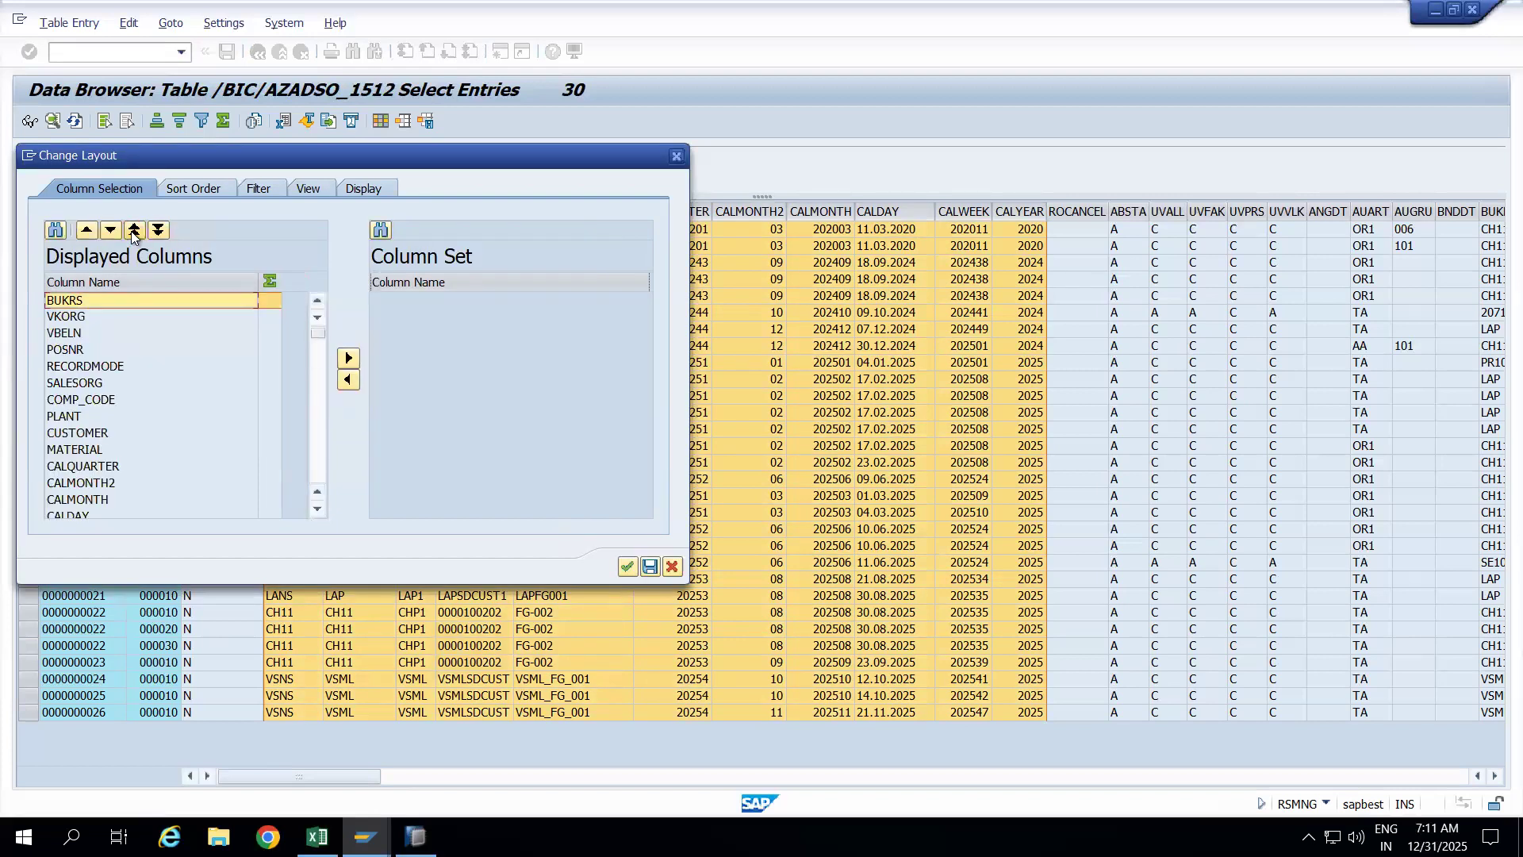
# Find the KUNNR column in the displayed columns list and move it to the first position
pyautogui.click(55, 230)
pyautogui.write('KUNNR')
pyautogui.press('Return')
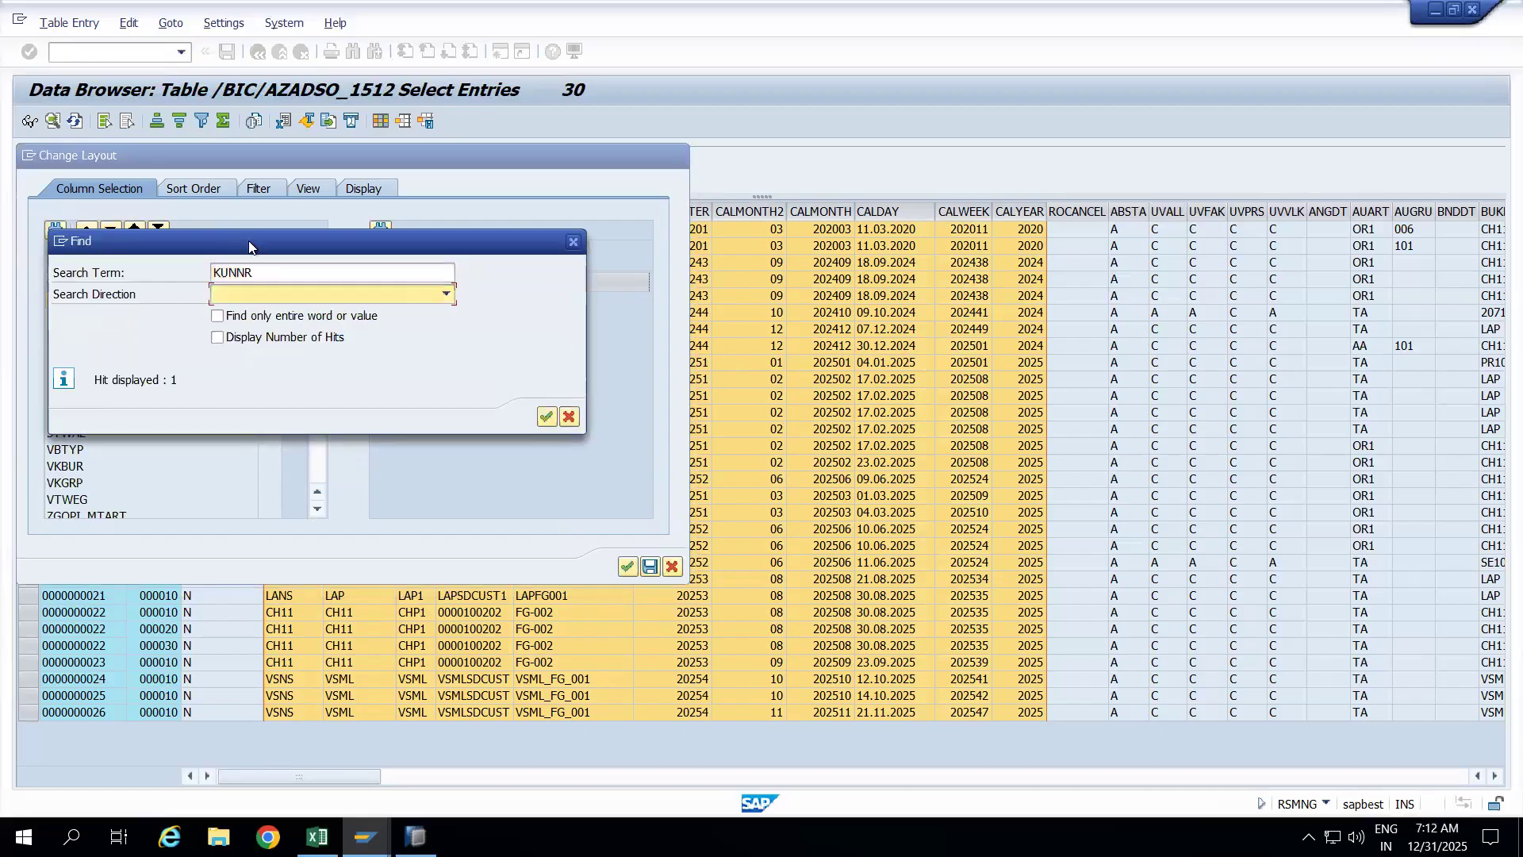
pyautogui.moveTo(249, 240); pyautogui.dragTo(374, 312)
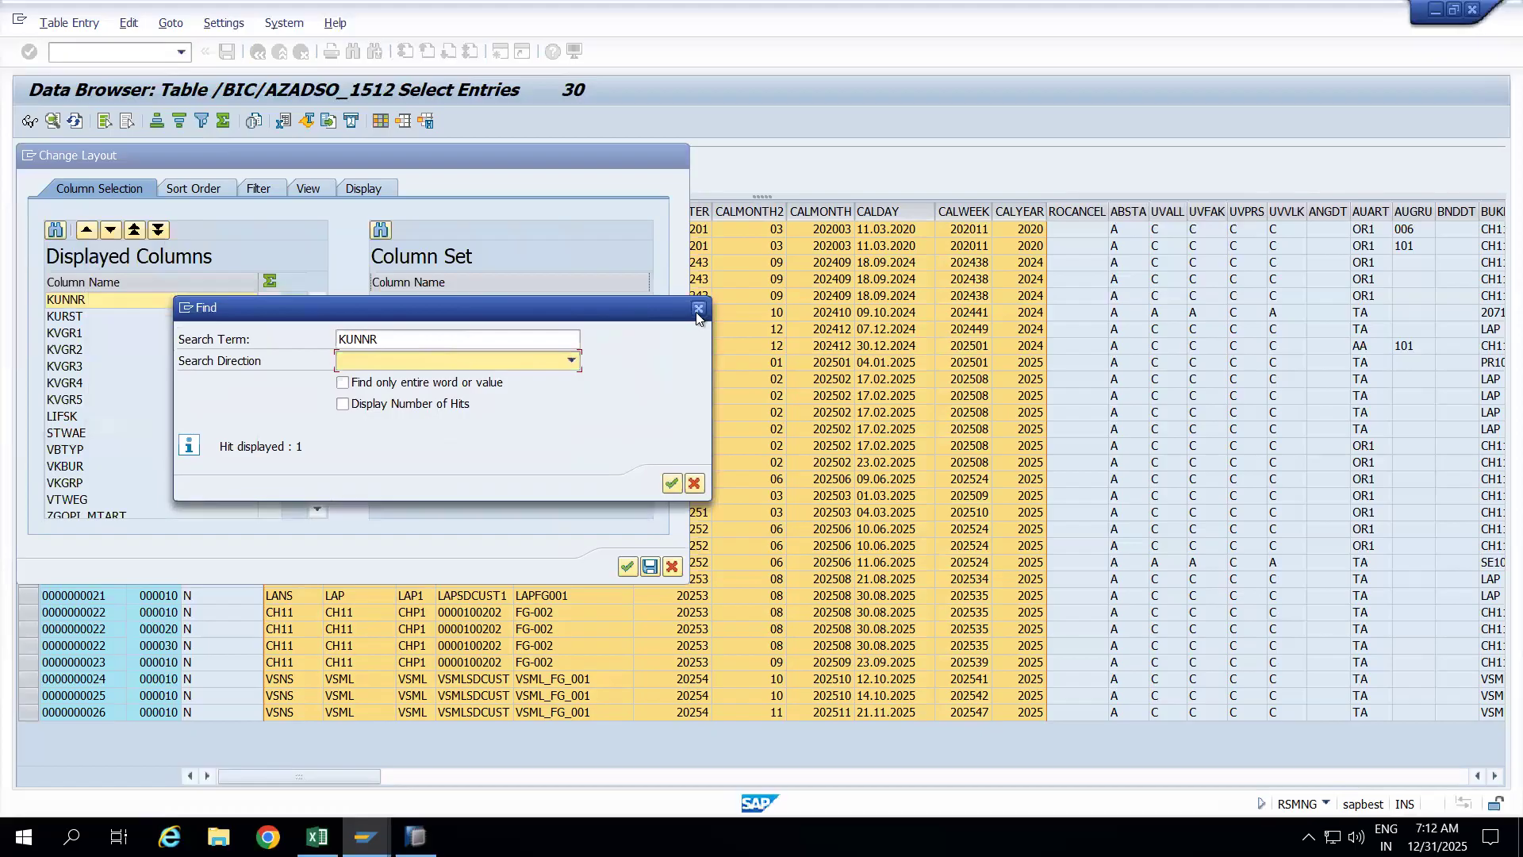
pyautogui.click(697, 309)
pyautogui.click(79, 305)
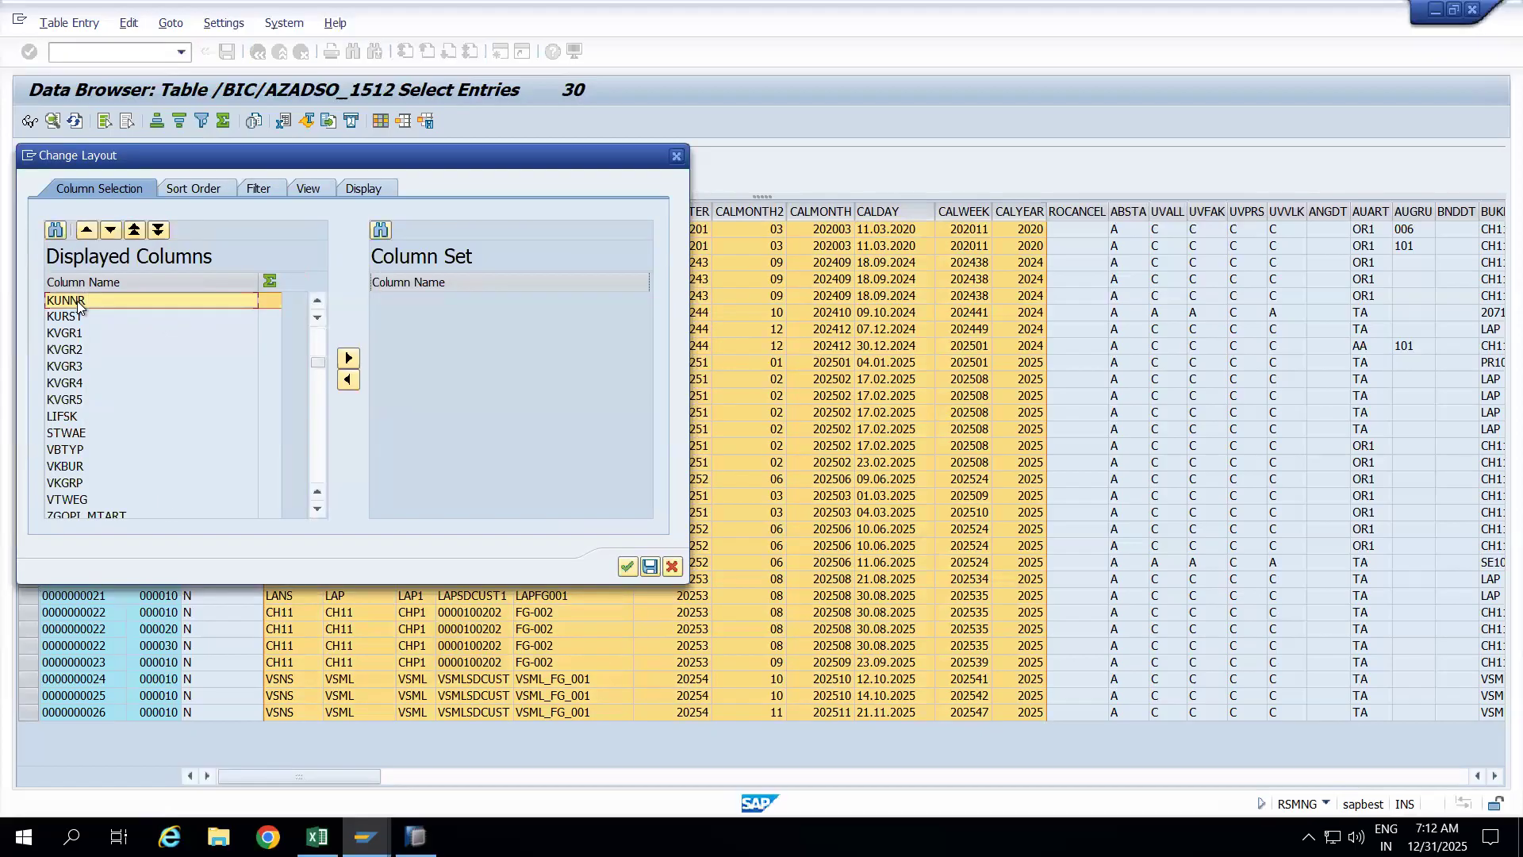
pyautogui.click(134, 229)
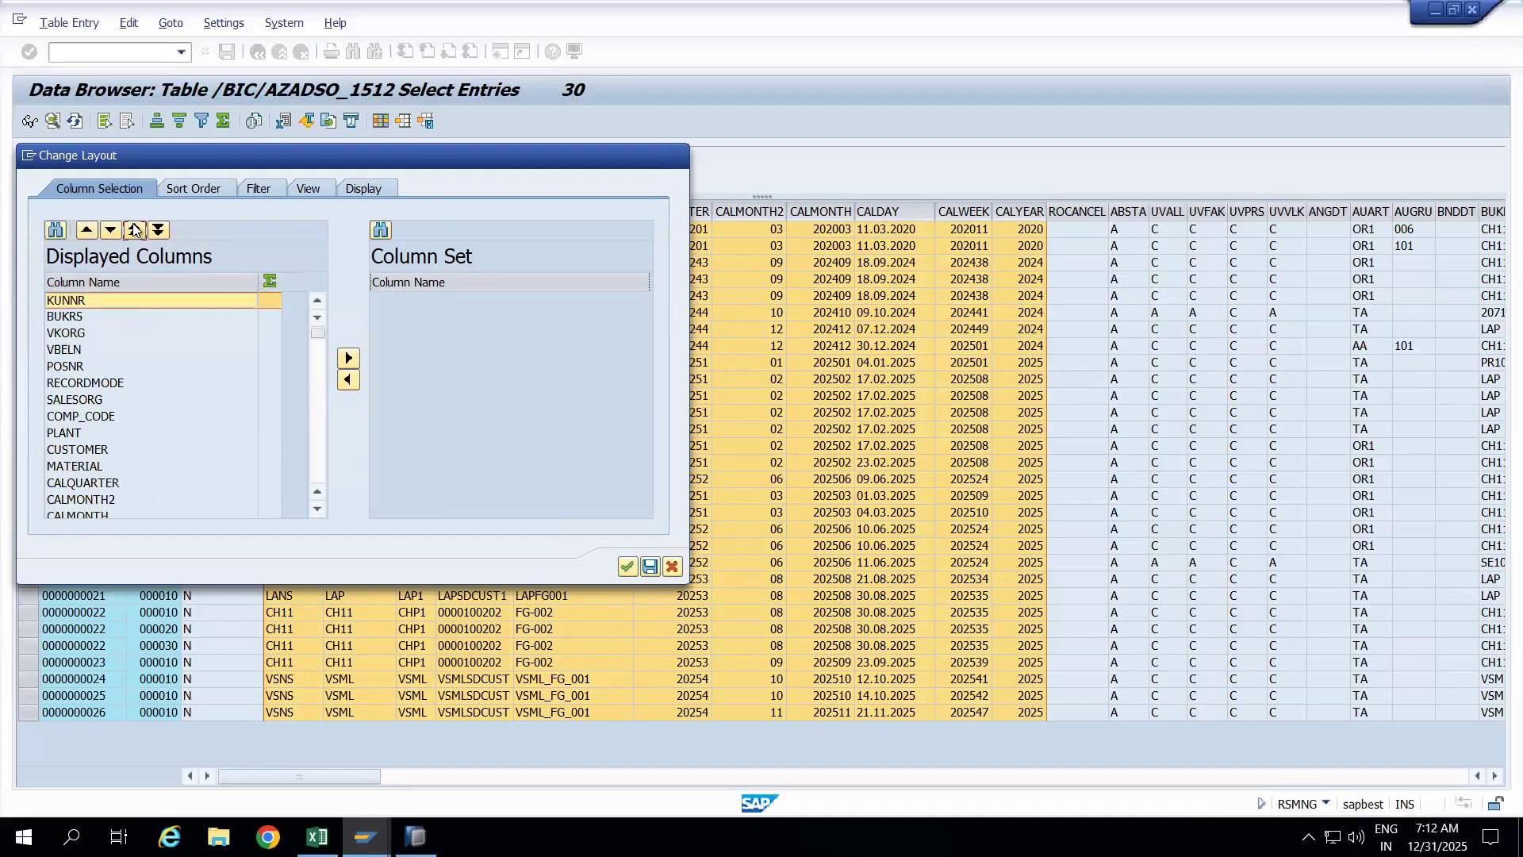
# Find the WERKS column in the displayed columns list and move it to the first position
pyautogui.click(56, 230)
pyautogui.write('WERKS')
pyautogui.press('Return')
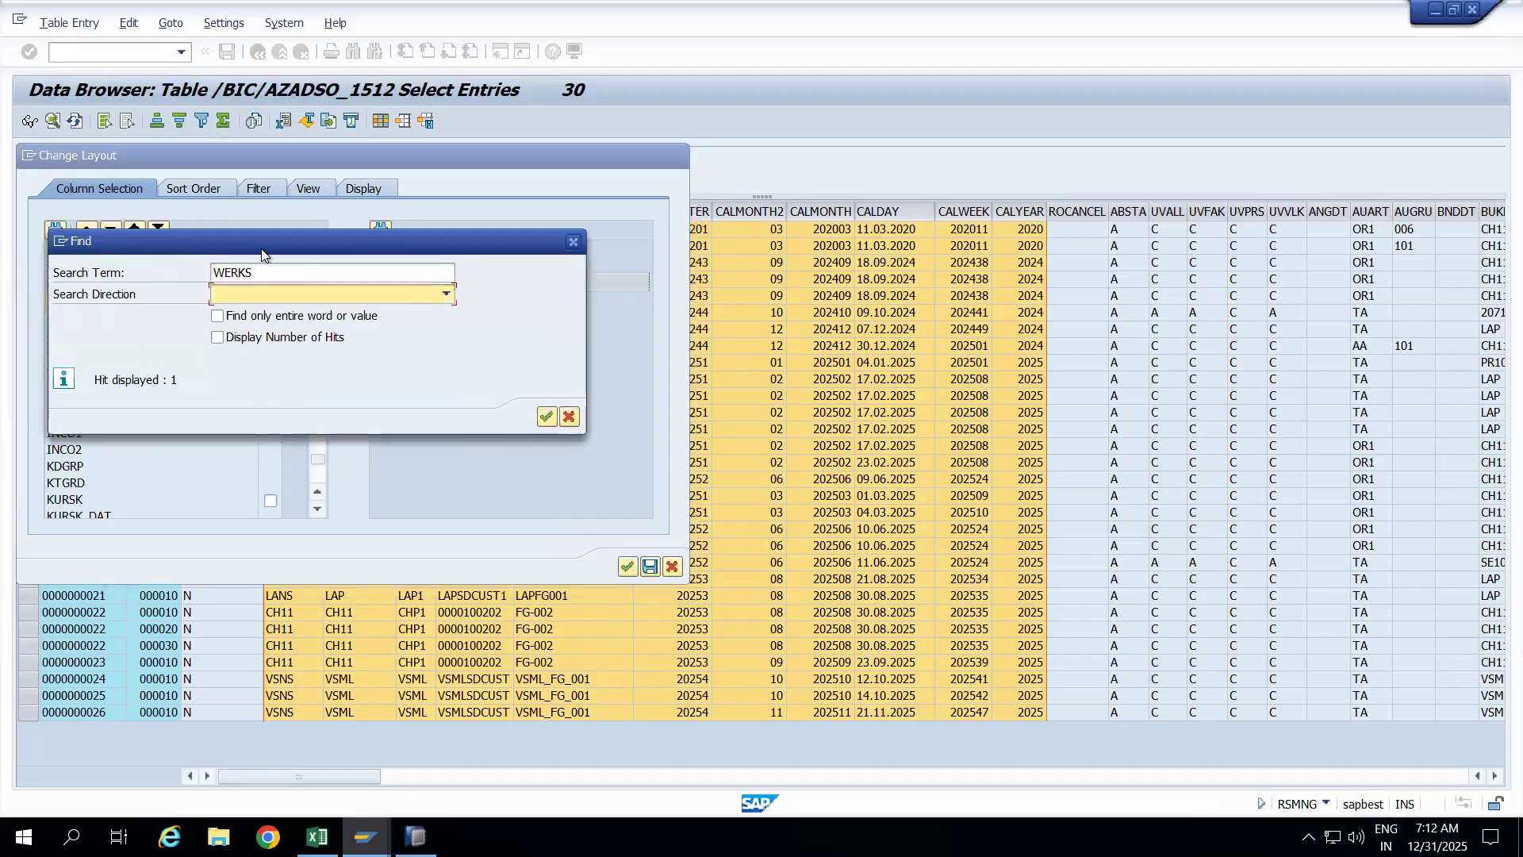
pyautogui.moveTo(261, 250); pyautogui.dragTo(407, 363)
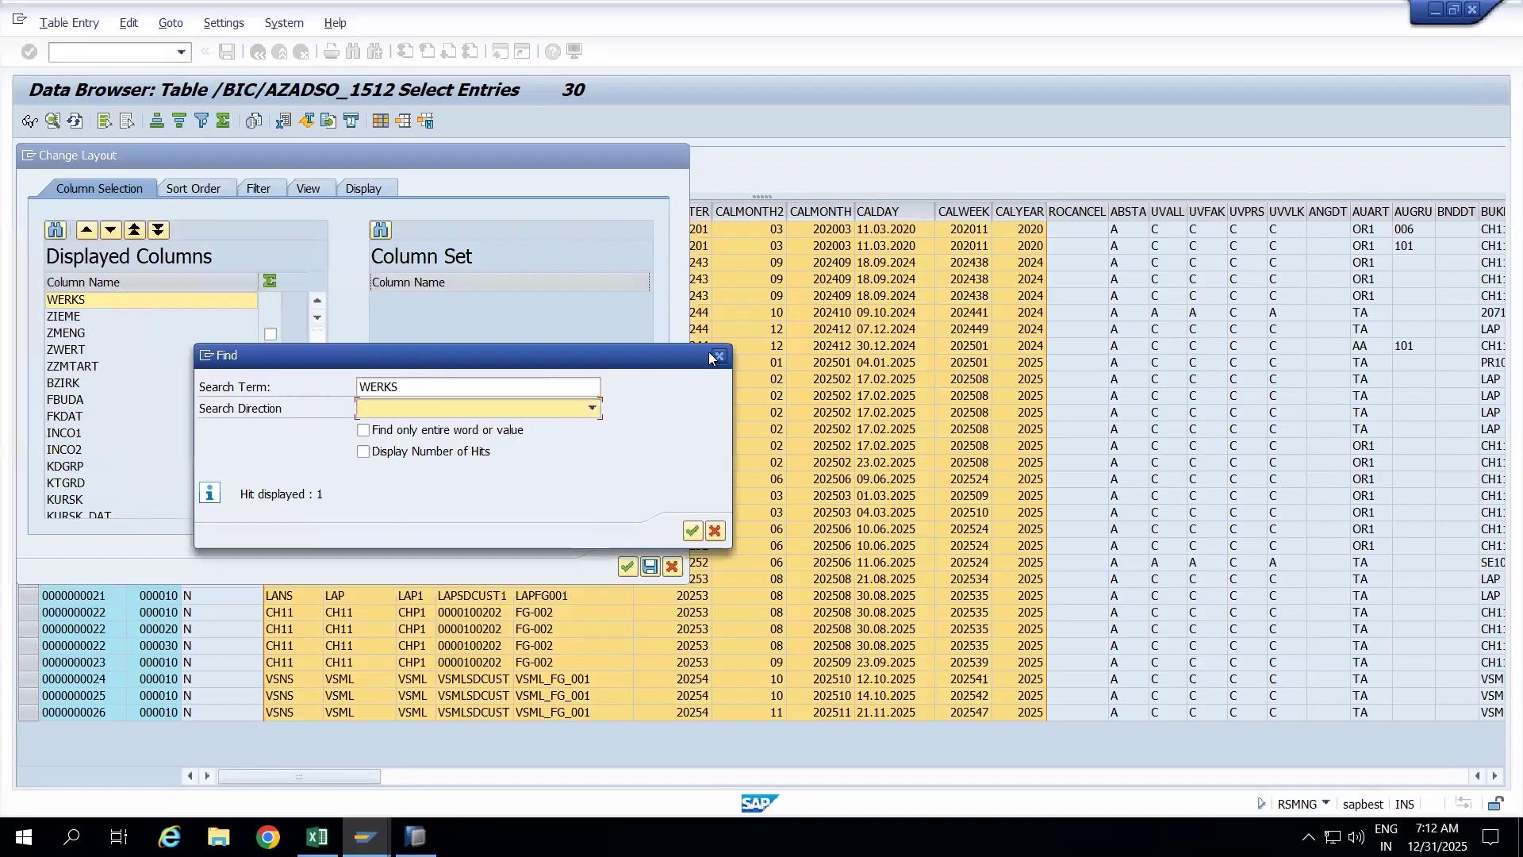
pyautogui.click(718, 356)
pyautogui.click(67, 301)
pyautogui.click(134, 230)
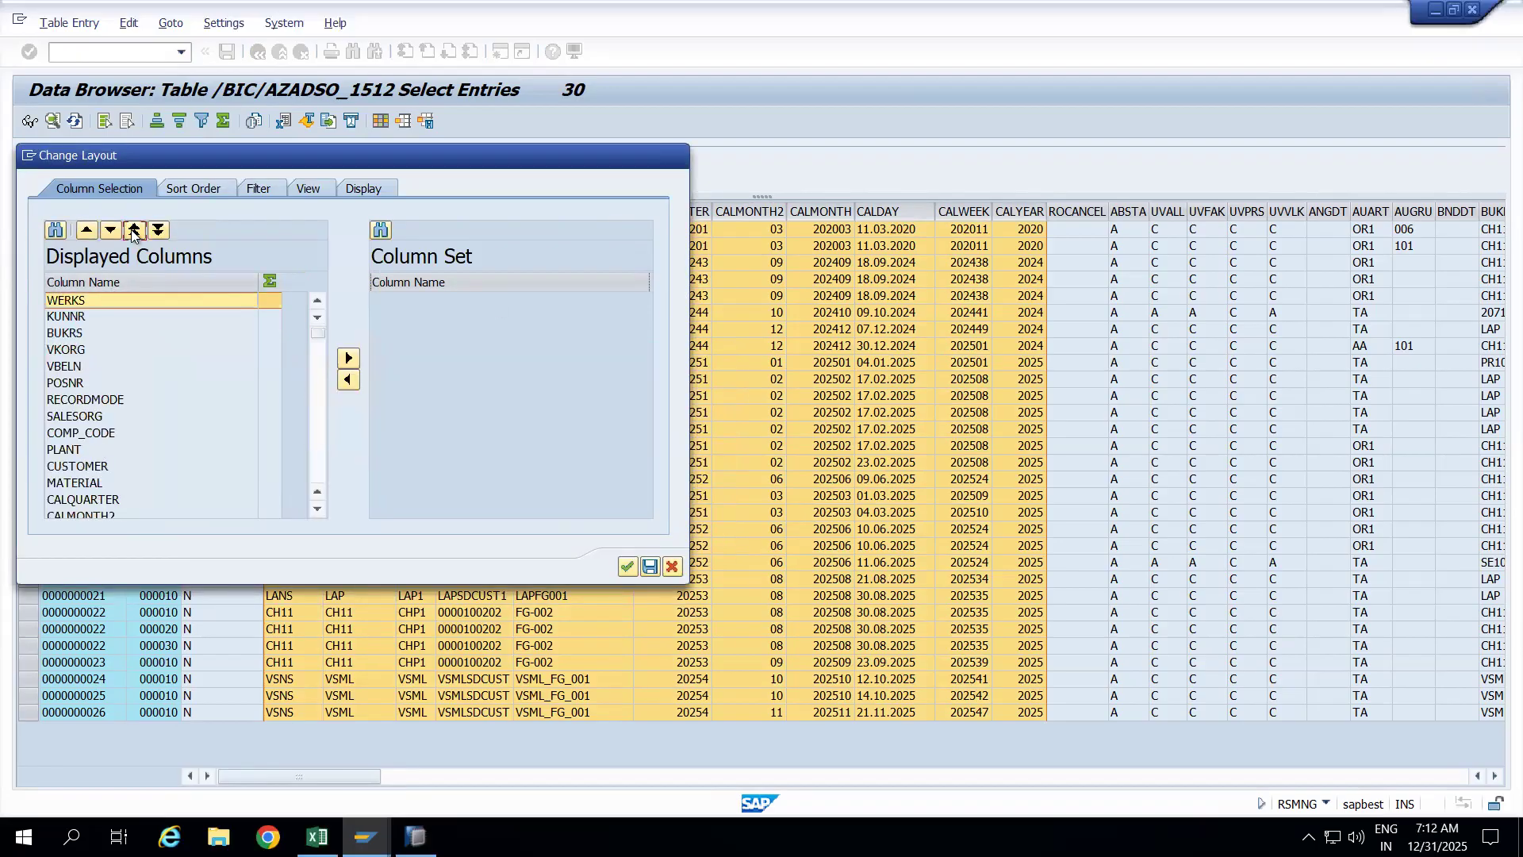
# Find MATNR in the displayed columns list, move it to the first position and apply the changed layout to the table
pyautogui.write('MATNR')
pyautogui.press('Return')
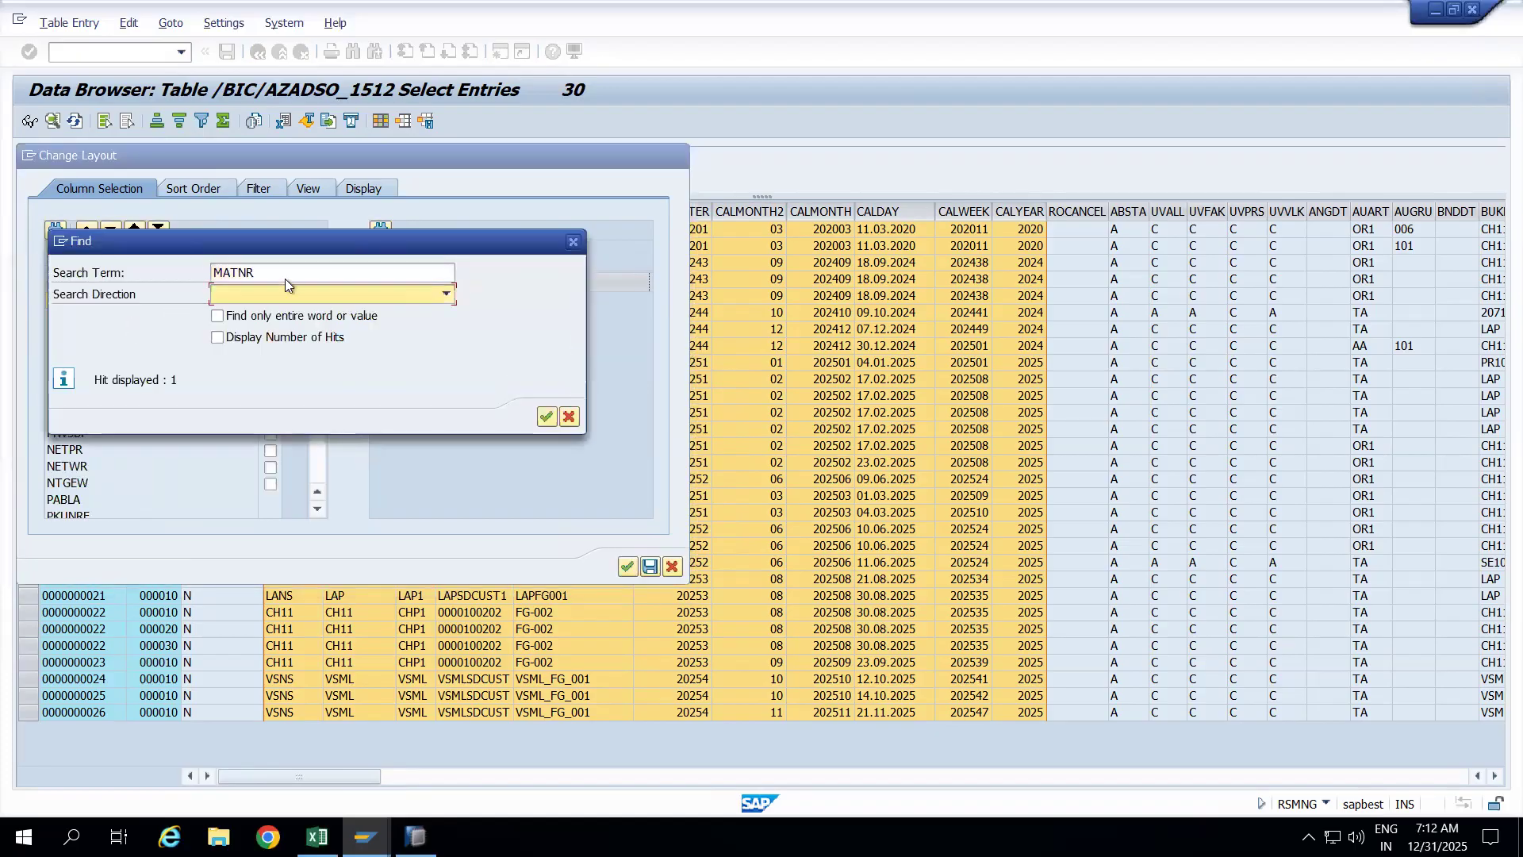
pyautogui.click(572, 243)
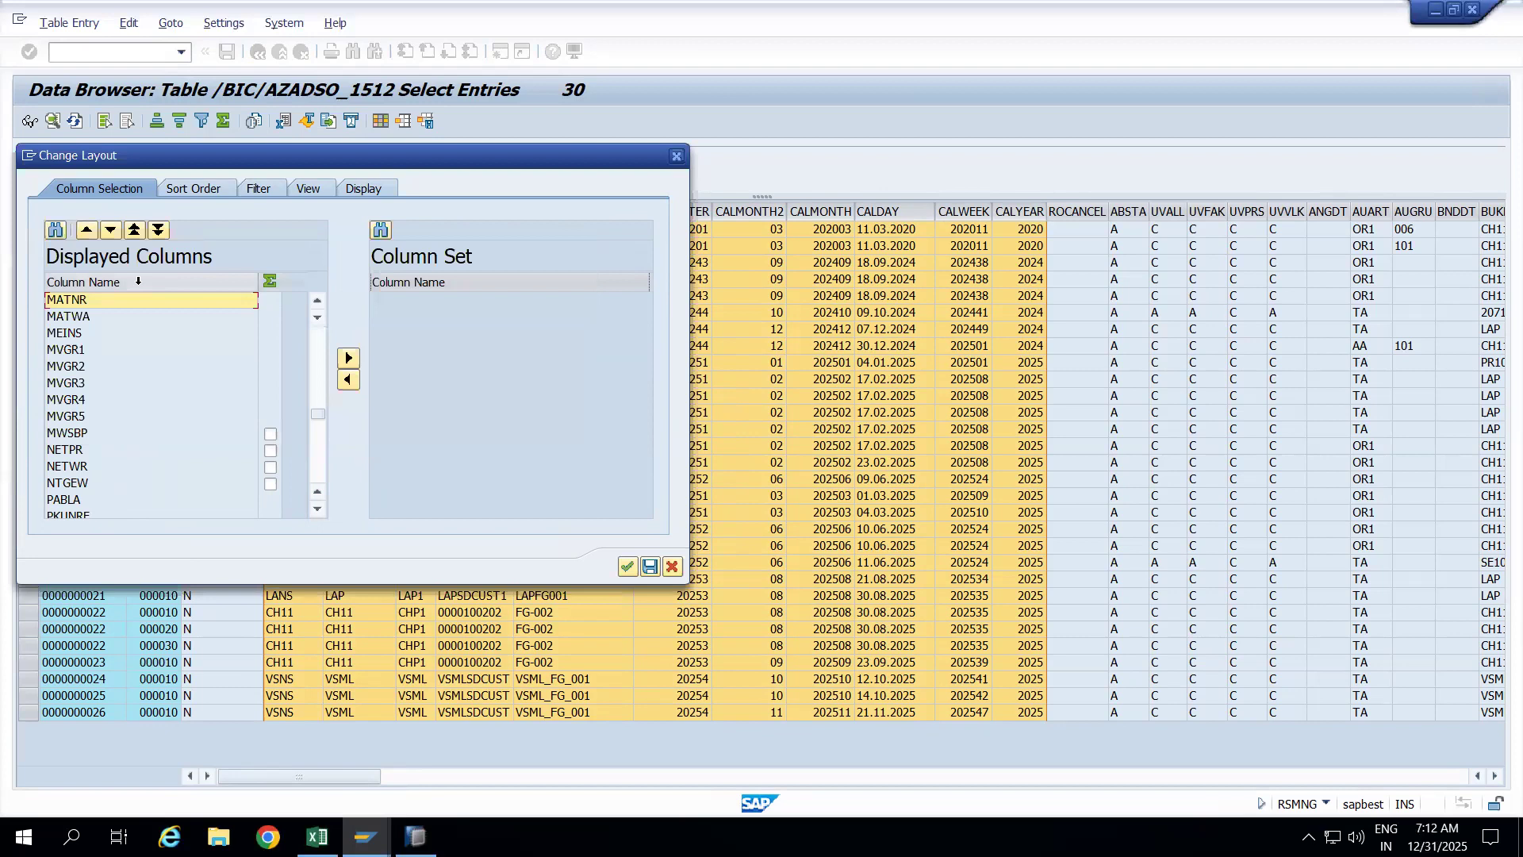
pyautogui.click(134, 231)
pyautogui.click(626, 566)
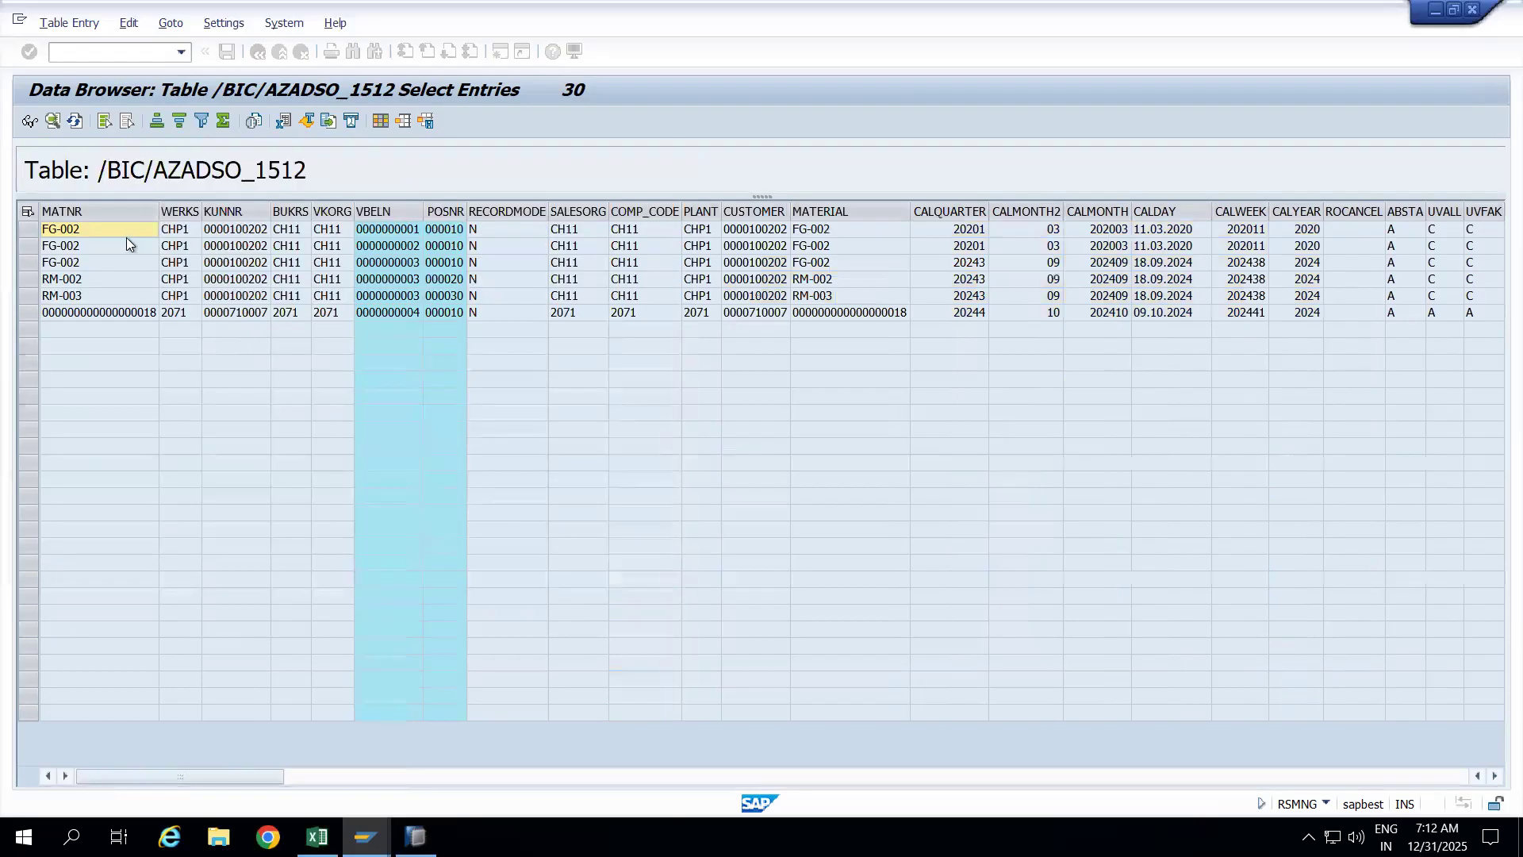
# Highlight MATNR together with MATERIAL, and WERKS together with PLANT, to compare each source field with its mapped field
pyautogui.click(102, 208)
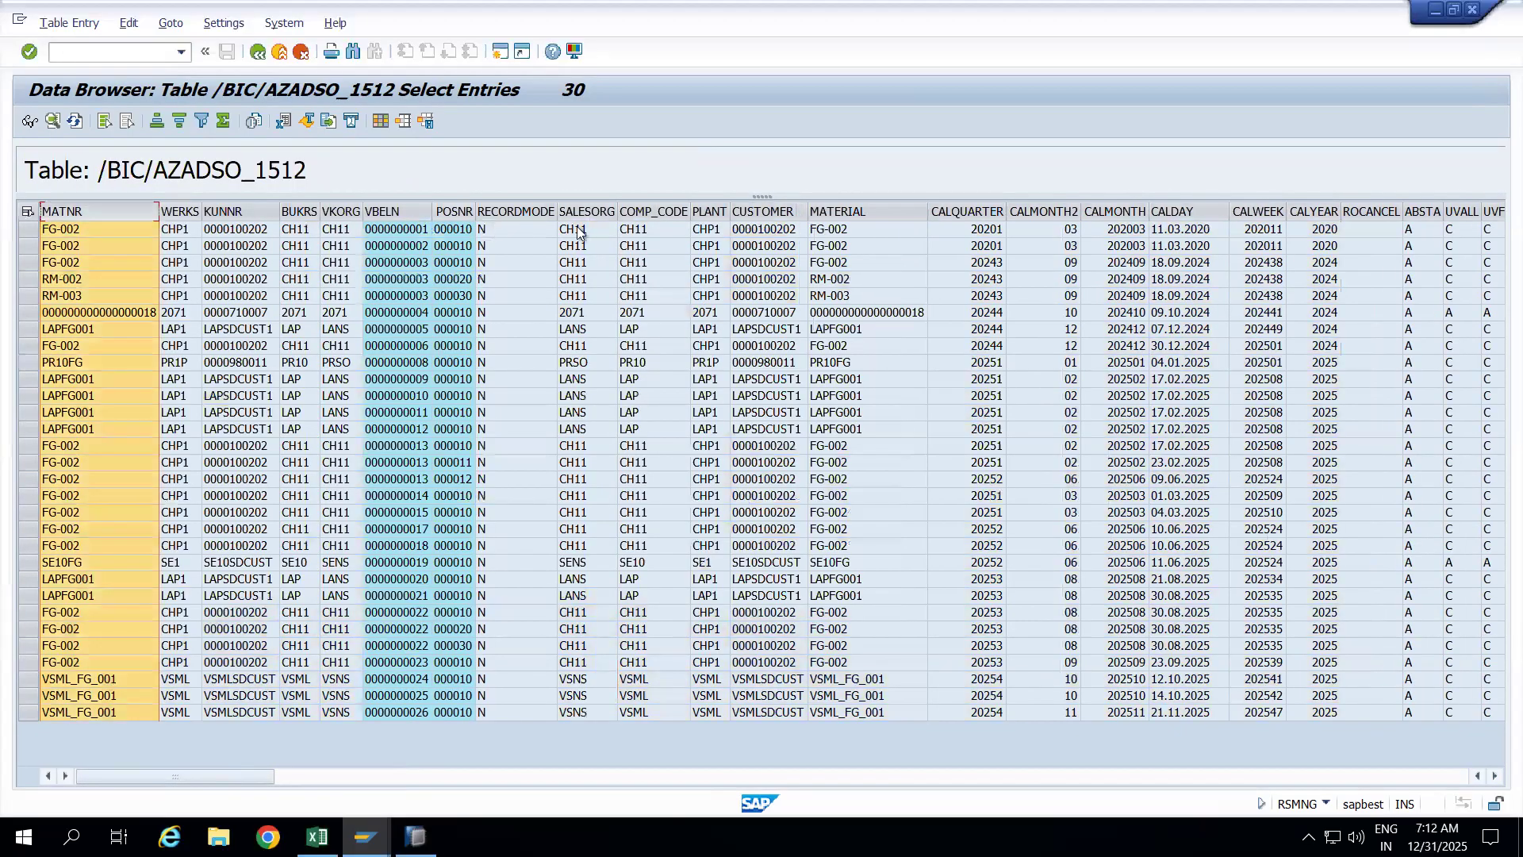
pyautogui.keyDown('ctrl'); pyautogui.click(844, 212); pyautogui.keyUp('ctrl')
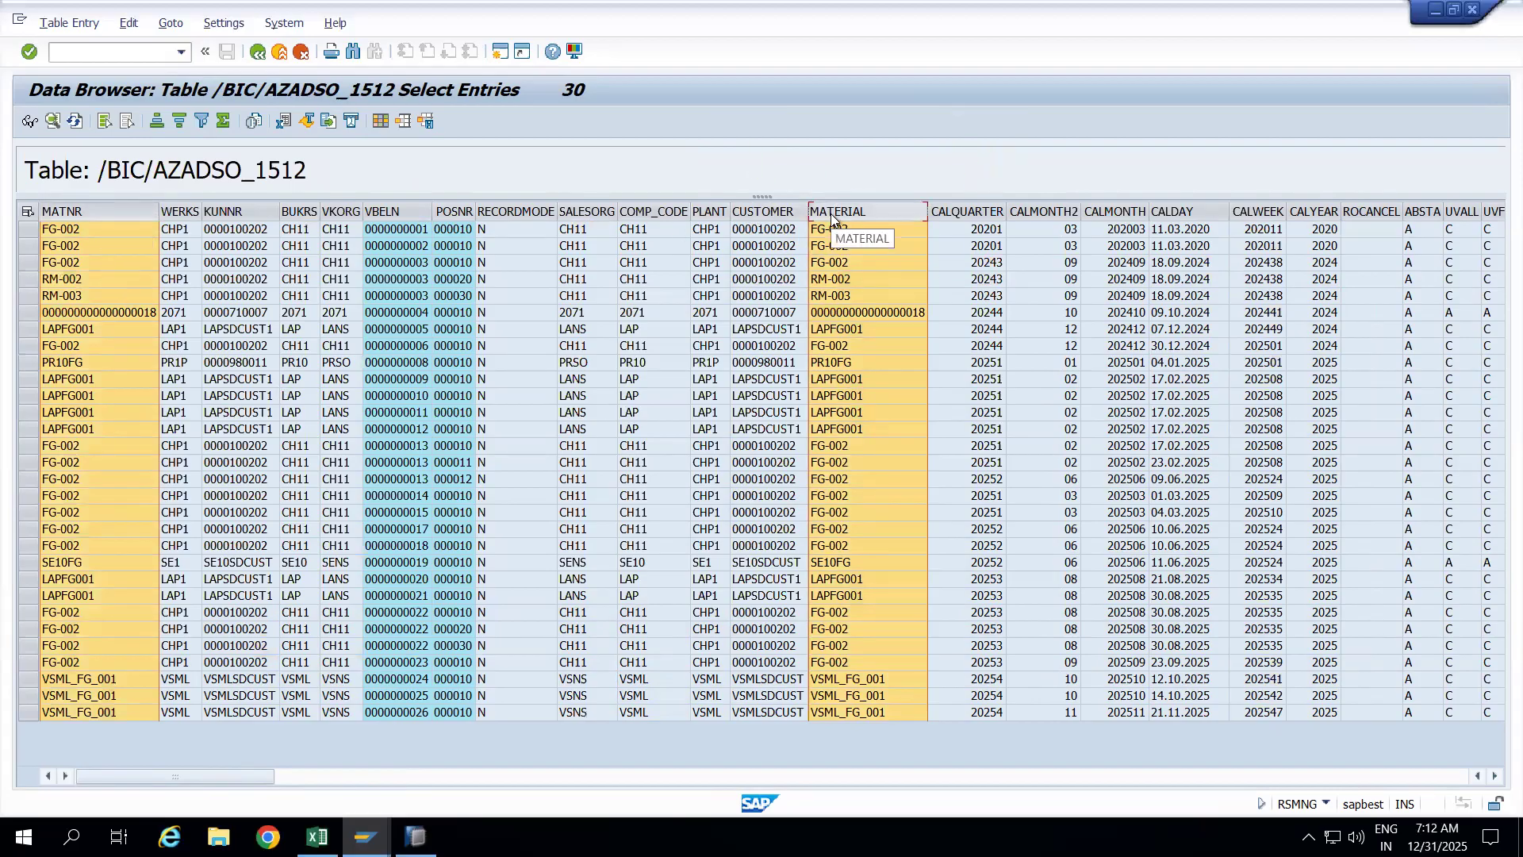
pyautogui.doubleClick(184, 205)
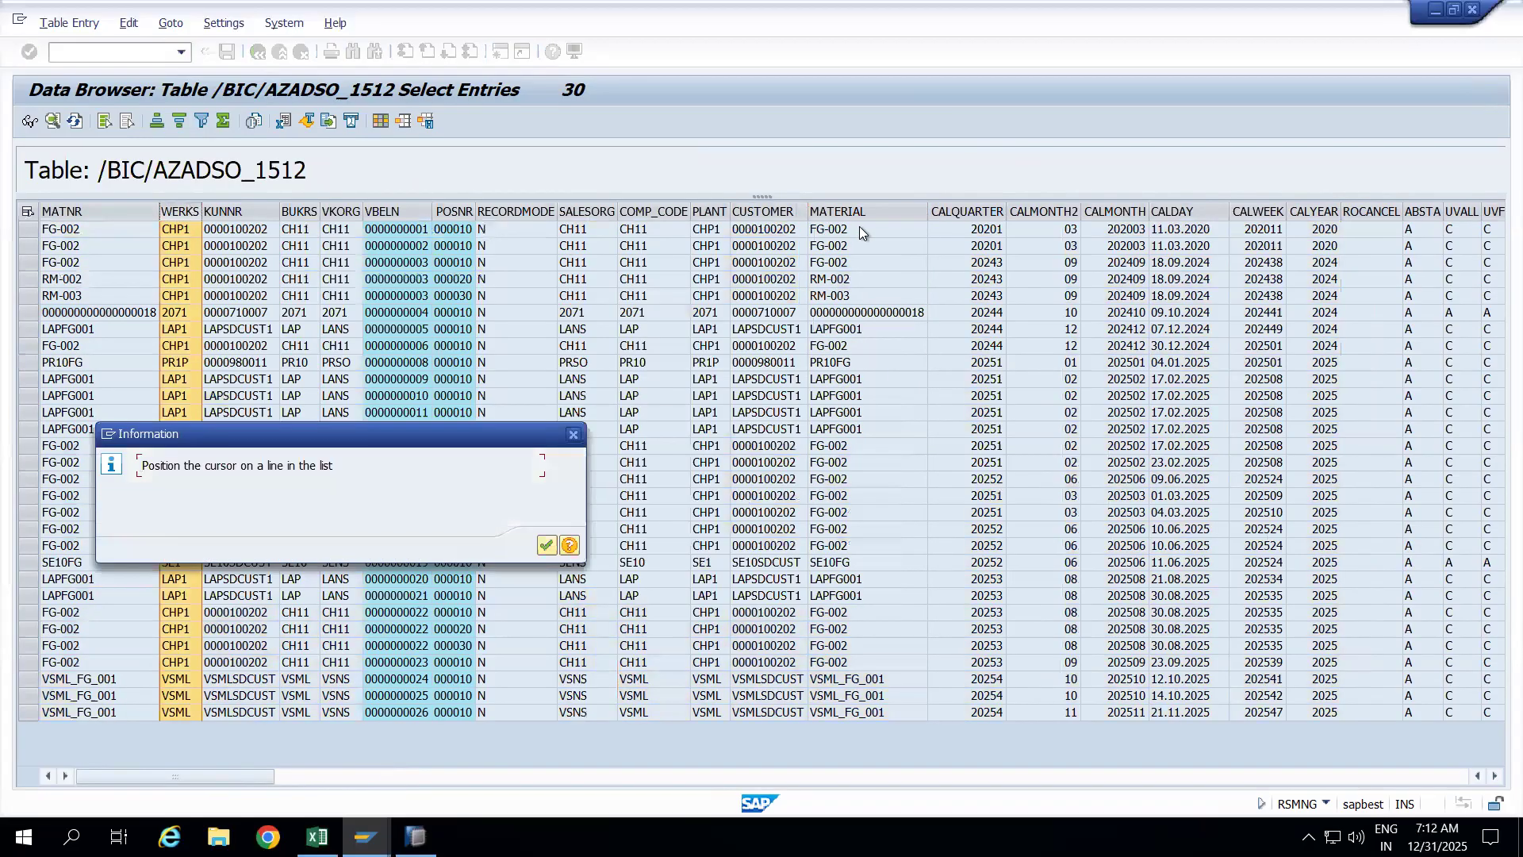
pyautogui.click(573, 434)
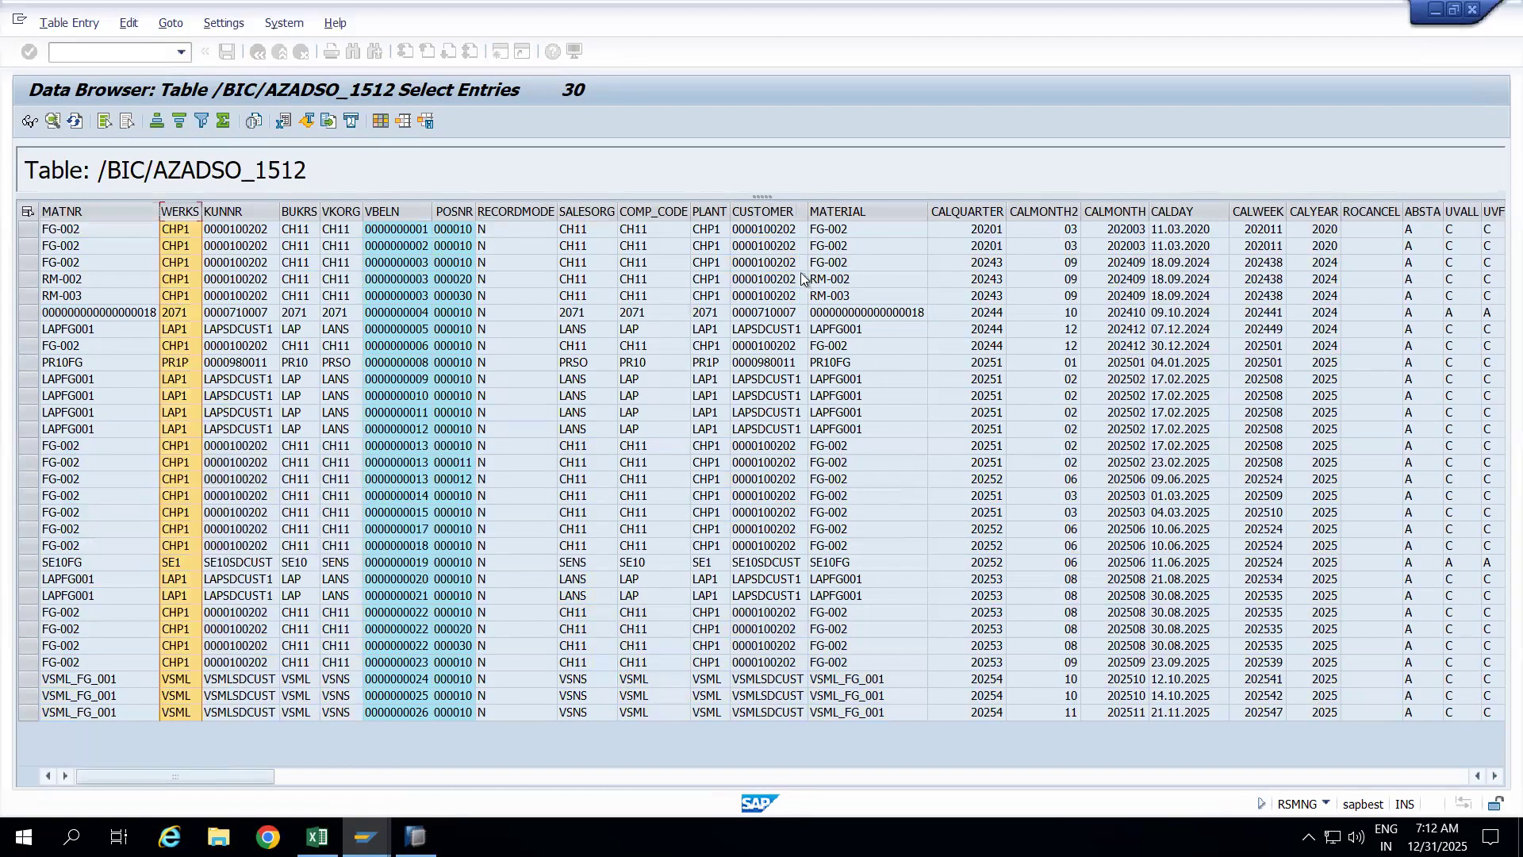
pyautogui.keyDown('ctrl'); pyautogui.click(711, 213); pyautogui.keyUp('ctrl')
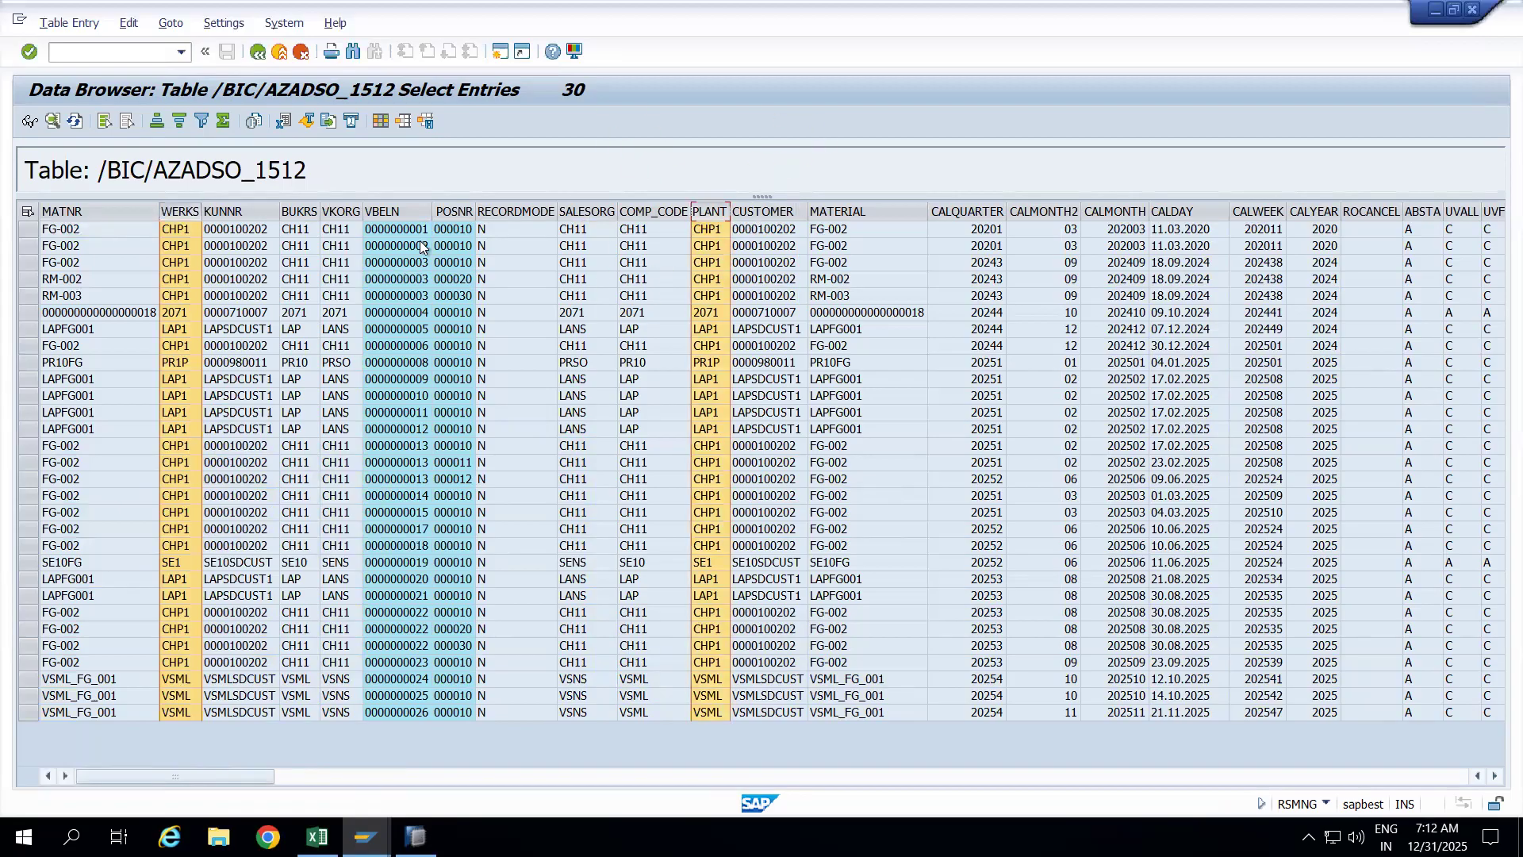
# Highlight KUNNR together with CUSTOMER, and BUKRS together with COMP_CODE, to compare the values of each pair
pyautogui.click(251, 212)
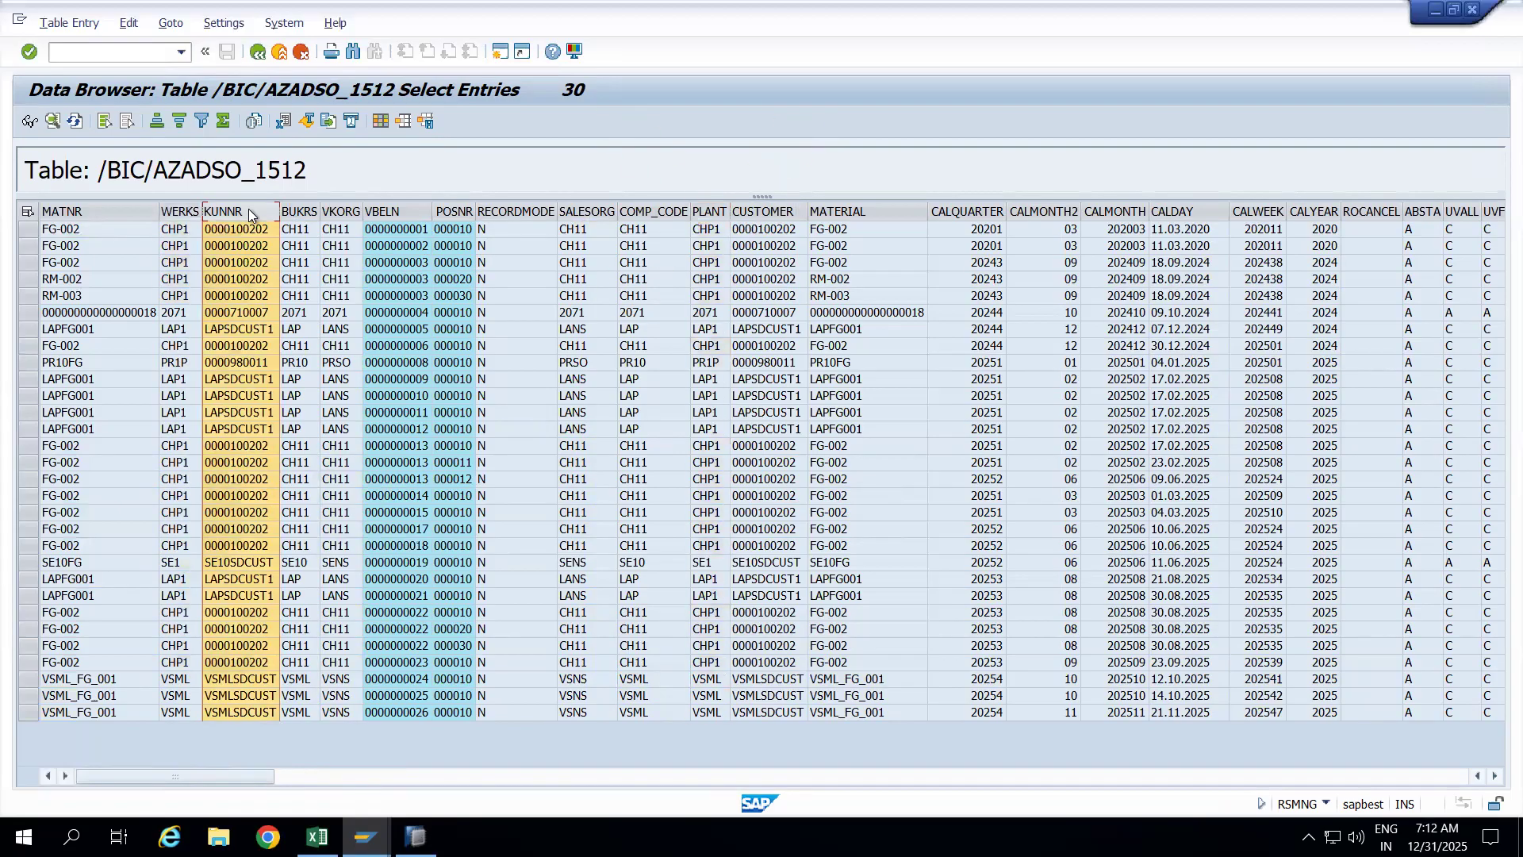
pyautogui.keyDown('ctrl'); pyautogui.click(774, 212); pyautogui.keyUp('ctrl')
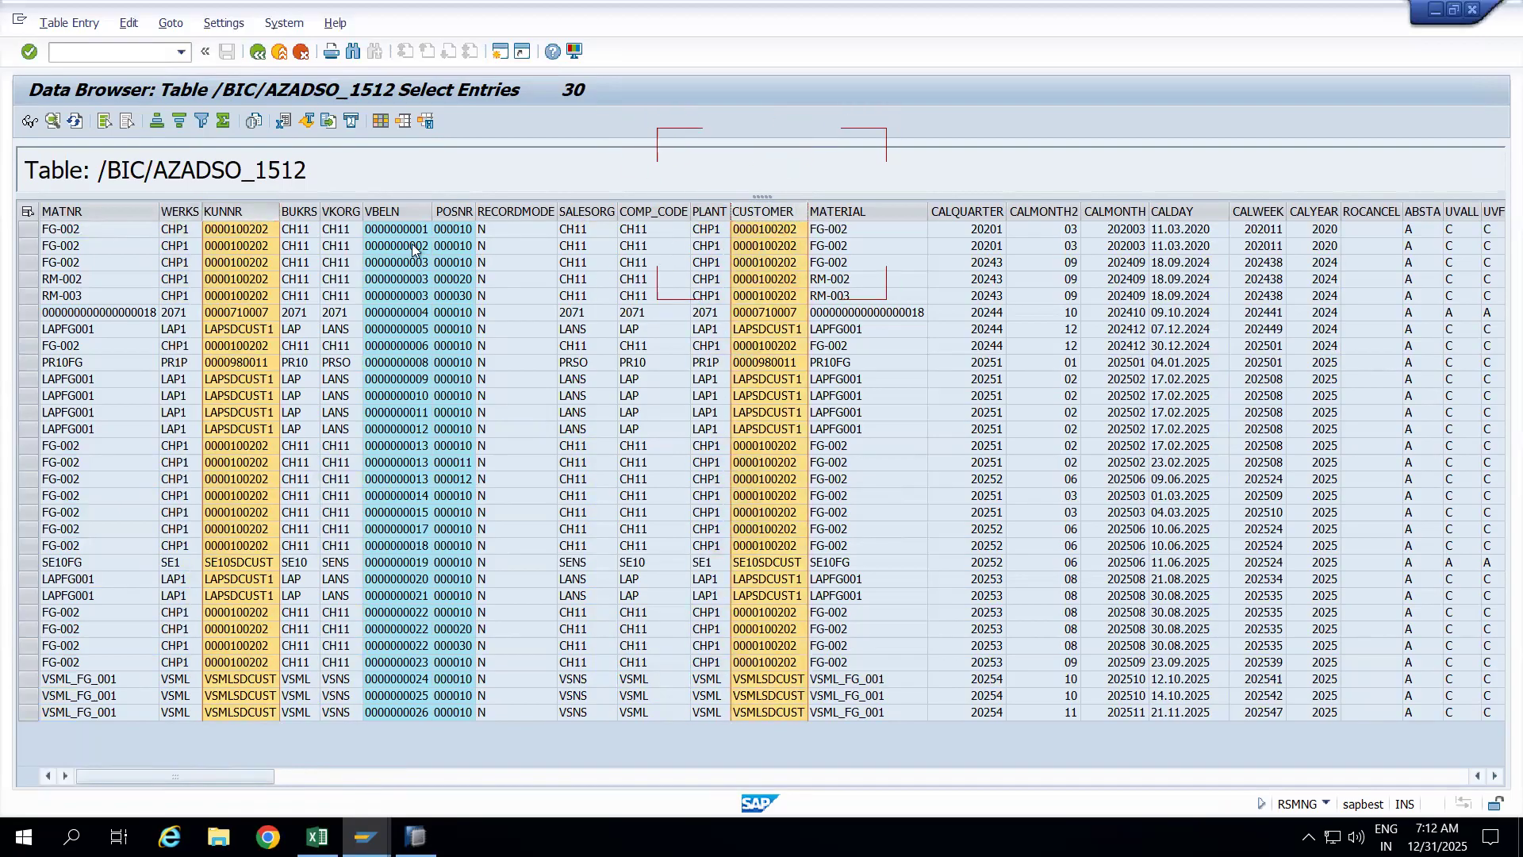
pyautogui.click(301, 211)
pyautogui.keyDown('ctrl'); pyautogui.click(663, 211); pyautogui.keyUp('ctrl')
# Highlight the VKORG column to compare its values with the SALESORG column
pyautogui.click(339, 211)
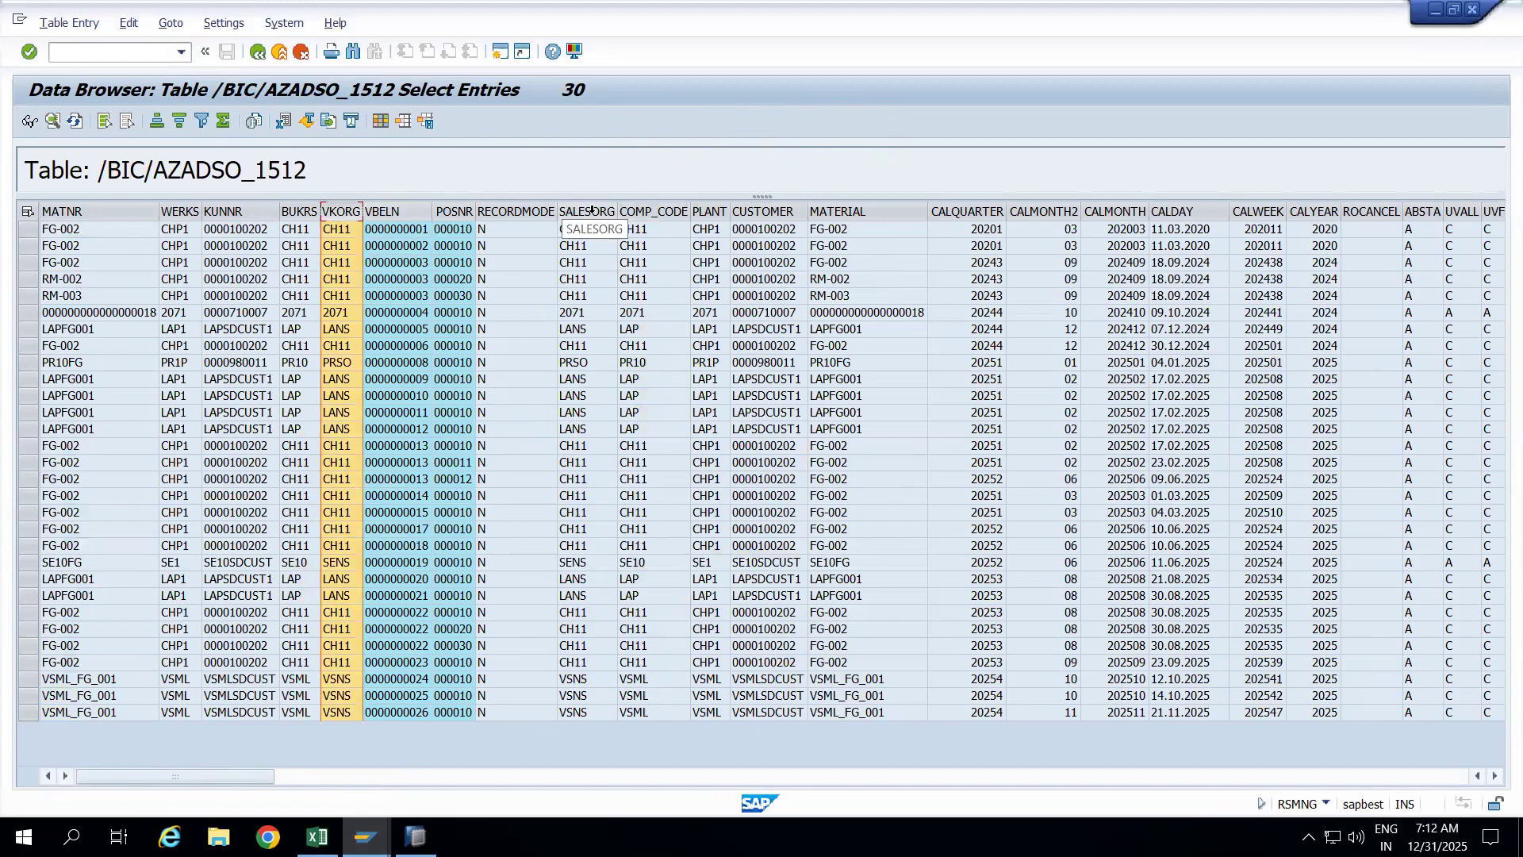